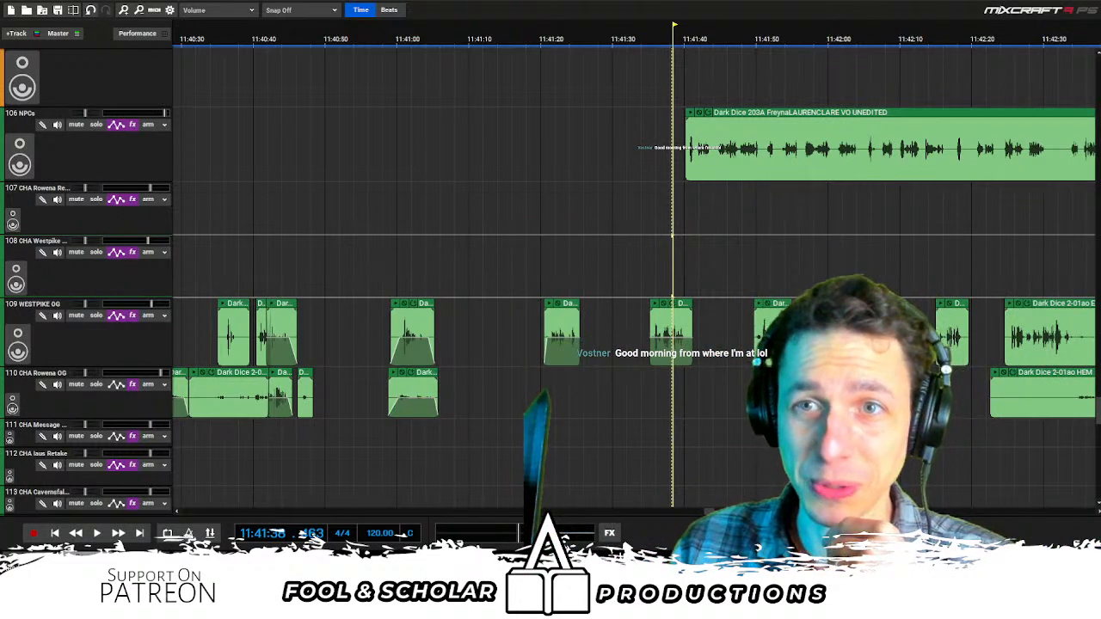
# Play back the Westpike OG dialogue from about 11:41:21
pyautogui.click(512, 214)
pyautogui.scroll(-1, 542, 237)
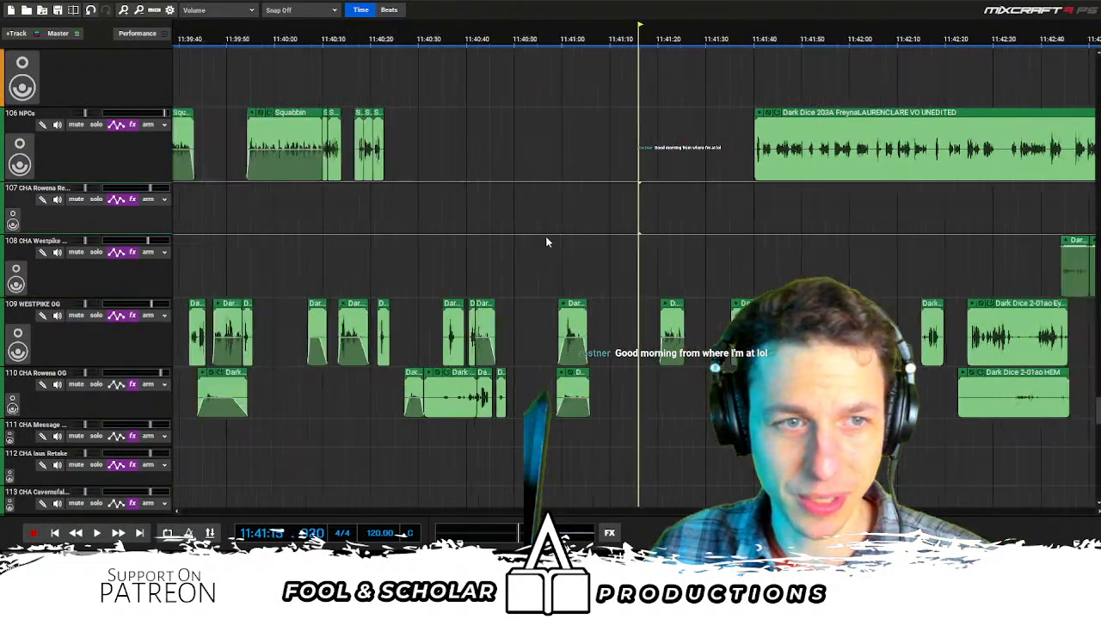
pyautogui.hscroll(-4, 547, 241)
pyautogui.hscroll(-1, 550, 237)
pyautogui.hscroll(5, 557, 235)
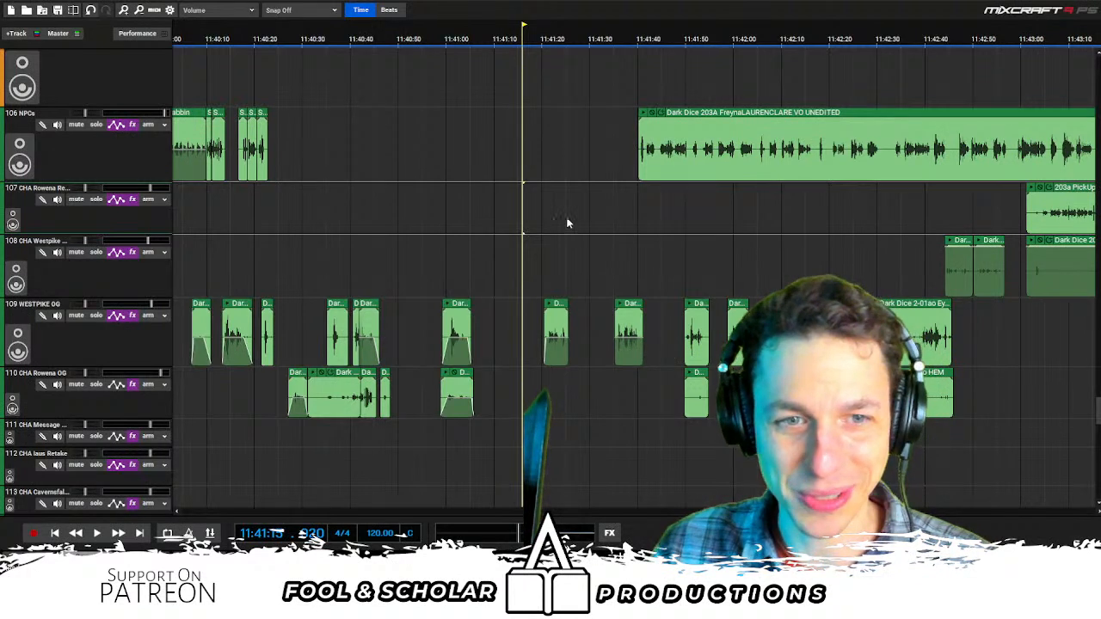
pyautogui.click(550, 283)
pyautogui.press('space')
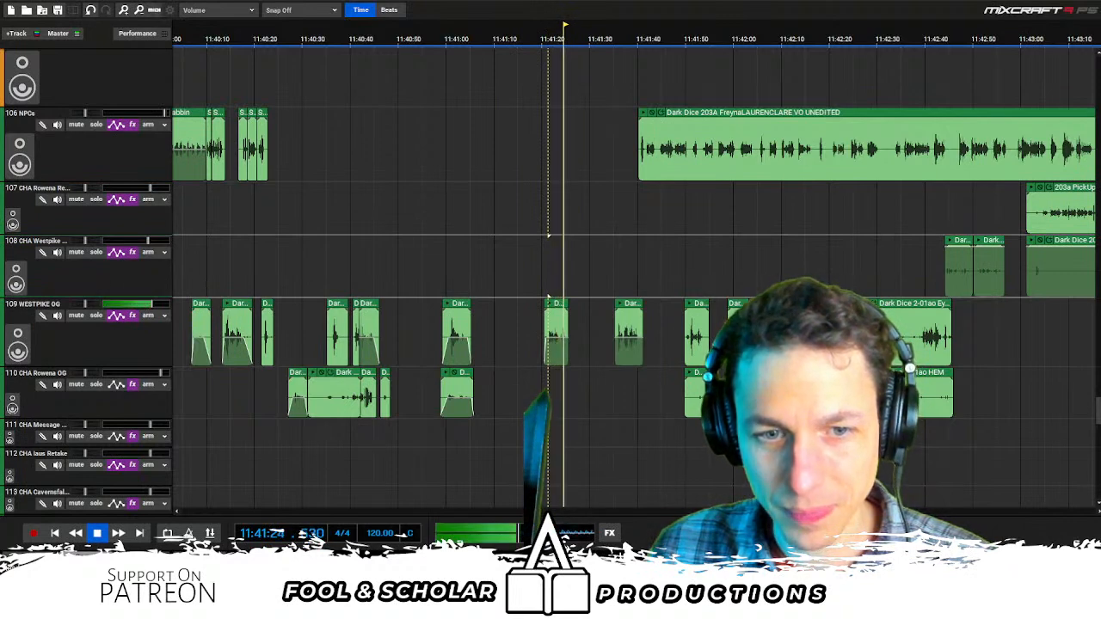
pyautogui.press('space')
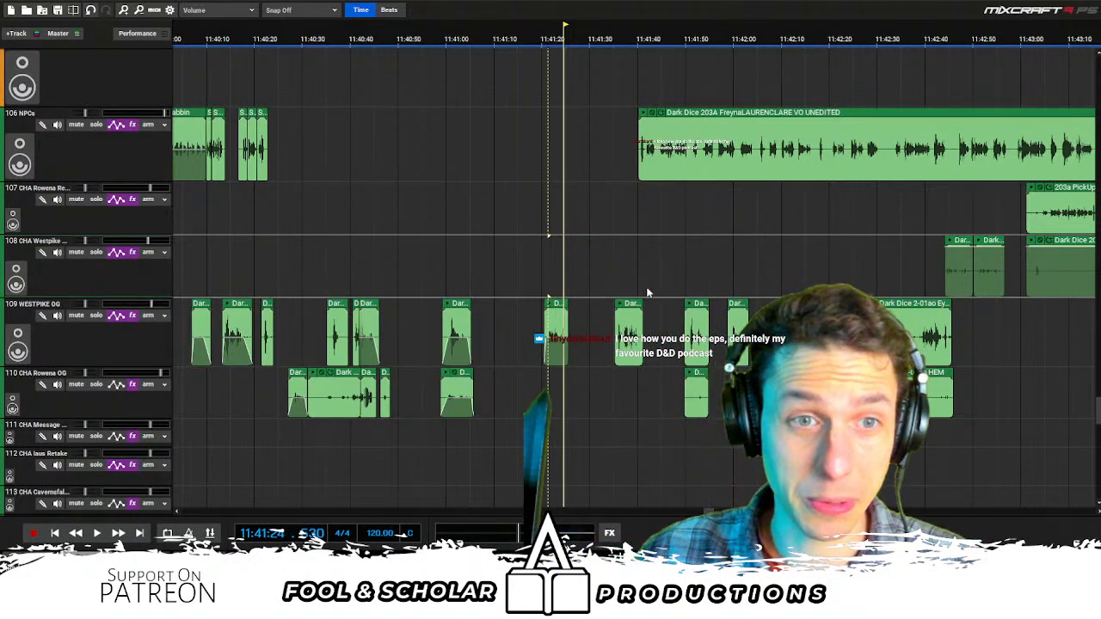
# Examine the dialogue clips before the unedited Freyna recording, back to those around the 204A marker
pyautogui.click(594, 249)
pyautogui.hscroll(-20, 622, 249)
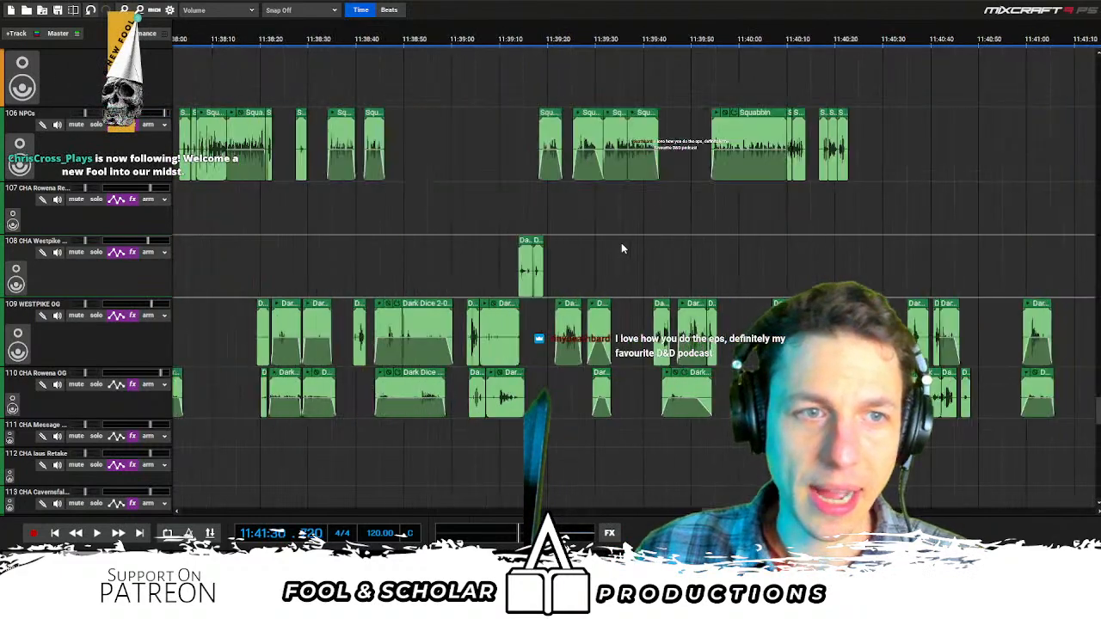
pyautogui.hscroll(15, 632, 241)
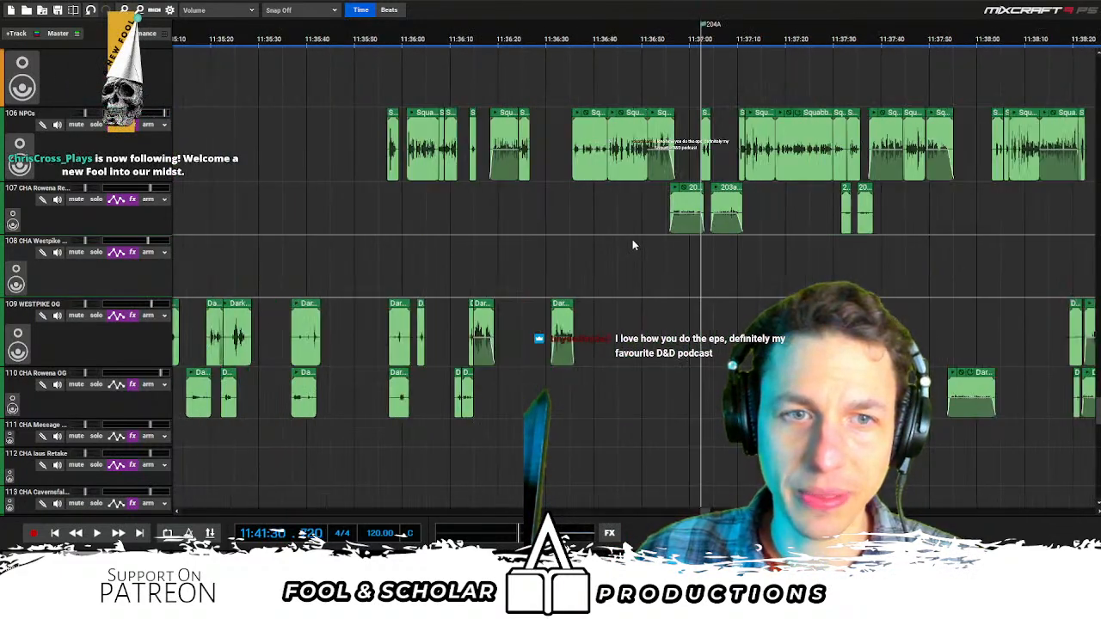
pyautogui.scroll(-3, 632, 245)
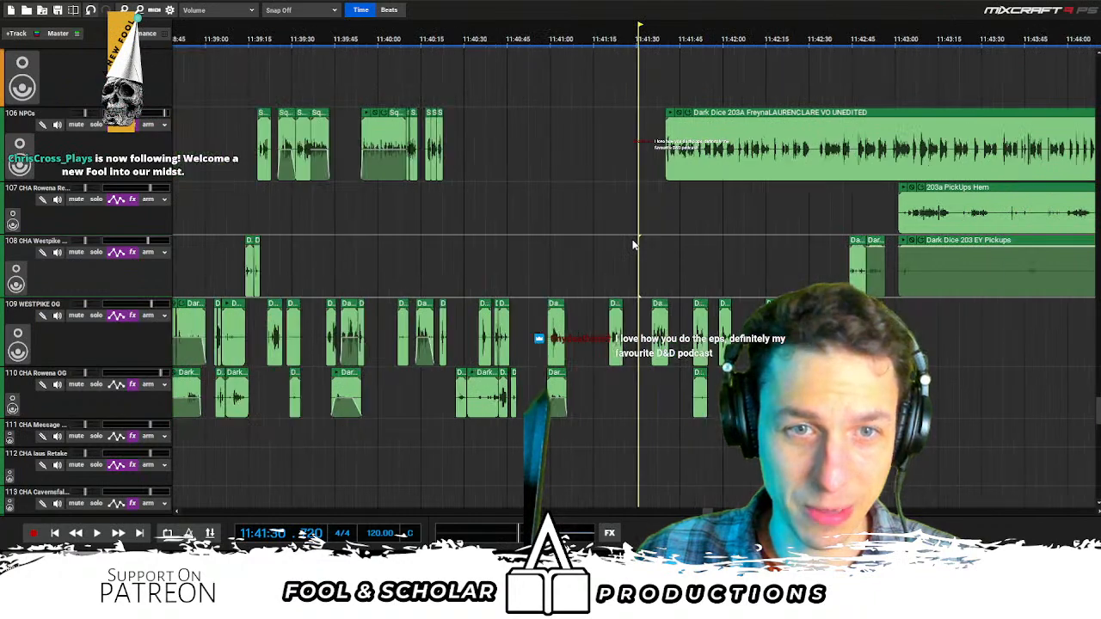
pyautogui.scroll(-1, 633, 248)
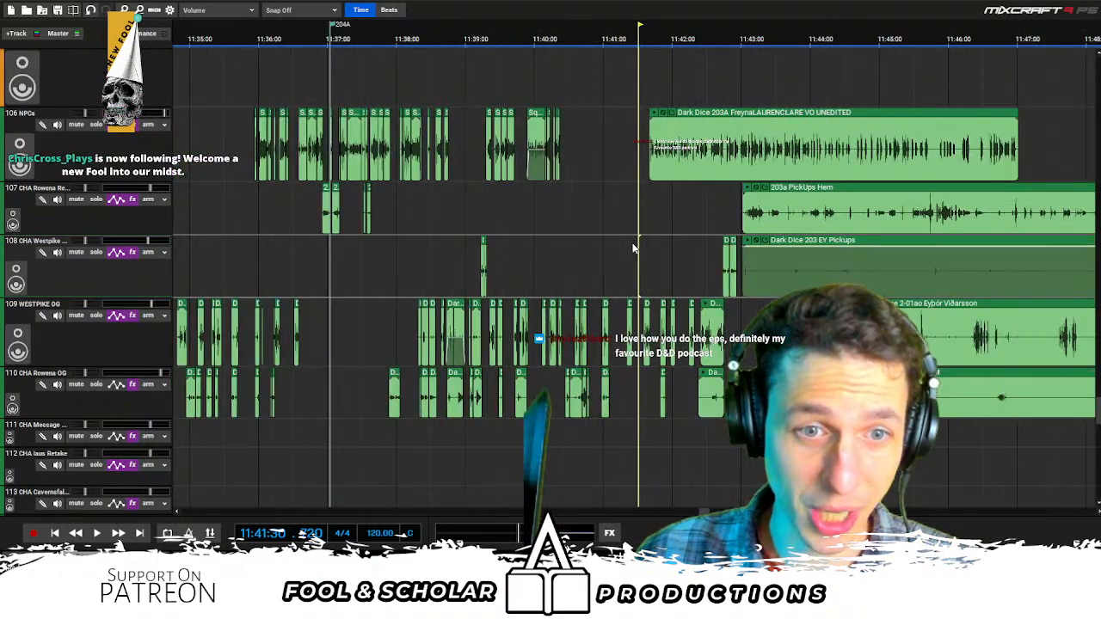
pyautogui.hscroll(-5, 633, 248)
pyautogui.click(591, 255)
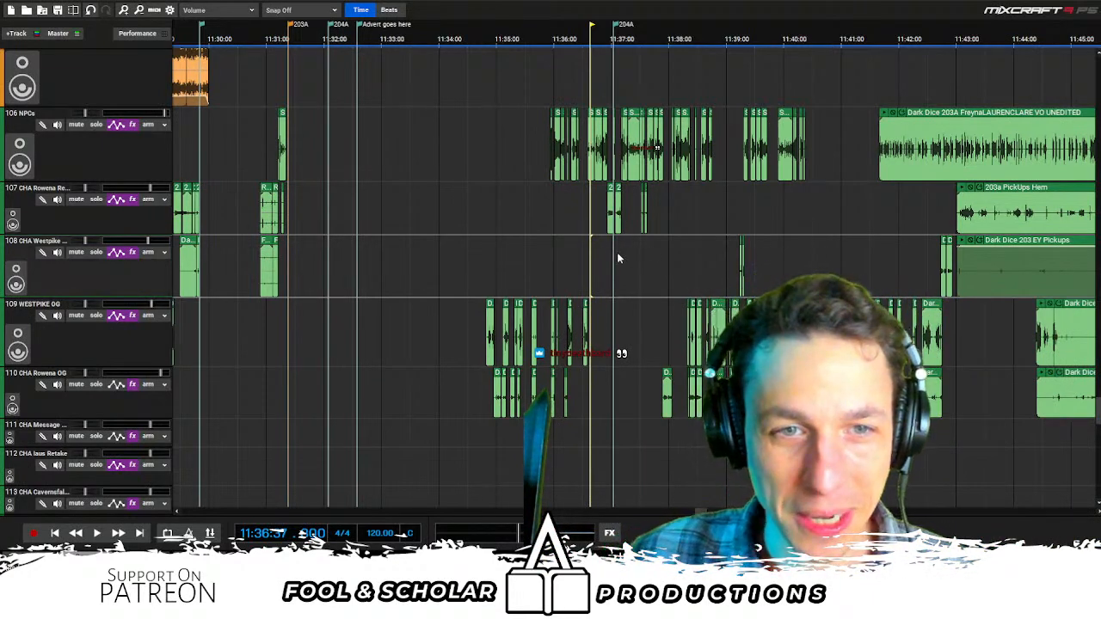
# Survey the whole timeline out to the markers near its end, then return to the clips following marker 204A
pyautogui.scroll(-3, 617, 256)
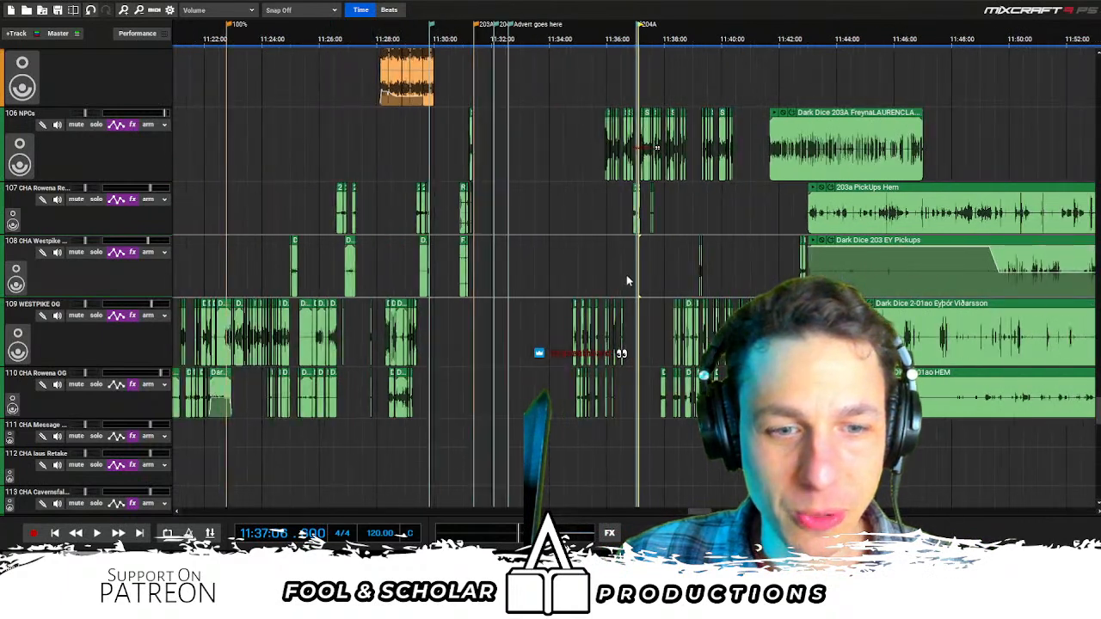
pyautogui.scroll(-2, 626, 275)
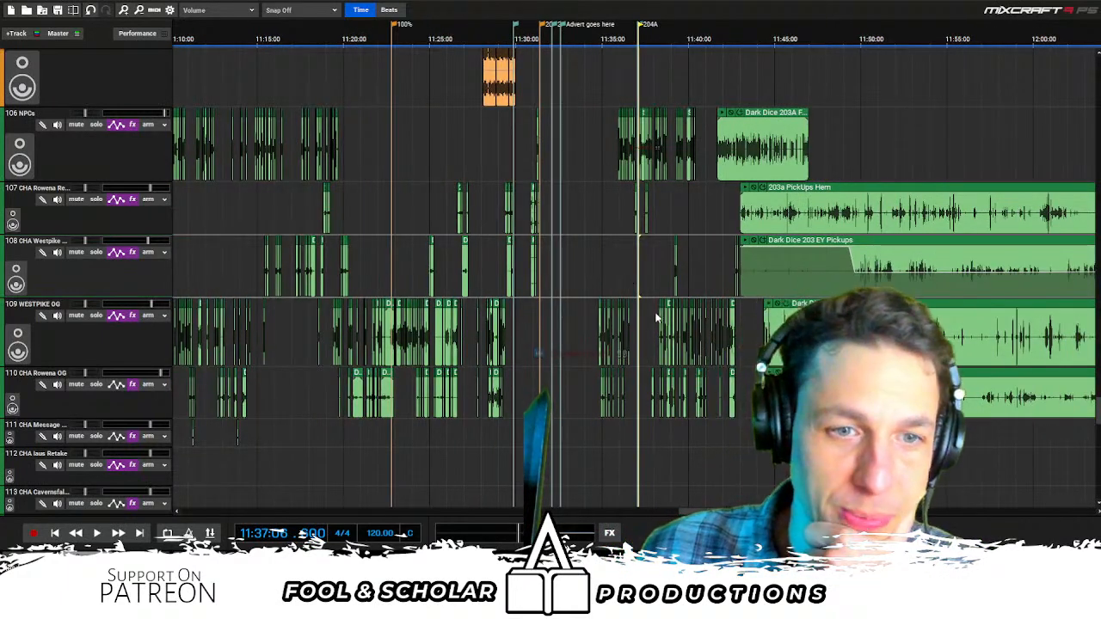
pyautogui.click(211, 510)
pyautogui.moveTo(229, 508); pyautogui.dragTo(860, 513)
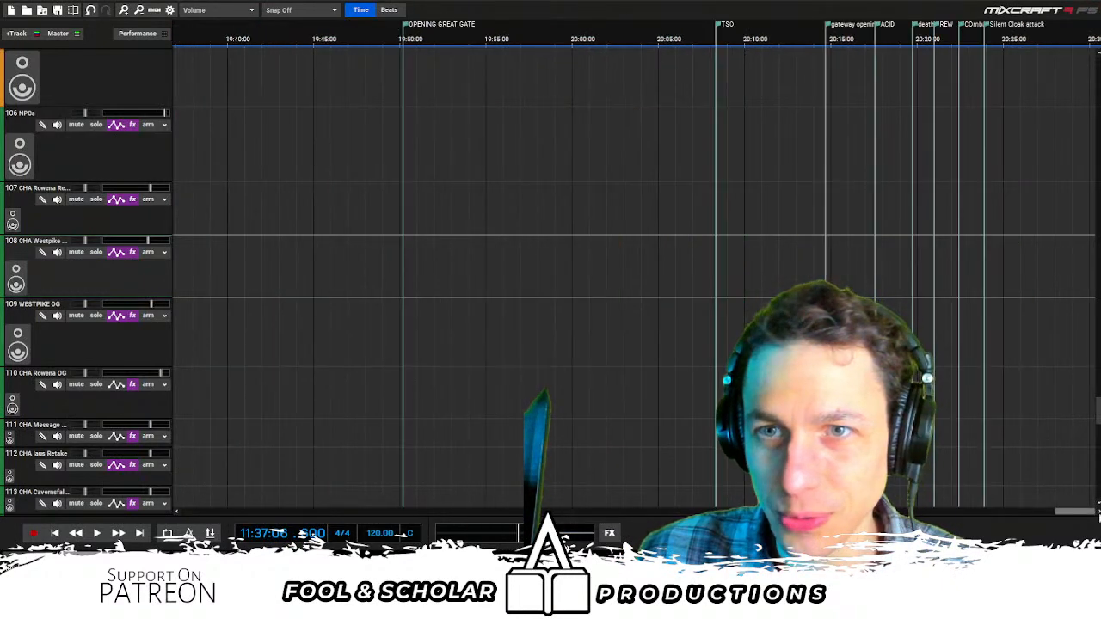
pyautogui.moveTo(1082, 514)
pyautogui.mouseDown()
pyautogui.moveTo(1064, 518)
pyautogui.moveTo(1097, 517)
pyautogui.mouseUp()
pyautogui.moveTo(999, 513); pyautogui.dragTo(721, 513)
# Select a stretch from about 11:51 to 11:55 across the long Westpike OG and Rowena OG recordings
pyautogui.moveTo(552, 486); pyautogui.dragTo(646, 342)
pyautogui.hscroll(1, 550, 396)
pyautogui.moveTo(498, 486); pyautogui.dragTo(537, 335)
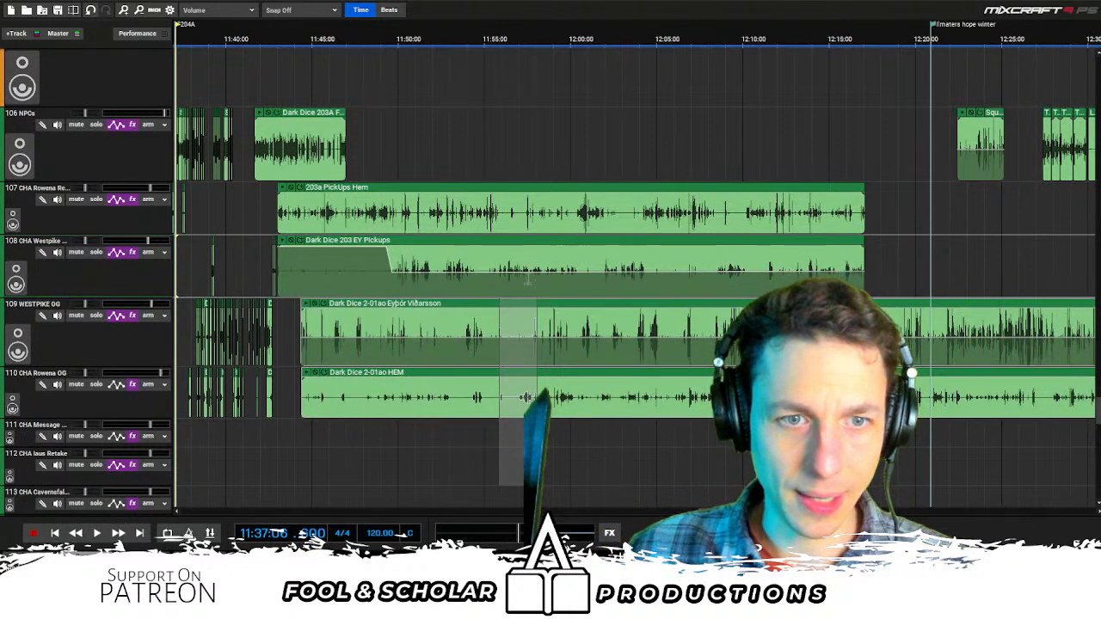
pyautogui.moveTo(528, 283); pyautogui.dragTo(536, 303)
pyautogui.moveTo(426, 433); pyautogui.dragTo(494, 331)
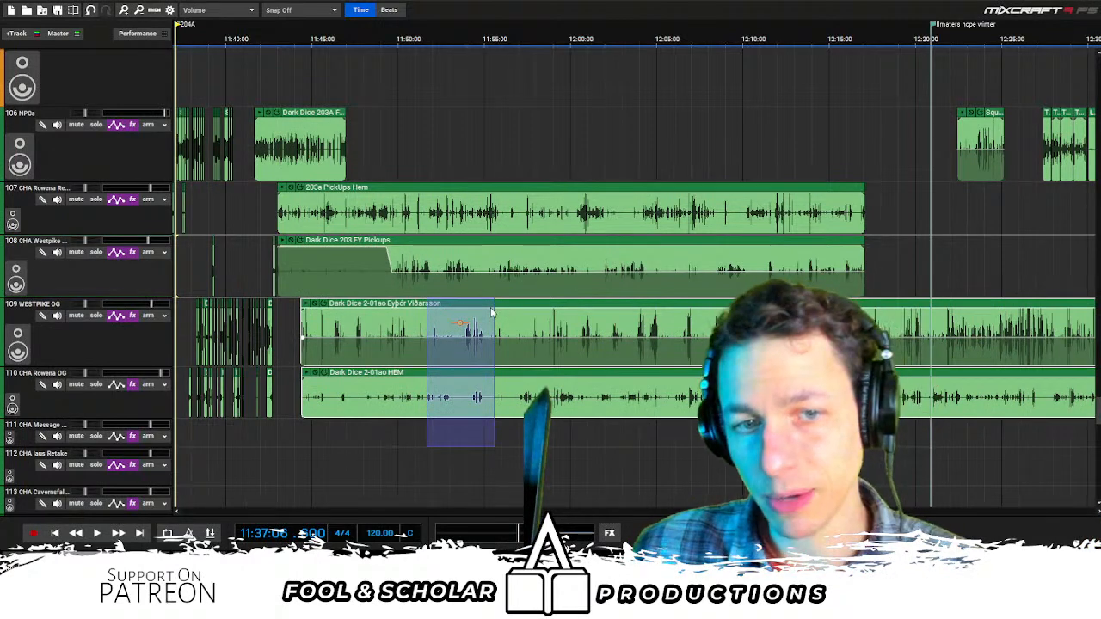
pyautogui.rightClick(460, 322)
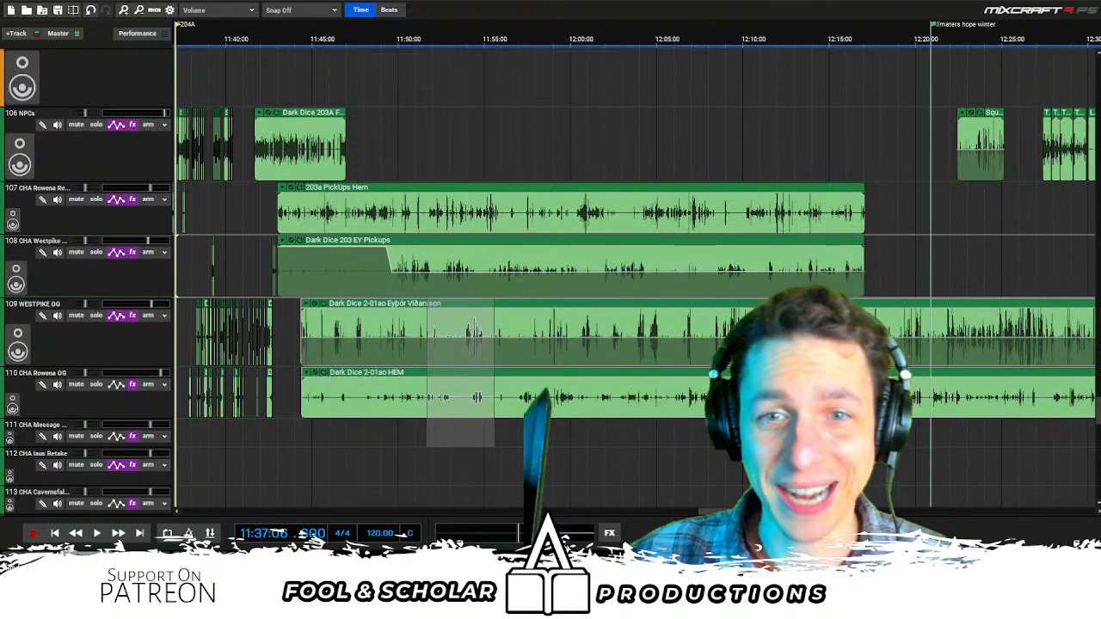
pyautogui.click(730, 230)
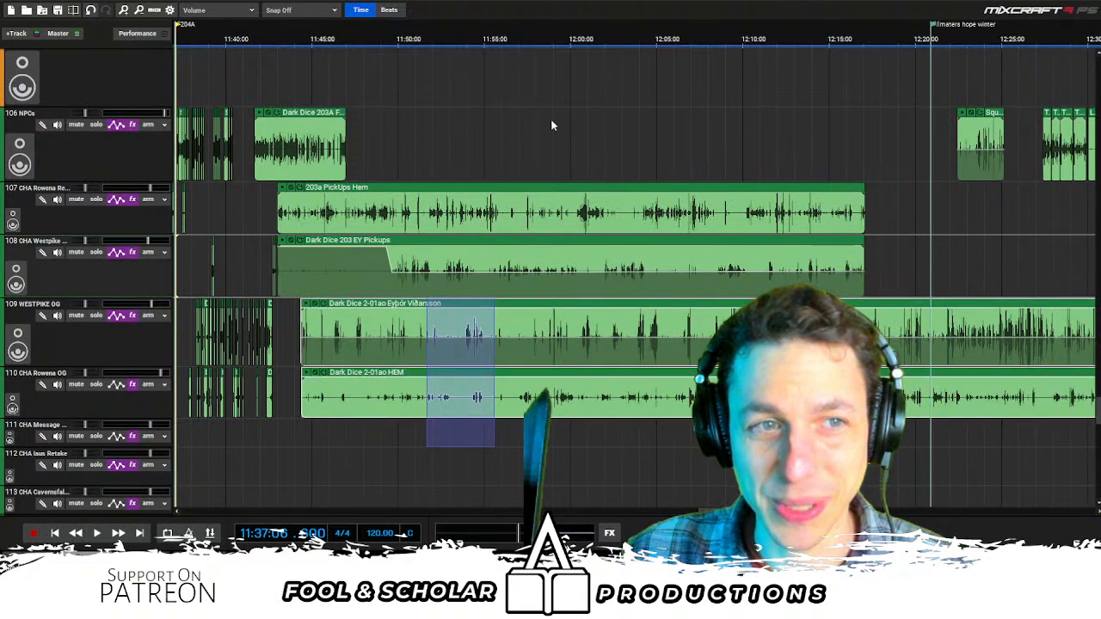
# Move the 203a PickUps Hem and Dark Dice 203 EY Pickups clips to start where the unedited Freyna recording ends
pyautogui.hscroll(-3, 542, 146)
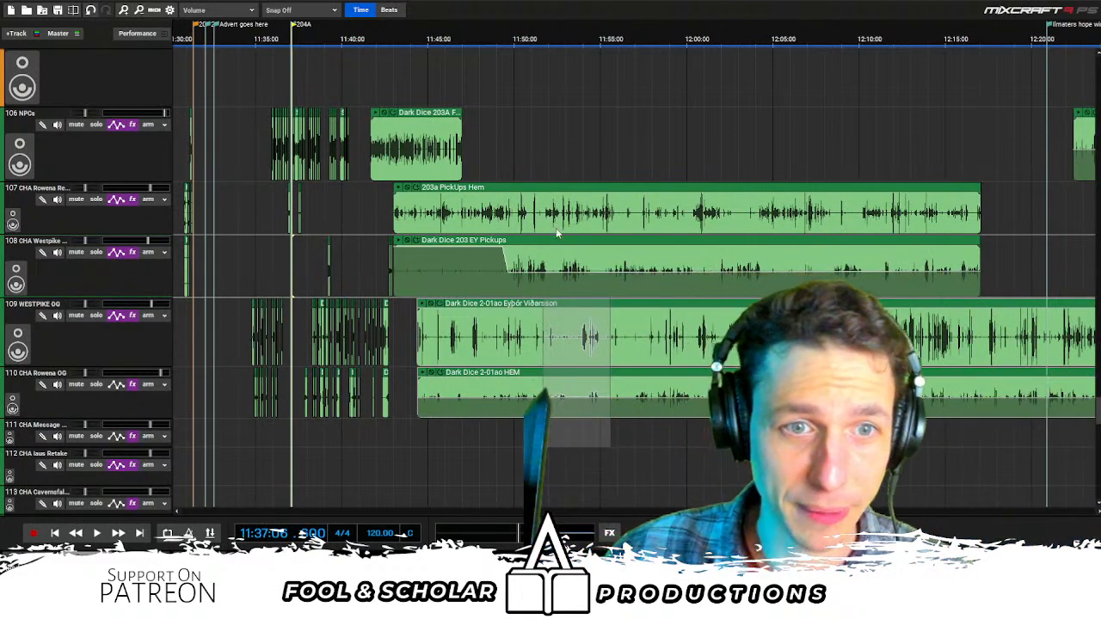
pyautogui.click(403, 333)
pyautogui.scroll(2, 747, 166)
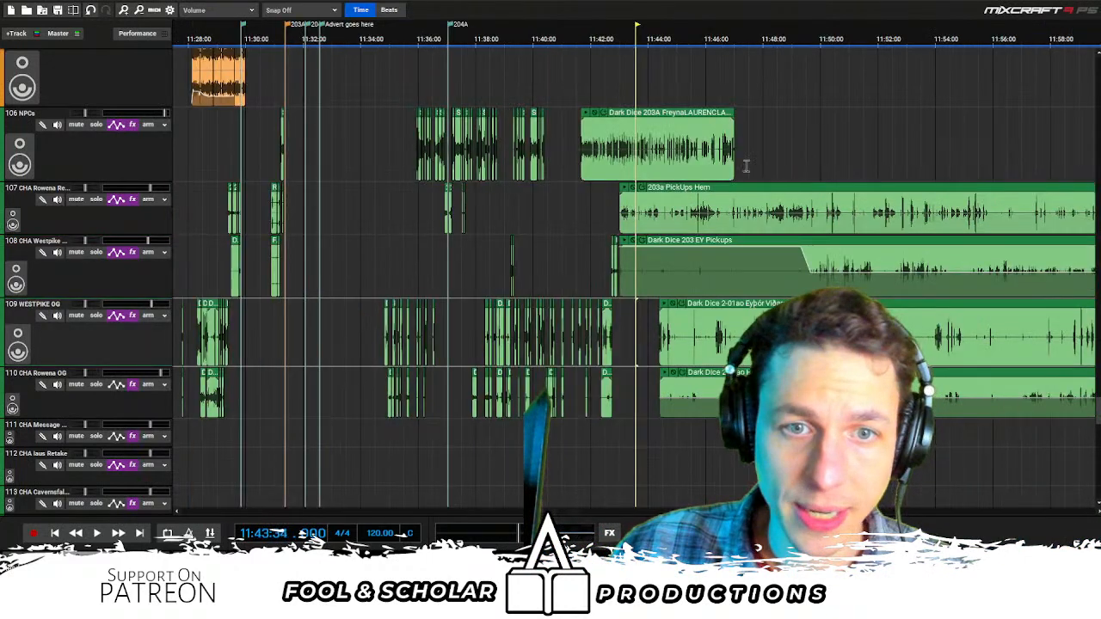
pyautogui.moveTo(891, 227); pyautogui.dragTo(1062, 228)
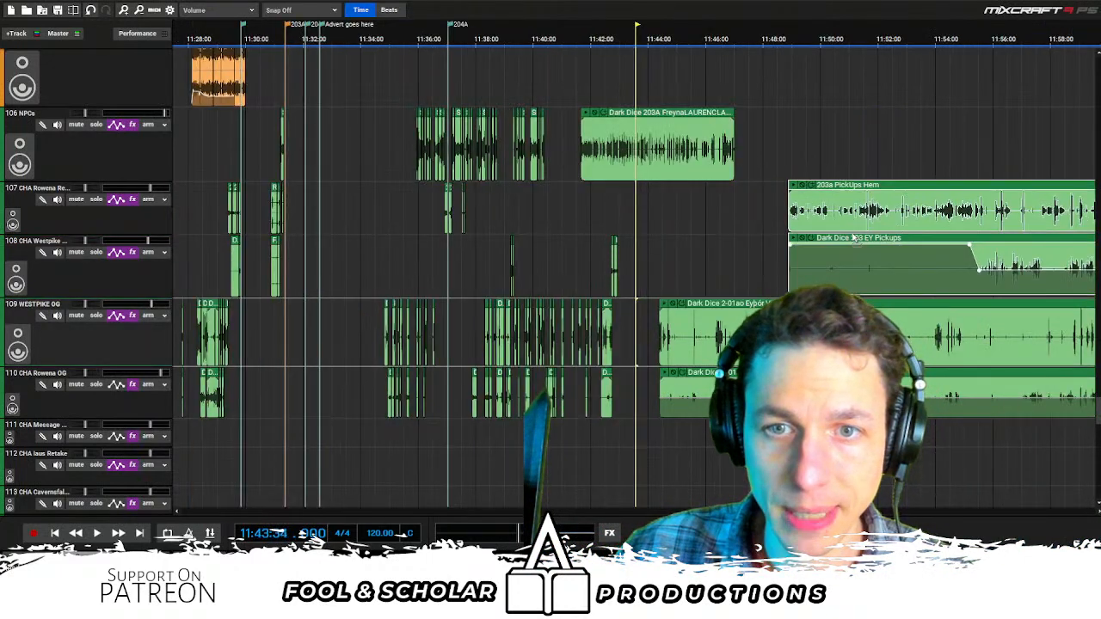
pyautogui.moveTo(660, 214); pyautogui.dragTo(705, 211)
pyautogui.scroll(1, 692, 210)
pyautogui.moveTo(639, 213); pyautogui.dragTo(710, 244)
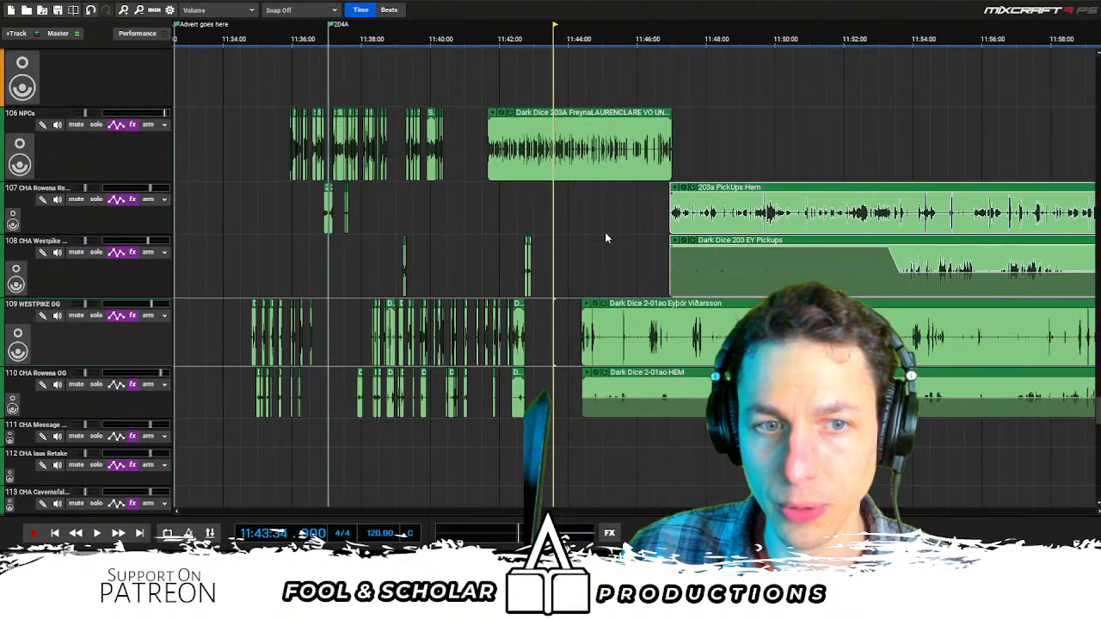
# Move the playhead back to the start of the first Squabbin clip before marker 204A, at about 11:35:57
pyautogui.click(567, 219)
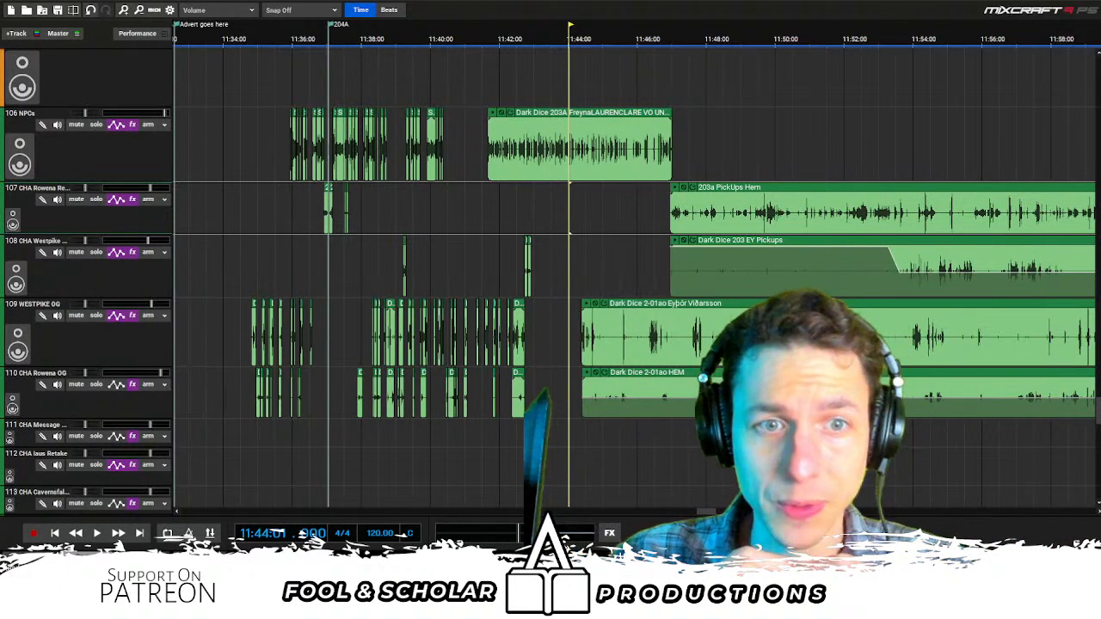
pyautogui.click(534, 228)
pyautogui.scroll(1, 560, 229)
pyautogui.scroll(1, 594, 230)
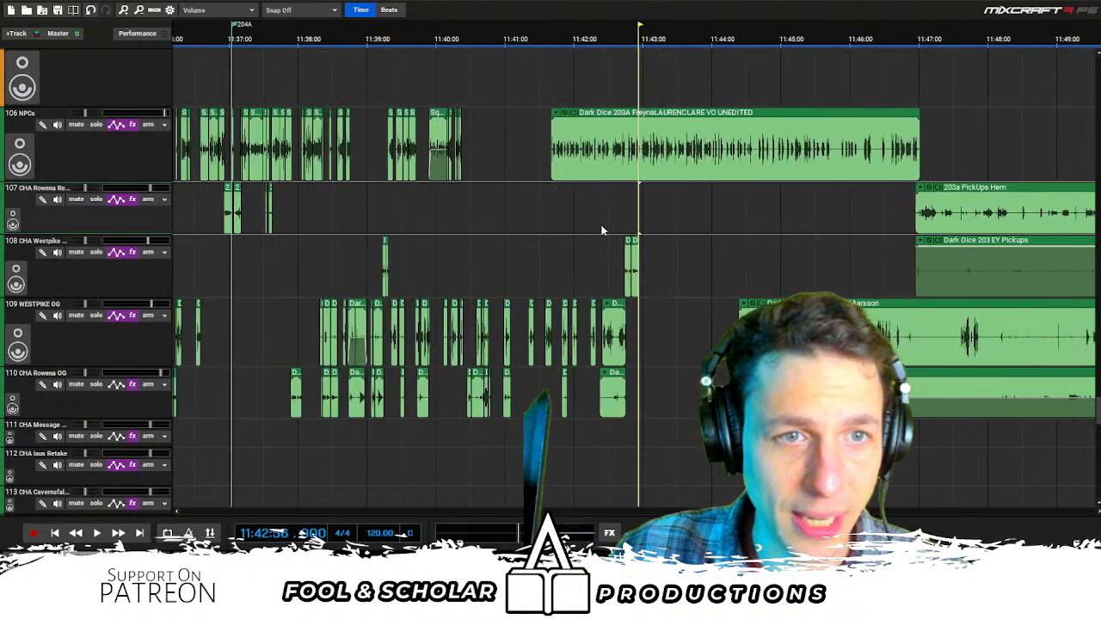
pyautogui.scroll(1, 671, 241)
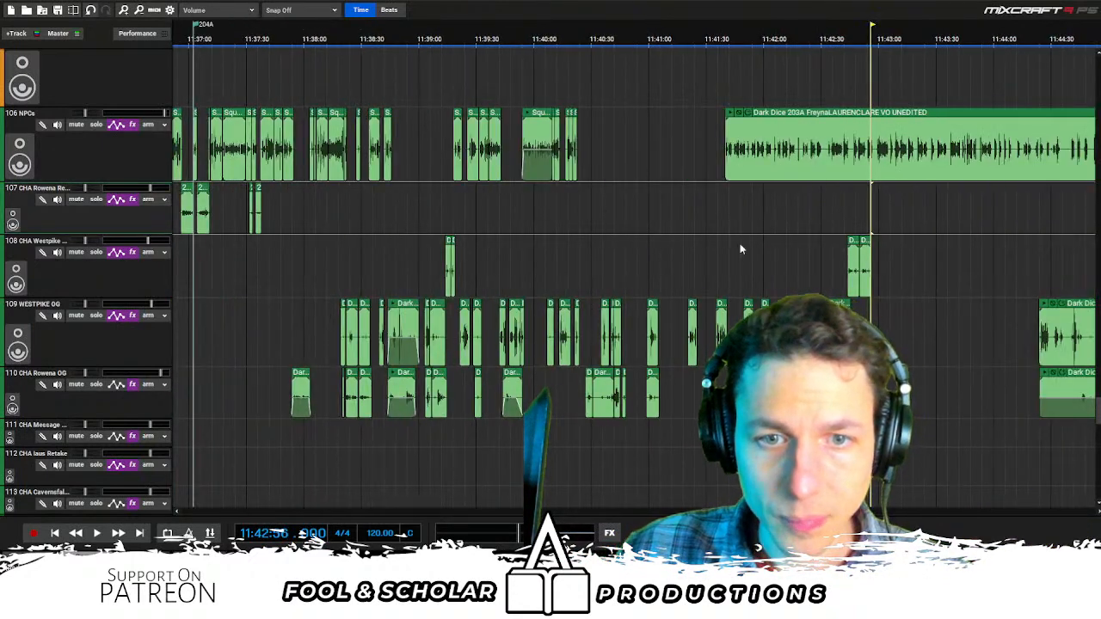
pyautogui.click(497, 249)
pyautogui.hscroll(-5, 560, 247)
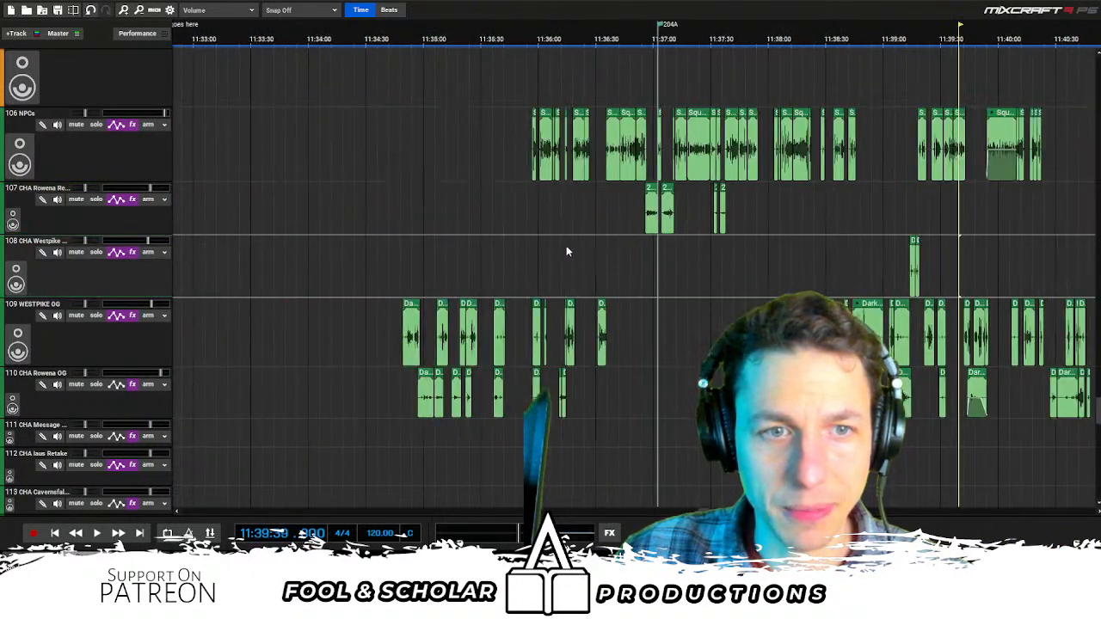
pyautogui.click(533, 282)
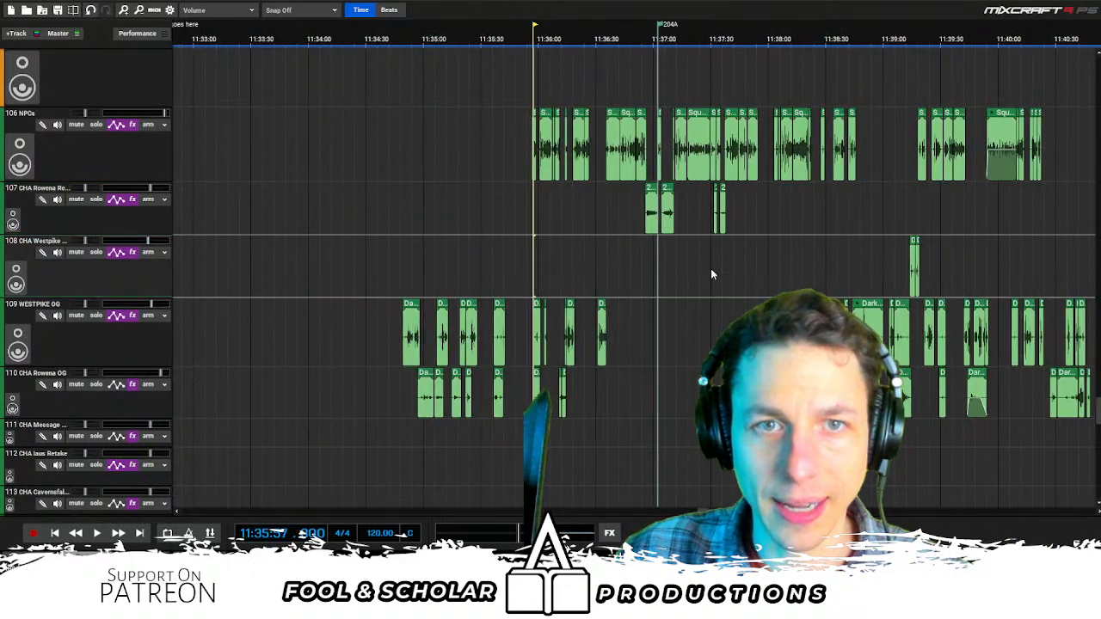
# Play back the scene from the first Squabbin clip through about 11:36:09, checking the spacing between the lines
pyautogui.scroll(1, 856, 280)
pyautogui.hscroll(1, 673, 234)
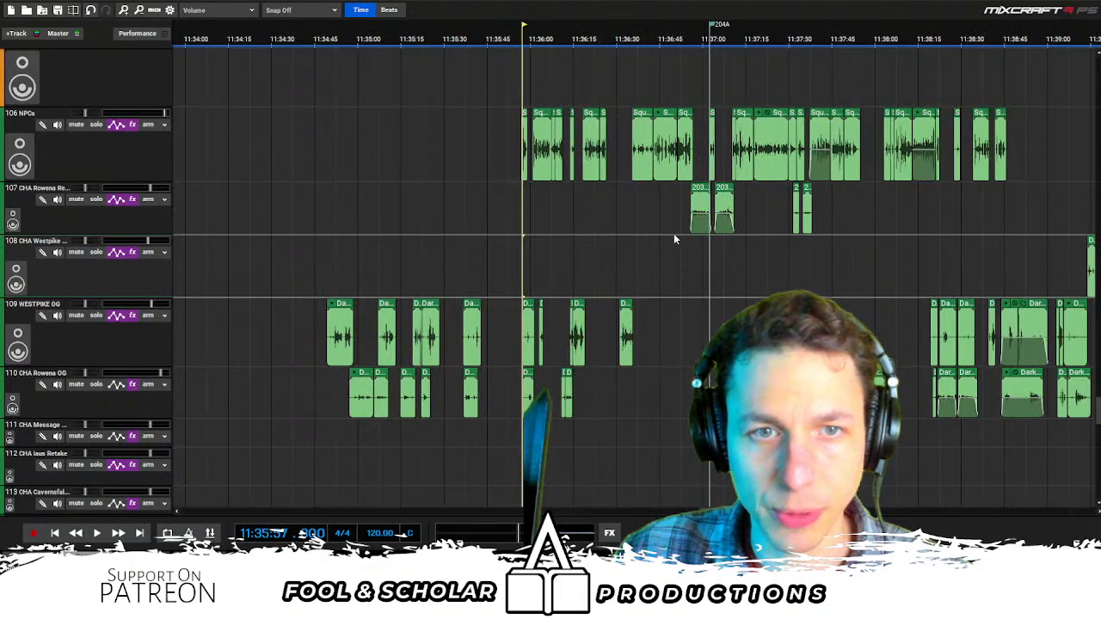
pyautogui.scroll(1, 830, 234)
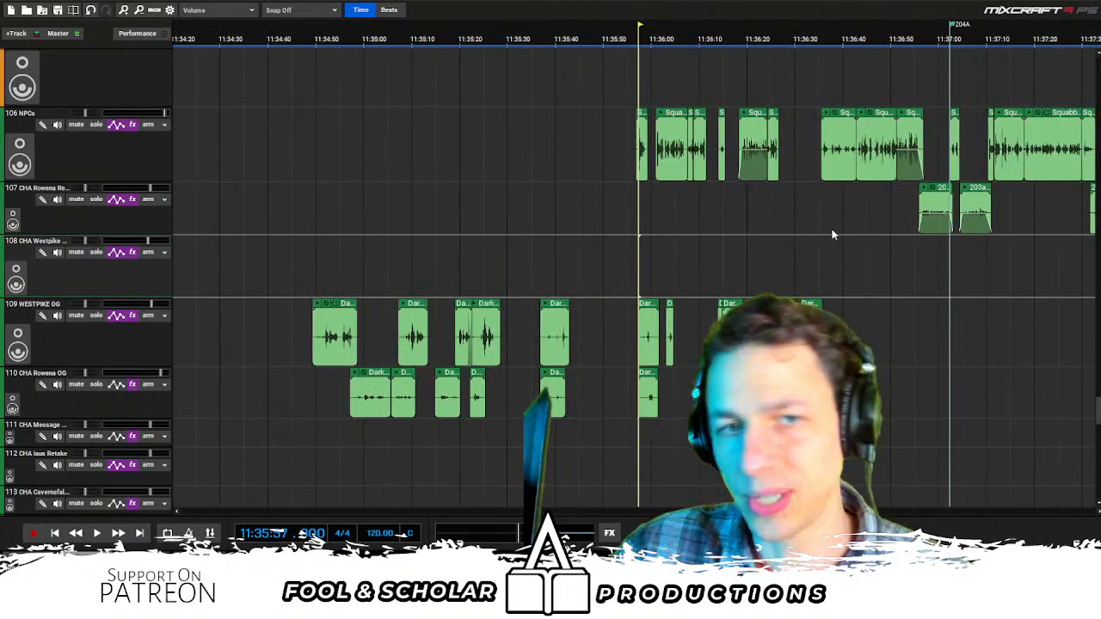
pyautogui.scroll(1, 832, 234)
pyautogui.click(629, 256)
pyautogui.click(634, 261)
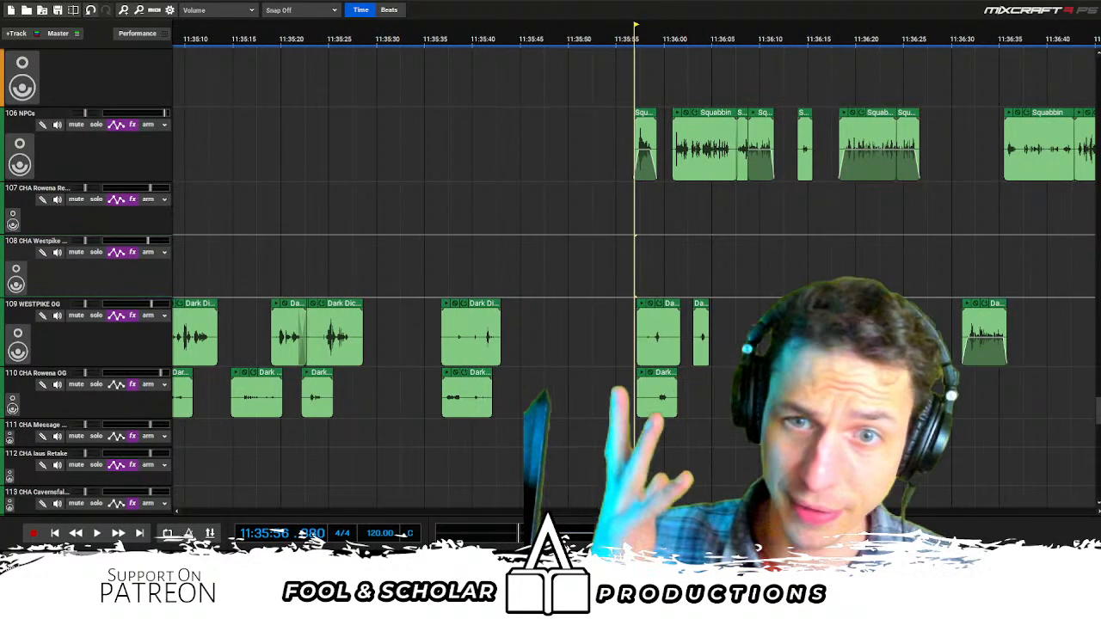
pyautogui.press('space')
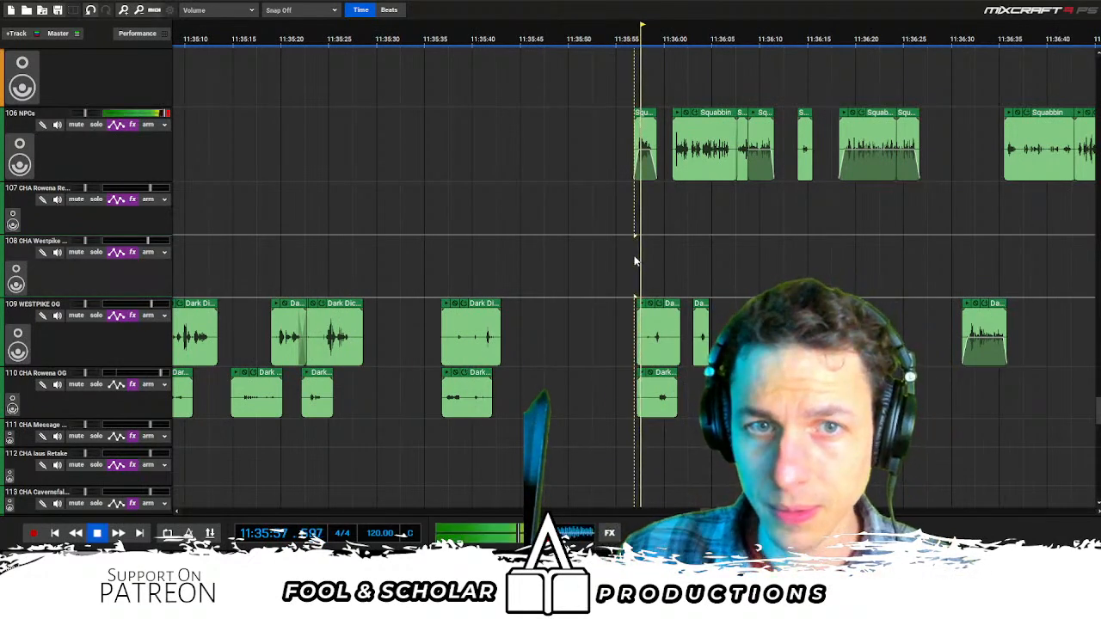
pyautogui.scroll(3, 680, 265)
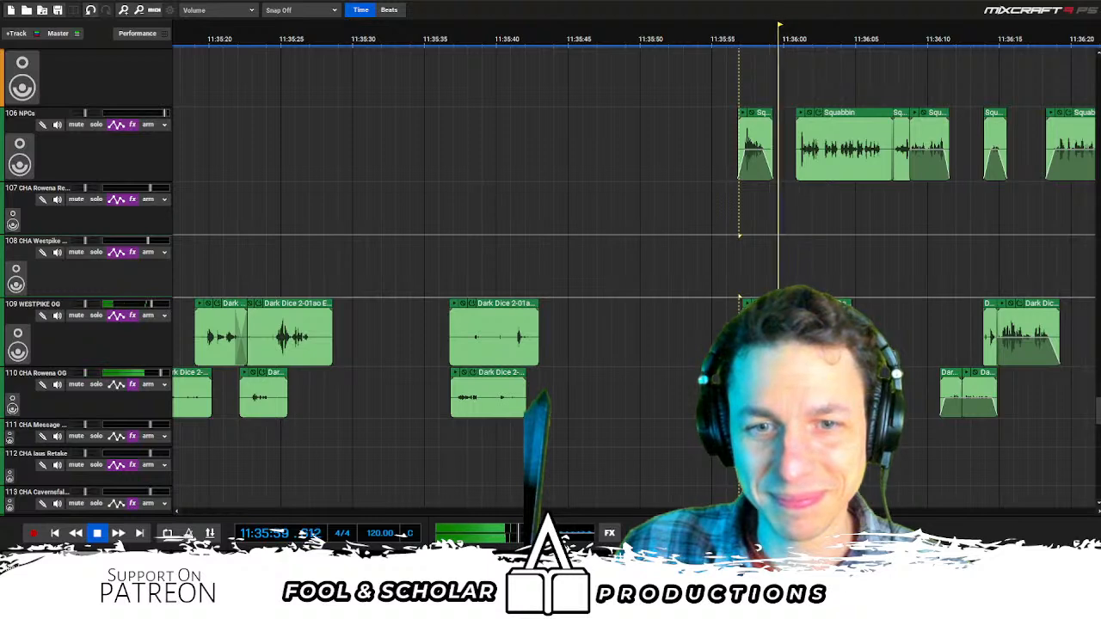
pyautogui.scroll(2, 680, 265)
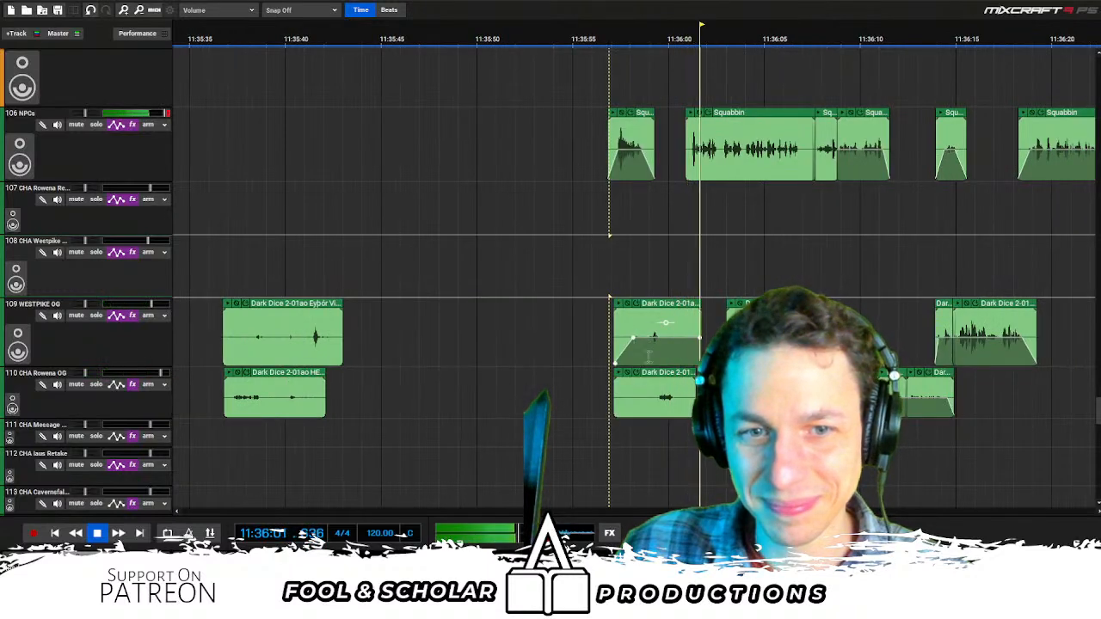
pyautogui.scroll(3, 656, 140)
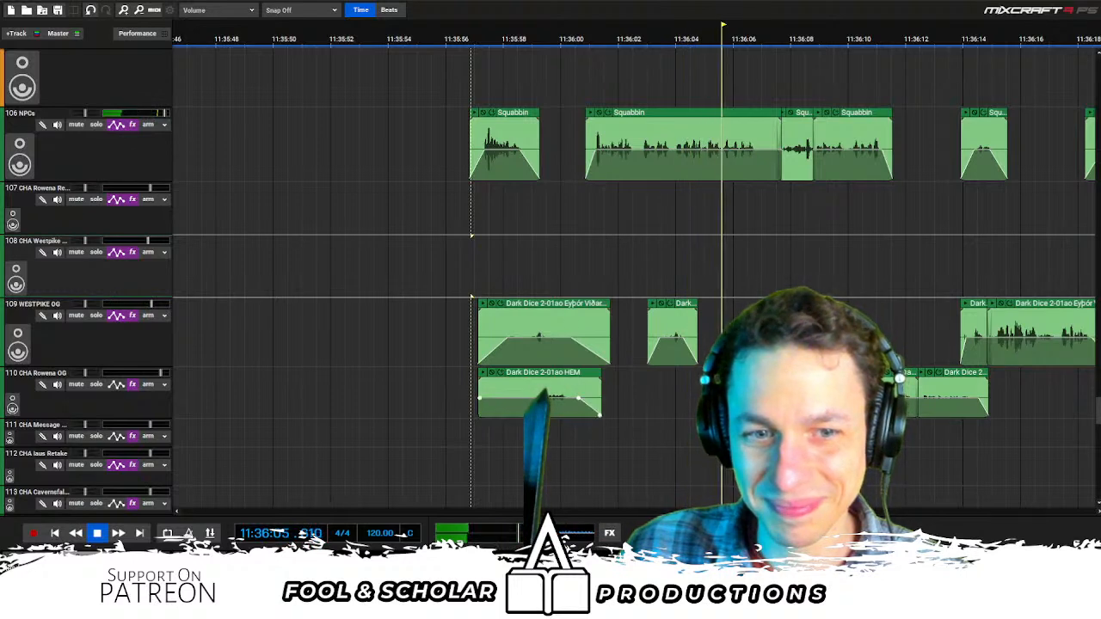
pyautogui.hscroll(1, 718, 222)
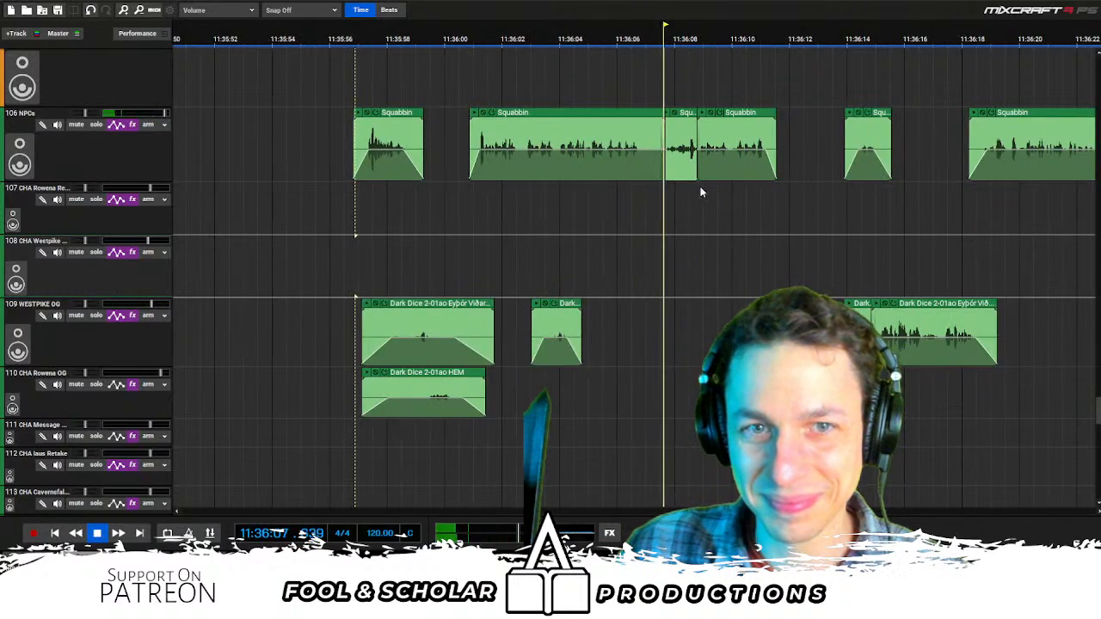
pyautogui.moveTo(713, 207); pyautogui.dragTo(763, 212)
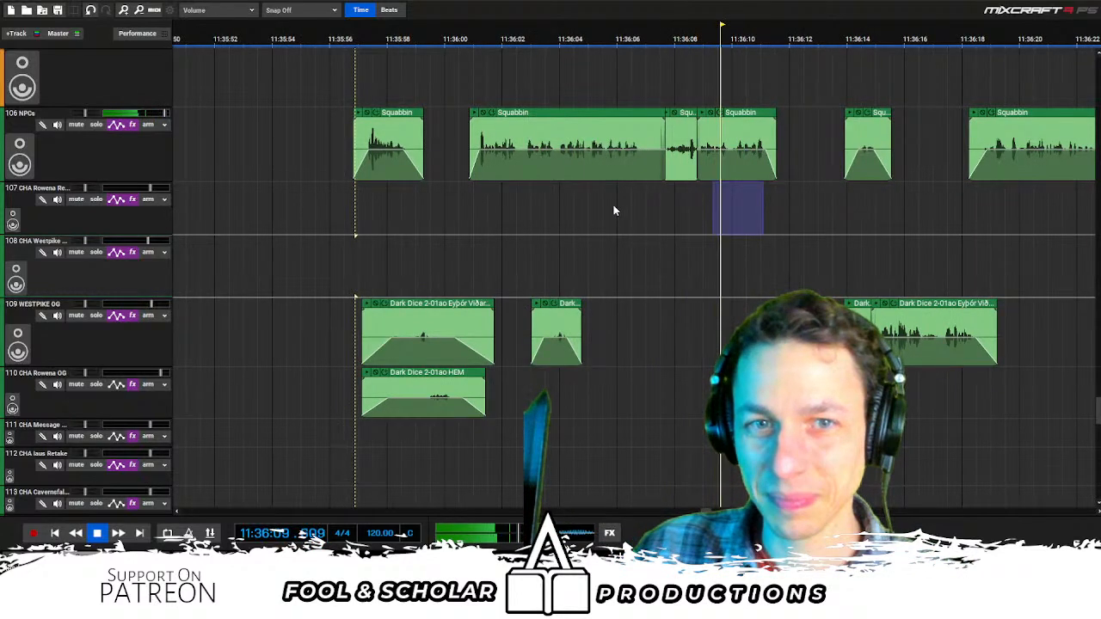
pyautogui.press('space')
# Shift the first three Squabbin clips and the Westpike and Rowena clips beneath them about 0.3 s earlier and play the transition
pyautogui.moveTo(311, 134); pyautogui.dragTo(679, 419)
pyautogui.moveTo(685, 110); pyautogui.dragTo(675, 109)
pyautogui.click(665, 134)
pyautogui.press('space')
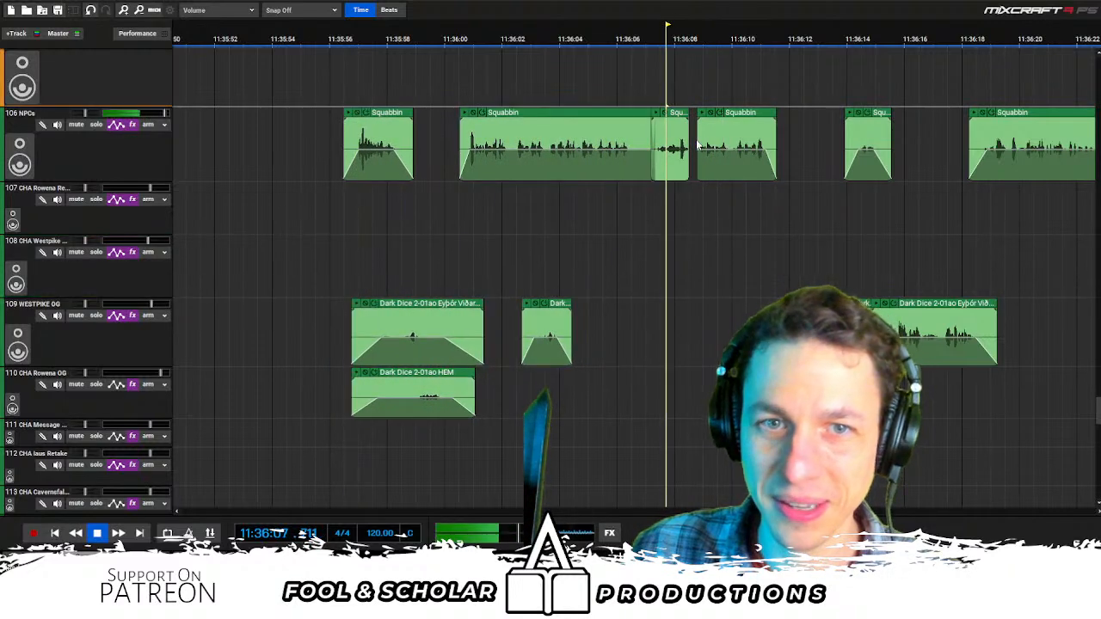
# Play back the Squabbin and Westpike lines from about 11:36:07, skipping the pause ahead of the Westpike clip at 11:36:31, to check their spacing
pyautogui.scroll(1, 667, 133)
pyautogui.scroll(1, 667, 133)
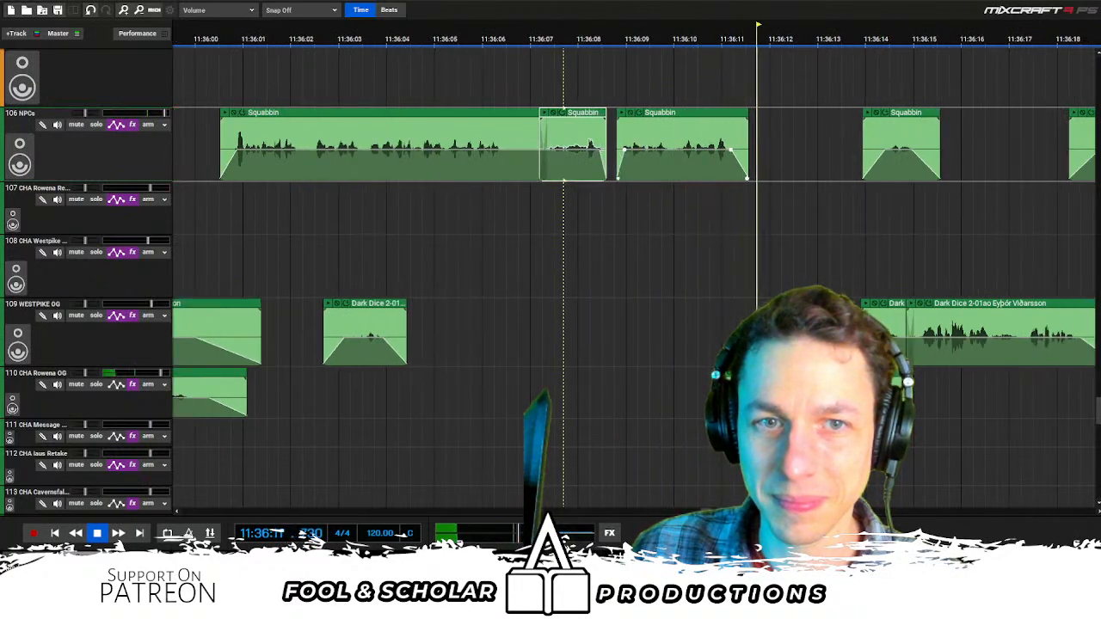
pyautogui.scroll(-1, 617, 224)
pyautogui.moveTo(660, 241); pyautogui.dragTo(727, 255)
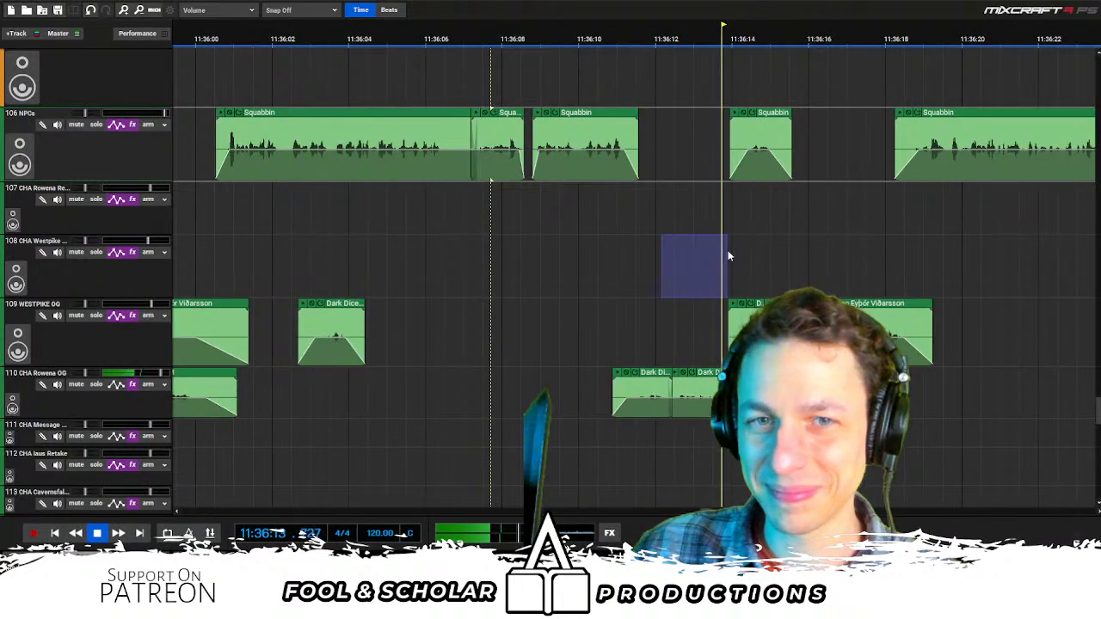
pyautogui.scroll(-1, 728, 250)
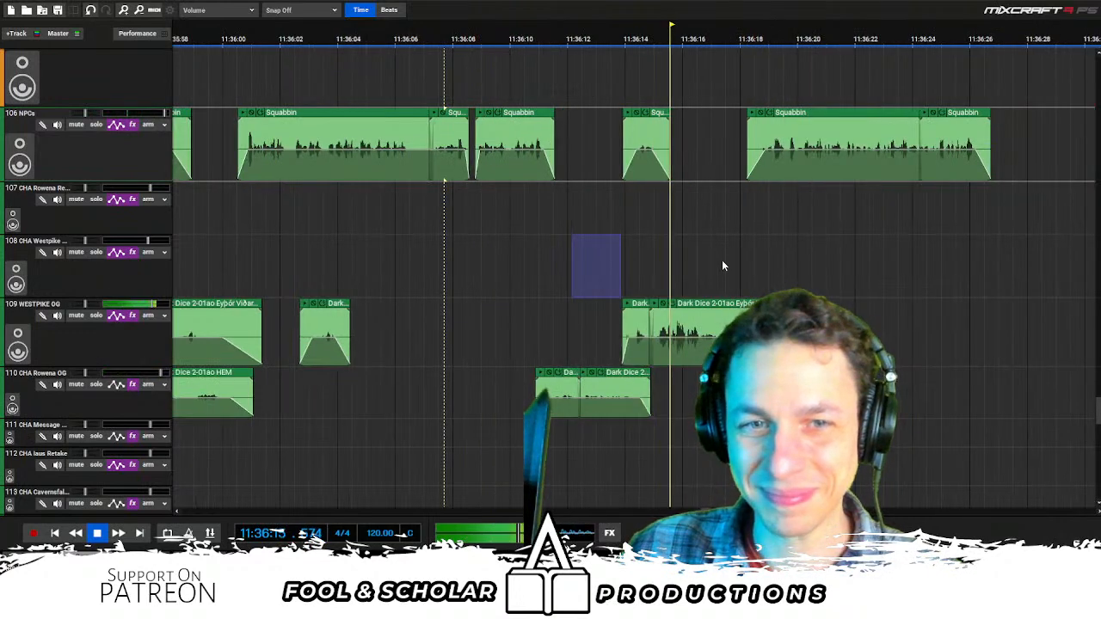
pyautogui.scroll(-1, 721, 260)
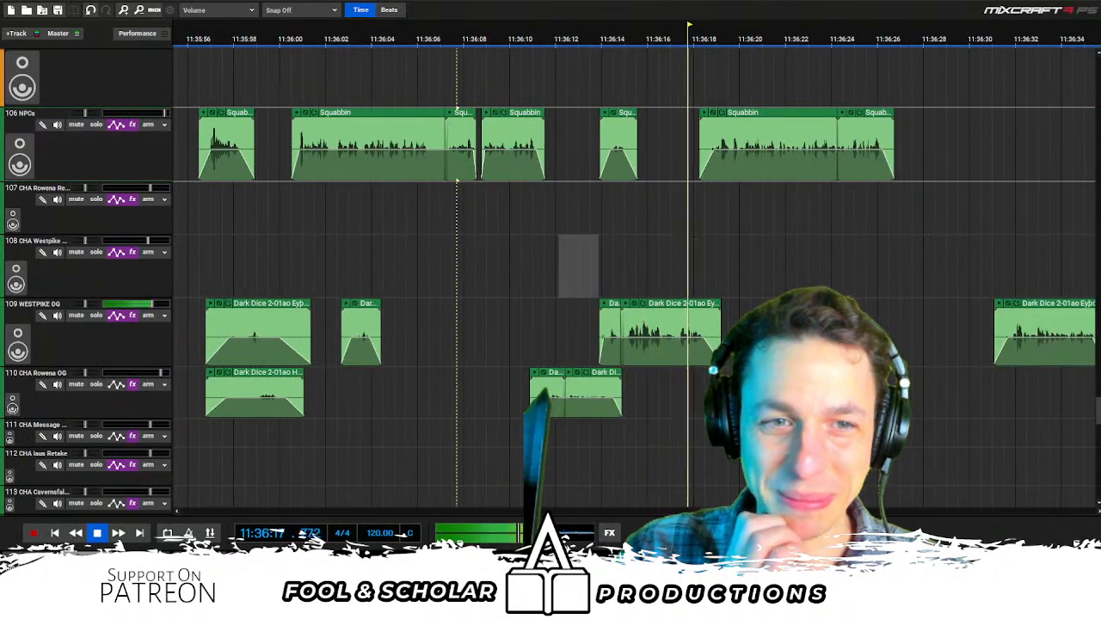
pyautogui.click(776, 220)
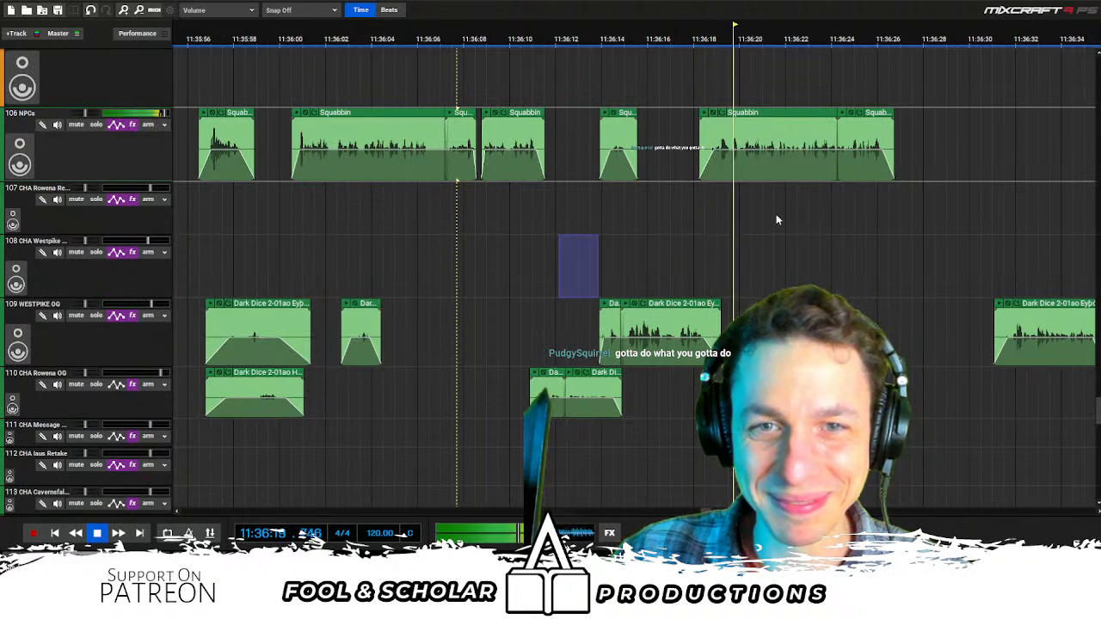
pyautogui.hscroll(1, 774, 221)
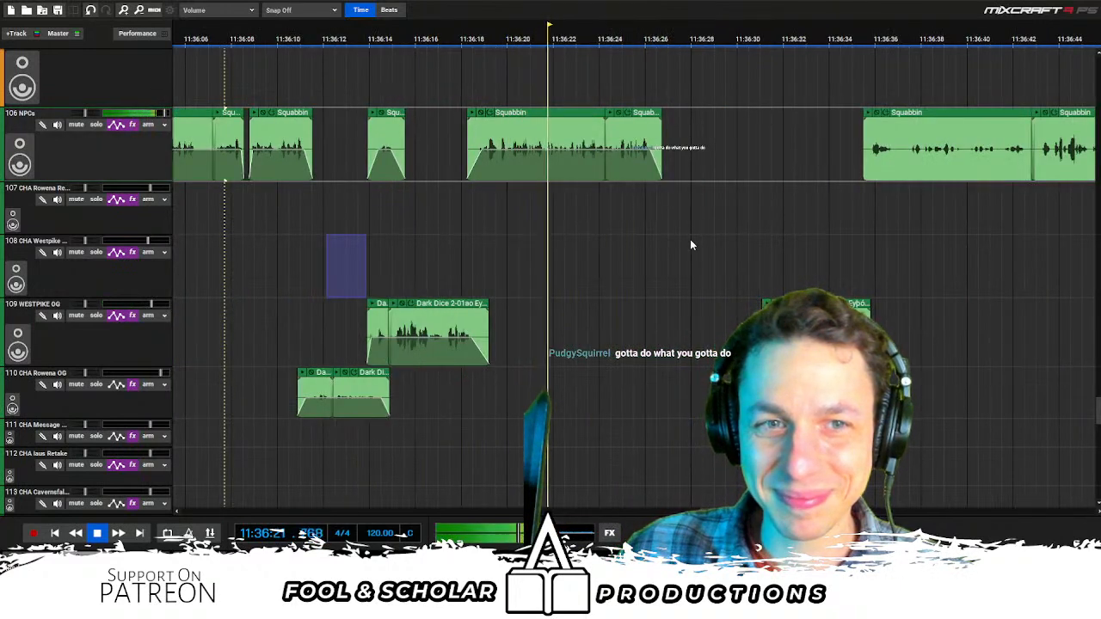
pyautogui.hscroll(-1, 691, 240)
pyautogui.moveTo(732, 246); pyautogui.dragTo(776, 249)
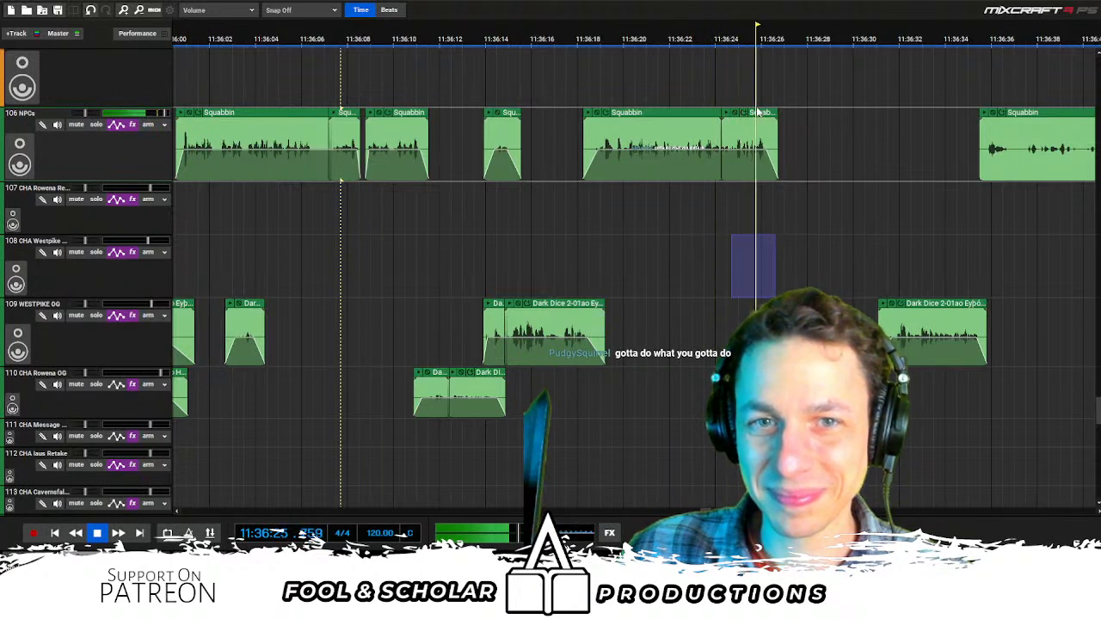
pyautogui.click(890, 272)
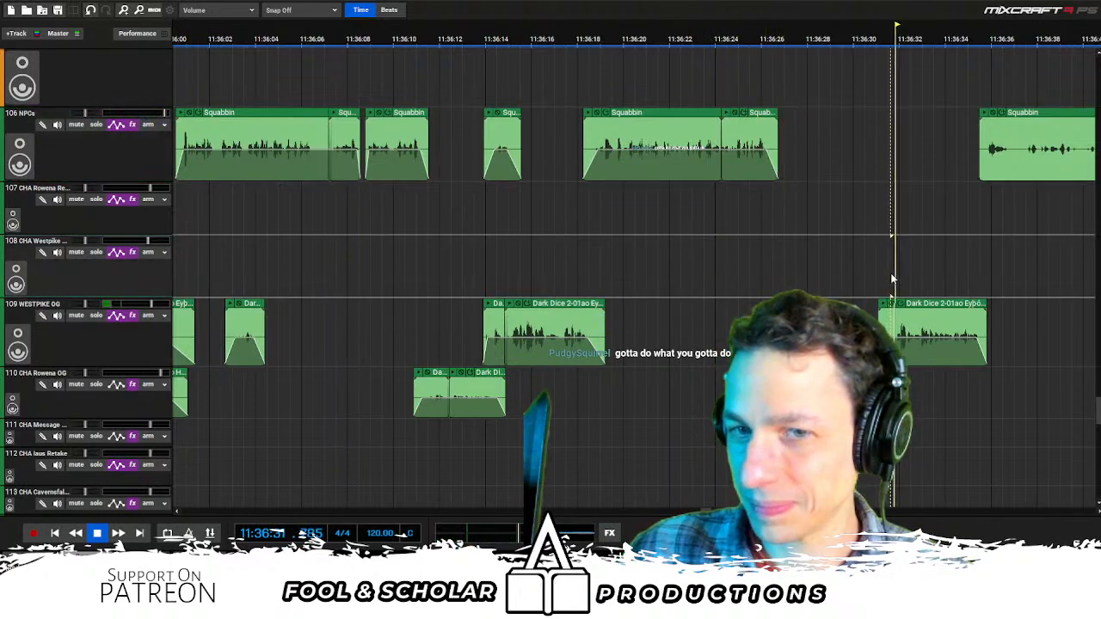
pyautogui.hscroll(1, 890, 272)
pyautogui.press('space')
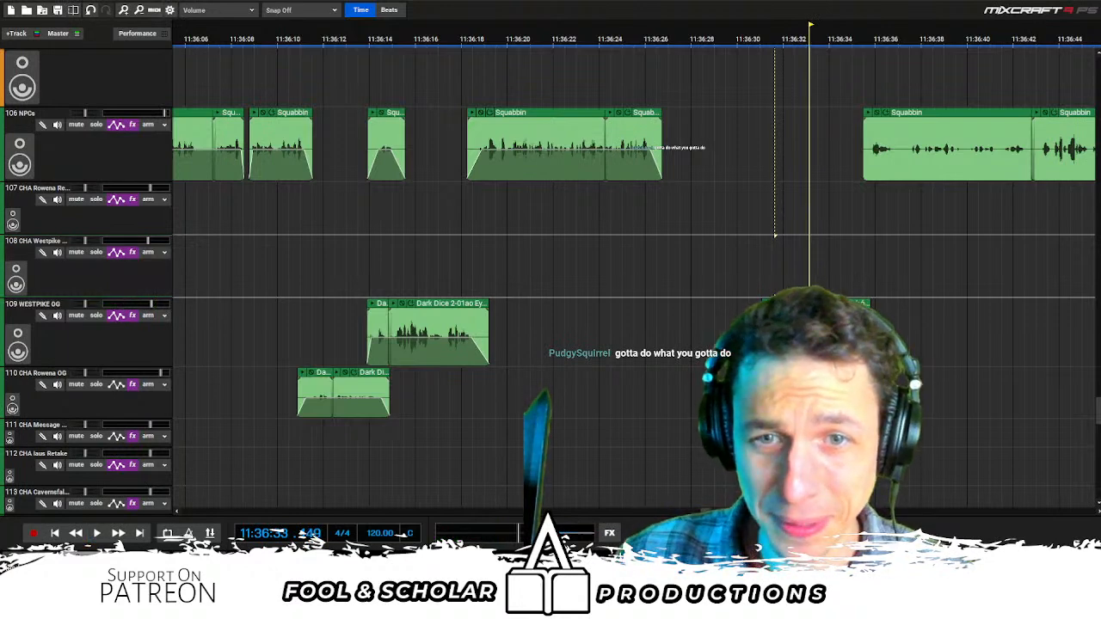
# Add a volume fade-in to the start of the Squabbin clip at about 11:36:35 and play it from there
pyautogui.hscroll(-1, 794, 266)
pyautogui.hscroll(-1, 793, 266)
pyautogui.hscroll(4, 794, 267)
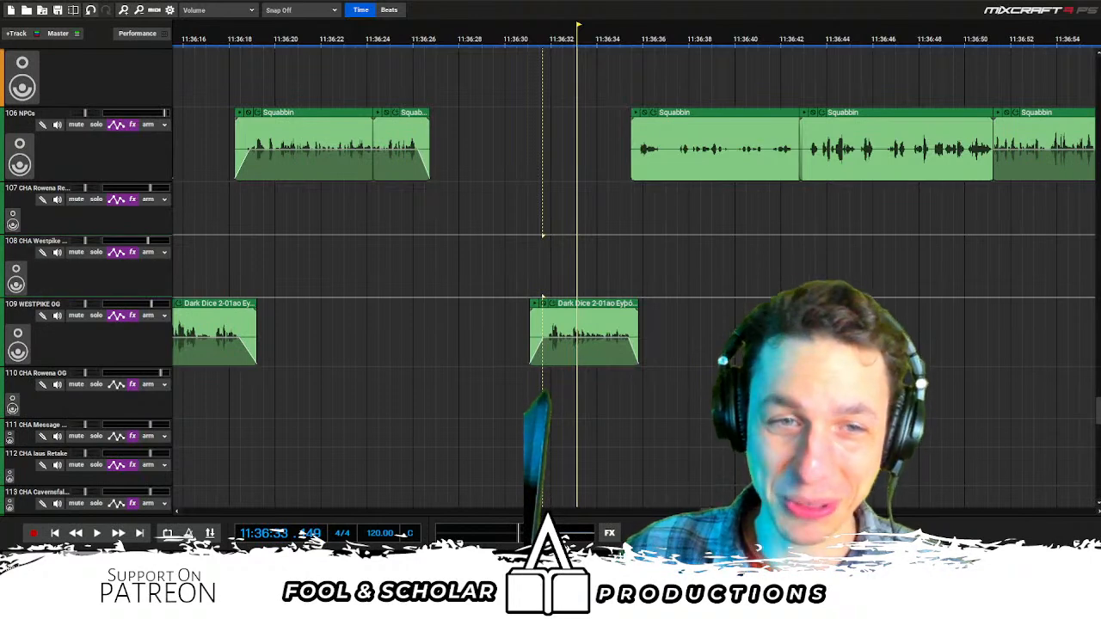
pyautogui.press('space')
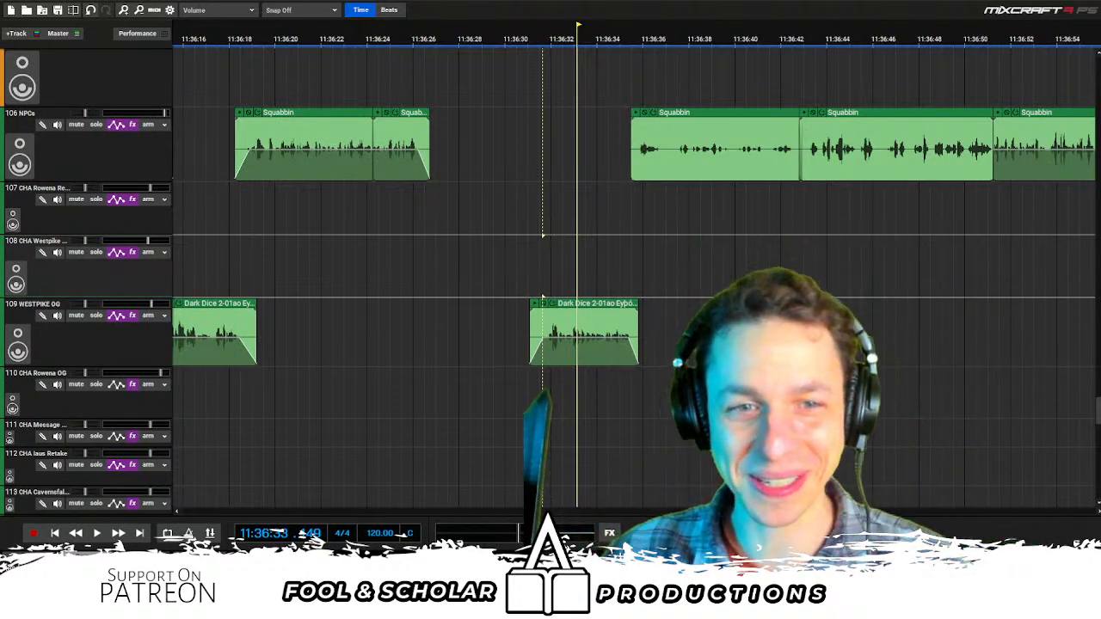
pyautogui.hscroll(1, 680, 241)
pyautogui.click(525, 149)
pyautogui.moveTo(510, 151); pyautogui.dragTo(505, 218)
pyautogui.moveTo(515, 151); pyautogui.dragTo(521, 231)
pyautogui.hscroll(1, 886, 146)
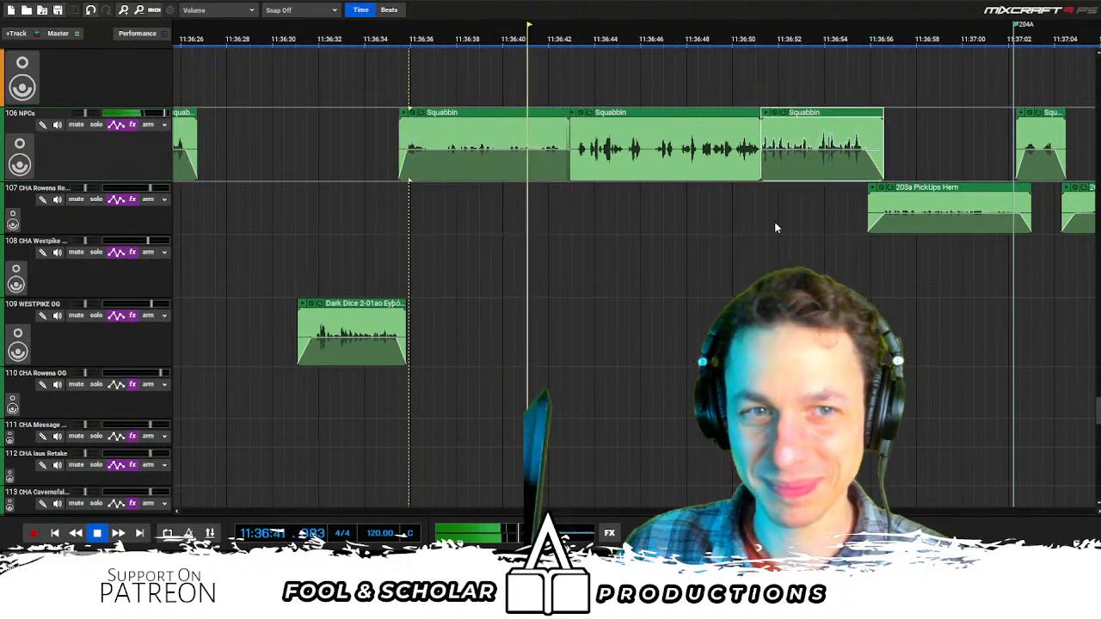
# Listen through the joined Squabbin clips from about 11:36:42 to the start of the first 203a PickUps Hem clip
pyautogui.press('space')
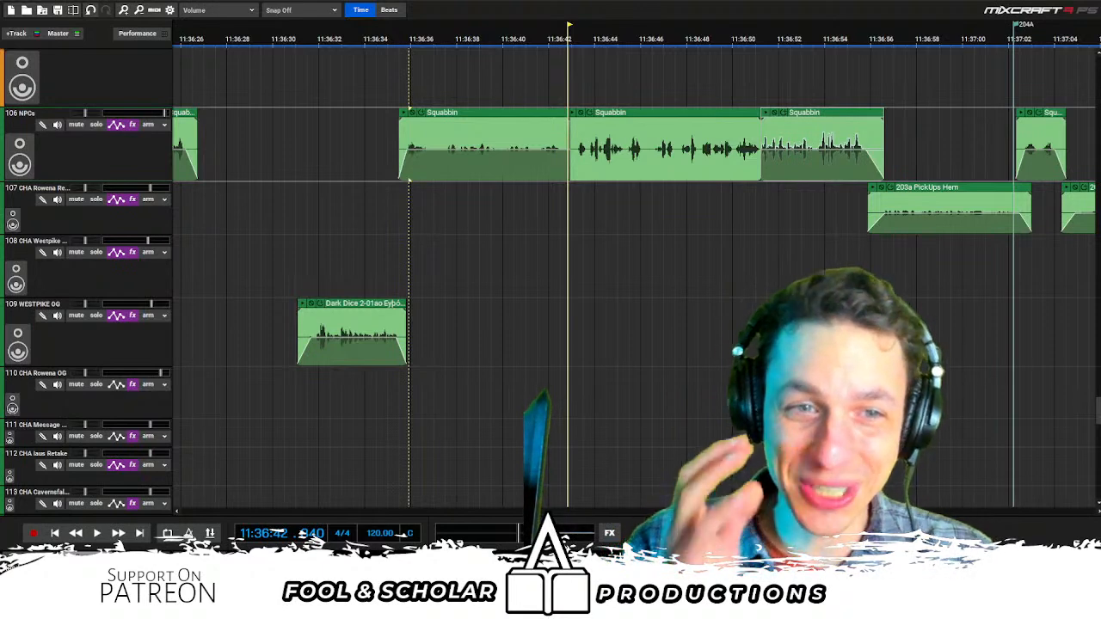
pyautogui.press('space')
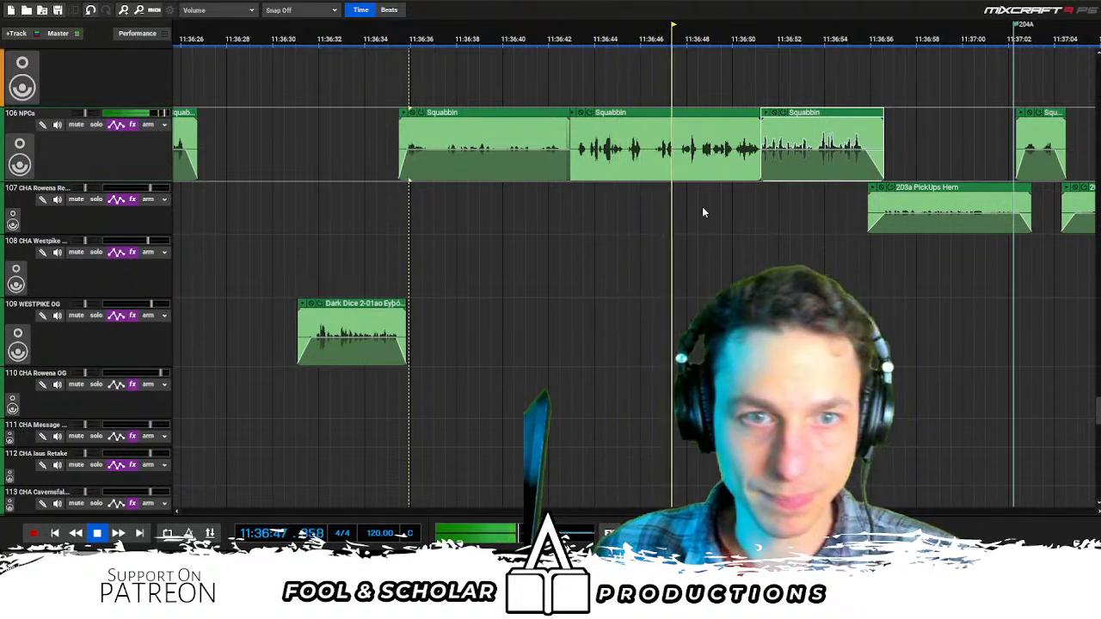
pyautogui.press('space')
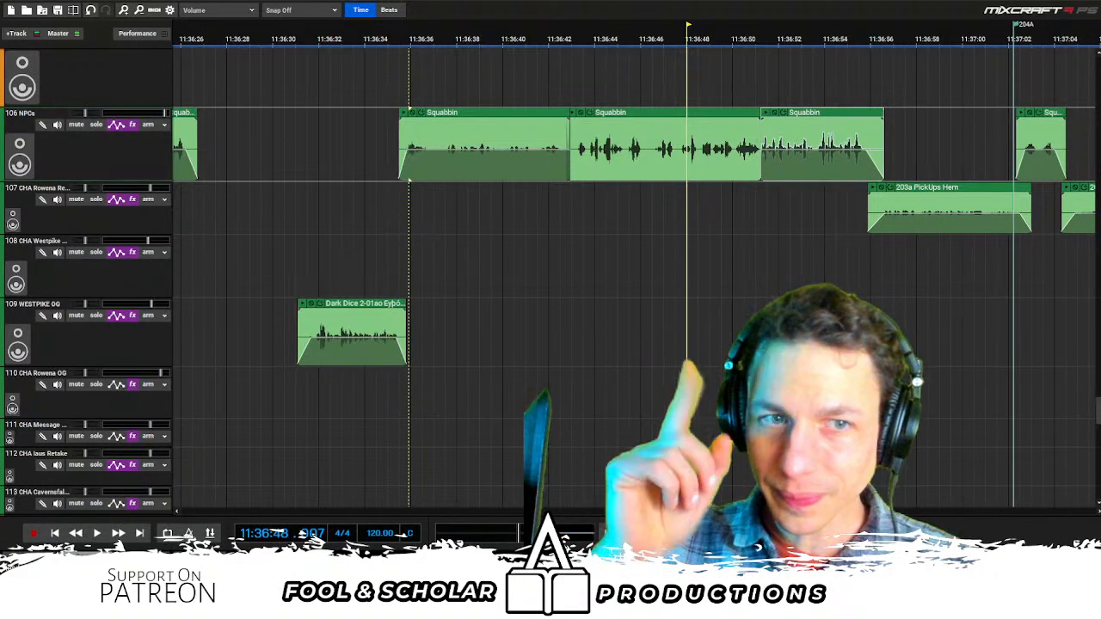
pyautogui.press('space')
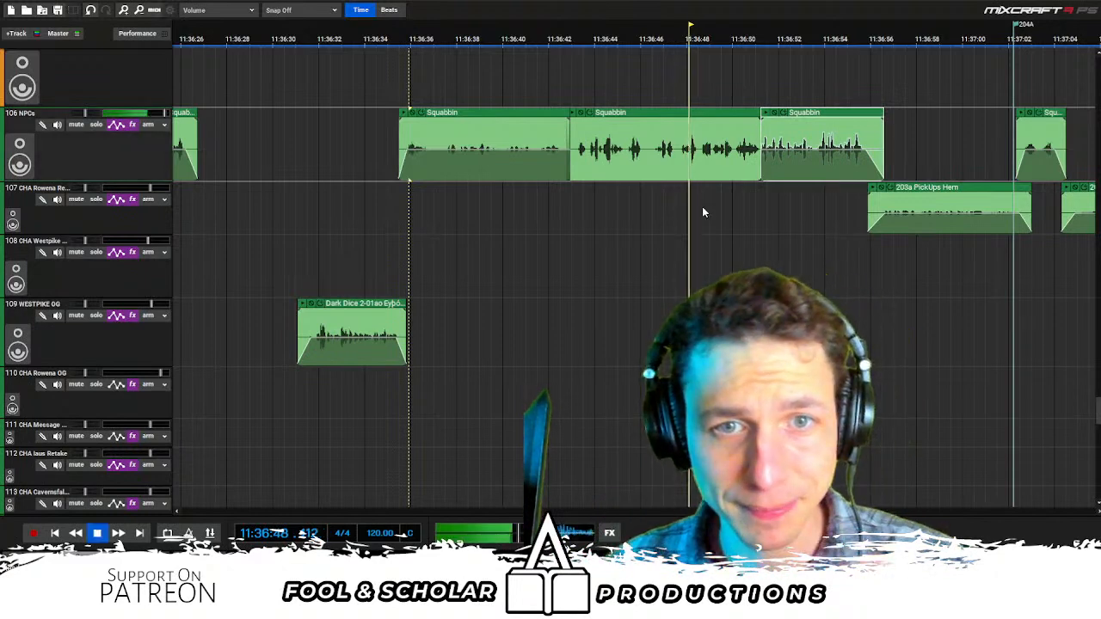
pyautogui.moveTo(753, 189); pyautogui.dragTo(774, 202)
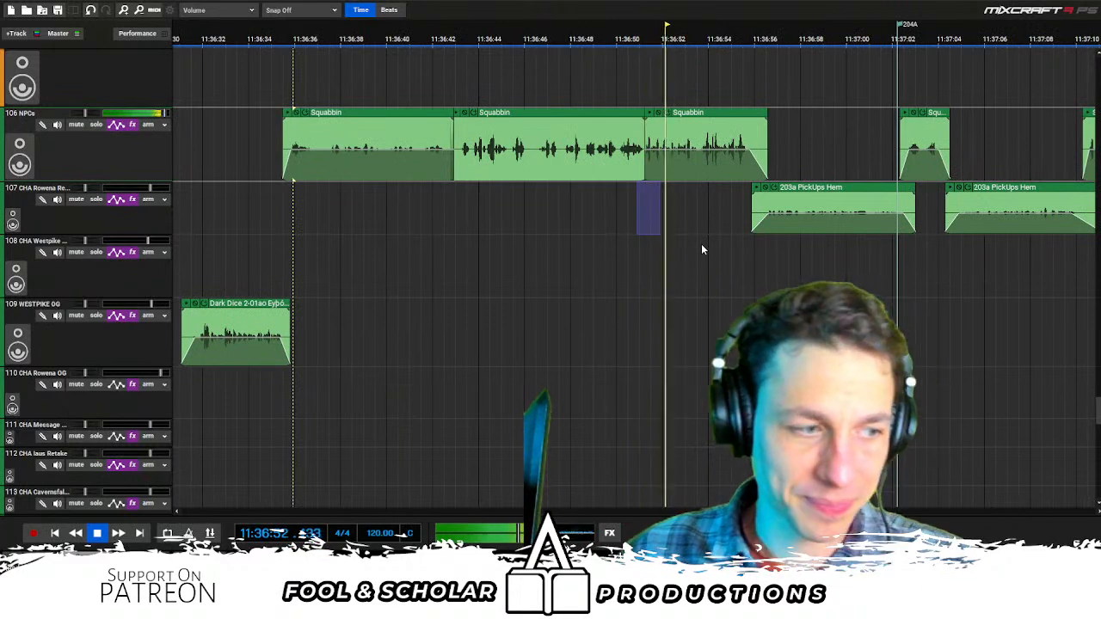
pyautogui.scroll(1, 731, 245)
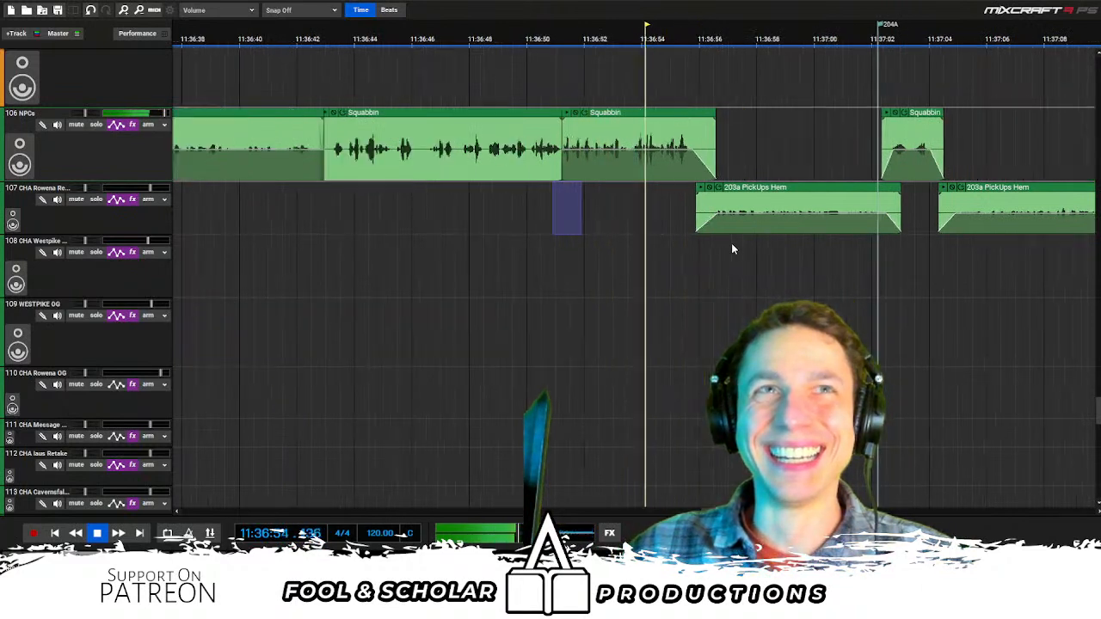
pyautogui.scroll(1, 730, 248)
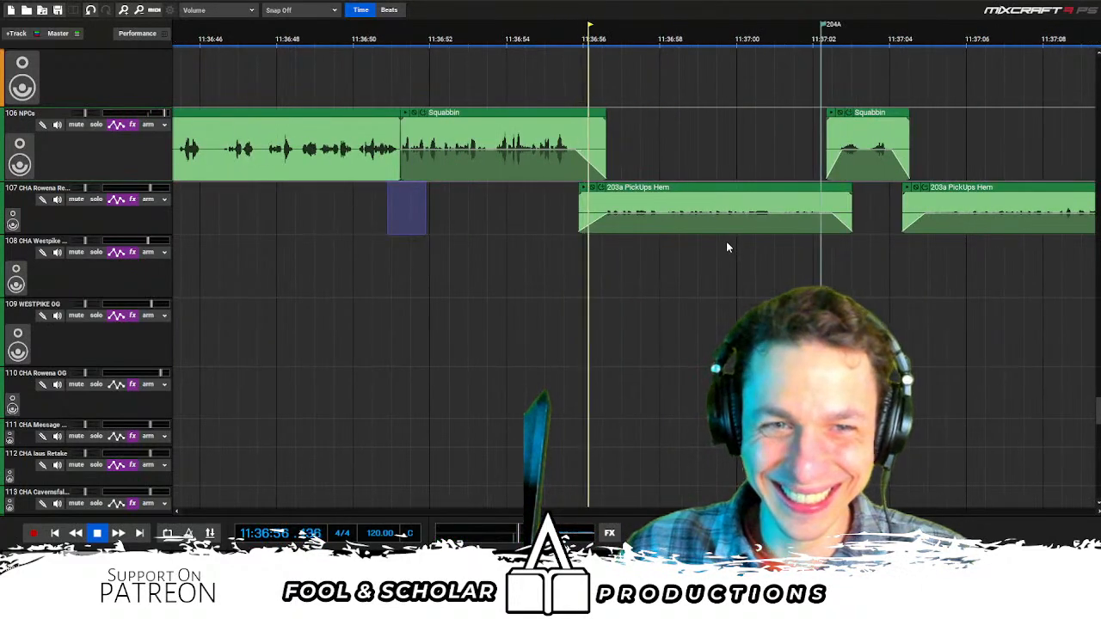
# Listen to the exchange around marker 204A, from the first 203a PickUps Hem clip into the second, and stop at about 11:37:06
pyautogui.scroll(-3, 391, 208)
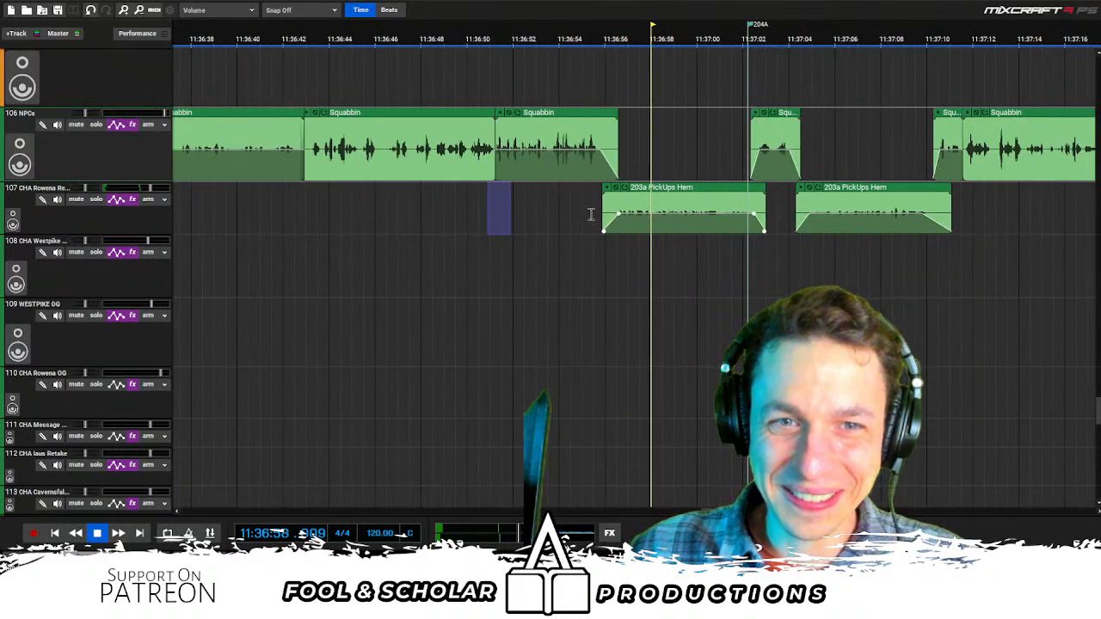
pyautogui.hscroll(4, 567, 241)
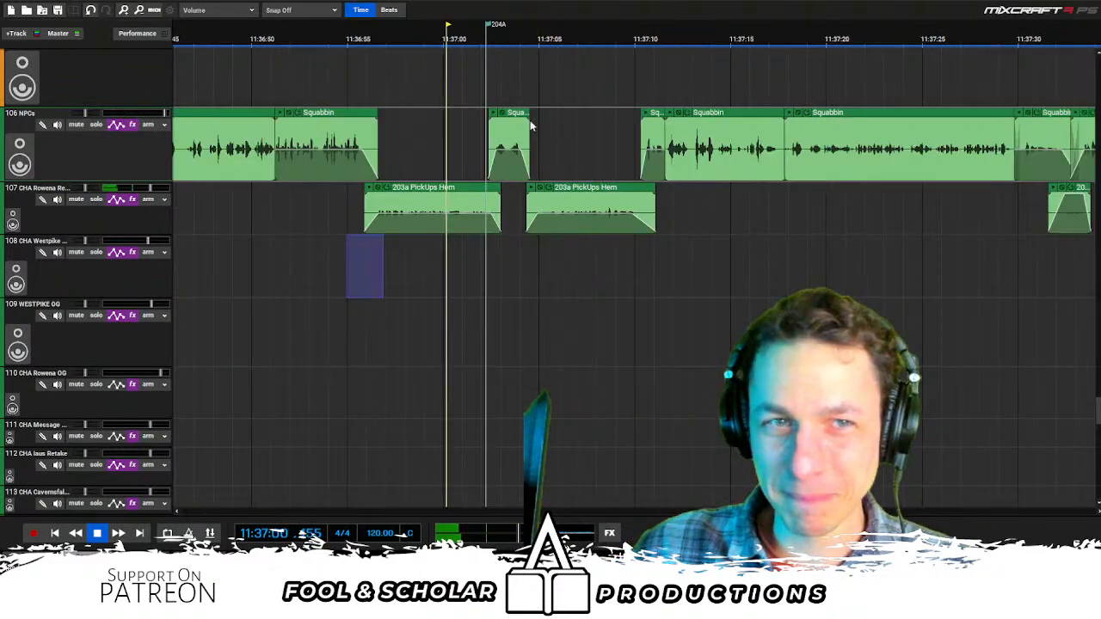
pyautogui.scroll(-1, 558, 110)
pyautogui.scroll(-1, 557, 104)
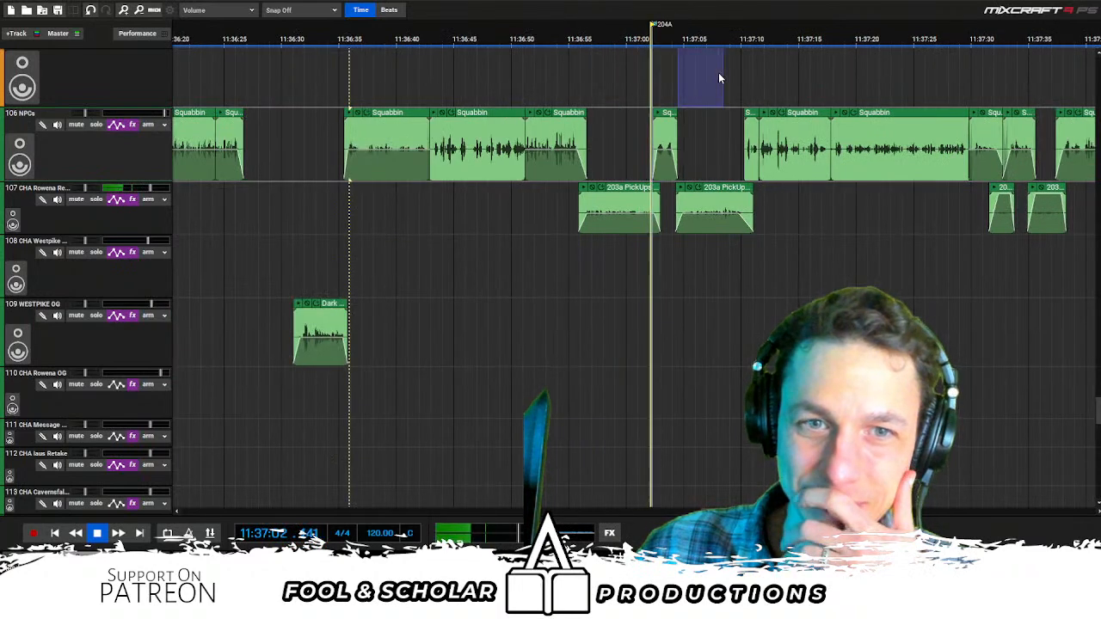
pyautogui.hscroll(2, 679, 254)
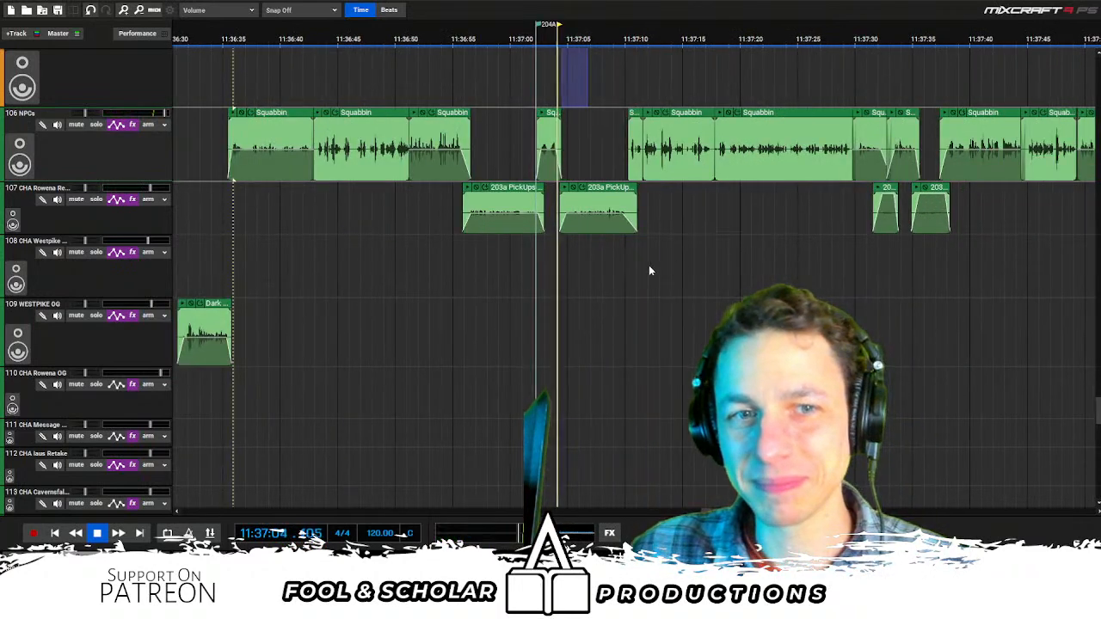
pyautogui.moveTo(643, 267); pyautogui.dragTo(700, 262)
pyautogui.scroll(3, 680, 245)
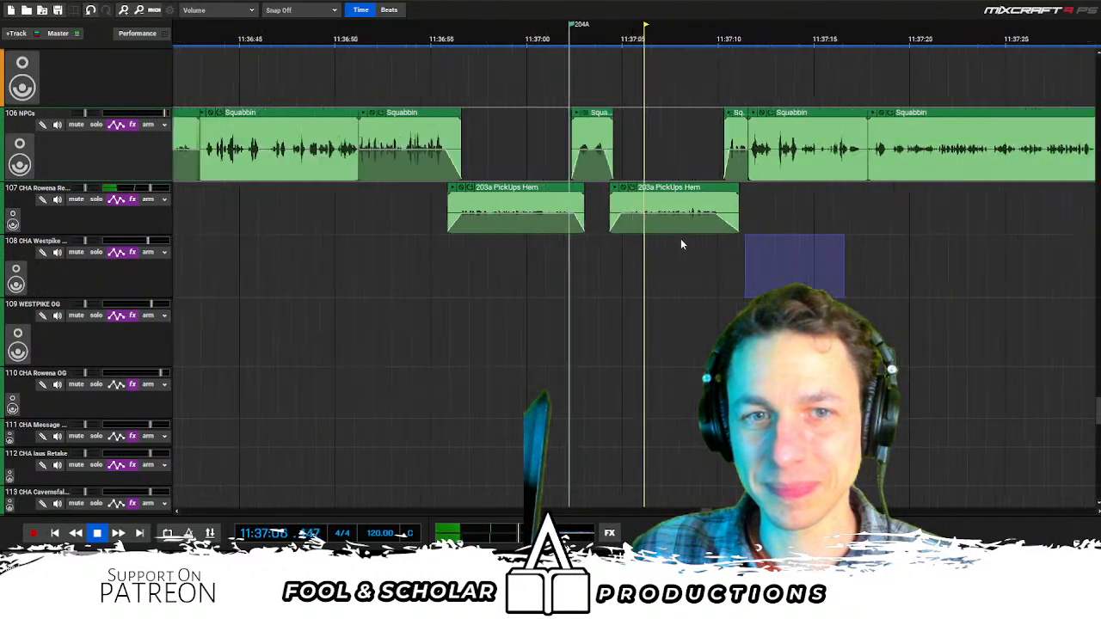
pyautogui.press('space')
# Shift the second 203a PickUps Hem clip and all following clips on the dialogue tracks about 0.7 s earlier and play from 11:37:03
pyautogui.scroll(-2, 541, 241)
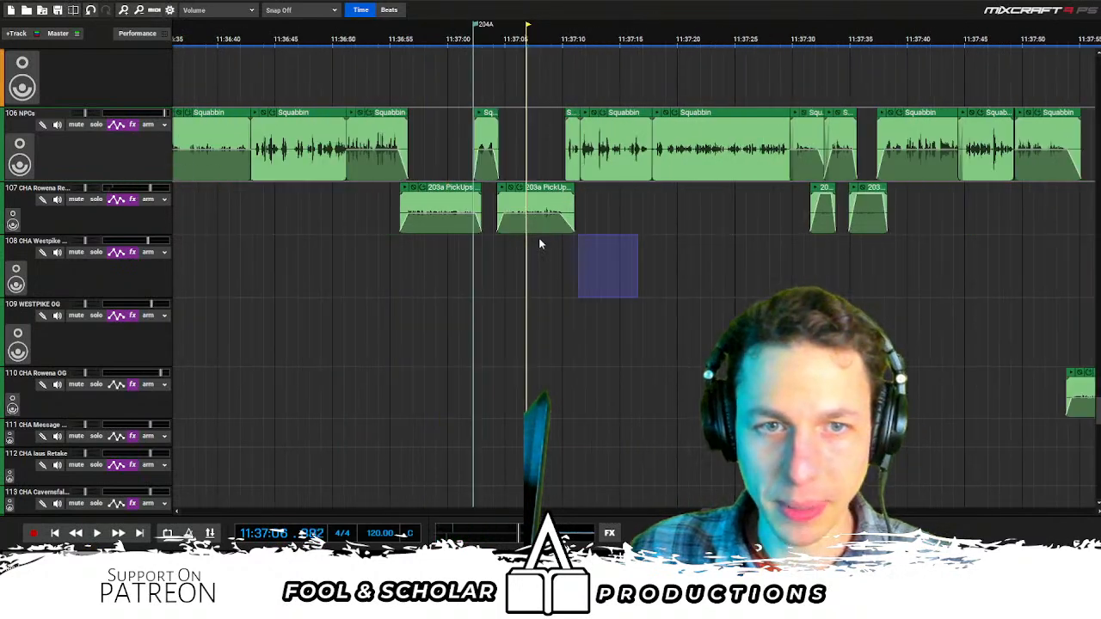
pyautogui.moveTo(550, 159); pyautogui.dragTo(920, 404)
pyautogui.hscroll(-5, 700, 329)
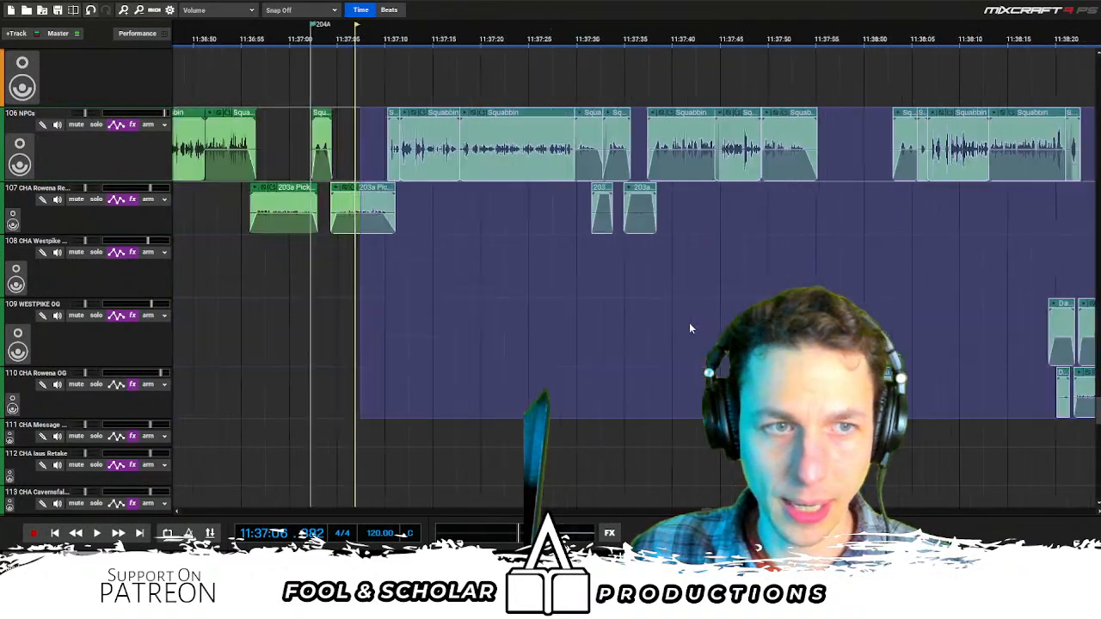
pyautogui.click(435, 36)
pyautogui.scroll(2, 801, 193)
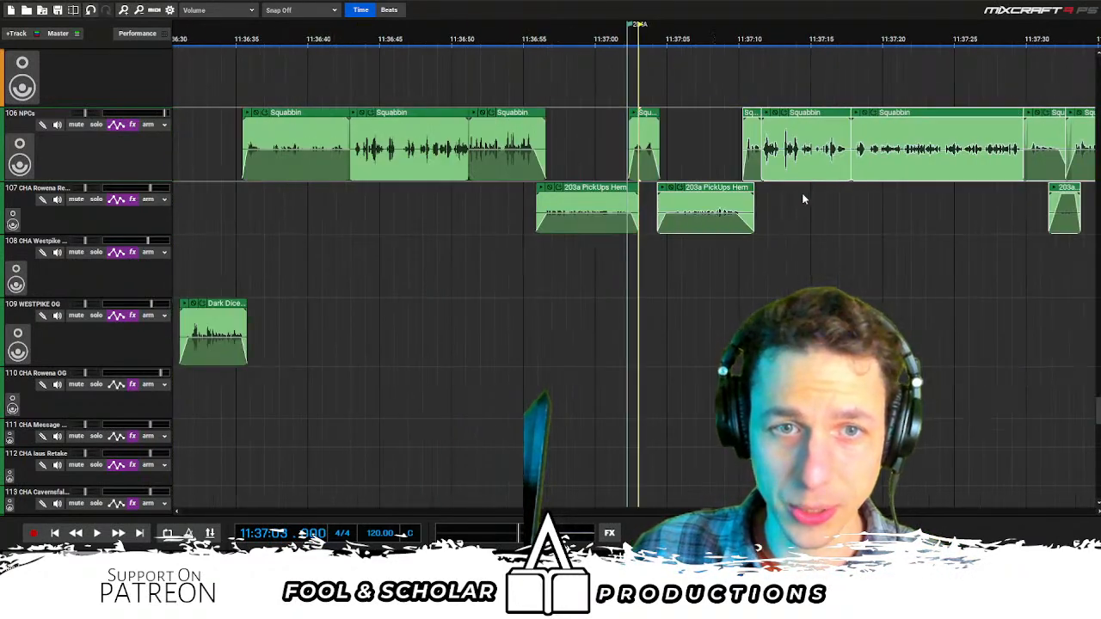
pyautogui.scroll(1, 739, 190)
pyautogui.moveTo(717, 196); pyautogui.dragTo(705, 196)
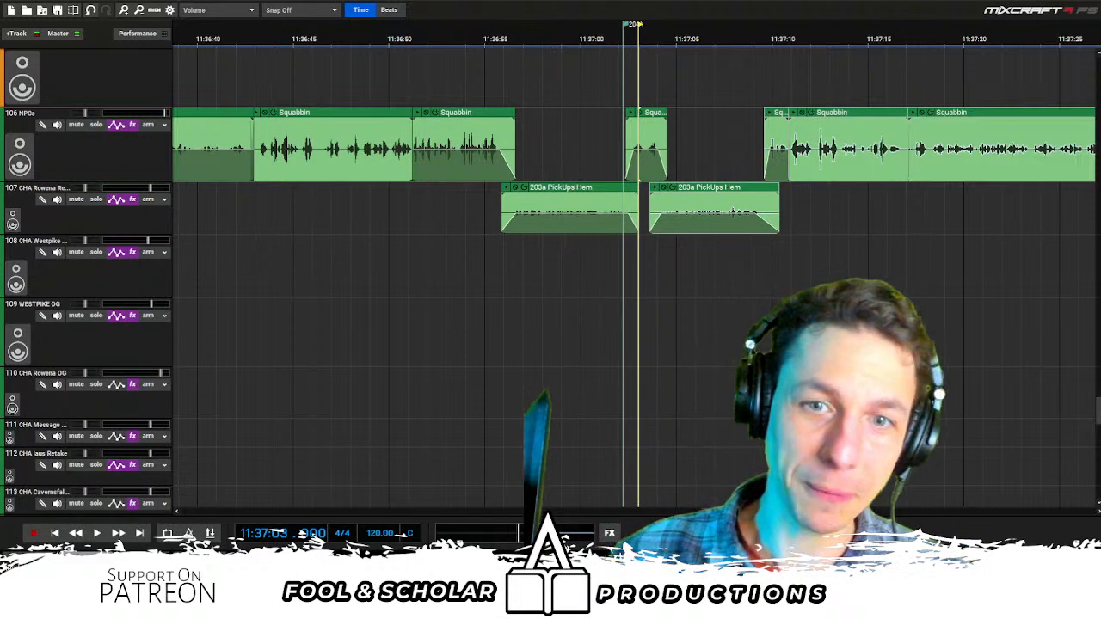
pyautogui.click(703, 196)
pyautogui.press('space')
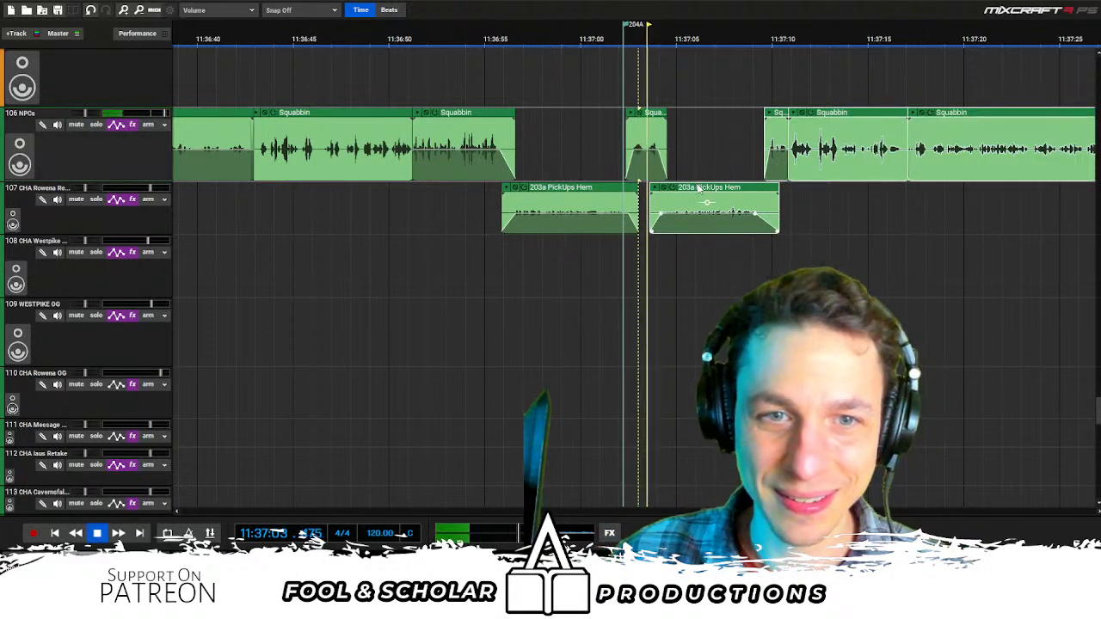
# Leave out the second 203a PickUps Hem clip, shift the remaining selected clips about 0.2 s earlier, and play on to about 11:37:33
pyautogui.hscroll(1, 703, 191)
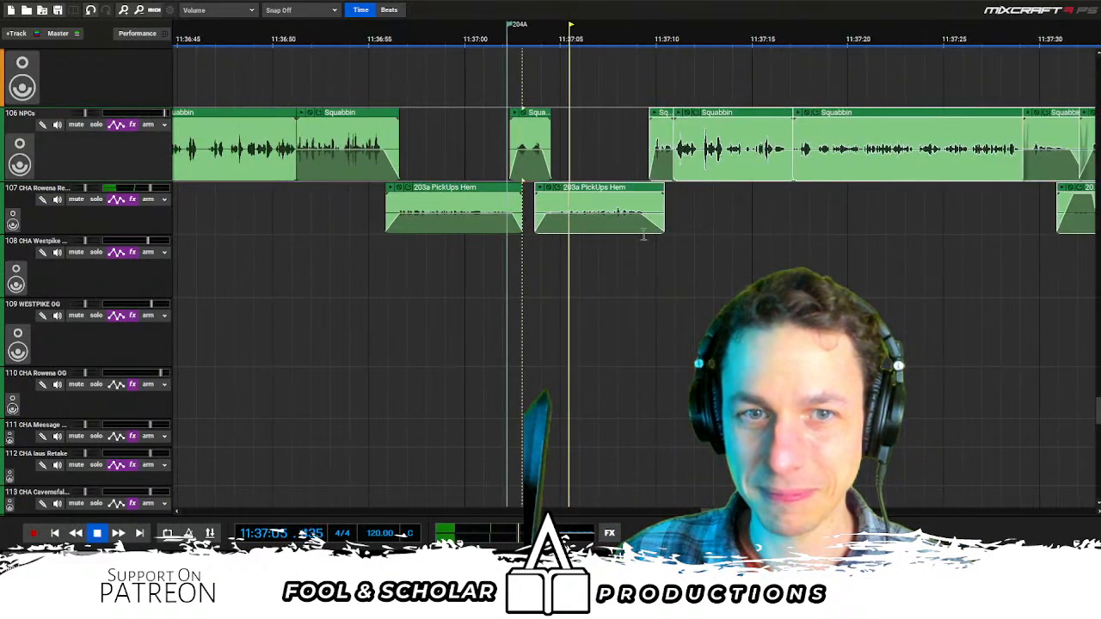
pyautogui.hscroll(1, 692, 204)
pyautogui.keyDown('ctrl'); pyautogui.click(533, 192); pyautogui.keyUp('ctrl')
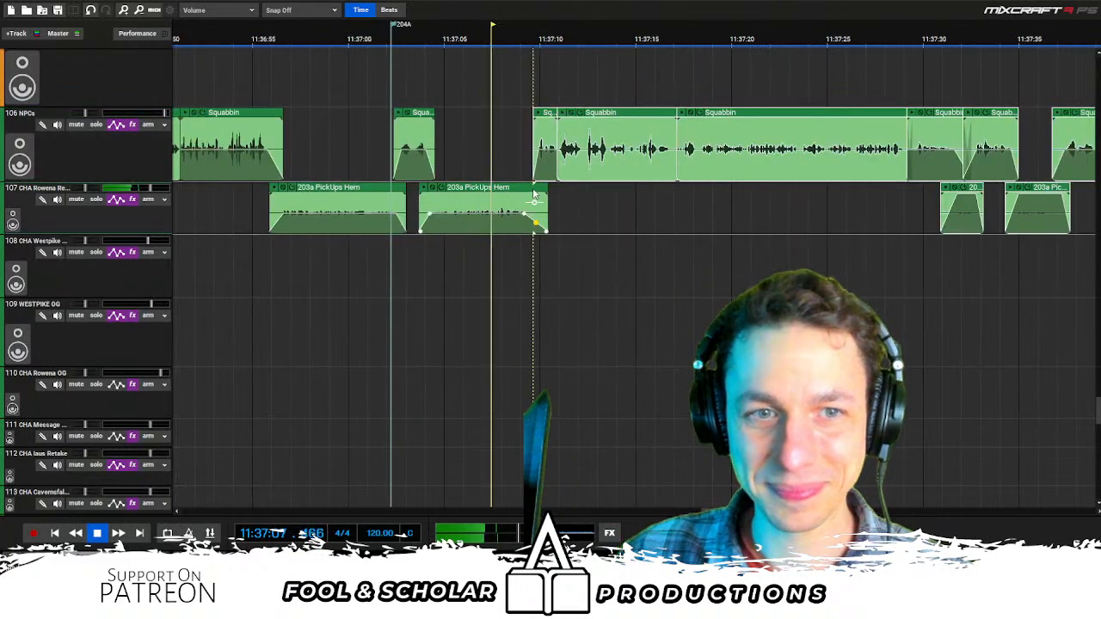
pyautogui.moveTo(553, 116); pyautogui.dragTo(549, 116)
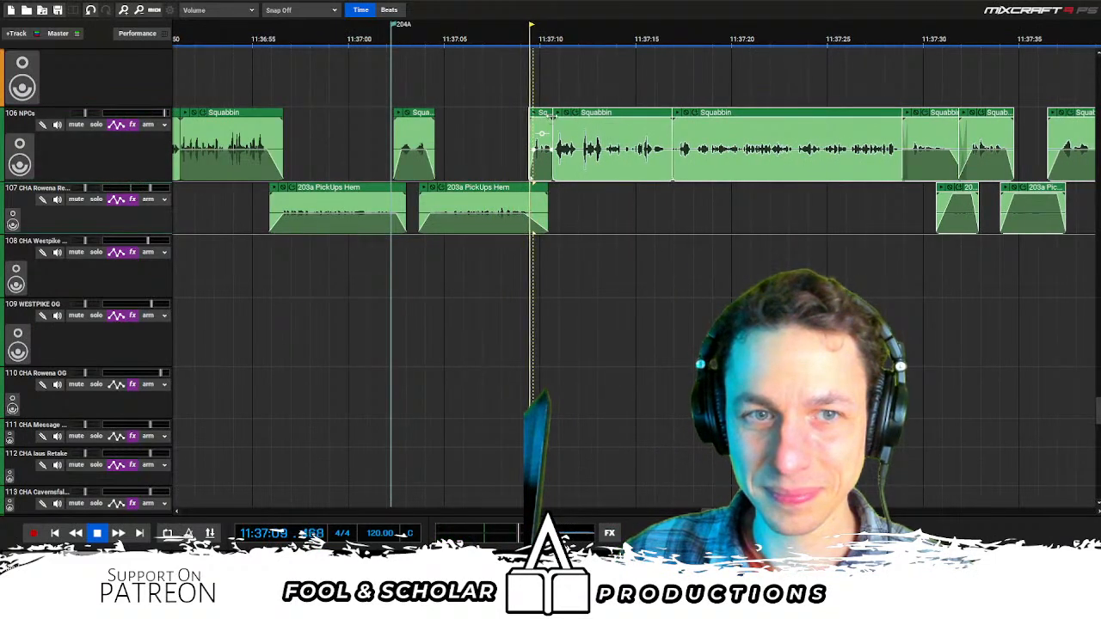
pyautogui.hscroll(1, 565, 131)
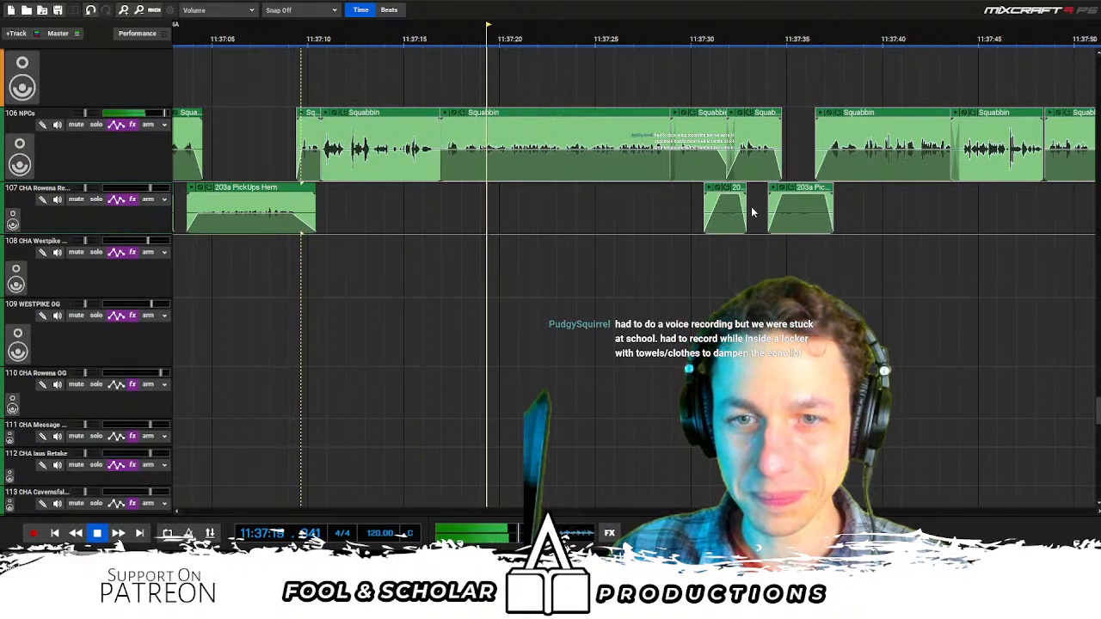
pyautogui.moveTo(573, 297); pyautogui.dragTo(634, 240)
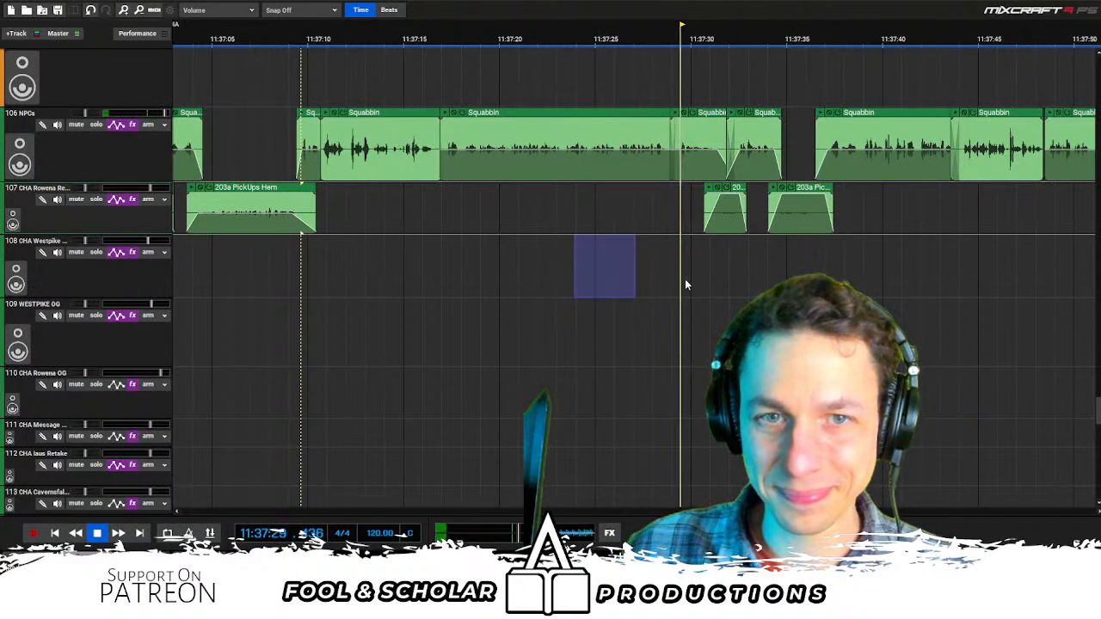
pyautogui.hscroll(4, 684, 285)
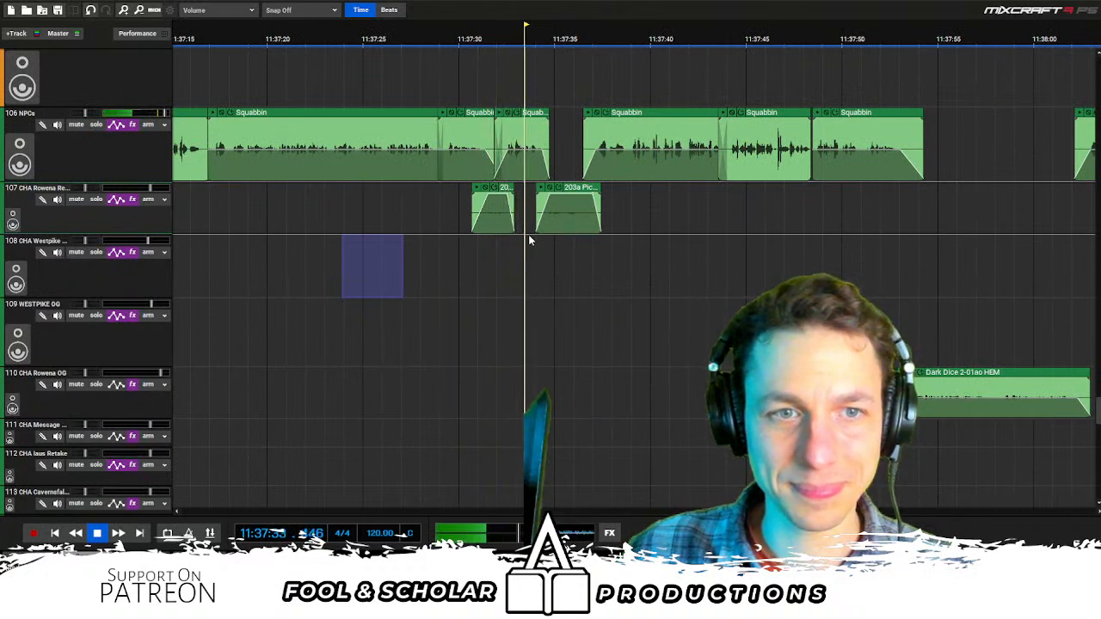
# Shift all clips on the dialogue tracks from the 203a PickUps clip at about 11:37:31 onward about 0.3 s earlier, playing from 11:37:29
pyautogui.moveTo(508, 249); pyautogui.dragTo(916, 131)
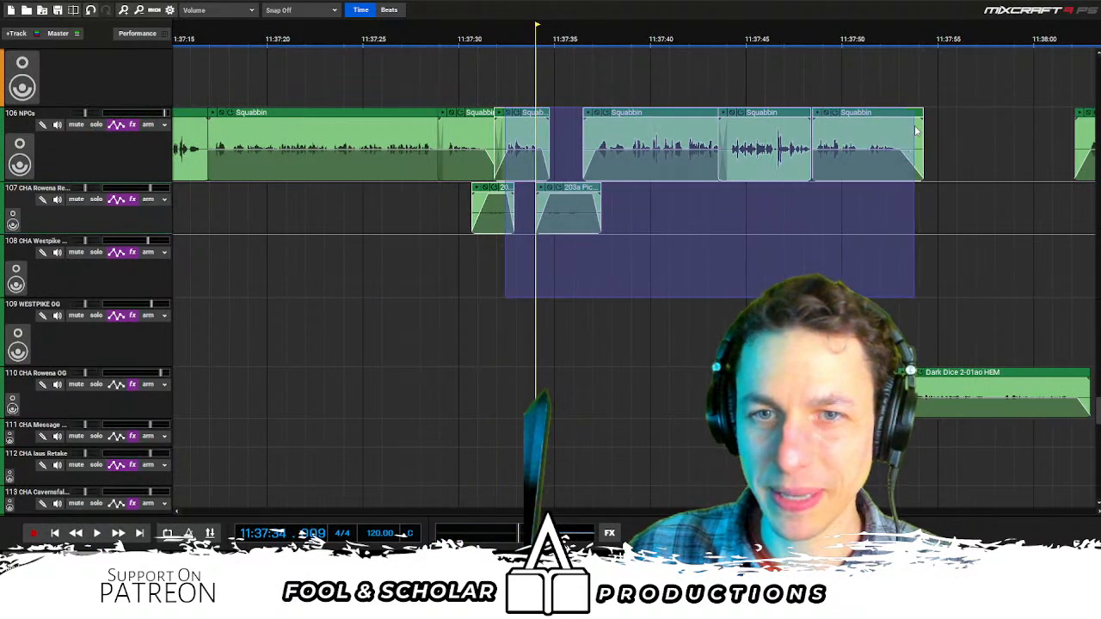
pyautogui.hscroll(3, 675, 195)
pyautogui.hscroll(15, 836, 173)
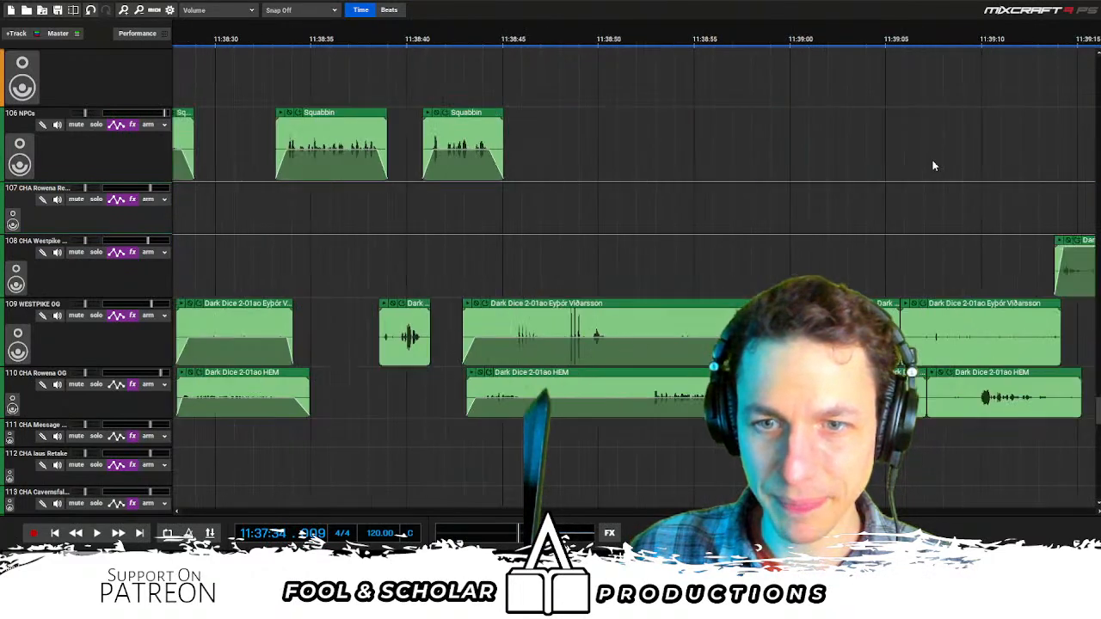
pyautogui.hscroll(2, 933, 165)
pyautogui.moveTo(662, 139); pyautogui.dragTo(225, 383)
pyautogui.click(540, 38)
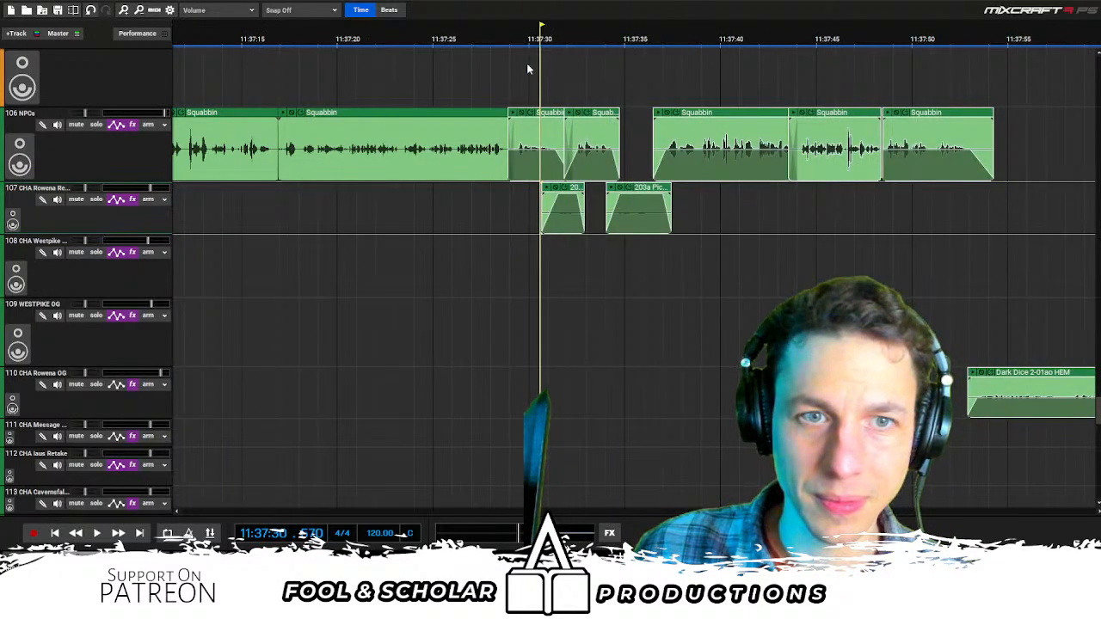
pyautogui.press('space')
pyautogui.click(548, 109)
pyautogui.click(520, 36)
pyautogui.moveTo(571, 188); pyautogui.dragTo(564, 187)
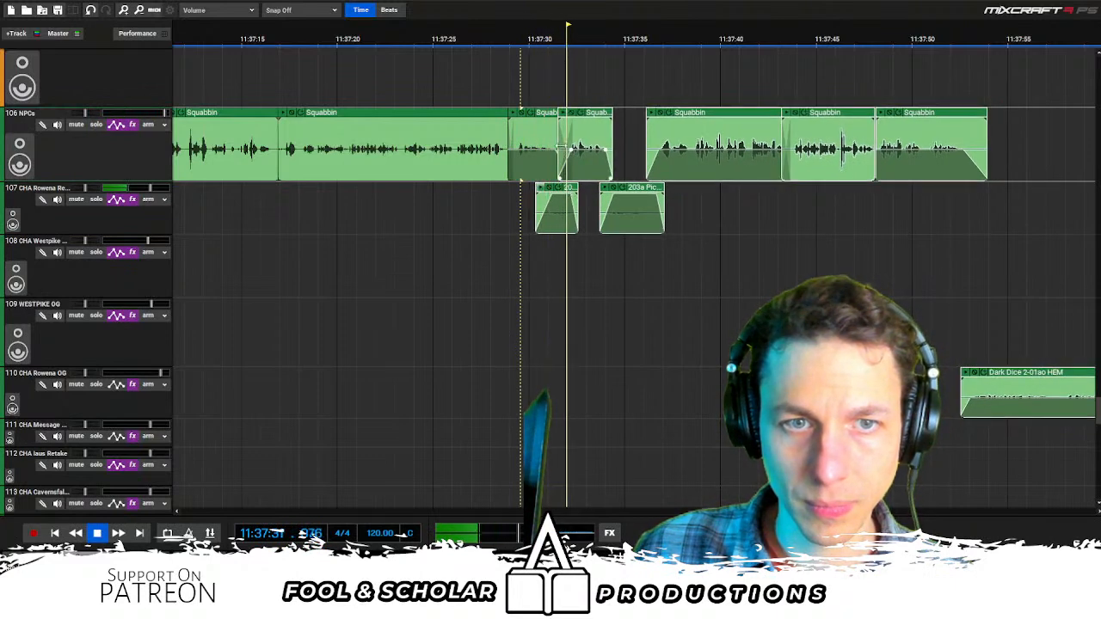
# Adjust the crossfade where the two short Squabbin clips overlap near 11:37:32 on the NPCs track, and keep playing
pyautogui.click(552, 133)
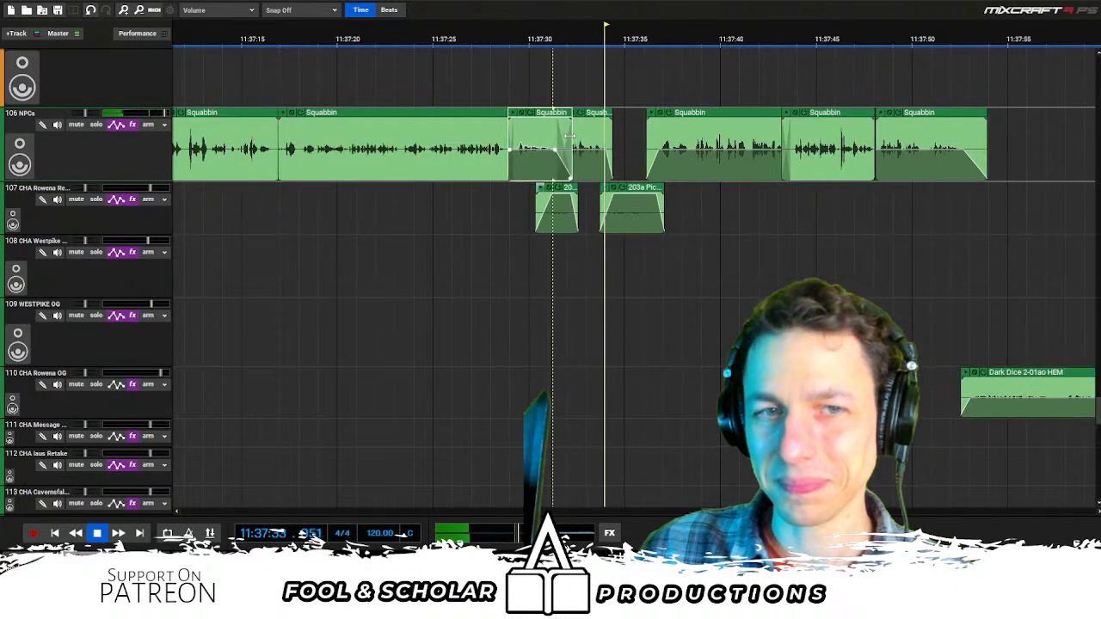
pyautogui.moveTo(569, 134); pyautogui.dragTo(565, 134)
pyautogui.hscroll(3, 643, 220)
pyautogui.moveTo(648, 239)
pyautogui.mouseDown()
pyautogui.moveTo(695, 221)
pyautogui.moveTo(652, 227)
pyautogui.mouseUp()
# Trim the start of the middle Squabbin clip to about 11:37:43 and extend its end slightly to about 11:37:48
pyautogui.hscroll(3, 696, 229)
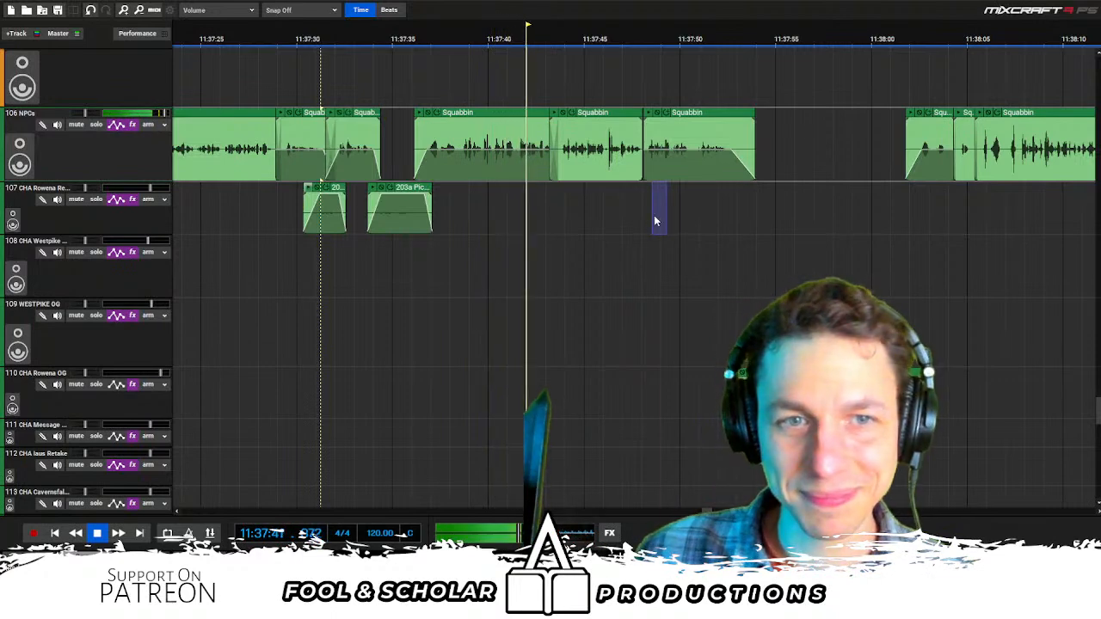
pyautogui.moveTo(550, 170); pyautogui.dragTo(555, 170)
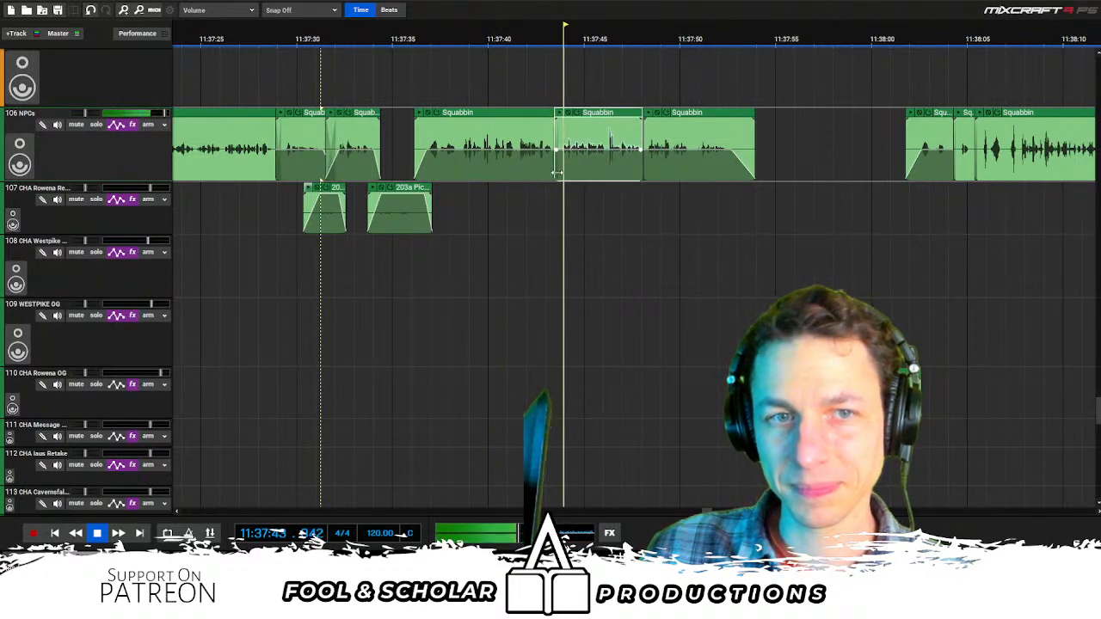
pyautogui.hscroll(3, 567, 176)
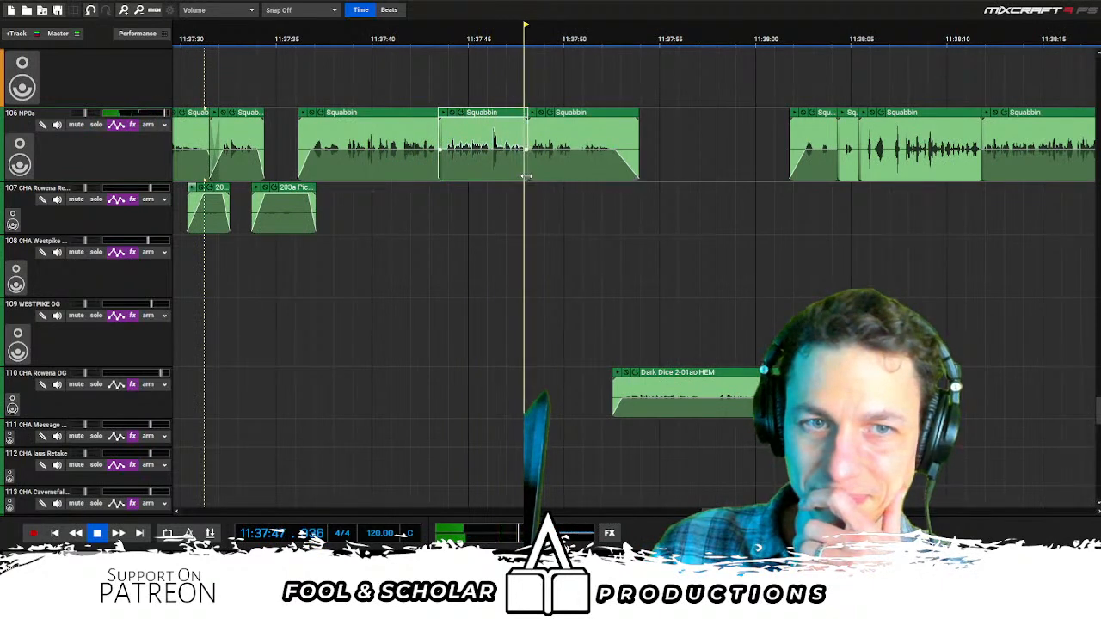
pyautogui.hotkey('ctrl', 'w')
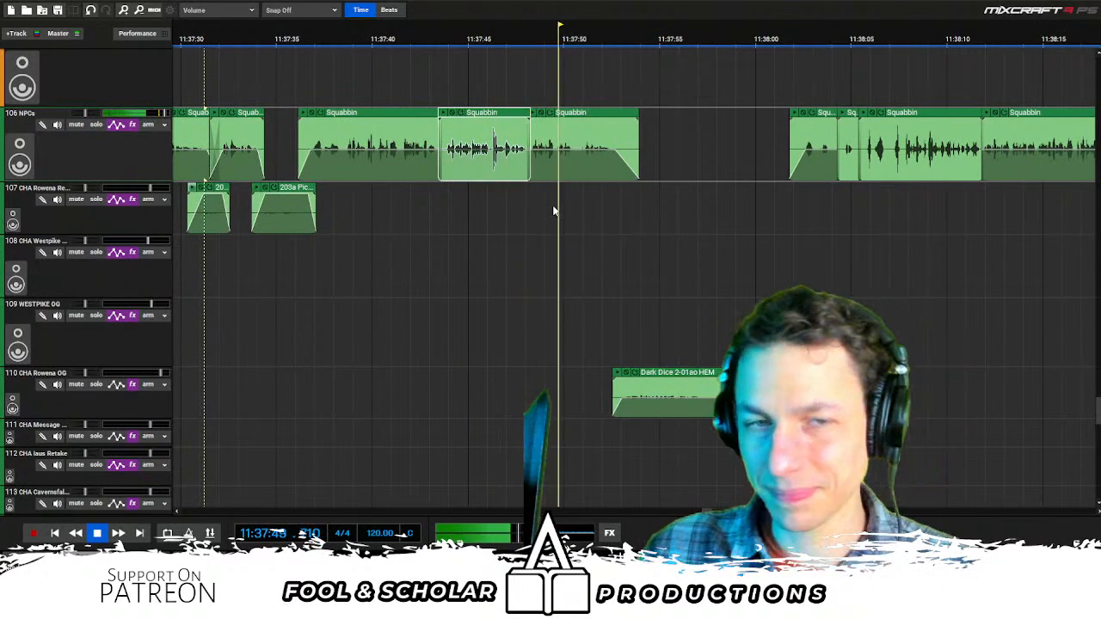
# Listen from the last of the three joined Squabbin clips through the Dark Dice 2-01ao HEM clip to about 11:38:01
pyautogui.scroll(-2, 559, 213)
pyautogui.moveTo(563, 215); pyautogui.dragTo(630, 209)
pyautogui.hscroll(2, 632, 209)
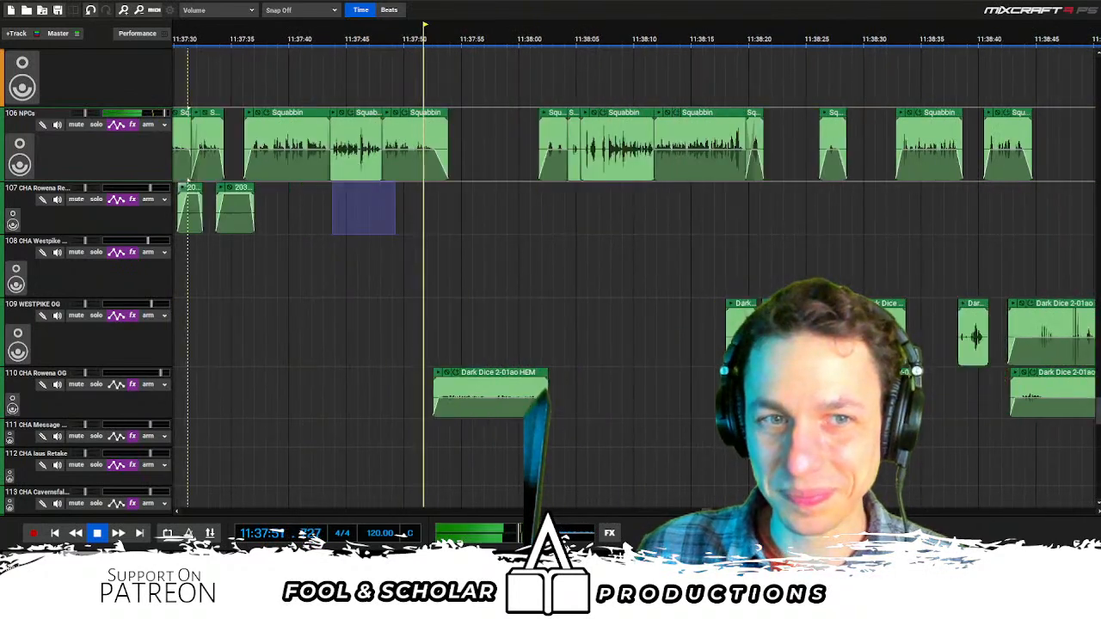
pyautogui.hscroll(2, 584, 253)
pyautogui.moveTo(467, 256); pyautogui.dragTo(517, 252)
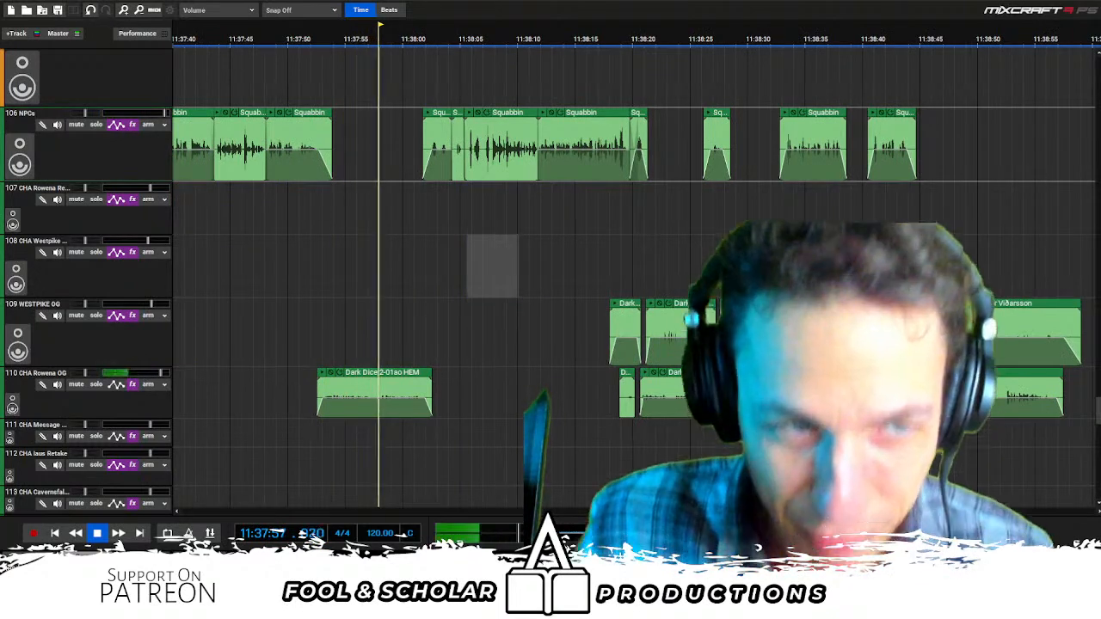
pyautogui.scroll(-1, 581, 191)
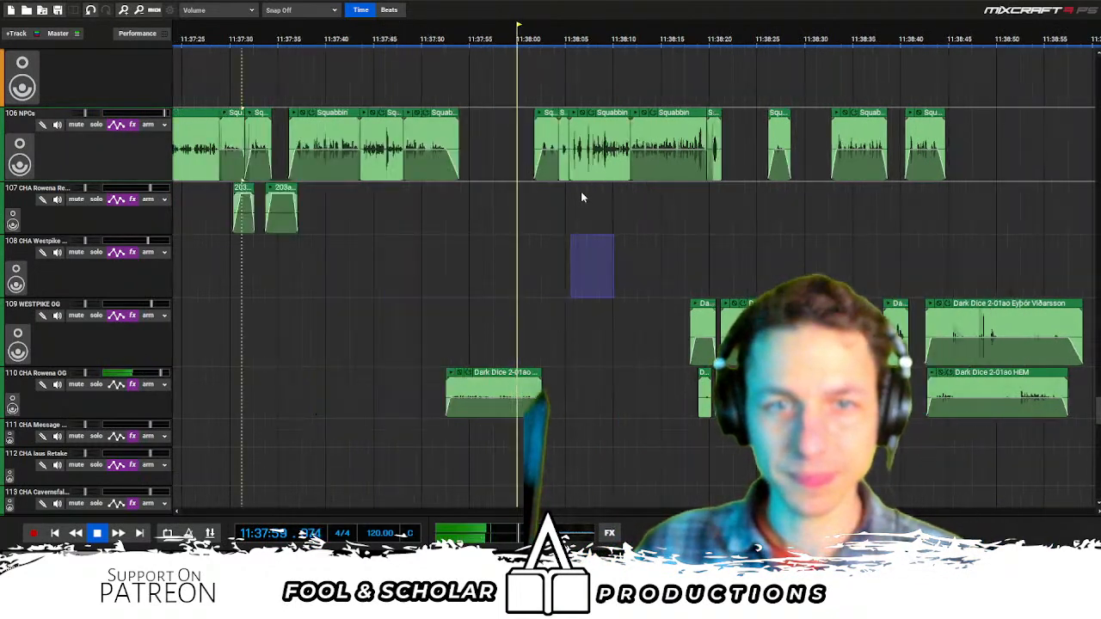
pyautogui.hscroll(2, 582, 191)
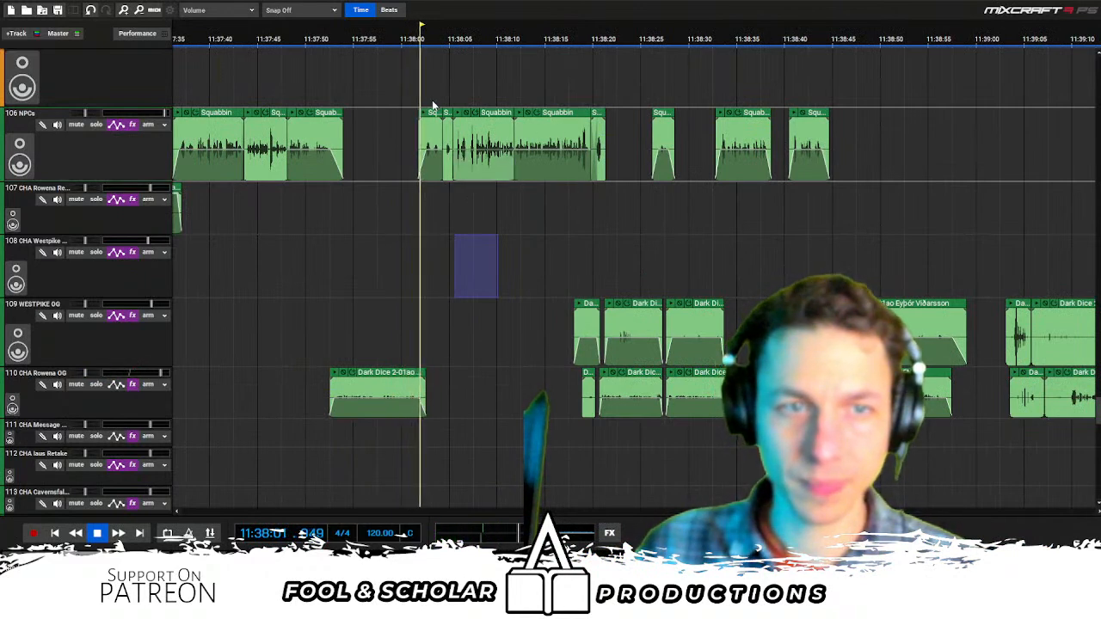
# Shift the Squabbin clip at about 11:38:02 and all following dialogue clips about 0.6 s earlier, then play the transition from about 11:38:00
pyautogui.moveTo(434, 103); pyautogui.dragTo(475, 408)
pyautogui.hscroll(-3, 494, 305)
pyautogui.click(494, 40)
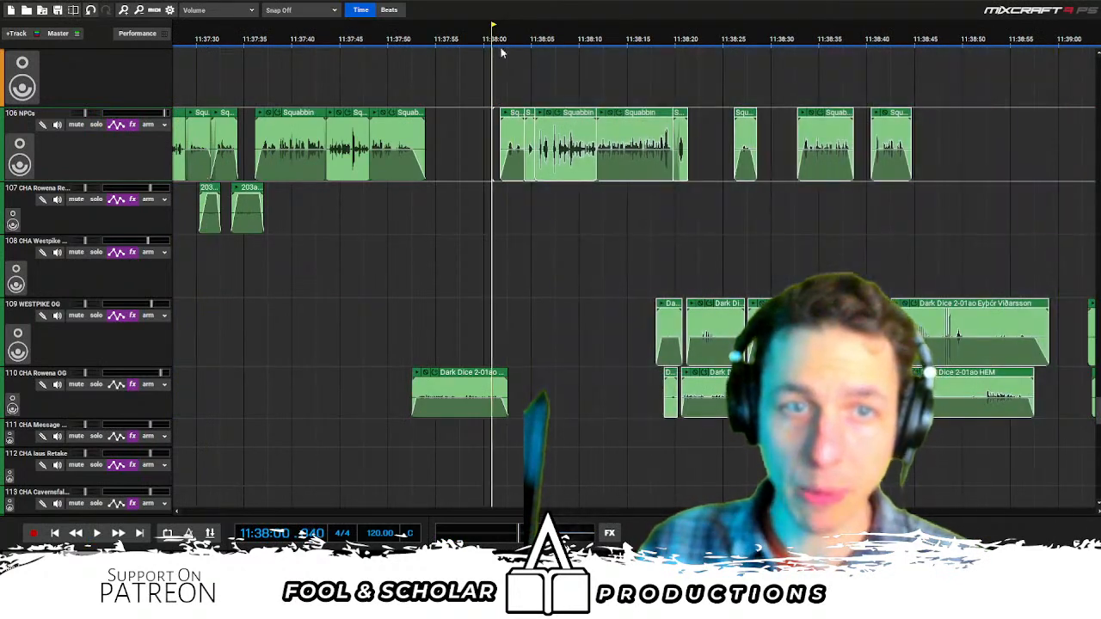
pyautogui.scroll(1, 644, 178)
pyautogui.scroll(1, 655, 153)
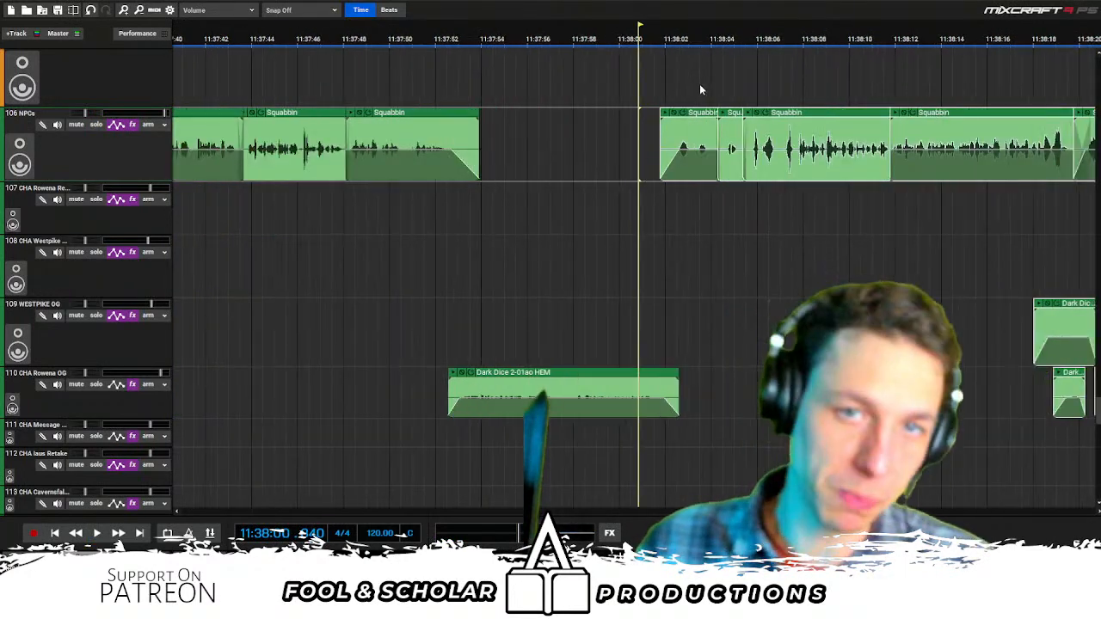
pyautogui.moveTo(699, 117); pyautogui.dragTo(687, 112)
pyautogui.press('space')
pyautogui.click(617, 38)
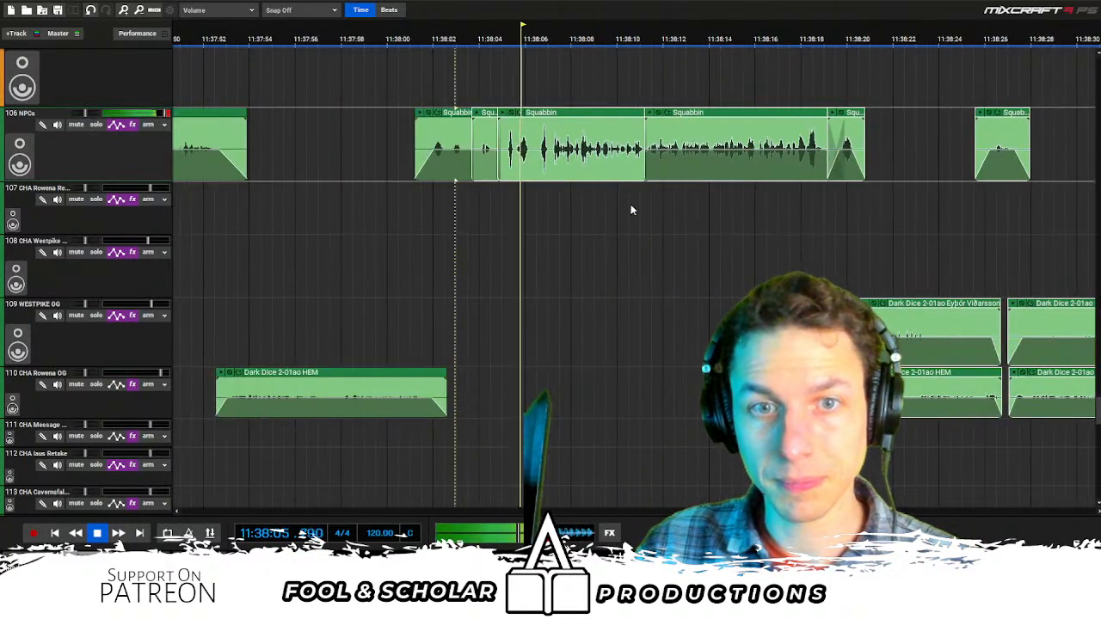
# Listen to the long Squabbin exchange and shift the two short WESTPIKE OG and CHA Rowena OG clips near 11:38:18 about 0.1 s later
pyautogui.moveTo(620, 190); pyautogui.dragTo(721, 208)
pyautogui.press('space')
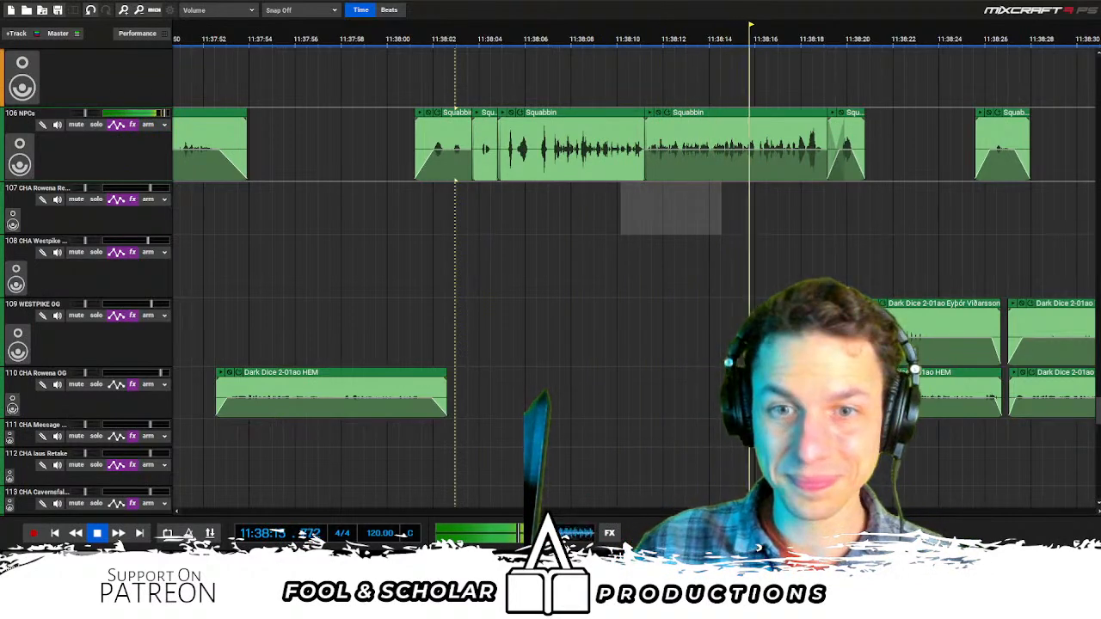
pyautogui.moveTo(724, 197); pyautogui.dragTo(735, 203)
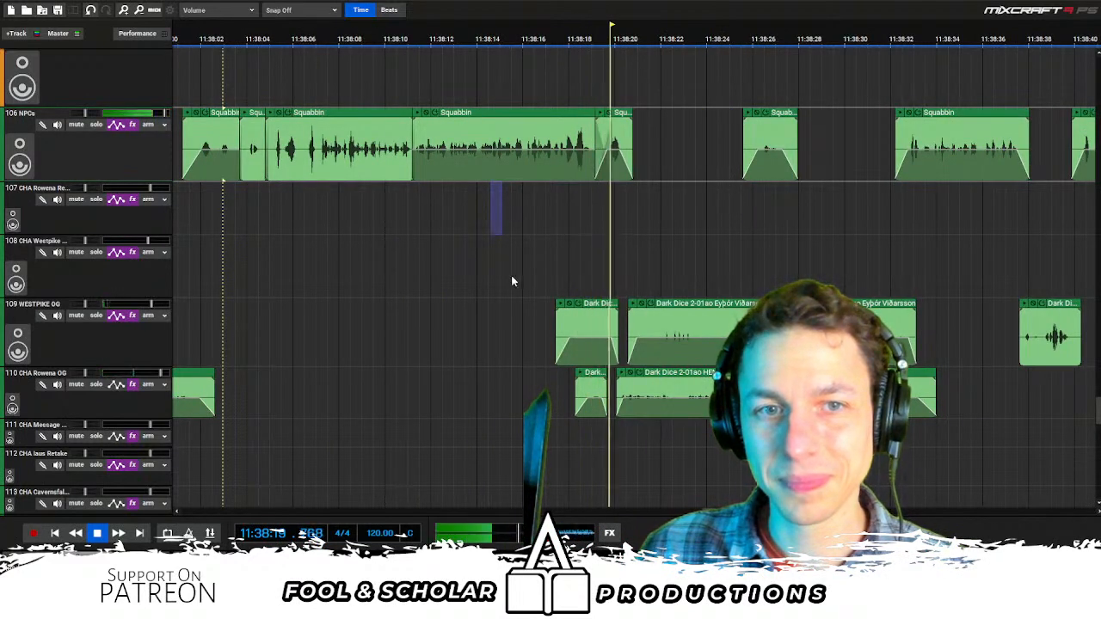
pyautogui.click(544, 242)
pyautogui.moveTo(563, 284); pyautogui.dragTo(606, 303)
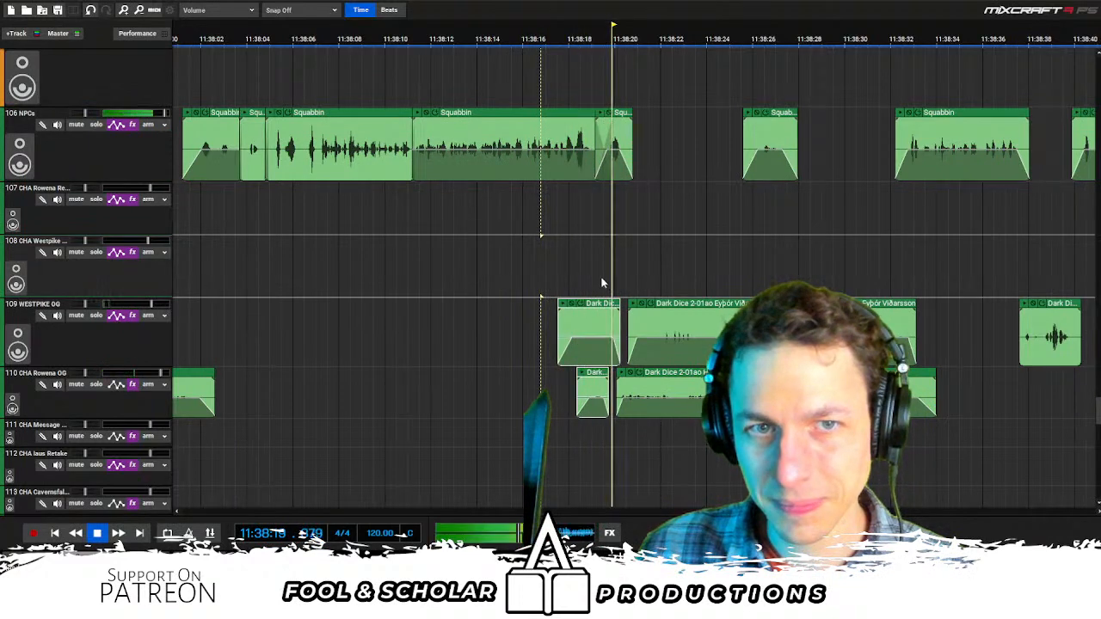
# Listen to the overlapping Westpike, Rowena and Squabbin lines from about 11:38:20 to 11:38:29
pyautogui.hscroll(3, 638, 269)
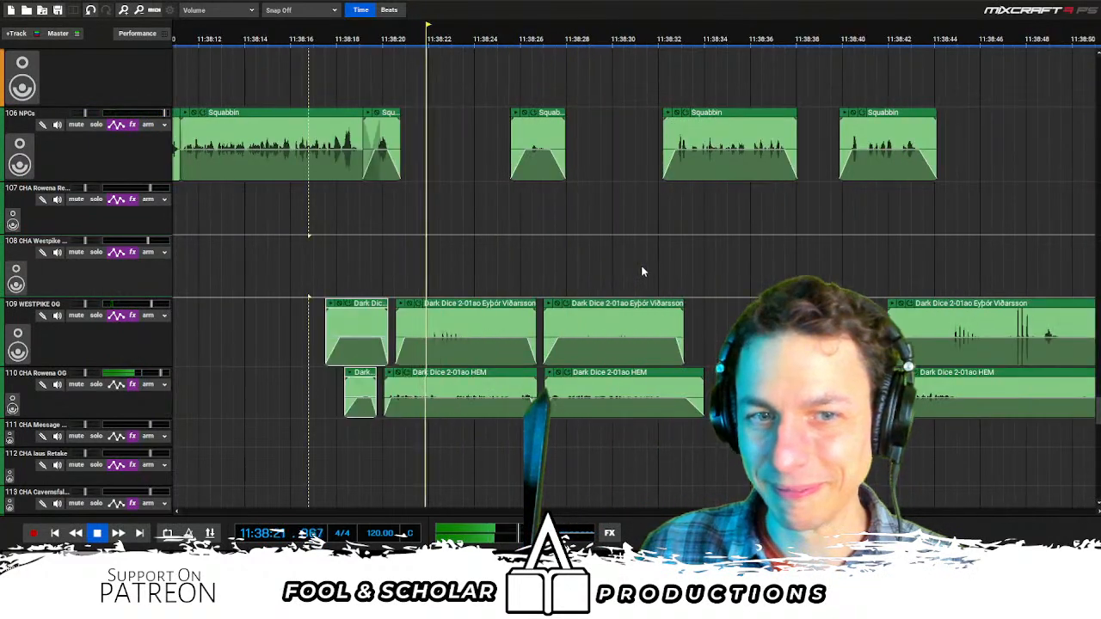
pyautogui.moveTo(541, 258); pyautogui.dragTo(590, 254)
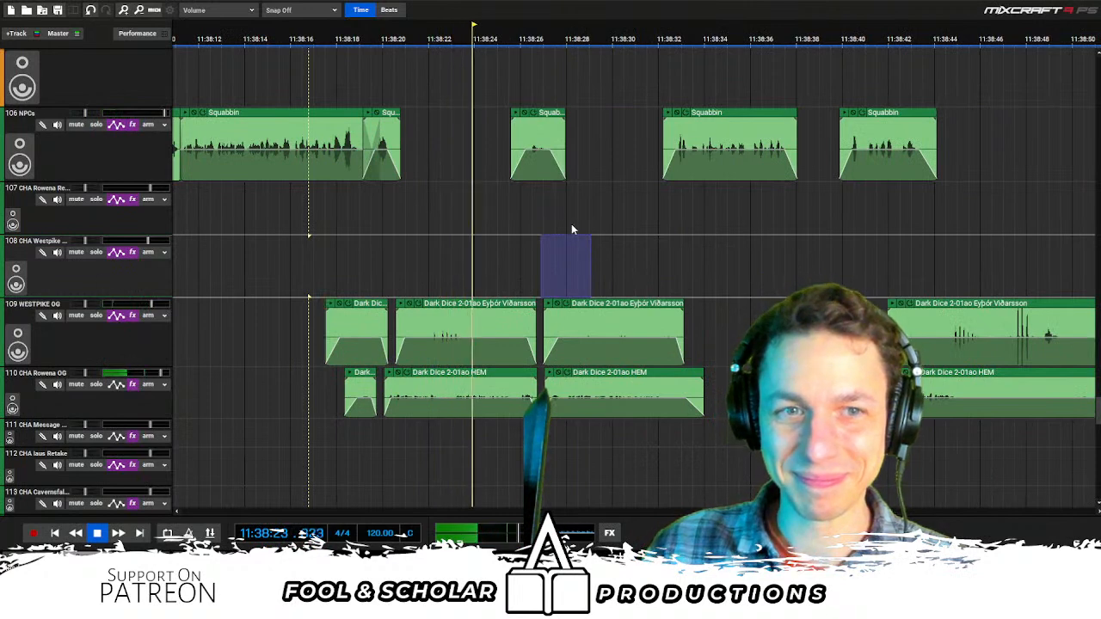
pyautogui.hscroll(2, 602, 198)
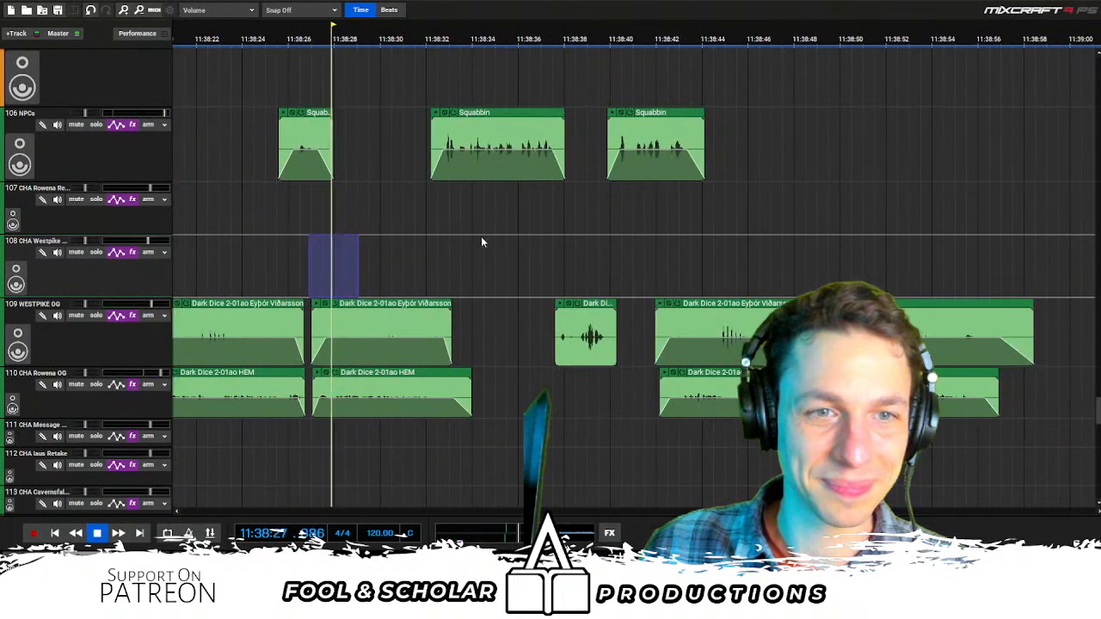
pyautogui.moveTo(484, 237); pyautogui.dragTo(605, 231)
pyautogui.hscroll(3, 607, 240)
pyautogui.scroll(-3, 606, 244)
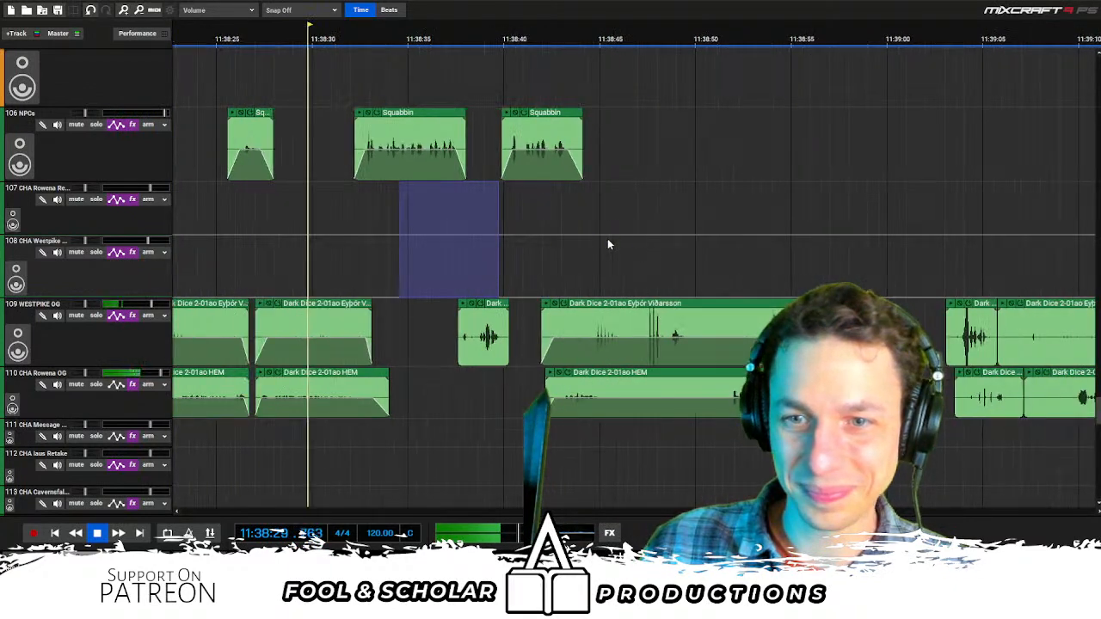
# Add fades to the WESTPIKE OG and CHA Rowena OG clips between about 11:39:03 and 11:39:15, and to the short WESTPIKE OG clip near 11:38:38
pyautogui.click(817, 344)
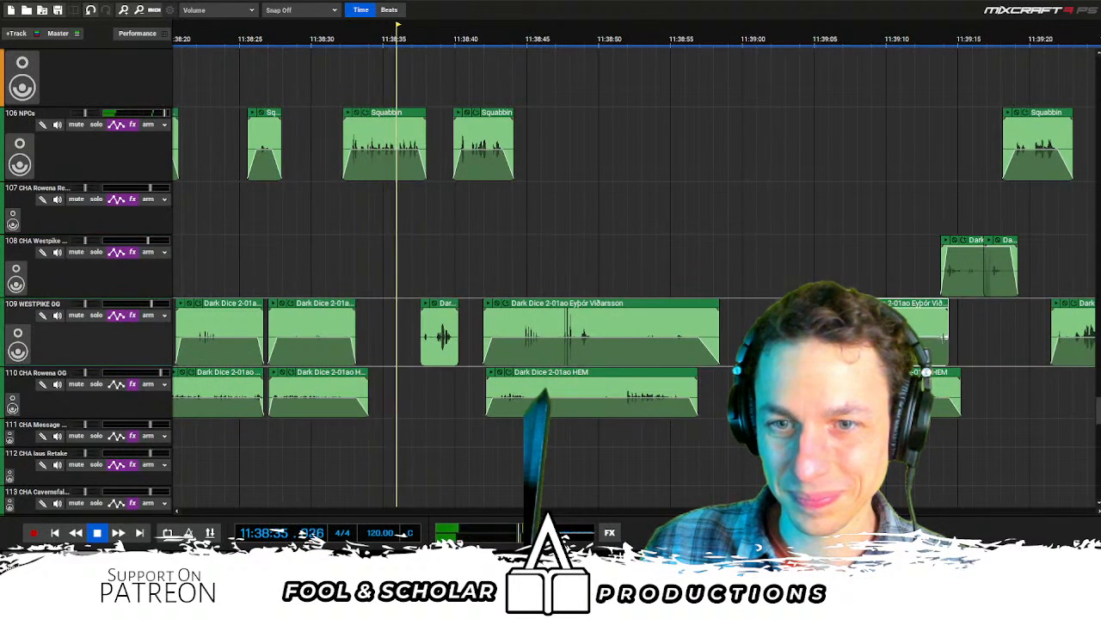
pyautogui.hscroll(2, 758, 260)
pyautogui.moveTo(747, 253); pyautogui.dragTo(619, 209)
pyautogui.click(320, 323)
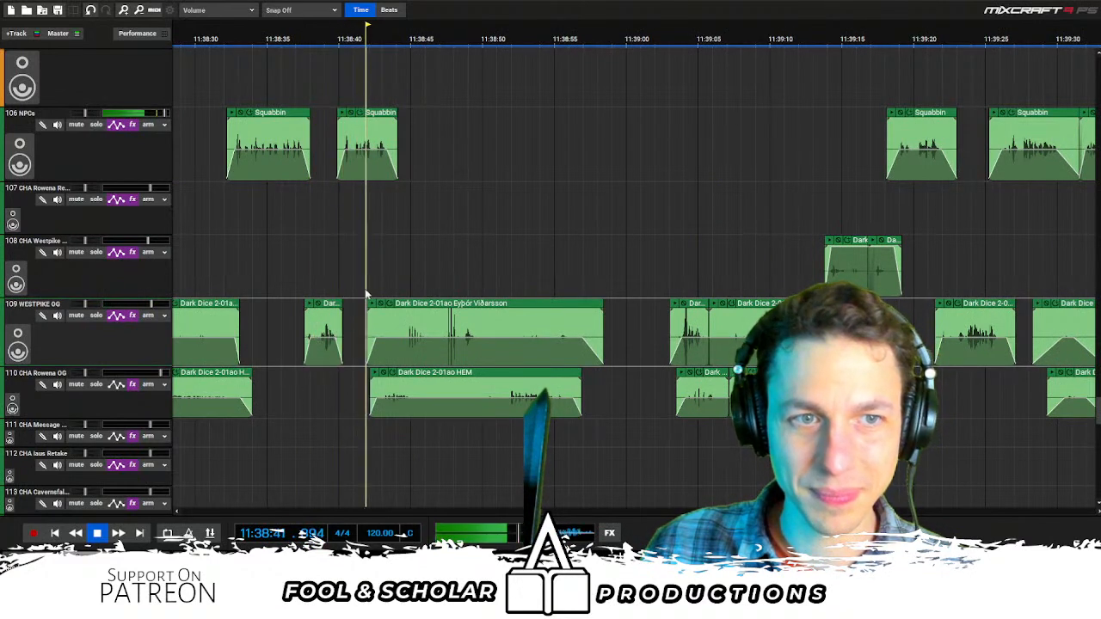
# Listen on to about 11:38:45, stop playback, and place the playhead at about 11:39:18 to examine the next Squabbin clips
pyautogui.scroll(1, 458, 287)
pyautogui.hscroll(-1, 616, 284)
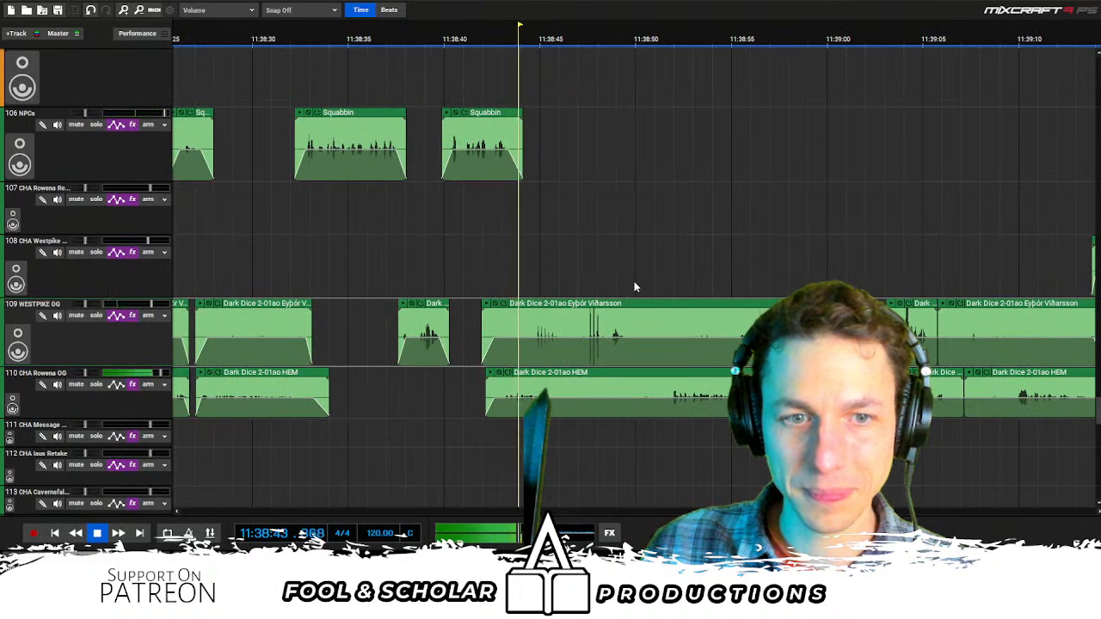
pyautogui.hscroll(1, 634, 281)
pyautogui.moveTo(610, 264); pyautogui.dragTo(661, 264)
pyautogui.press('space')
pyautogui.hscroll(7, 663, 265)
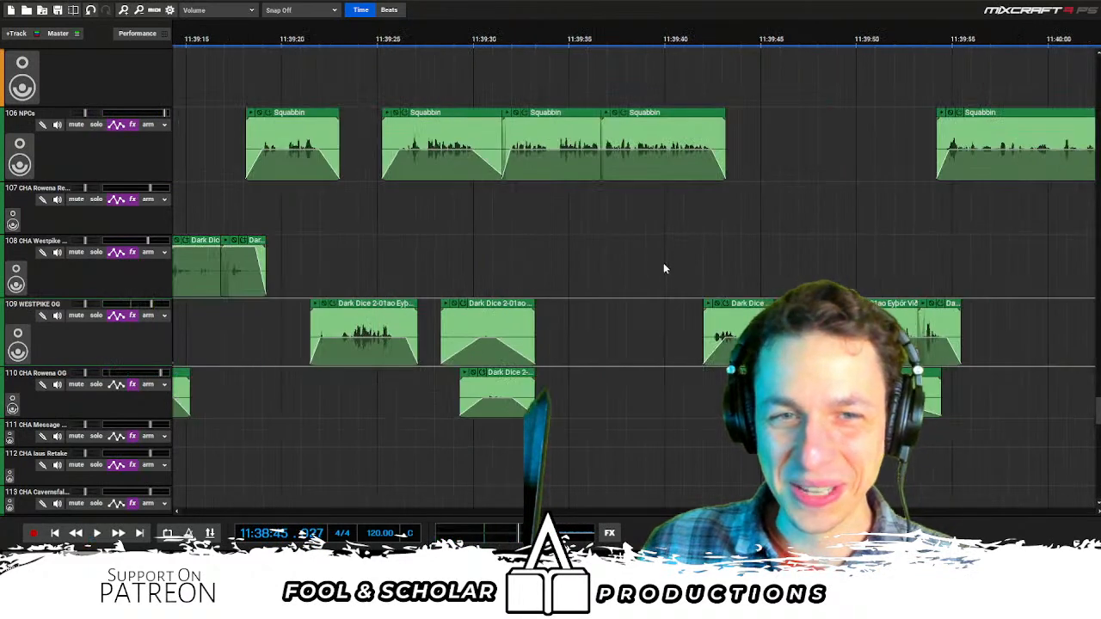
pyautogui.click(249, 206)
pyautogui.hscroll(2, 281, 211)
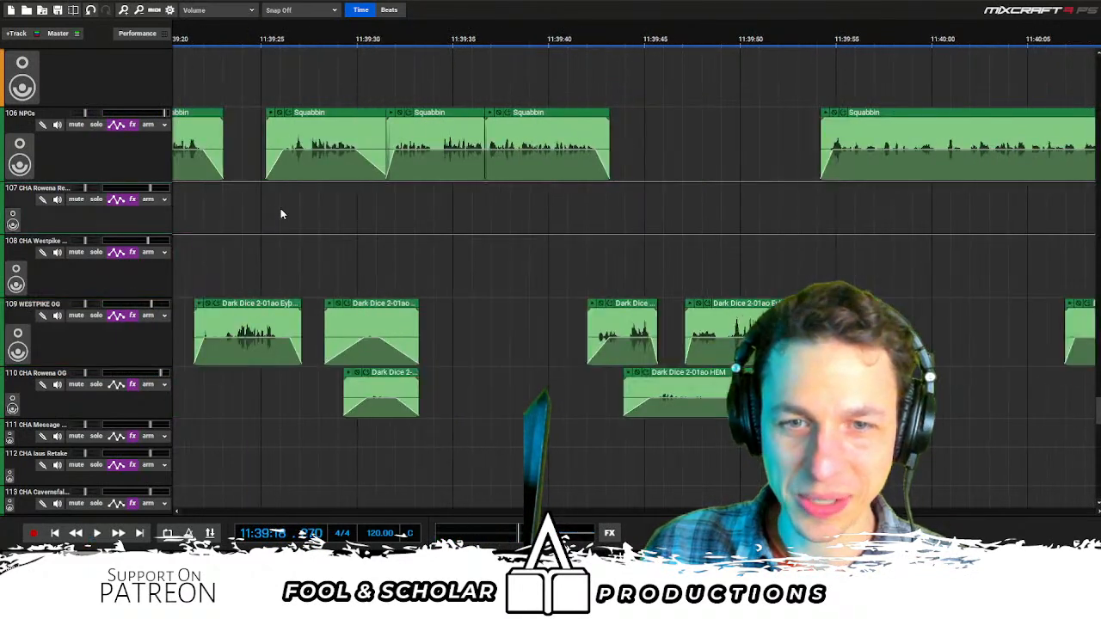
pyautogui.hscroll(-2, 524, 207)
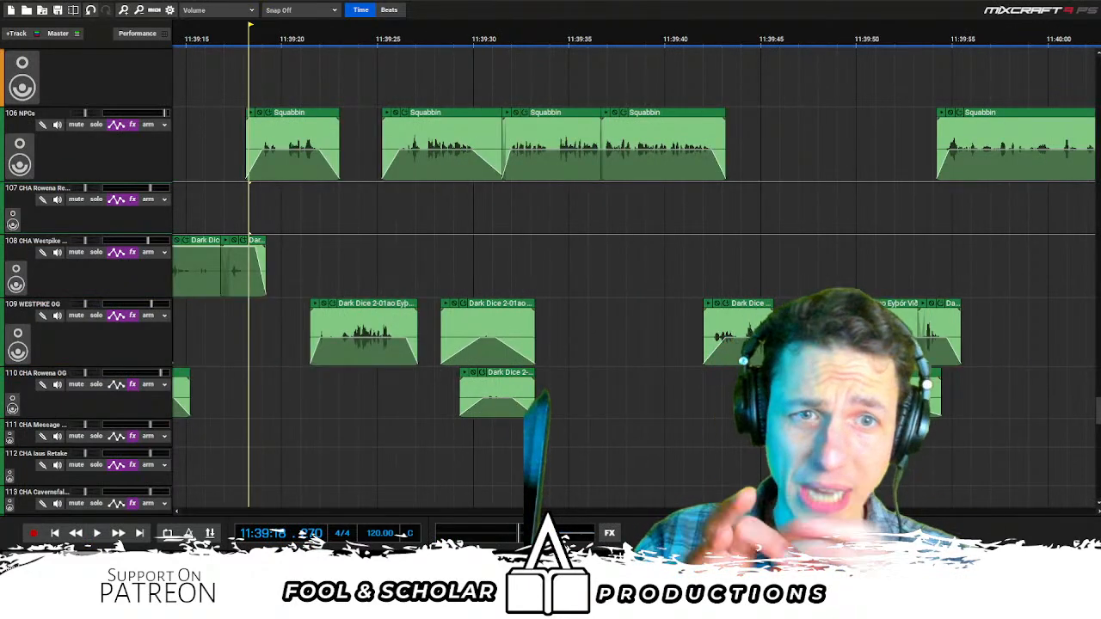
# Trim about 0.6 s off the end of the WESTPIKE OG clip at 11:41:35 and fade it in and out
pyautogui.hscroll(10, 540, 207)
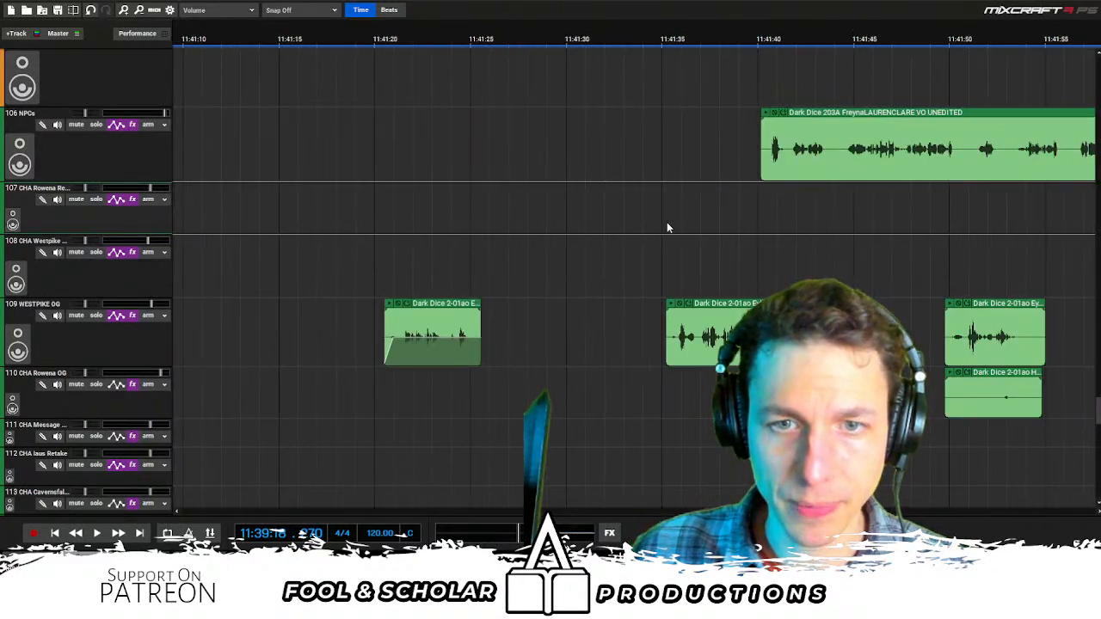
pyautogui.hscroll(2, 658, 228)
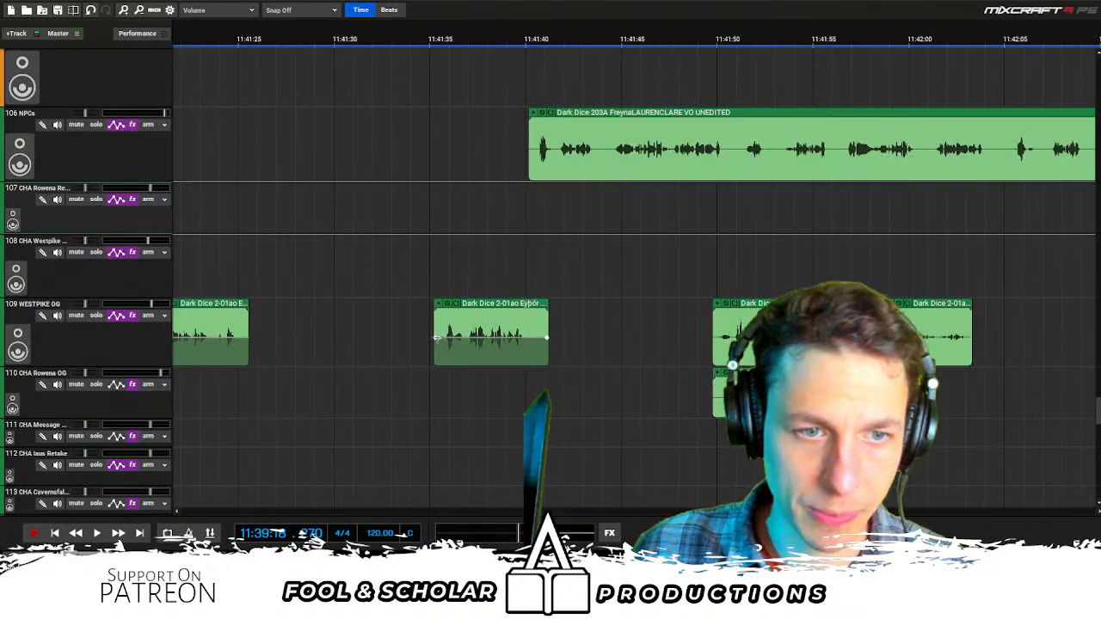
pyautogui.moveTo(548, 338); pyautogui.dragTo(541, 337)
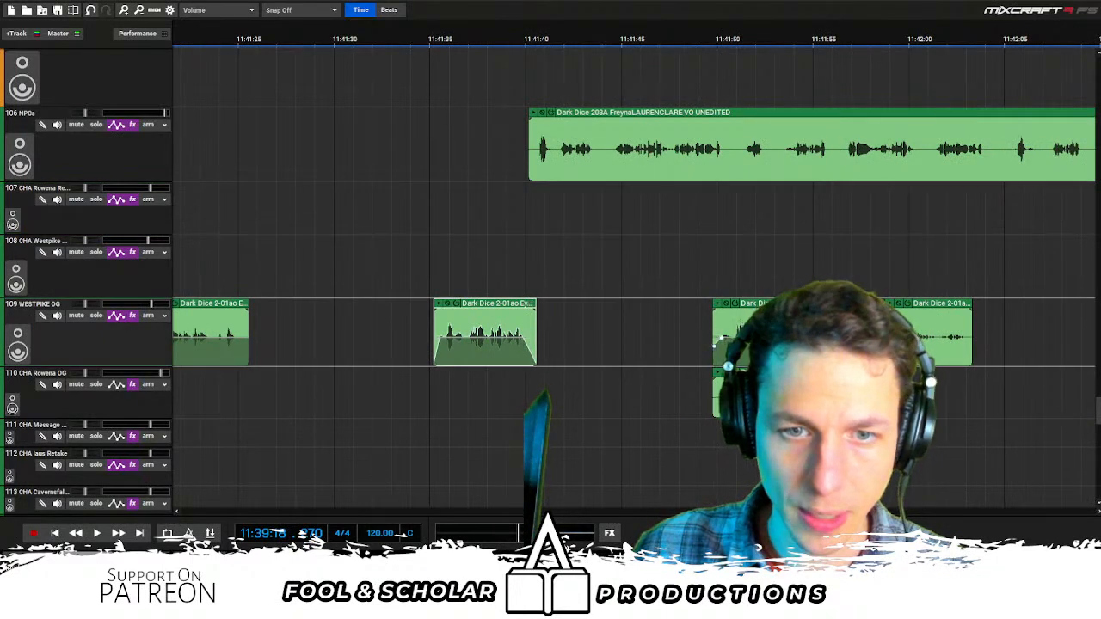
# Add fades to the WESTPIKE OG and CHA Rowena OG clips near 11:41:50 and the WESTPIKE OG clip near 11:41:59, then place the playhead at 11:41:36
pyautogui.click(722, 391)
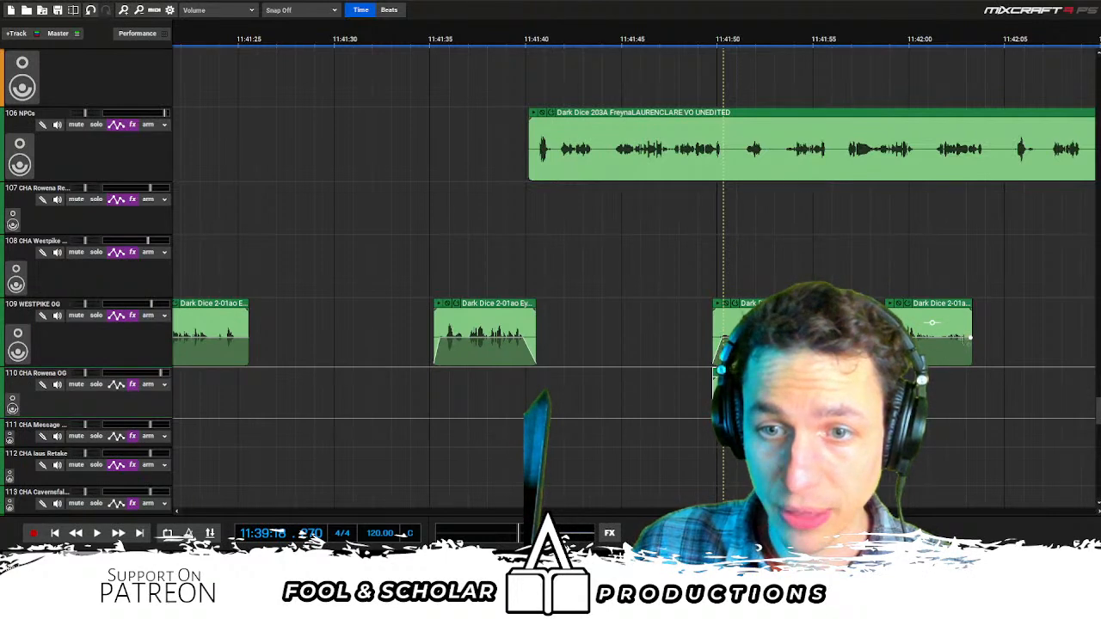
pyautogui.hscroll(6, 517, 286)
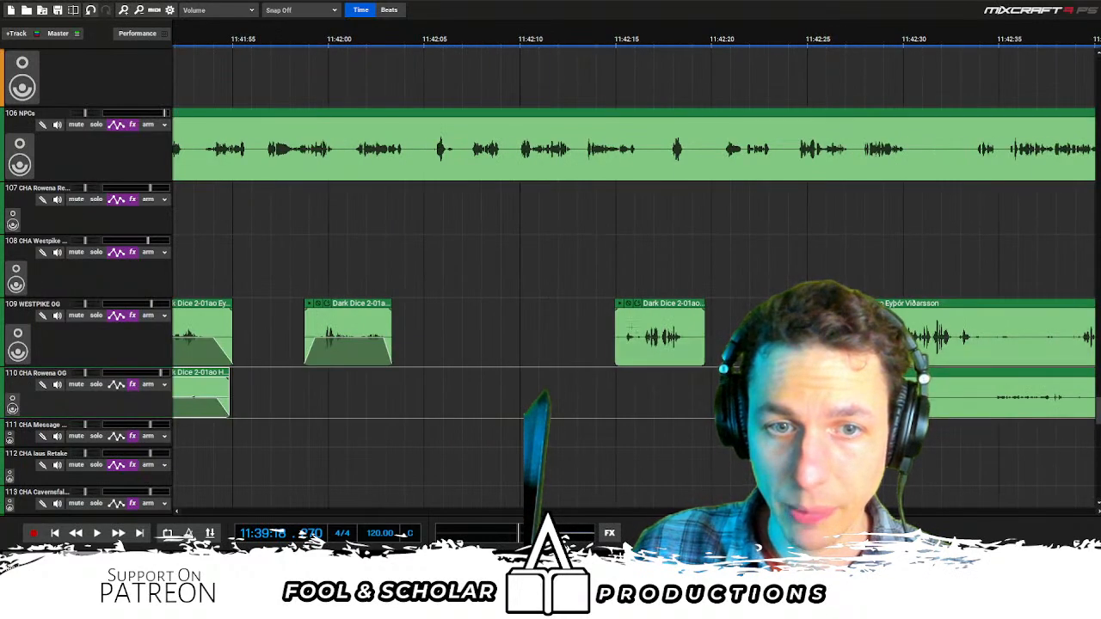
pyautogui.hscroll(-4, 517, 286)
pyautogui.click(231, 236)
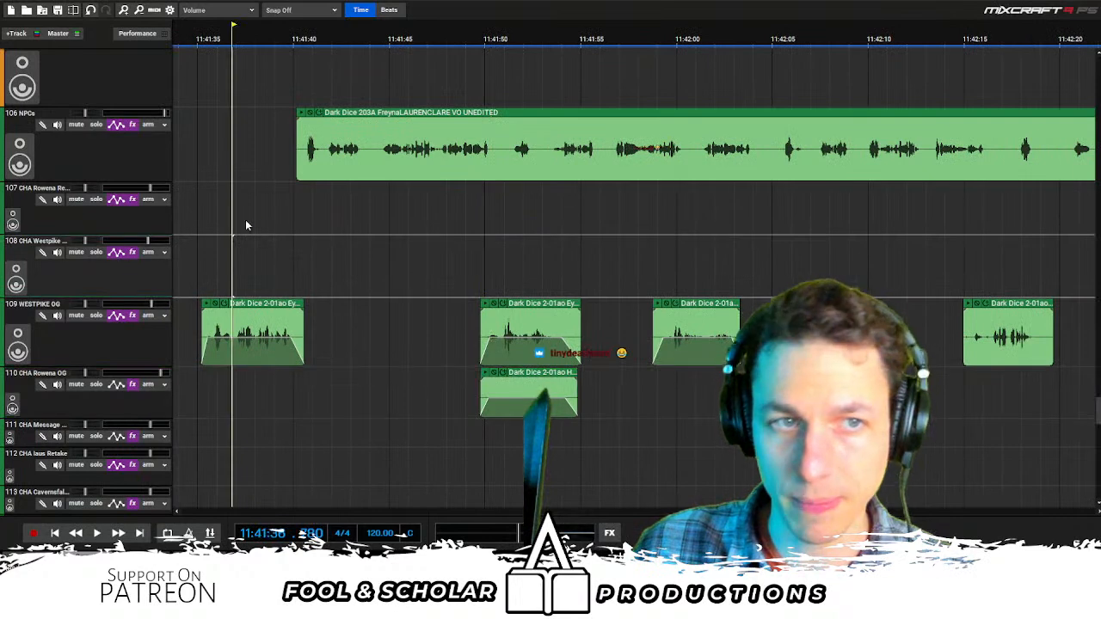
# Play from about 11:41:36, shift the unedited Freyna clip slightly earlier to about 11:41:40, and solo the NPCs track
pyautogui.press('space')
pyautogui.moveTo(354, 113); pyautogui.dragTo(348, 115)
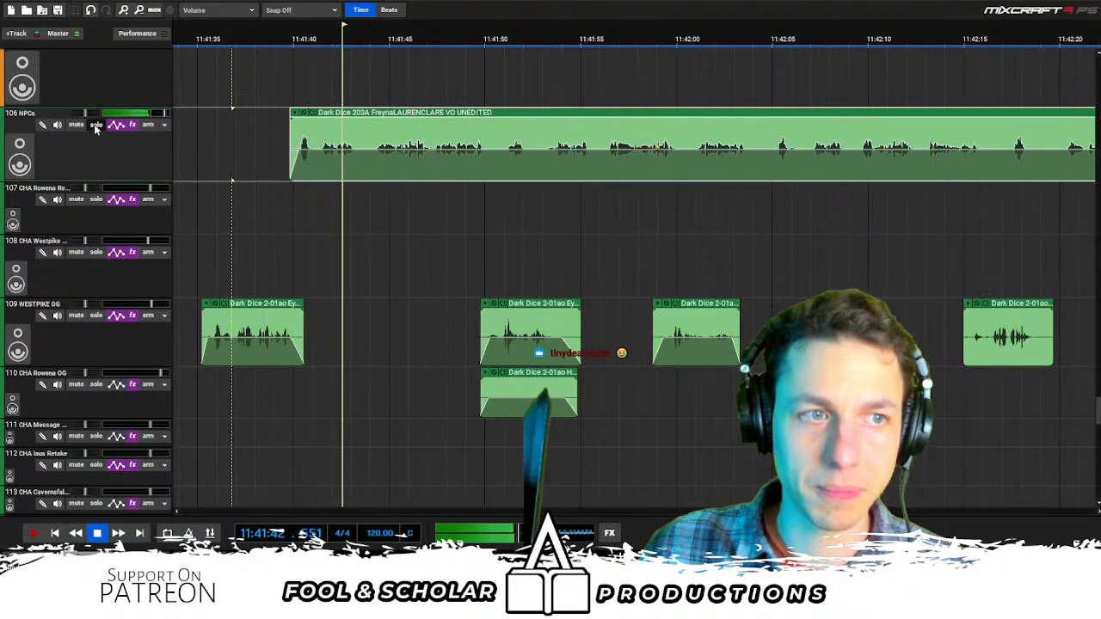
pyautogui.click(506, 192)
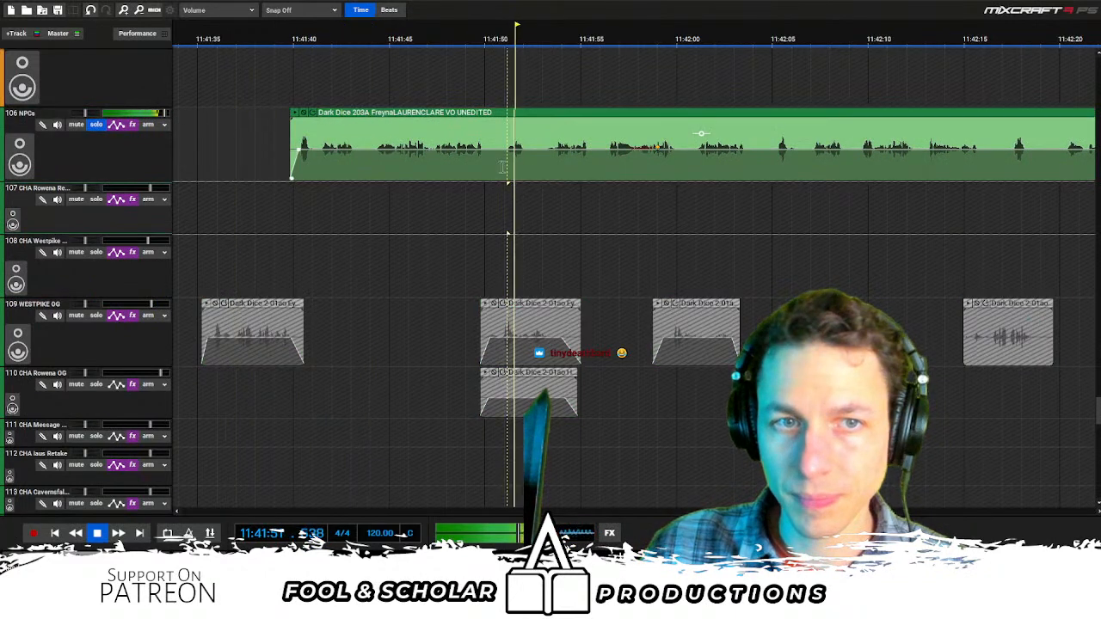
# Split the unedited Freyna clip between takes at about 11:41:51, 11:42:04, 11:42:17 and 11:42:31
pyautogui.click(496, 173)
pyautogui.press('s')
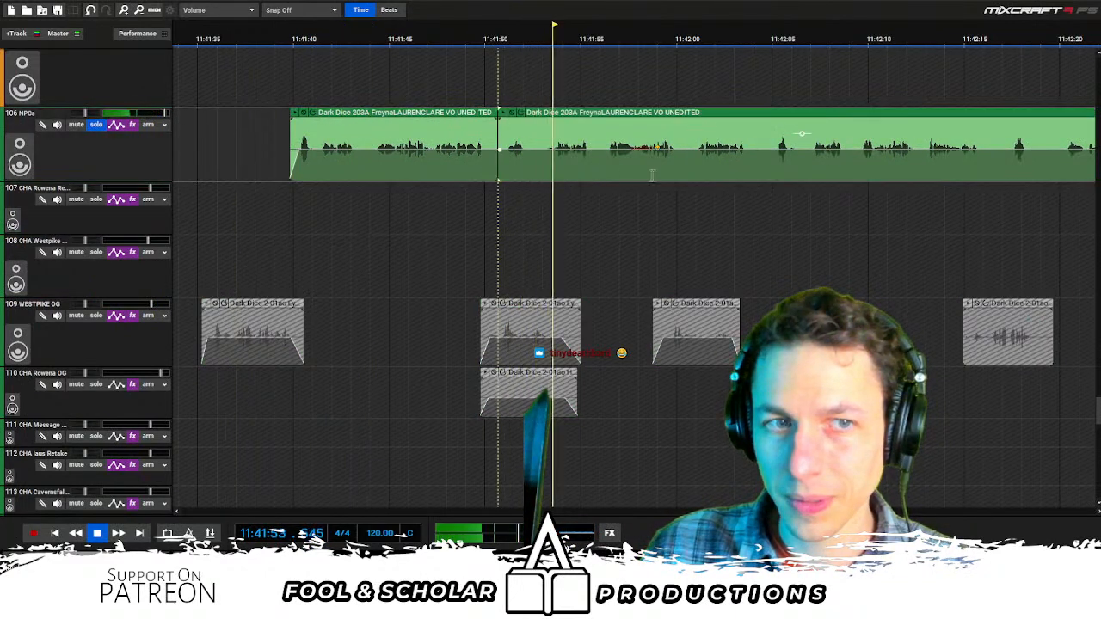
pyautogui.click(778, 187)
pyautogui.press('s')
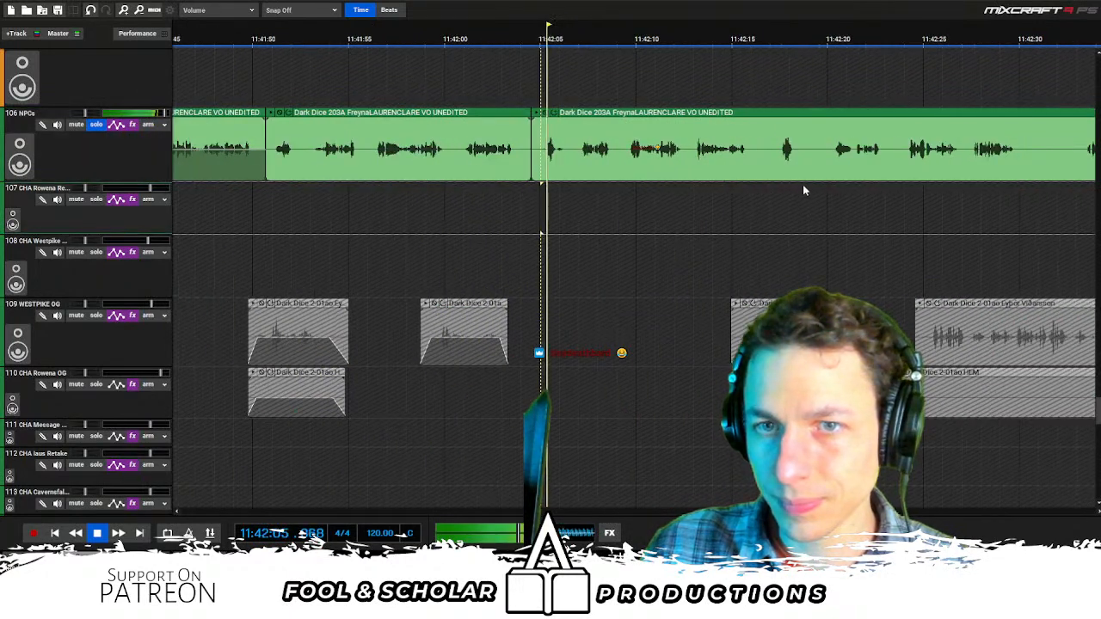
pyautogui.click(770, 192)
pyautogui.press('s')
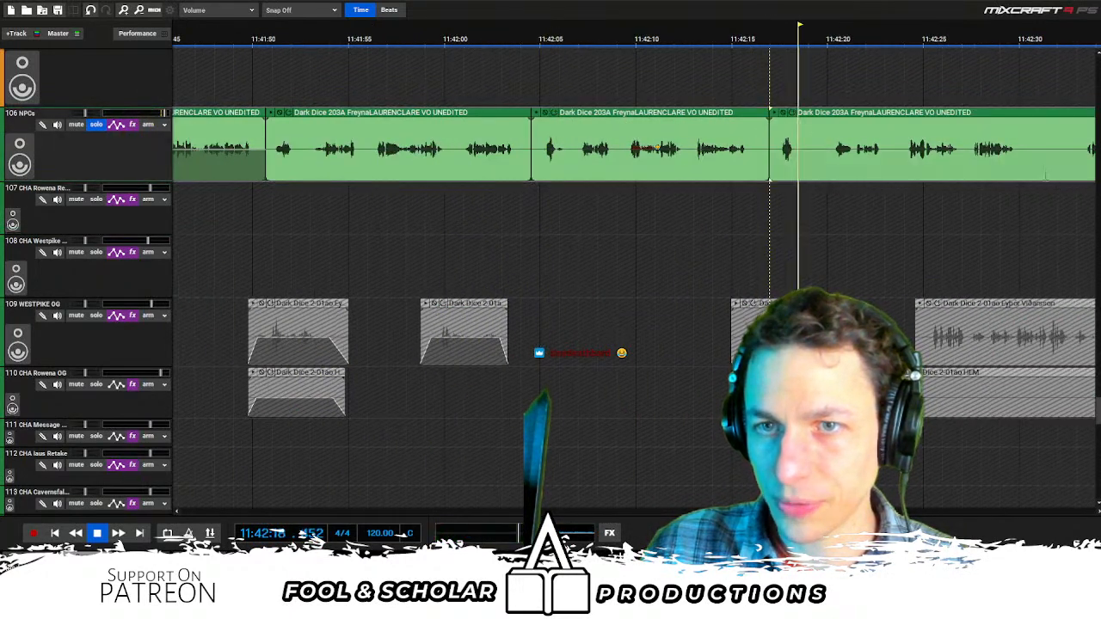
pyautogui.click(1045, 175)
pyautogui.press('s')
# Listen to the Freyna takes starting at about 11:42:17 and 11:41:51 to compare the readings
pyautogui.click(974, 187)
pyautogui.click(930, 172)
pyautogui.scroll(-1, 800, 187)
pyautogui.hscroll(-2, 774, 190)
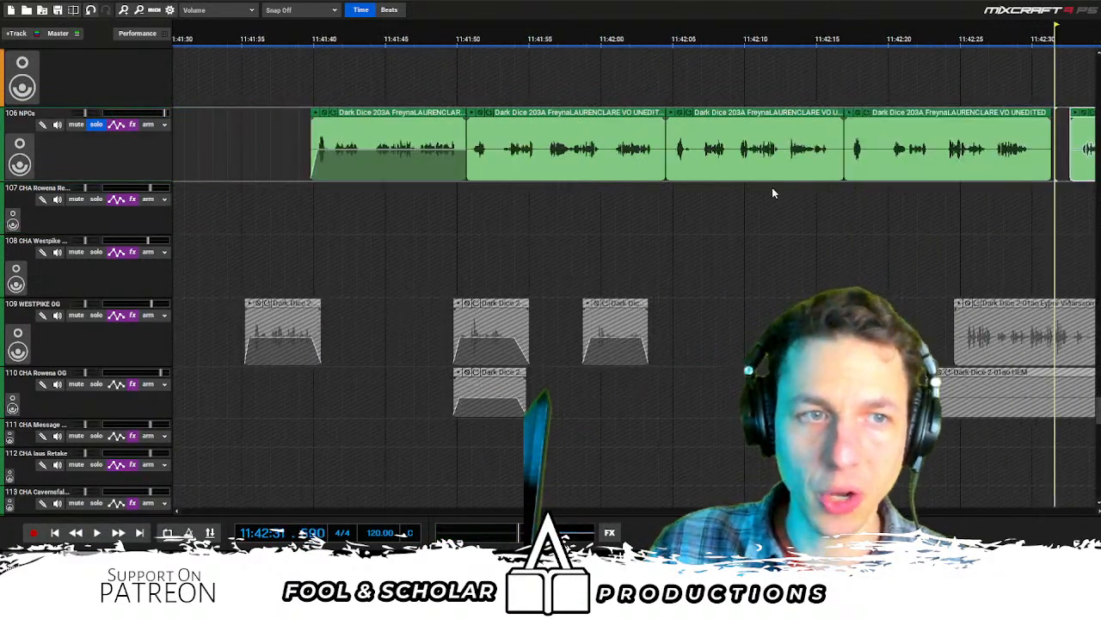
pyautogui.click(852, 181)
pyautogui.press('space')
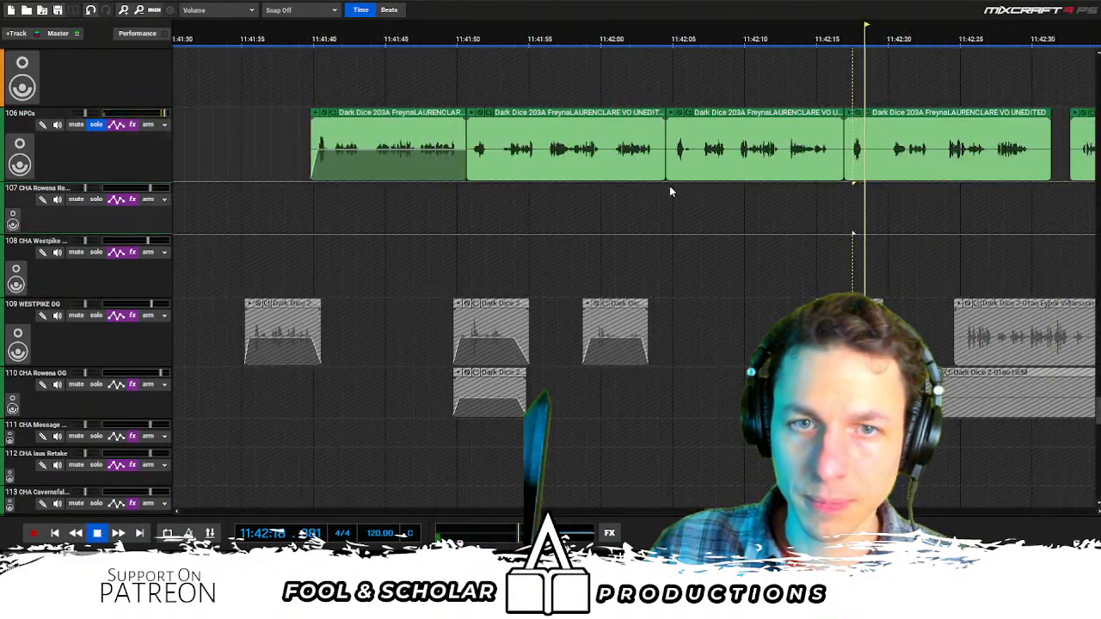
pyautogui.click(468, 191)
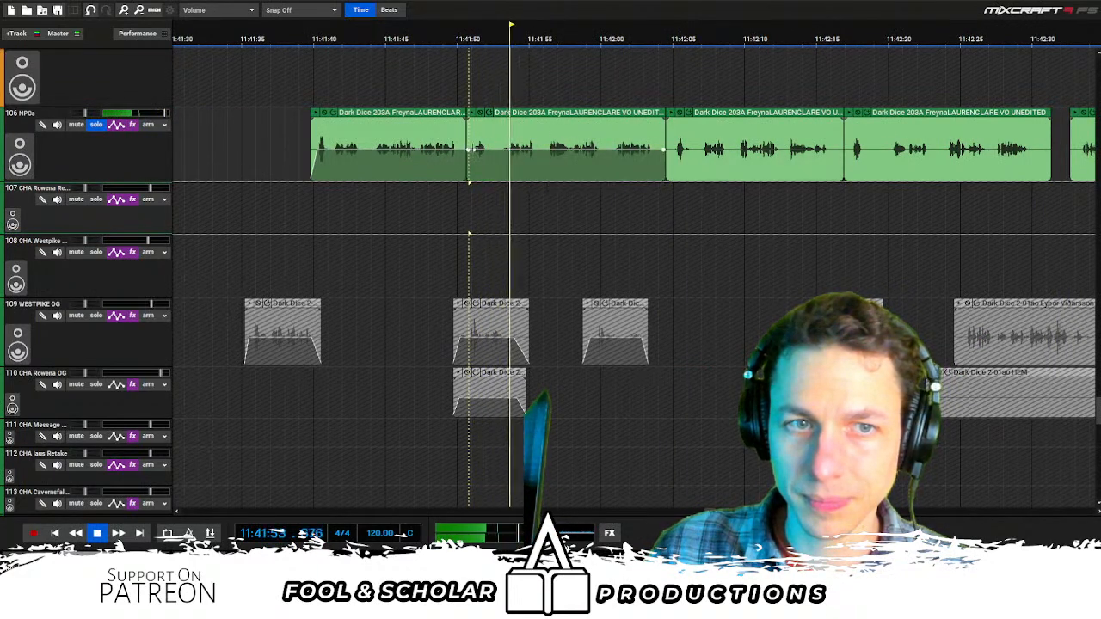
# Split the second Freyna take at about 11:41:52 and delete the first take's opening up to about 11:41:43
pyautogui.click(492, 142)
pyautogui.hotkey('ctrl', 't')
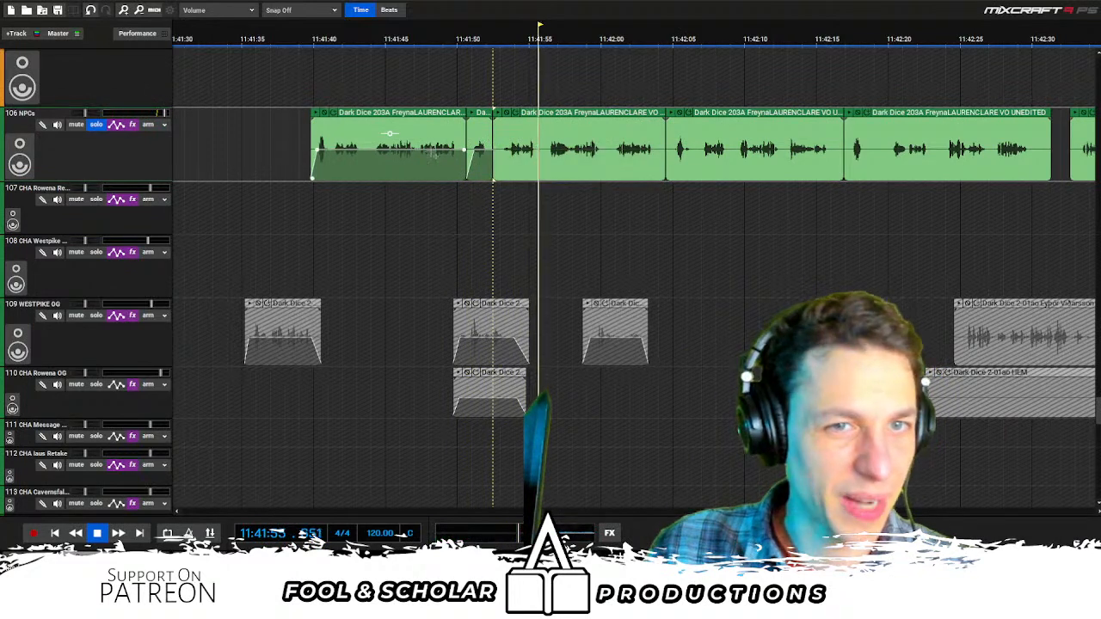
pyautogui.moveTo(365, 183); pyautogui.dragTo(274, 232)
pyautogui.press('Delete')
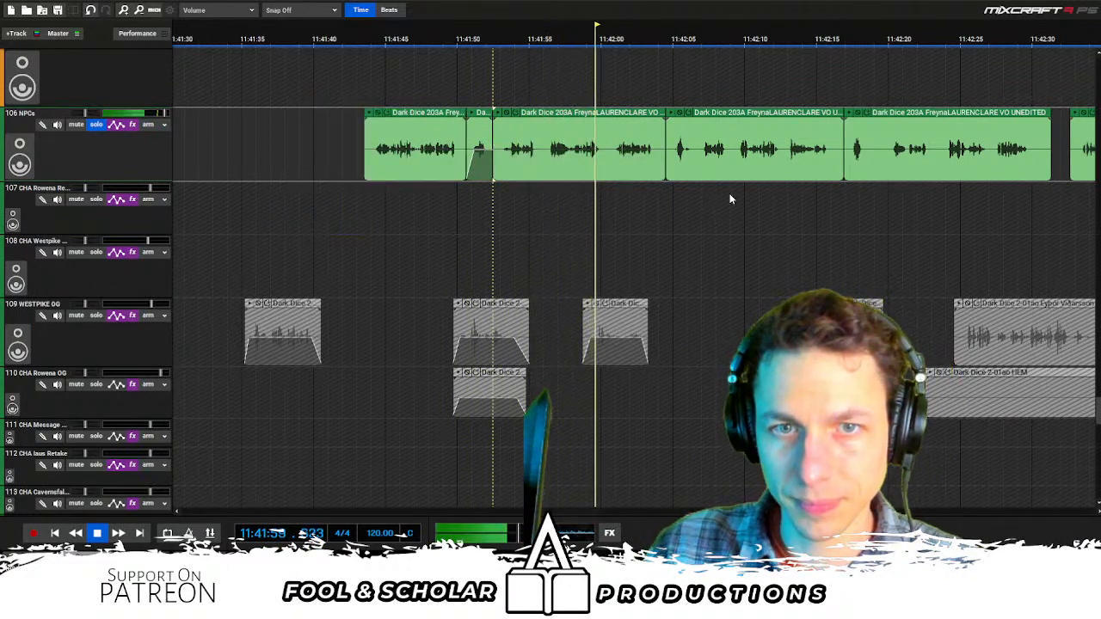
# Delete the opening lines of the third and fourth Freyna takes, about 11:42:04 to 11:42:09 and 11:42:17 to 11:42:23
pyautogui.moveTo(729, 198); pyautogui.dragTo(666, 150)
pyautogui.press('Delete')
pyautogui.moveTo(932, 187); pyautogui.dragTo(847, 155)
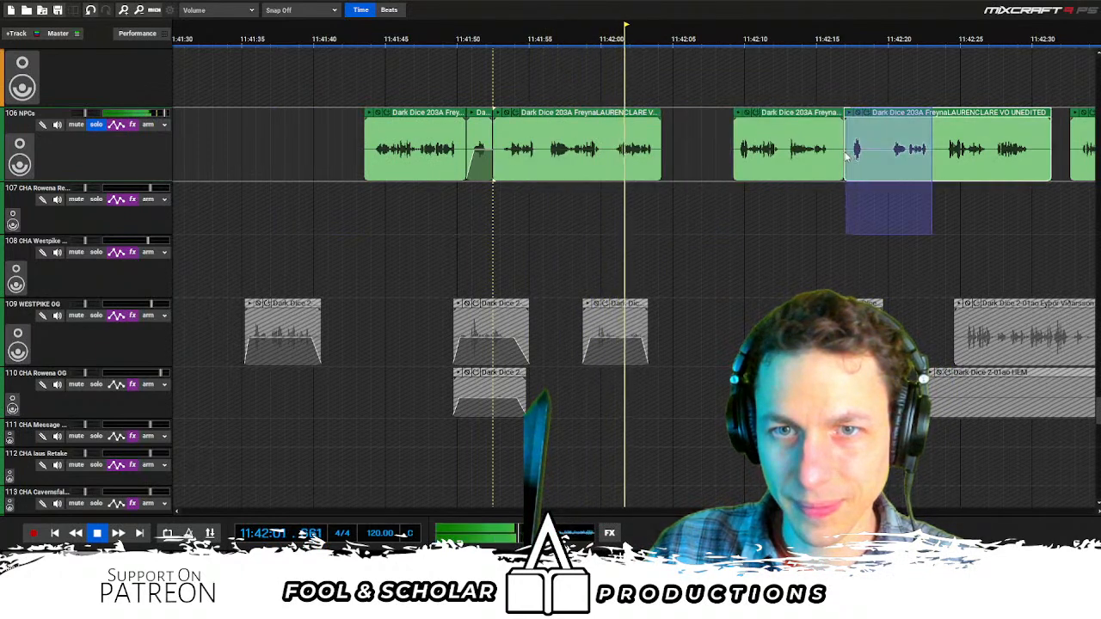
pyautogui.press('Delete')
# Listen from about 11:42:09 and delete the rejected Freyna pieces starting near 11:41:43, 11:42:09 and 11:42:23
pyautogui.click(737, 186)
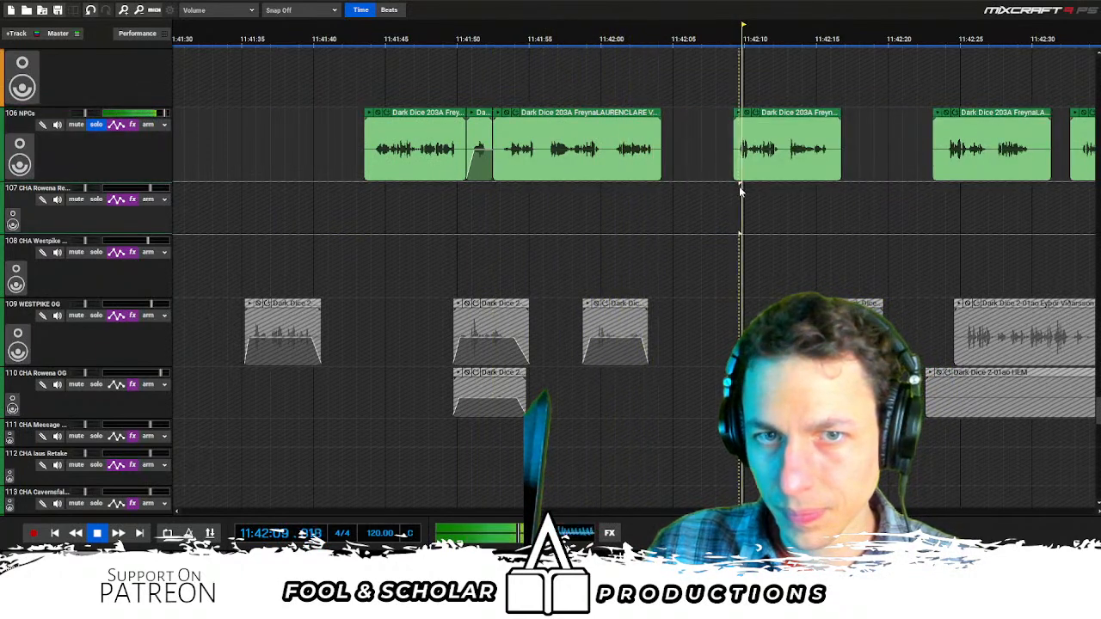
pyautogui.click(818, 170)
pyautogui.click(441, 138)
pyautogui.press('Delete')
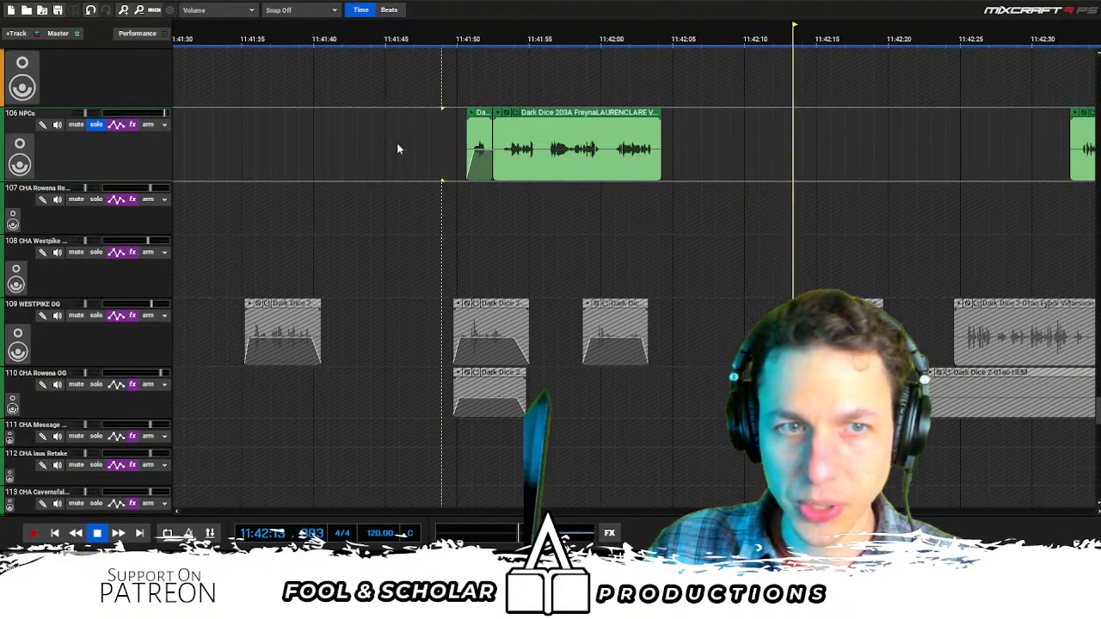
# Stop playback, unsolo the NPCs track, and move the kept Freyna take earlier to follow the first WESTPIKE OG line
pyautogui.press('space')
pyautogui.click(96, 125)
pyautogui.click(290, 192)
pyautogui.moveTo(556, 120); pyautogui.dragTo(436, 121)
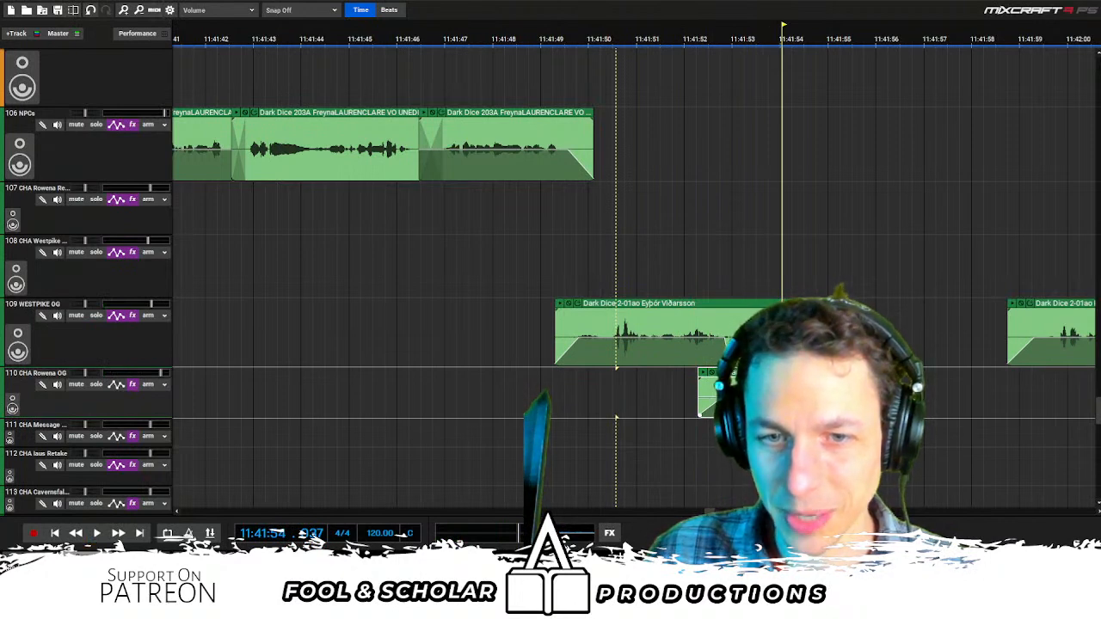
# Move the next unedited Freyna clip on the NPCs track earlier to start at about 11:41:53
pyautogui.hscroll(3, 757, 365)
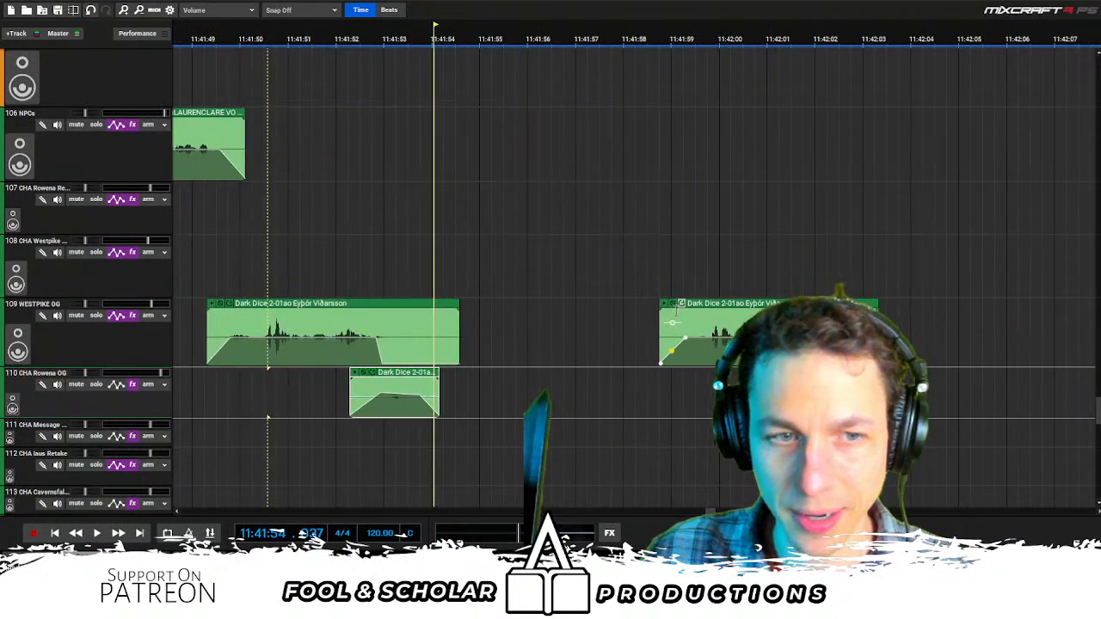
pyautogui.scroll(-5, 754, 115)
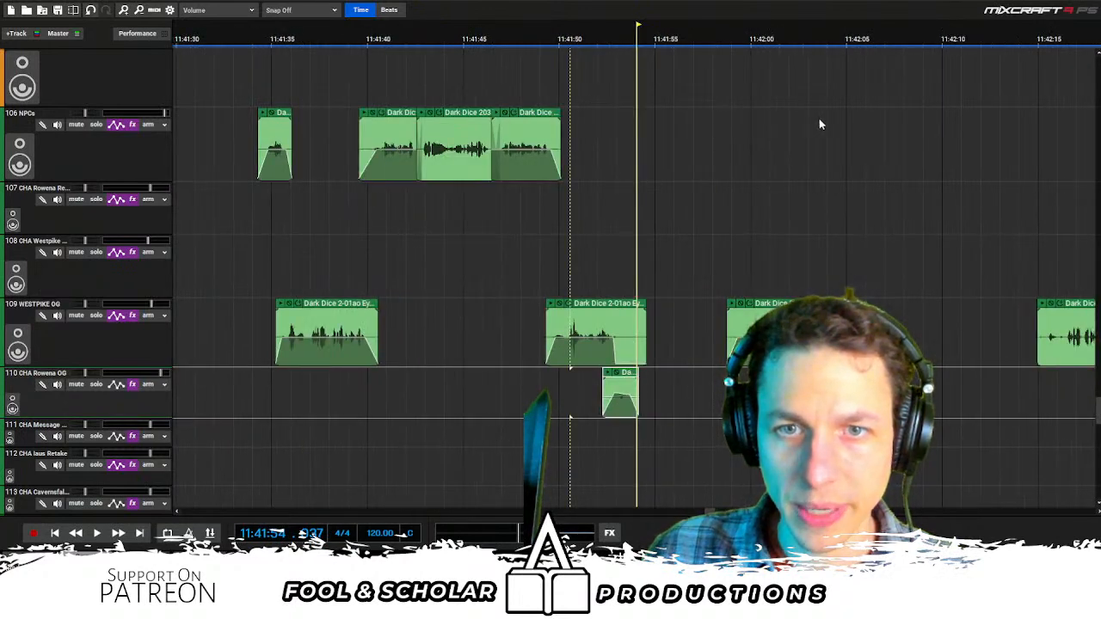
pyautogui.scroll(-1, 925, 121)
pyautogui.moveTo(1036, 115); pyautogui.dragTo(474, 112)
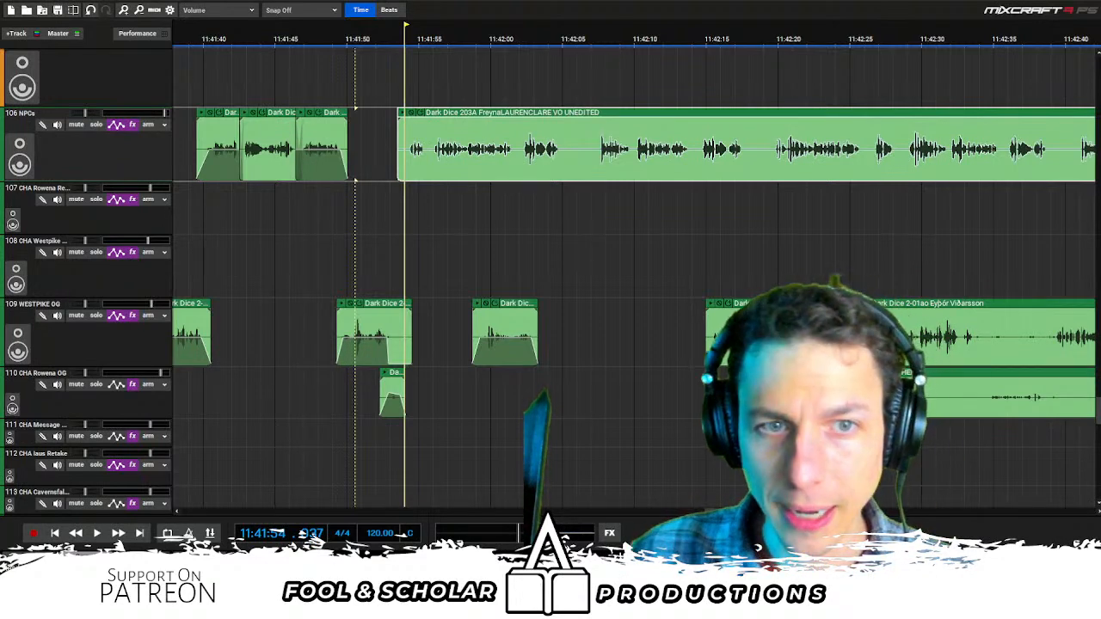
# Play from about 11:41:51, shift the unedited Freyna clip slightly earlier, and trim its start to about 11:41:55
pyautogui.press('space')
pyautogui.click(372, 250)
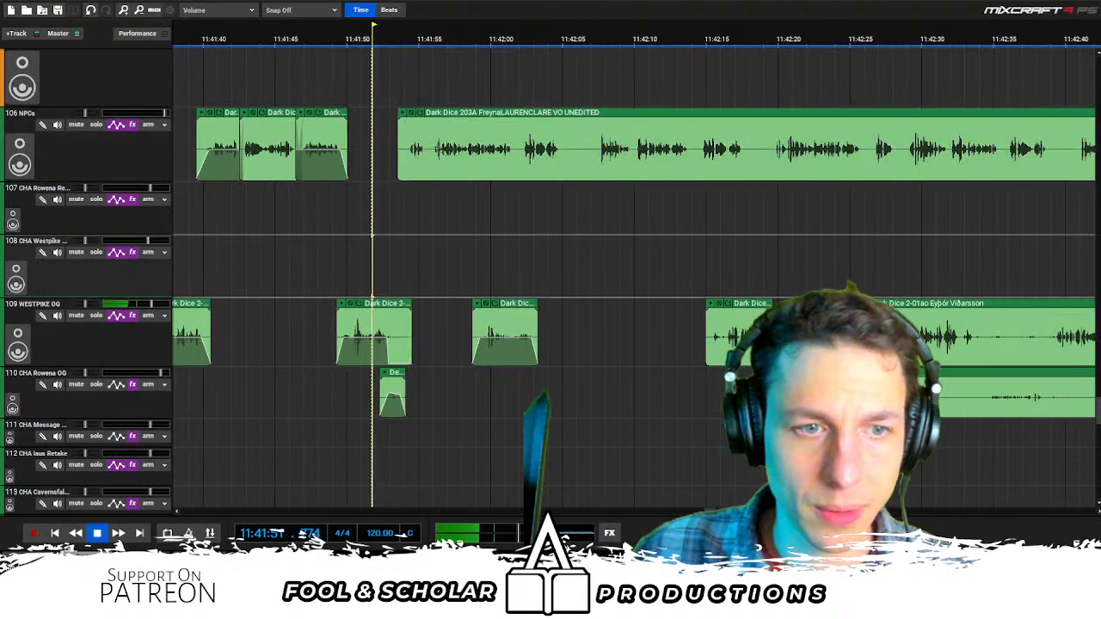
pyautogui.moveTo(459, 111); pyautogui.dragTo(449, 113)
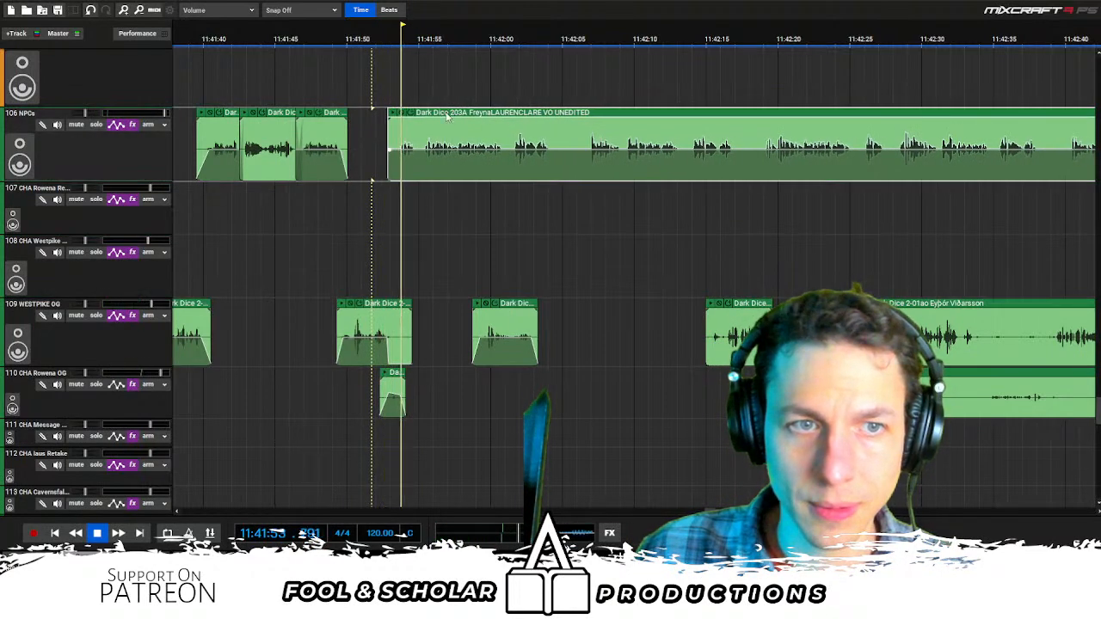
pyautogui.moveTo(390, 149); pyautogui.dragTo(419, 152)
# Split the unedited Freyna clip between takes at about 11:42:06, 11:42:19, 11:42:28 and 11:42:39
pyautogui.click(583, 184)
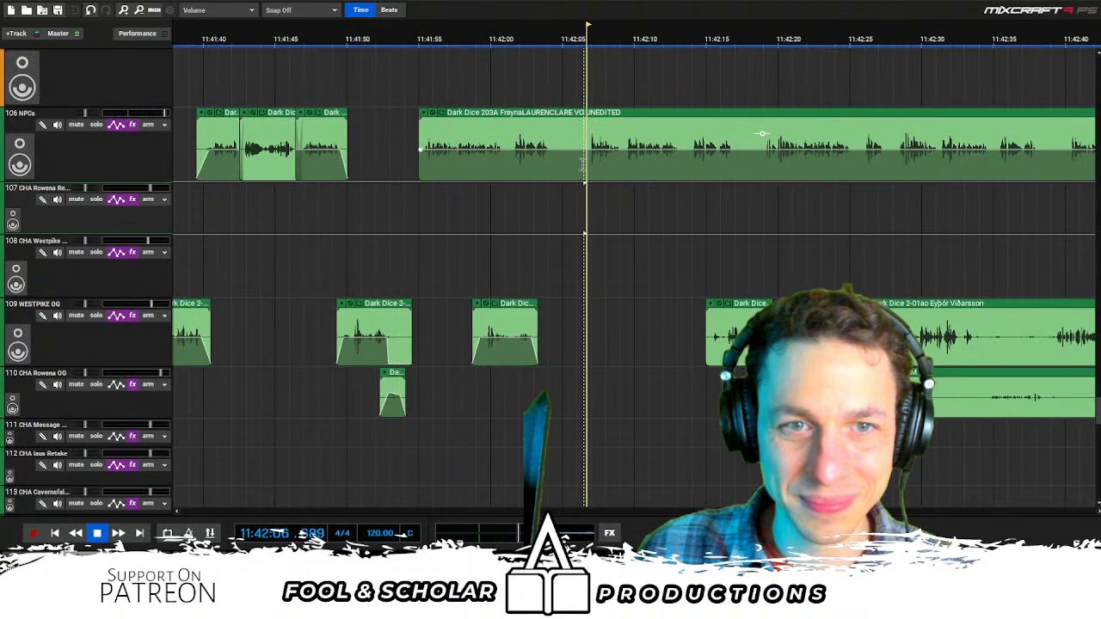
pyautogui.press('s')
pyautogui.click(762, 182)
pyautogui.press('s')
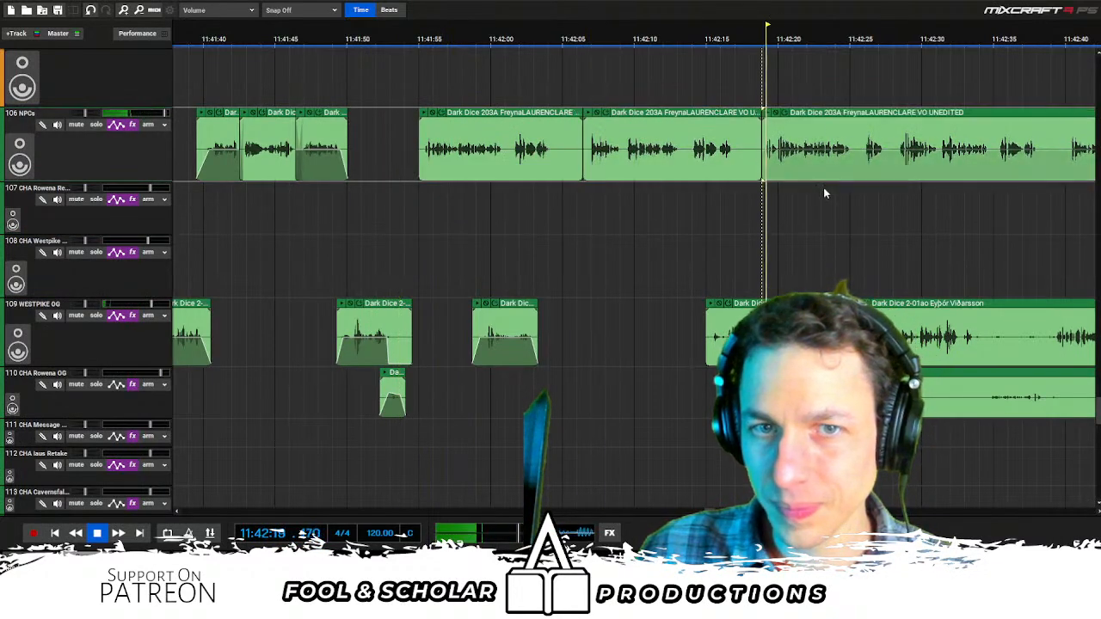
pyautogui.hscroll(2, 817, 187)
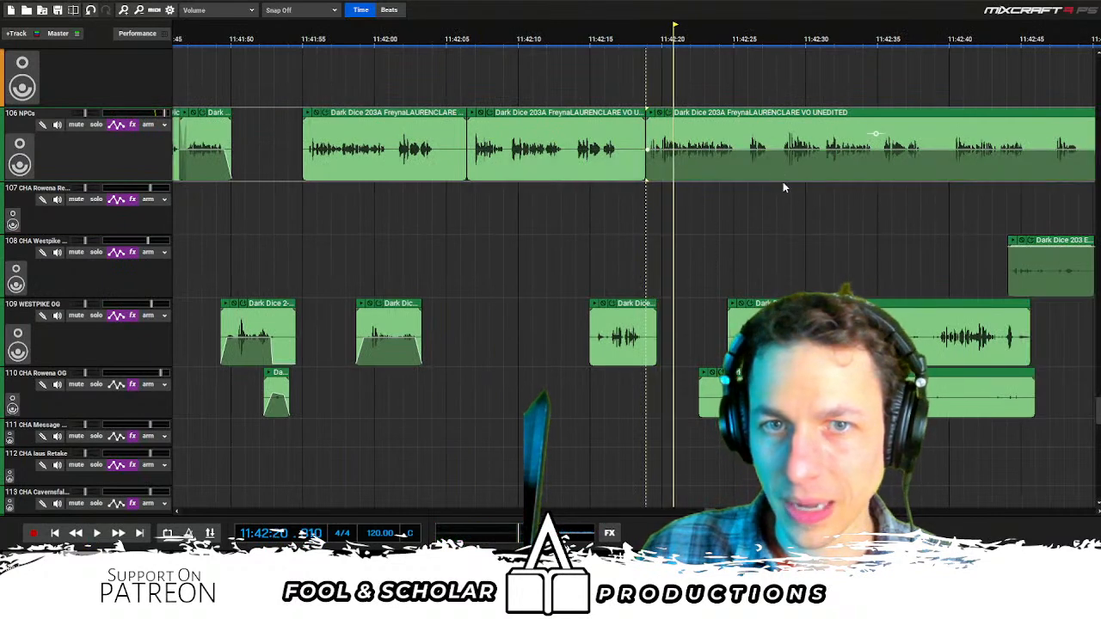
pyautogui.click(783, 184)
pyautogui.press('s')
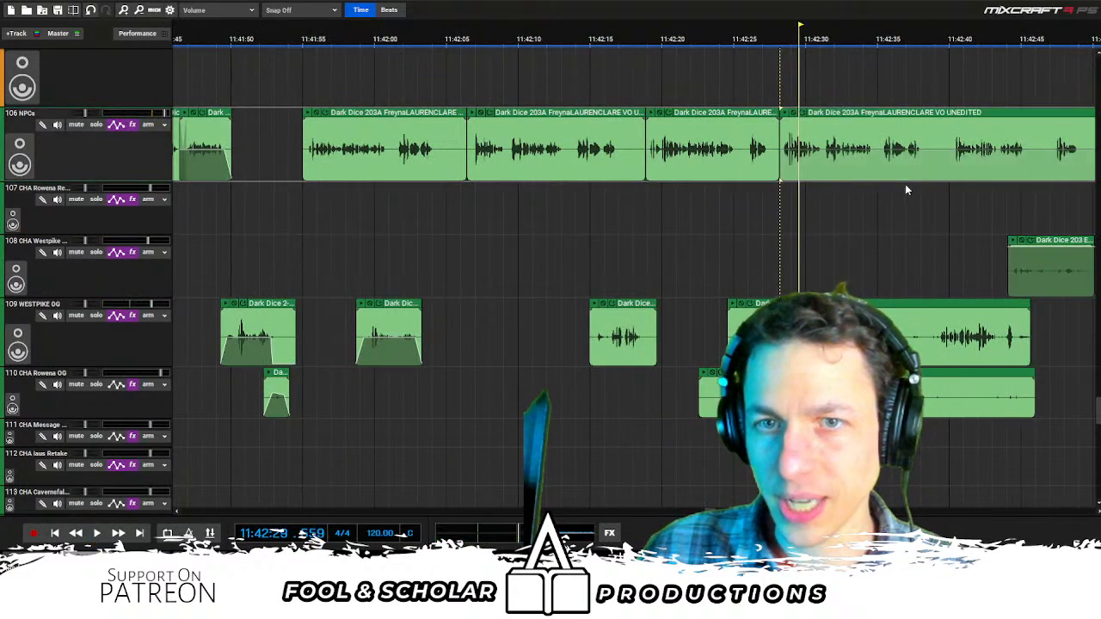
pyautogui.click(922, 182)
pyautogui.press('s')
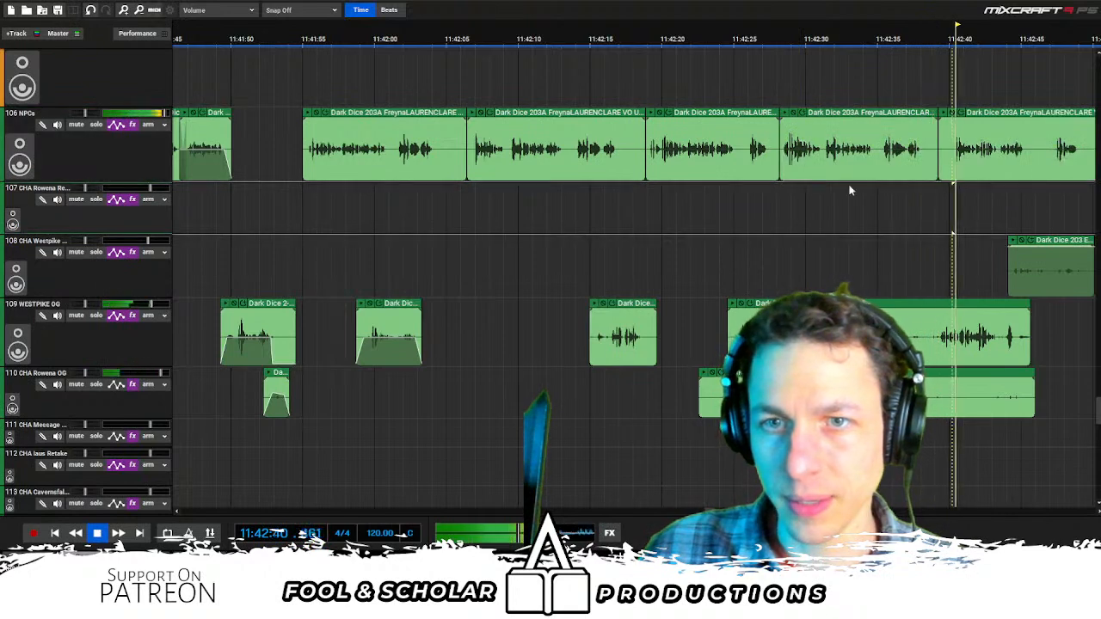
# Solo the NPCs track and compare the Freyna takes starting at about 11:42:28, 11:42:19, 11:42:06 and 11:41:55 by ear
pyautogui.press('space')
pyautogui.click(94, 126)
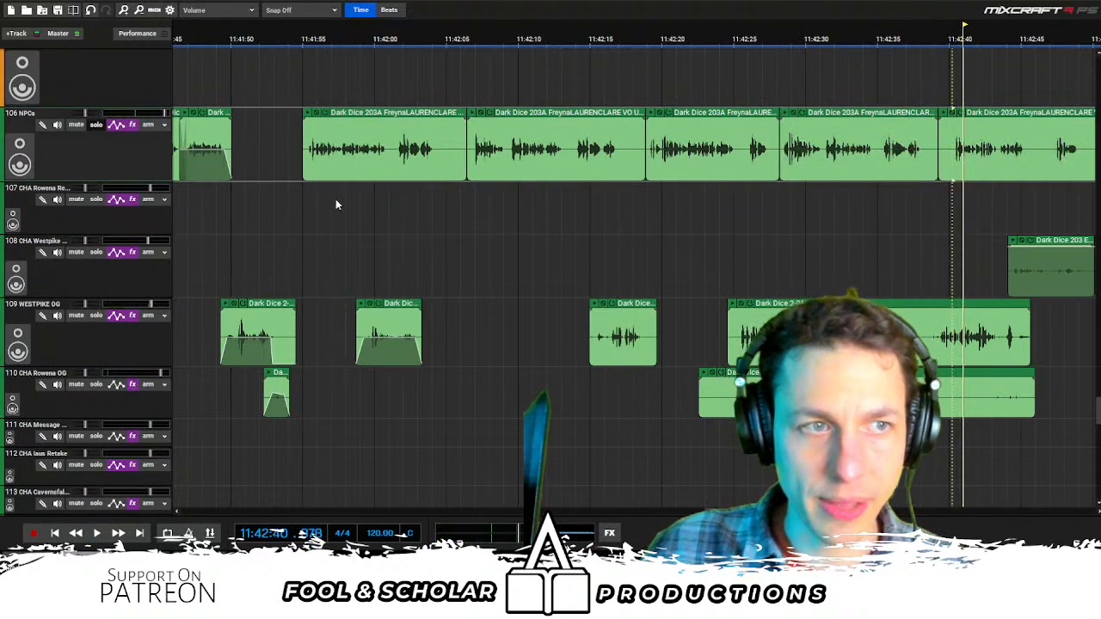
pyautogui.click(784, 186)
pyautogui.press('space')
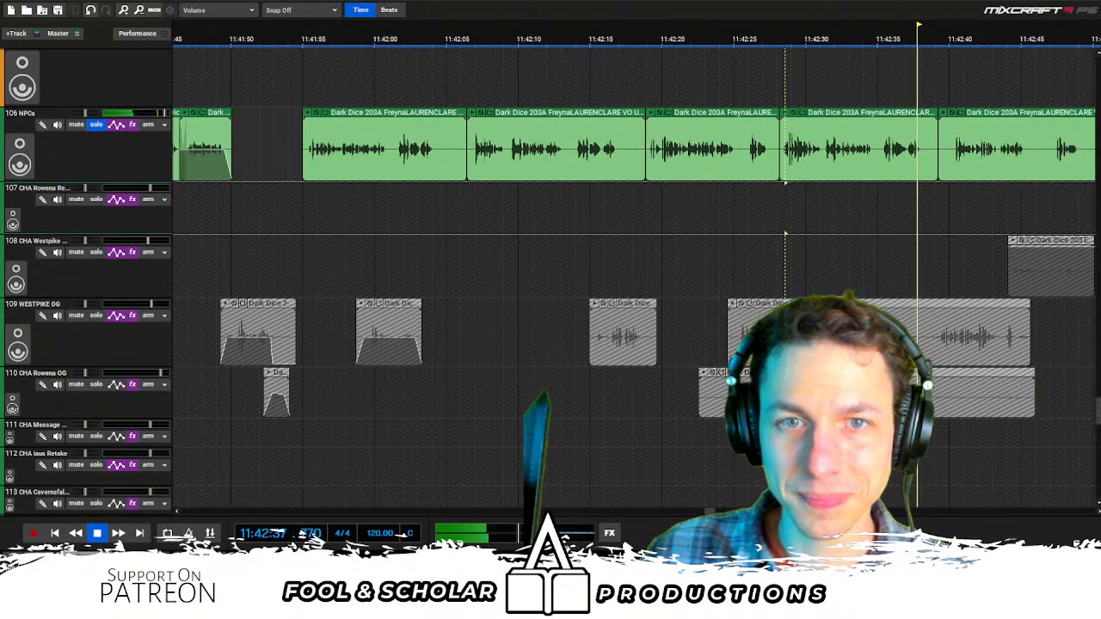
pyautogui.click(656, 204)
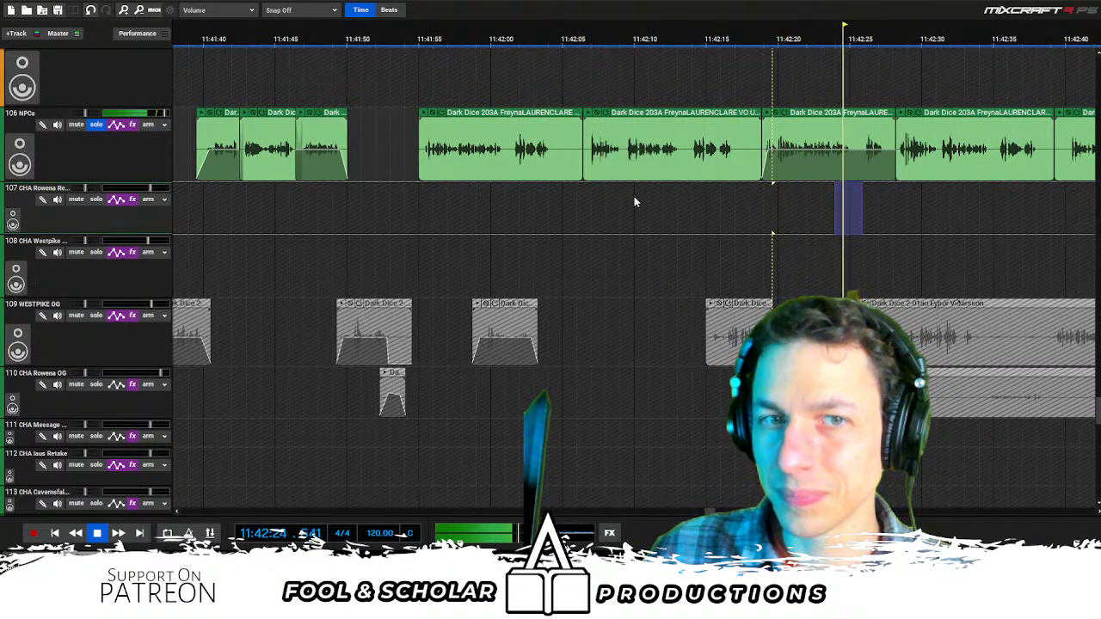
pyautogui.click(594, 197)
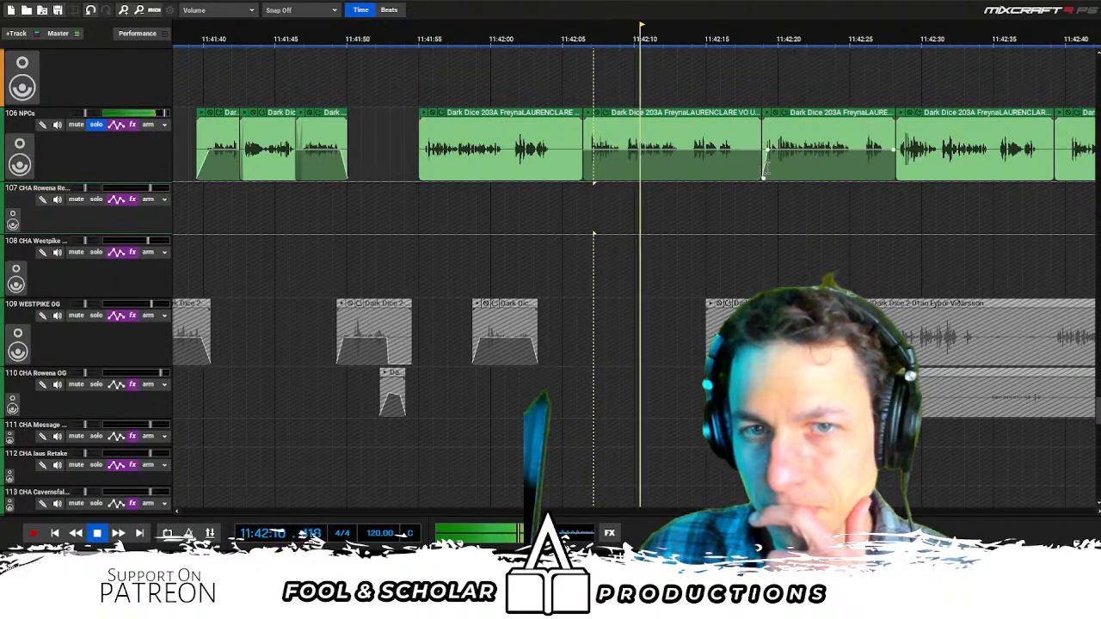
pyautogui.click(424, 187)
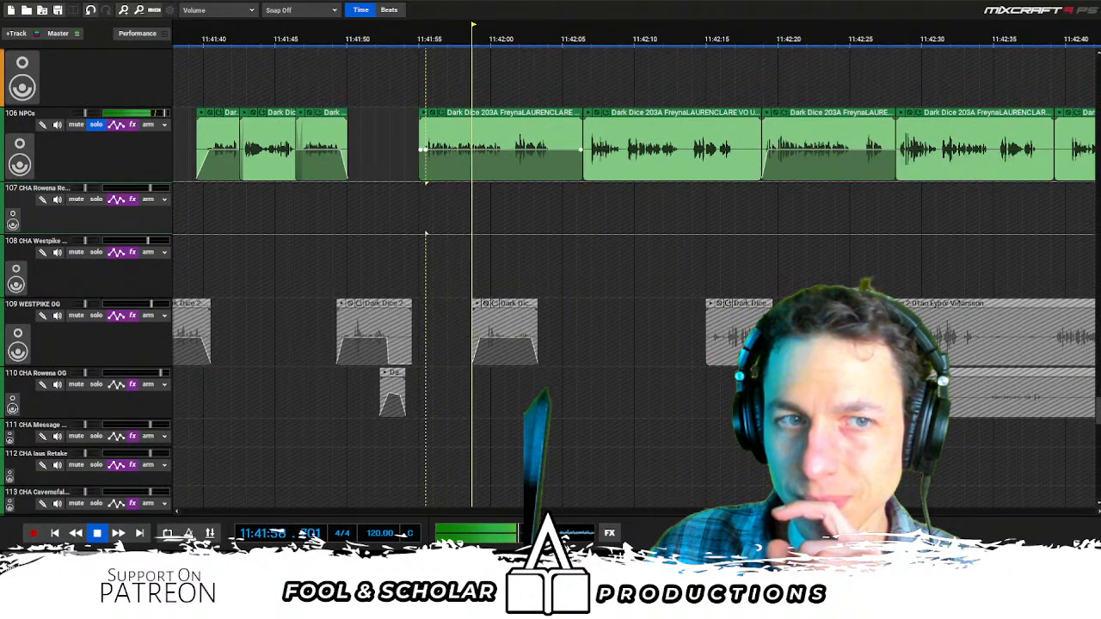
# Replay the Freyna take from about 11:42:28 and split it at about 11:42:35
pyautogui.press('space')
pyautogui.click(898, 187)
pyautogui.press('space')
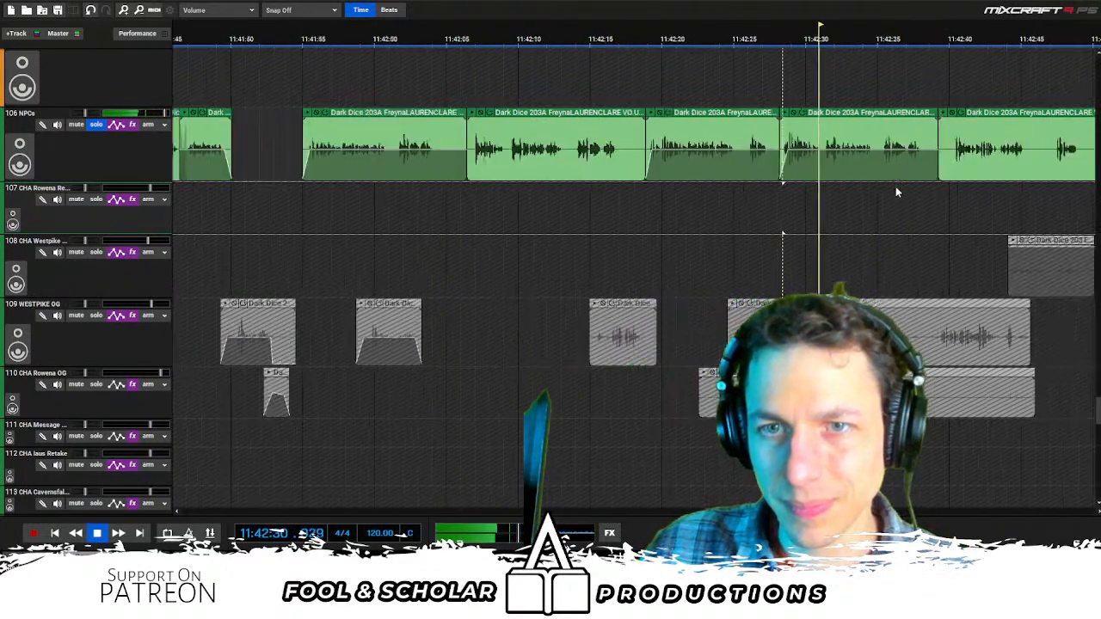
pyautogui.click(762, 193)
pyautogui.hscroll(-1, 764, 192)
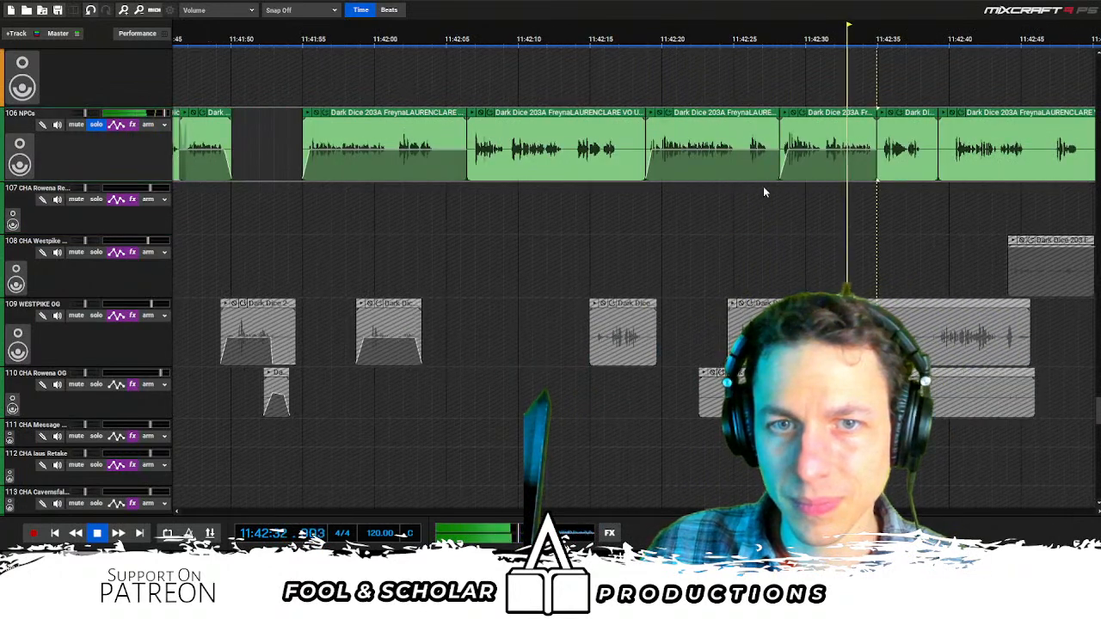
# Listen to the closing lines of the takes at about 11:42:14, 11:42:01 and 11:42:35 to compare them
pyautogui.click(577, 181)
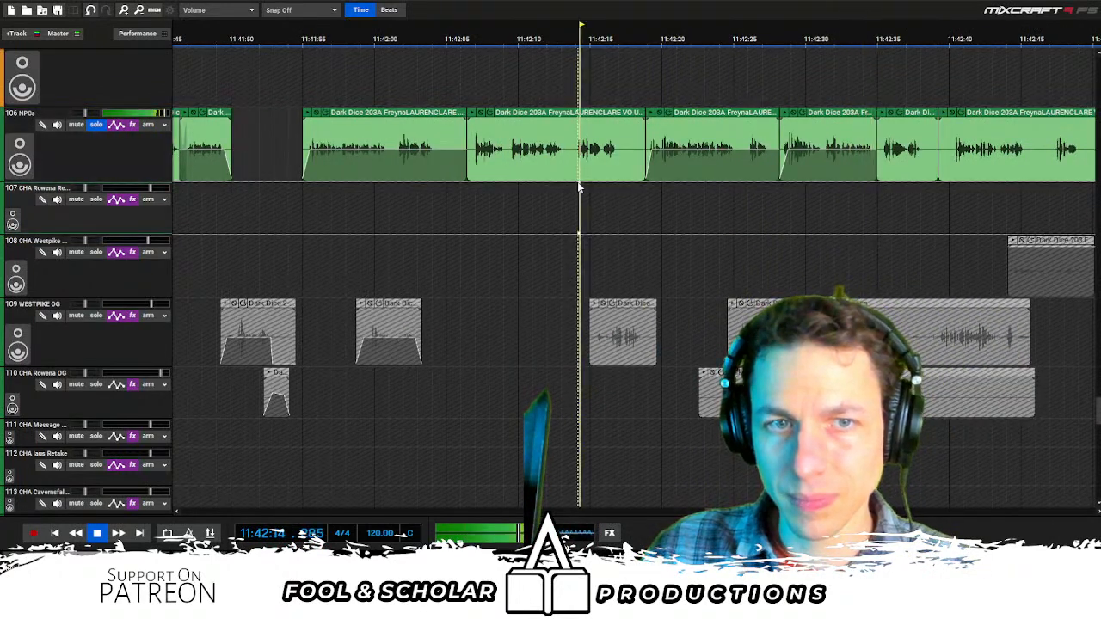
pyautogui.click(397, 182)
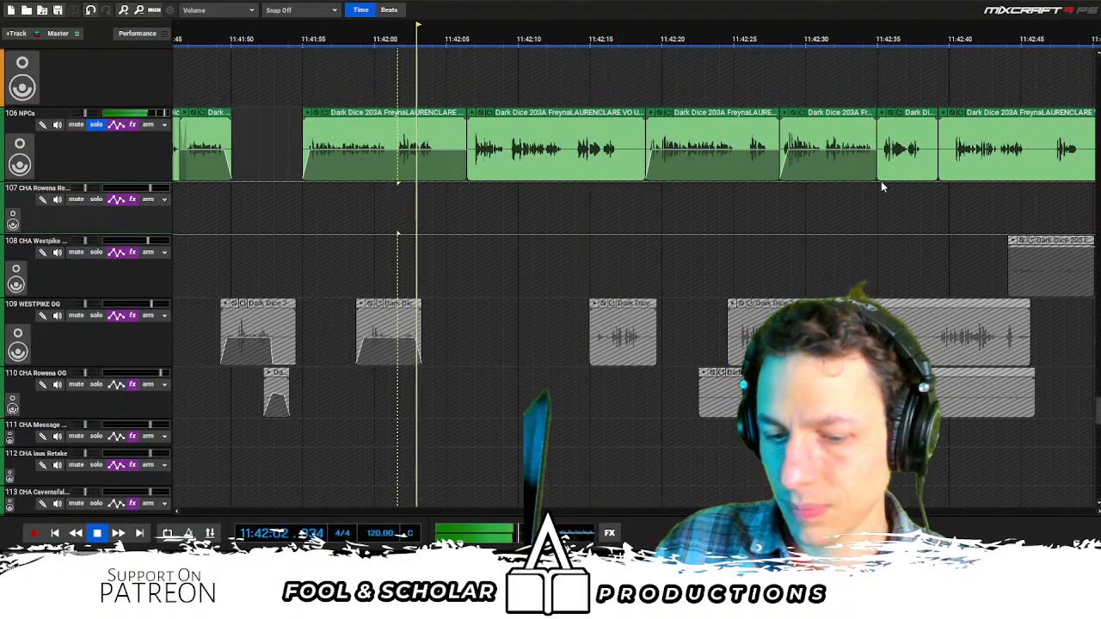
pyautogui.click(880, 182)
# Delete the rejected Freyna takes at about 11:41:55 to 11:42:06 and 11:42:19 to 11:42:28
pyautogui.click(448, 114)
pyautogui.press('Delete')
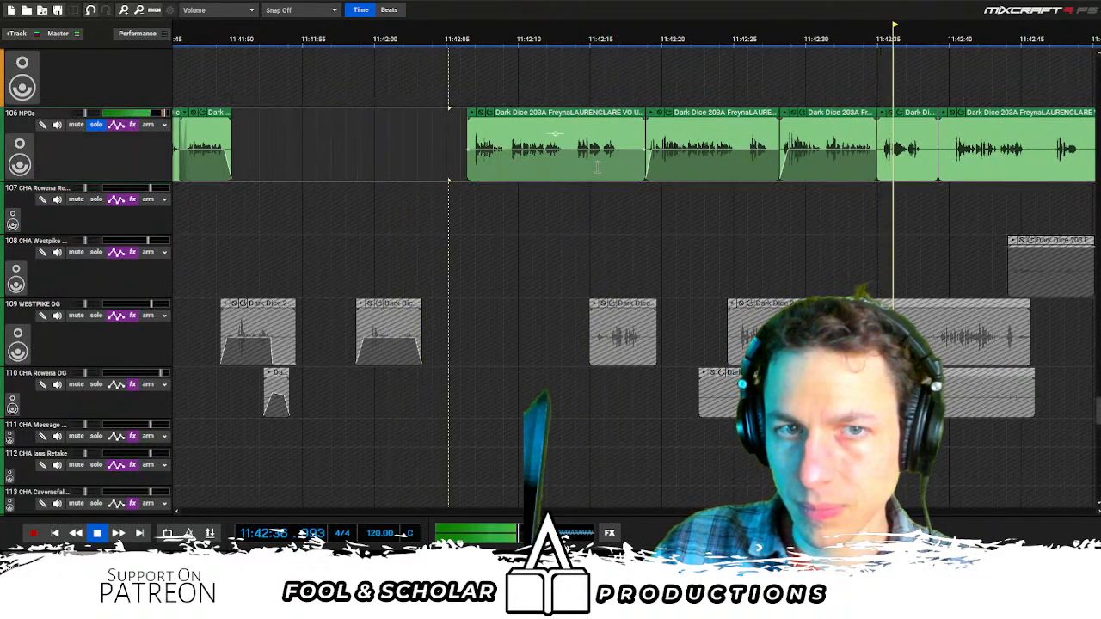
pyautogui.click(747, 184)
pyautogui.moveTo(745, 196); pyautogui.dragTo(643, 150)
pyautogui.press('Delete')
pyautogui.click(766, 148)
pyautogui.press('Delete')
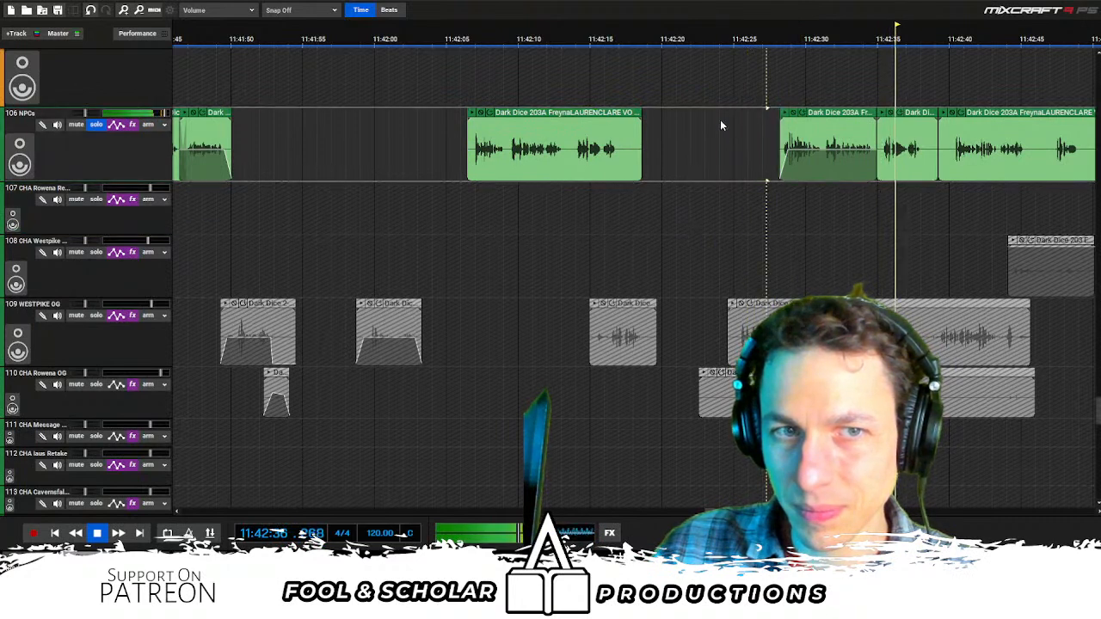
# Delete the opening part of the Freyna take at about 11:42:06, keeping its closing lines from about 11:42:13
pyautogui.click(574, 191)
pyautogui.moveTo(574, 191); pyautogui.dragTo(428, 148)
pyautogui.press('Delete')
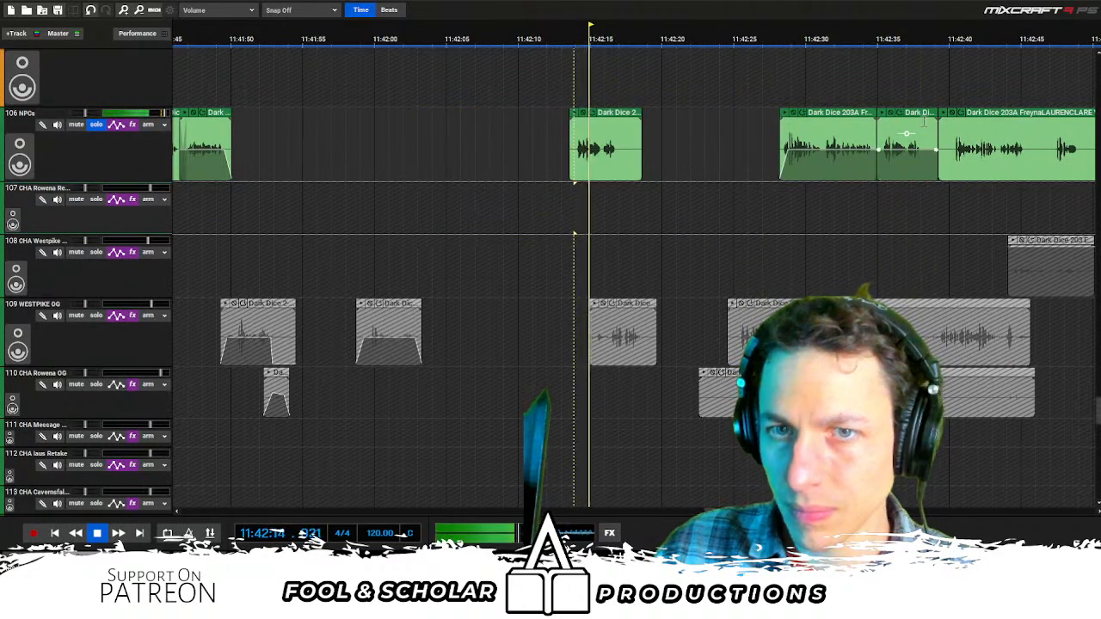
# Move the Freyna opening from about 11:42:28 to about 11:42:07 and replace the closing lines after it with those from about 11:42:35
pyautogui.moveTo(867, 115); pyautogui.dragTo(566, 114)
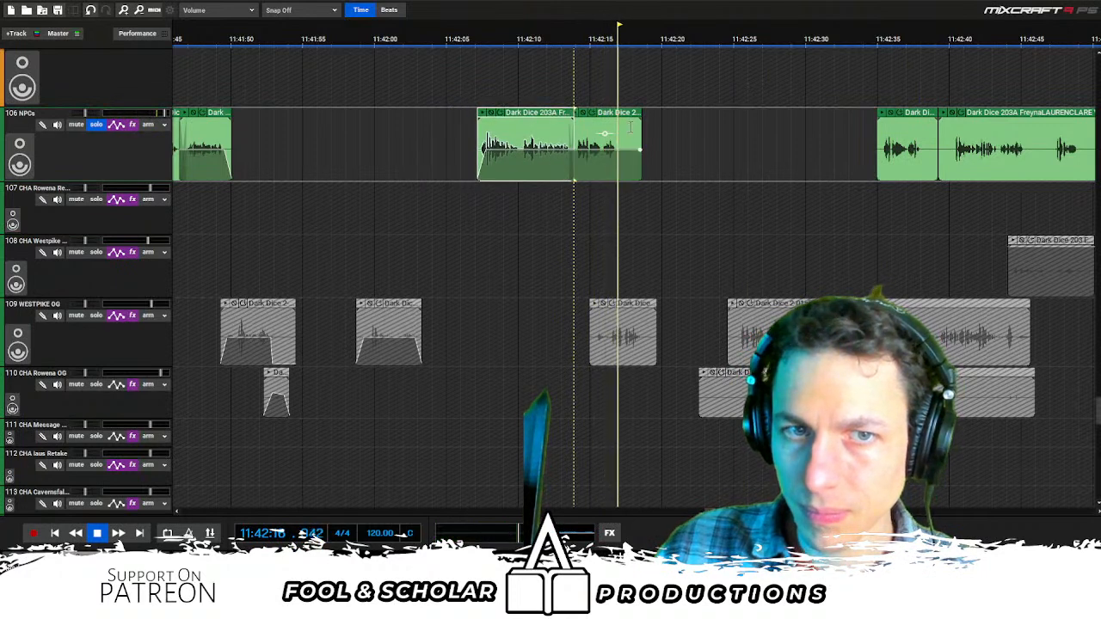
pyautogui.press('Delete')
pyautogui.moveTo(903, 115); pyautogui.dragTo(596, 133)
pyautogui.press('space')
# Unsolo the NPCs track and move the two joined Freyna clips to start at about 11:41:53
pyautogui.click(96, 125)
pyautogui.click(248, 244)
pyautogui.press('space')
pyautogui.moveTo(298, 231); pyautogui.dragTo(335, 113)
# Move the short WESTPIKE OG reply to start at about 11:42:02 and check its timing against Freyna's closing line by playback
pyautogui.moveTo(361, 311); pyautogui.dragTo(410, 306)
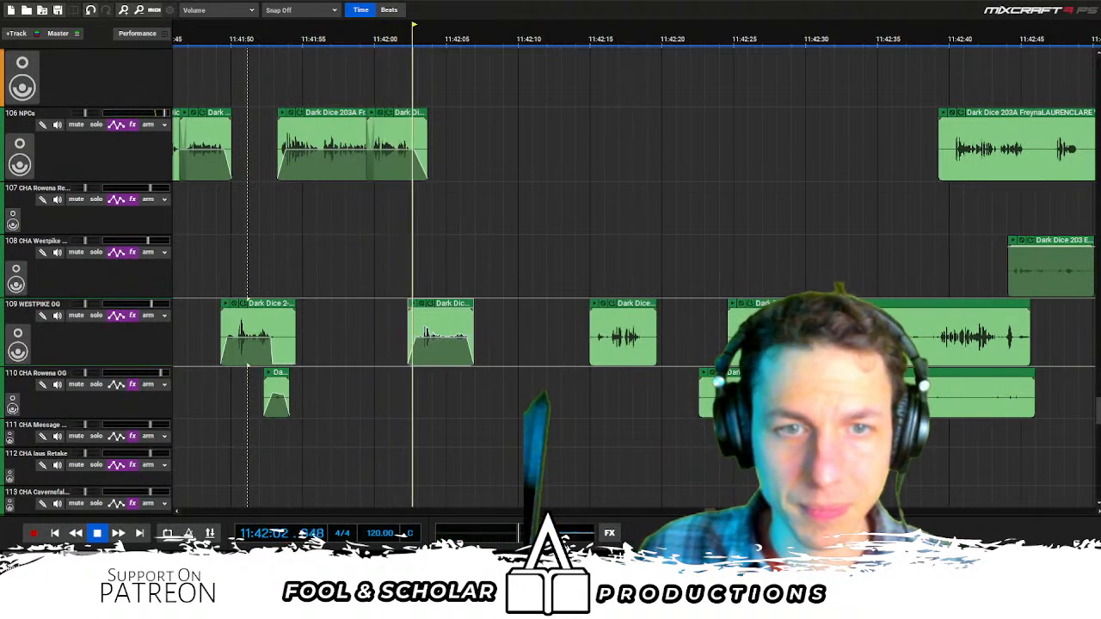
pyautogui.scroll(1, 514, 270)
pyautogui.click(500, 273)
pyautogui.click(565, 306)
pyautogui.moveTo(564, 307); pyautogui.dragTo(554, 308)
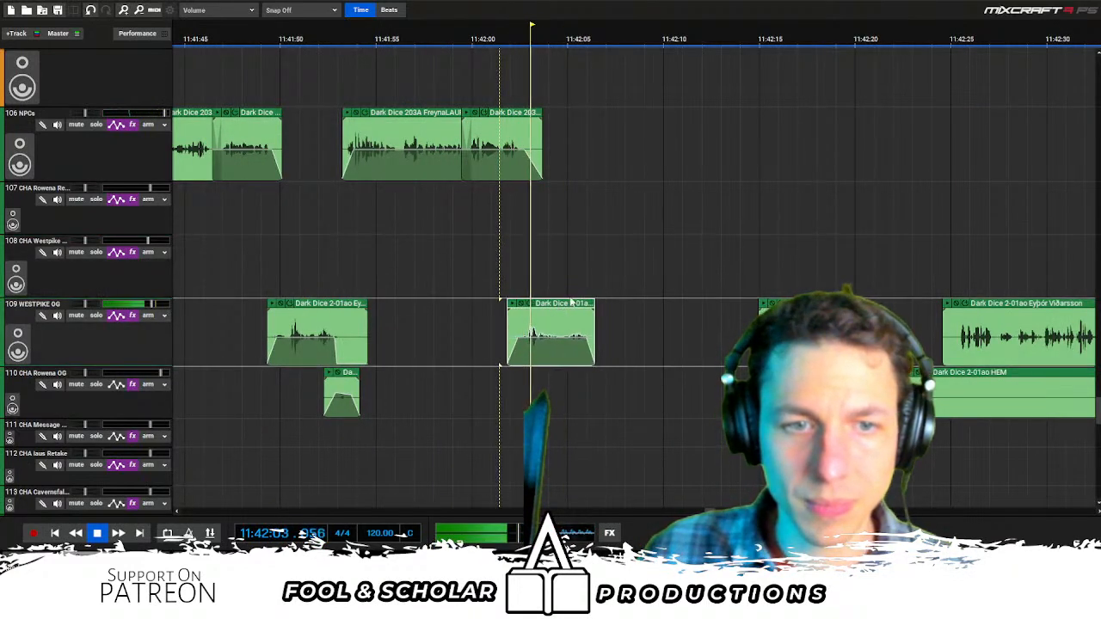
pyautogui.hscroll(3, 542, 282)
pyautogui.press('space')
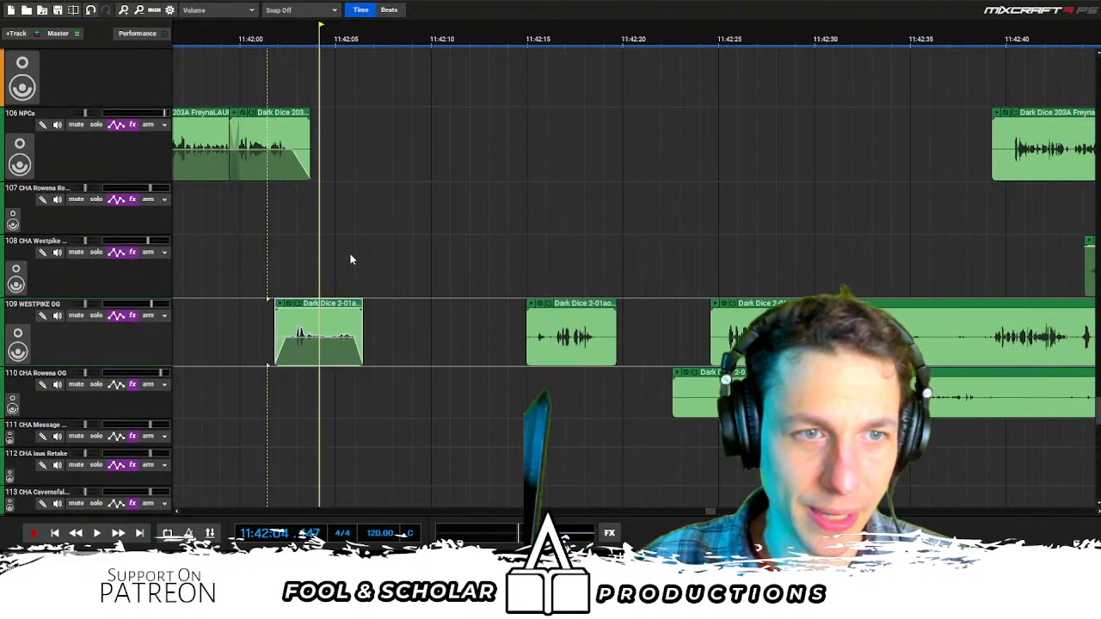
pyautogui.click(268, 254)
pyautogui.press('space')
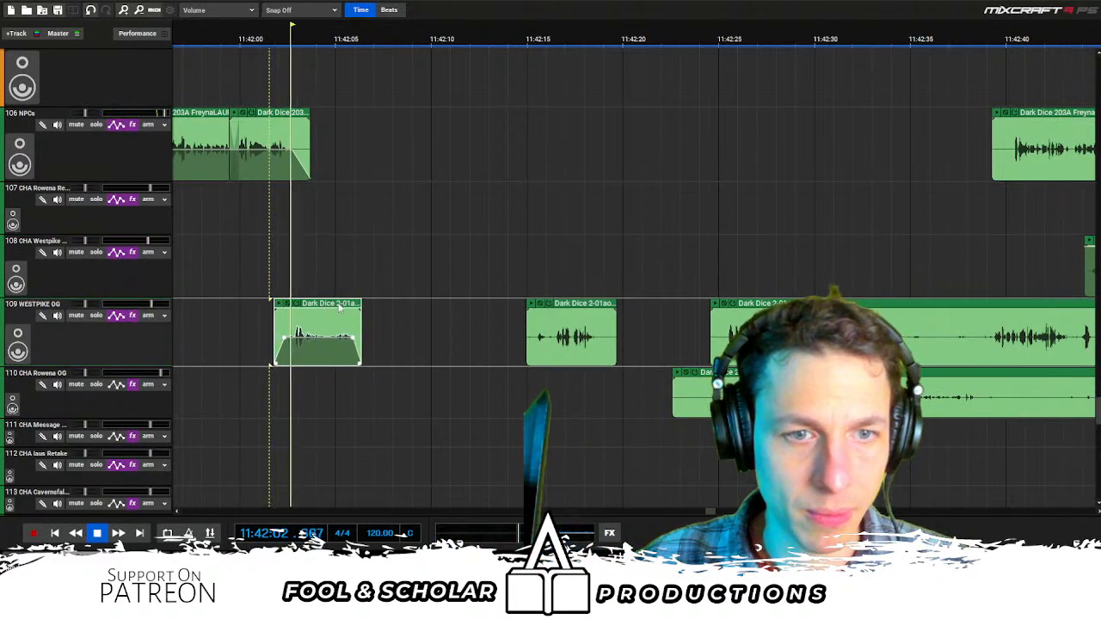
pyautogui.hscroll(1, 584, 255)
pyautogui.hscroll(-1, 593, 258)
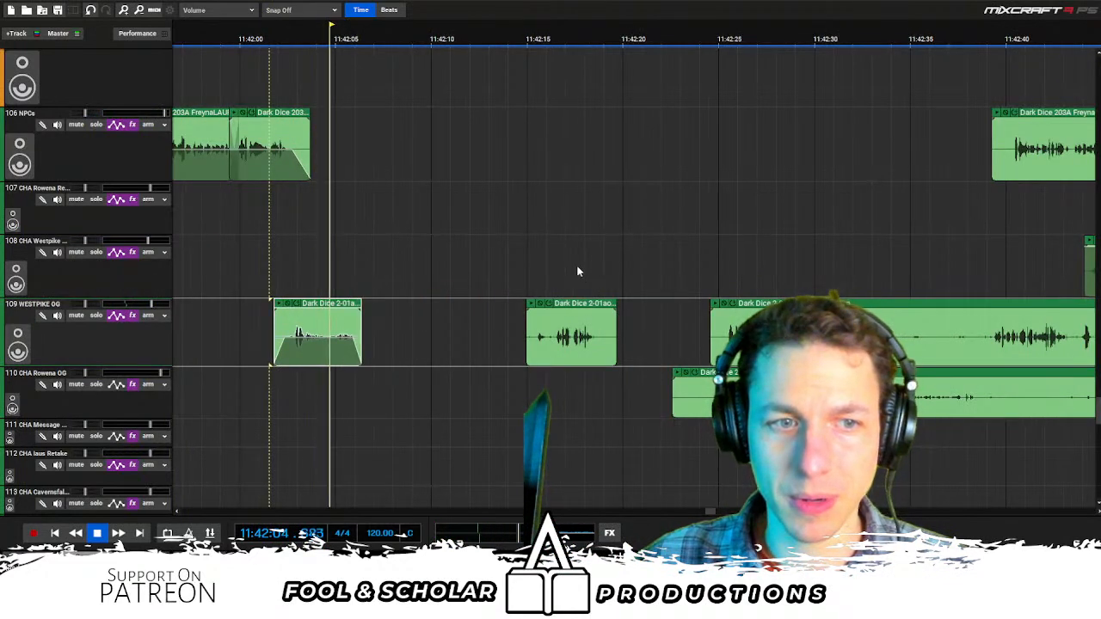
# Move the remaining Freyna recording up to about 11:42:05, trim its start to about 11:42:06 and give it a short fade-in
pyautogui.hscroll(1, 578, 272)
pyautogui.moveTo(939, 117); pyautogui.dragTo(288, 115)
pyautogui.press('space')
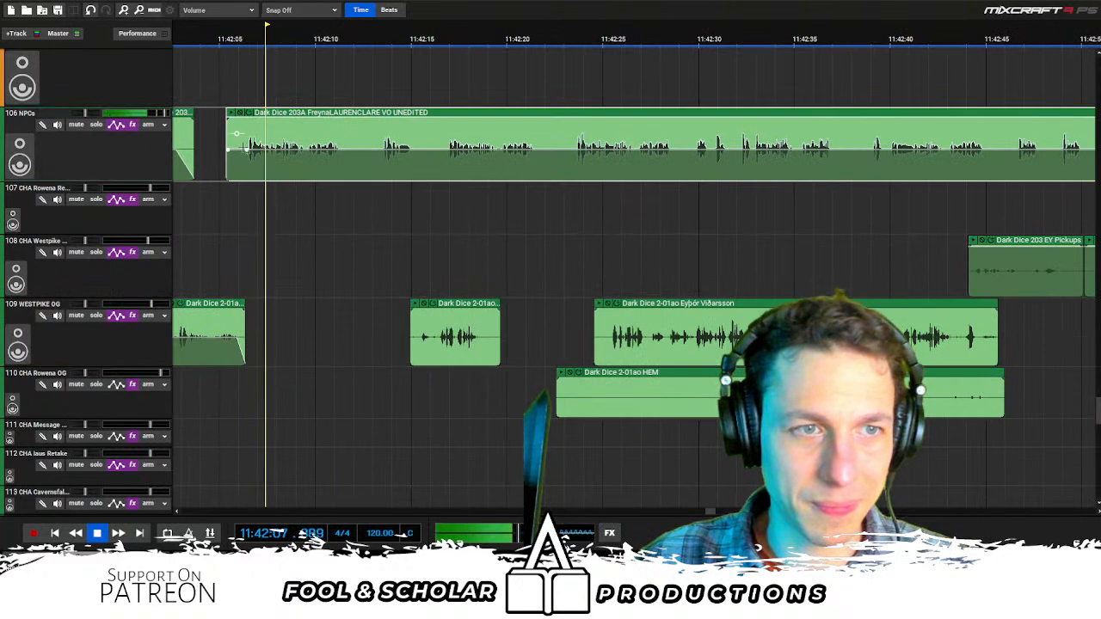
pyautogui.moveTo(227, 144); pyautogui.dragTo(236, 144)
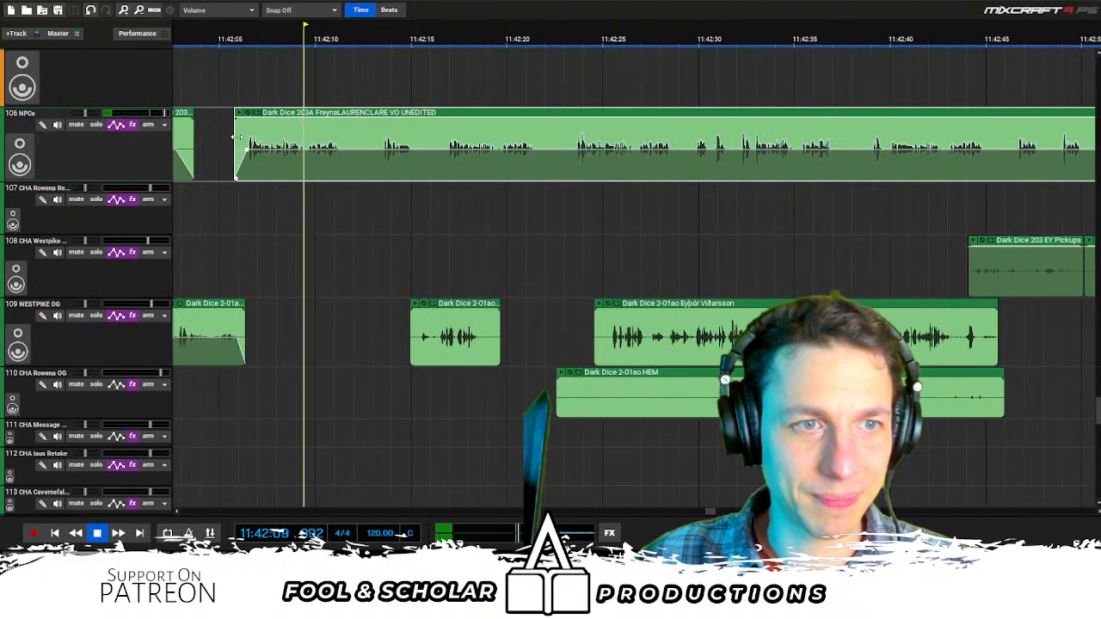
pyautogui.scroll(-1, 399, 167)
# Solo the NPCs track, split the Freyna recording at about 11:42:12 and trim the following piece to start at about 11:42:16
pyautogui.click(101, 126)
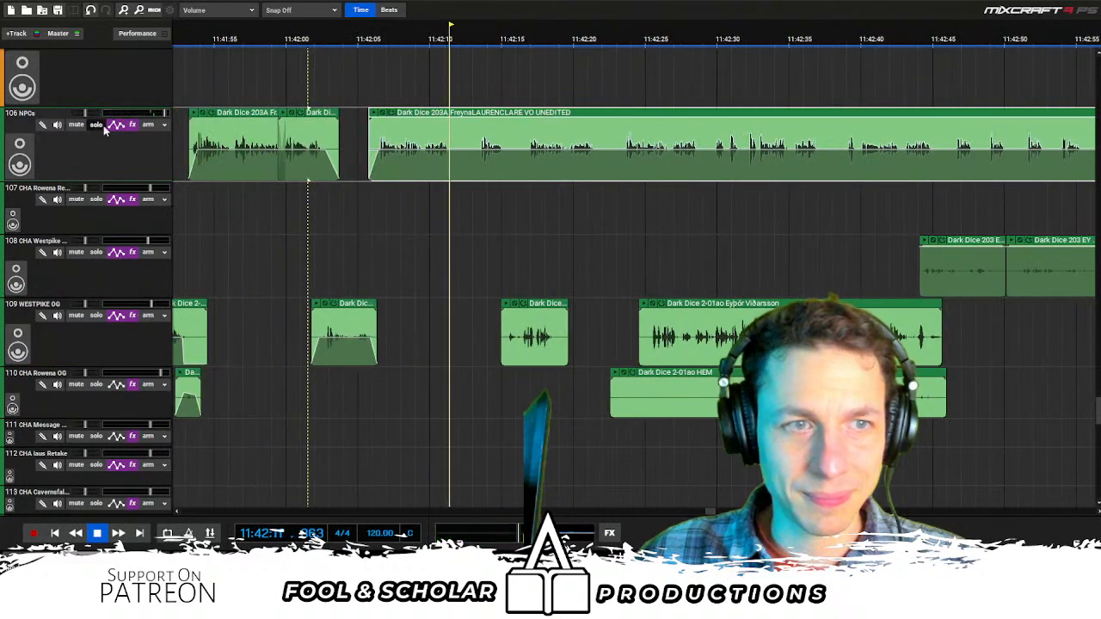
pyautogui.click(478, 186)
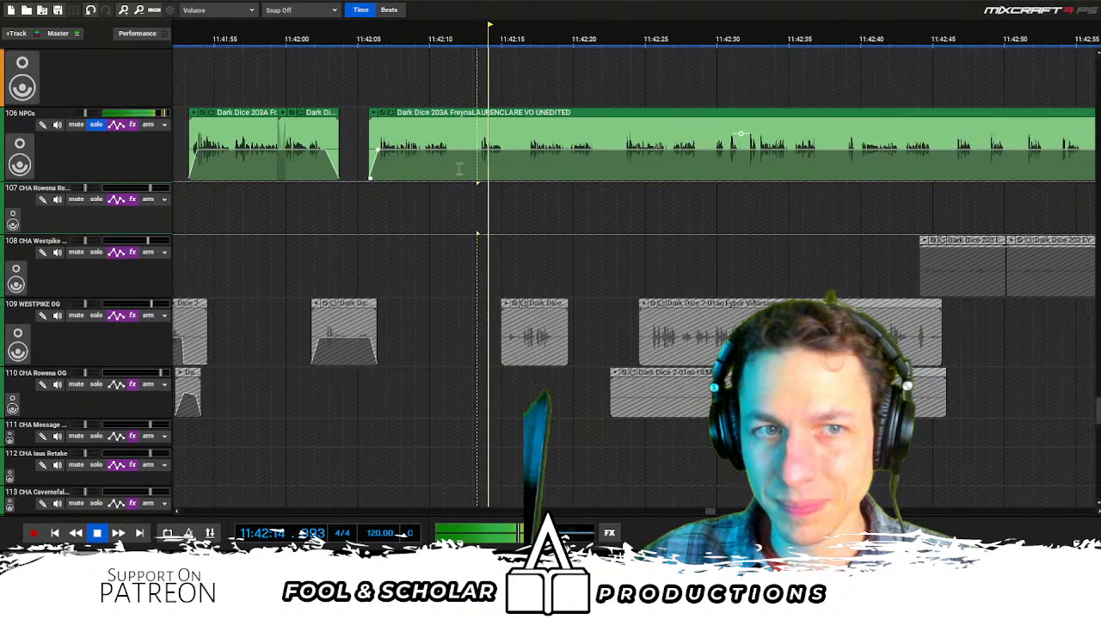
pyautogui.click(459, 169)
pyautogui.hotkey('ctrl', 't')
pyautogui.click(530, 184)
pyautogui.moveTo(462, 167); pyautogui.dragTo(521, 167)
# Split the Freyna recording at about 11:42:23 and trim the end of the second take to about 11:42:22
pyautogui.click(619, 167)
pyautogui.hotkey('ctrl', 't')
pyautogui.moveTo(618, 168); pyautogui.dragTo(601, 169)
pyautogui.click(626, 189)
pyautogui.hscroll(1, 625, 189)
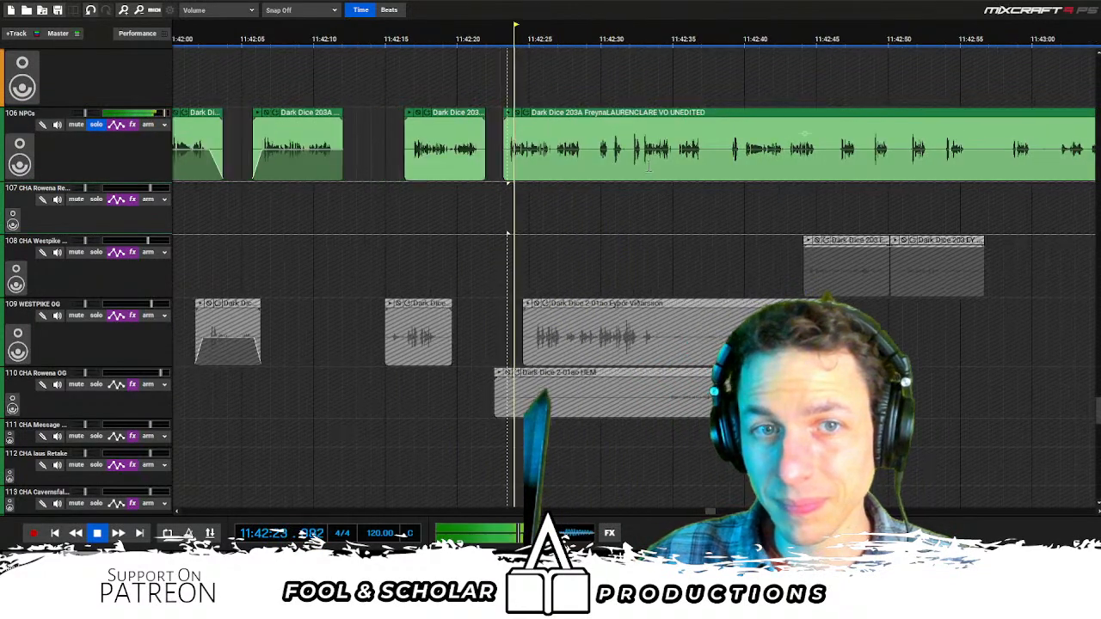
# Split the Freyna recording at about 11:42:29 and trim the remaining part to start at about 11:42:35 while auditioning the takes
pyautogui.click(588, 165)
pyautogui.hotkey('ctrl', 't')
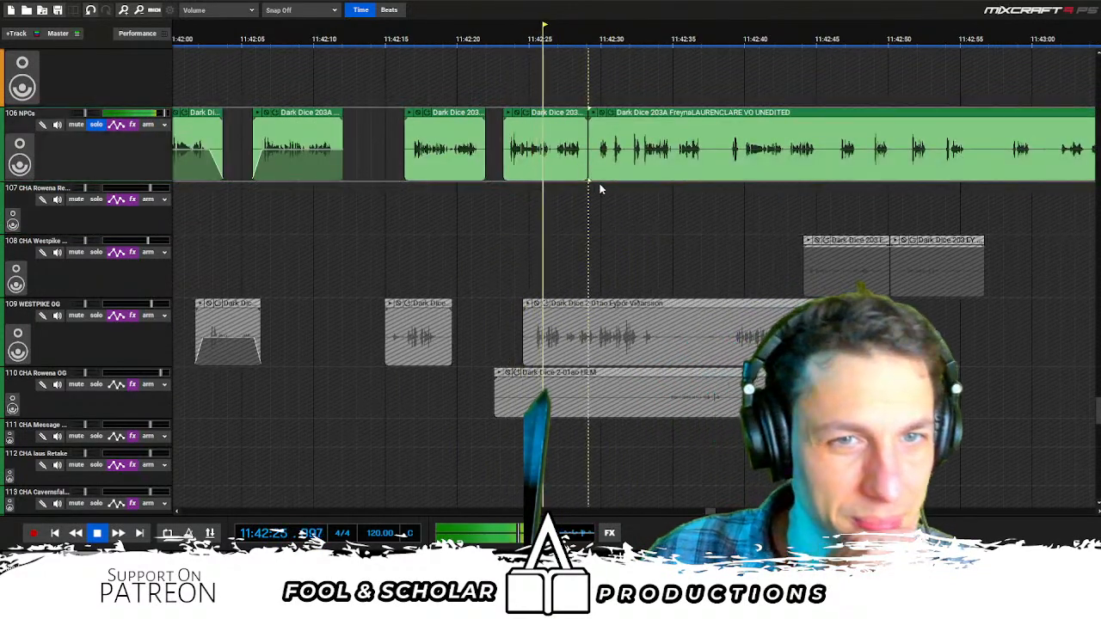
pyautogui.click(602, 234)
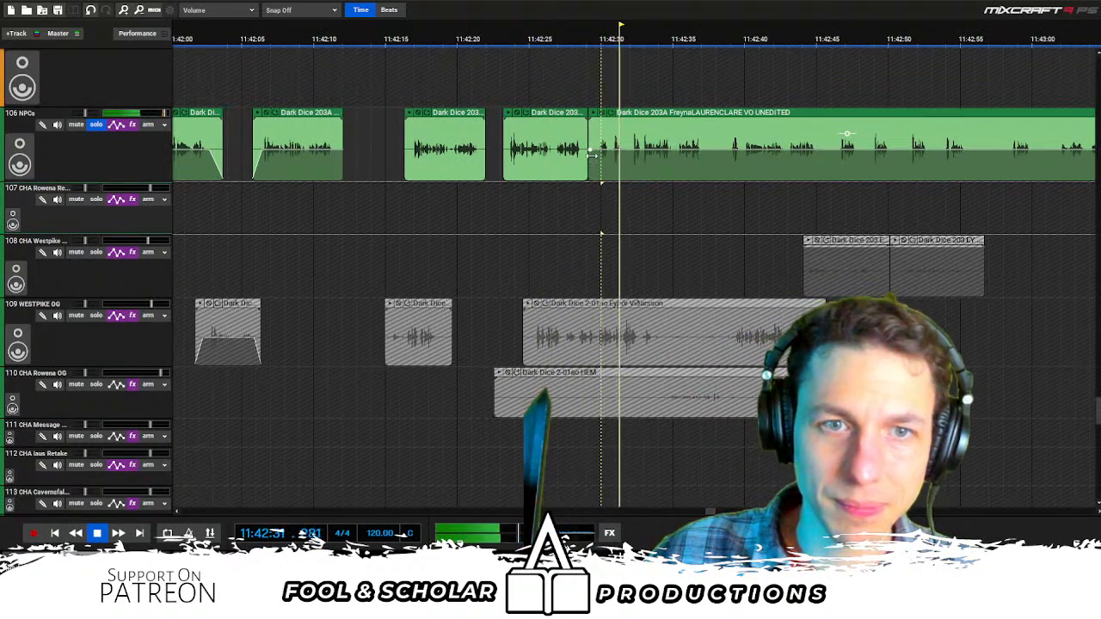
pyautogui.moveTo(592, 159); pyautogui.dragTo(628, 161)
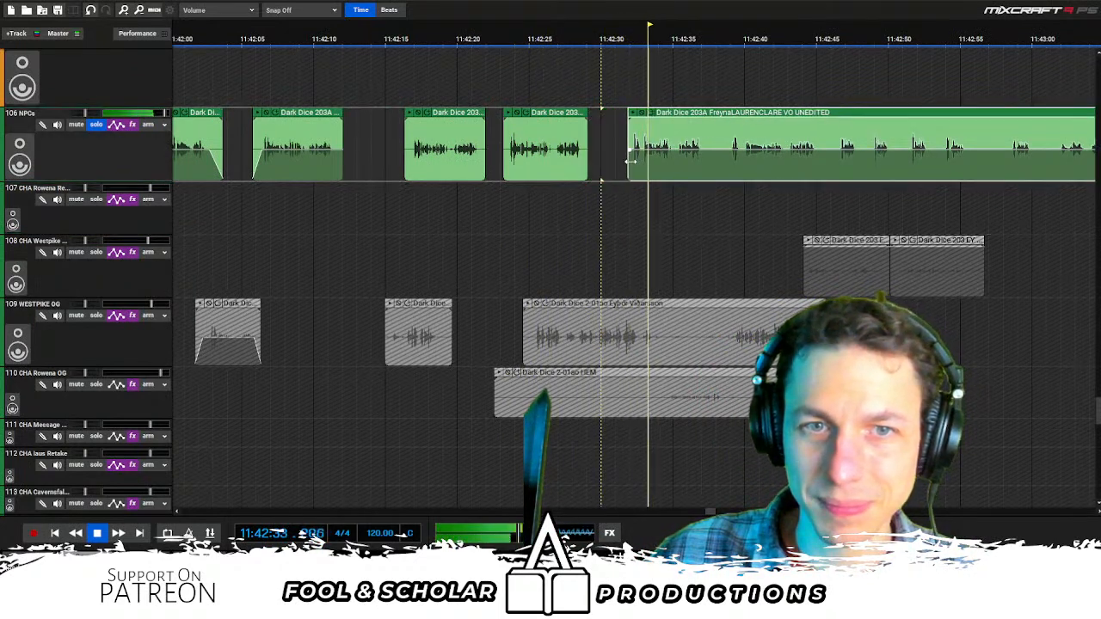
pyautogui.click(506, 186)
pyautogui.moveTo(629, 176); pyautogui.dragTo(673, 176)
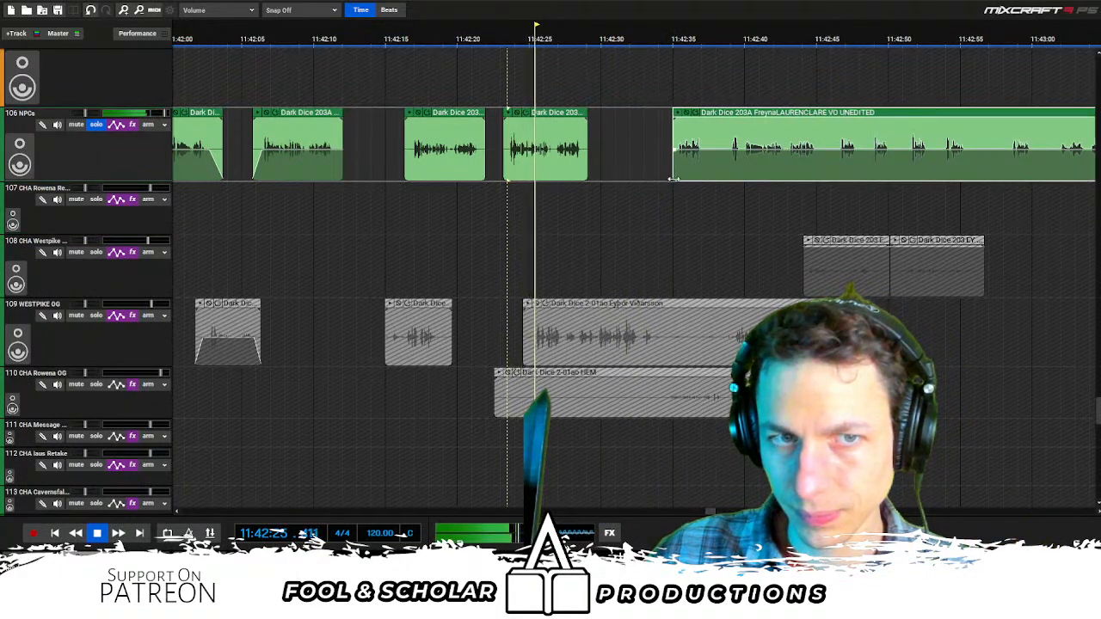
# Delete the two rejected Freyna takes starting at about 11:42:06 and 11:42:16
pyautogui.moveTo(405, 176); pyautogui.dragTo(448, 178)
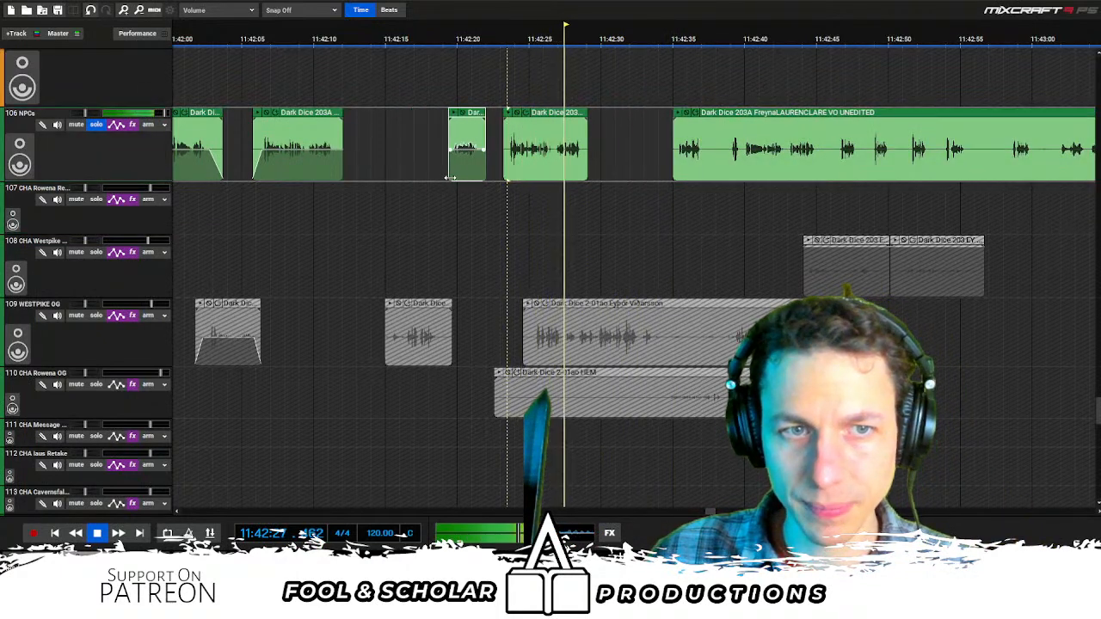
pyautogui.press('Delete')
pyautogui.click(325, 168)
pyautogui.press('Delete')
# Trim the start of the remaining Freyna recording to about 11:42:39 and move the kept take to about 11:42:15
pyautogui.moveTo(673, 176); pyautogui.dragTo(727, 177)
pyautogui.moveTo(531, 110); pyautogui.dragTo(418, 108)
pyautogui.press('space')
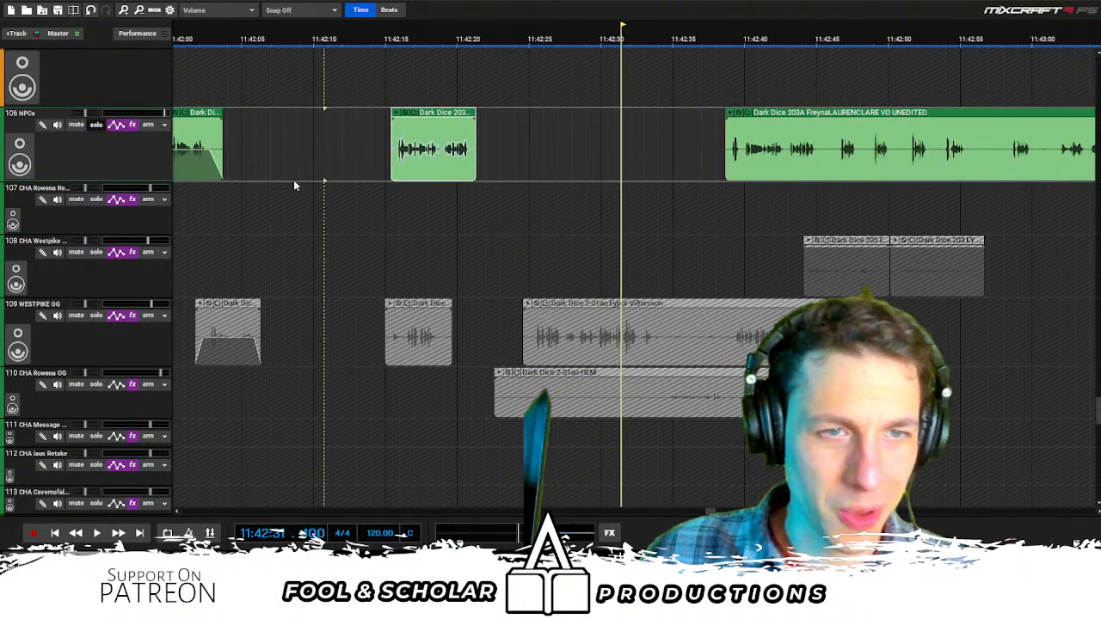
# Unsolo the NPCs track, fade the kept Freyna take in and out, and move it to about 11:42:06
pyautogui.click(95, 125)
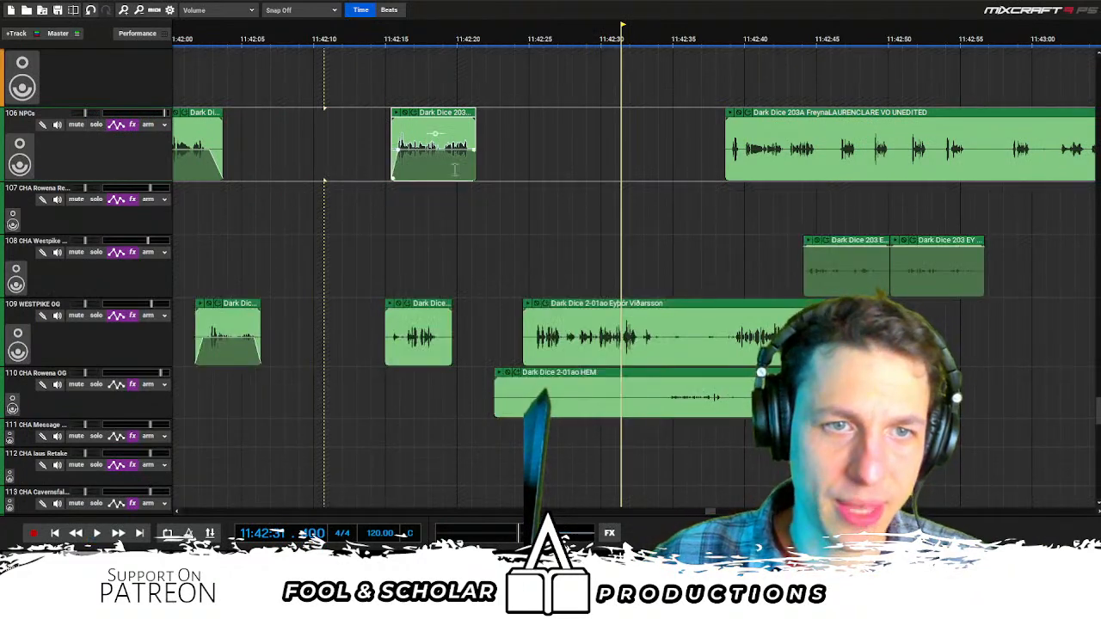
pyautogui.click(465, 206)
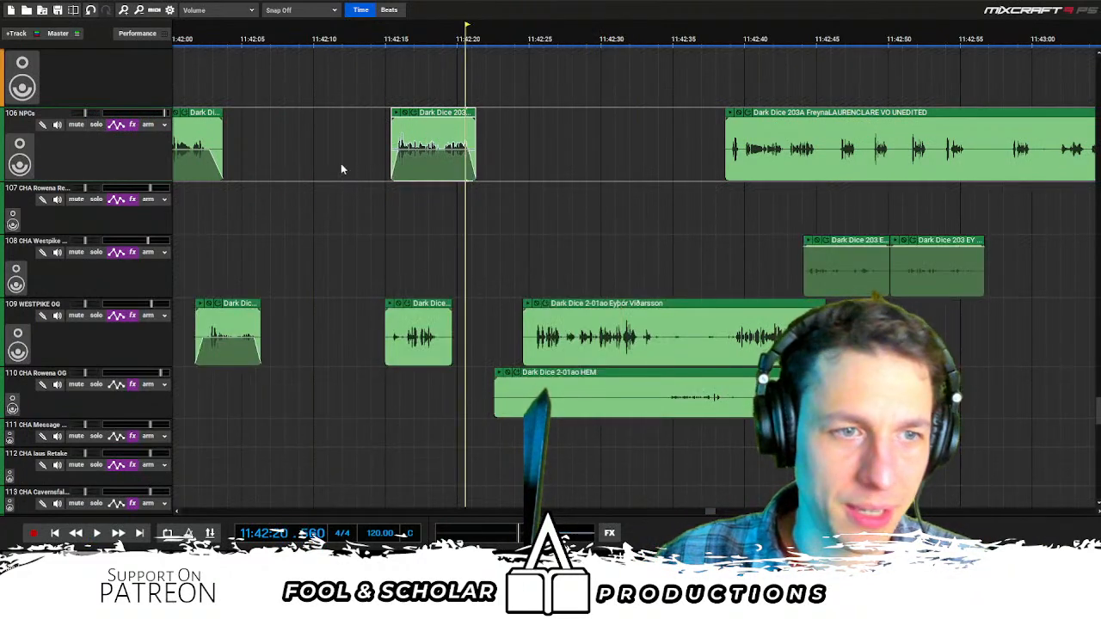
pyautogui.click(247, 196)
pyautogui.moveTo(436, 112); pyautogui.dragTo(282, 113)
pyautogui.press('space')
pyautogui.click(234, 98)
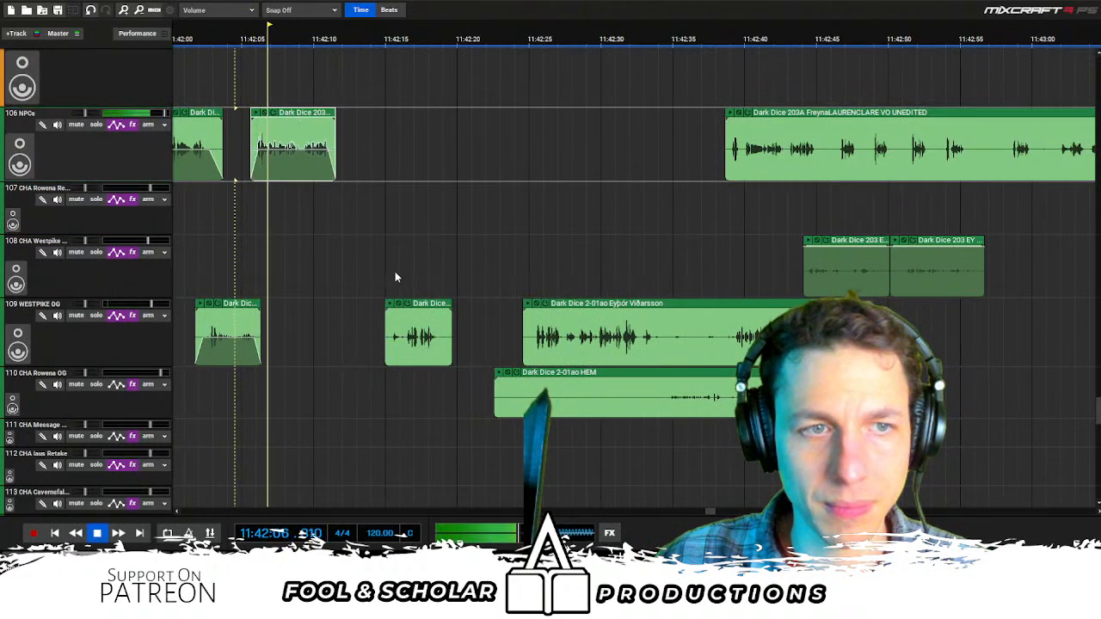
# Move the WESTPIKE OG clip from about 11:42:15 to about 11:42:11, with a fade-in and fade-out, and play it back
pyautogui.moveTo(422, 303); pyautogui.dragTo(375, 303)
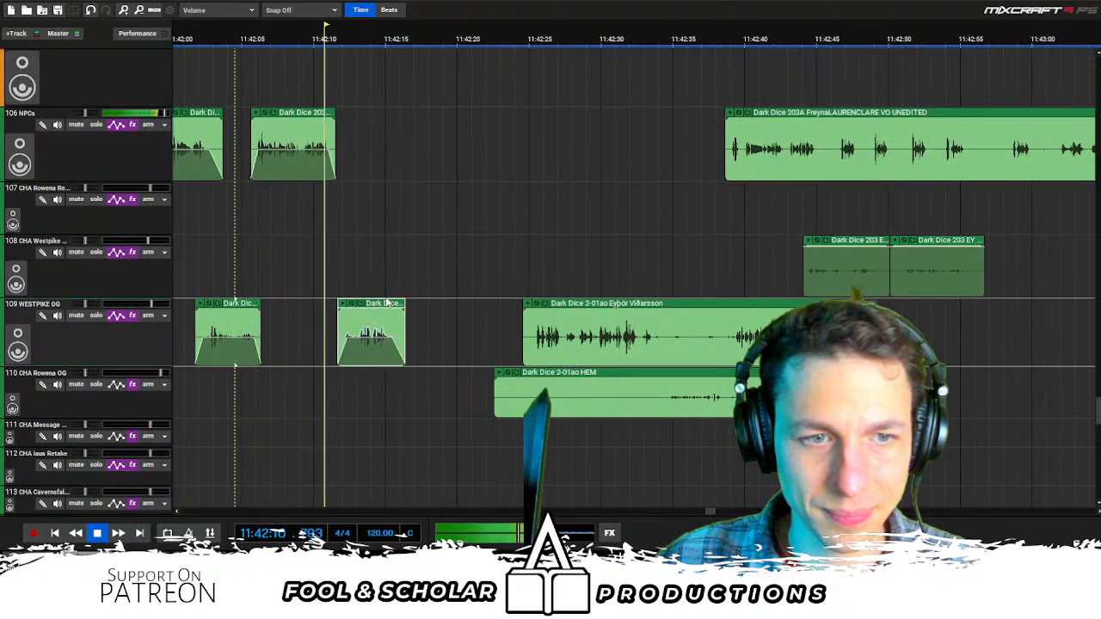
pyautogui.moveTo(387, 303); pyautogui.dragTo(358, 301)
pyautogui.click(320, 276)
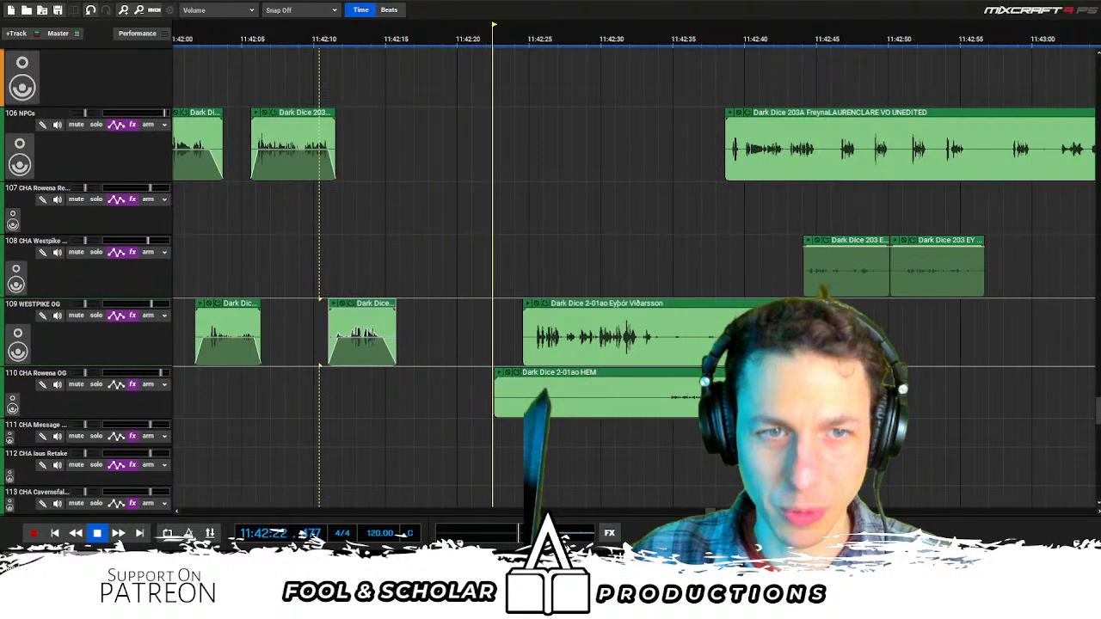
# Move the remaining Freyna recording to start at about 11:42:17 and split it at about 11:42:27
pyautogui.moveTo(761, 112); pyautogui.dragTo(508, 166)
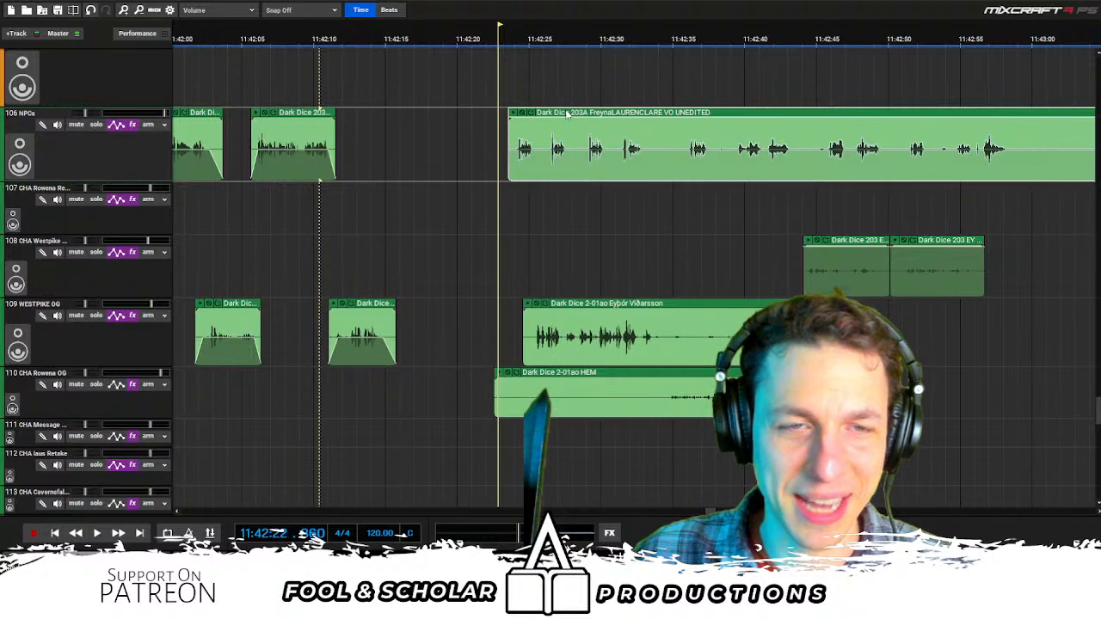
pyautogui.moveTo(568, 112); pyautogui.dragTo(472, 113)
pyautogui.click(425, 200)
pyautogui.press('space')
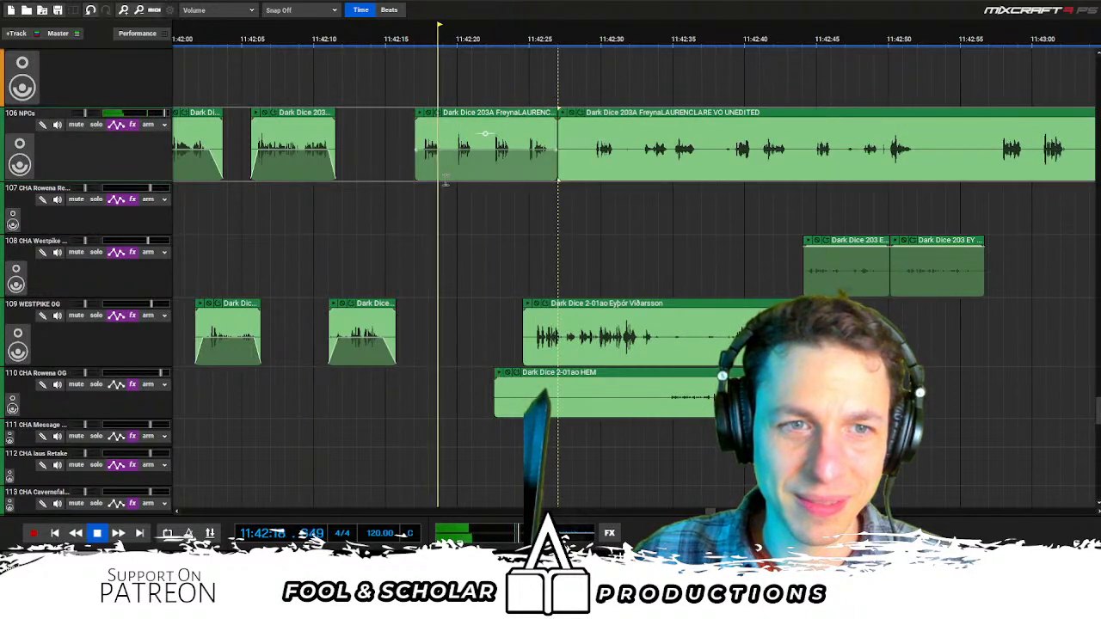
# Audition the short Freyna lines, trim the first piece to its last line from about 11:42:25, and move it to about 11:42:14
pyautogui.click(457, 185)
pyautogui.click(491, 191)
pyautogui.click(525, 191)
pyautogui.moveTo(417, 168); pyautogui.dragTo(524, 167)
pyautogui.click(381, 196)
pyautogui.click(363, 199)
pyautogui.moveTo(549, 120); pyautogui.dragTo(403, 121)
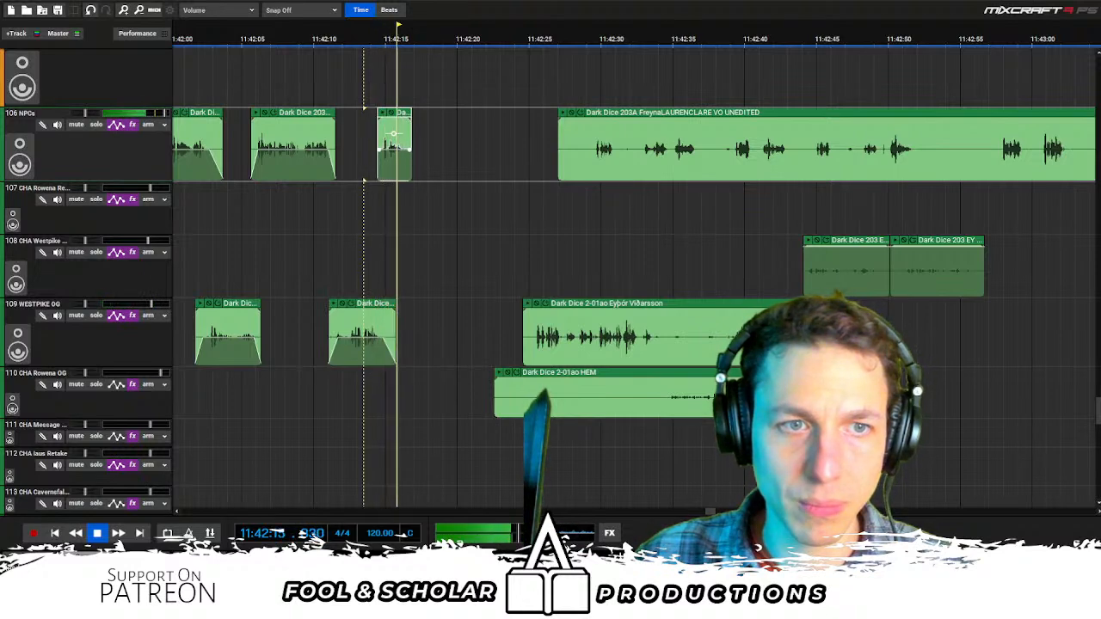
# Bring the remaining Freyna recording forward to start at about 11:42:19 and split it at about 11:42:21
pyautogui.click(594, 231)
pyautogui.moveTo(562, 173); pyautogui.dragTo(418, 174)
pyautogui.click(473, 153)
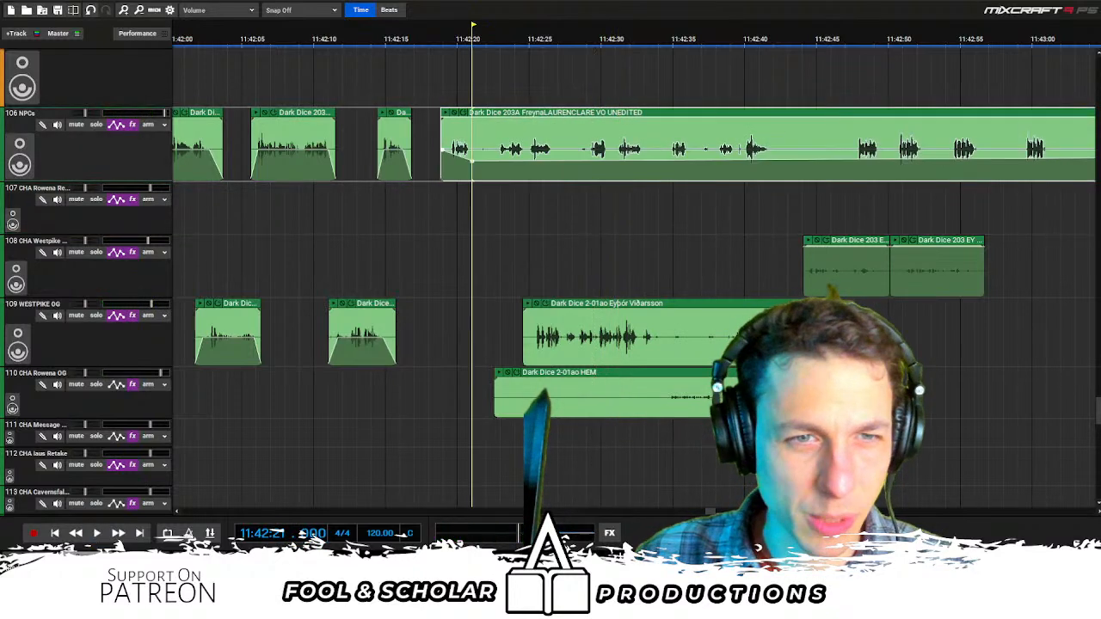
pyautogui.press('s')
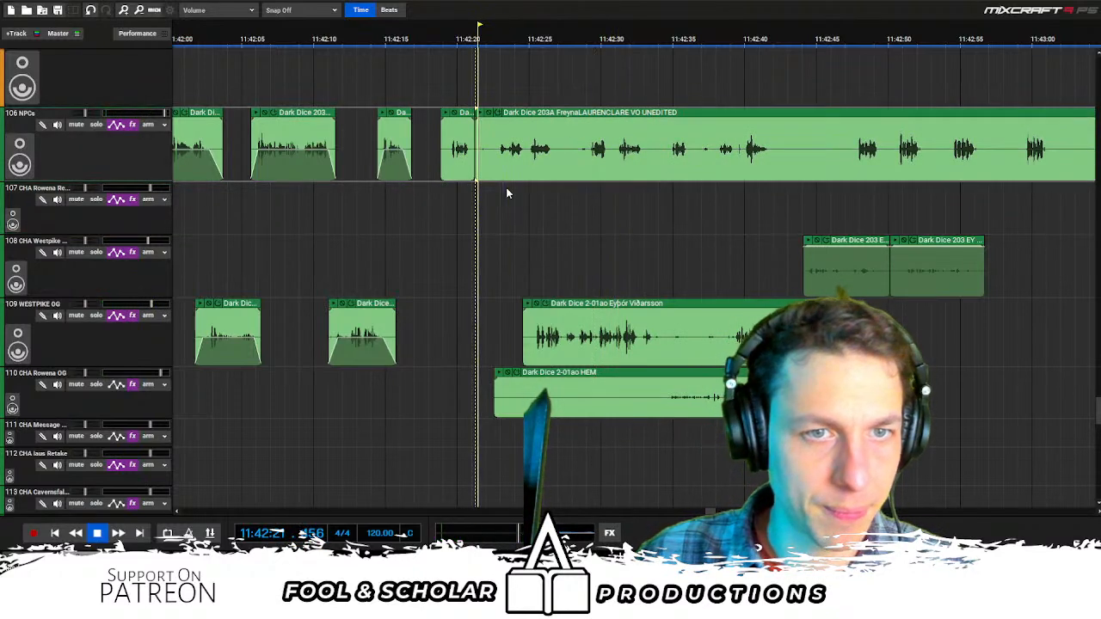
# Compare the short Freyna lines at about 11:42:14 and 11:42:19 by ear and delete the one at 11:42:14
pyautogui.click(507, 194)
pyautogui.click(377, 203)
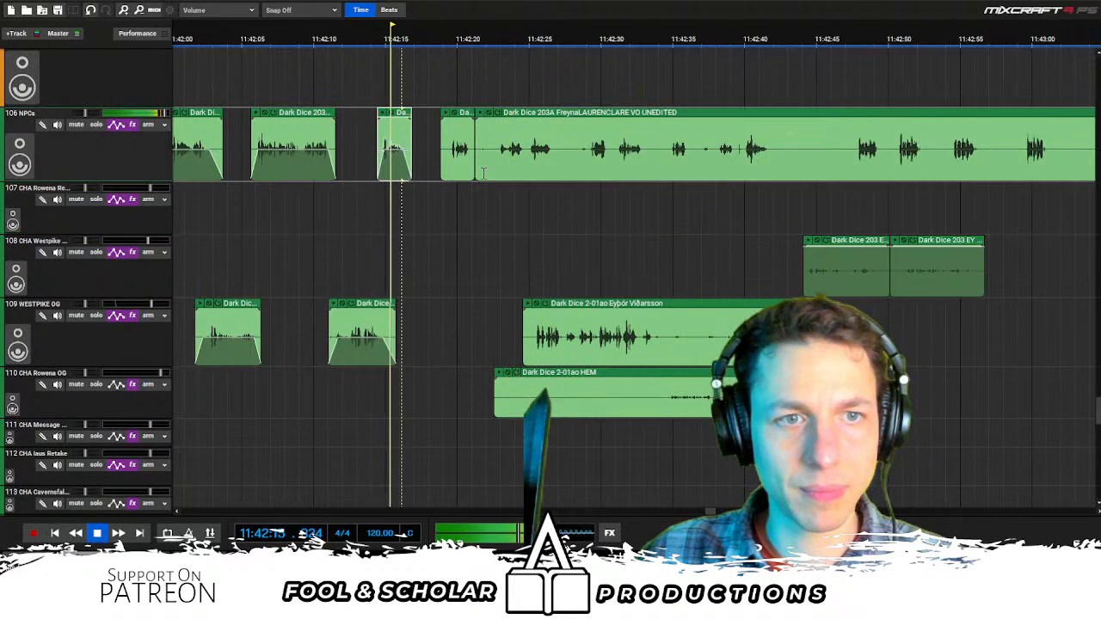
pyautogui.click(449, 192)
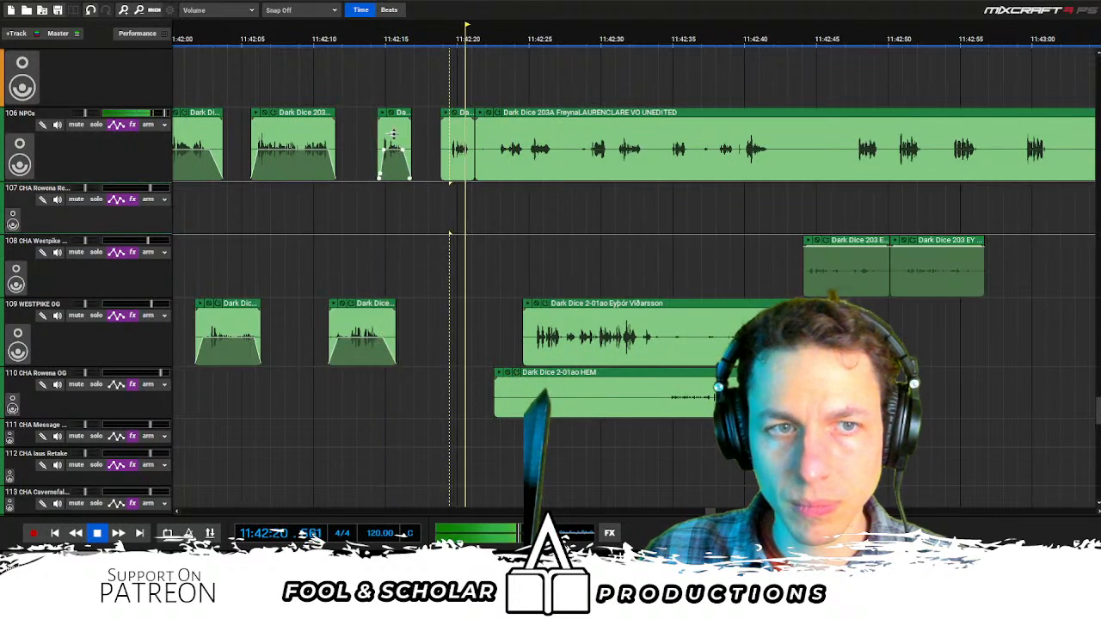
pyautogui.click(405, 133)
pyautogui.press('Delete')
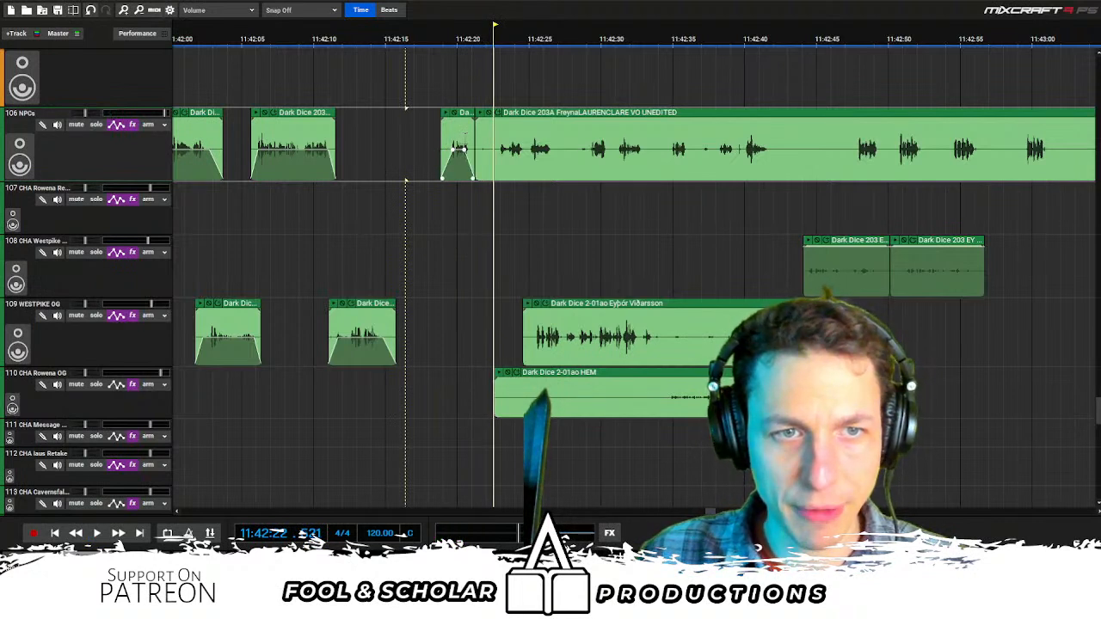
# Move the faded short Freyna line from about 11:42:19 to about 11:42:14 and play it back
pyautogui.click(351, 188)
pyautogui.moveTo(459, 122); pyautogui.dragTo(399, 117)
pyautogui.press('space')
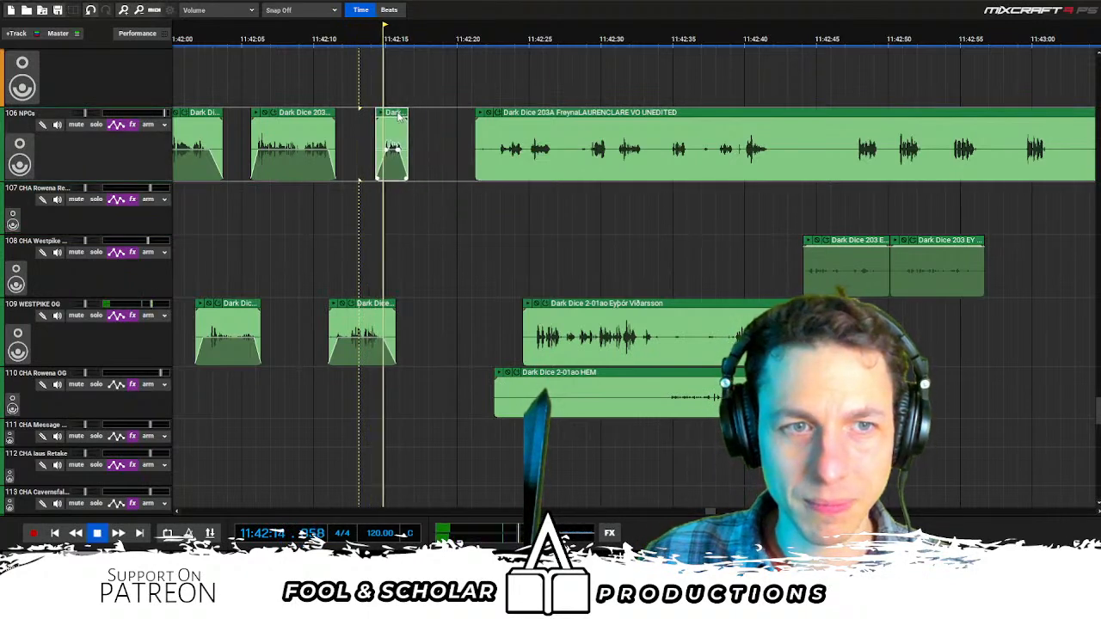
# Move the long Westpike and Rowena clips together so Westpike starts at about 11:42:16, and trim Rowena's start to about 11:42:22.5
pyautogui.moveTo(472, 234); pyautogui.dragTo(585, 441)
pyautogui.moveTo(590, 306)
pyautogui.mouseDown()
pyautogui.moveTo(462, 297)
pyautogui.moveTo(408, 311)
pyautogui.mouseUp()
pyautogui.click(388, 383)
pyautogui.moveTo(371, 379); pyautogui.dragTo(493, 379)
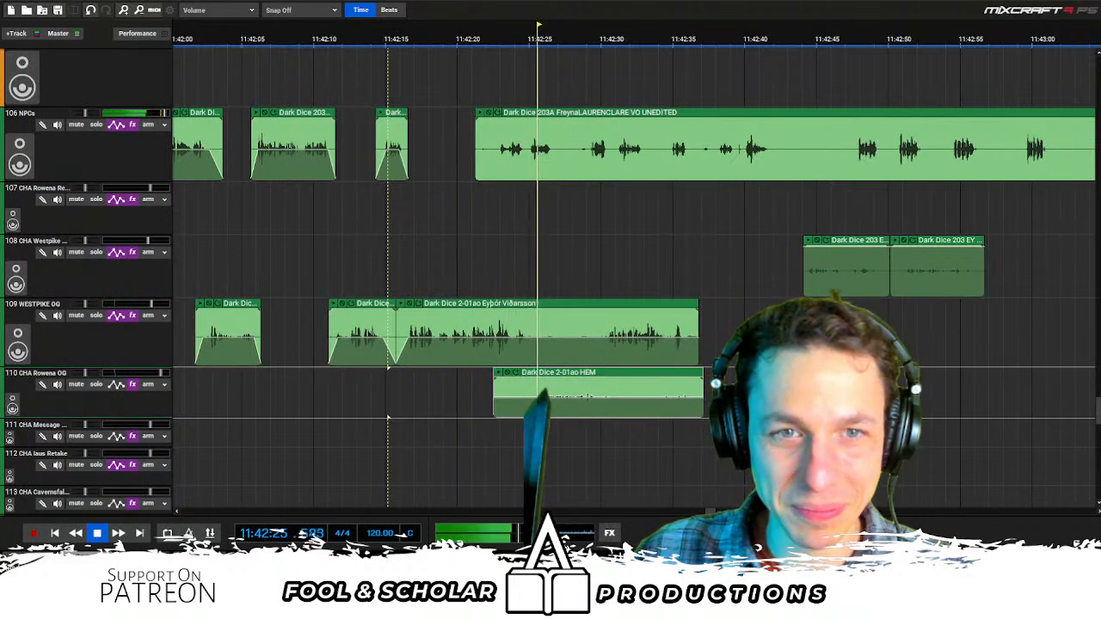
# Move the remaining Freyna recording out of the way to start at about 11:42:47
pyautogui.moveTo(555, 114); pyautogui.dragTo(757, 113)
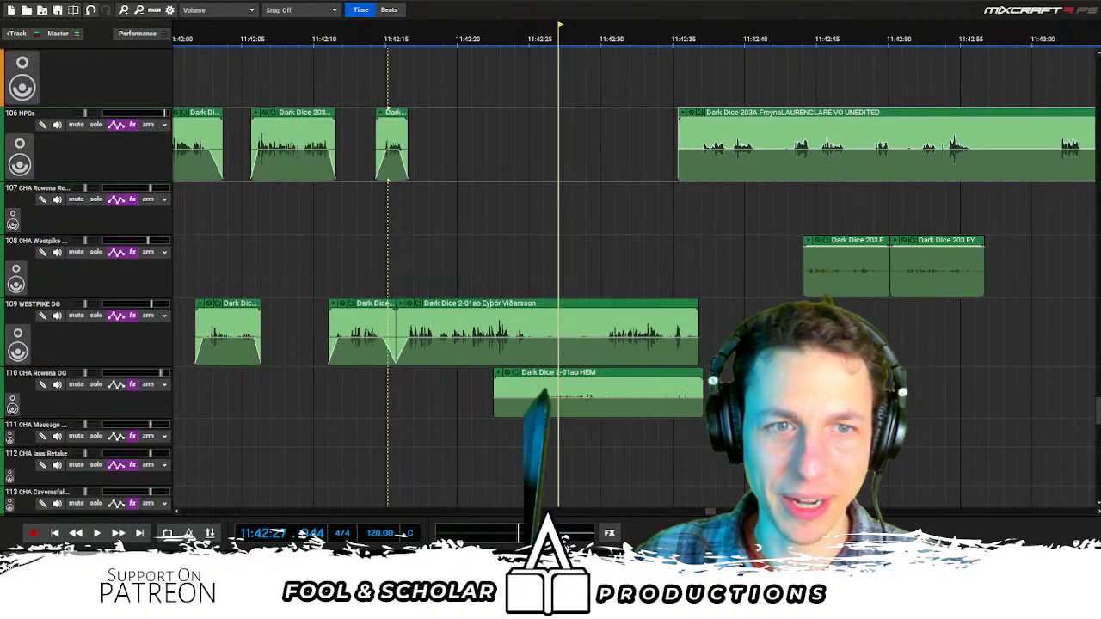
pyautogui.moveTo(691, 116); pyautogui.dragTo(864, 116)
pyautogui.hscroll(3, 395, 259)
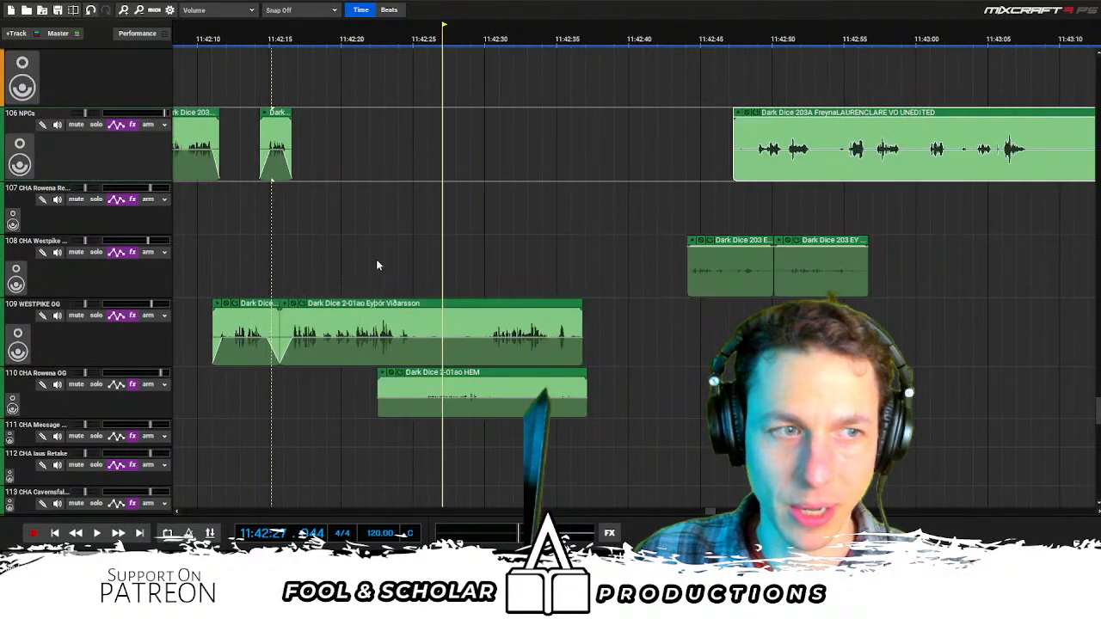
# Play back the long Westpike line, trim the Rowena clip's start to about 11:42:23, and add a short fade-in there
pyautogui.click(271, 282)
pyautogui.press('space')
pyautogui.click(301, 280)
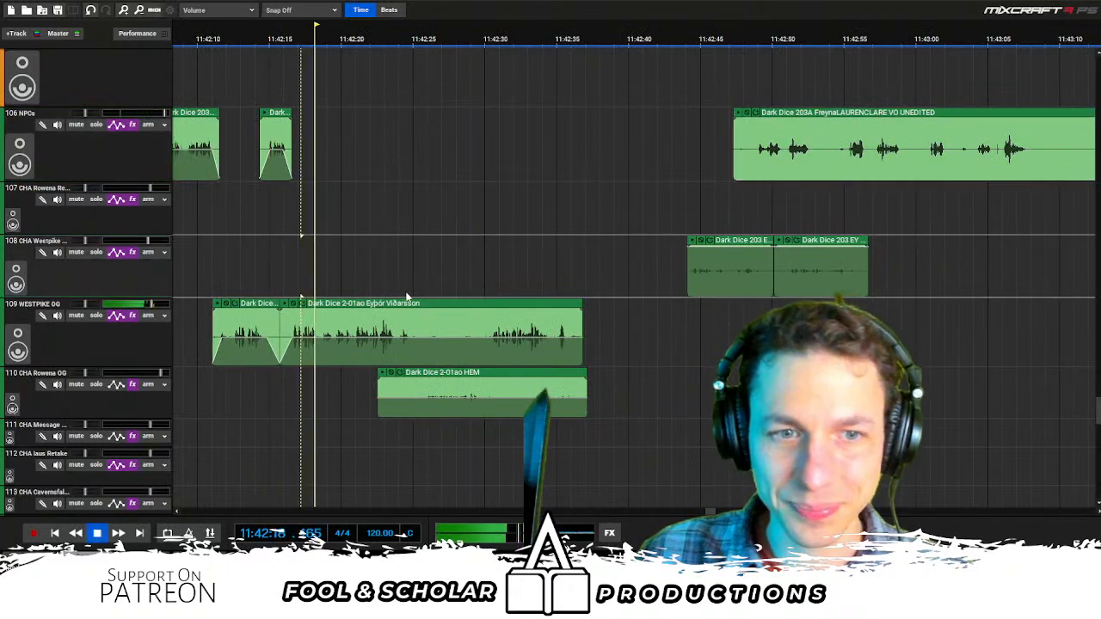
pyautogui.hscroll(1, 471, 318)
pyautogui.scroll(1, 467, 374)
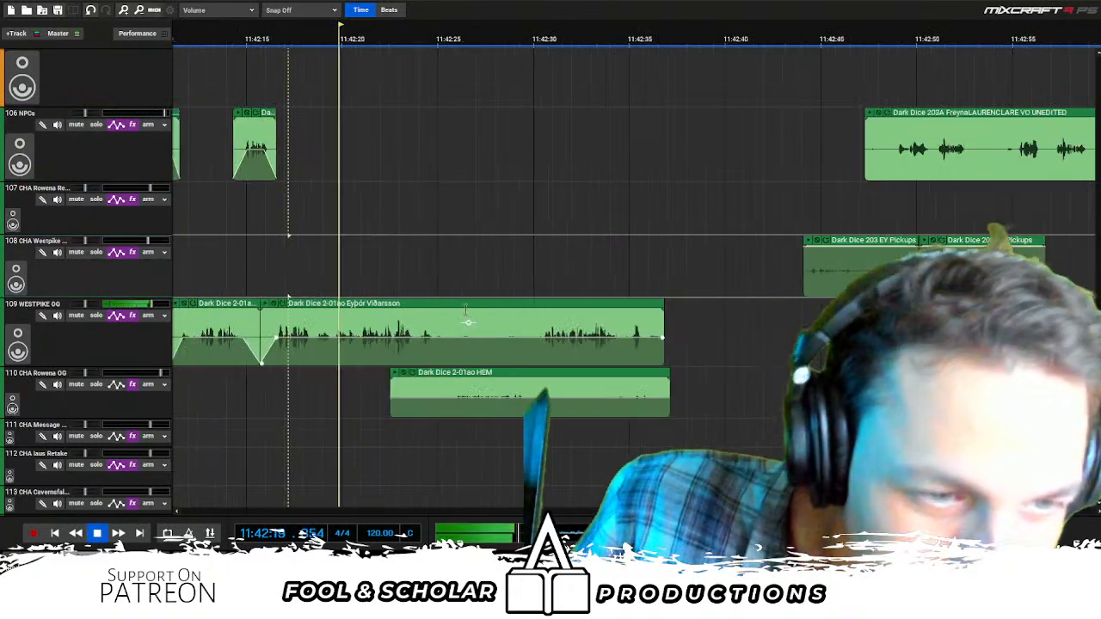
pyautogui.click(455, 398)
pyautogui.moveTo(391, 398); pyautogui.dragTo(391, 416)
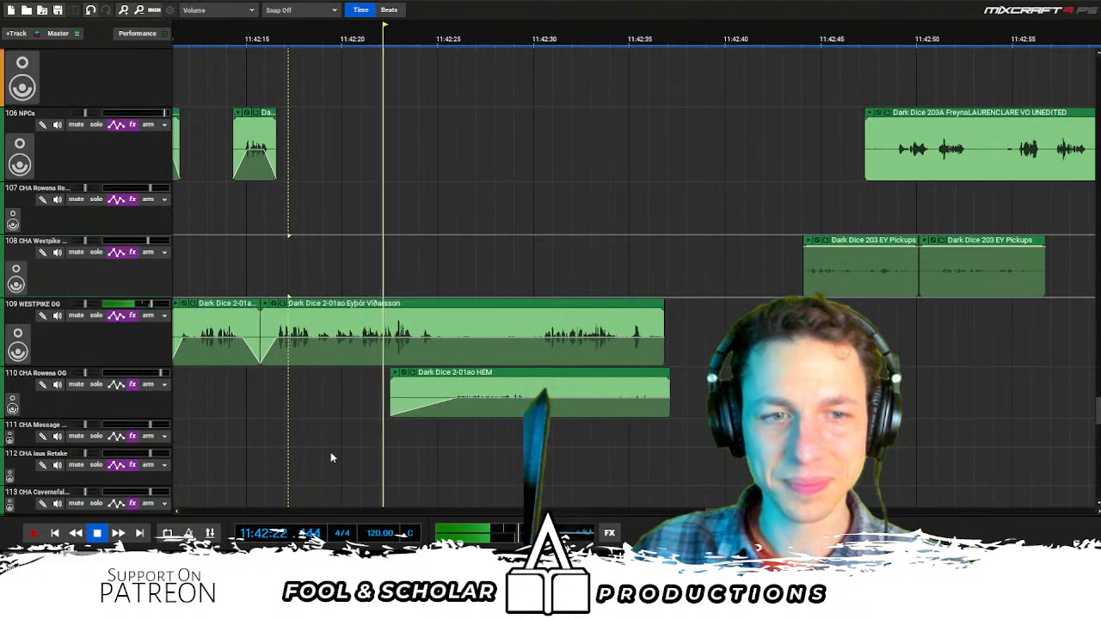
pyautogui.click(416, 413)
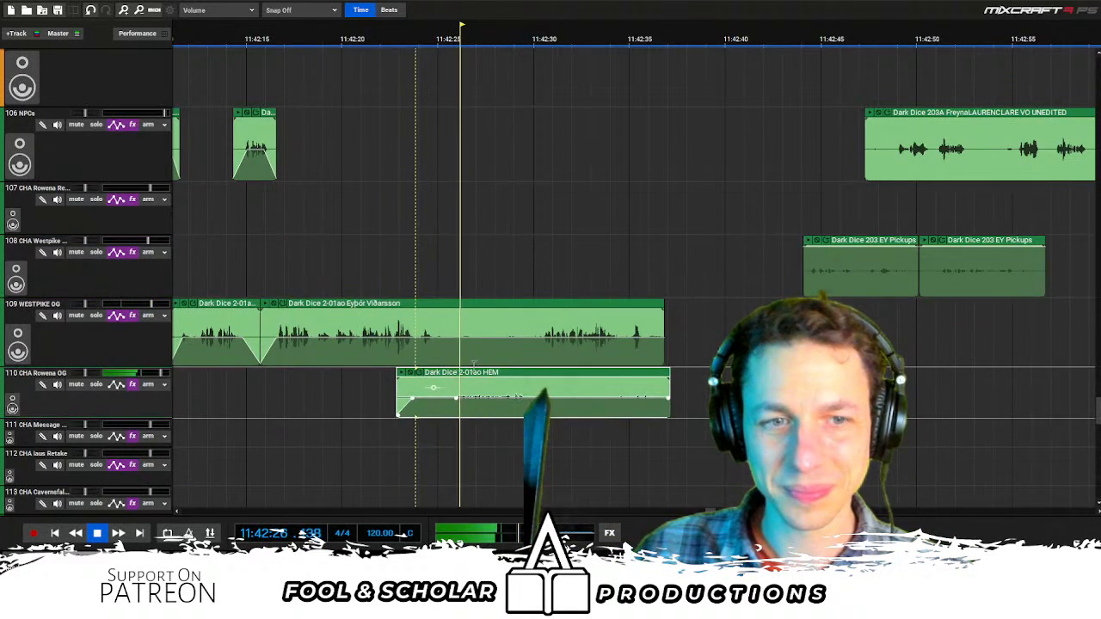
# Split the long Westpike clip in the pause near 11:42:29 and overlap the second part onto the first from about 11:42:28.5
pyautogui.scroll(1, 490, 358)
pyautogui.scroll(1, 490, 358)
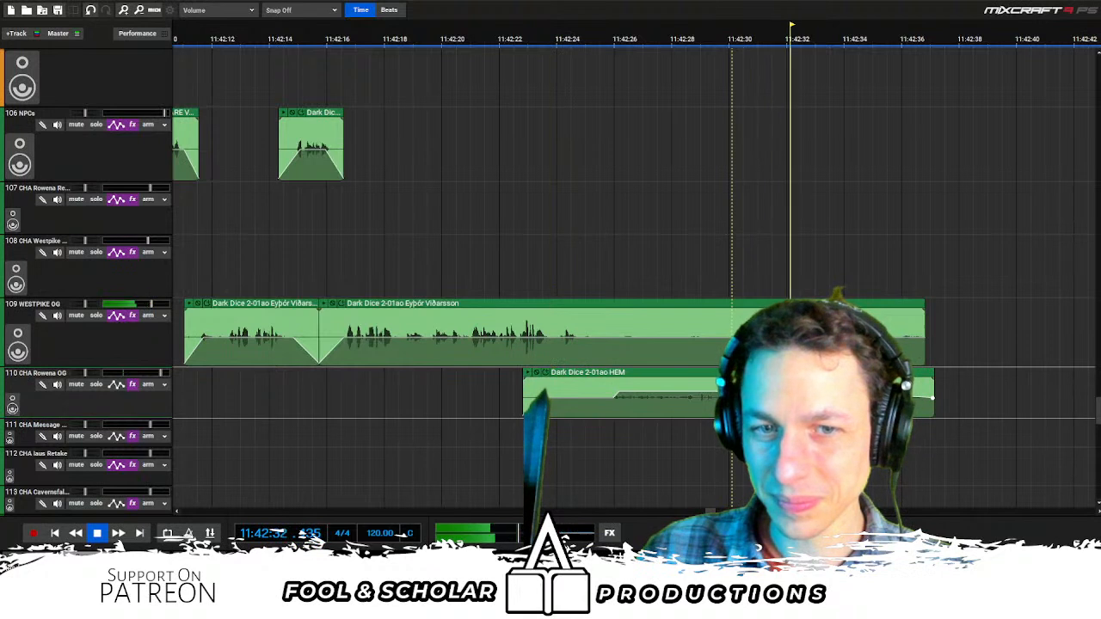
pyautogui.click(712, 307)
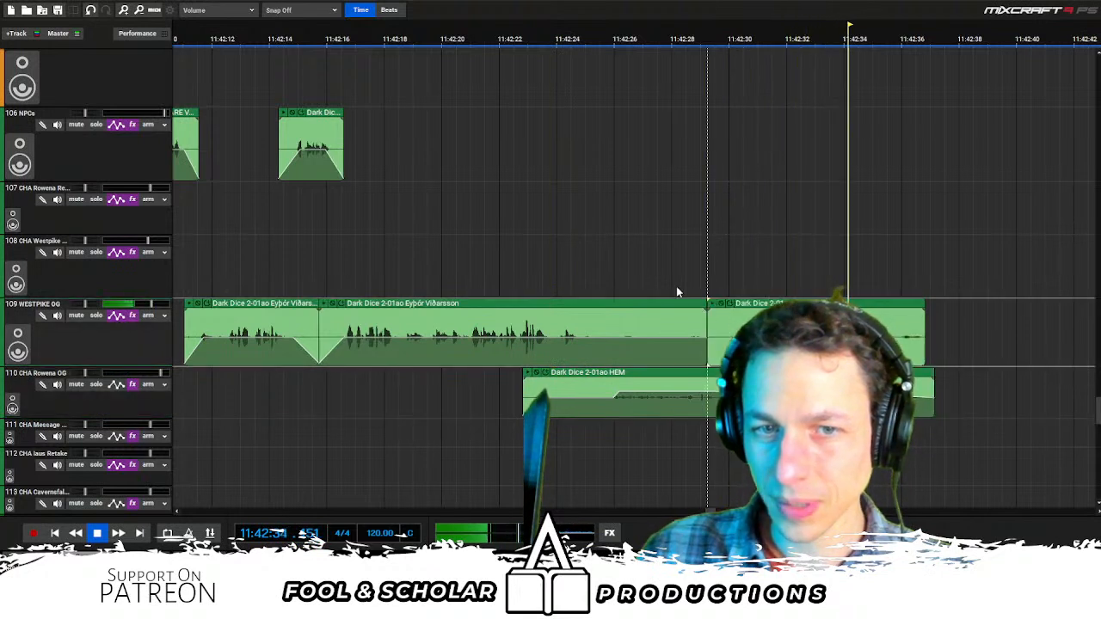
pyautogui.press('space')
pyautogui.press('space')
pyautogui.moveTo(705, 321); pyautogui.dragTo(684, 337)
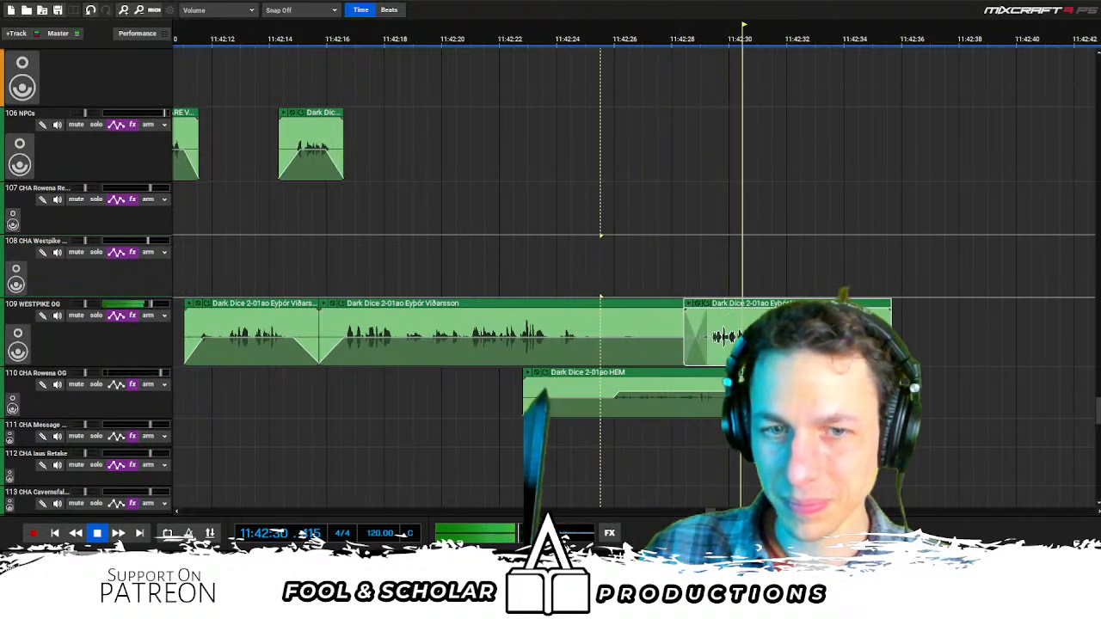
# Split the Rowena clip at about 11:42:30, raise the volume in the middle of its second part, and fade out its end
pyautogui.hscroll(2, 582, 405)
pyautogui.moveTo(747, 335); pyautogui.dragTo(727, 335)
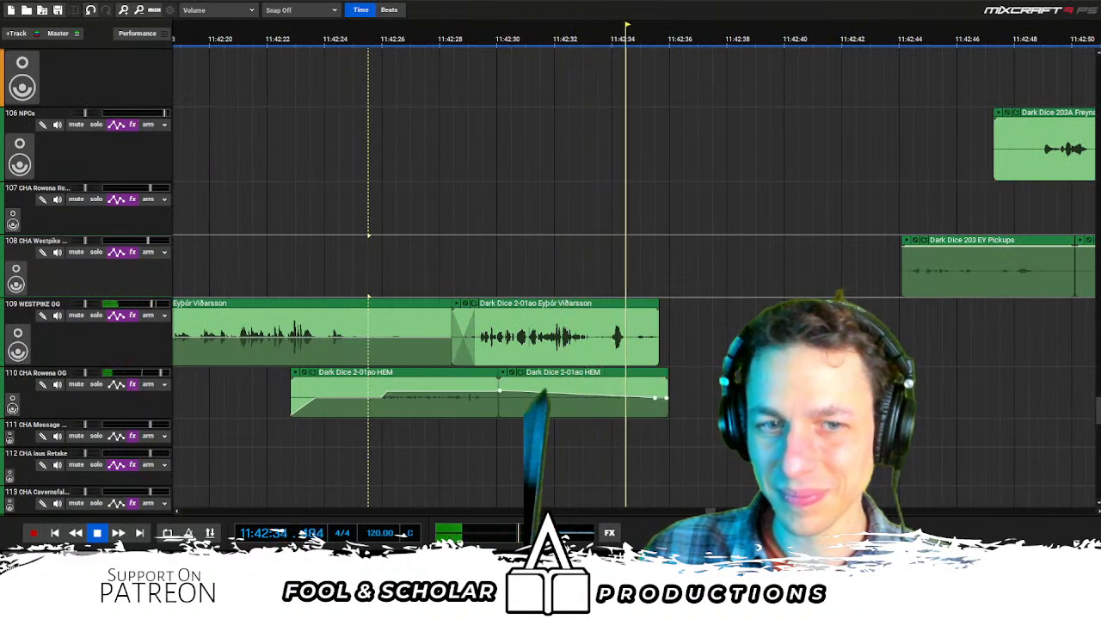
pyautogui.moveTo(590, 395); pyautogui.dragTo(590, 382)
pyautogui.click(656, 395)
pyautogui.moveTo(666, 398); pyautogui.dragTo(667, 416)
pyautogui.press('space')
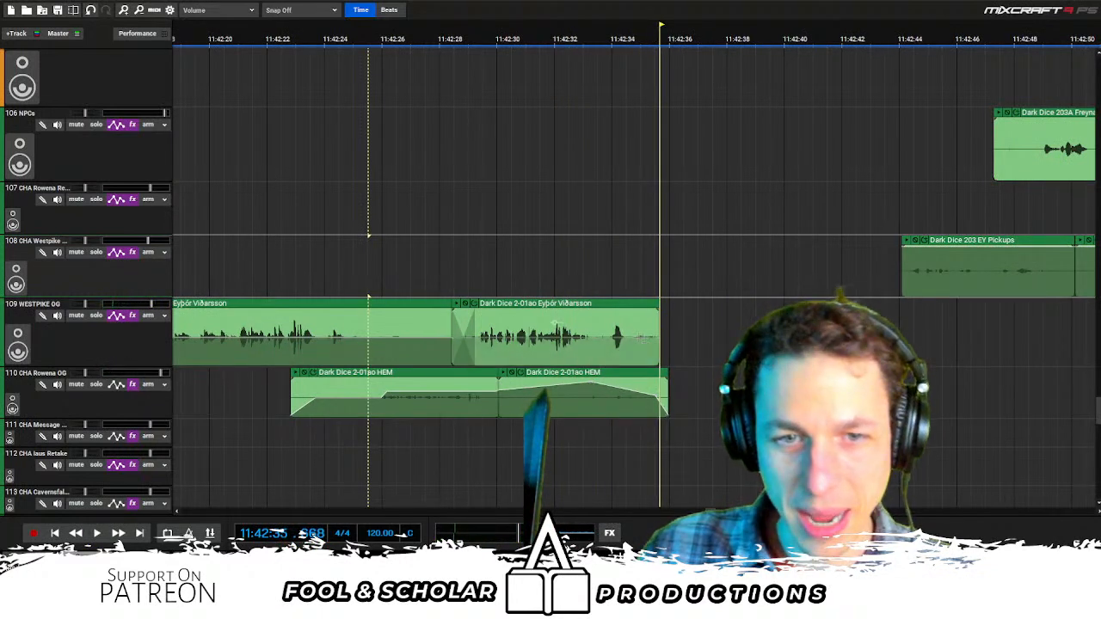
# Fade out the last Westpike clip's end and move both Westpike pickup clips to start at about 11:42:35.5
pyautogui.click(651, 338)
pyautogui.moveTo(657, 338); pyautogui.dragTo(896, 266)
pyautogui.scroll(-1, 680, 427)
pyautogui.hscroll(1, 680, 413)
pyautogui.moveTo(779, 241); pyautogui.dragTo(584, 240)
pyautogui.press('space')
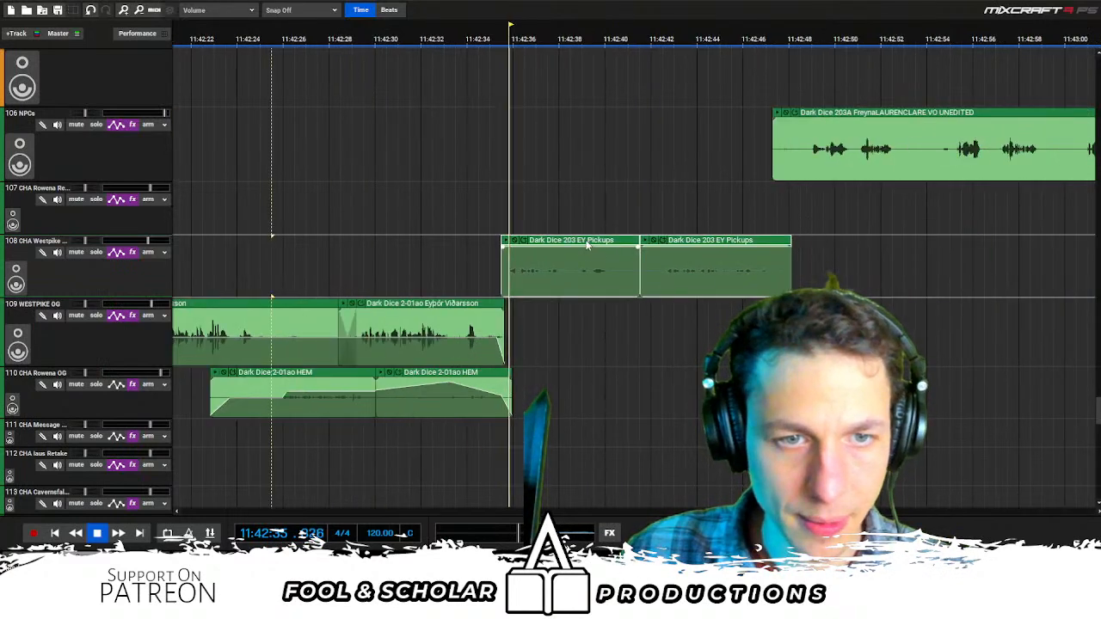
pyautogui.scroll(-1, 679, 277)
pyautogui.press('space')
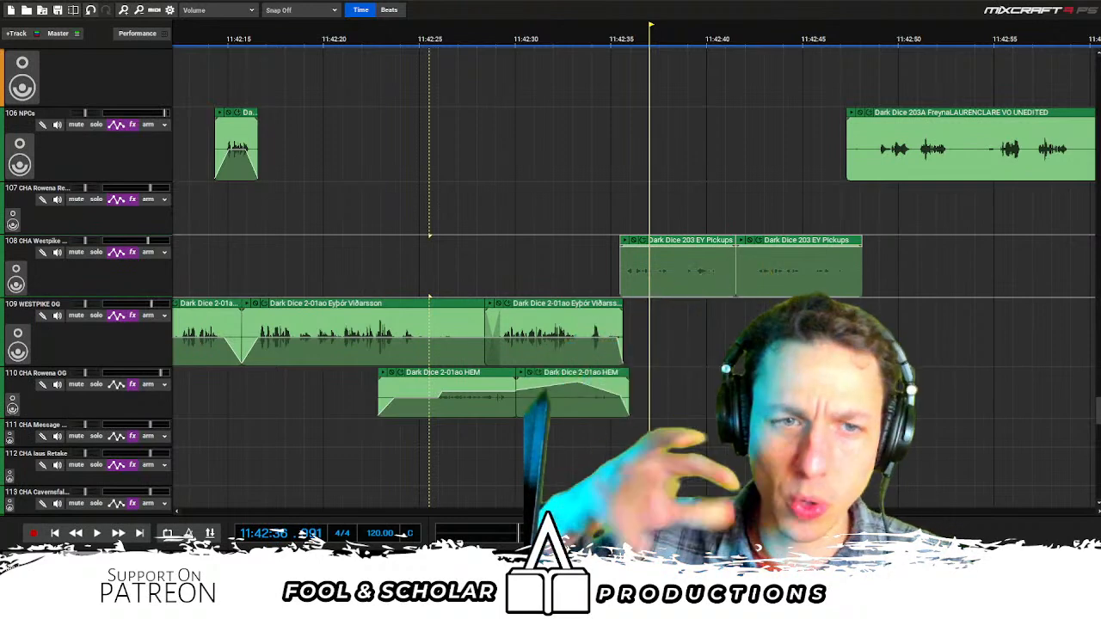
# Shift both Westpike pickup clips slightly earlier to about 11:42:35.2, fade in the first one, and play the transition
pyautogui.click(586, 249)
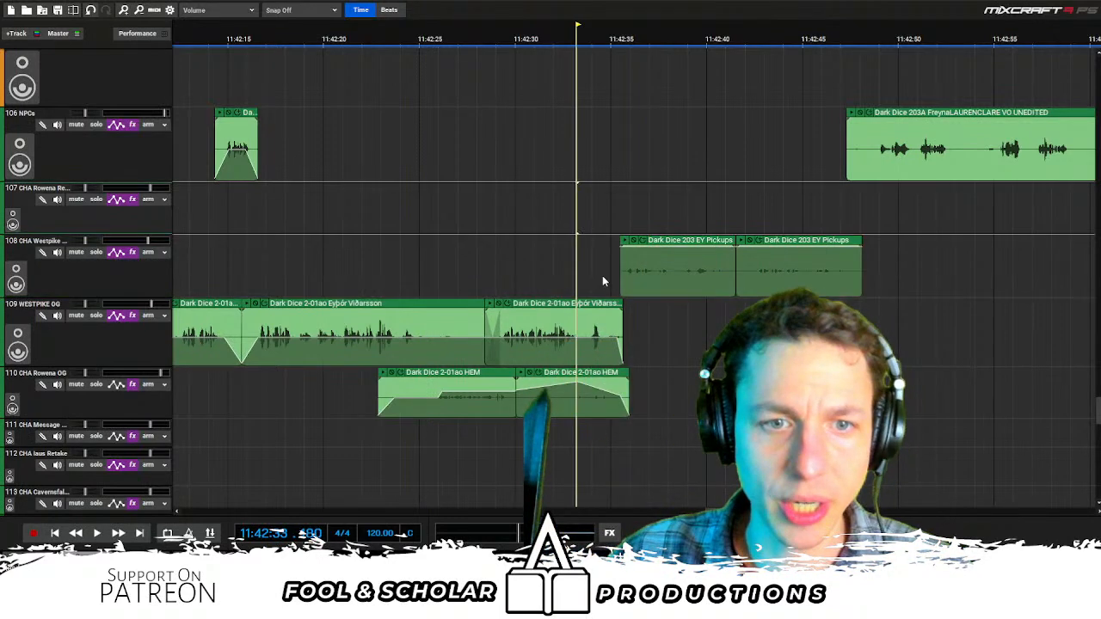
pyautogui.moveTo(669, 344); pyautogui.dragTo(809, 230)
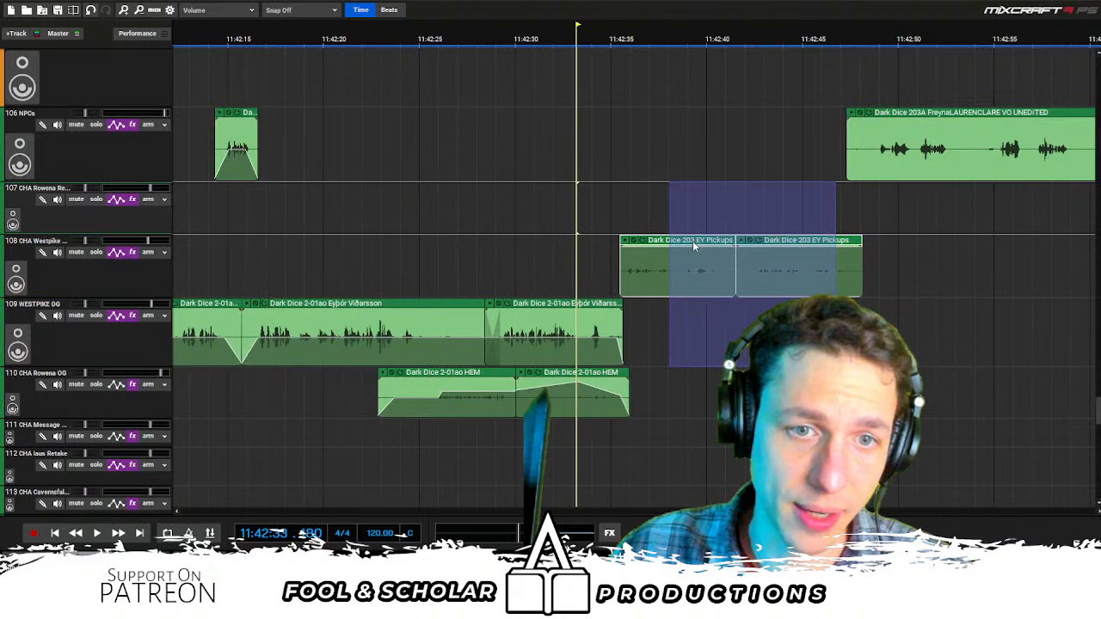
pyautogui.moveTo(694, 246); pyautogui.dragTo(688, 246)
pyautogui.press('space')
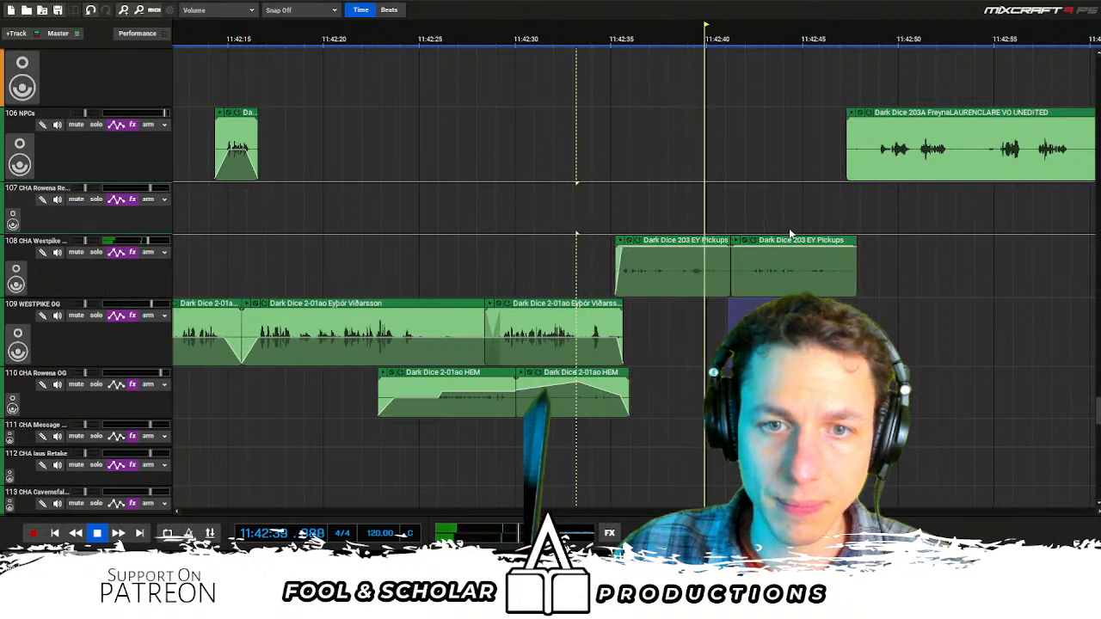
# Trim the second Westpike pickup's start to about 11:42:42 and compare the two pickups by ear
pyautogui.click(752, 219)
pyautogui.moveTo(730, 275); pyautogui.dragTo(747, 275)
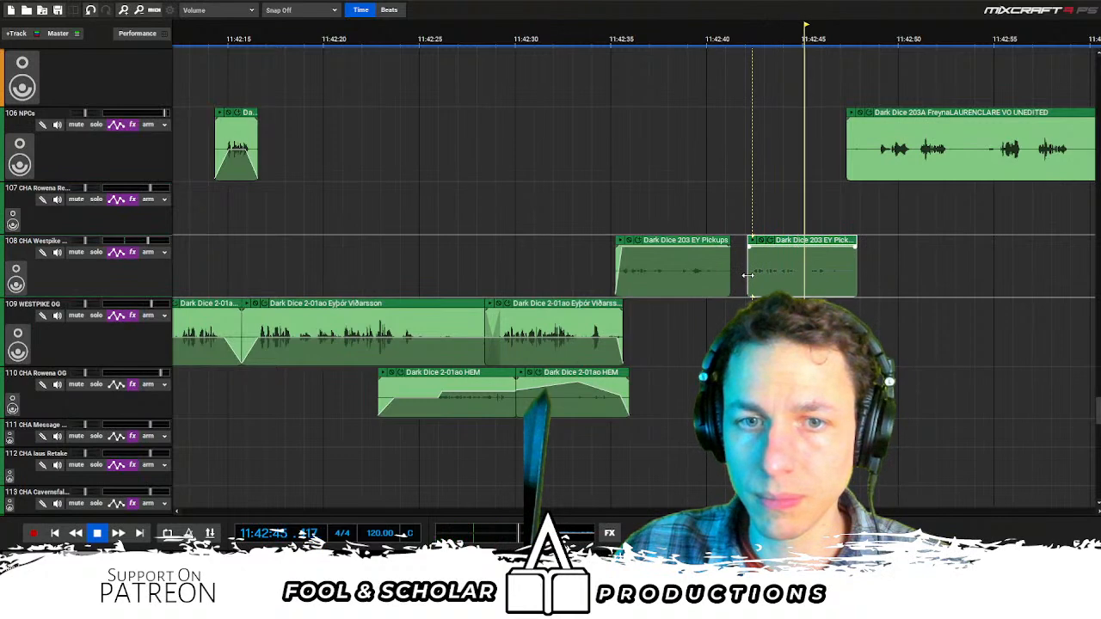
pyautogui.click(644, 320)
pyautogui.click(626, 221)
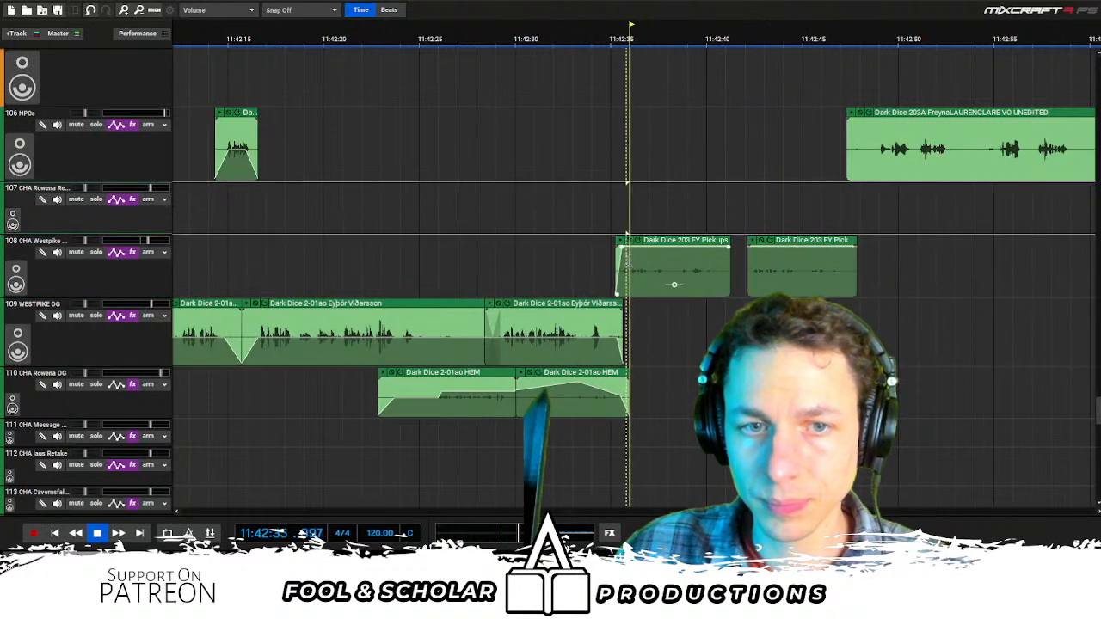
# Delete the first Westpike pickup and put the second in its place at about 11:42:35.5, with fades at both ends
pyautogui.click(617, 224)
pyautogui.click(664, 242)
pyautogui.press('Delete')
pyautogui.click(581, 318)
pyautogui.moveTo(759, 243); pyautogui.dragTo(631, 247)
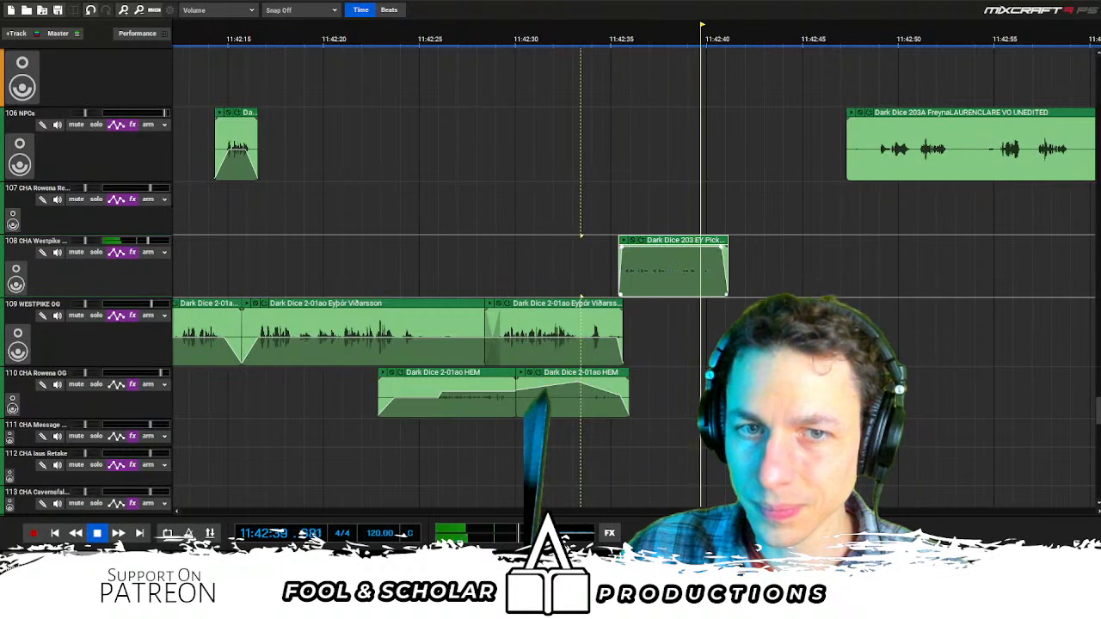
# Move the Freyna recording to start at about 11:42:39, fade in its start, and split it at about 11:42:45.5
pyautogui.moveTo(899, 113); pyautogui.dragTo(790, 112)
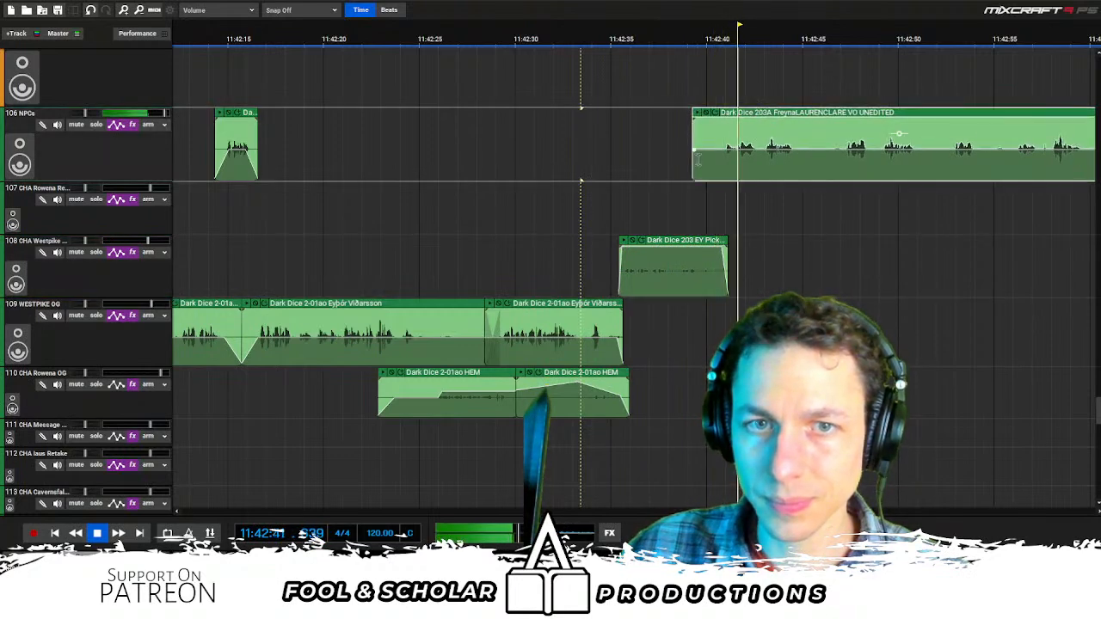
pyautogui.hscroll(1, 734, 195)
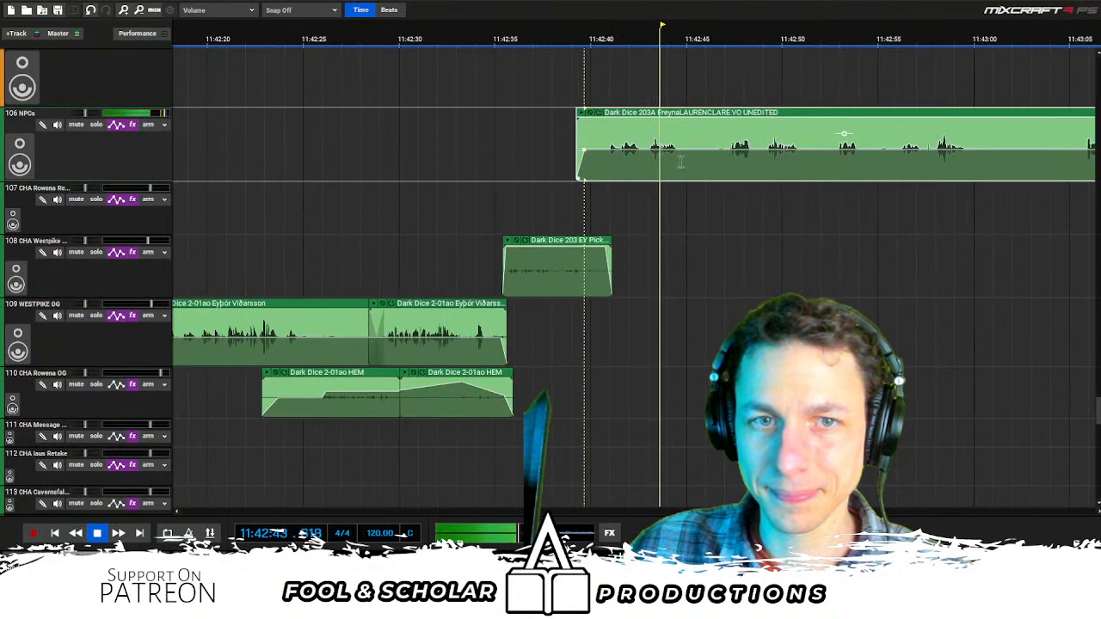
pyautogui.press('s')
pyautogui.click(714, 197)
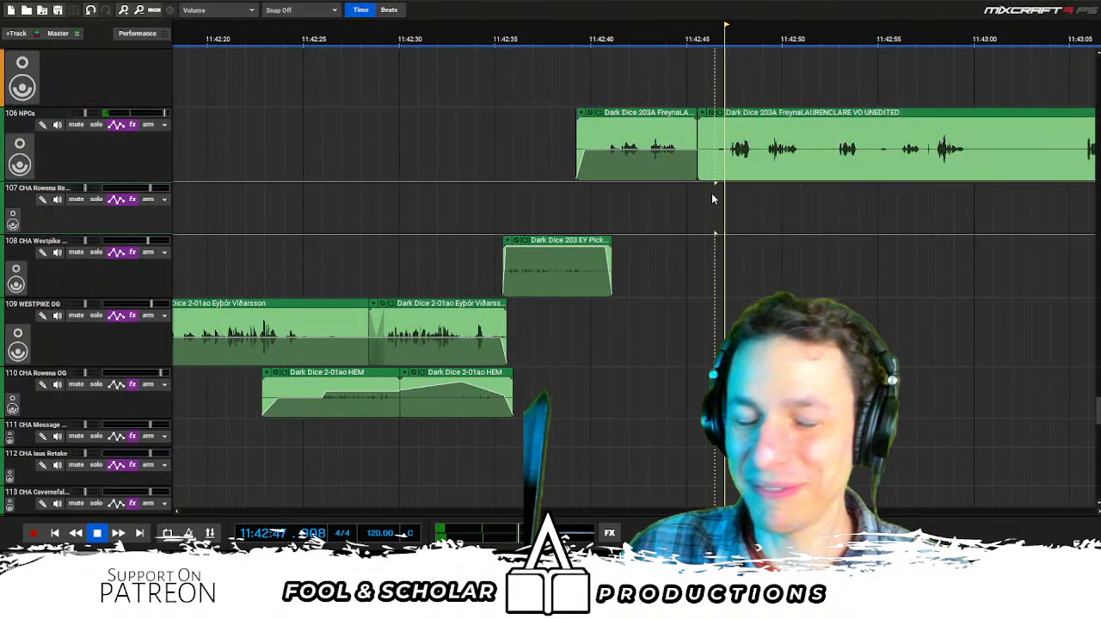
# Audition the other Freyna takes and cut them by trimming the remaining recording's start to about 11:43:05; fade out the kept line
pyautogui.hscroll(1, 711, 186)
pyautogui.click(657, 206)
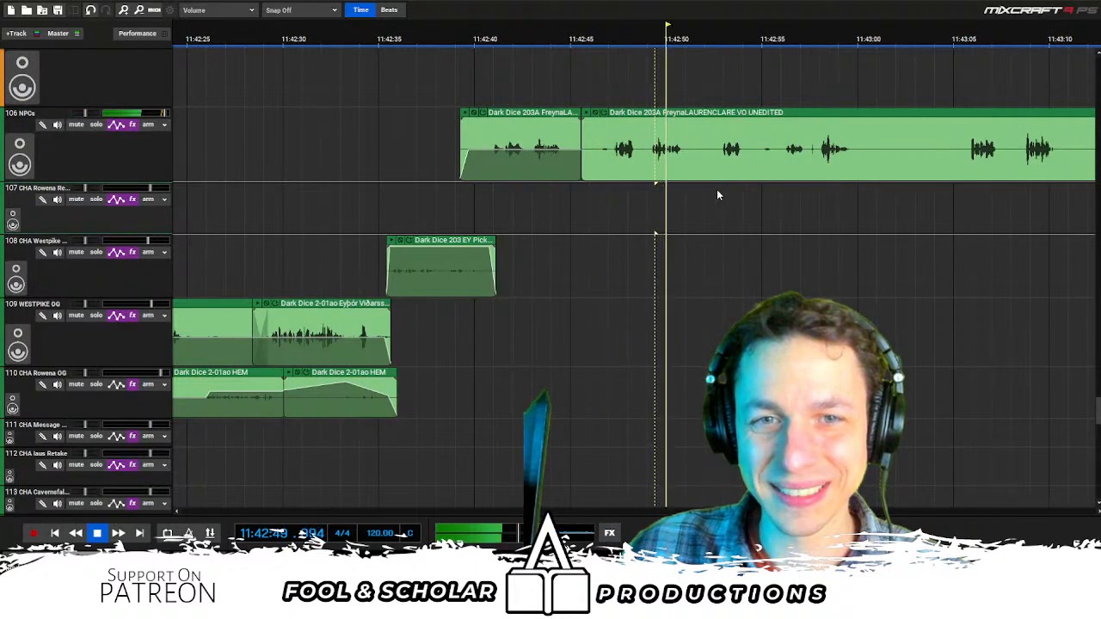
pyautogui.click(718, 195)
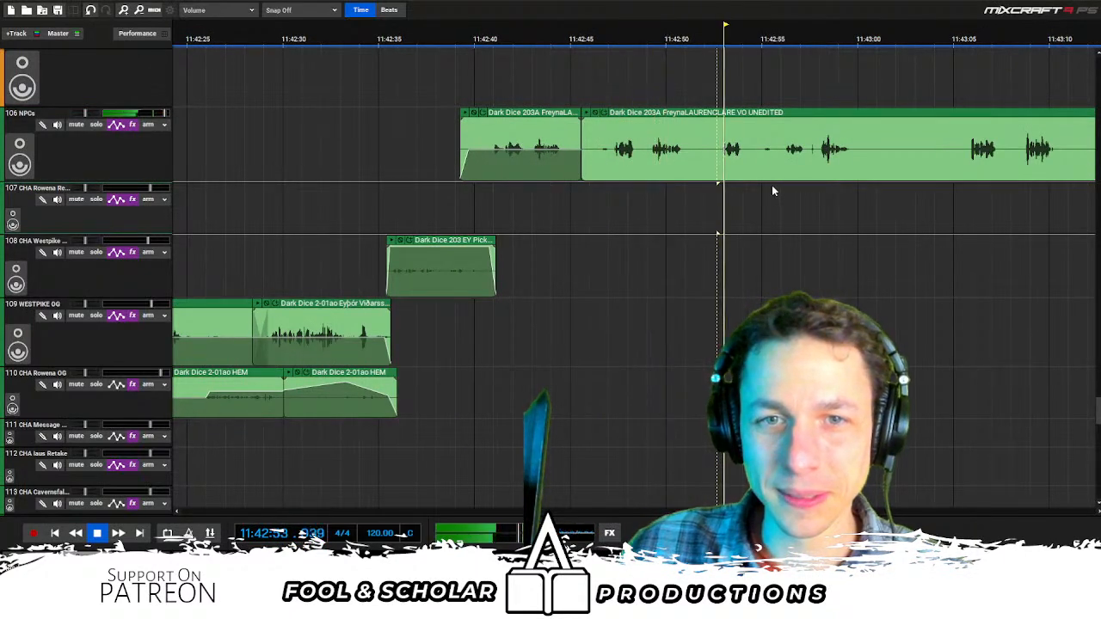
pyautogui.click(967, 189)
pyautogui.click(526, 208)
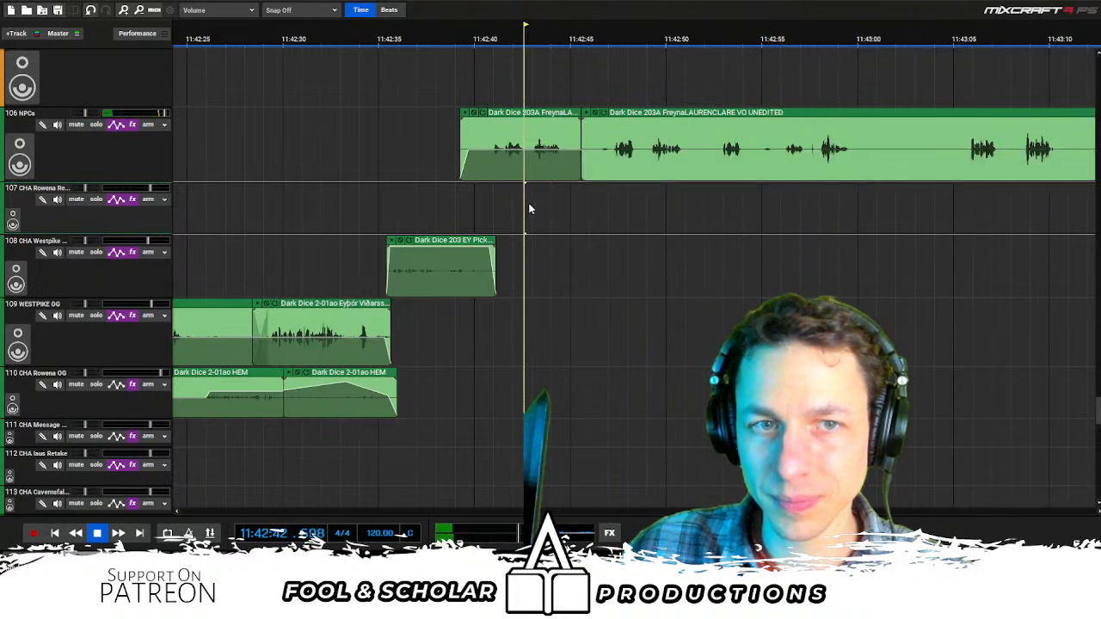
pyautogui.click(816, 186)
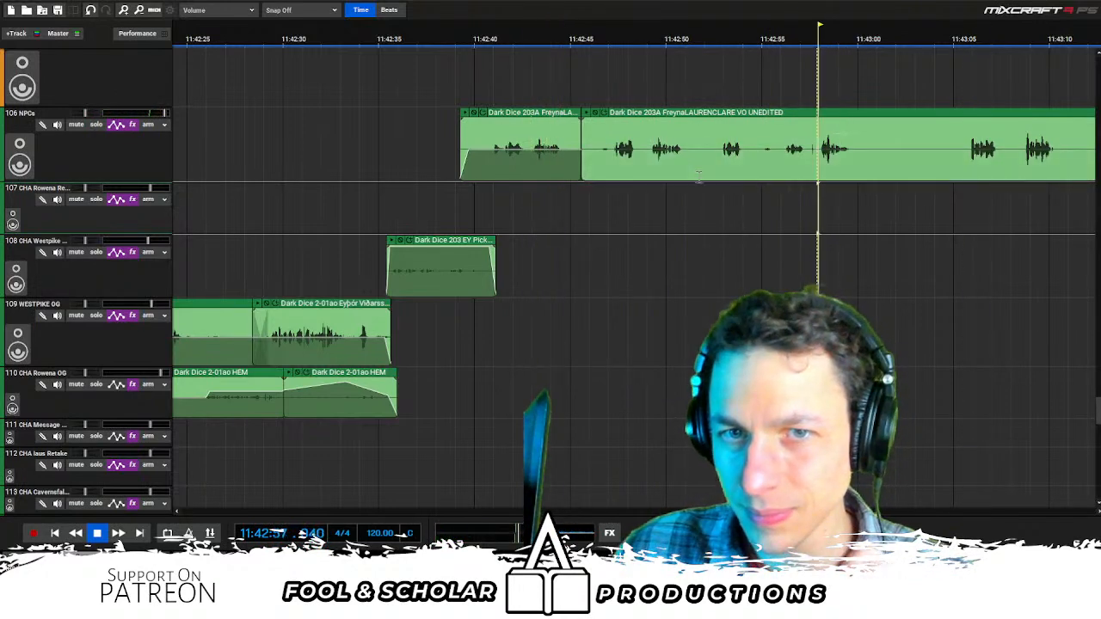
pyautogui.moveTo(599, 178); pyautogui.dragTo(970, 178)
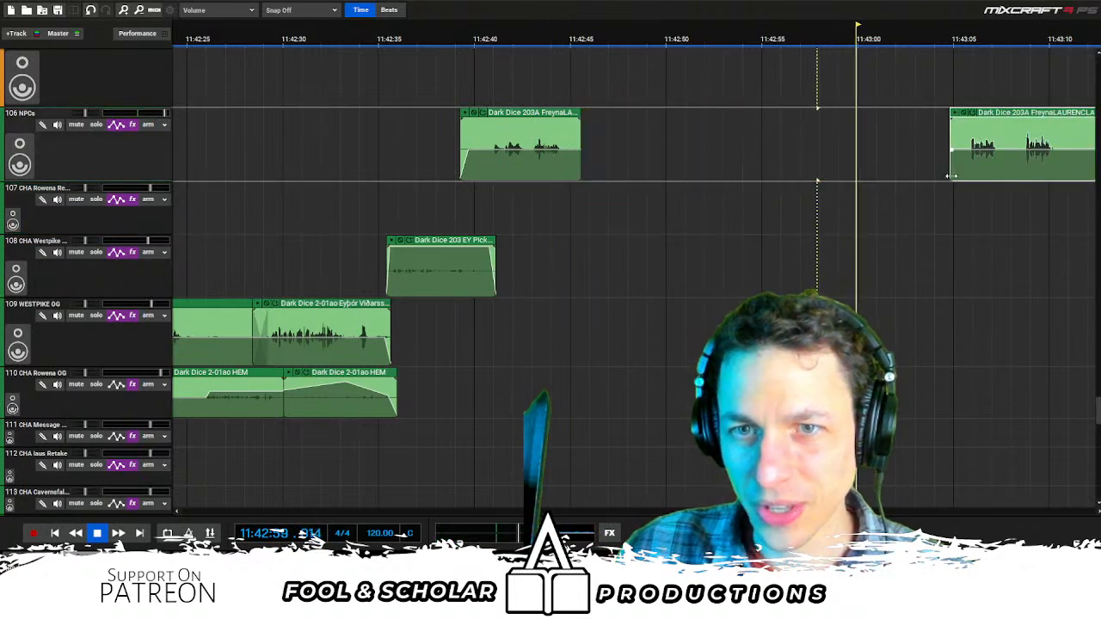
pyautogui.press('space')
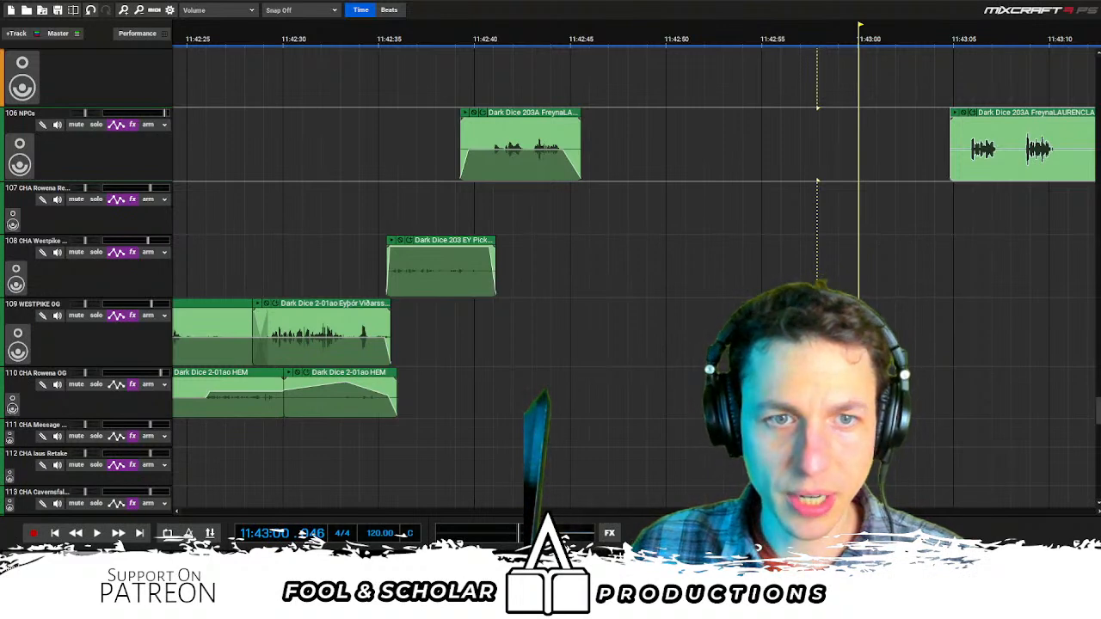
# Play the Westpike pickup into the Freyna line, try moving the Freyna line later to about 11:42:40.5, and undo the move
pyautogui.scroll(-3, 550, 215)
pyautogui.click(442, 201)
pyautogui.press('space')
pyautogui.moveTo(482, 137); pyautogui.dragTo(554, 242)
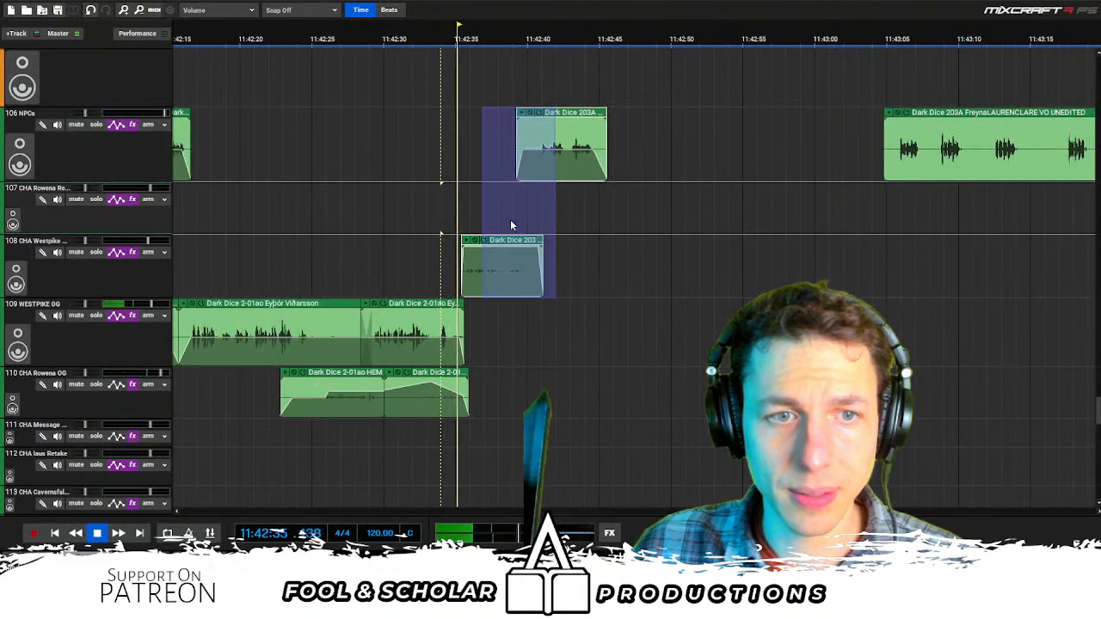
pyautogui.hscroll(1, 535, 201)
pyautogui.moveTo(522, 202); pyautogui.dragTo(597, 203)
pyautogui.moveTo(440, 118); pyautogui.dragTo(463, 115)
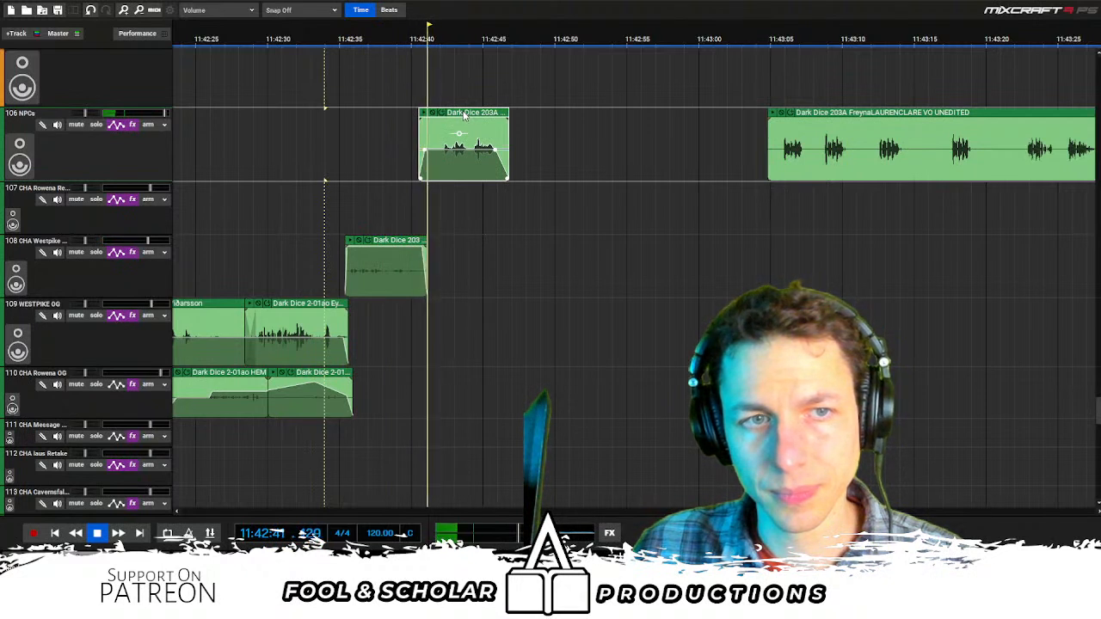
pyautogui.hotkey('ctrl', 'z')
# Adjust the short Freyna line to start at about 11:42:39, overlapping the Westpike pickup's end, checking the timing by playback
pyautogui.click(383, 111)
pyautogui.moveTo(462, 110); pyautogui.dragTo(455, 116)
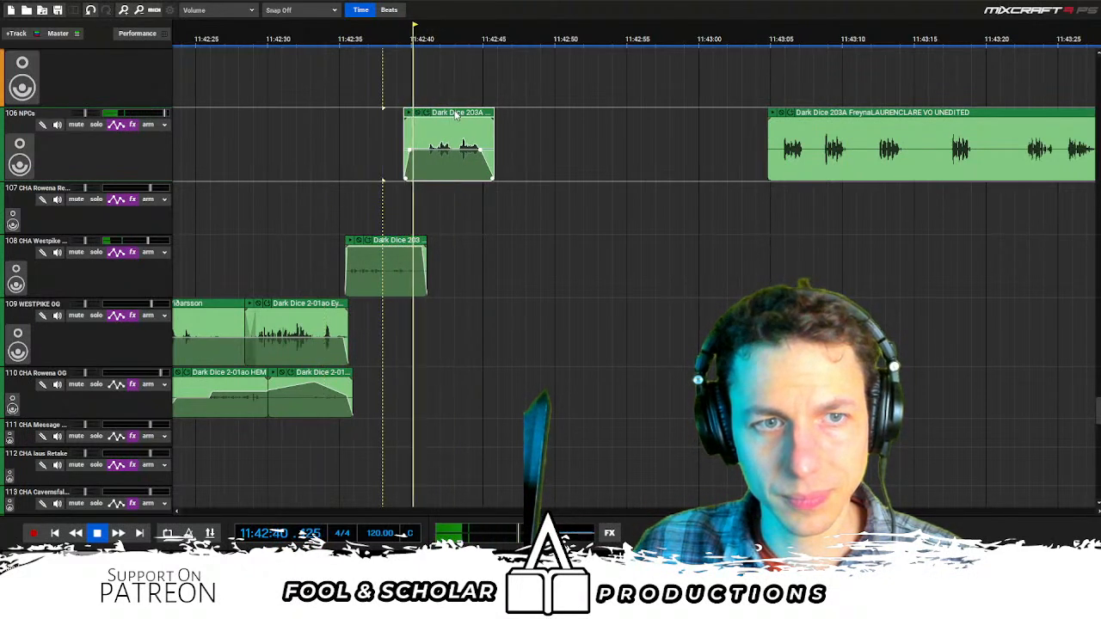
pyautogui.hscroll(3, 395, 126)
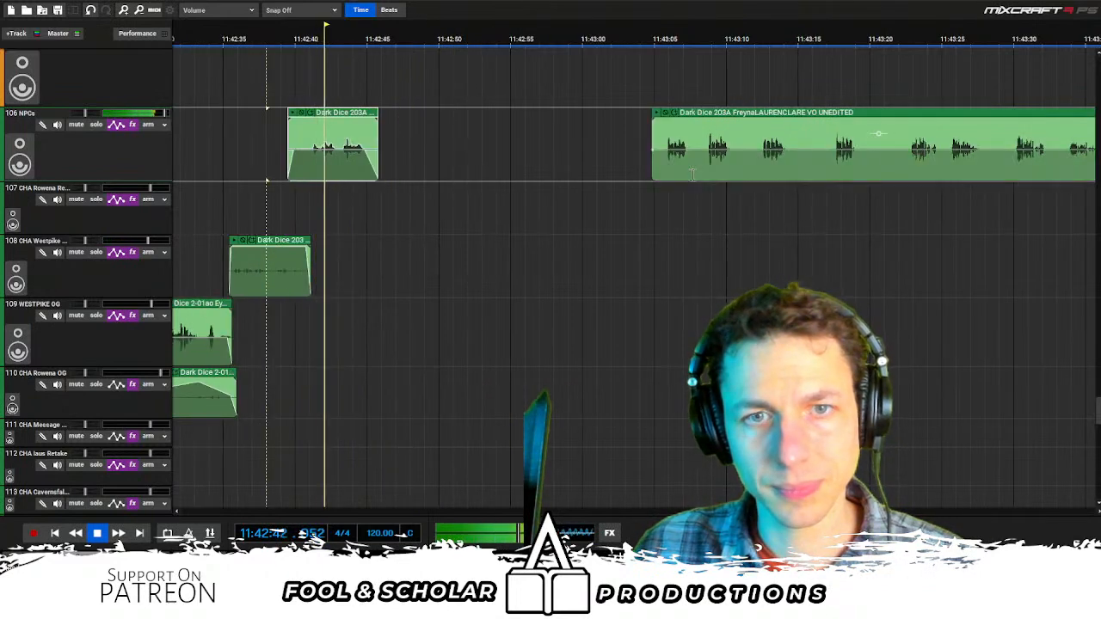
pyautogui.scroll(-2, 395, 125)
pyautogui.press('space')
pyautogui.press('space')
pyautogui.moveTo(457, 112); pyautogui.dragTo(455, 115)
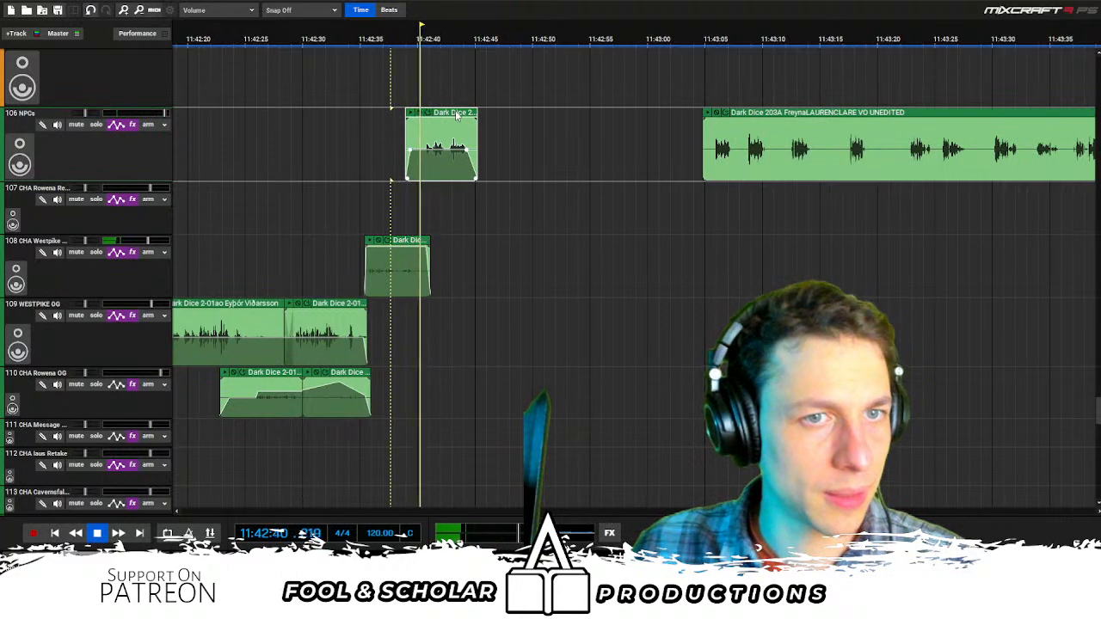
# Move the NPCs 2 track down so it sits directly above the NPCs track
pyautogui.hscroll(5, 568, 163)
pyautogui.moveTo(577, 164); pyautogui.dragTo(588, 163)
pyautogui.scroll(3, 588, 163)
pyautogui.press('space')
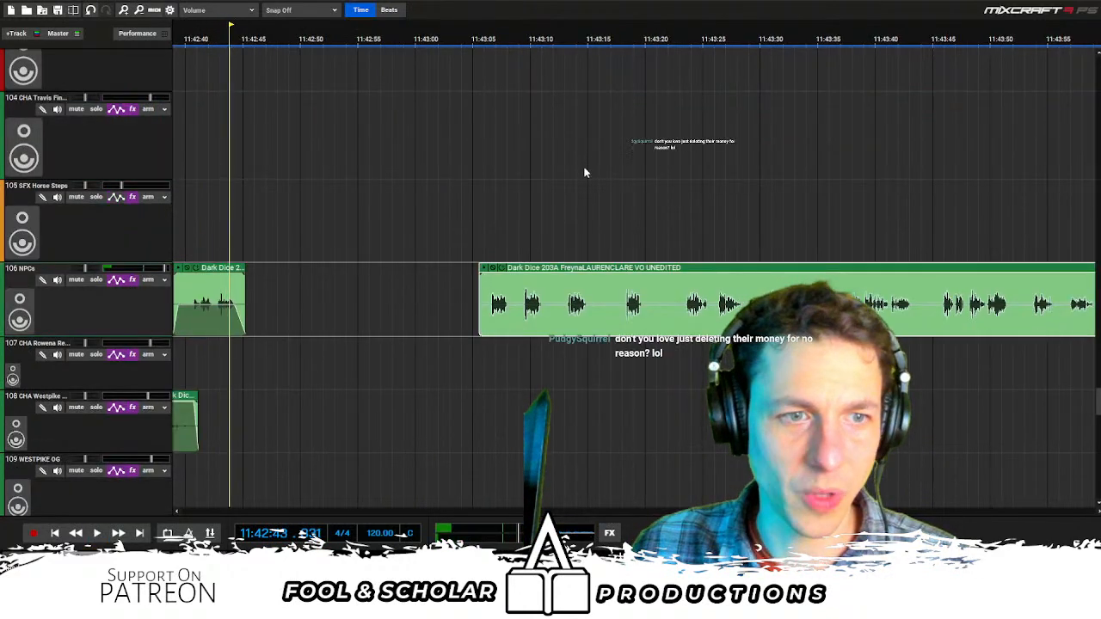
pyautogui.scroll(-2, 584, 177)
pyautogui.scroll(-1, 584, 240)
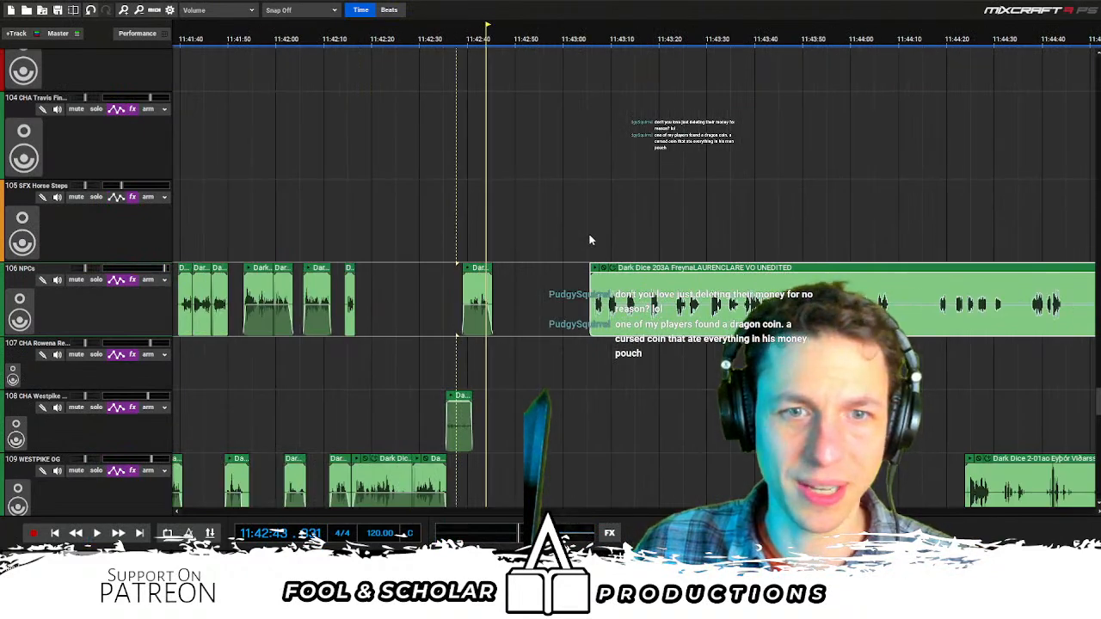
pyautogui.hscroll(10, 594, 239)
pyautogui.scroll(5, 658, 239)
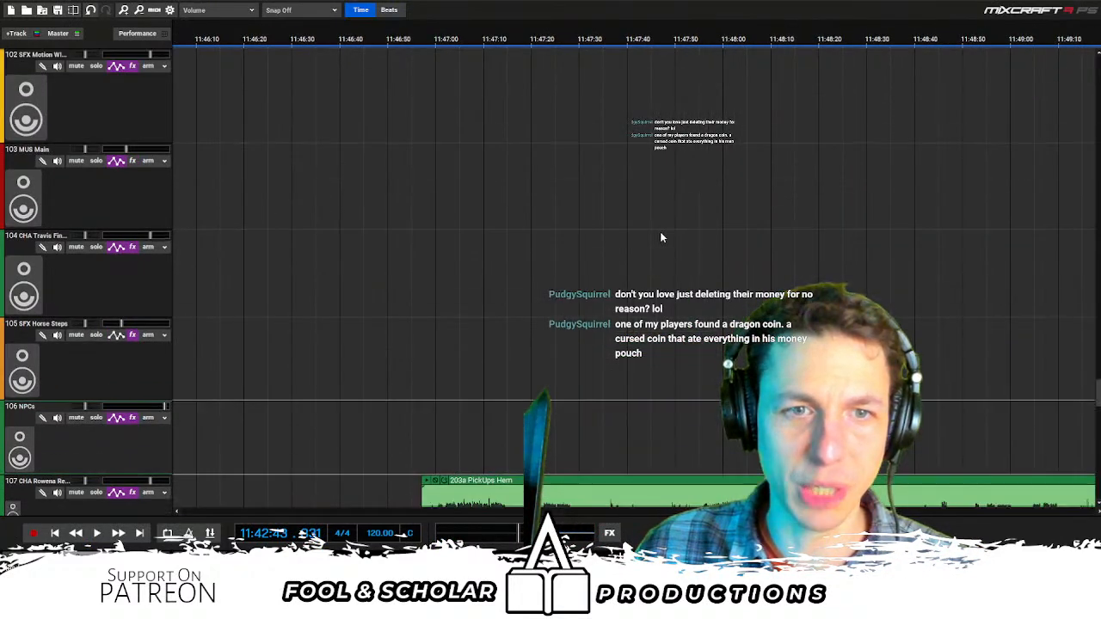
pyautogui.scroll(-4, 657, 232)
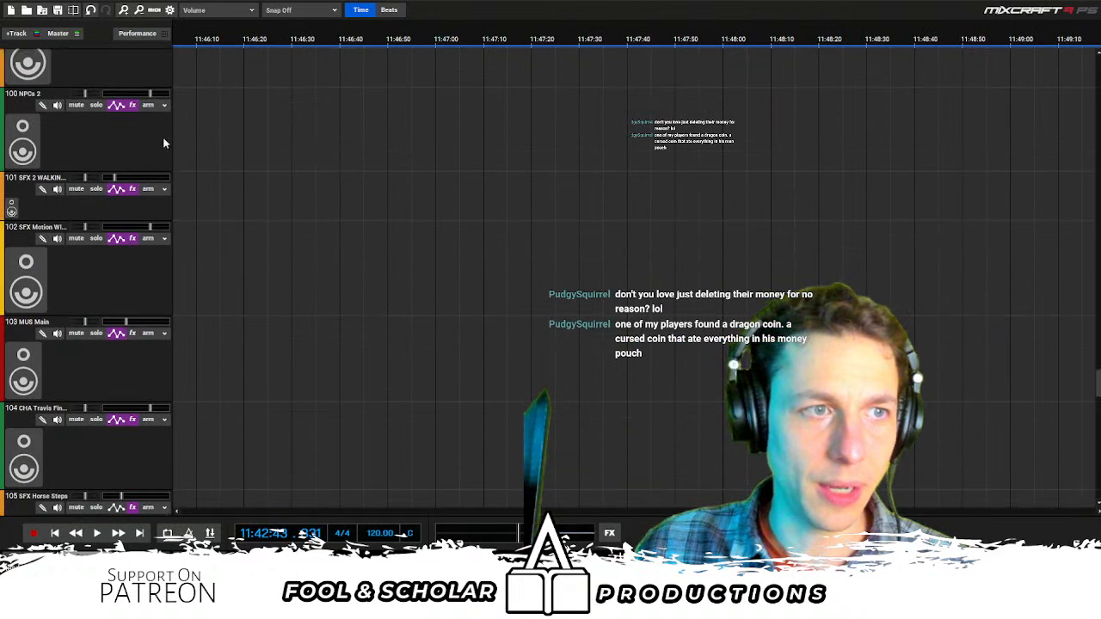
pyautogui.moveTo(258, 404); pyautogui.dragTo(269, 360)
# Cut the Drunken Storyteller recording ending near 12:24:00 on the NPCs 2 track and paste it at about 11:42:49.5
pyautogui.scroll(-1, 615, 363)
pyautogui.hscroll(8, 680, 361)
pyautogui.hscroll(10, 679, 361)
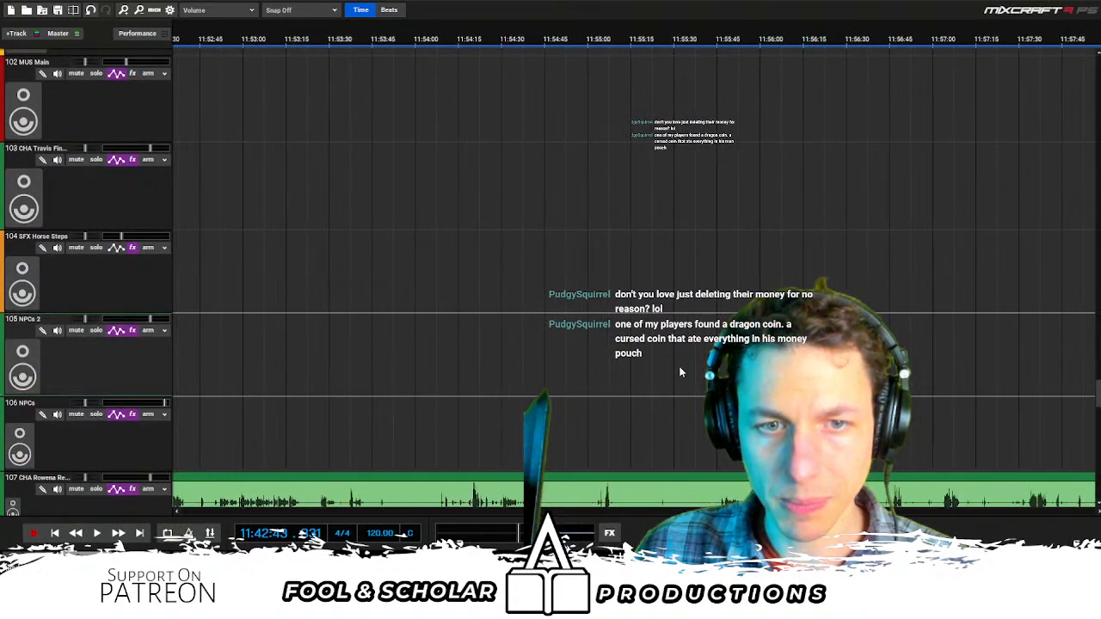
pyautogui.hscroll(3, 678, 374)
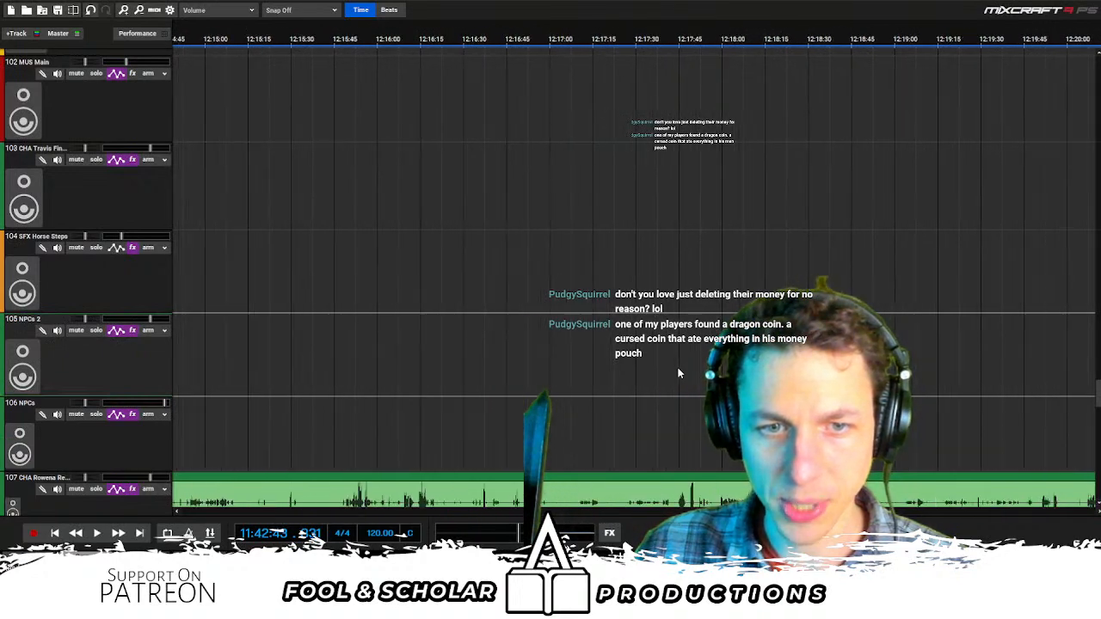
pyautogui.hscroll(10, 678, 374)
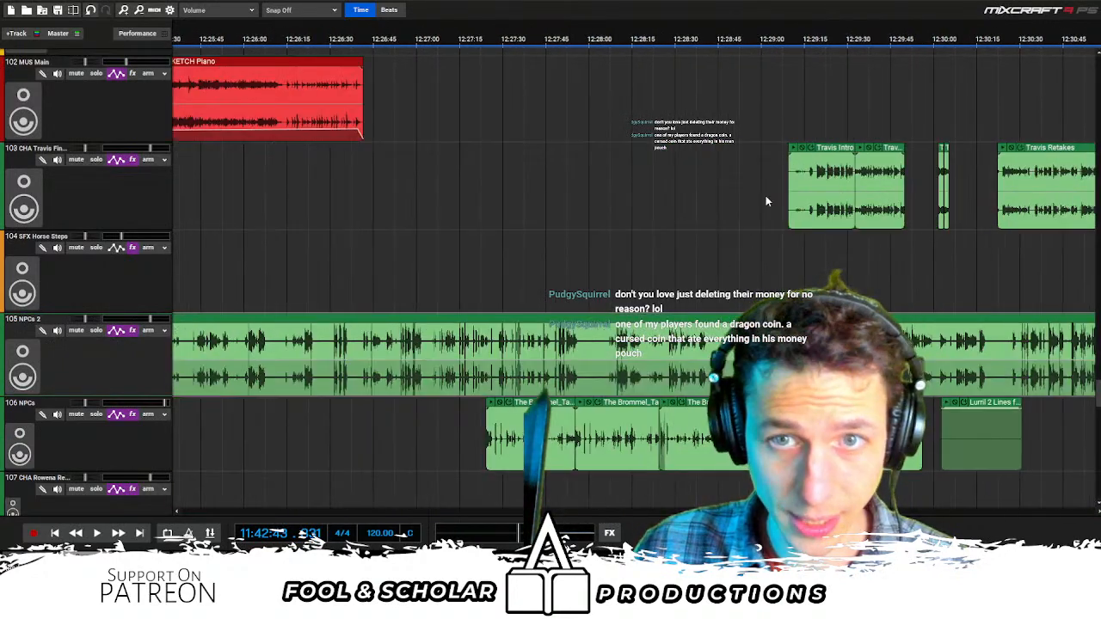
pyautogui.hscroll(-5, 630, 255)
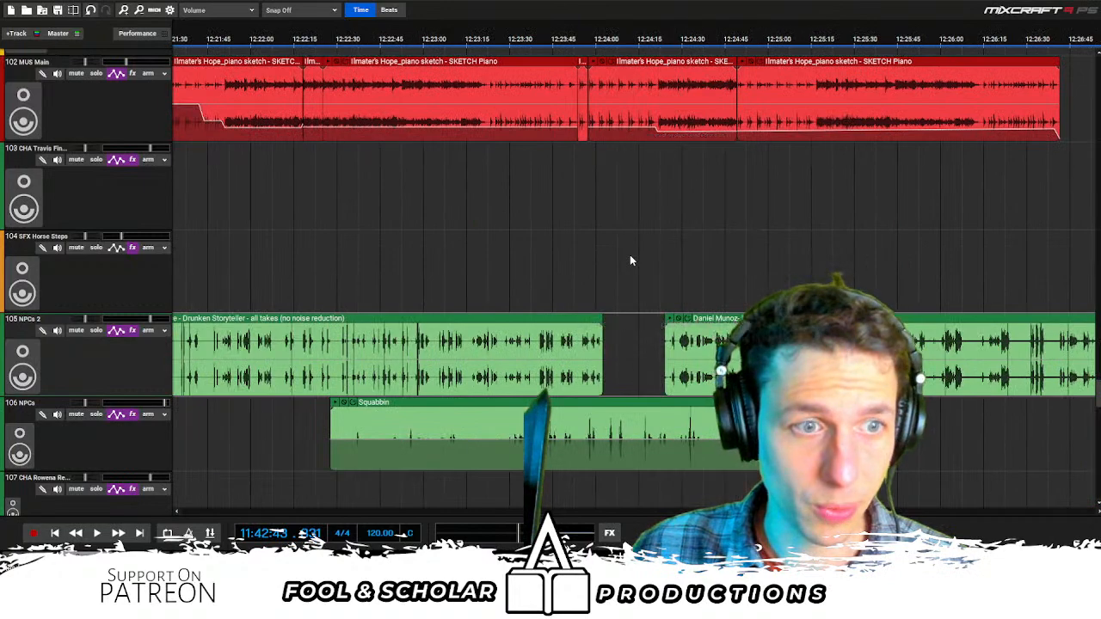
pyautogui.hscroll(-5, 550, 301)
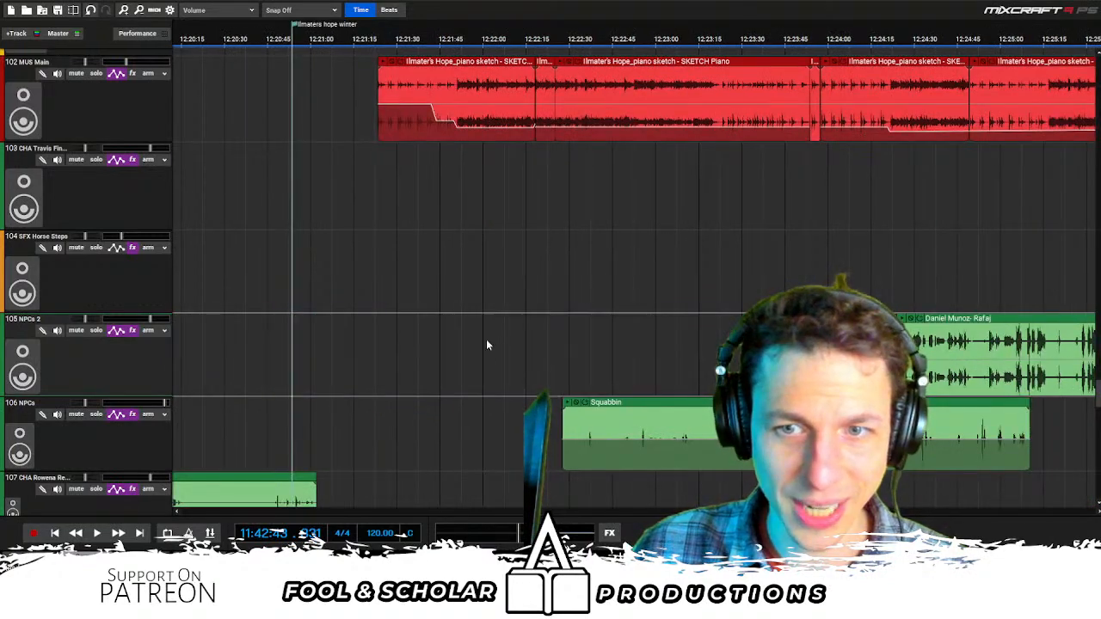
pyautogui.hscroll(-15, 497, 353)
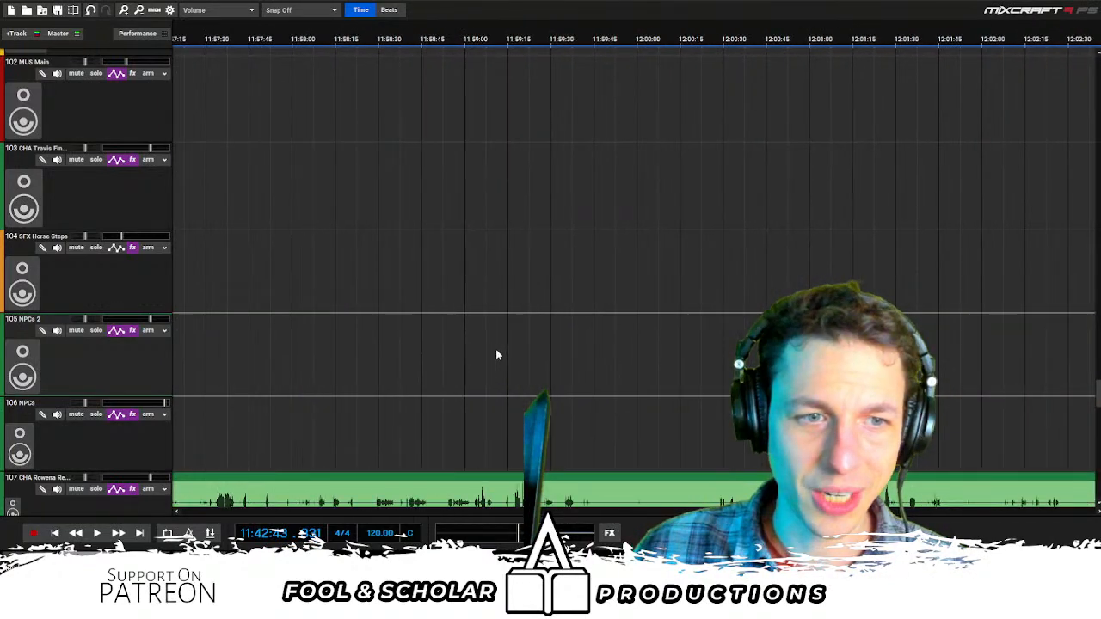
pyautogui.hscroll(-8, 495, 350)
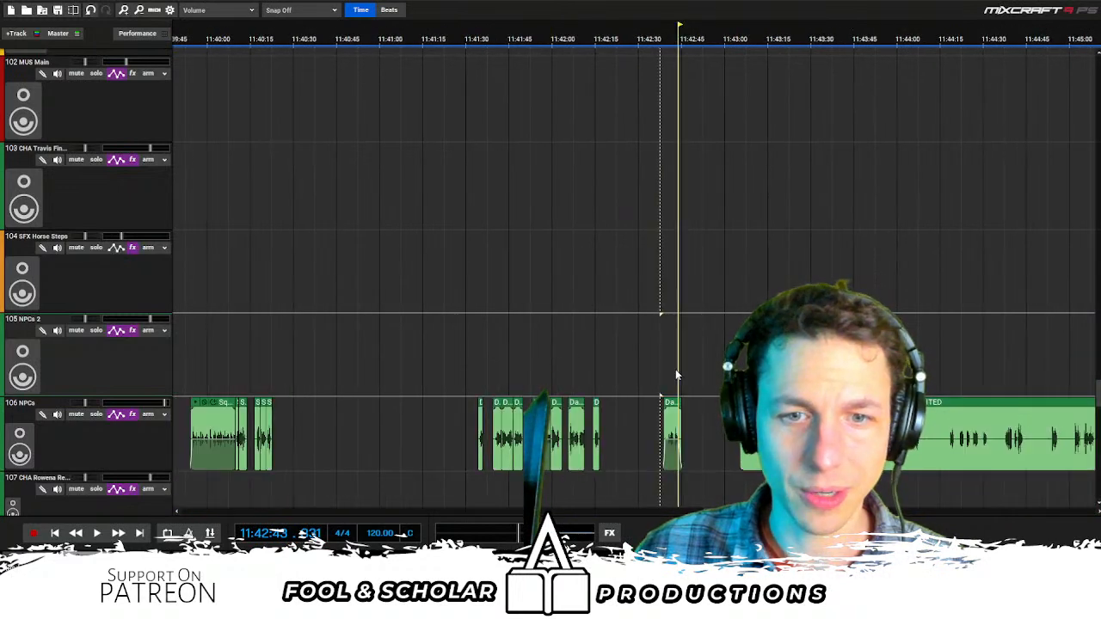
pyautogui.hotkey('ctrl', 'v')
# Play the Drunken Storyteller recording, trim its start to about 11:42:51.5, and solo the NPCs 2 track
pyautogui.press('space')
pyautogui.scroll(3, 698, 365)
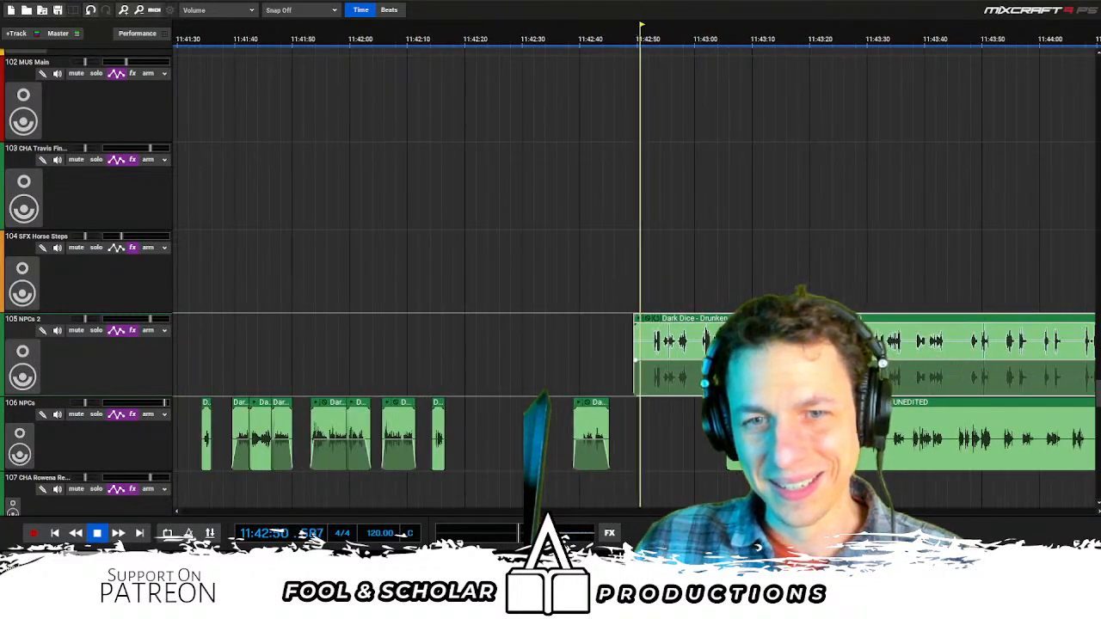
pyautogui.scroll(2, 637, 389)
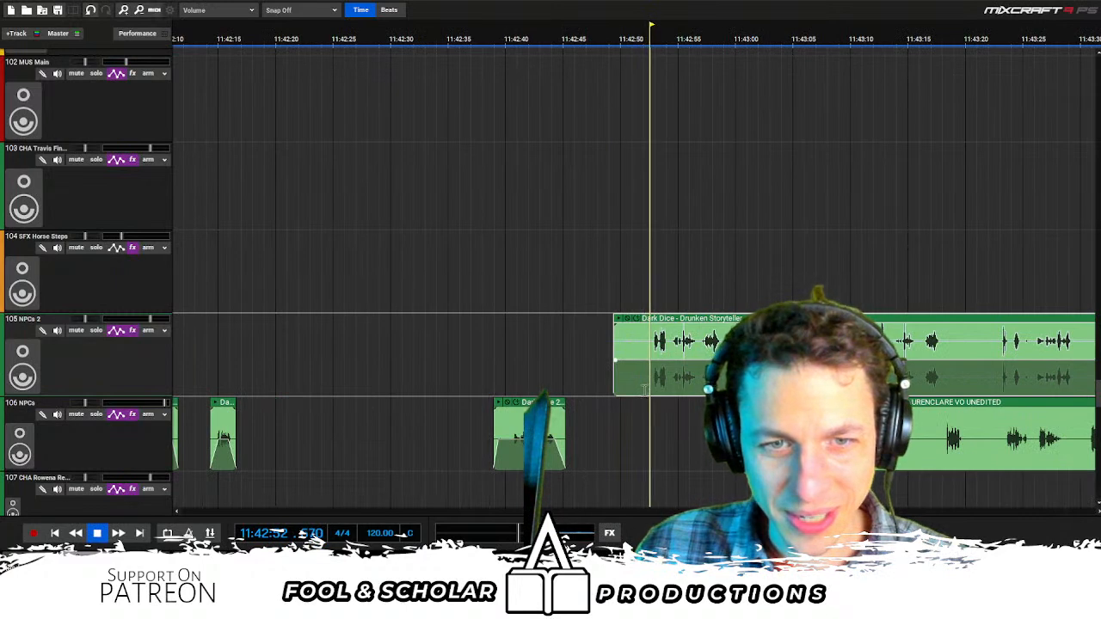
pyautogui.moveTo(591, 383); pyautogui.dragTo(624, 384)
pyautogui.scroll(1, 624, 360)
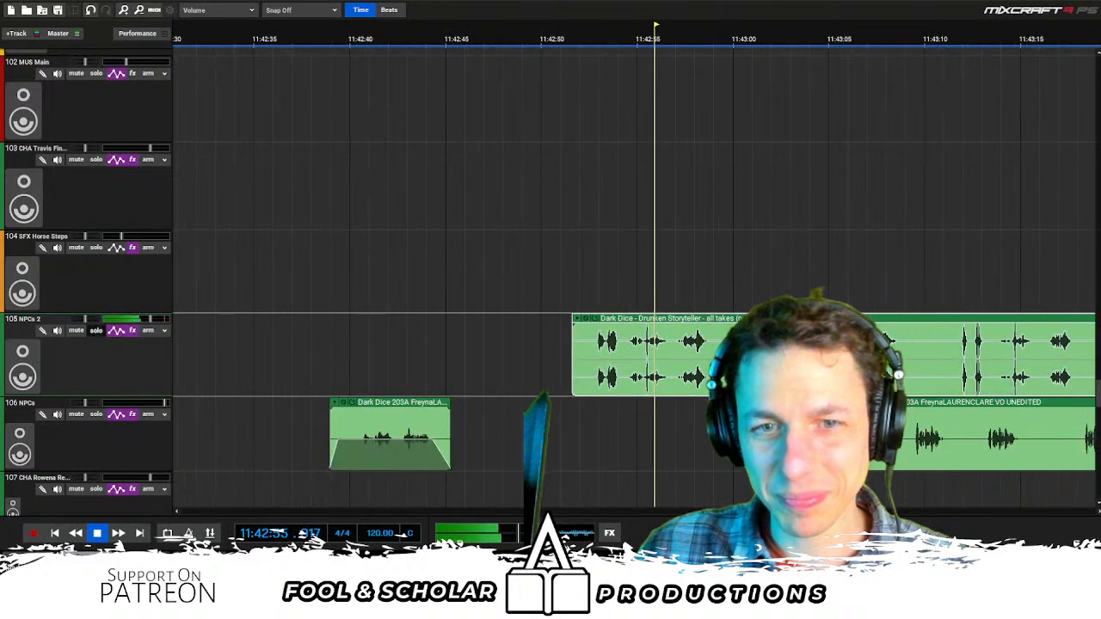
pyautogui.click(95, 330)
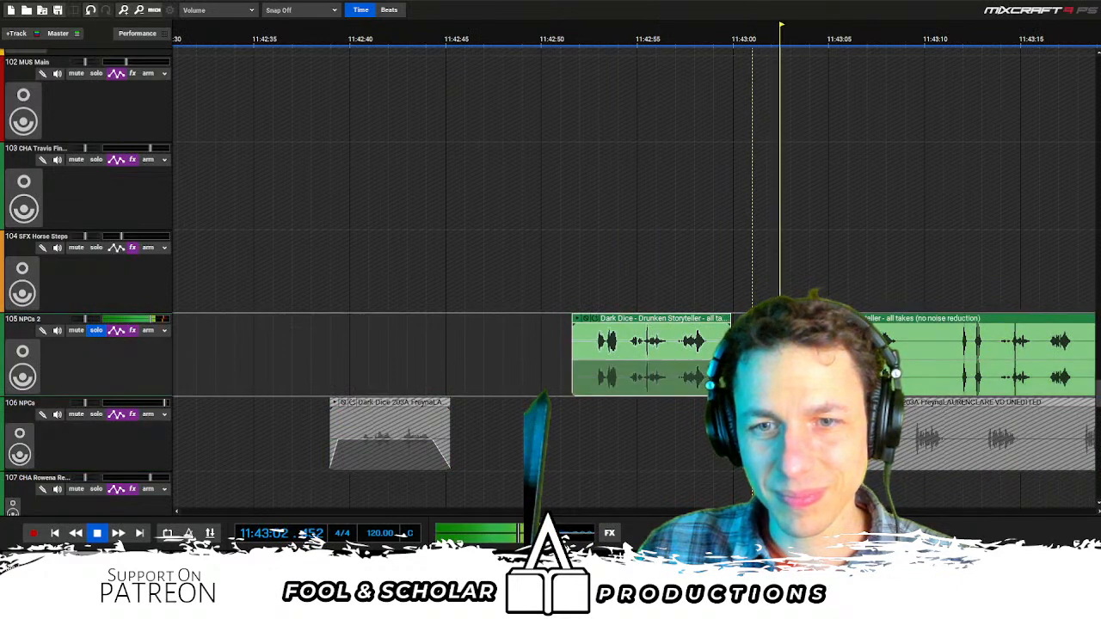
# Split the Drunken Storyteller recording between takes at about 11:43:00, 11:43:09 and 11:43:18.5, trimming the silence after each split
pyautogui.hotkey('ctrl', 't')
pyautogui.moveTo(911, 381); pyautogui.dragTo(937, 376)
pyautogui.hscroll(1, 936, 374)
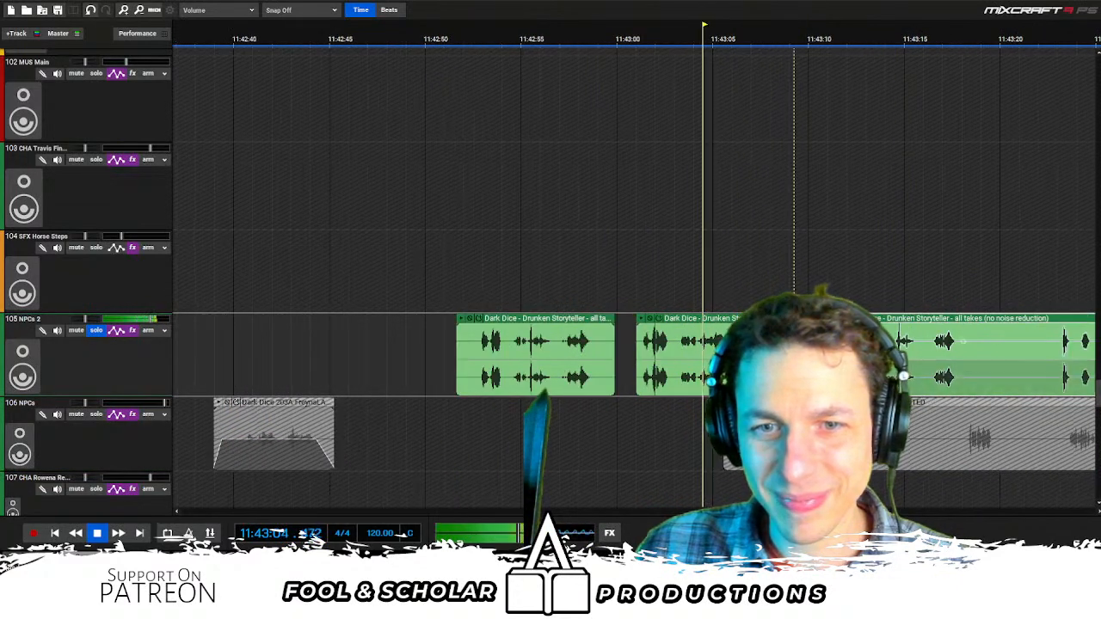
pyautogui.scroll(-1, 830, 292)
pyautogui.click(839, 263)
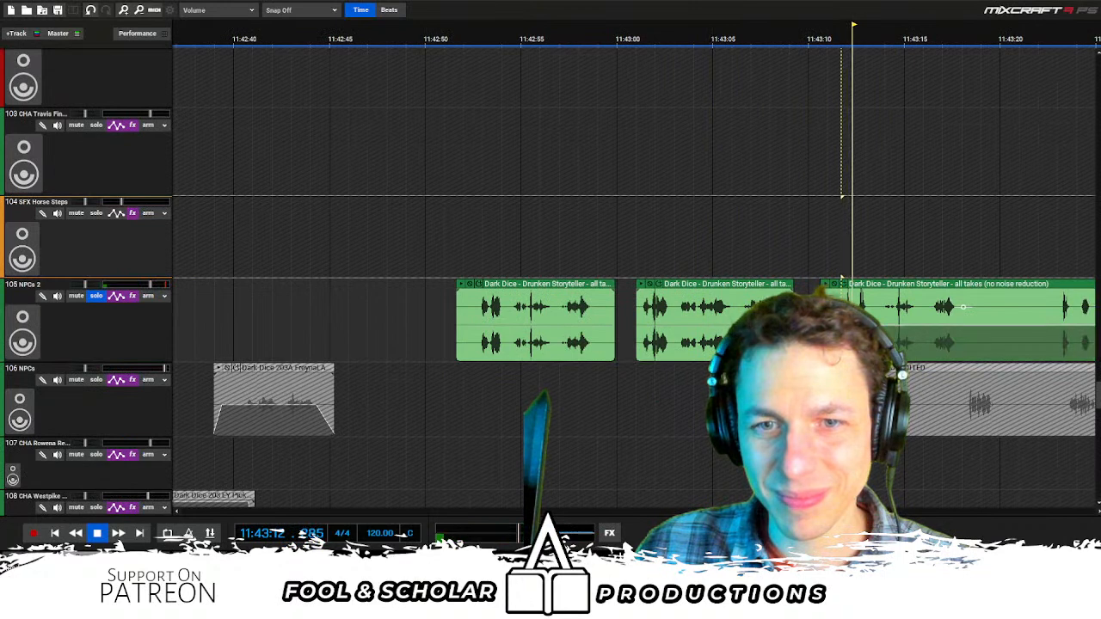
pyautogui.hscroll(1, 726, 197)
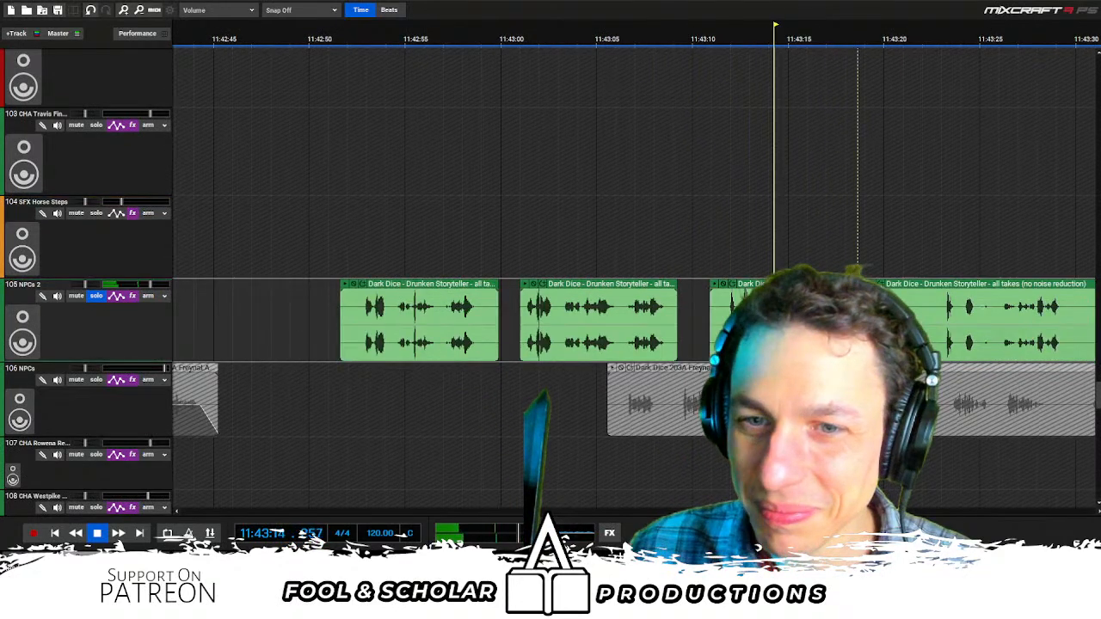
pyautogui.moveTo(860, 310); pyautogui.dragTo(924, 308)
pyautogui.click(946, 261)
pyautogui.hscroll(2, 943, 271)
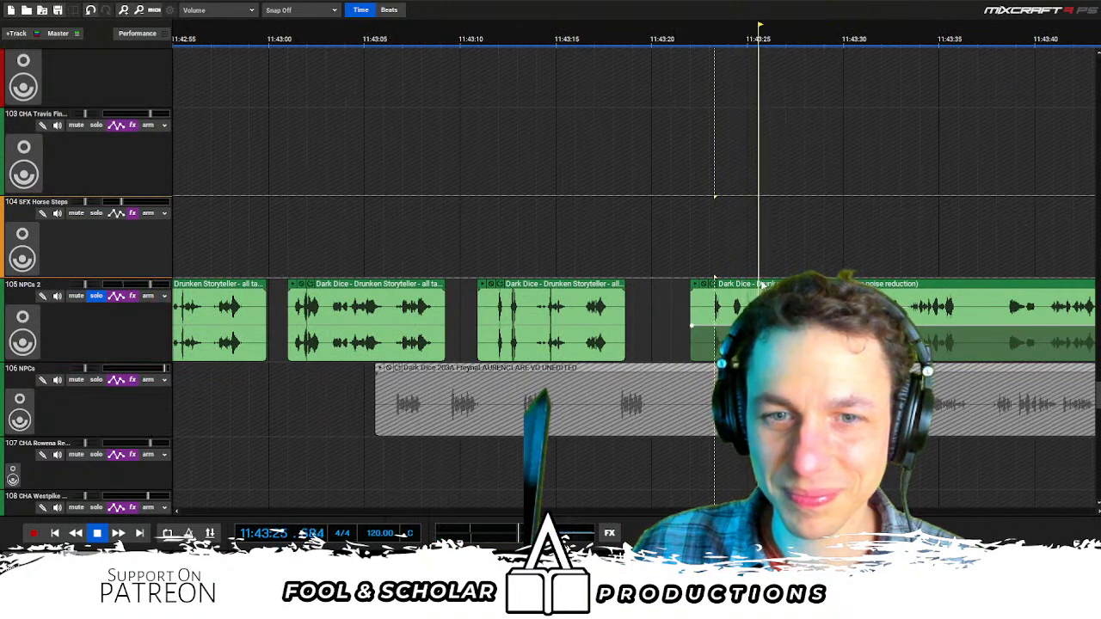
# Stop playback and move the remaining Drunken Storyteller recording later to start at about 11:43:35
pyautogui.scroll(-1, 755, 285)
pyautogui.press('space')
pyautogui.moveTo(703, 284); pyautogui.dragTo(885, 279)
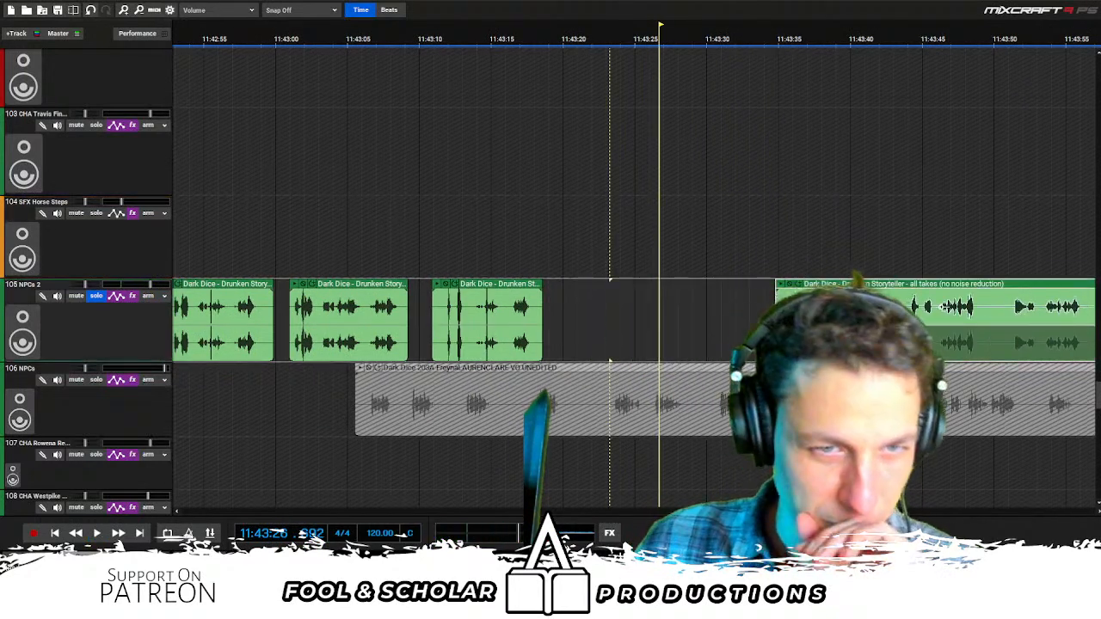
pyautogui.scroll(-1, 496, 310)
# Delete the three separated Drunken Storyteller takes between about 11:42:51 and 11:43:19 on the NPCs 2 track
pyautogui.click(274, 243)
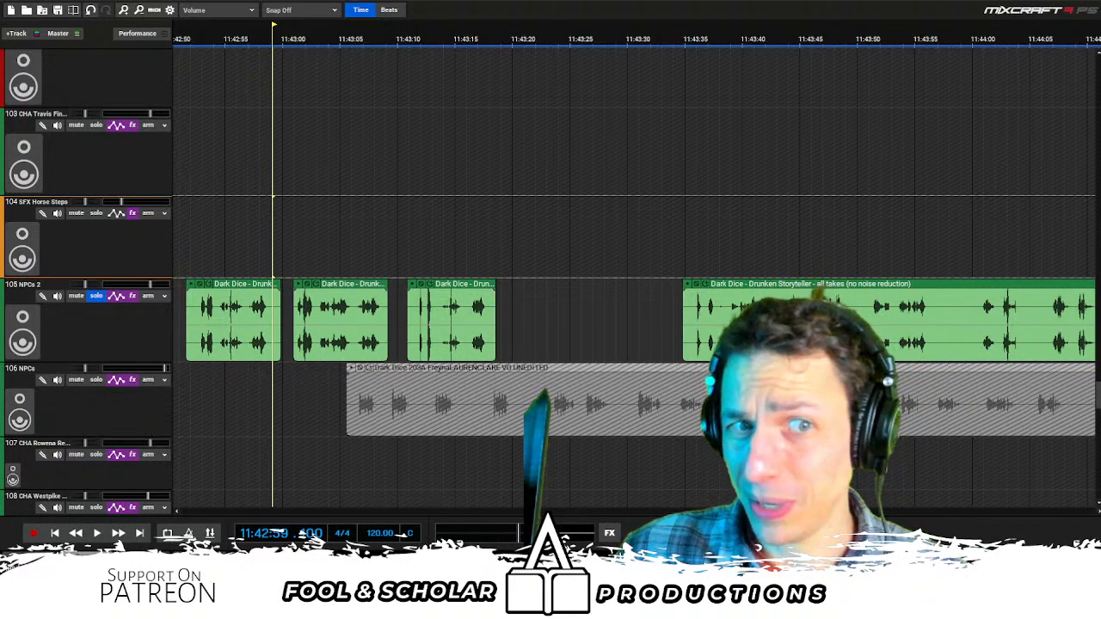
pyautogui.hscroll(-5, 538, 322)
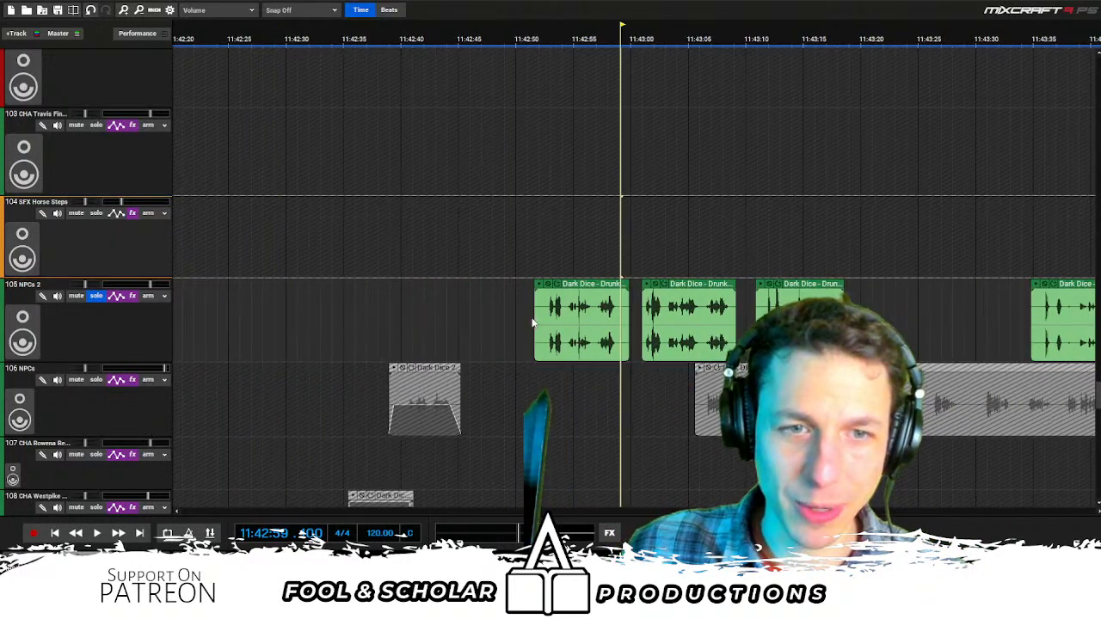
pyautogui.moveTo(435, 318); pyautogui.dragTo(873, 292)
pyautogui.press('Delete')
pyautogui.click(536, 297)
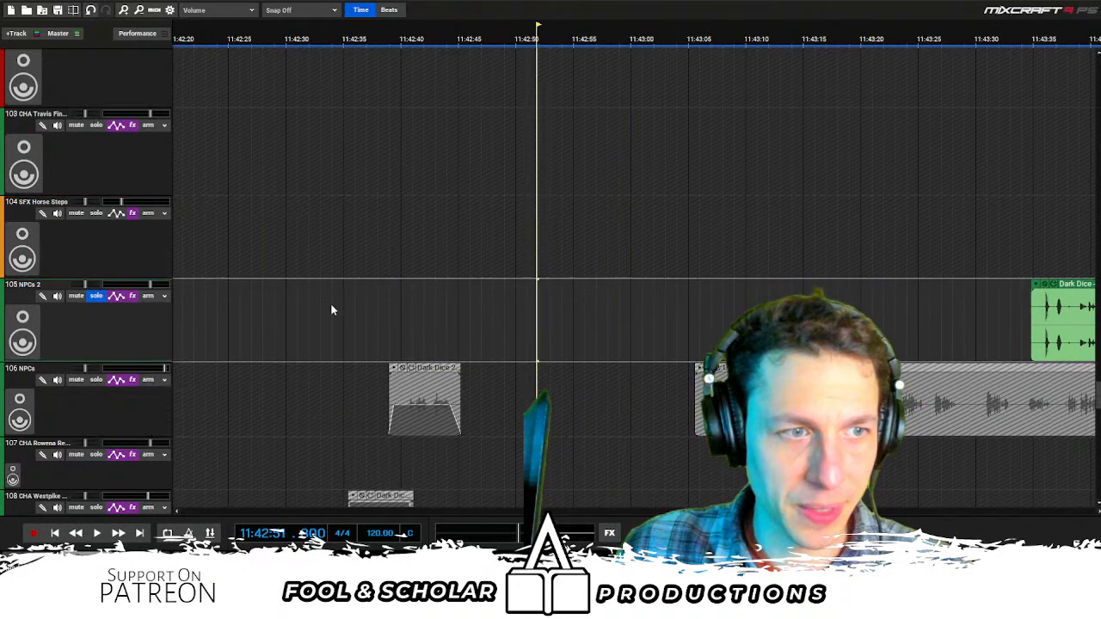
# Arm the NPCs 2 track for recording with input monitoring and solo off, placing the playhead at about 11:42:42.5
pyautogui.click(148, 296)
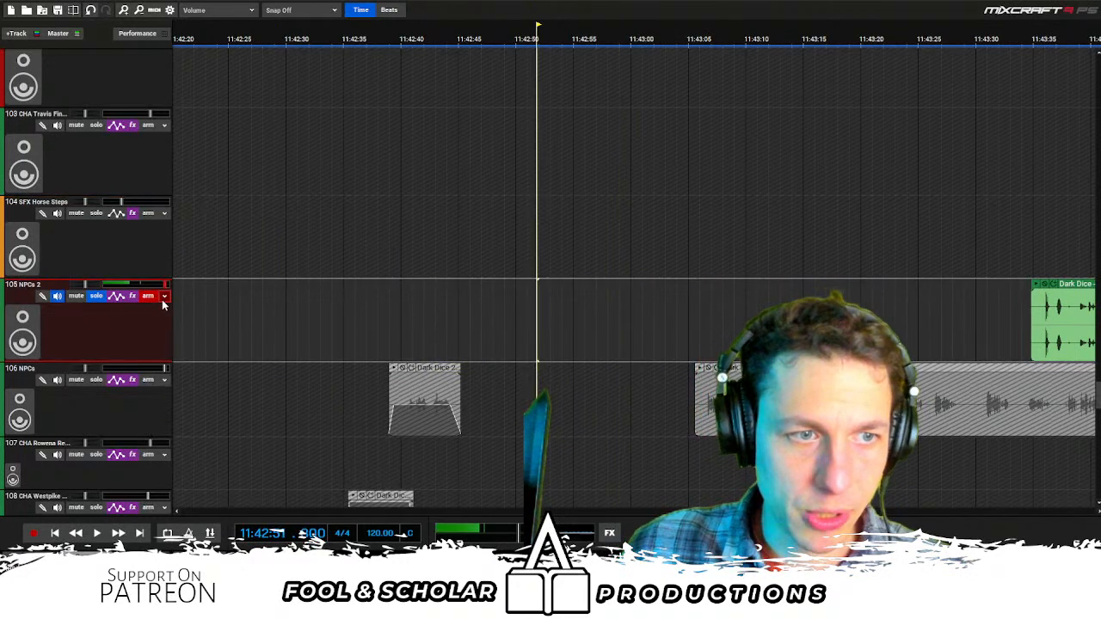
pyautogui.click(430, 326)
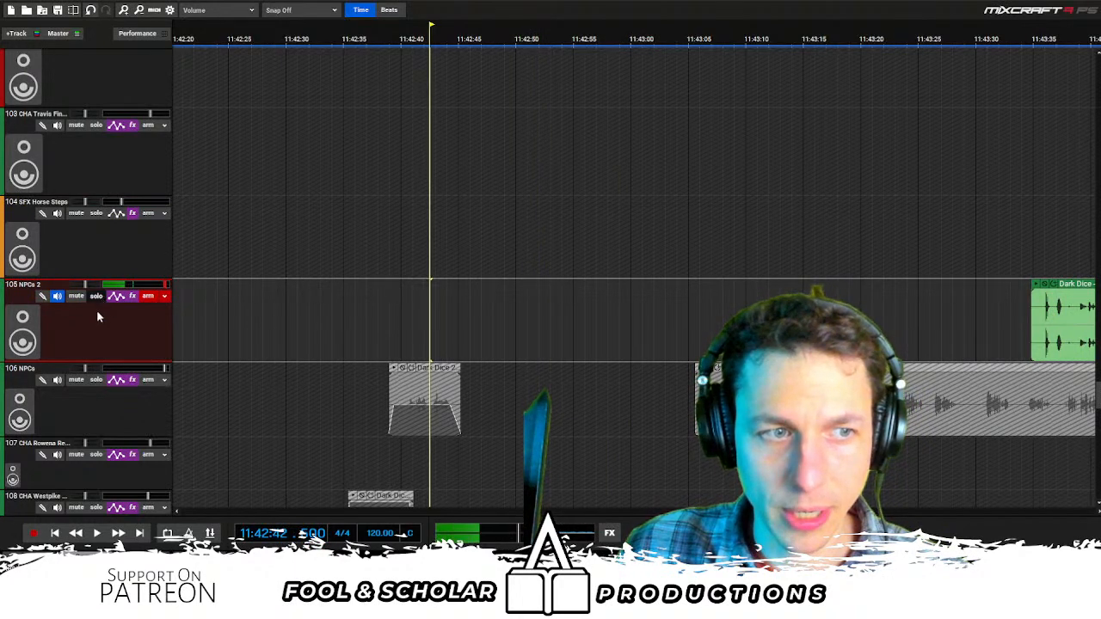
pyautogui.click(96, 297)
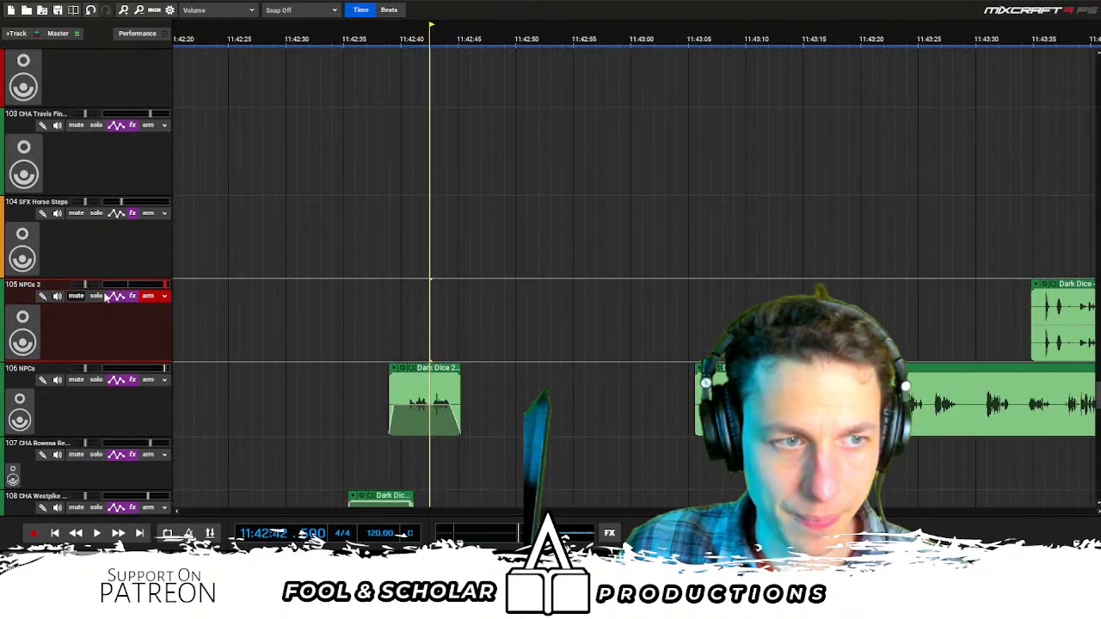
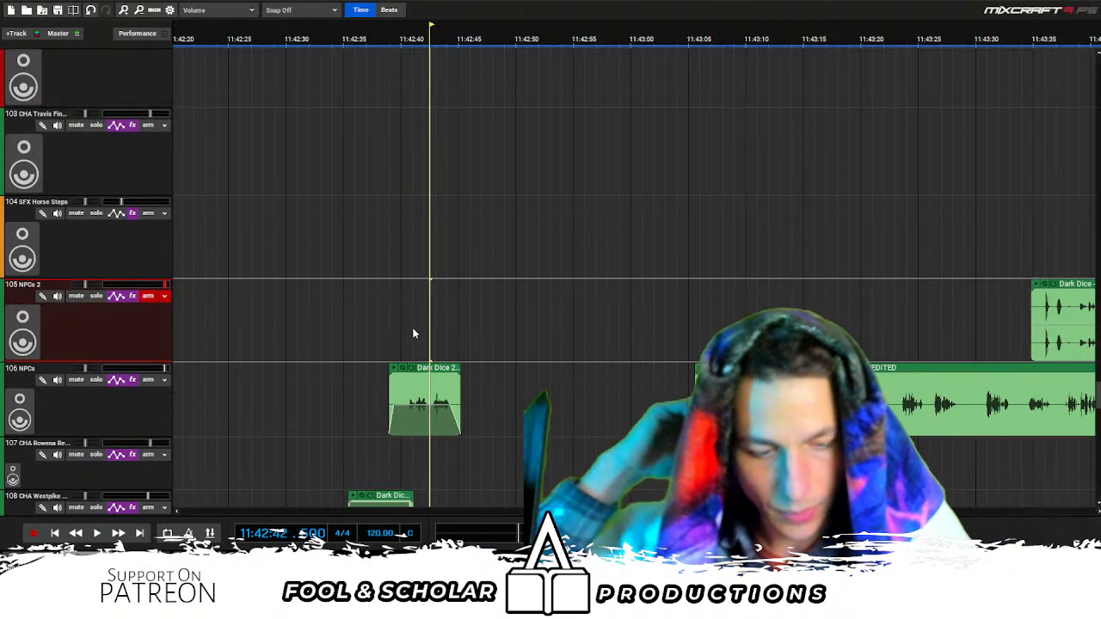
# Record a voice take on the NPCs 2 track from about 11:42:42 to 11:42:48.5, restarting after a short first attempt
pyautogui.press('r')
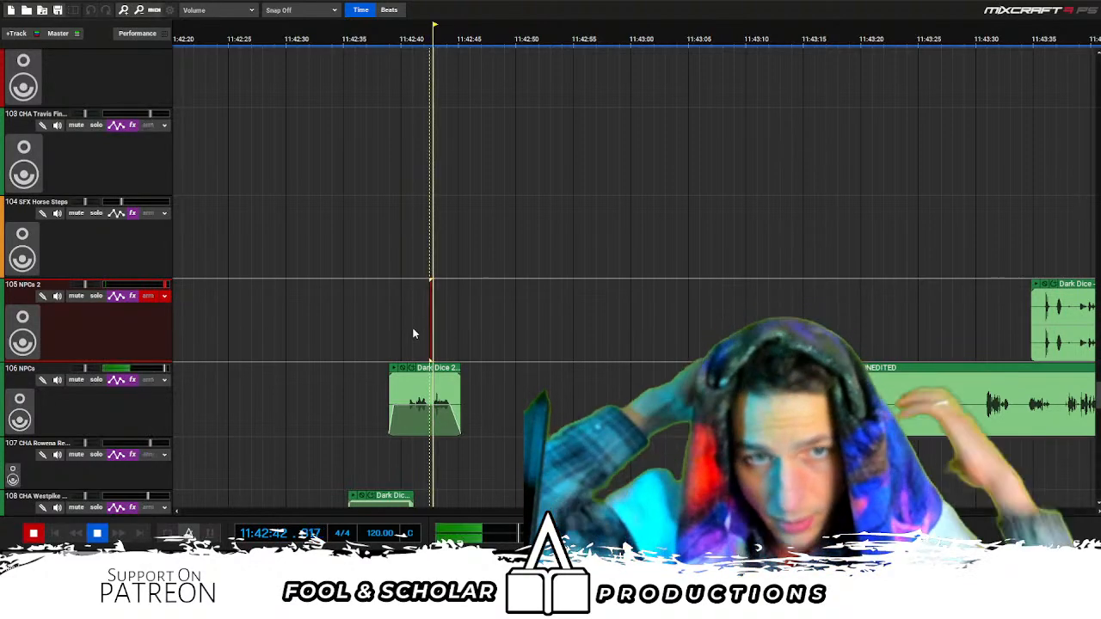
pyautogui.press('space')
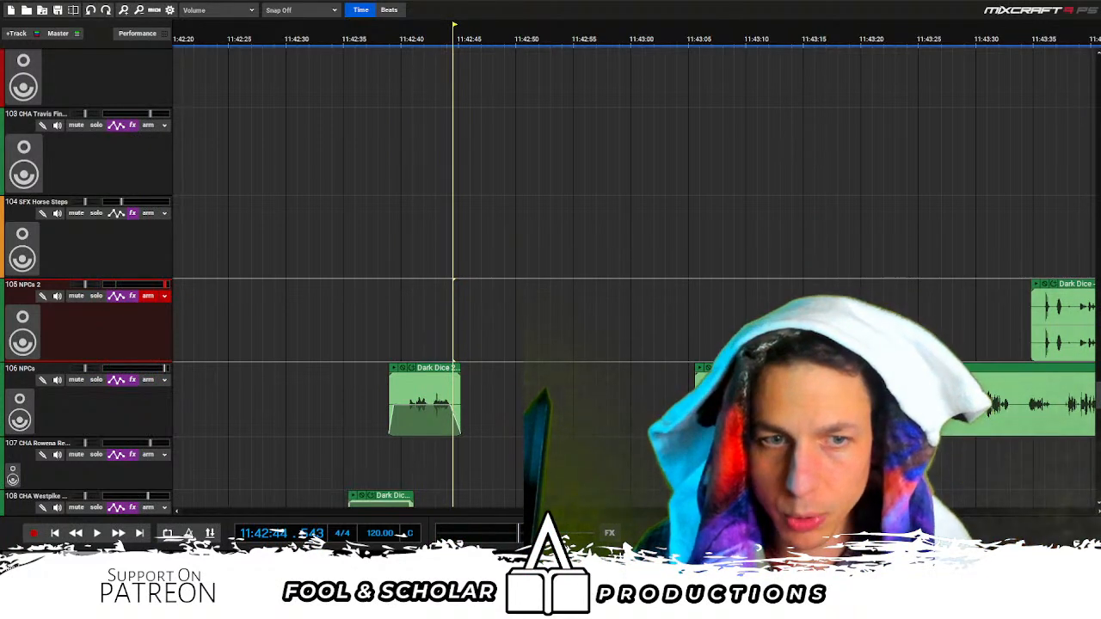
pyautogui.click(424, 337)
pyautogui.press('r')
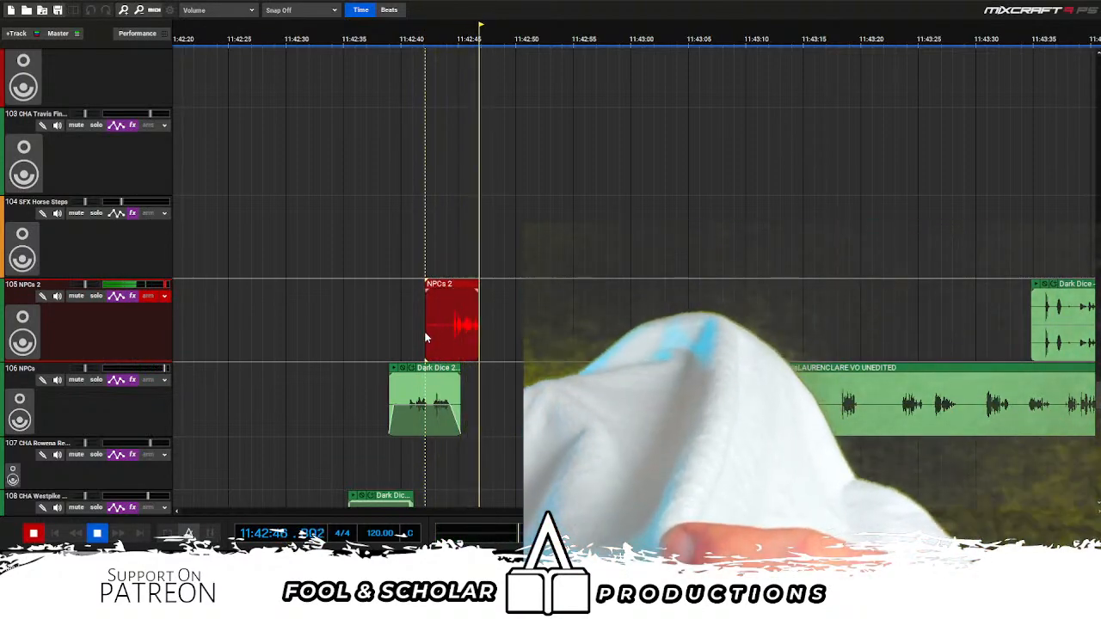
pyautogui.press('space')
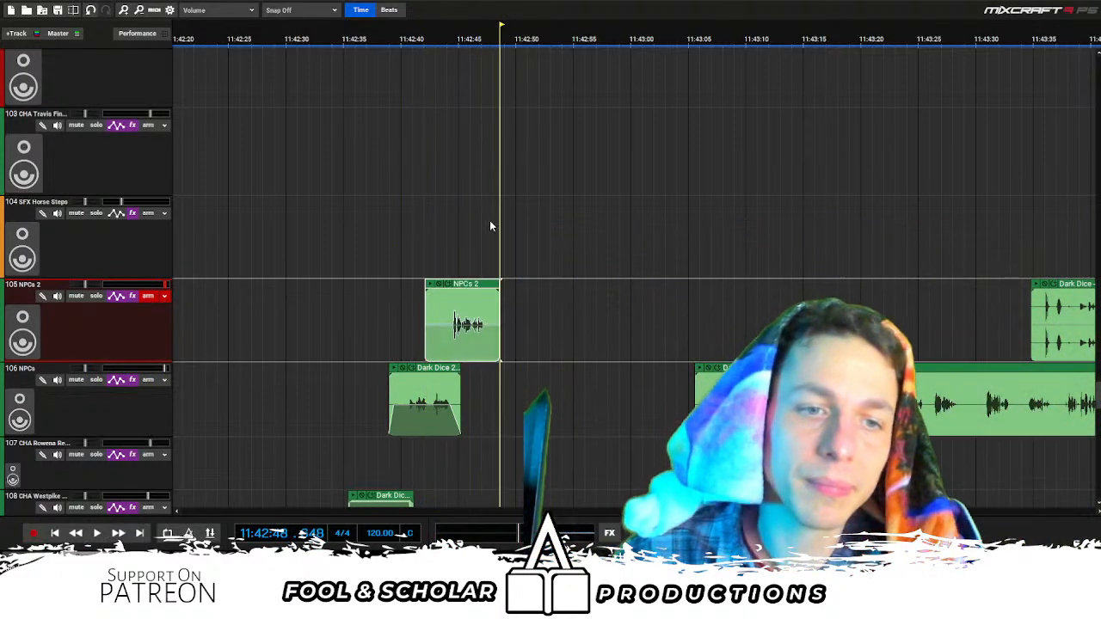
# Play back the newly recorded NPCs 2 take against the end of the Freyna line and delete the take
pyautogui.click(458, 246)
pyautogui.press('space')
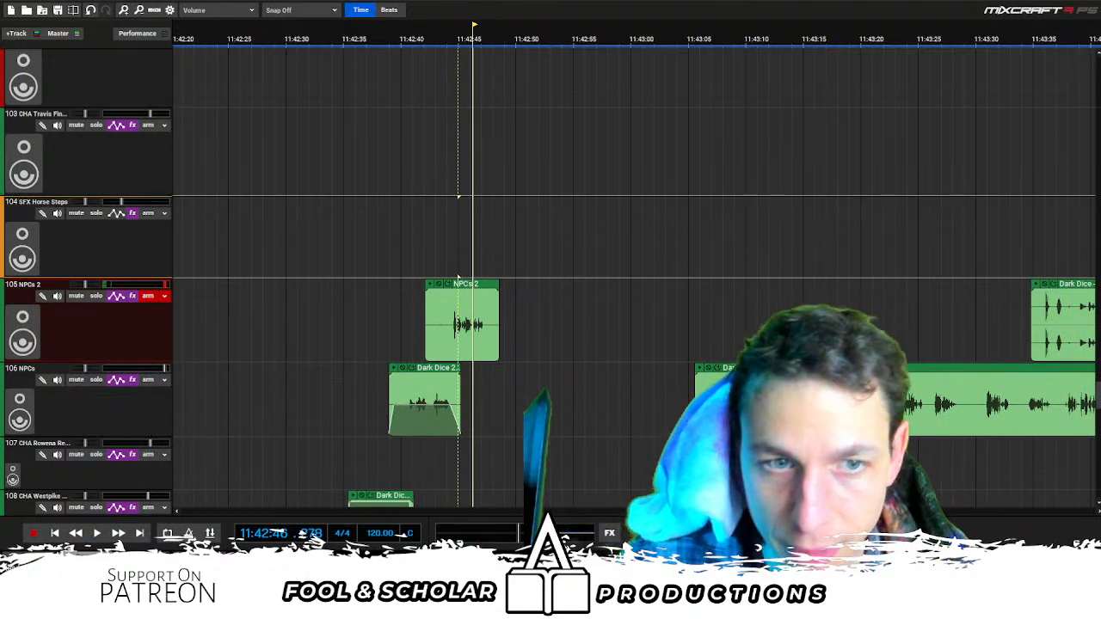
pyautogui.click(457, 259)
pyautogui.press('space')
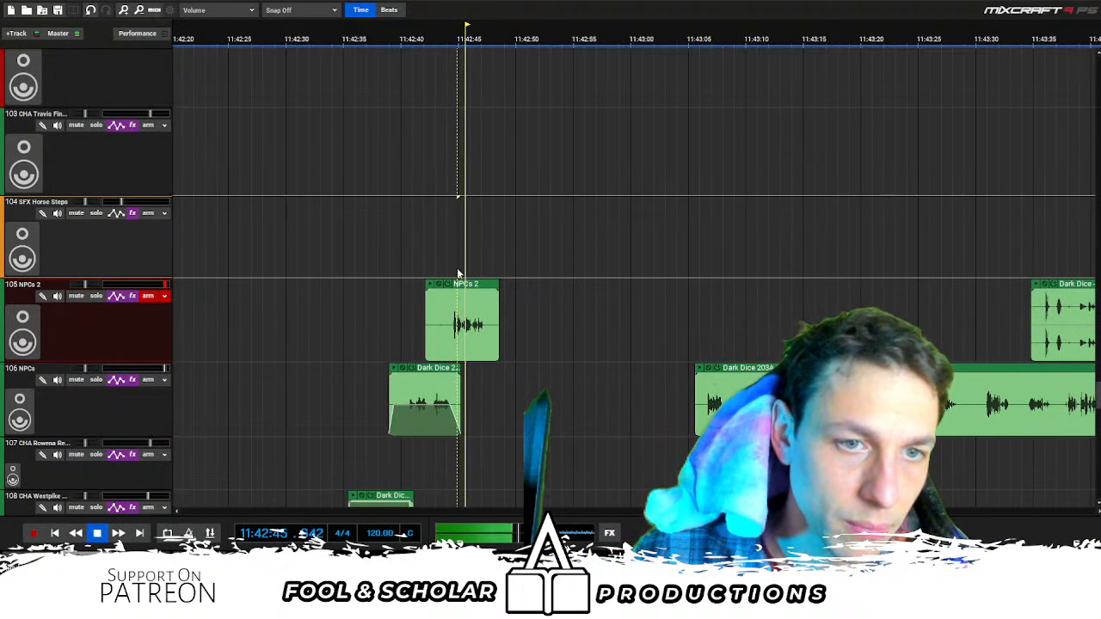
pyautogui.scroll(1, 494, 280)
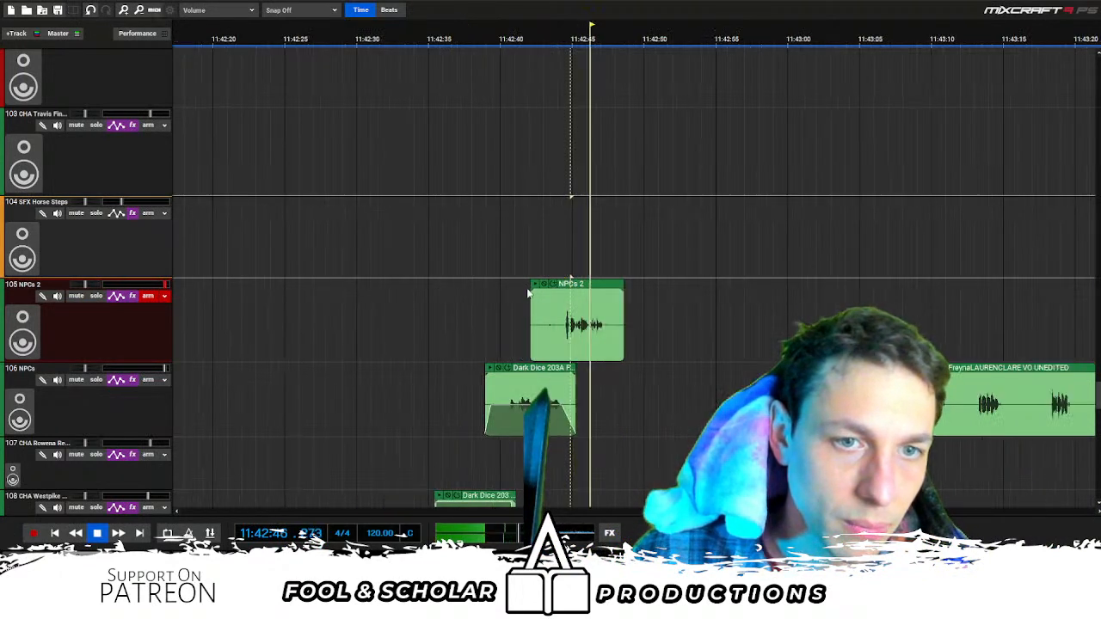
pyautogui.click(546, 245)
pyautogui.moveTo(537, 323); pyautogui.dragTo(552, 323)
pyautogui.press('space')
pyautogui.press('Delete')
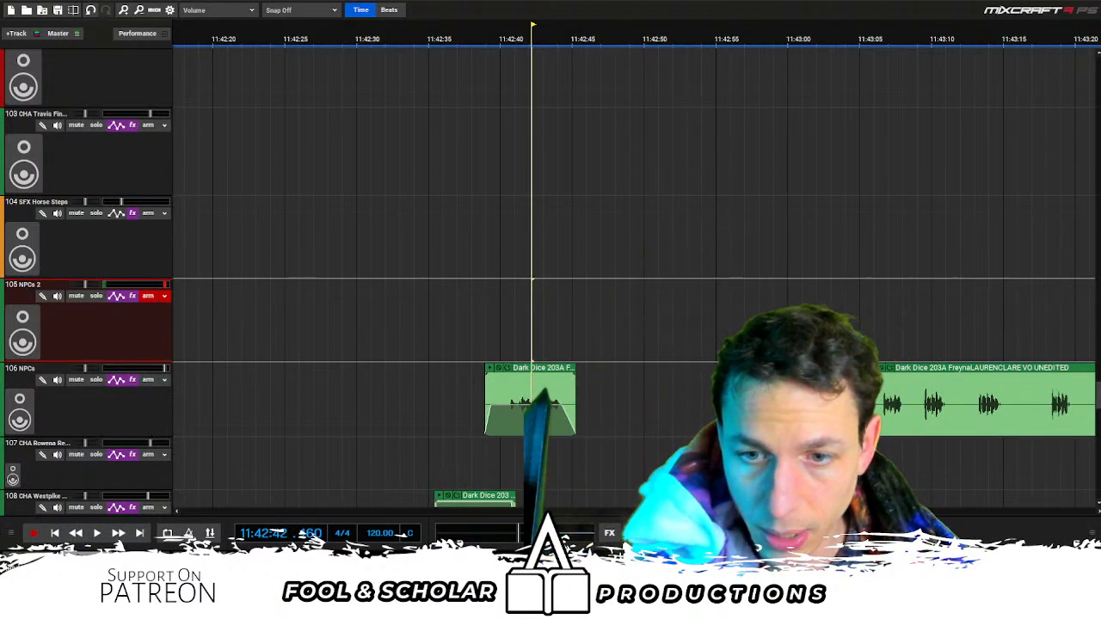
# Record a new voice take on the NPCs 2 track from about 11:42:43 to 11:42:50
pyautogui.click(540, 281)
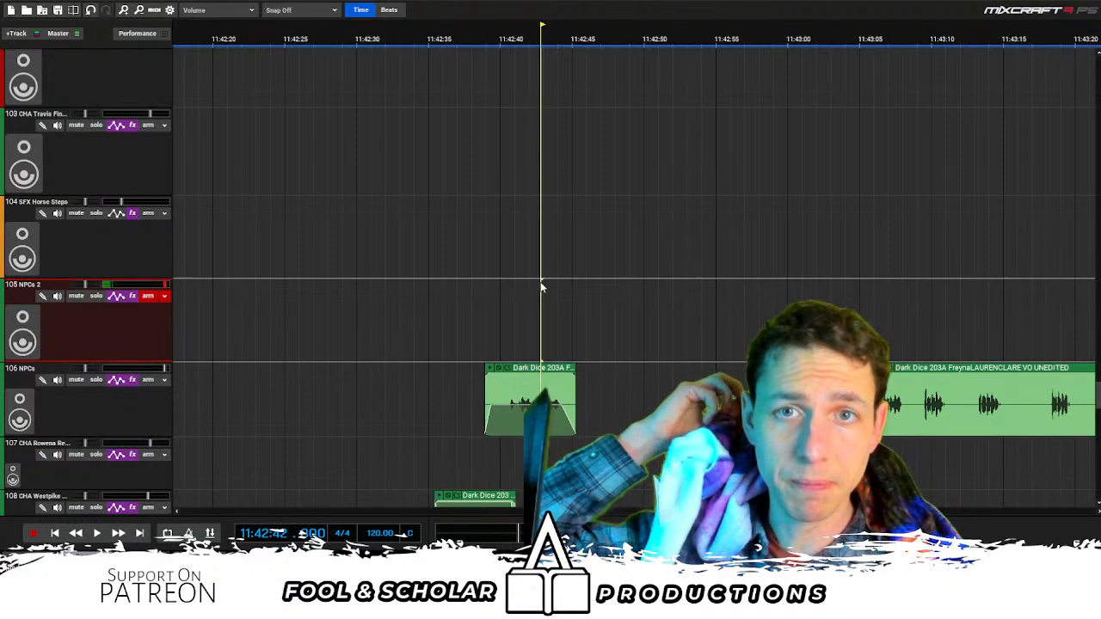
pyautogui.press('r')
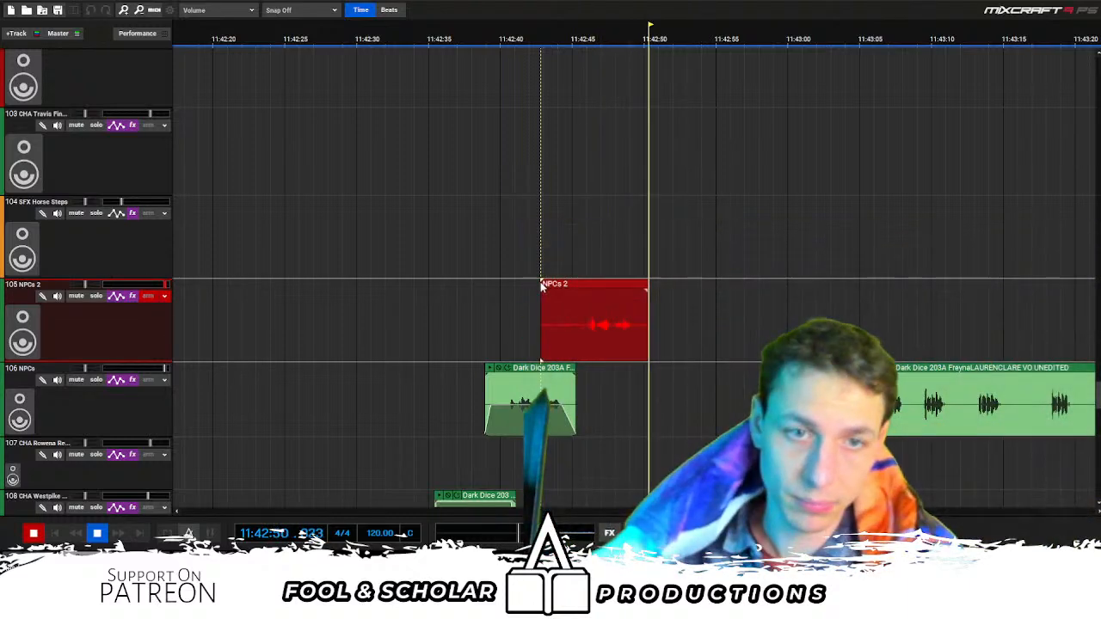
pyautogui.press('space')
# Trim the start of the new NPCs 2 take to about 11:42:45.5 and fade both its ends
pyautogui.click(565, 249)
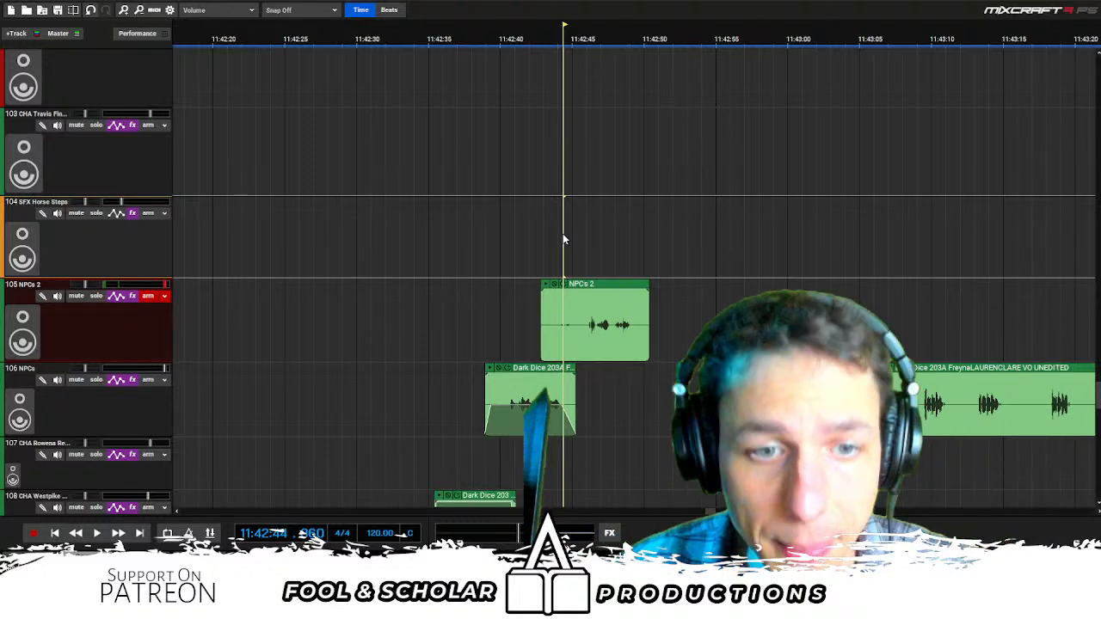
pyautogui.press('space')
pyautogui.moveTo(547, 300); pyautogui.dragTo(576, 301)
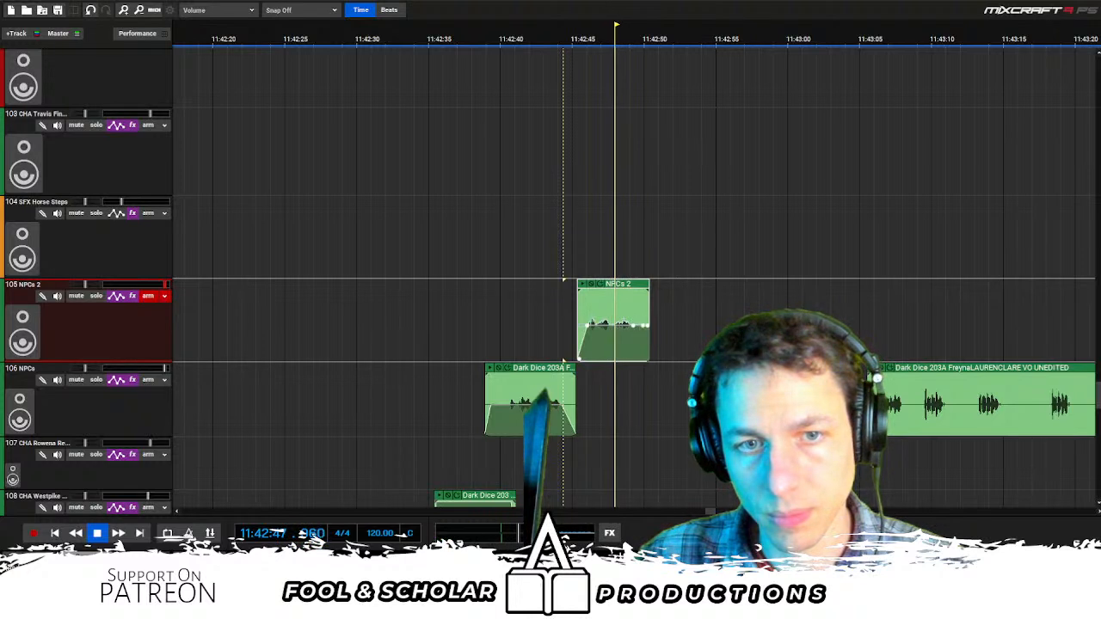
pyautogui.press('space')
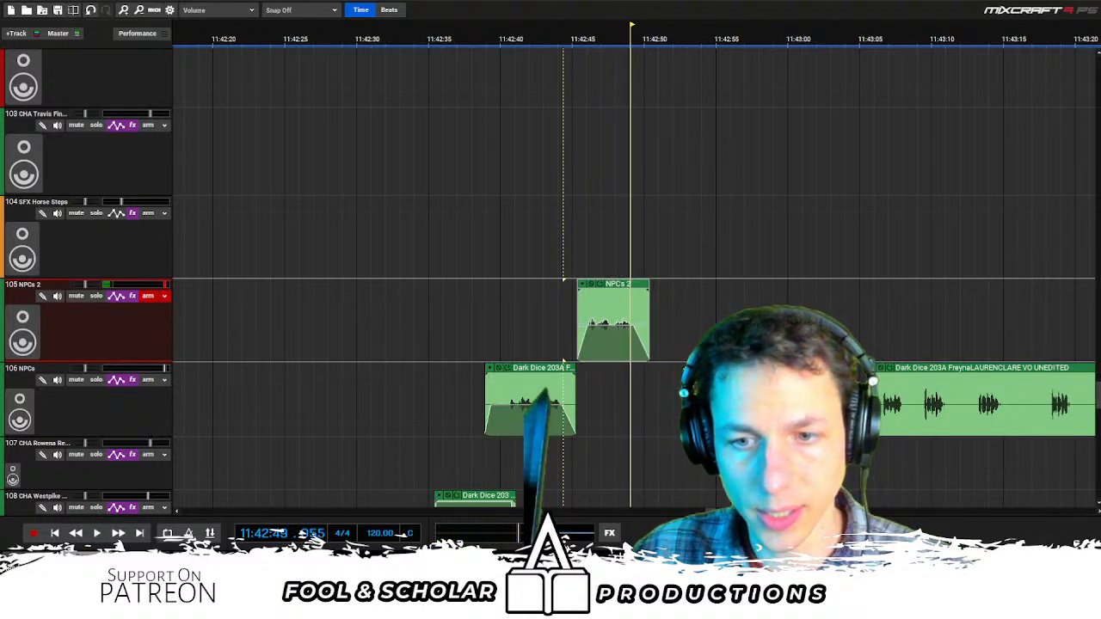
# Move the NPCs 2 take earlier to start at about 11:42:44 and shorten its end to about 11:42:48.5
pyautogui.click(517, 311)
pyautogui.press('space')
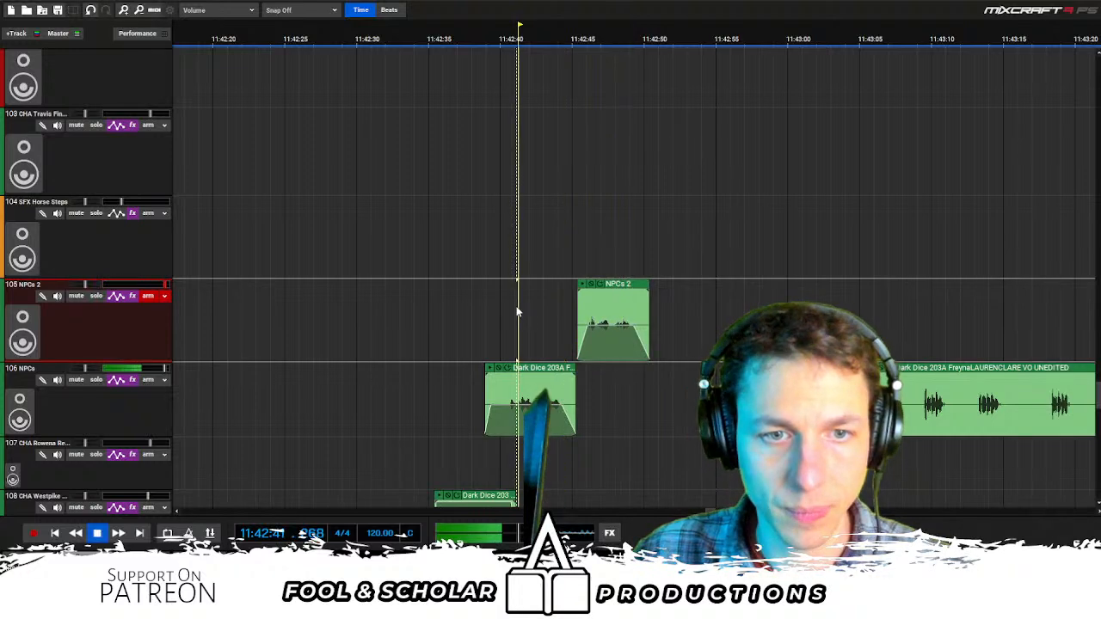
pyautogui.scroll(2, 613, 290)
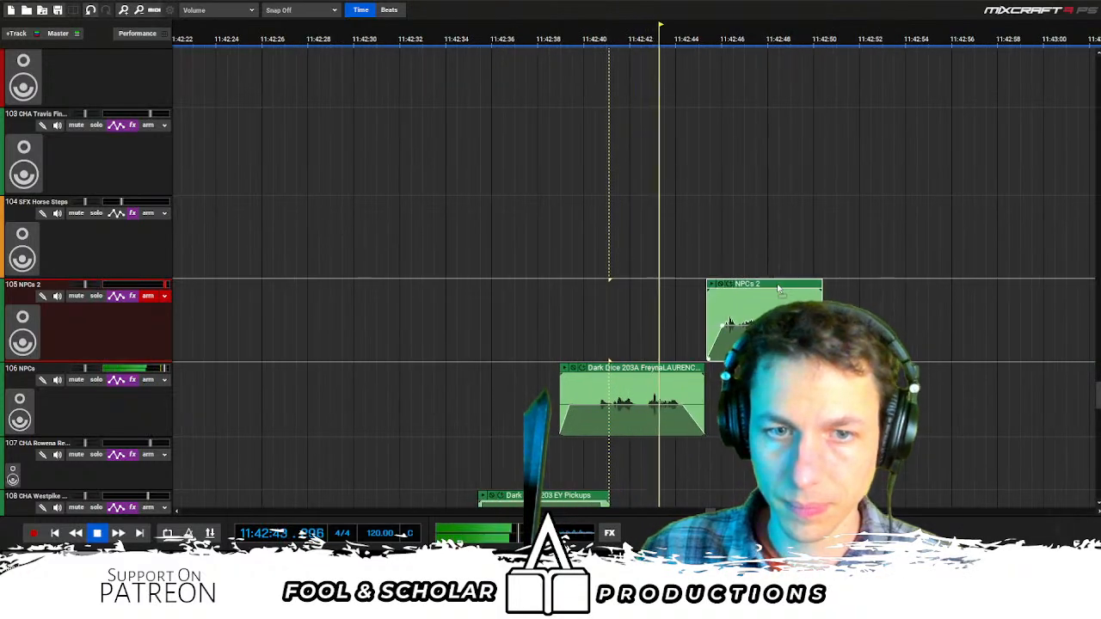
pyautogui.moveTo(762, 290); pyautogui.dragTo(721, 291)
pyautogui.click(646, 301)
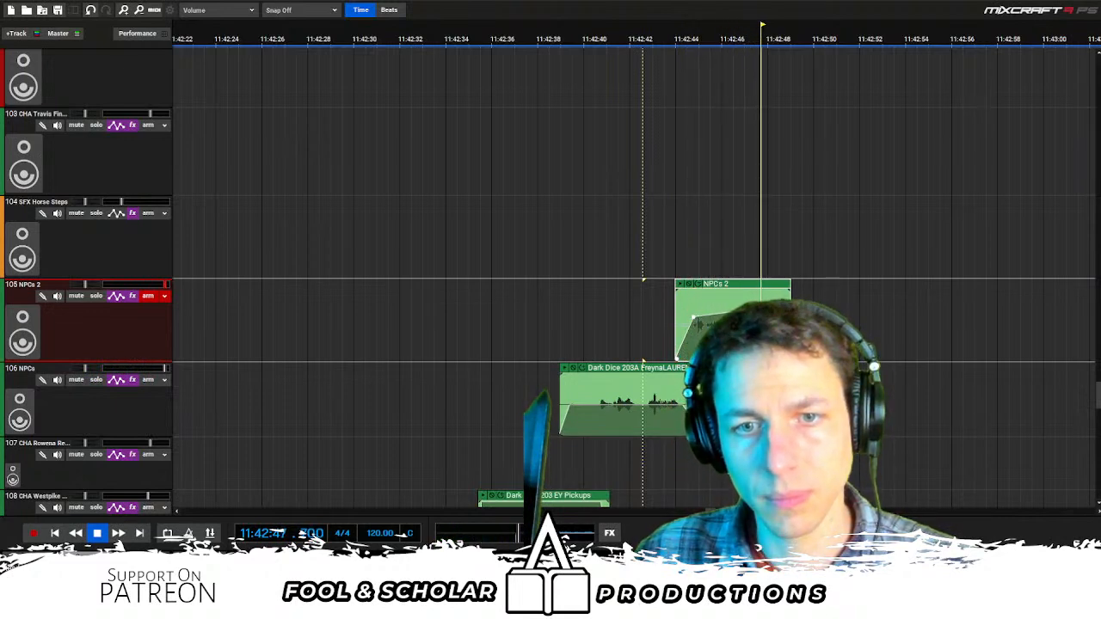
pyautogui.moveTo(789, 331); pyautogui.dragTo(779, 331)
# Move the unedited Freyna recording on the NPCs track earlier so it starts at about 11:42:47
pyautogui.hscroll(3, 779, 331)
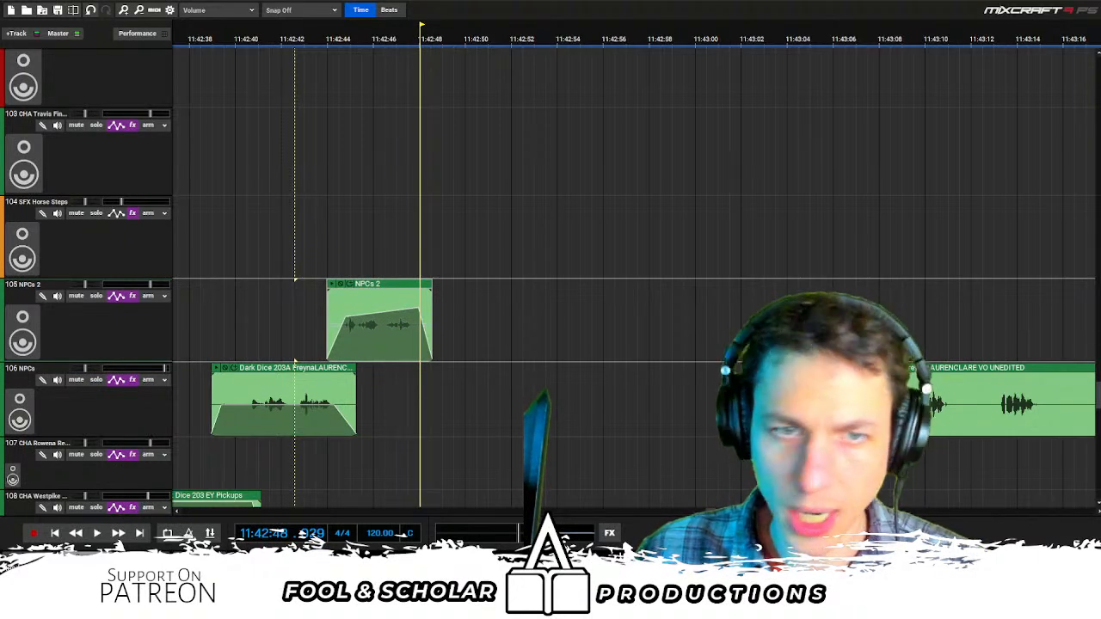
pyautogui.scroll(-1, 911, 378)
pyautogui.moveTo(927, 368); pyautogui.dragTo(590, 369)
pyautogui.press('space')
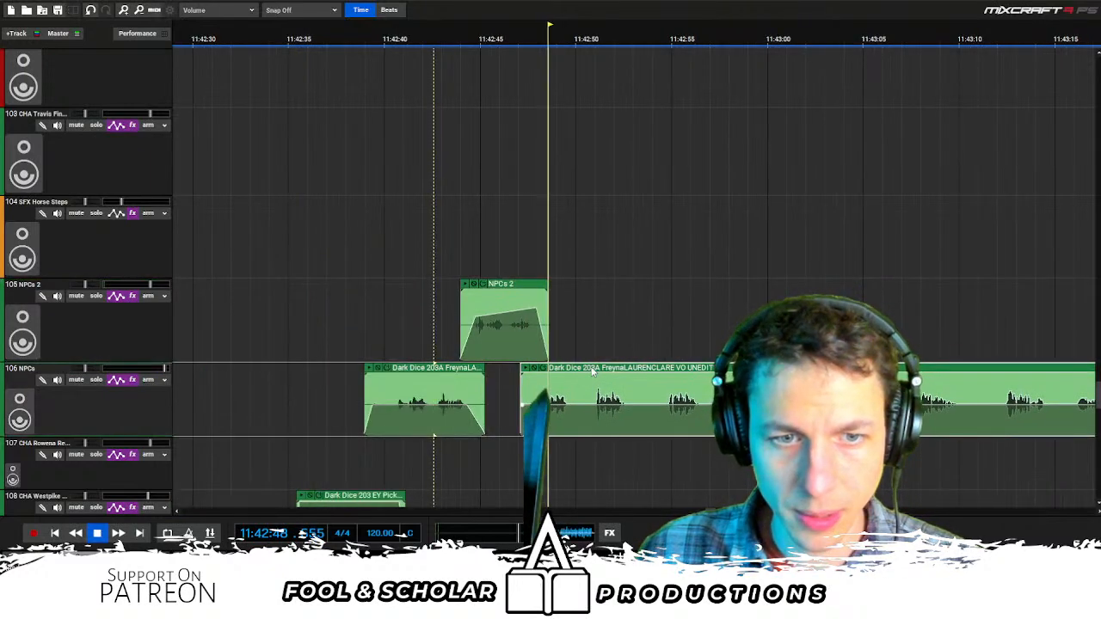
# Isolate the Freyna take at about 11:42:51 to 11:42:54 by deleting the audio before it and after it up to about 11:43:03
pyautogui.click(598, 440)
pyautogui.hscroll(1, 622, 434)
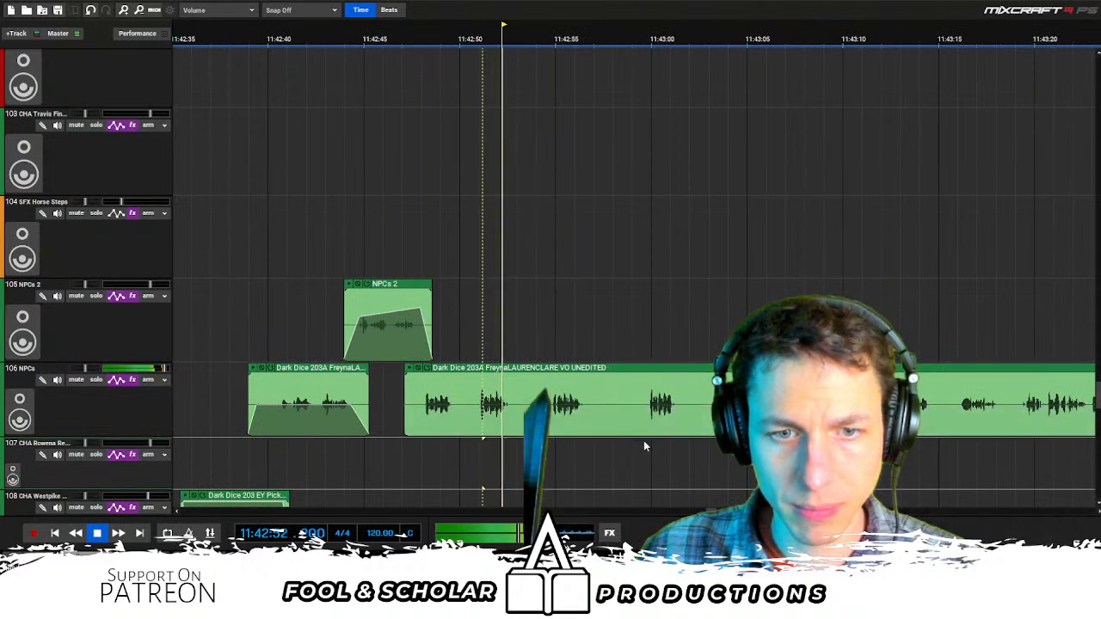
pyautogui.click(643, 440)
pyautogui.scroll(-1, 644, 441)
pyautogui.click(550, 421)
pyautogui.click(472, 388)
pyautogui.hotkey('ctrl', 't')
pyautogui.click(454, 385)
pyautogui.press('Delete')
pyautogui.moveTo(535, 428)
pyautogui.mouseDown()
pyautogui.moveTo(627, 382)
pyautogui.moveTo(713, 382)
pyautogui.mouseUp()
pyautogui.press('Delete')
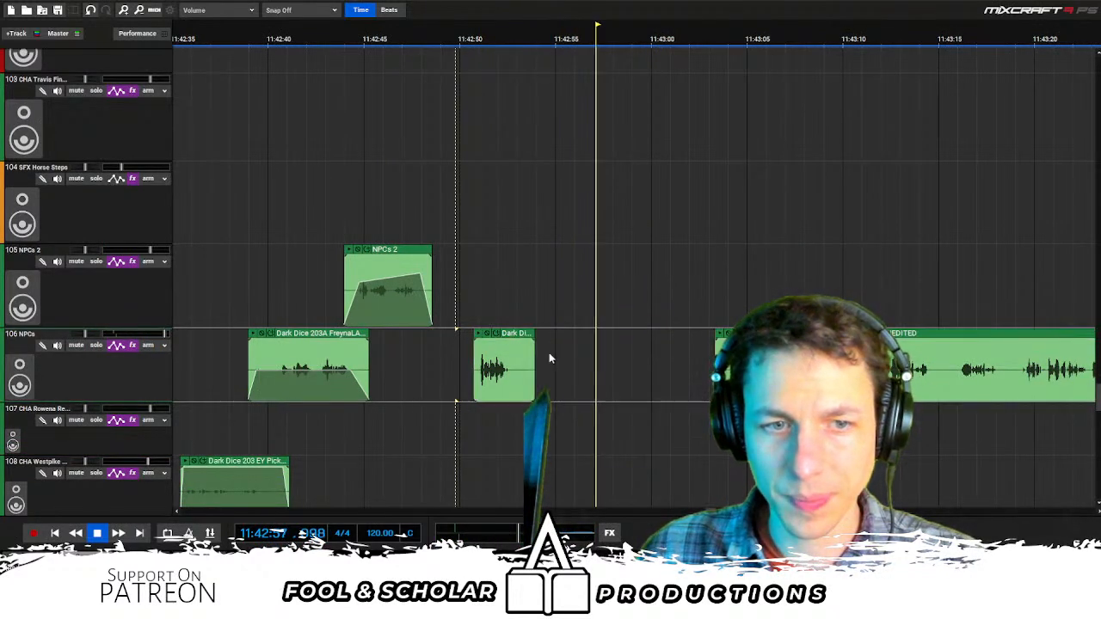
# Move the isolated Freyna take to about 11:42:47.5, fade both its ends and play it back against the NPCs 2 line
pyautogui.click(388, 375)
pyautogui.moveTo(518, 335); pyautogui.dragTo(457, 335)
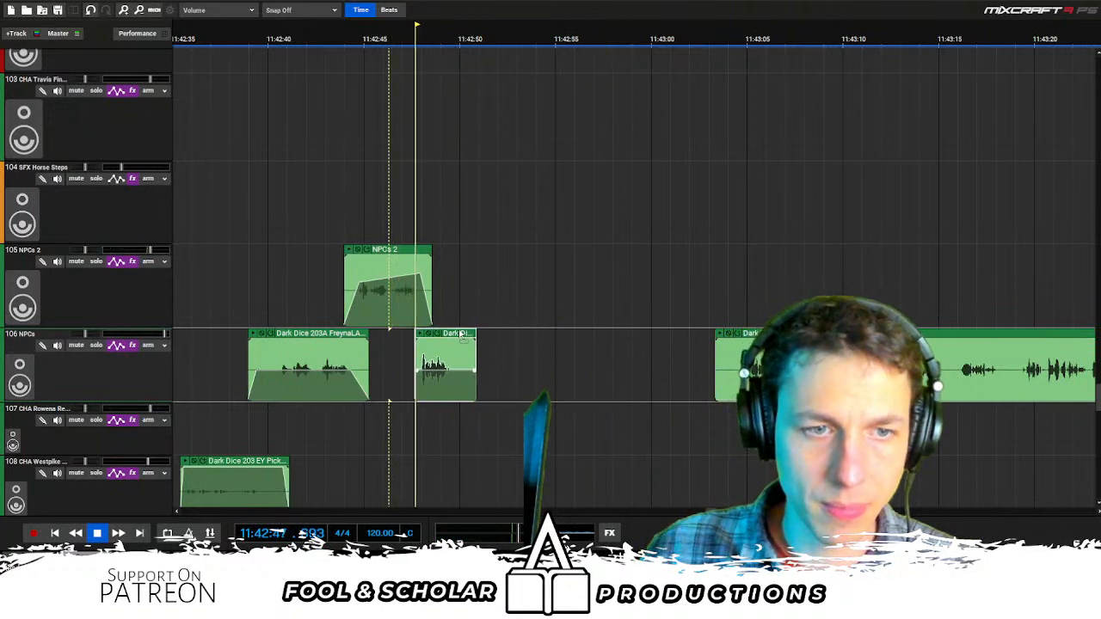
pyautogui.press('space')
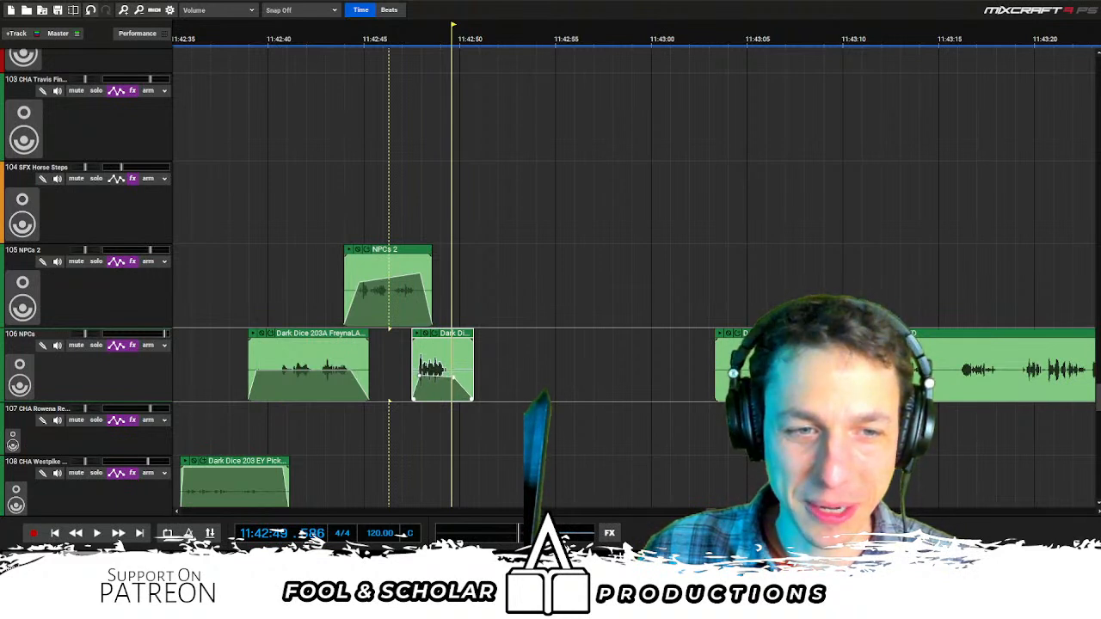
pyautogui.click(422, 423)
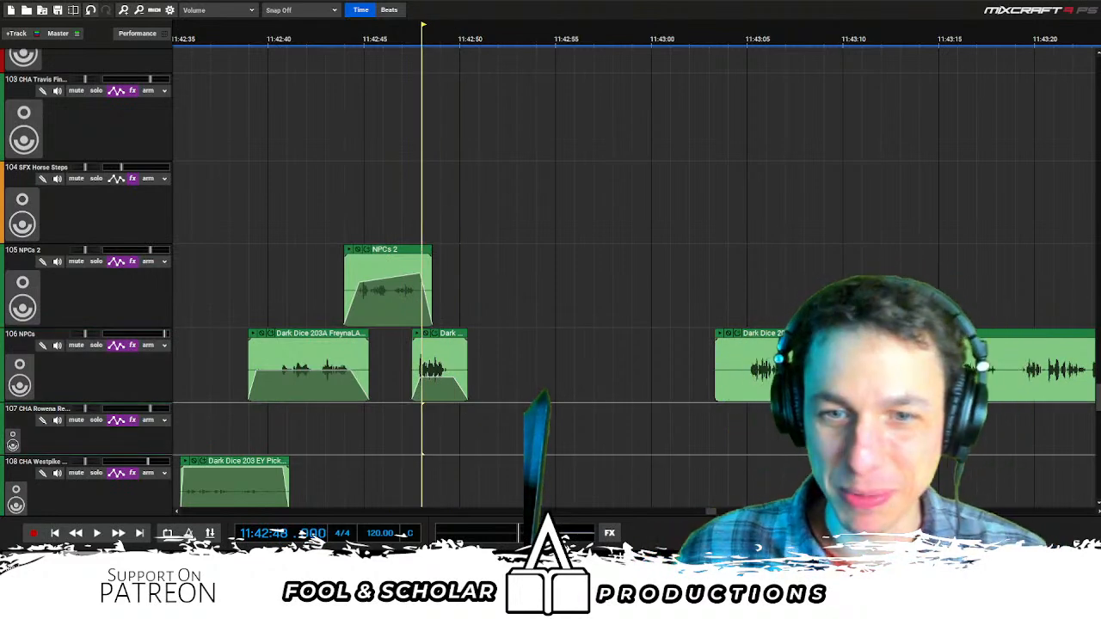
pyautogui.press('space')
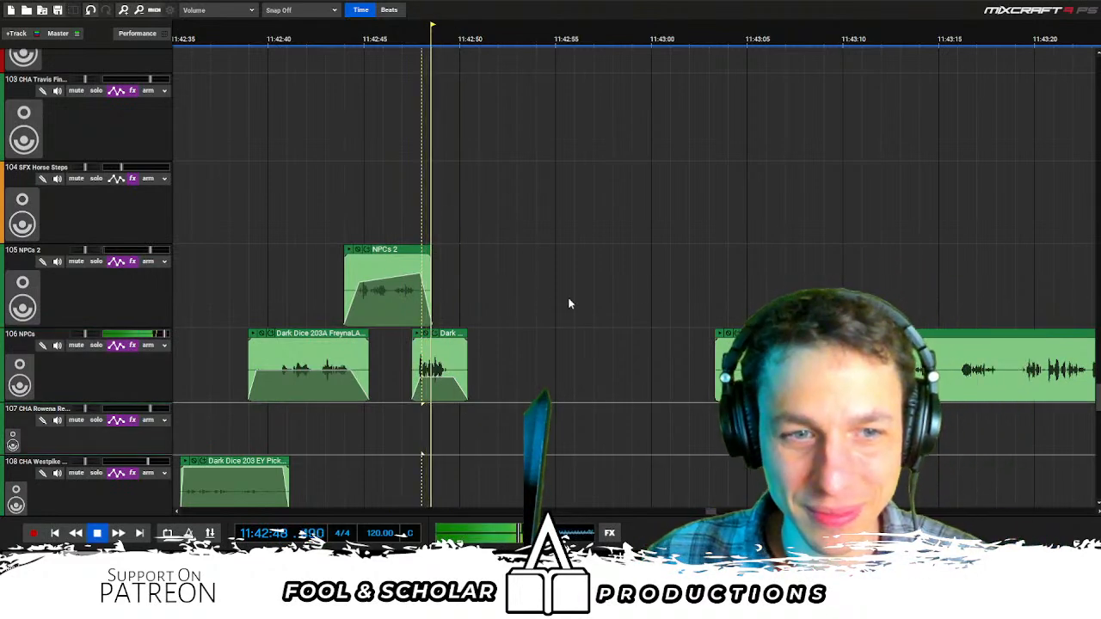
pyautogui.press('space')
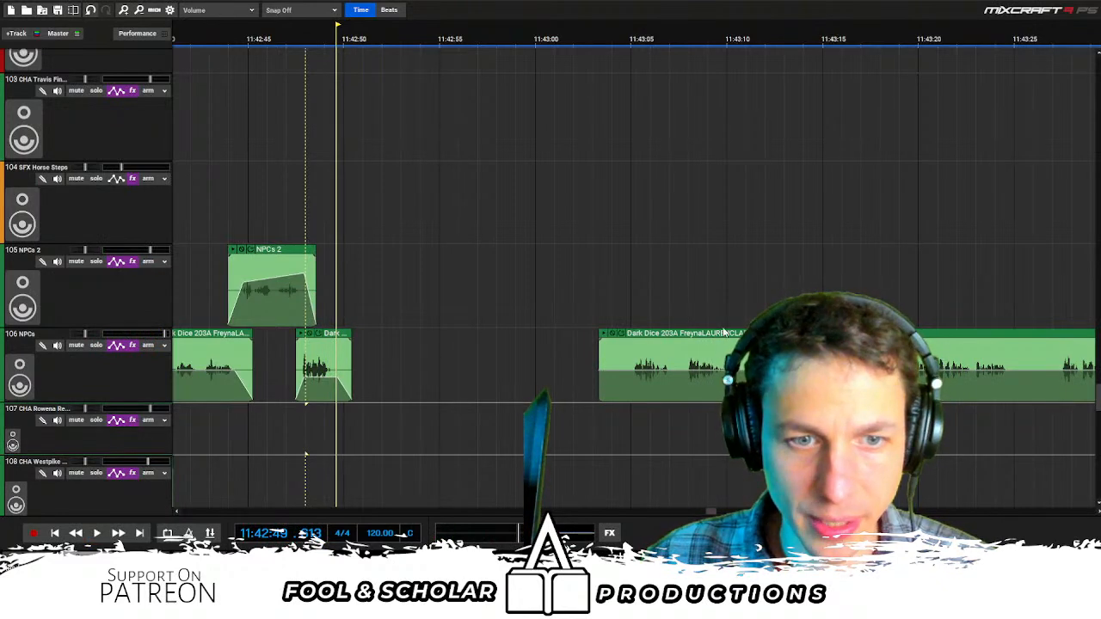
# Shift the remaining Freyna recording to about 11:43:24 and the WESTPIKE OG and Rowena OG recordings to about 11:42:49
pyautogui.scroll(-4, 756, 318)
pyautogui.hscroll(1, 757, 318)
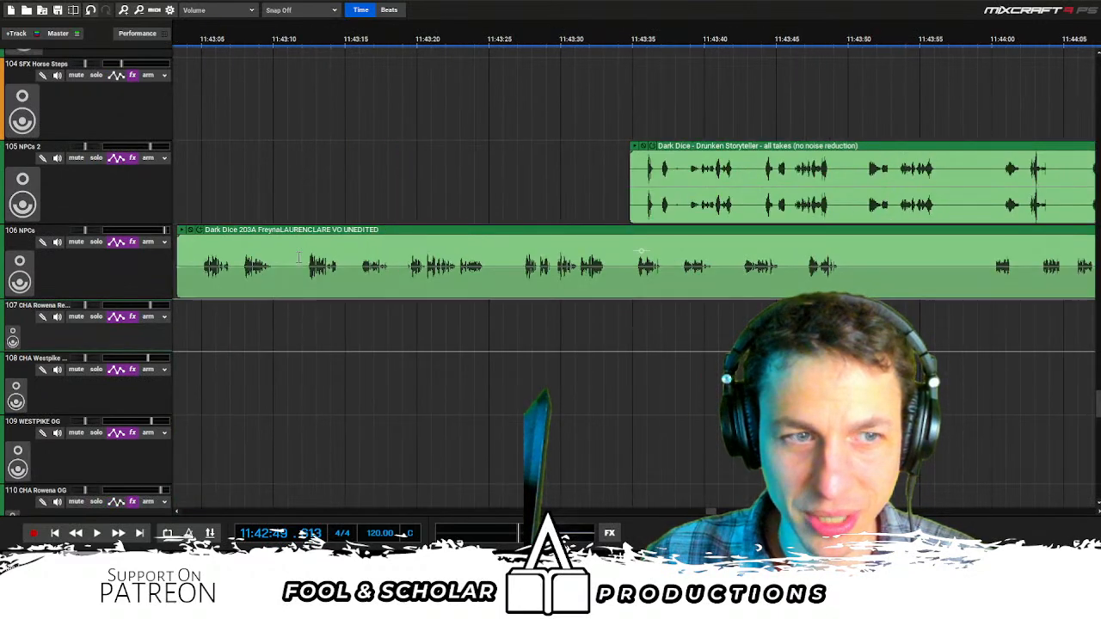
pyautogui.moveTo(320, 231); pyautogui.dragTo(277, 249)
pyautogui.scroll(-5, 626, 282)
pyautogui.hscroll(1, 626, 284)
pyautogui.hscroll(-4, 277, 250)
pyautogui.moveTo(691, 250); pyautogui.dragTo(256, 247)
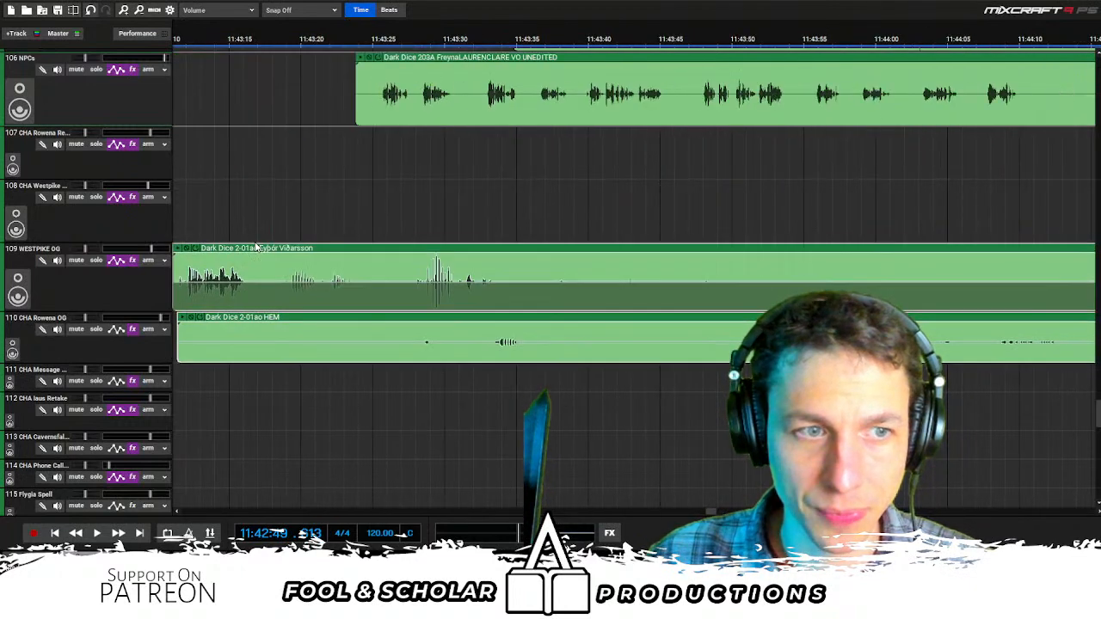
pyautogui.hscroll(-4, 356, 252)
pyautogui.moveTo(626, 251); pyautogui.dragTo(297, 255)
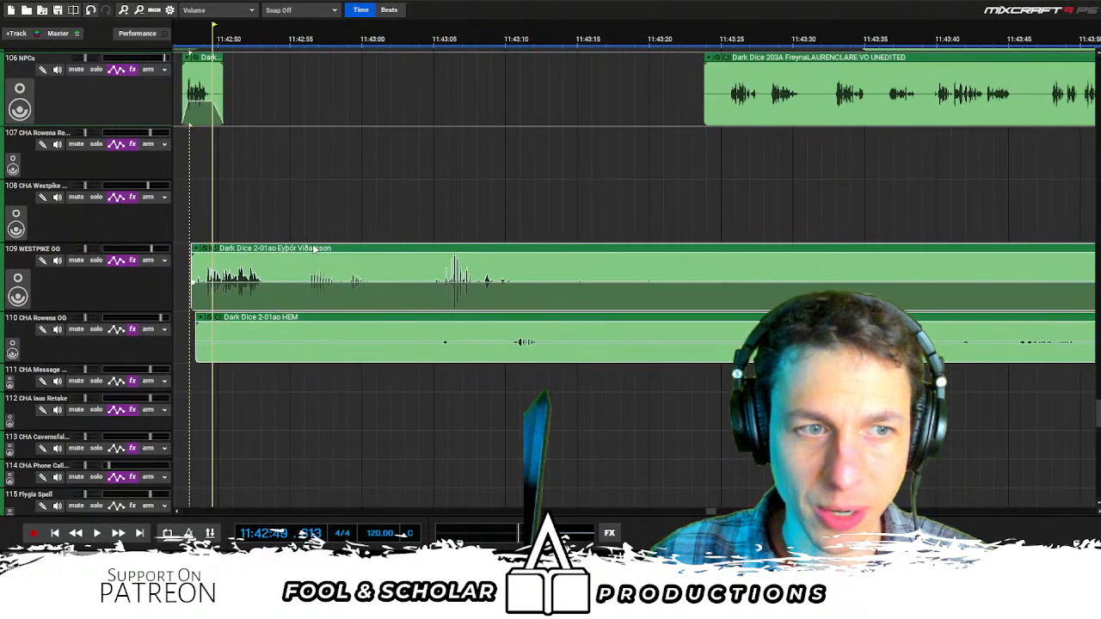
# Listen through the opening of the WESTPIKE OG and Rowena OG recordings up to about 11:43:12
pyautogui.press('space')
pyautogui.scroll(1, 502, 229)
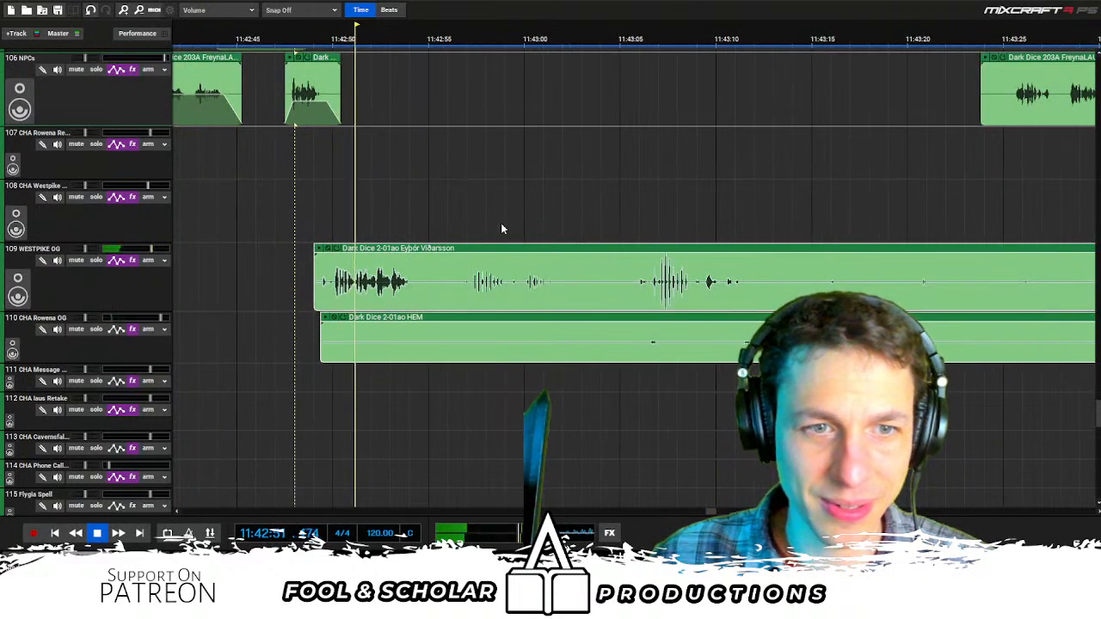
pyautogui.click(478, 227)
pyautogui.click(525, 228)
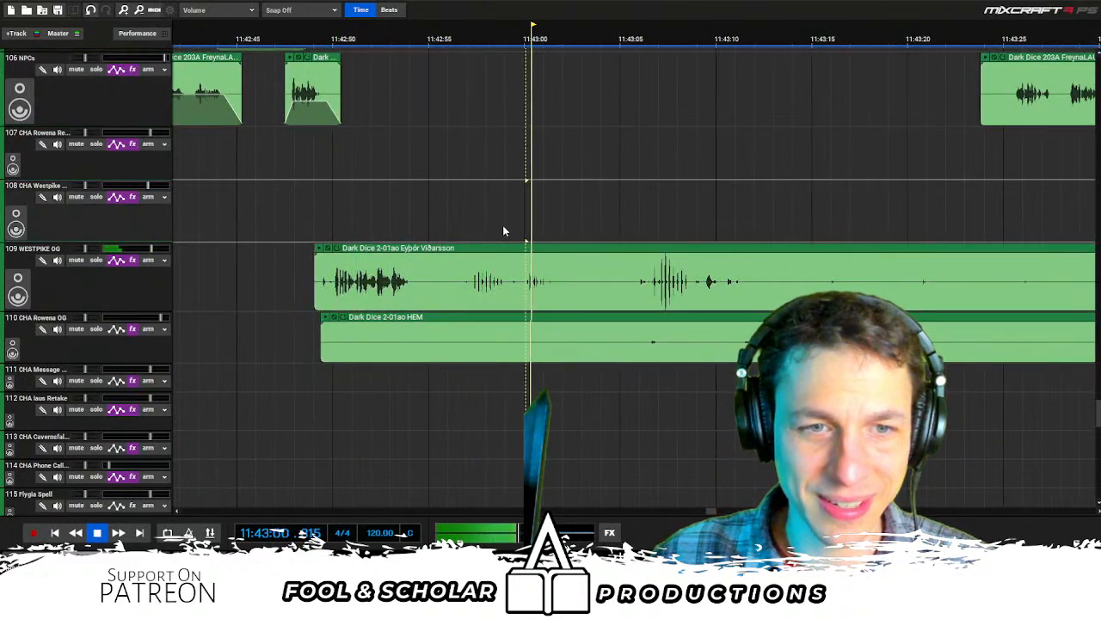
pyautogui.click(423, 227)
pyautogui.click(396, 229)
pyautogui.click(649, 225)
pyautogui.scroll(-3, 548, 234)
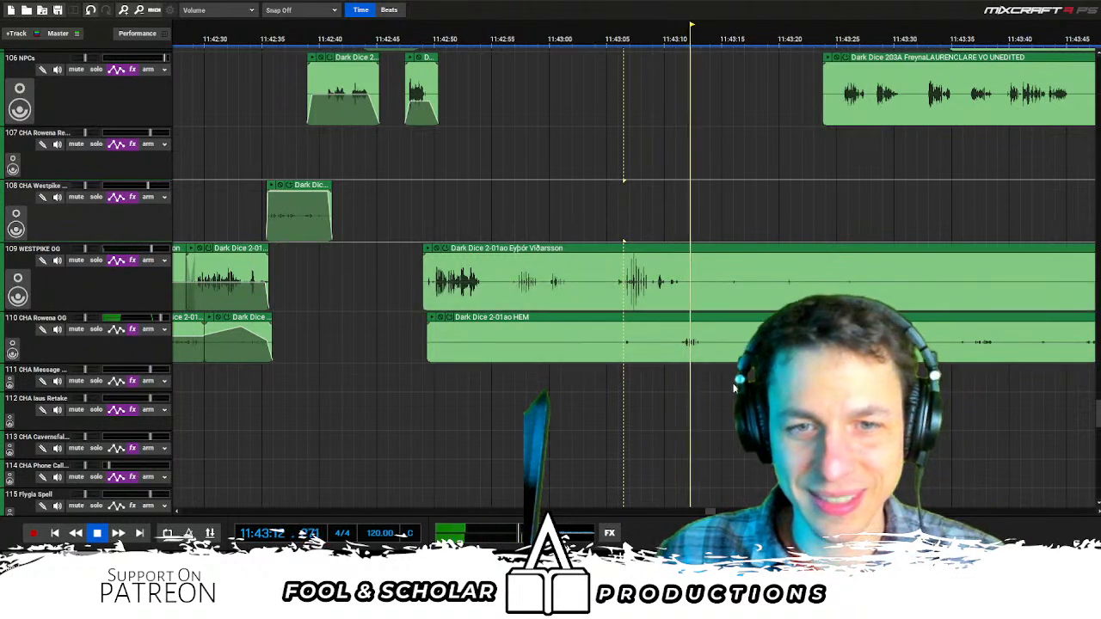
pyautogui.press('space')
# Delete the WESTPIKE OG and Rowena OG audio before about 11:43:12 and move the remainder to start at about 11:42:54
pyautogui.moveTo(389, 311); pyautogui.dragTo(690, 342)
pyautogui.press('Delete')
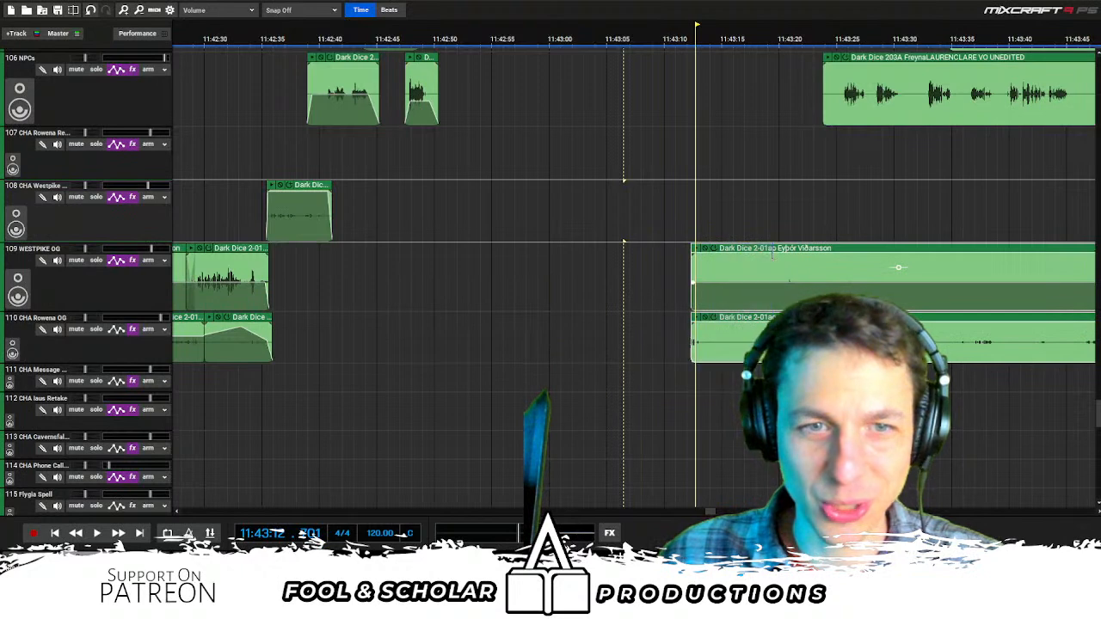
pyautogui.moveTo(787, 255); pyautogui.dragTo(573, 255)
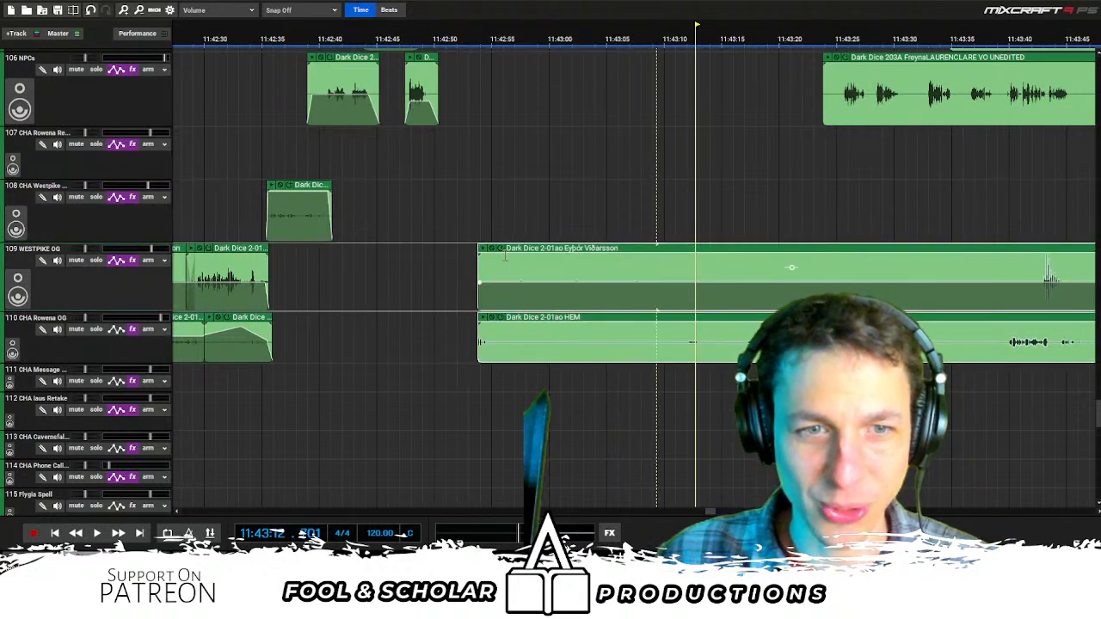
# Delete the unneeded audio at the start of the WESTPIKE OG and Rowena OG recordings, keeping one short Rowena line
pyautogui.click(517, 230)
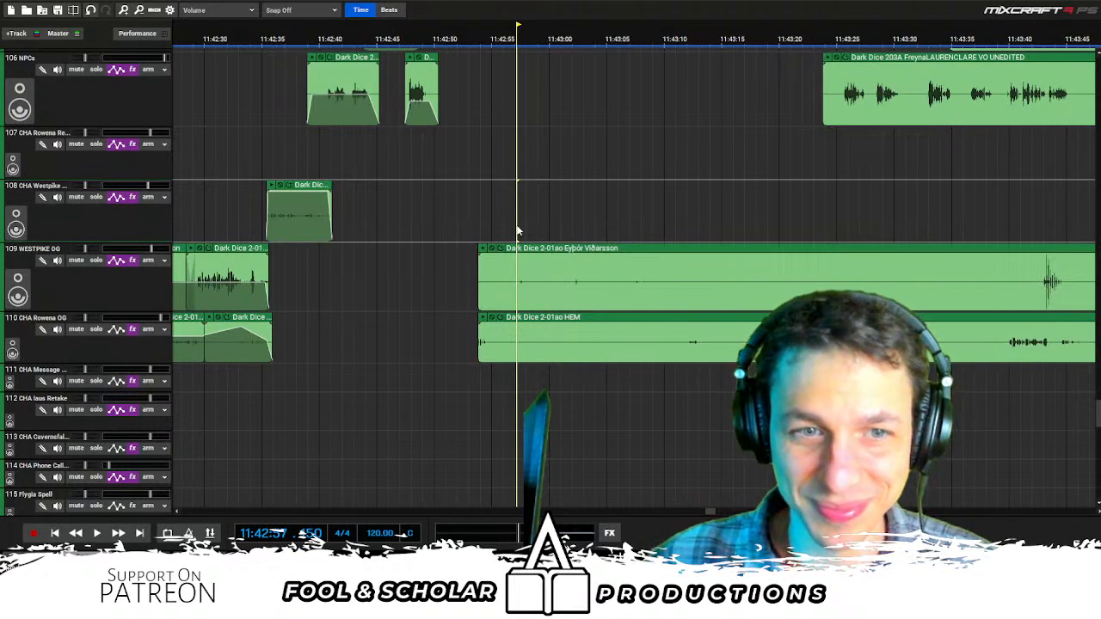
pyautogui.press('space')
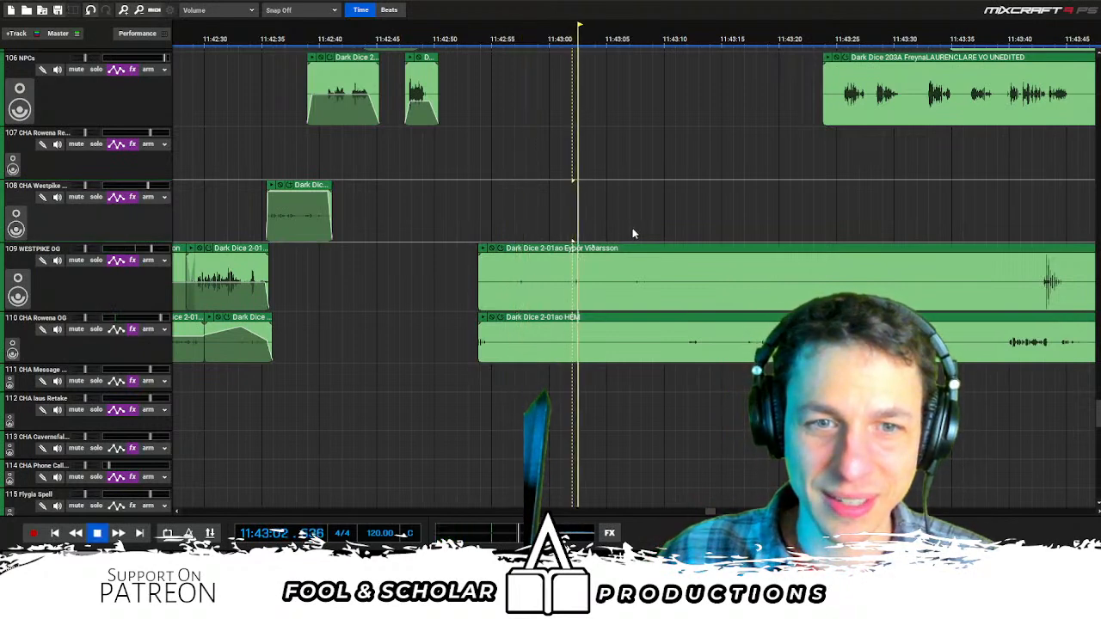
pyautogui.hscroll(2, 488, 253)
pyautogui.moveTo(339, 281); pyautogui.dragTo(546, 332)
pyautogui.press('Delete')
pyautogui.moveTo(511, 285); pyautogui.dragTo(699, 285)
pyautogui.press('Delete')
pyautogui.press('Delete')
# Position the short Rowena OG line at about 11:42:48 under the Freyna take and fade both its ends
pyautogui.moveTo(619, 331); pyautogui.dragTo(403, 319)
pyautogui.moveTo(312, 301); pyautogui.dragTo(299, 308)
pyautogui.press('space')
pyautogui.press('space')
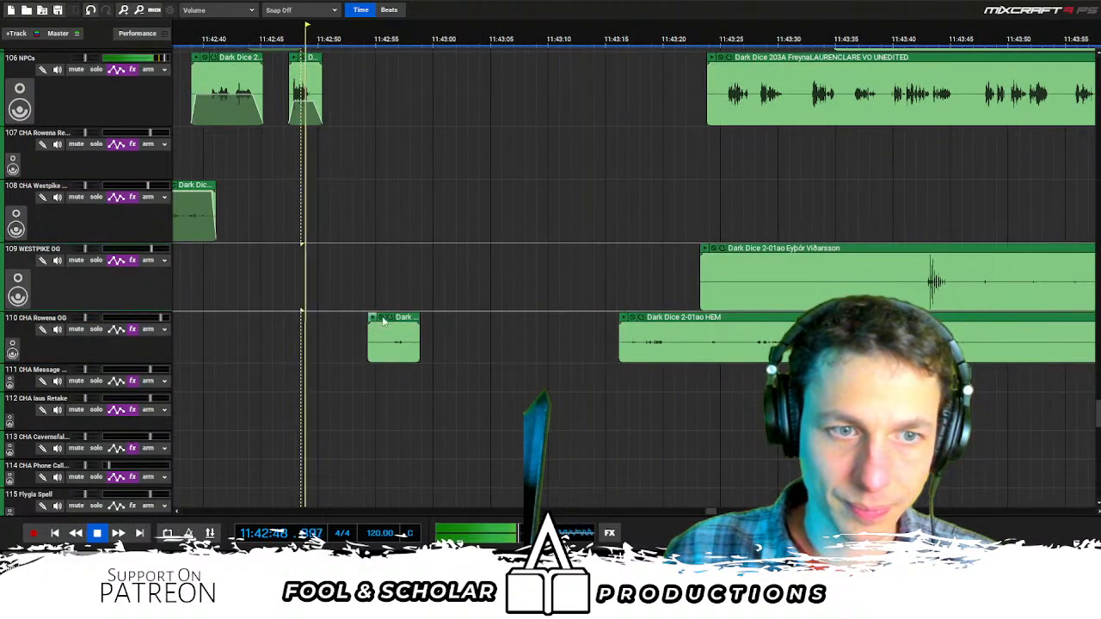
pyautogui.moveTo(396, 318); pyautogui.dragTo(318, 316)
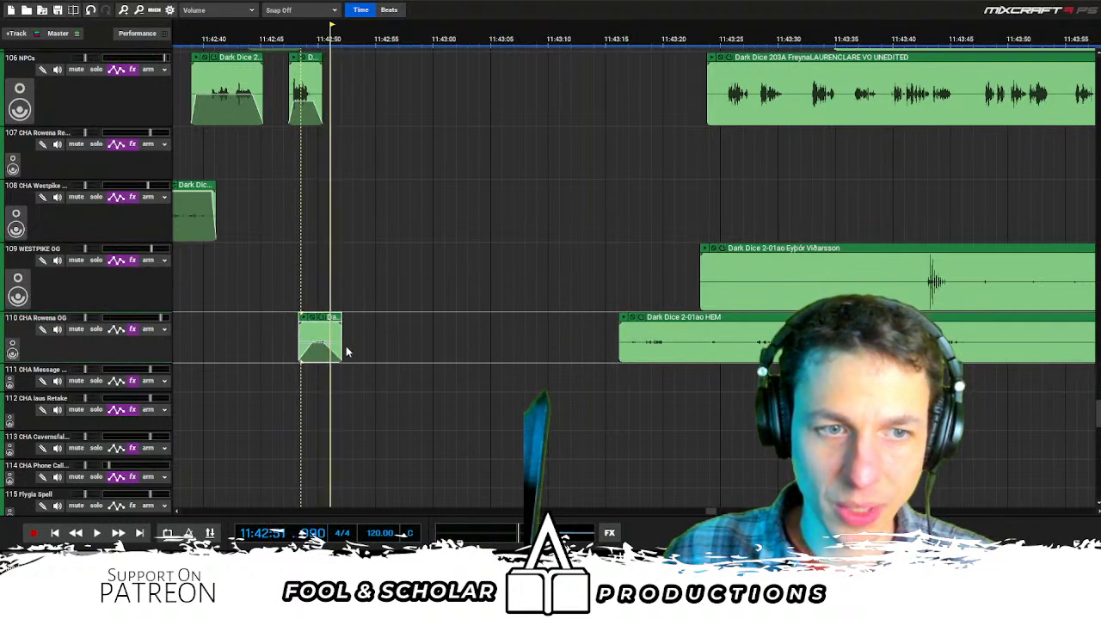
# Move the remaining Freyna recording on the NPCs track earlier to follow the isolated take at about 11:42:50
pyautogui.scroll(1, 539, 274)
pyautogui.moveTo(772, 113); pyautogui.dragTo(376, 114)
pyautogui.press('space')
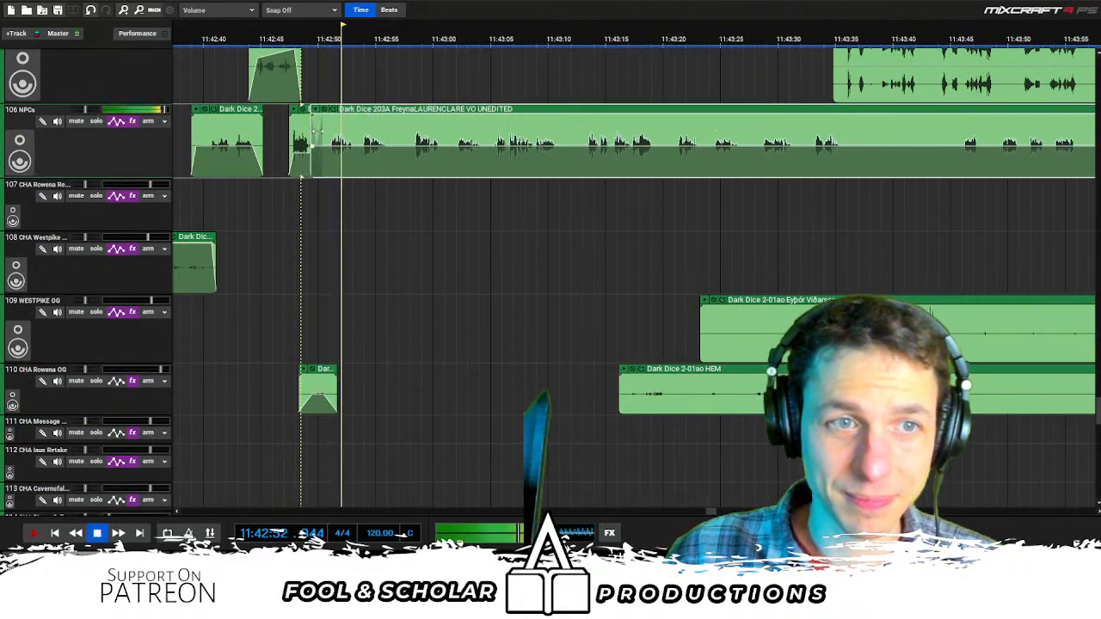
# Separate the first Freyna line at about 11:42:56.5, end it at about 11:42:53.5 and fade both its ends
pyautogui.moveTo(312, 129); pyautogui.dragTo(394, 129)
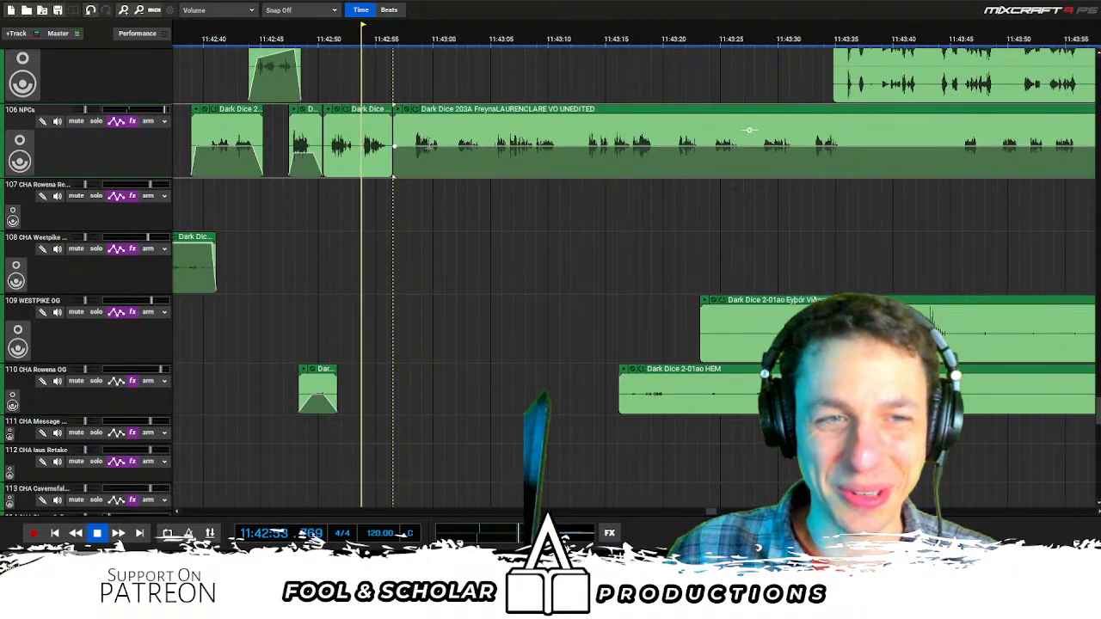
pyautogui.scroll(1, 472, 129)
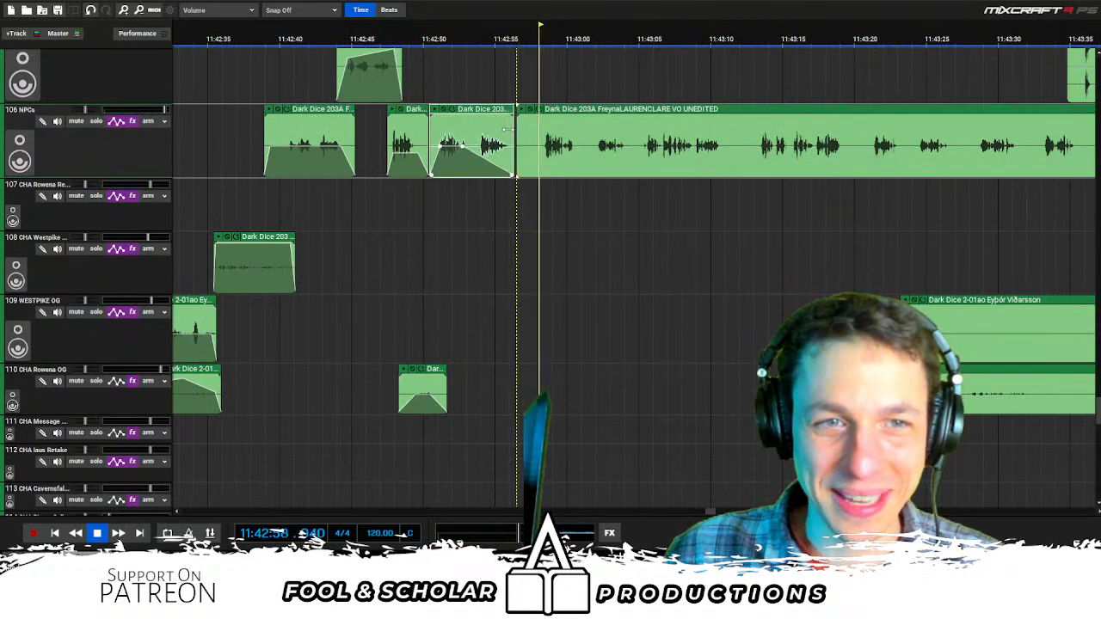
pyautogui.moveTo(512, 130); pyautogui.dragTo(471, 130)
pyautogui.press('space')
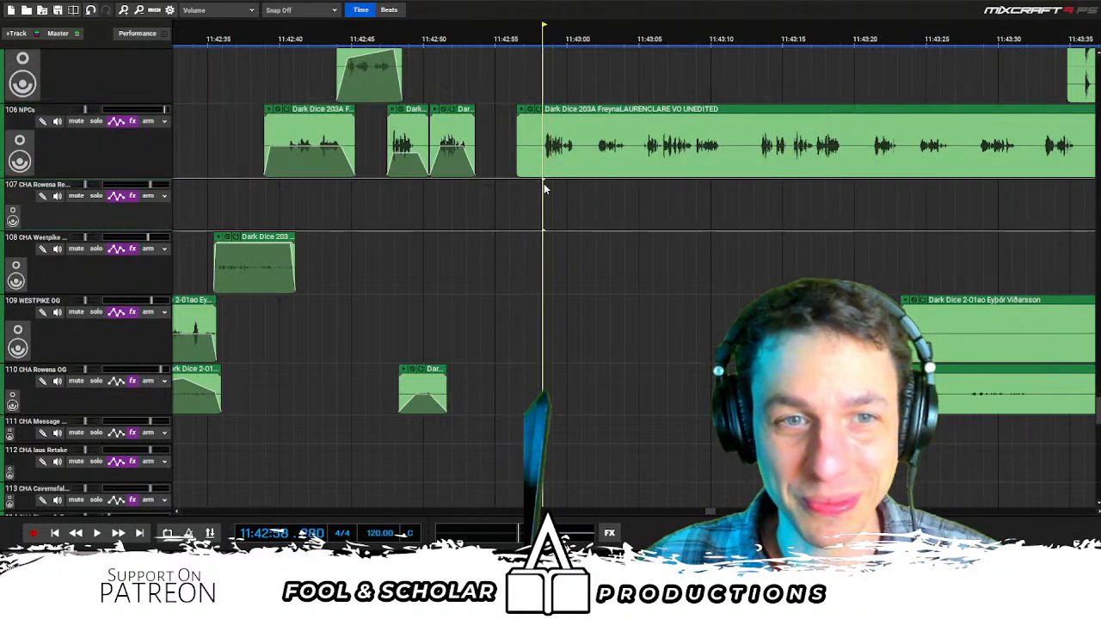
# Audition the next Freyna takes and trim the start of the remaining recording on the NPCs track to about 11:43:05
pyautogui.click(543, 183)
pyautogui.press('space')
pyautogui.click(601, 182)
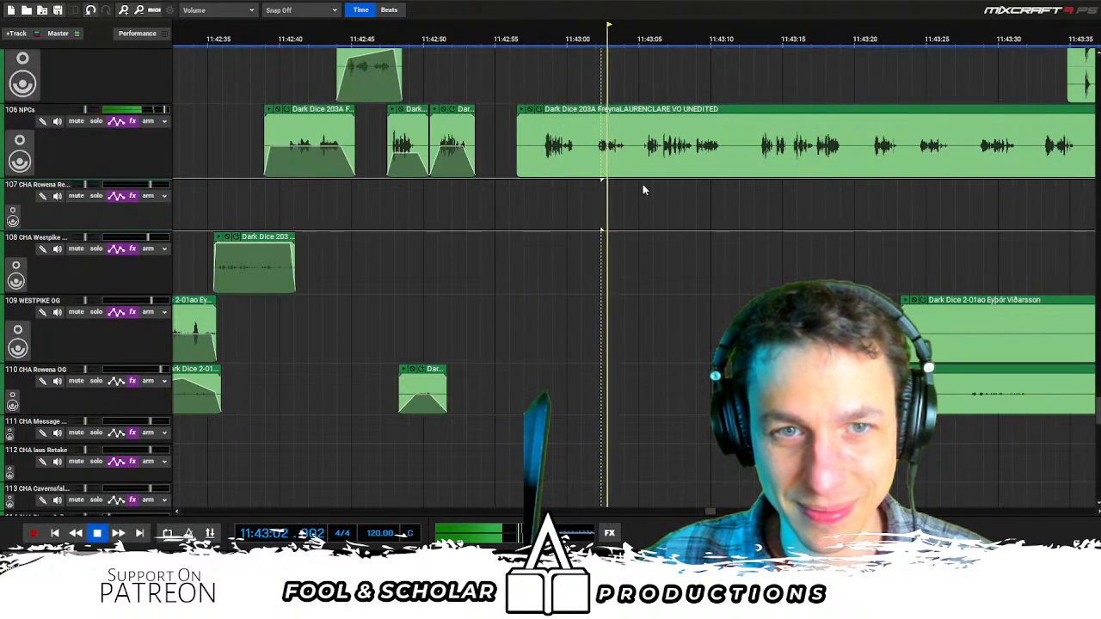
pyautogui.click(643, 184)
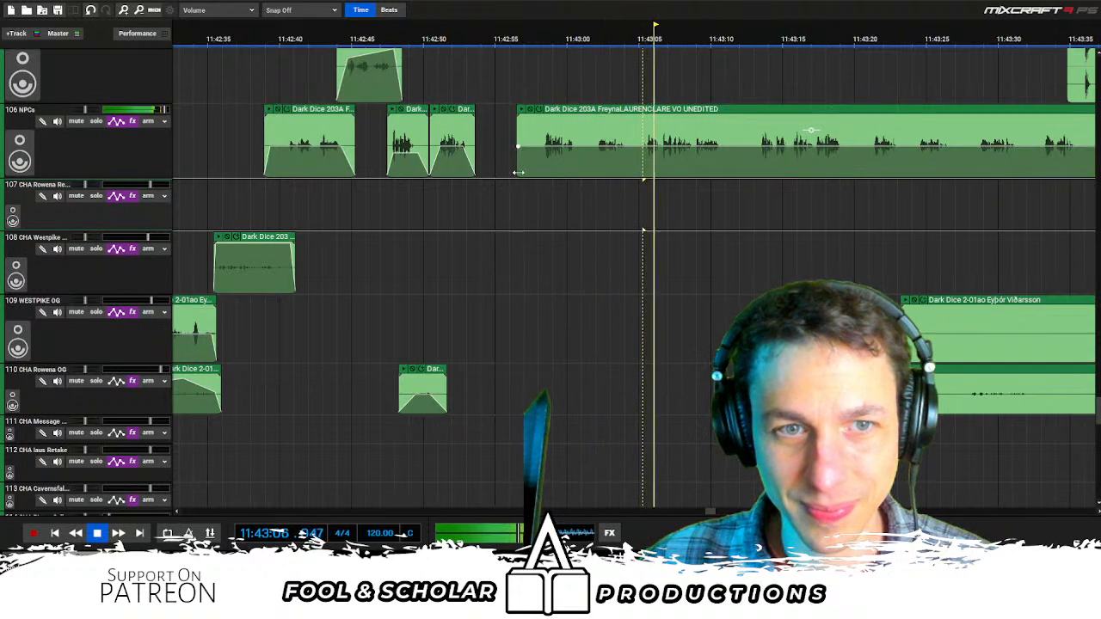
pyautogui.moveTo(517, 172); pyautogui.dragTo(642, 173)
pyautogui.click(441, 183)
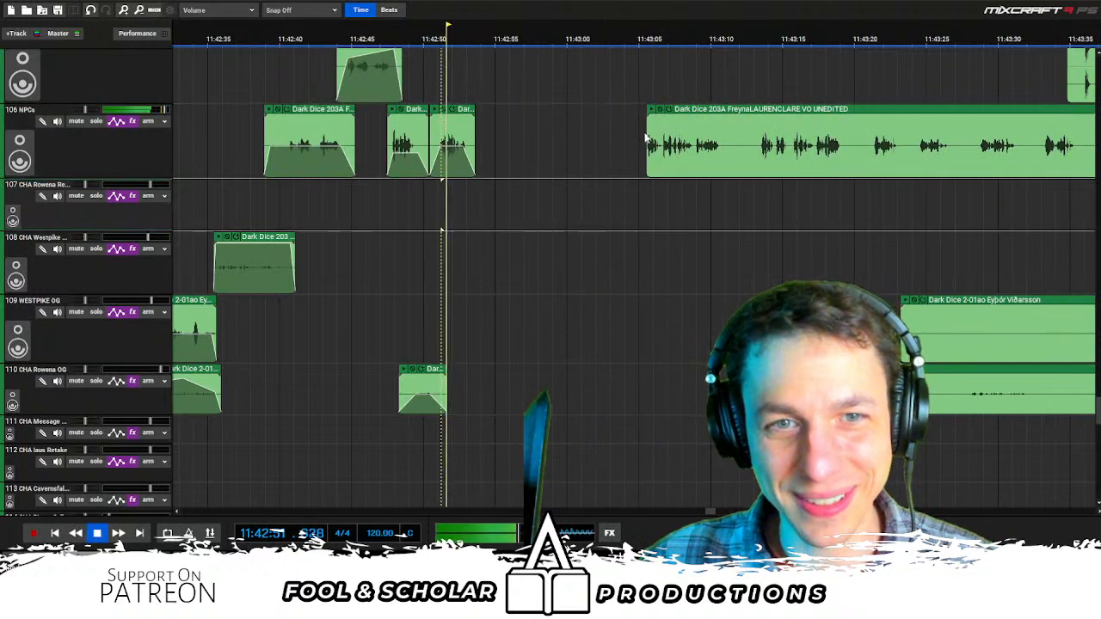
pyautogui.moveTo(640, 133); pyautogui.dragTo(638, 136)
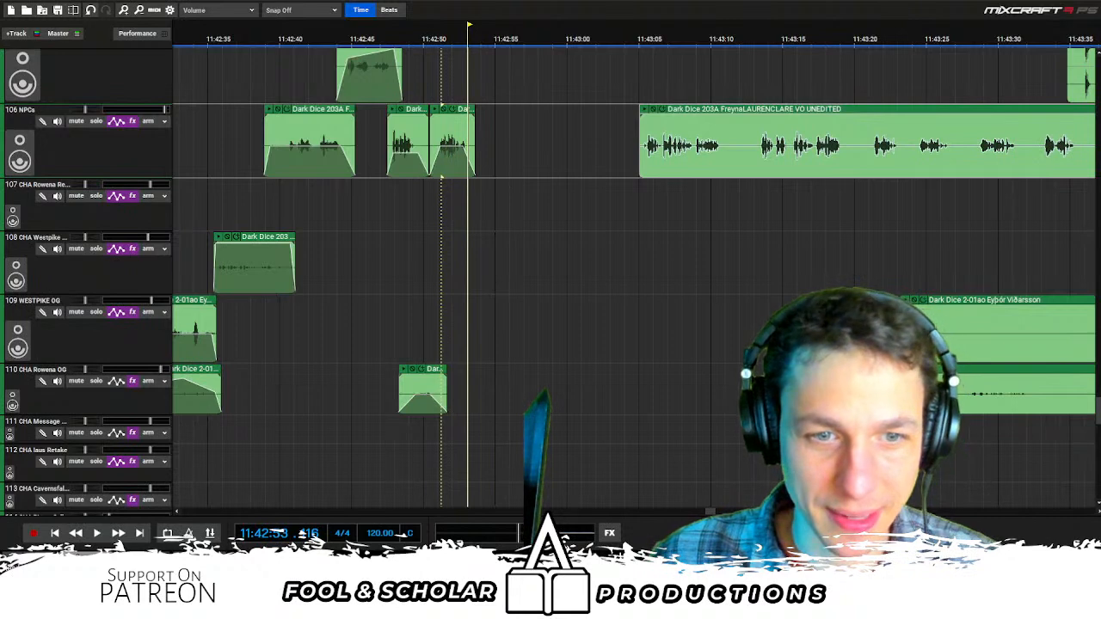
# Move the WESTPIKE OG and Rowena OG recordings earlier, isolate the next Rowena line and place it at about 11:42:52.5 with faded ends
pyautogui.click(439, 302)
pyautogui.press('space')
pyautogui.moveTo(1007, 430); pyautogui.dragTo(864, 301)
pyautogui.moveTo(884, 374); pyautogui.dragTo(547, 375)
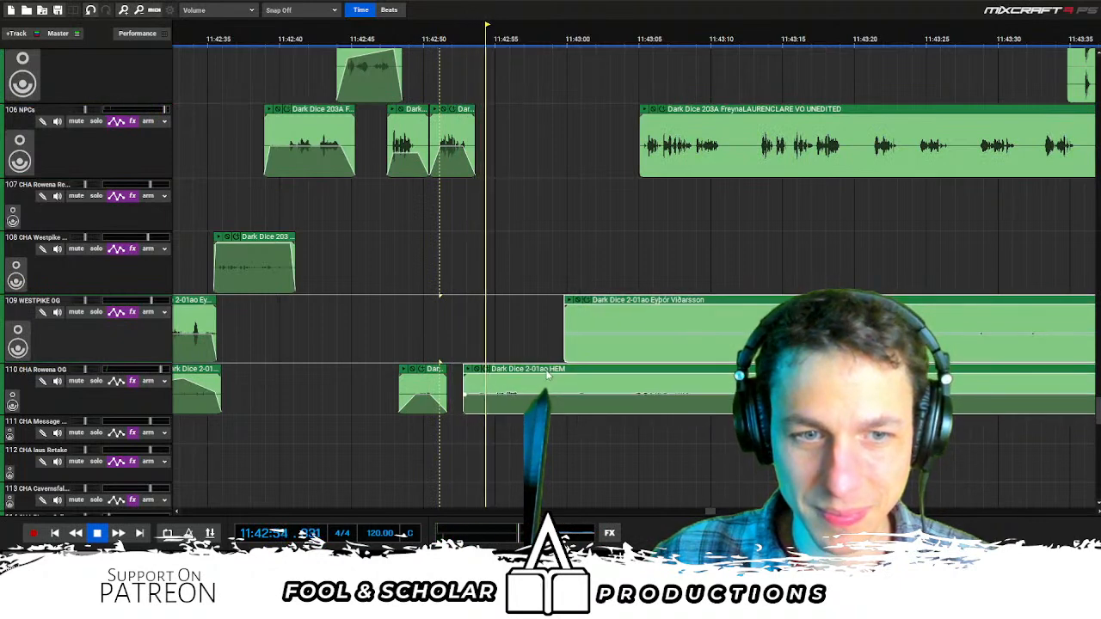
pyautogui.moveTo(463, 382); pyautogui.dragTo(513, 357)
pyautogui.click(528, 384)
pyautogui.hotkey('ctrl', 't')
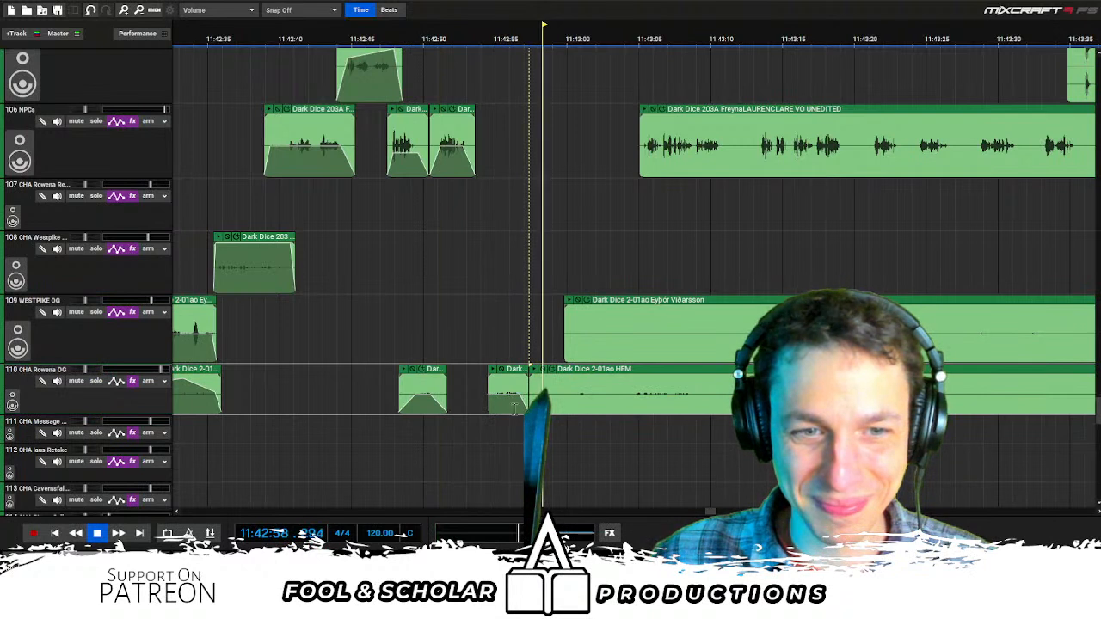
pyautogui.click(446, 335)
pyautogui.moveTo(524, 376); pyautogui.dragTo(660, 371)
# Move the remaining Freyna recording to about 11:42:55 and separate its first two takes with the NPCs track soloed
pyautogui.moveTo(709, 113); pyautogui.dragTo(566, 112)
pyautogui.scroll(1, 632, 185)
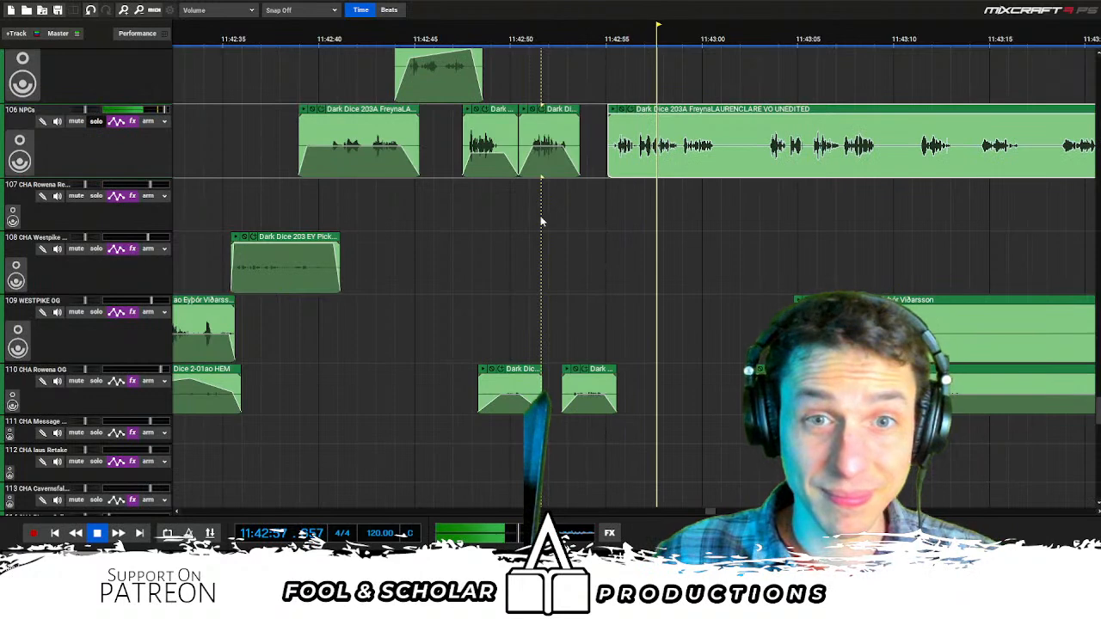
pyautogui.click(749, 166)
pyautogui.hotkey('ctrl', 't')
pyautogui.moveTo(750, 165); pyautogui.dragTo(729, 166)
pyautogui.hscroll(5, 655, 156)
pyautogui.click(655, 156)
pyautogui.hotkey('ctrl', 't')
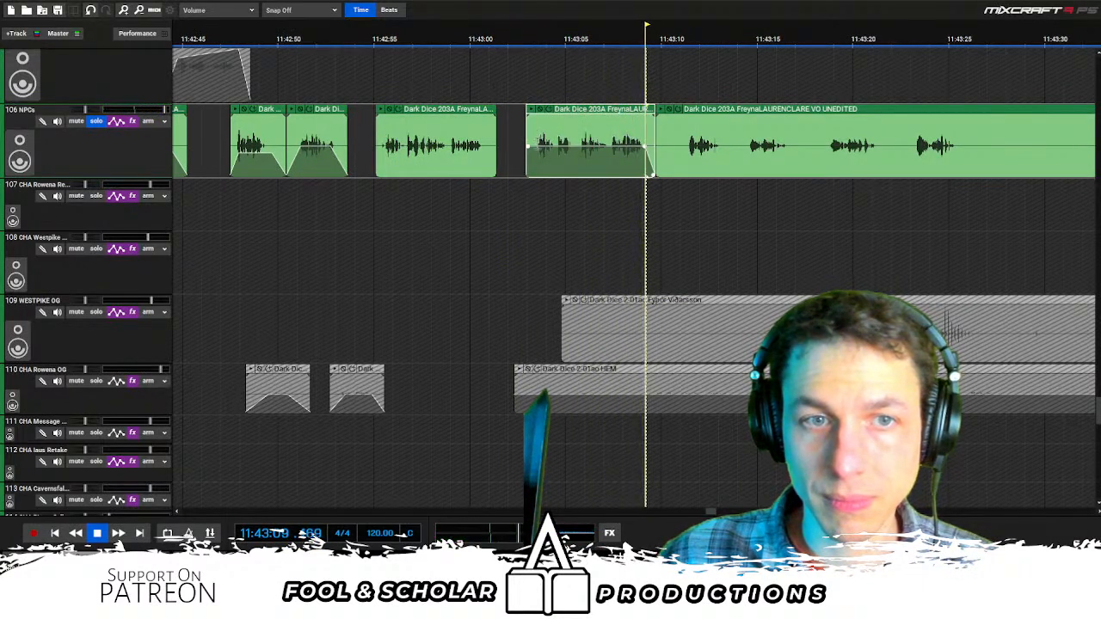
# Delete the first separated Freyna take and move the second to about 11:42:56 with both ends faded
pyautogui.click(477, 146)
pyautogui.press('Delete')
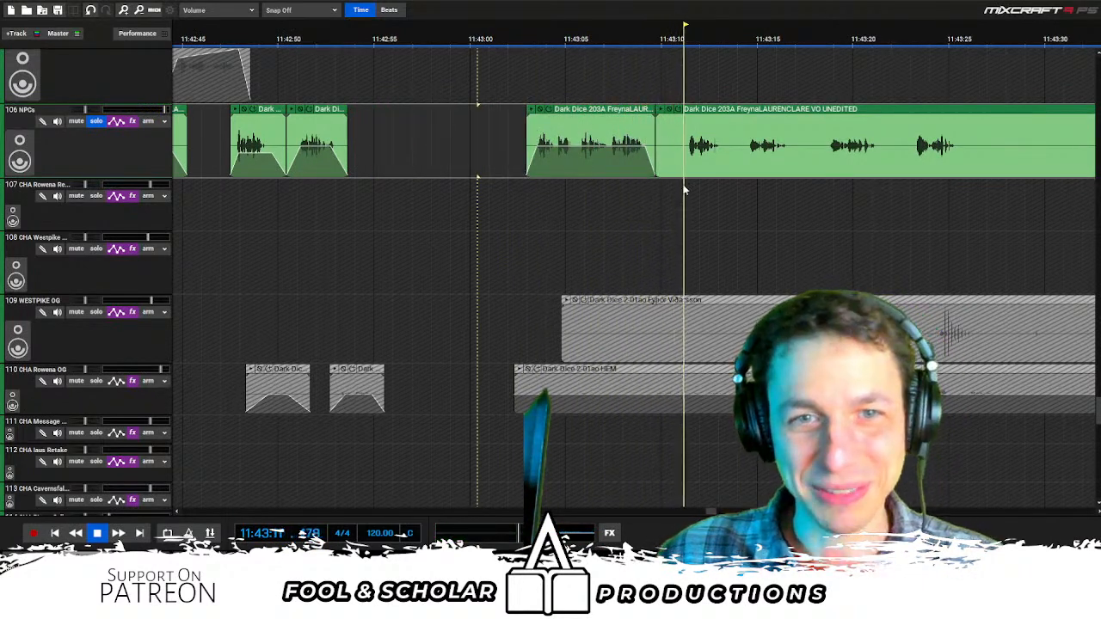
pyautogui.press('space')
pyautogui.moveTo(575, 116); pyautogui.dragTo(449, 116)
# Audition the remaining Freyna takes, unsolo the NPCs track and move the chosen take to start at about 11:42:54.5
pyautogui.click(304, 186)
pyautogui.press('space')
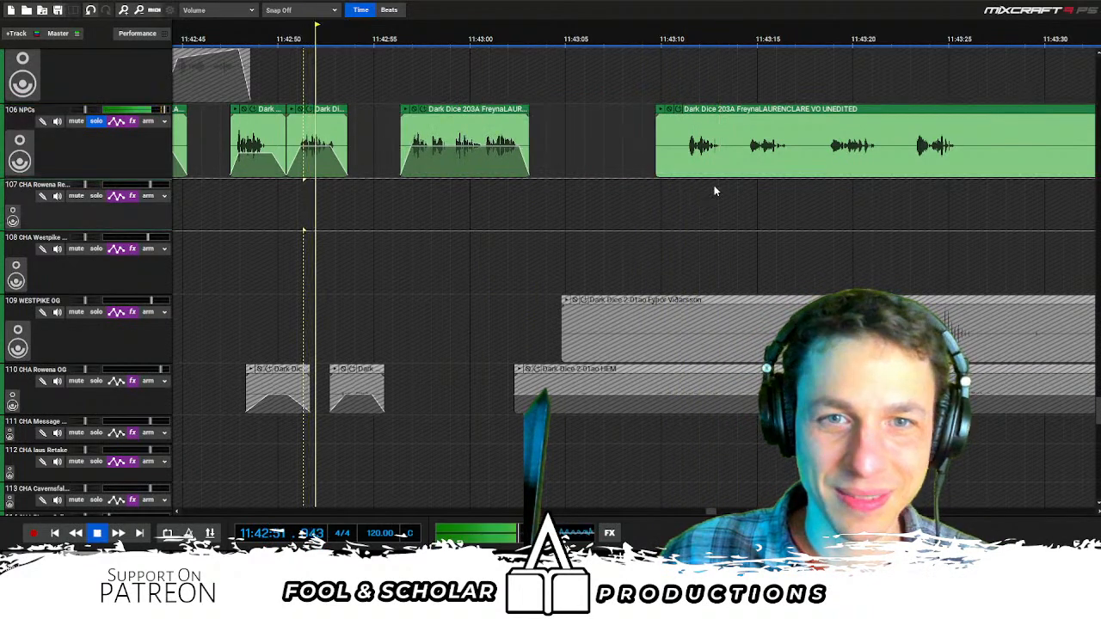
pyautogui.click(749, 185)
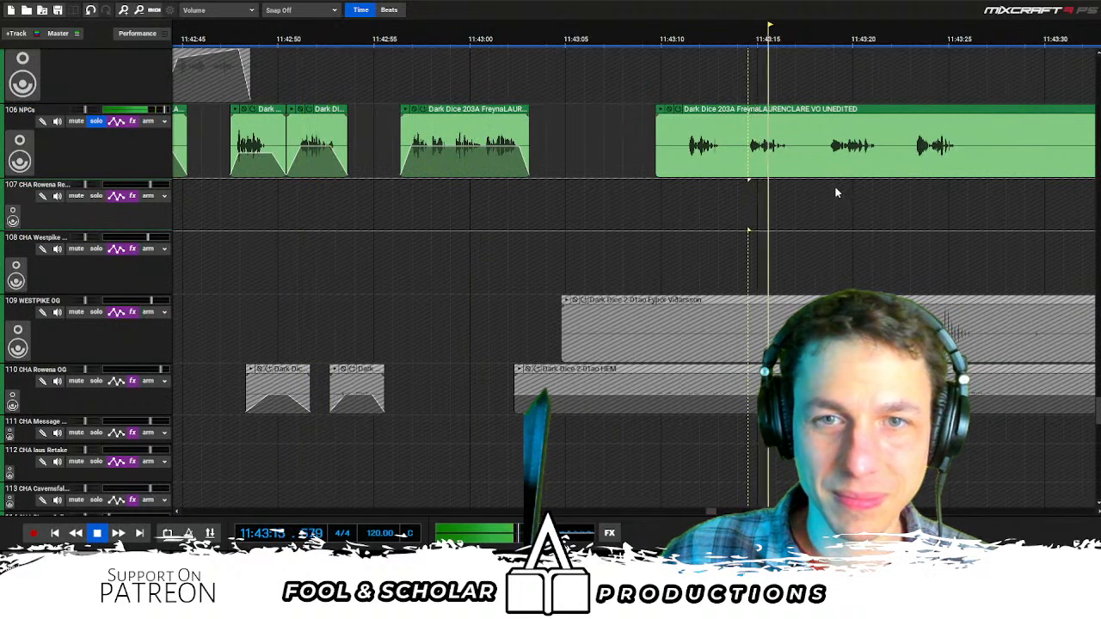
pyautogui.click(916, 185)
pyautogui.scroll(-1, 867, 193)
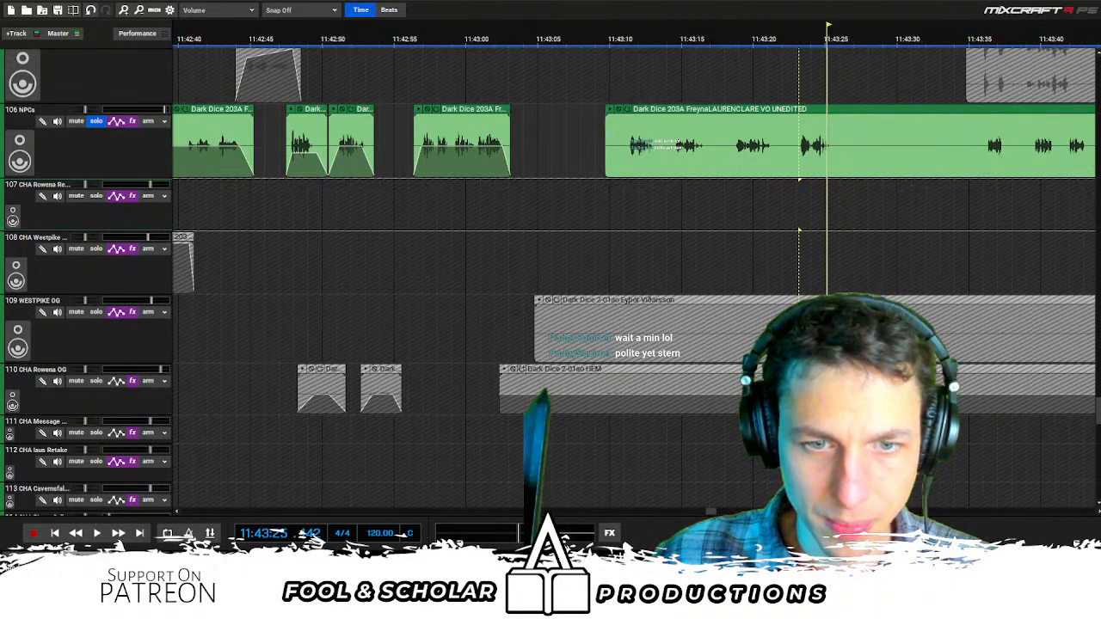
pyautogui.click(346, 209)
pyautogui.press('space')
pyautogui.click(97, 121)
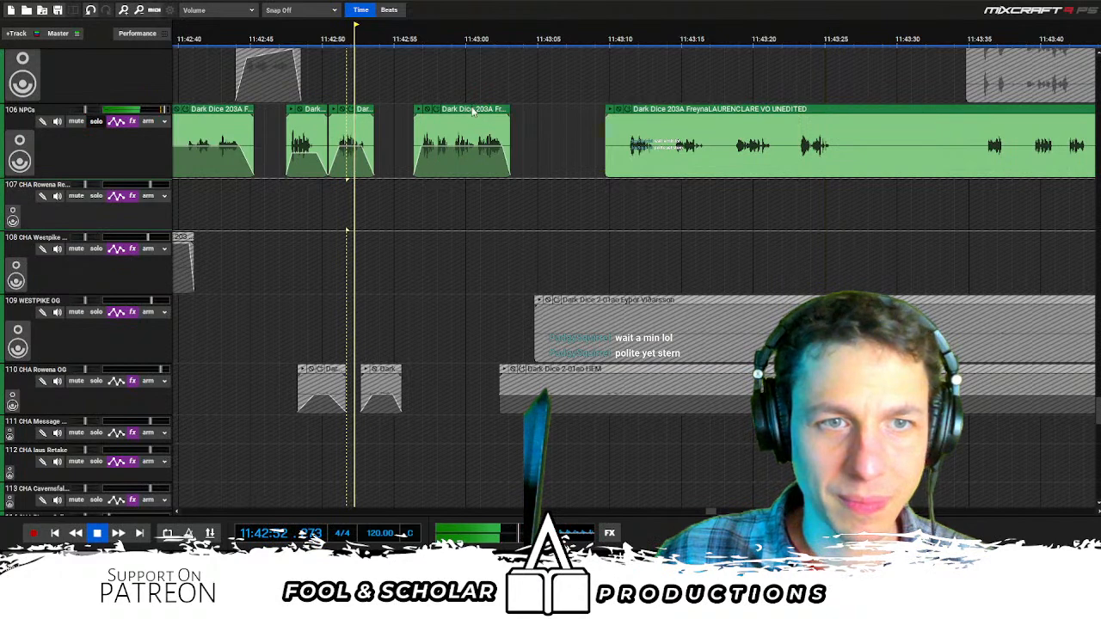
pyautogui.moveTo(472, 110); pyautogui.dragTo(441, 112)
pyautogui.click(377, 253)
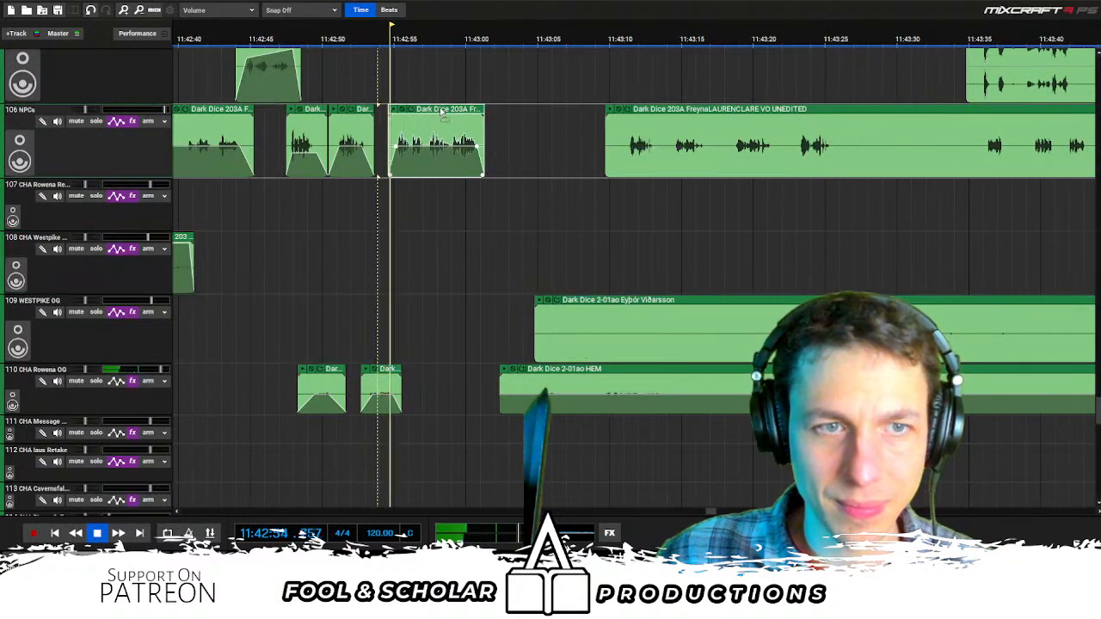
# Isolate the next short Rowena OG line, position it at about 11:42:56.5 under the Freyna take and fade both its ends
pyautogui.moveTo(477, 230); pyautogui.dragTo(668, 418)
pyautogui.moveTo(572, 371); pyautogui.dragTo(548, 370)
pyautogui.scroll(3, 550, 357)
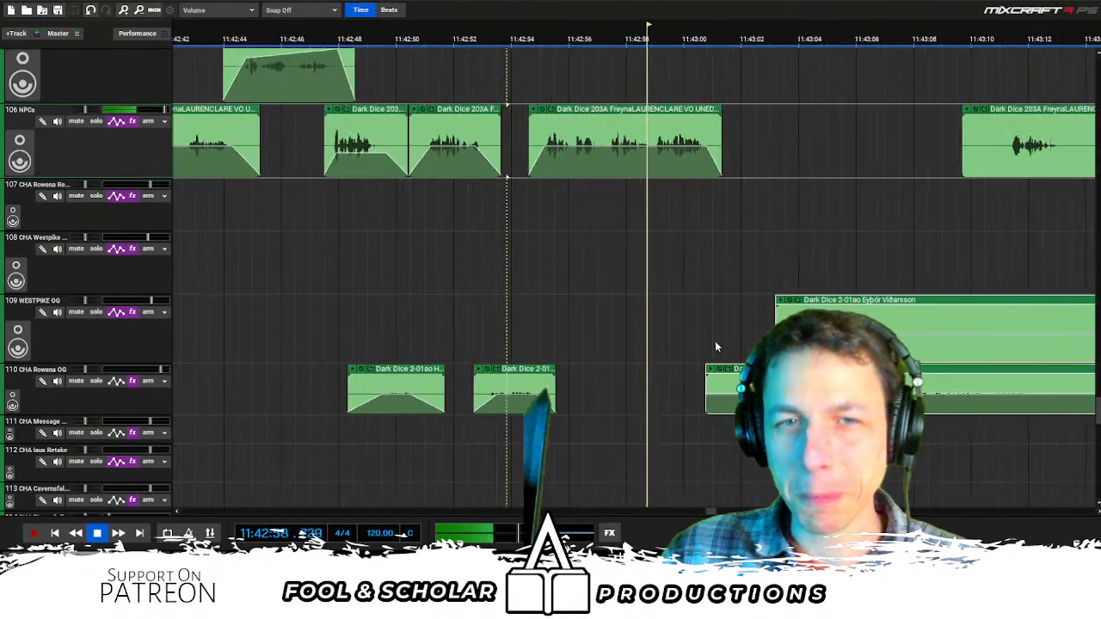
pyautogui.moveTo(808, 368); pyautogui.dragTo(703, 383)
pyautogui.moveTo(626, 339); pyautogui.dragTo(808, 341)
pyautogui.press('Delete')
pyautogui.press('Delete')
pyautogui.click(568, 342)
pyautogui.moveTo(721, 381); pyautogui.dragTo(610, 387)
pyautogui.click(550, 341)
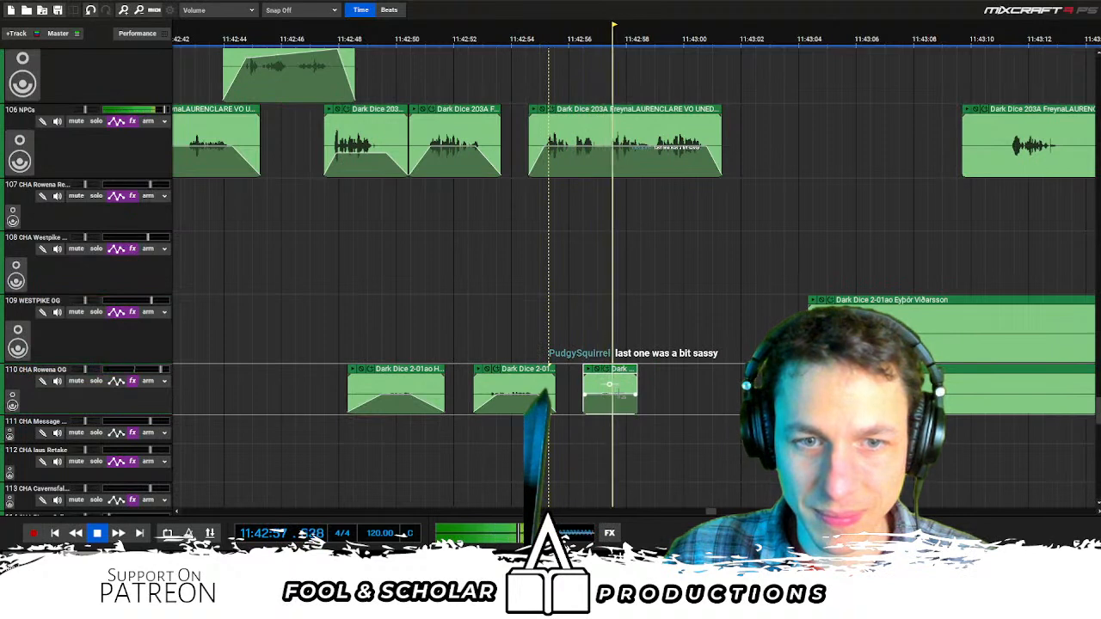
pyautogui.press('space')
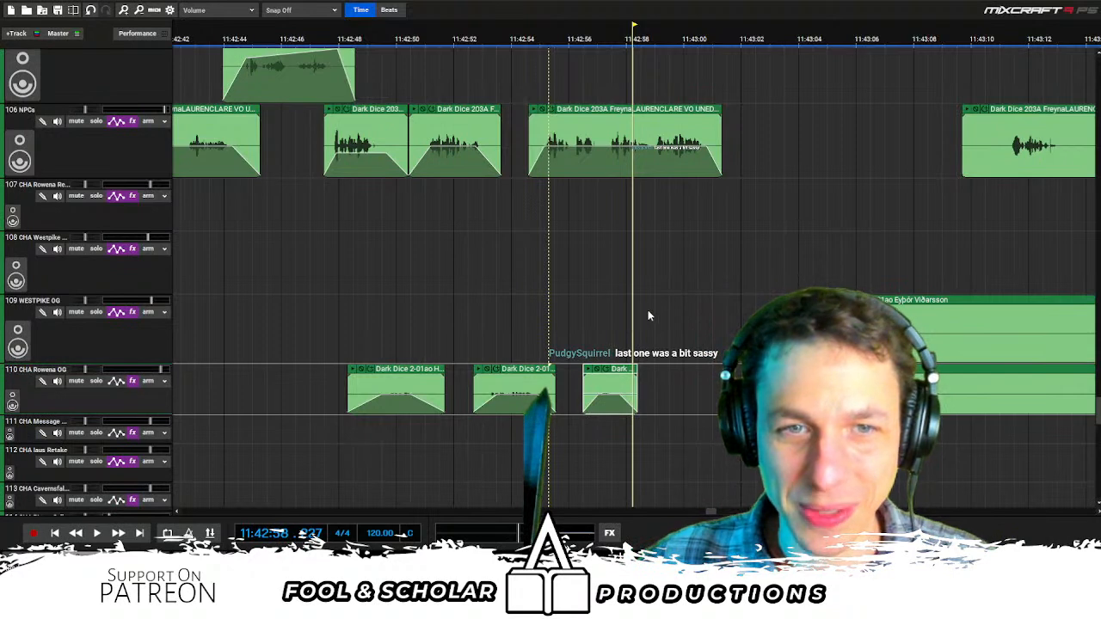
# Move the WESTPIKE OG and Rowena OG recordings to about 11:43:00 and separate their next section, fading the ends of both clips
pyautogui.press('space')
pyautogui.hscroll(3, 693, 246)
pyautogui.moveTo(595, 231); pyautogui.dragTo(523, 372)
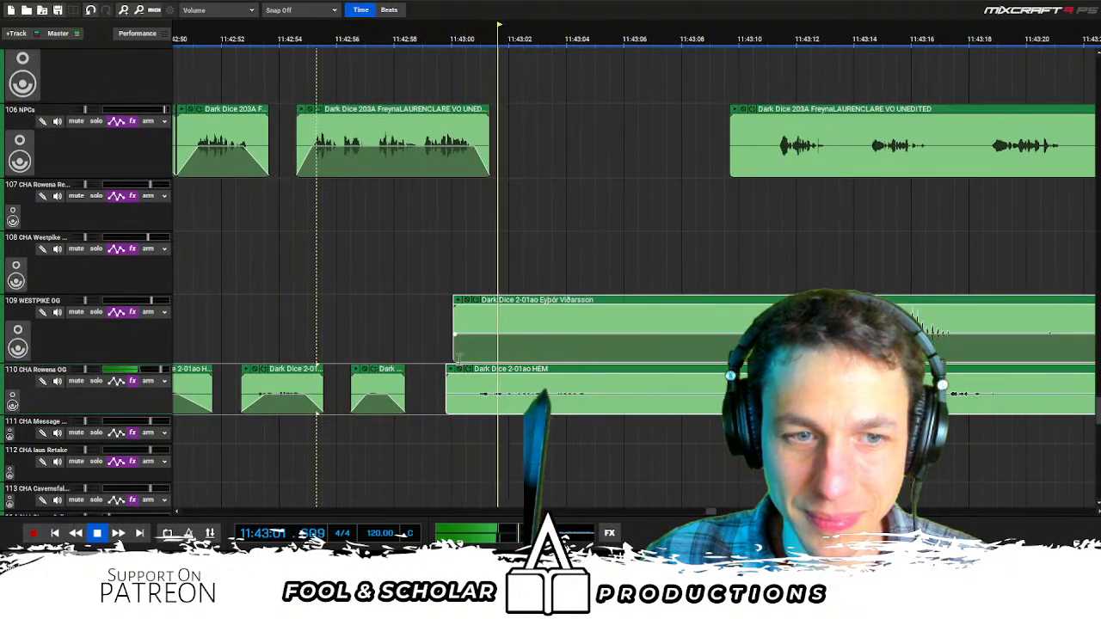
pyautogui.moveTo(455, 341); pyautogui.dragTo(445, 334)
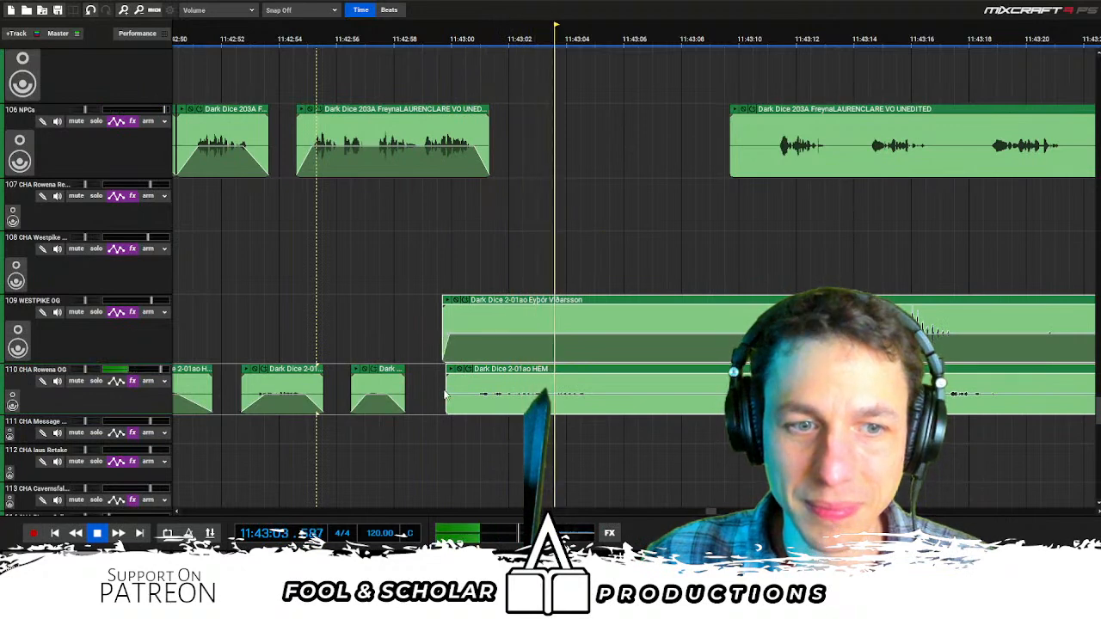
pyautogui.moveTo(447, 391); pyautogui.dragTo(455, 391)
pyautogui.moveTo(606, 278); pyautogui.dragTo(656, 344)
pyautogui.press('Delete')
pyautogui.moveTo(643, 439); pyautogui.dragTo(681, 335)
pyautogui.press('Delete')
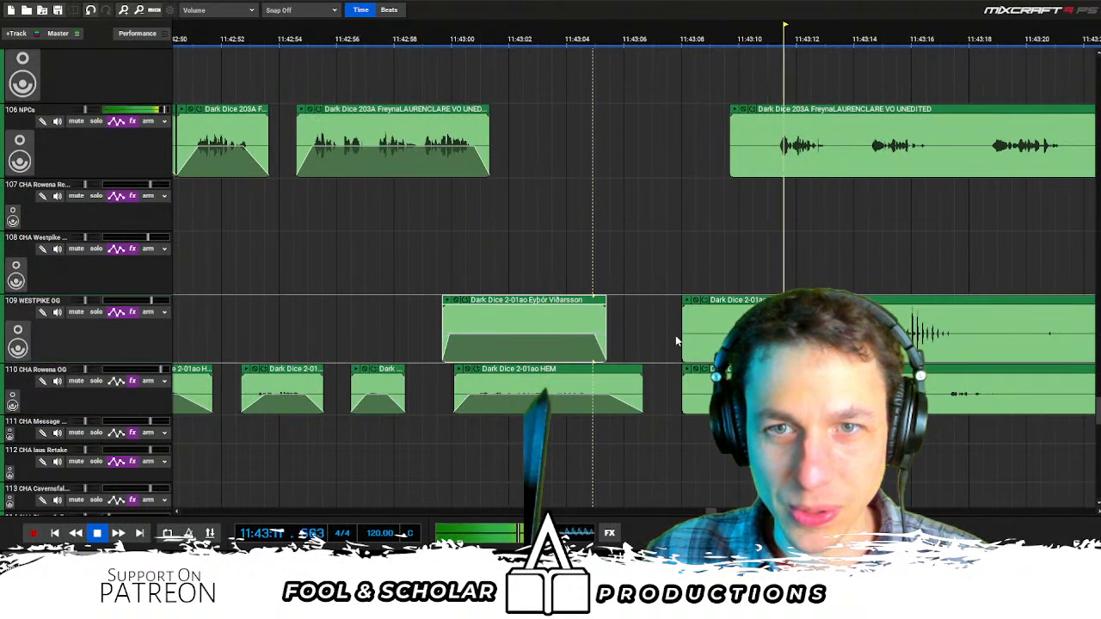
# Delete the unneeded start of the remaining WESTPIKE OG and Rowena OG recordings and move them to about 11:43:14.5
pyautogui.press('space')
pyautogui.moveTo(668, 346); pyautogui.dragTo(777, 421)
pyautogui.press('Delete')
pyautogui.moveTo(713, 320); pyautogui.dragTo(799, 391)
pyautogui.moveTo(941, 319); pyautogui.dragTo(1028, 319)
# Move the remaining Freyna recording to start at about 11:43:03.5 and audition its takes
pyautogui.click(560, 233)
pyautogui.press('space')
pyautogui.moveTo(823, 110); pyautogui.dragTo(638, 110)
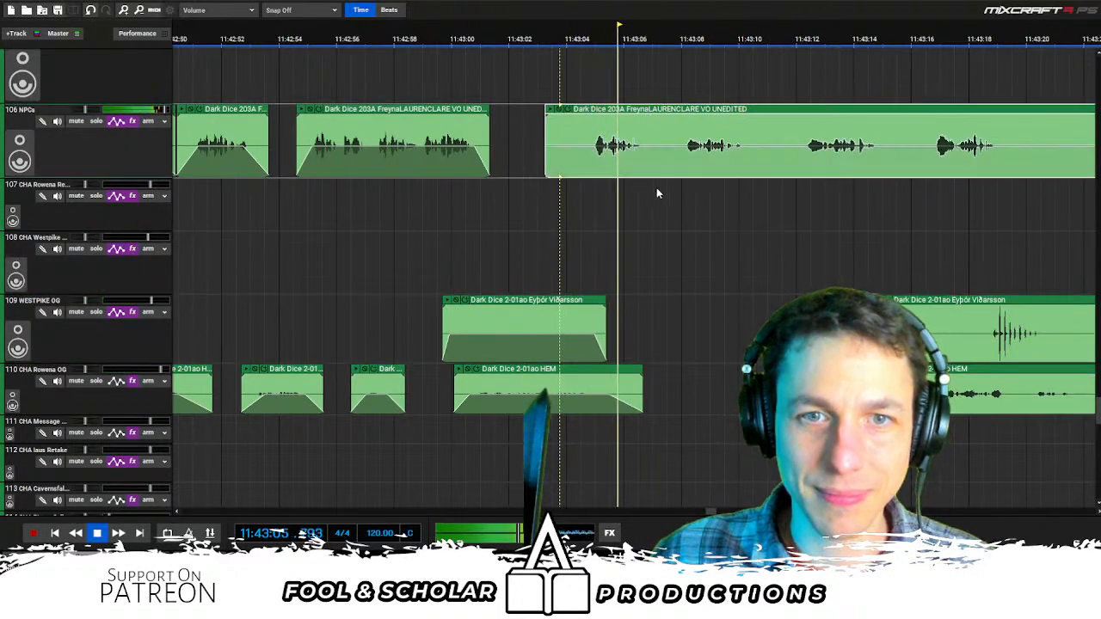
pyautogui.click(687, 182)
# Trim the first take off the Freyna recording and separate the next one, ending it at about 11:43:08
pyautogui.moveTo(548, 168); pyautogui.dragTo(654, 165)
pyautogui.moveTo(739, 109)
pyautogui.mouseDown()
pyautogui.moveTo(649, 110)
pyautogui.moveTo(808, 124)
pyautogui.mouseUp()
pyautogui.click(721, 92)
pyautogui.click(679, 134)
pyautogui.hotkey('ctrl', 't')
pyautogui.click(852, 82)
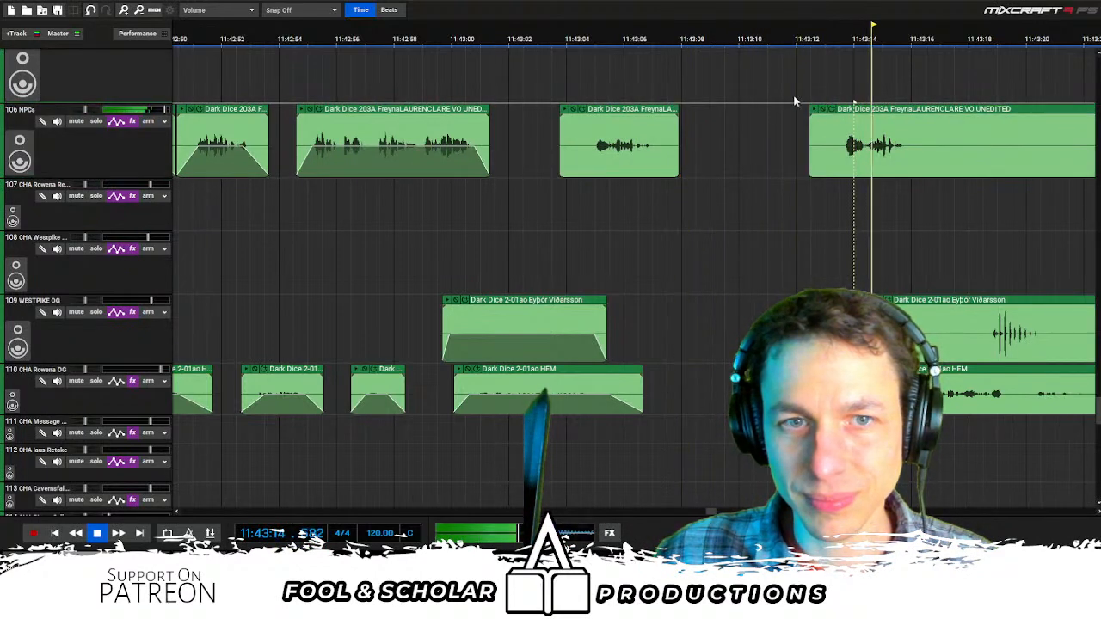
# Delete the separated Freyna take, move the last take into its place at about 11:43:04 and split after it at about 11:43:08.5
pyautogui.click(638, 129)
pyautogui.moveTo(929, 109); pyautogui.dragTo(807, 108)
pyautogui.click(660, 129)
pyautogui.press('Delete')
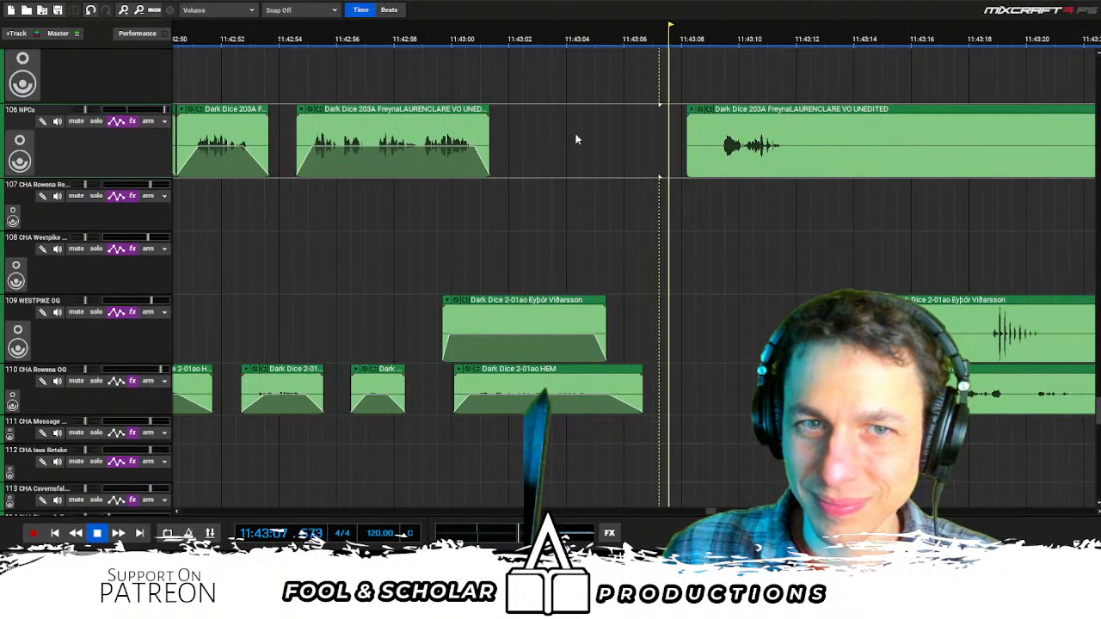
pyautogui.click(540, 132)
pyautogui.moveTo(737, 108); pyautogui.dragTo(616, 108)
pyautogui.click(700, 130)
pyautogui.hotkey('ctrl', 't')
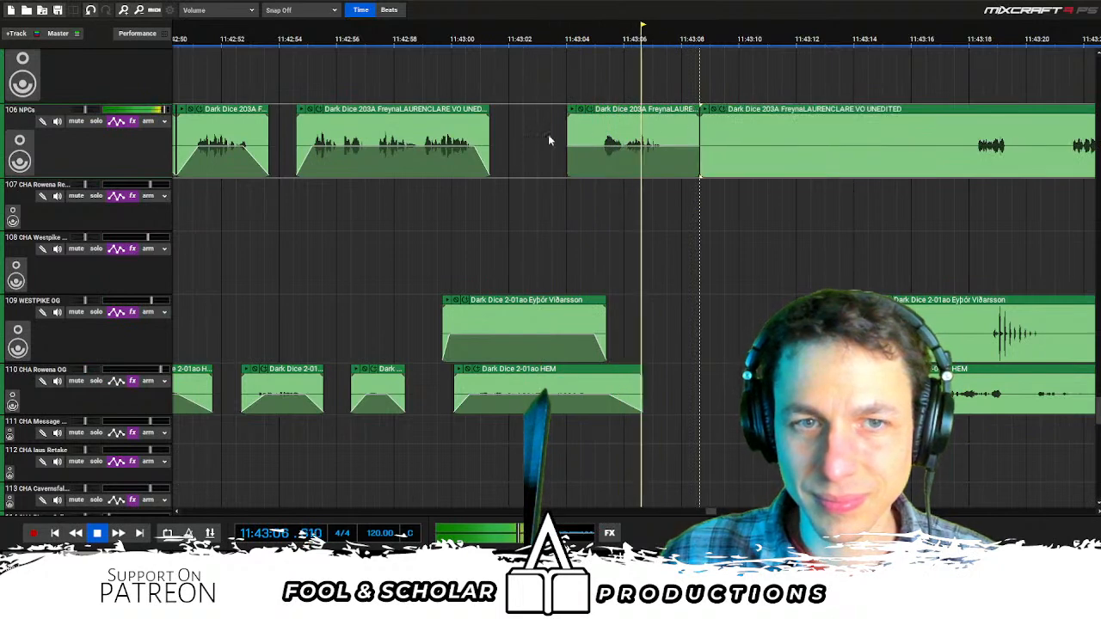
# Tighten the chosen Freyna take to start at about 11:43:04 and fade both its ends
pyautogui.click(515, 134)
pyautogui.moveTo(618, 113); pyautogui.dragTo(607, 114)
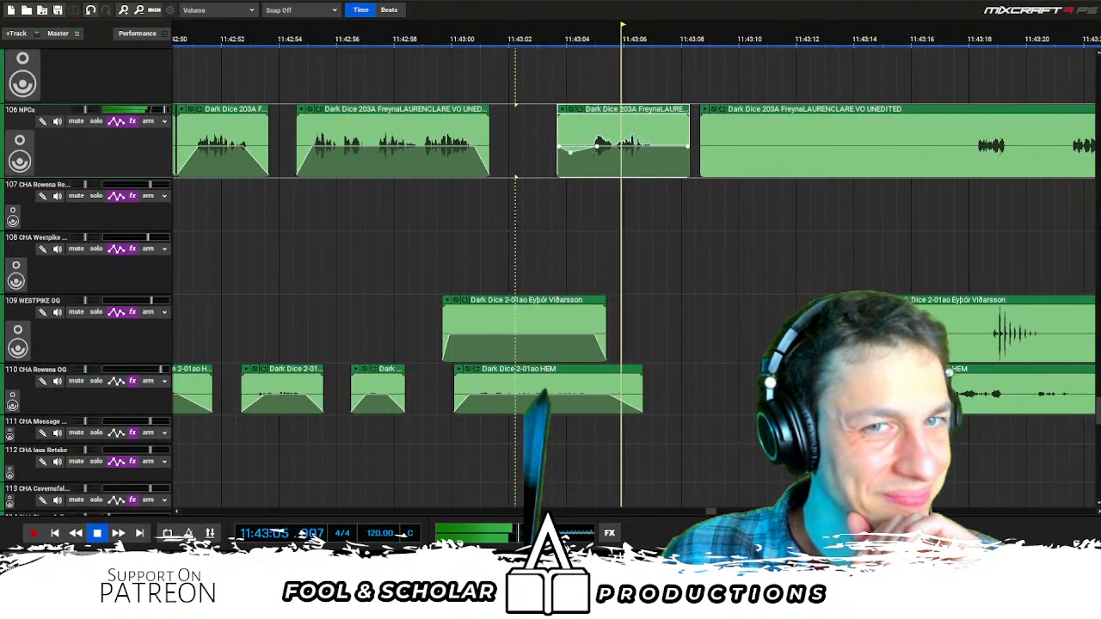
pyautogui.moveTo(570, 152); pyautogui.dragTo(559, 174)
pyautogui.click(653, 142)
pyautogui.click(658, 147)
pyautogui.click(669, 146)
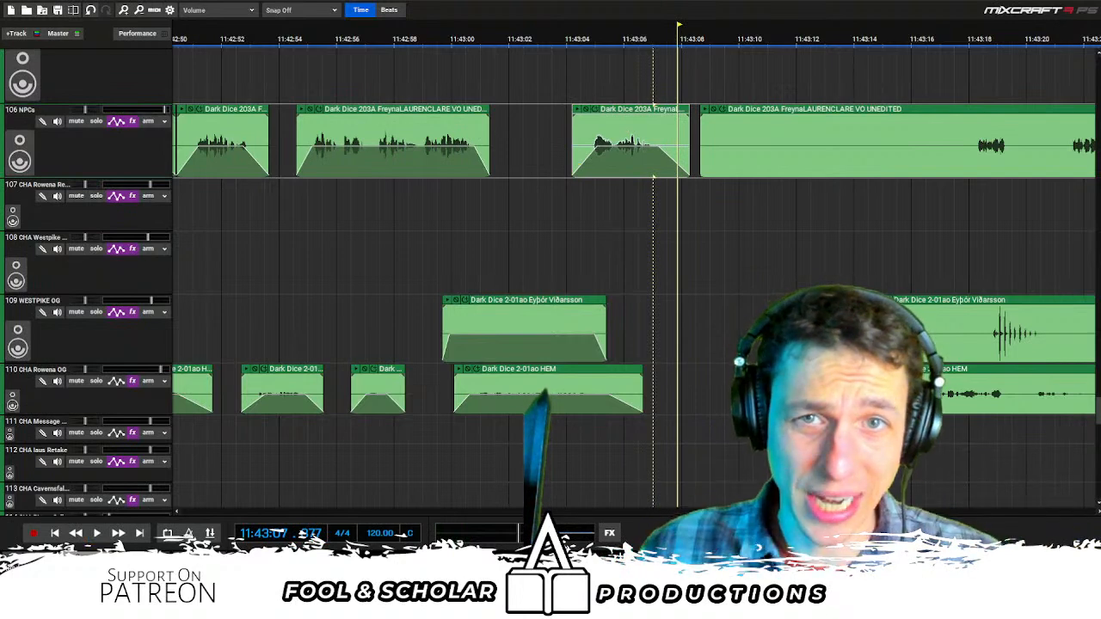
# Trim the silent start of the remaining Freyna recording and move it later to about 11:43:30
pyautogui.scroll(-1, 700, 190)
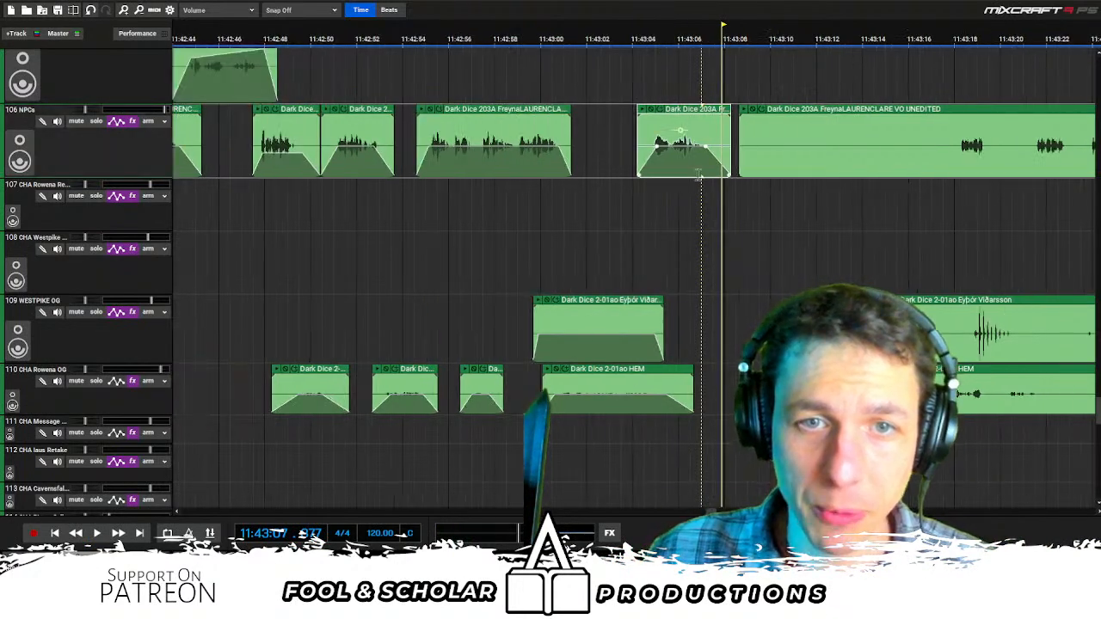
pyautogui.click(741, 165)
pyautogui.moveTo(740, 165); pyautogui.dragTo(914, 170)
pyautogui.scroll(-1, 852, 162)
pyautogui.hscroll(1, 741, 138)
pyautogui.scroll(-1, 677, 107)
pyautogui.moveTo(677, 109); pyautogui.dragTo(846, 110)
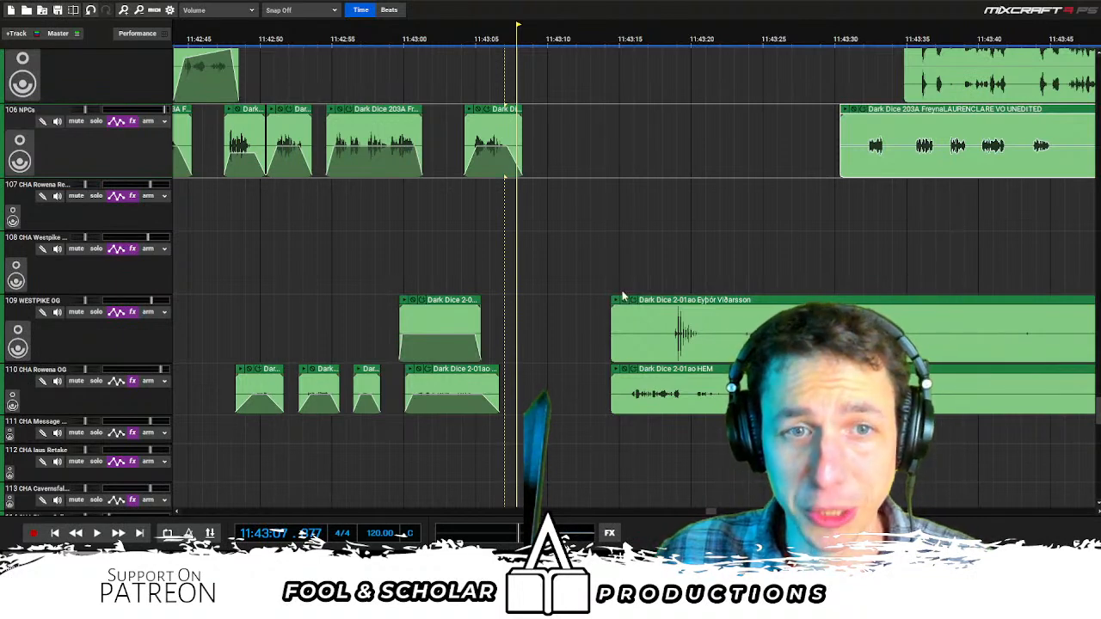
# Move the remaining WESTPIKE OG and Rowena OG recordings later to about 11:43:30.5
pyautogui.scroll(-1, 623, 288)
pyautogui.moveTo(626, 272); pyautogui.dragTo(700, 391)
pyautogui.moveTo(584, 299); pyautogui.dragTo(737, 299)
# Select the Drunken Storyteller recording on NPCs 2 together with the remaining Freyna recording on NPCs
pyautogui.scroll(3, 735, 298)
pyautogui.moveTo(590, 164); pyautogui.dragTo(849, 301)
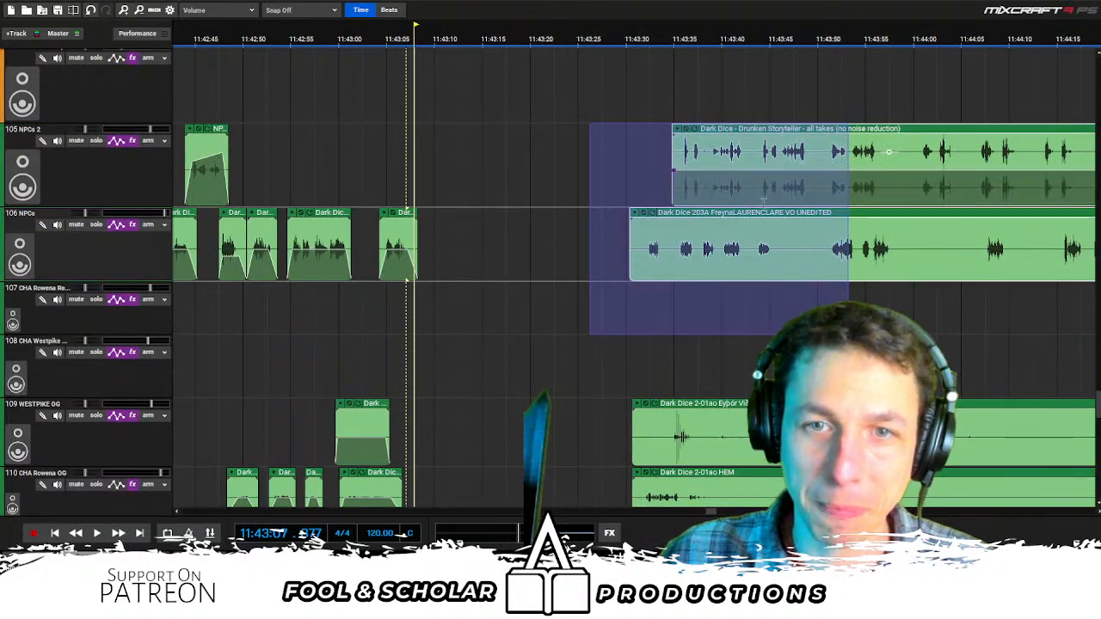
pyautogui.scroll(-1, 750, 217)
pyautogui.scroll(-1, 611, 218)
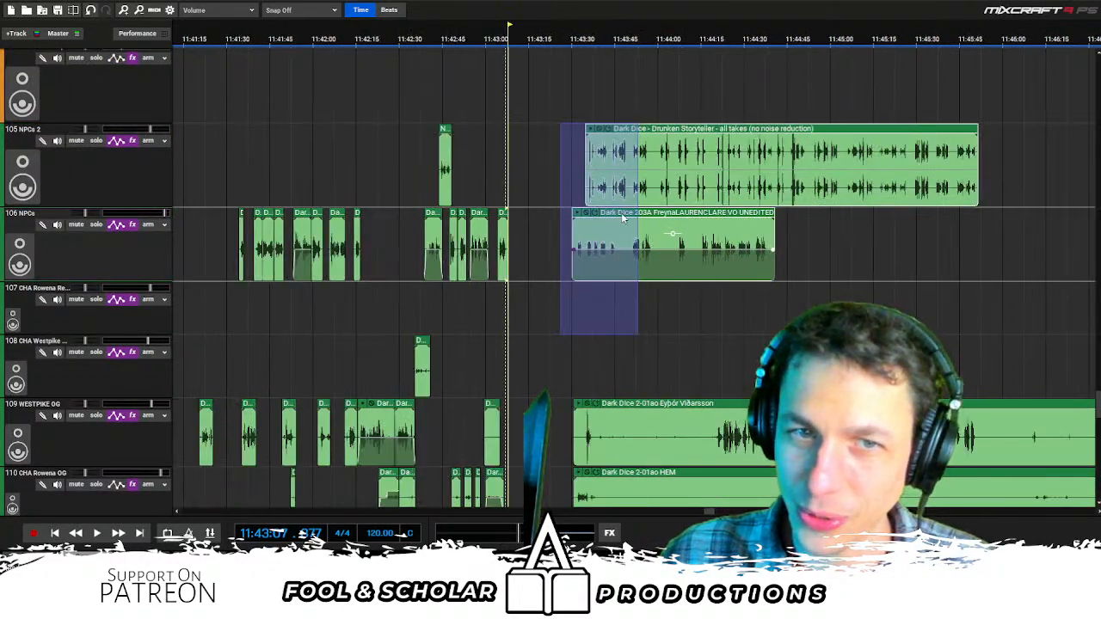
# Move the Drunken Storyteller and Freyna VO clips together along the timeline, with the Freyna clip starting at about 11:48:27
pyautogui.moveTo(621, 217); pyautogui.dragTo(825, 216)
pyautogui.hscroll(4, 650, 224)
pyautogui.moveTo(269, 219); pyautogui.dragTo(913, 215)
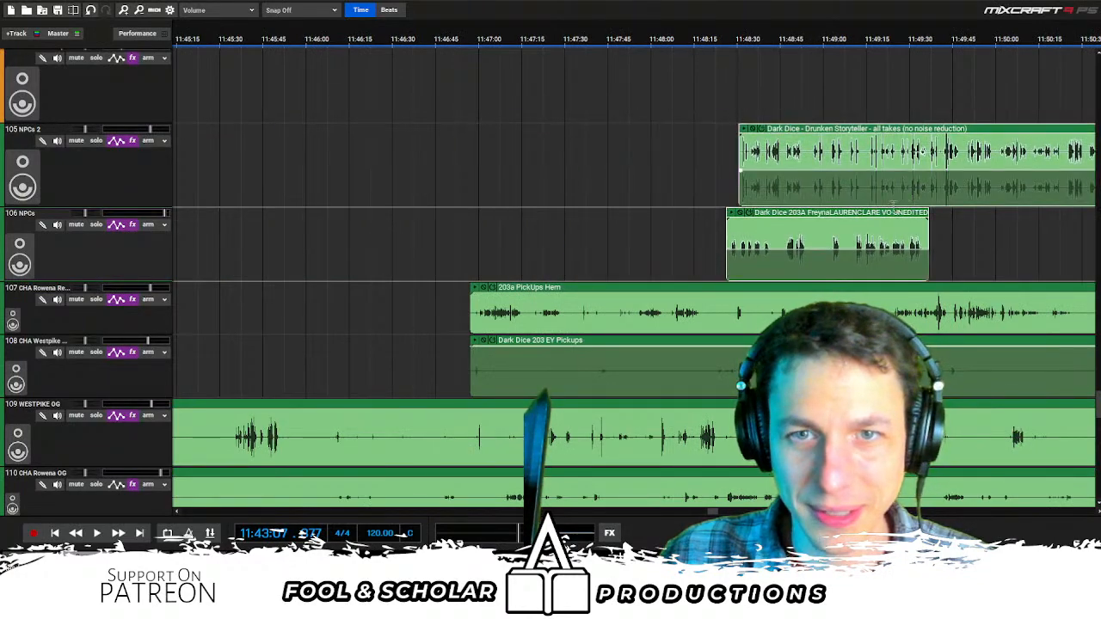
# Relocate the long Rafaj clip on track 105 NPCs 2 to about 11:43:54 by cutting and pasting it
pyautogui.hscroll(15, 864, 208)
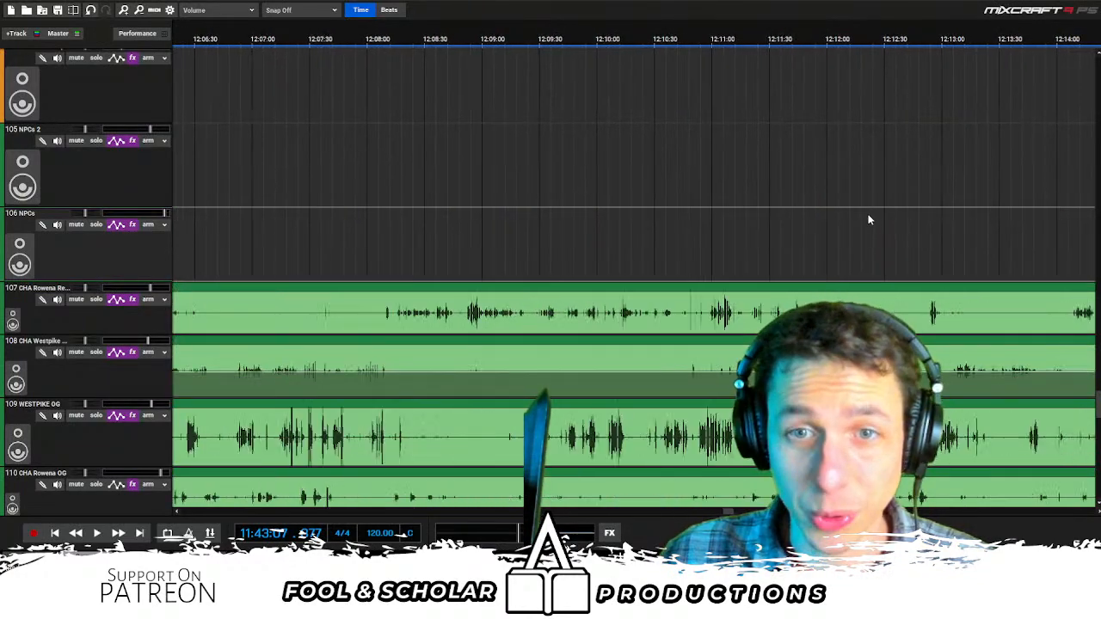
pyautogui.hscroll(10, 868, 220)
pyautogui.moveTo(725, 128); pyautogui.dragTo(313, 129)
pyautogui.moveTo(420, 130); pyautogui.dragTo(229, 133)
pyautogui.hscroll(-3, 229, 133)
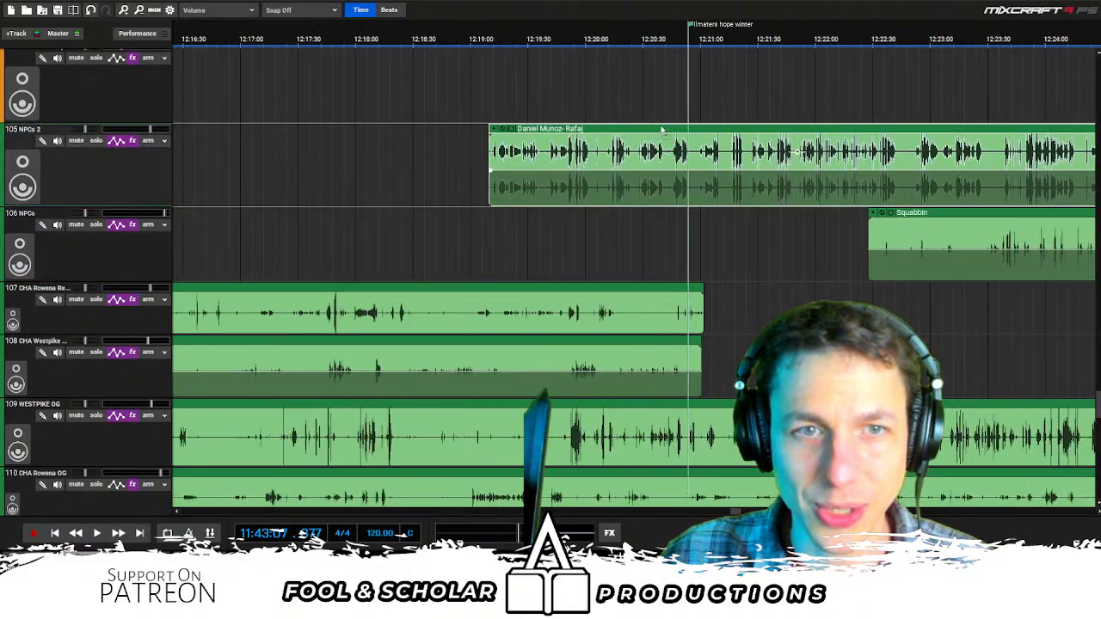
pyautogui.moveTo(673, 131); pyautogui.dragTo(314, 130)
pyautogui.hscroll(-3, 523, 137)
pyautogui.moveTo(676, 129); pyautogui.dragTo(322, 120)
pyautogui.hotkey('ctrl', 'x')
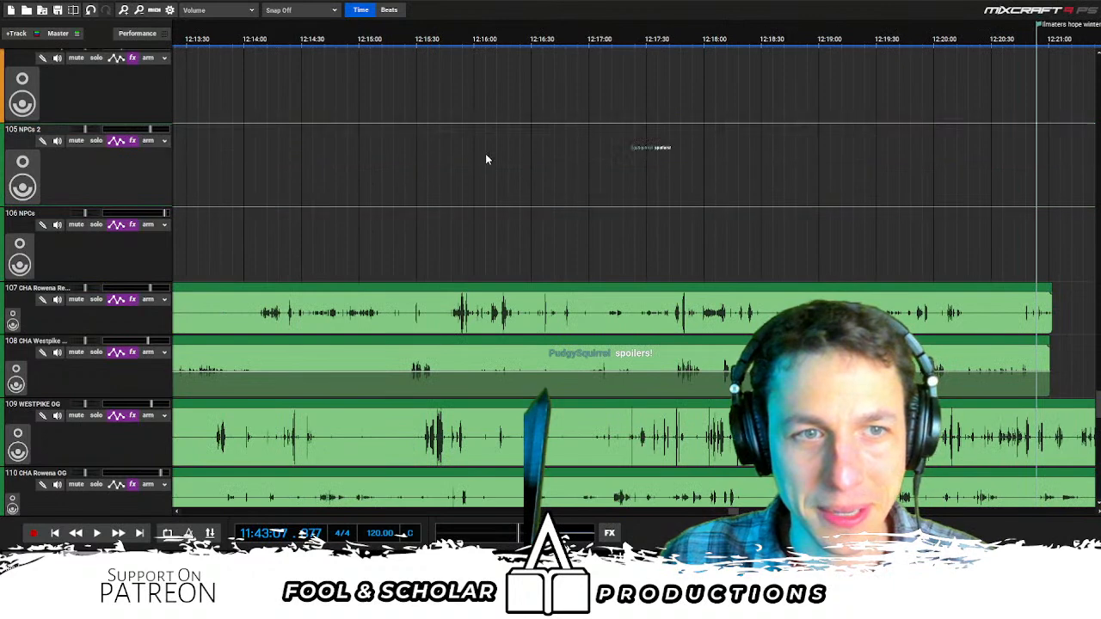
pyautogui.hscroll(-7, 488, 179)
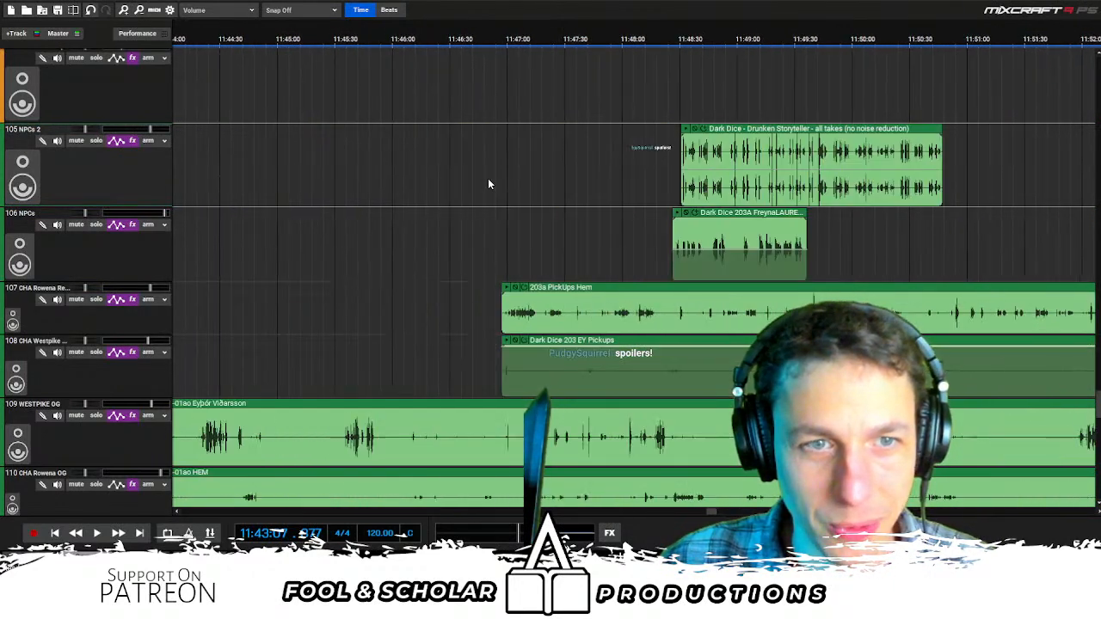
pyautogui.hscroll(-4, 296, 175)
pyautogui.click(503, 168)
pyautogui.hotkey('ctrl', 'v')
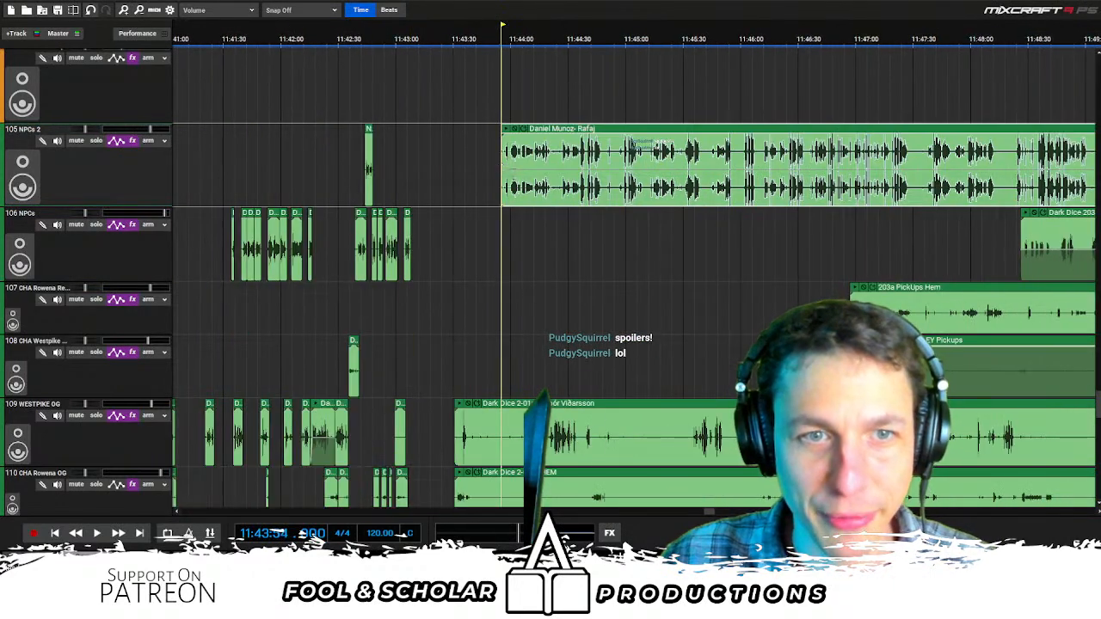
# Review the surrounding timeline and play the end of the edited NPC dialogue at about 11:43:06
pyautogui.scroll(2, 417, 219)
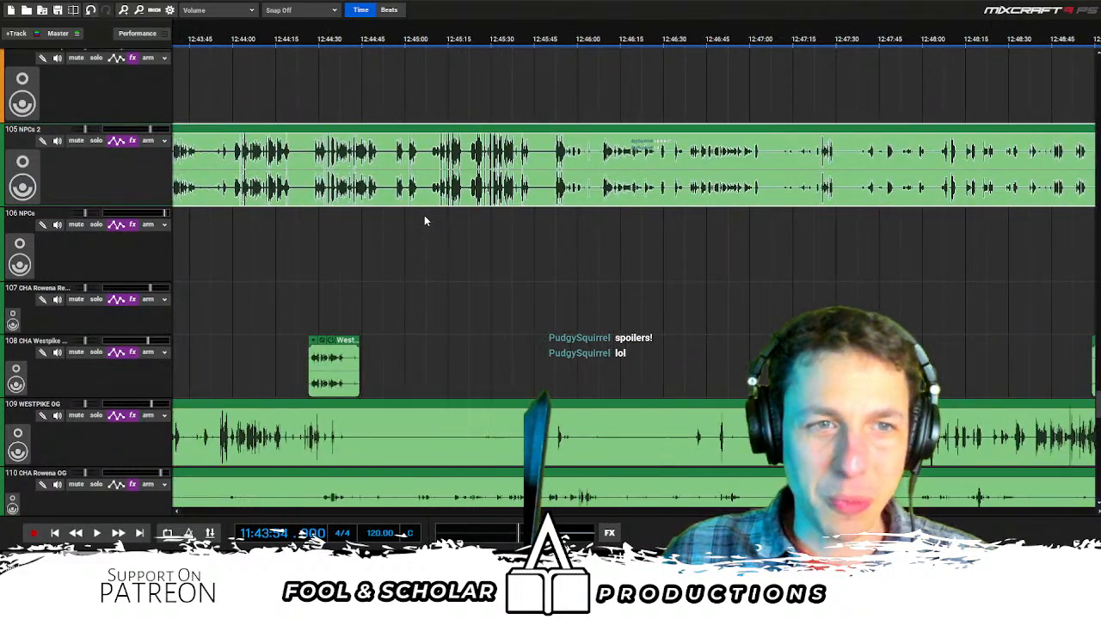
pyautogui.hscroll(-4, 426, 210)
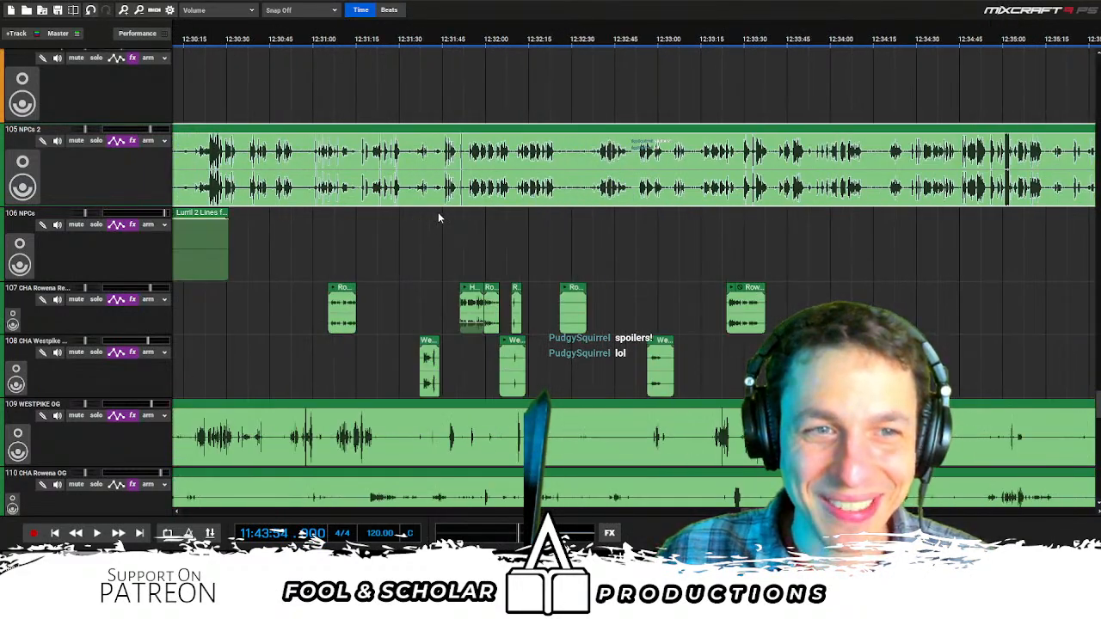
pyautogui.hscroll(-7, 437, 214)
pyautogui.hscroll(-8, 439, 223)
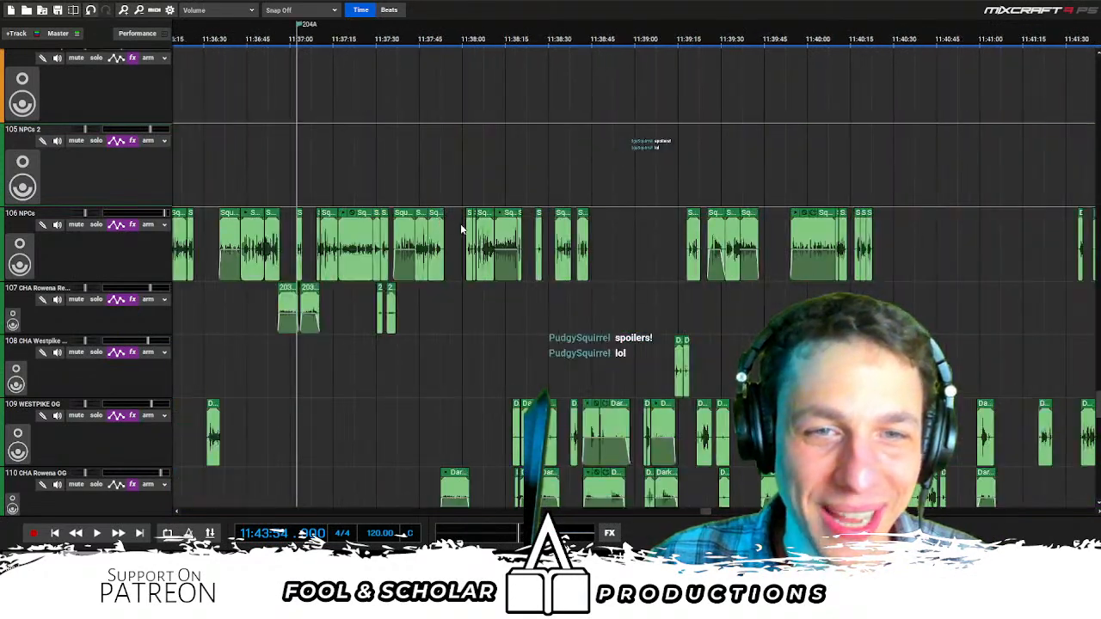
pyautogui.hscroll(3, 469, 225)
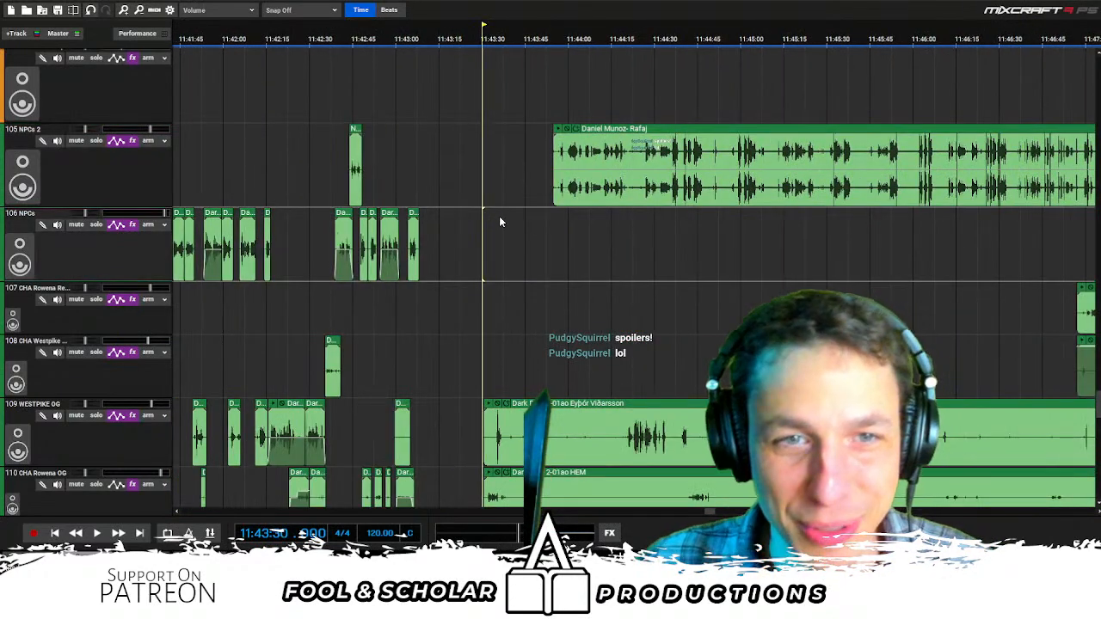
pyautogui.scroll(2, 499, 222)
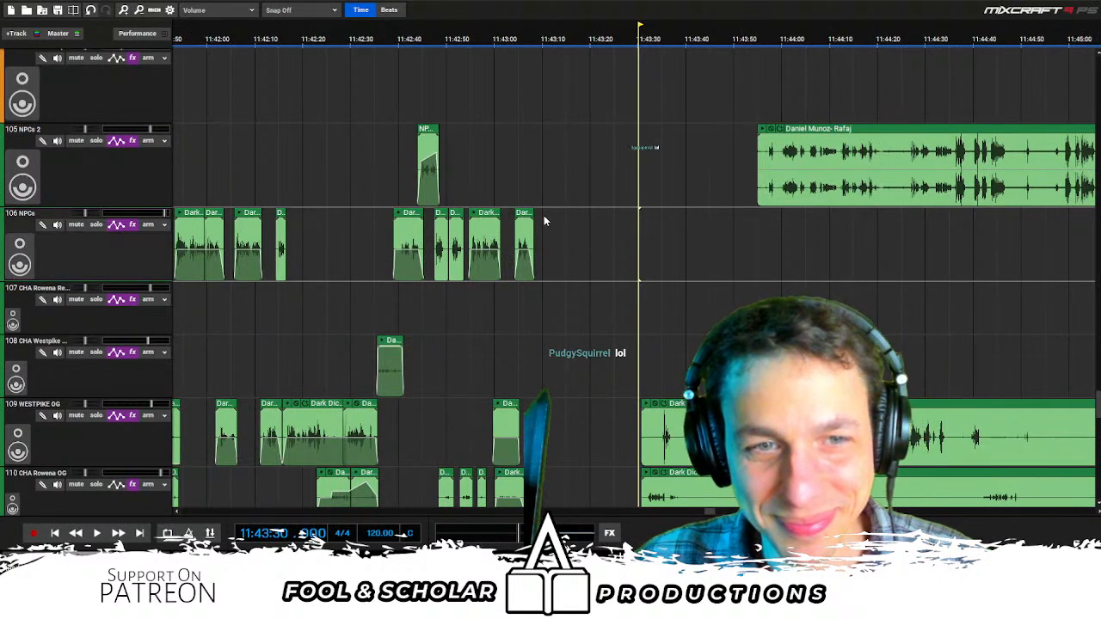
pyautogui.click(523, 191)
pyautogui.press('space')
pyautogui.scroll(1, 786, 268)
pyautogui.scroll(-1, 796, 280)
pyautogui.press('space')
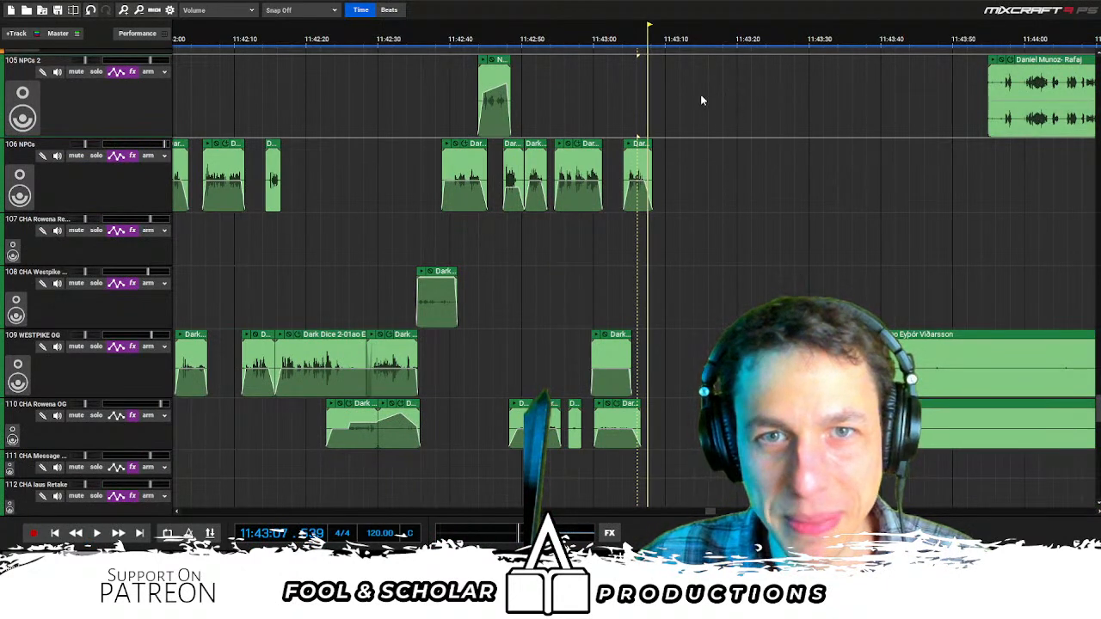
# Move the unedited WESTPIKE OG and CHA Rowena OG recordings together so they start at about 11:43:49
pyautogui.click(807, 89)
pyautogui.hscroll(1, 786, 217)
pyautogui.moveTo(719, 263); pyautogui.dragTo(635, 478)
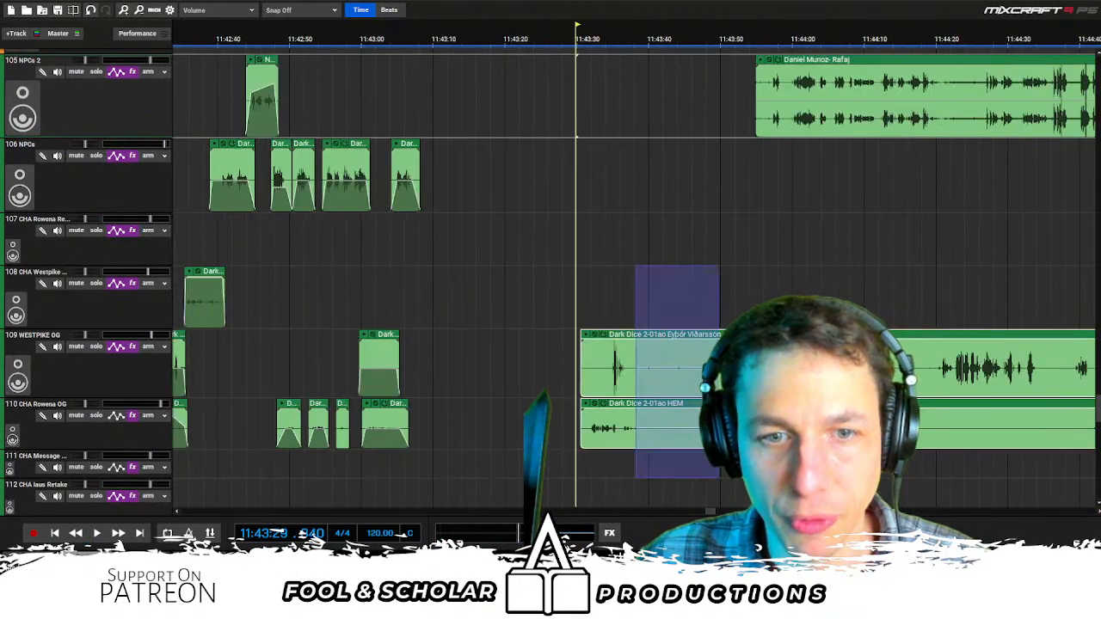
pyautogui.moveTo(686, 336); pyautogui.dragTo(821, 336)
# Move the Rafaj clip back to about 11:43:28, play it, and trim its start to about 11:43:32
pyautogui.moveTo(823, 91); pyautogui.dragTo(628, 91)
pyautogui.press('space')
pyautogui.scroll(1, 640, 97)
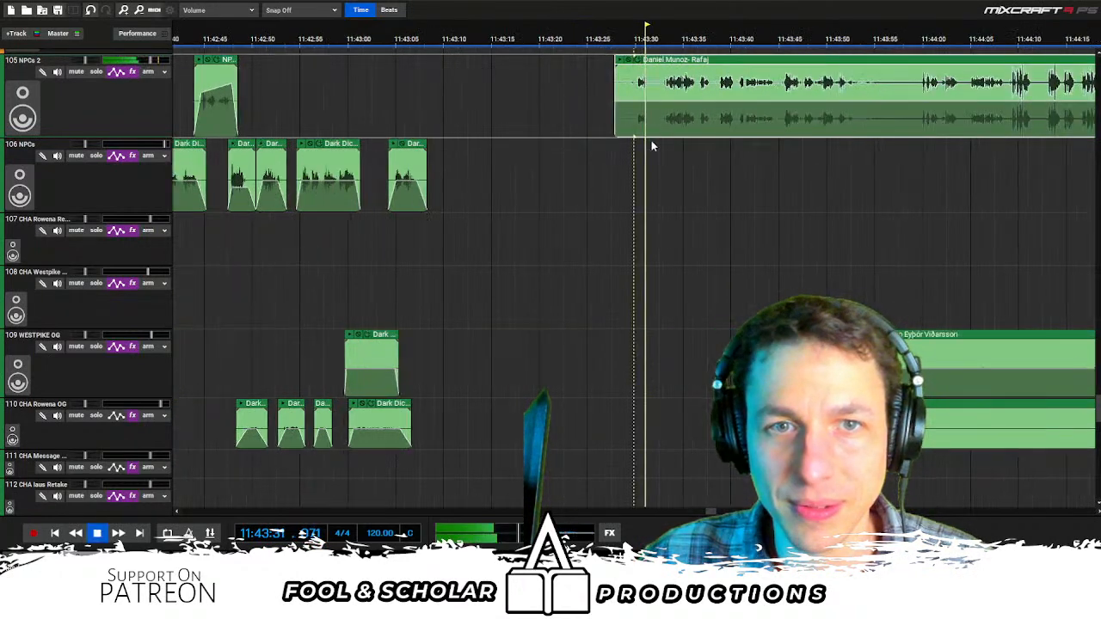
pyautogui.click(668, 142)
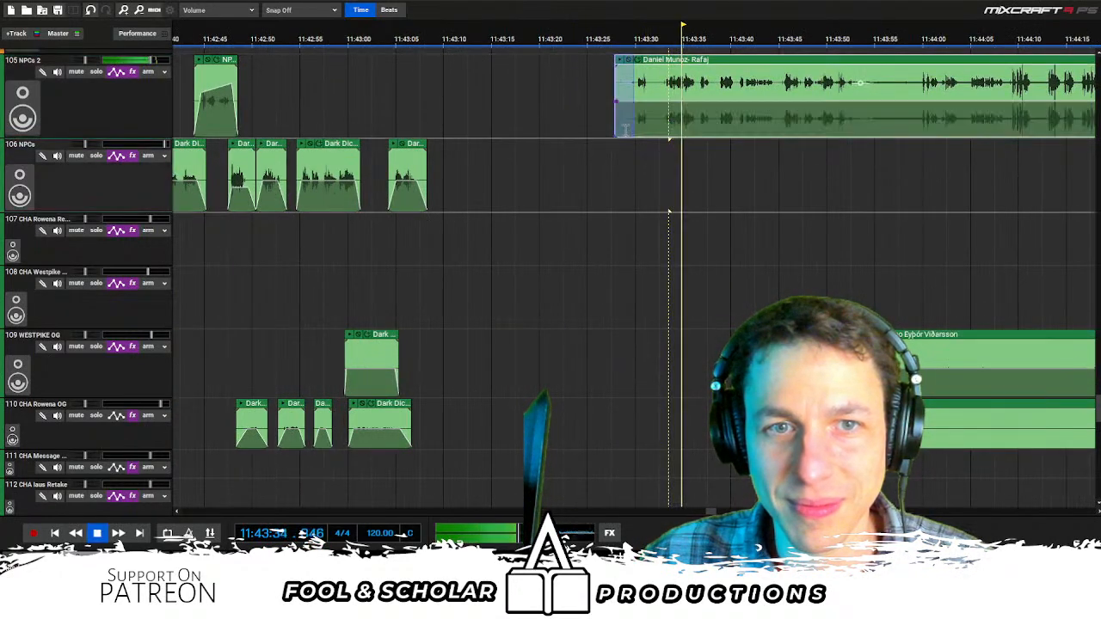
pyautogui.moveTo(617, 131); pyautogui.dragTo(683, 158)
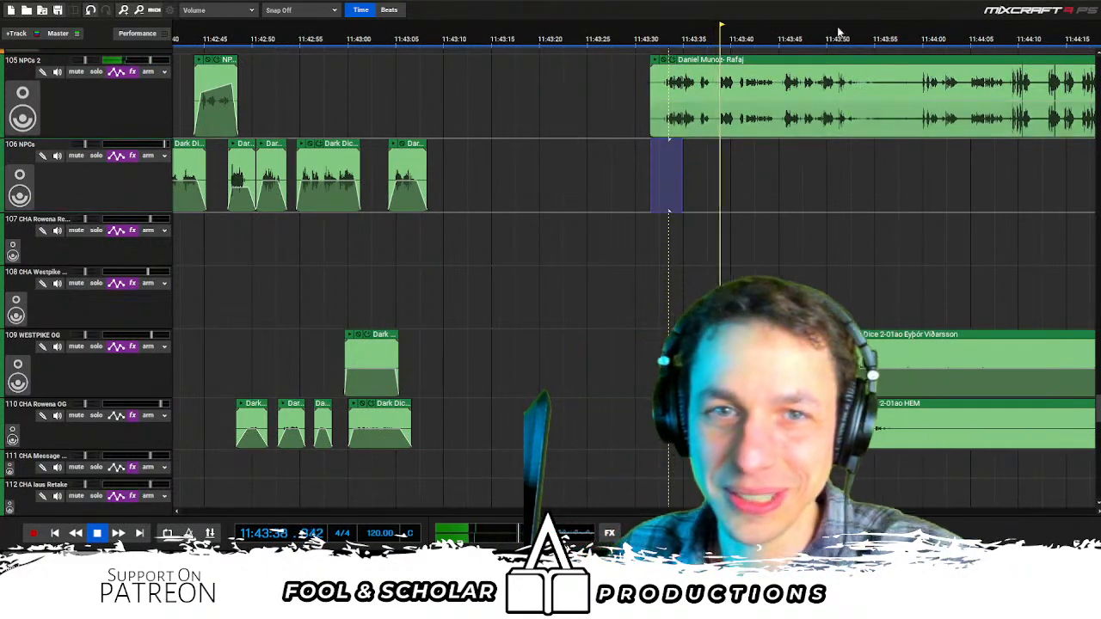
# Slide the Rafaj clip earlier while auditioning it, and trim its start to about 11:43:45
pyautogui.moveTo(799, 67); pyautogui.dragTo(585, 66)
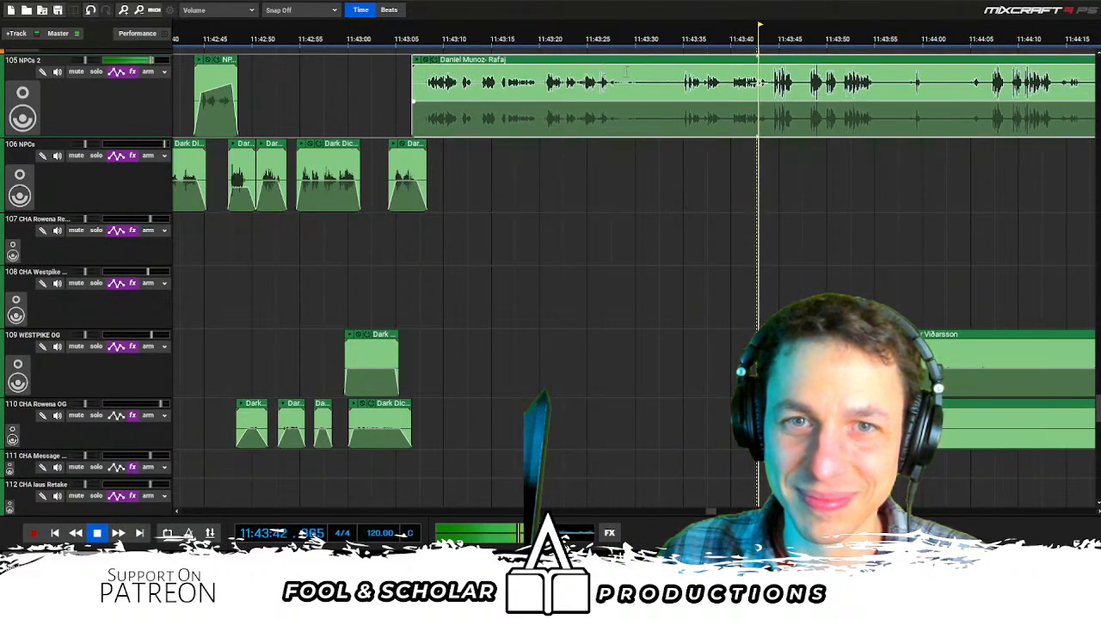
pyautogui.moveTo(827, 63); pyautogui.dragTo(628, 64)
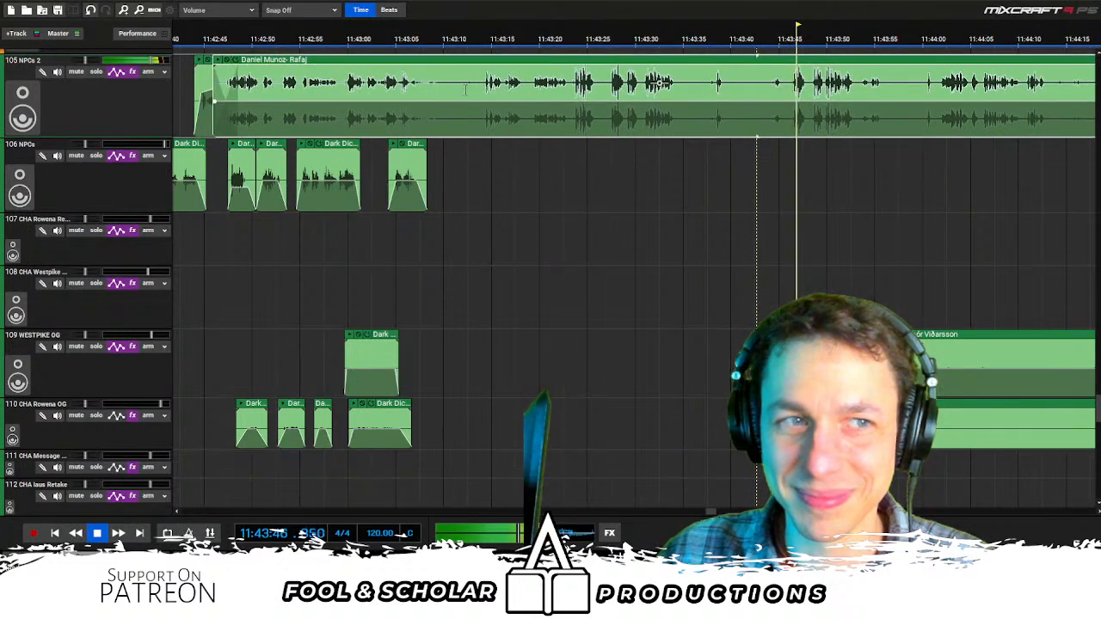
pyautogui.moveTo(215, 86); pyautogui.dragTo(774, 86)
pyautogui.press('space')
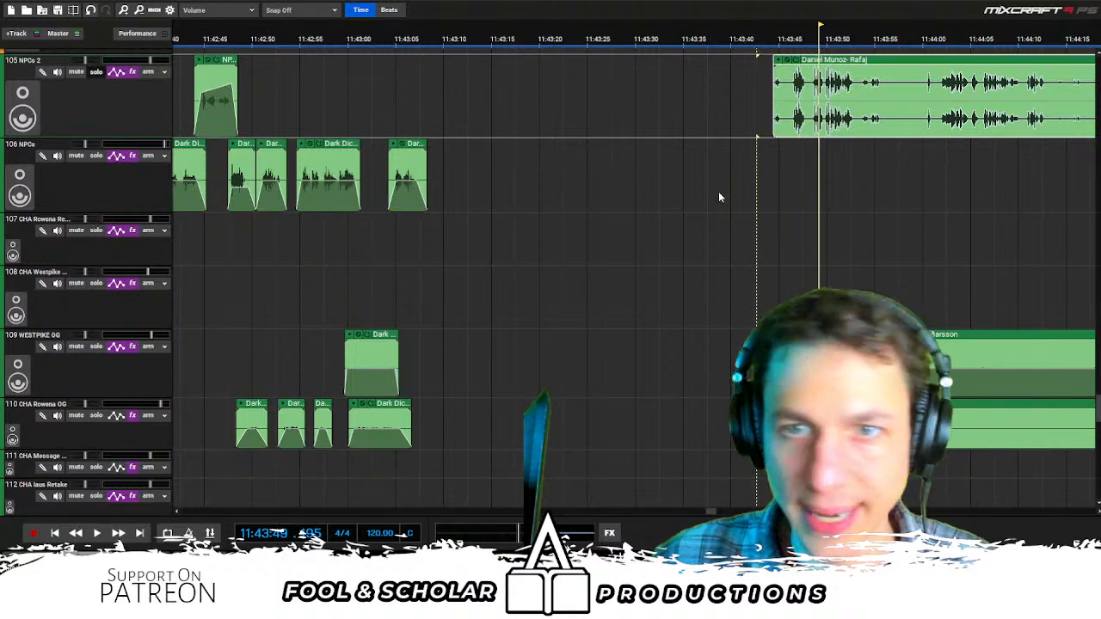
# Solo the NPCs 2 track and split the Rafaj clip at about 11:44:48 and 11:44:56
pyautogui.scroll(-2, 787, 187)
pyautogui.hscroll(4, 795, 181)
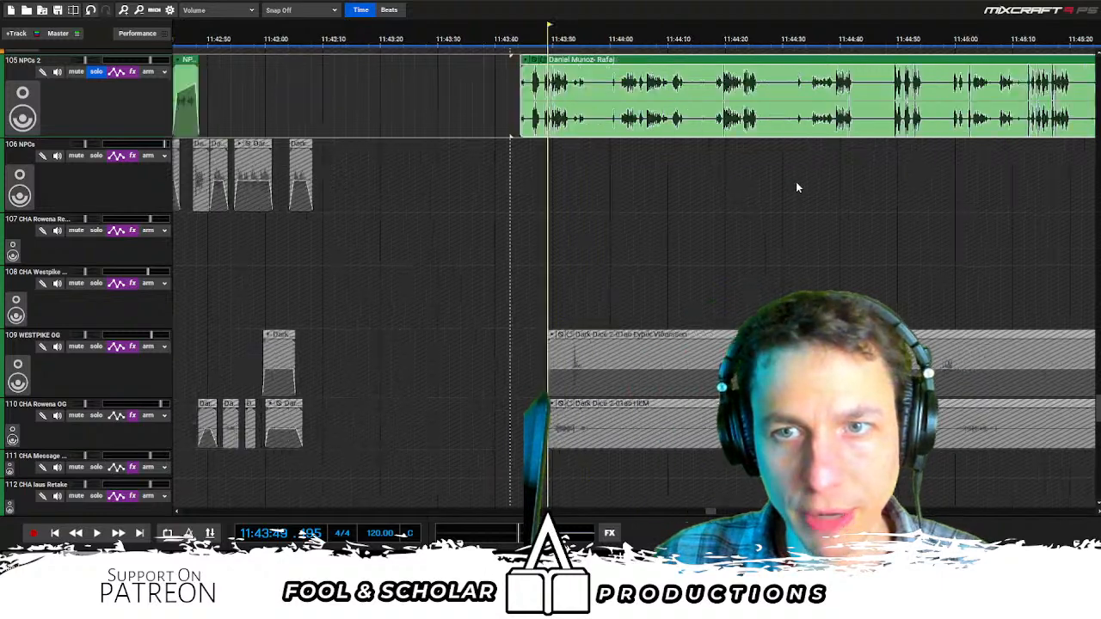
pyautogui.click(555, 153)
pyautogui.press('space')
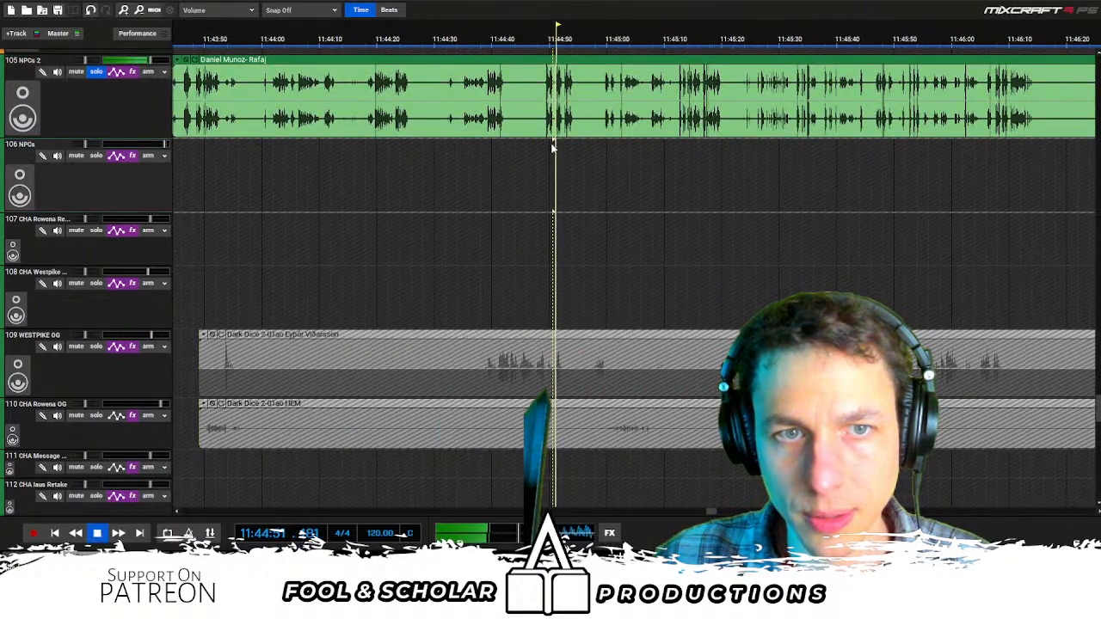
pyautogui.click(540, 119)
pyautogui.hotkey('ctrl', 't')
pyautogui.click(586, 118)
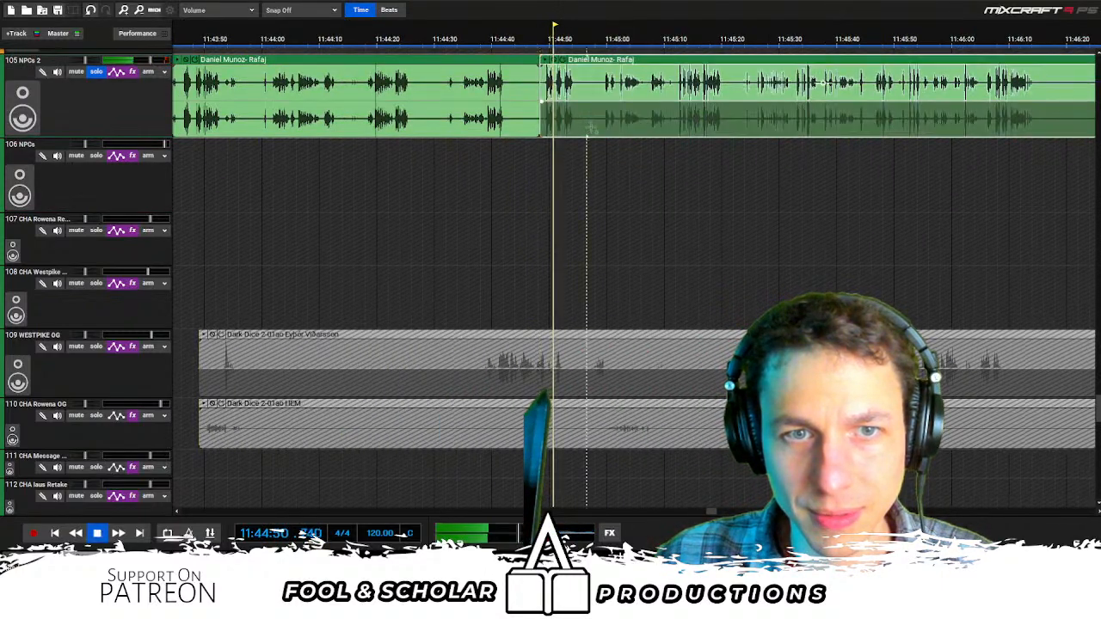
pyautogui.hotkey('ctrl', 't')
# Play the soloed Rafaj recording at several points between about 11:45:00 and 11:47:11 to identify its lines
pyautogui.click(610, 144)
pyautogui.press('space')
pyautogui.press('space')
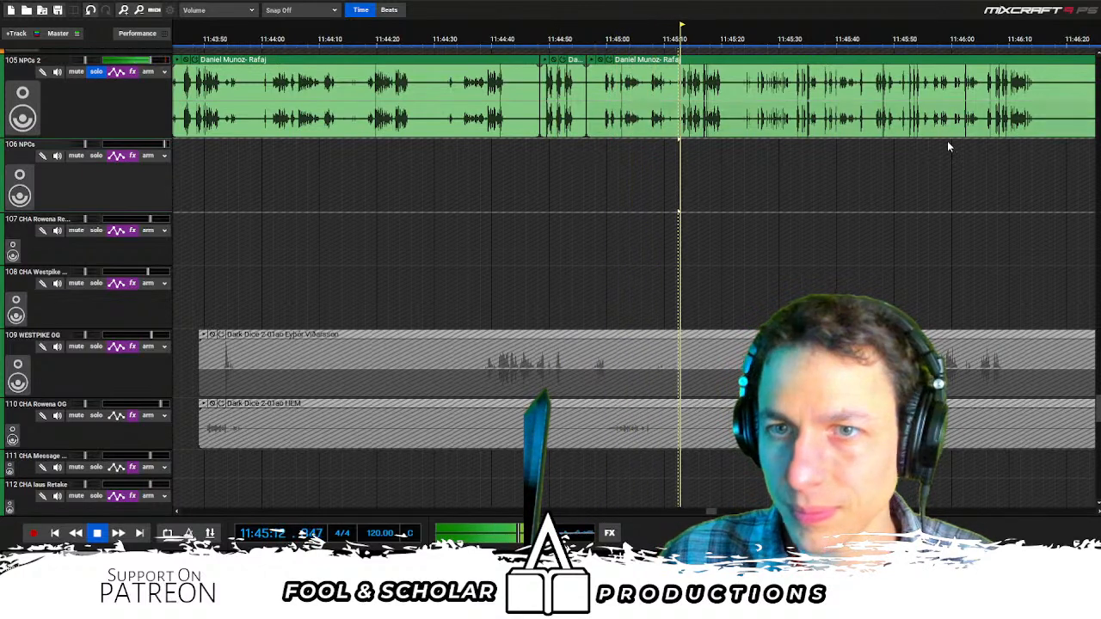
pyautogui.click(989, 147)
pyautogui.hscroll(1, 983, 157)
pyautogui.click(649, 151)
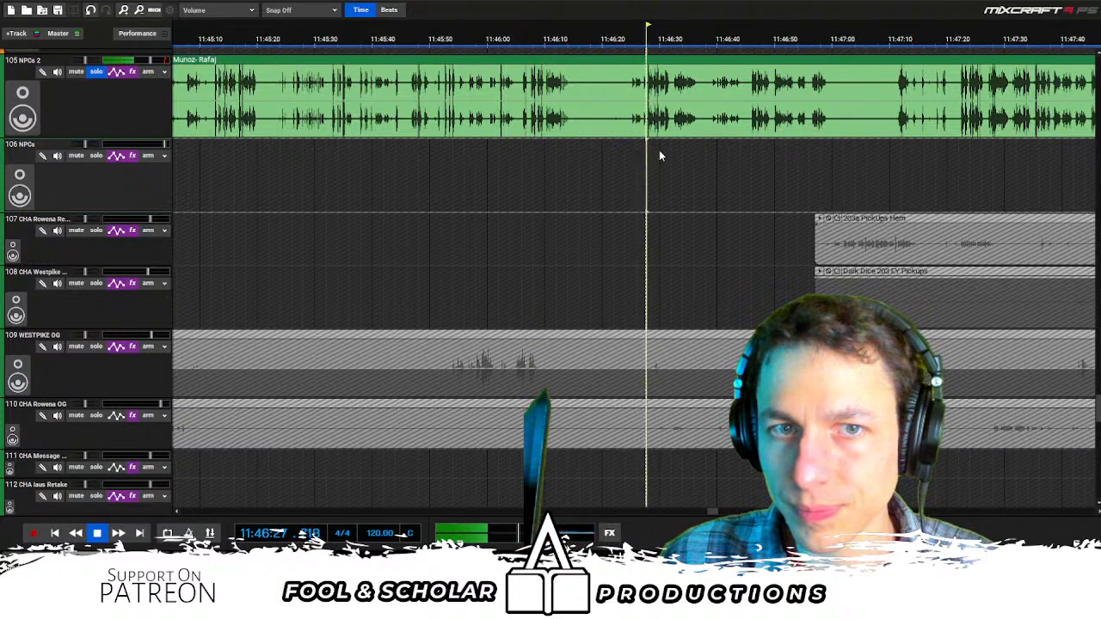
pyautogui.scroll(-1, 659, 151)
pyautogui.scroll(-1, 690, 162)
pyautogui.click(809, 146)
# Split the Rafaj clip at about 11:47:01 and trim the start of the following part to about 11:47:20
pyautogui.click(765, 129)
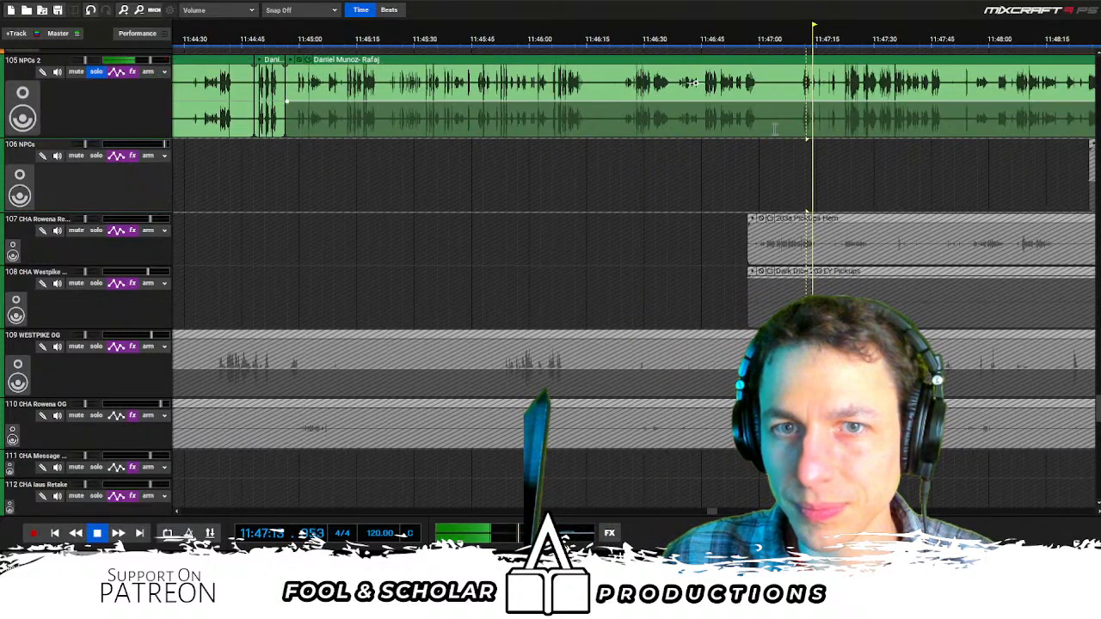
pyautogui.hotkey('ctrl', 't')
pyautogui.moveTo(766, 130); pyautogui.dragTo(838, 131)
pyautogui.click(841, 139)
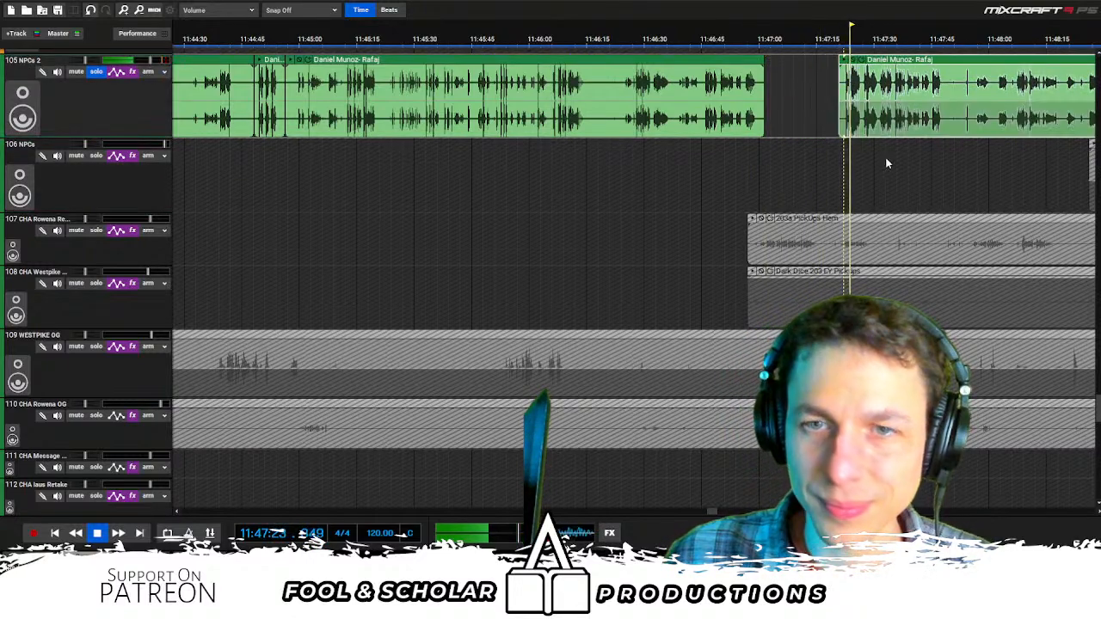
# Audition the last Rafaj segment at about 11:48:46 and move it back against the preceding segment to close the gap
pyautogui.scroll(-1, 887, 162)
pyautogui.click(858, 36)
pyautogui.hscroll(2, 835, 110)
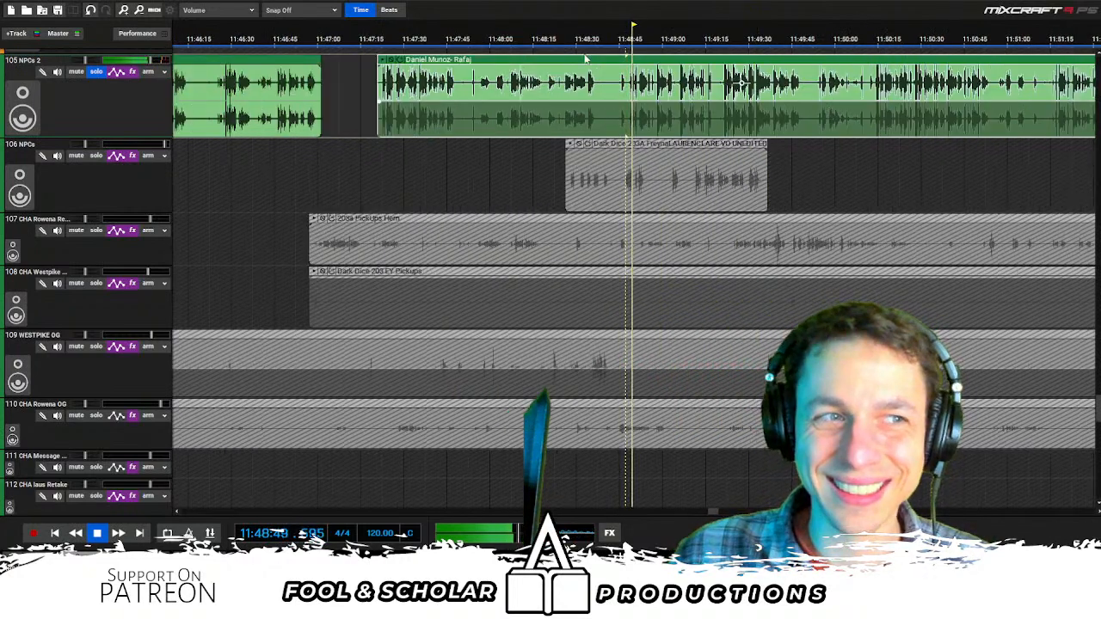
pyautogui.moveTo(580, 63); pyautogui.dragTo(520, 76)
pyautogui.moveTo(806, 175); pyautogui.dragTo(857, 175)
pyautogui.click(767, 86)
pyautogui.press('space')
# Move the overlapped Drunken Storyteller clip to track 106 NPCs at about 11:50:20, keeping the Rafaj clip on NPCs 2
pyautogui.moveTo(767, 61); pyautogui.dragTo(766, 147)
pyautogui.moveTo(711, 63); pyautogui.dragTo(1026, 148)
pyautogui.moveTo(772, 149); pyautogui.dragTo(771, 82)
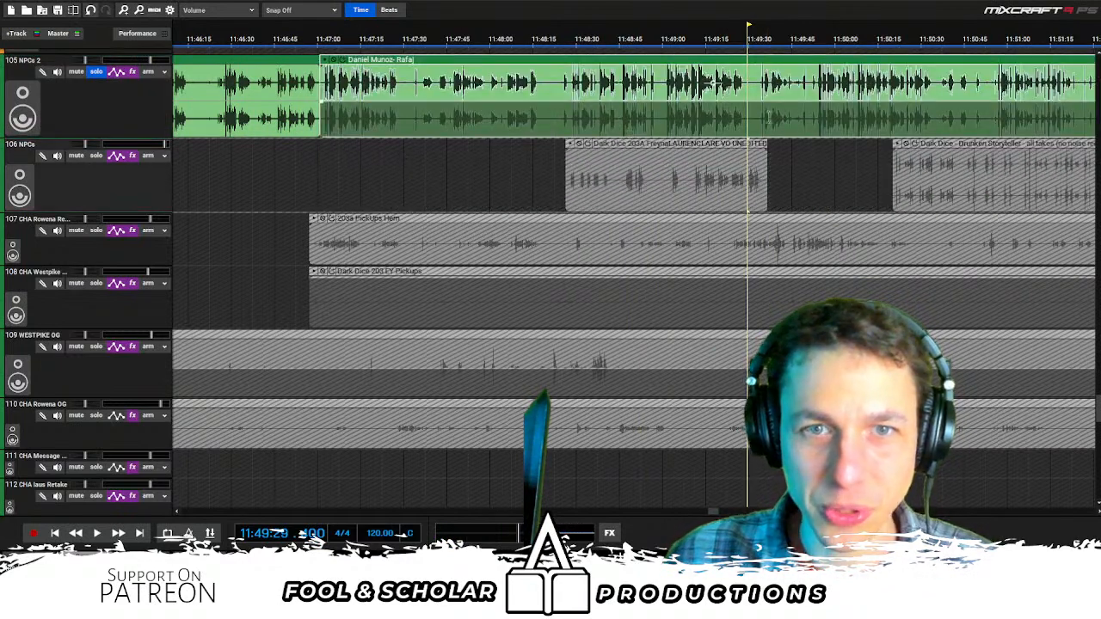
# Play the rest of the Rafaj recording from about 11:49:58 and about 11:51:35
pyautogui.click(832, 152)
pyautogui.press('space')
pyautogui.hscroll(2, 832, 158)
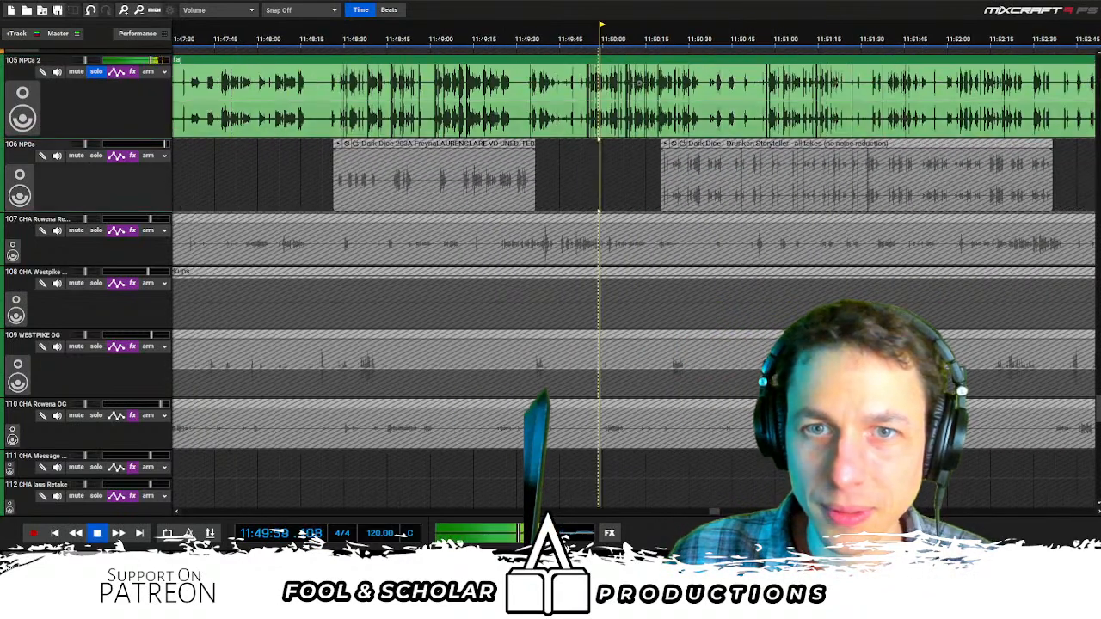
pyautogui.click(880, 41)
pyautogui.hscroll(-1, 590, 65)
pyautogui.press('space')
pyautogui.hscroll(-6, 590, 65)
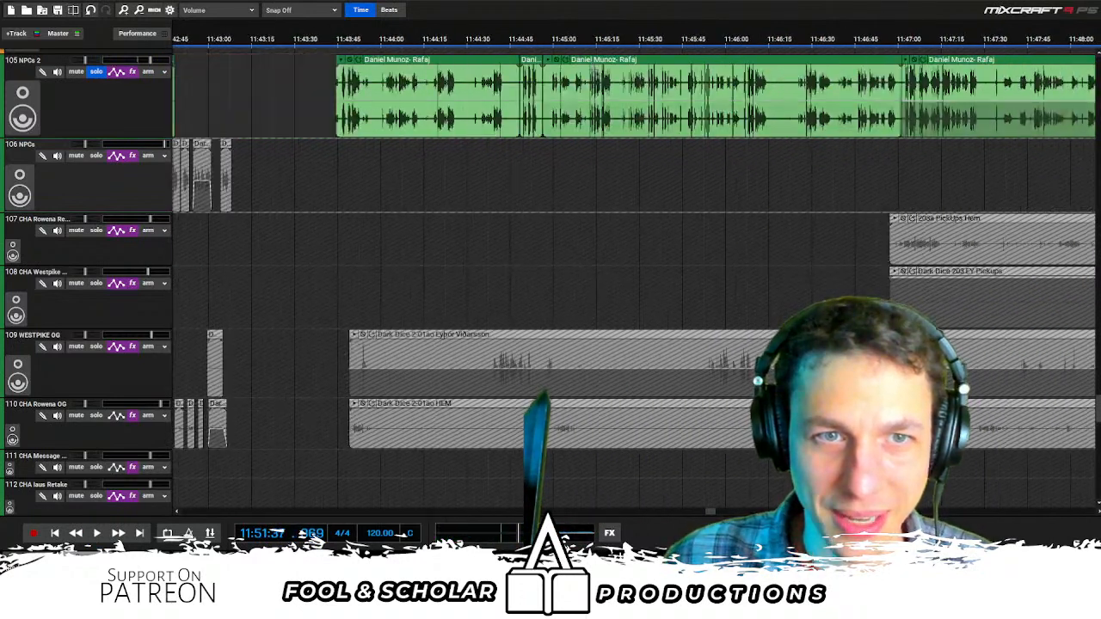
# Play the third Rafaj segment from about 11:44:59 and trim its start to about 11:45:02
pyautogui.click(559, 153)
pyautogui.scroll(3, 561, 156)
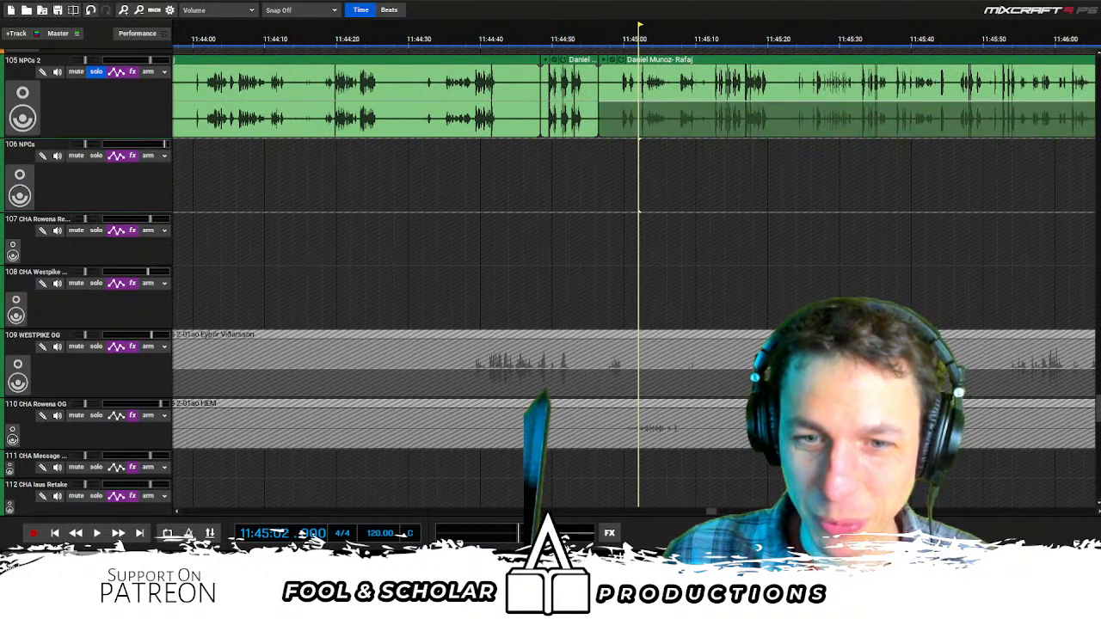
pyautogui.click(619, 146)
pyautogui.click(622, 146)
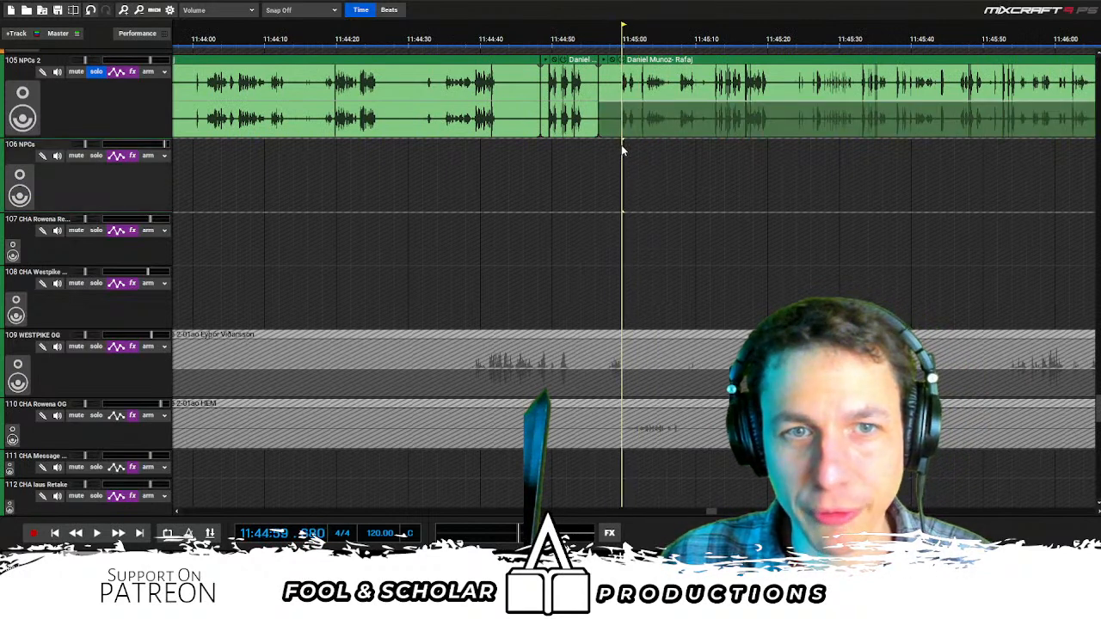
pyautogui.press('space')
pyautogui.hscroll(-1, 595, 154)
pyautogui.moveTo(715, 126); pyautogui.dragTo(729, 127)
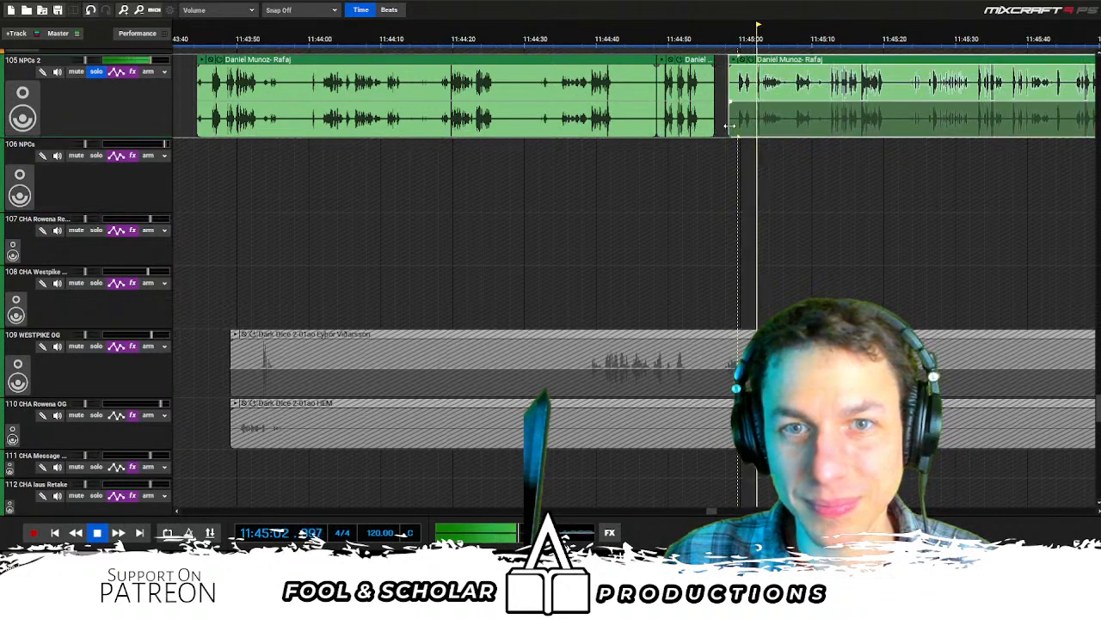
pyautogui.moveTo(730, 131); pyautogui.dragTo(750, 133)
# Trim the third Rafaj segment's start further to about 11:45:11, move it back to about 11:44:57, and play the preceding lines
pyautogui.click(797, 139)
pyautogui.click(828, 142)
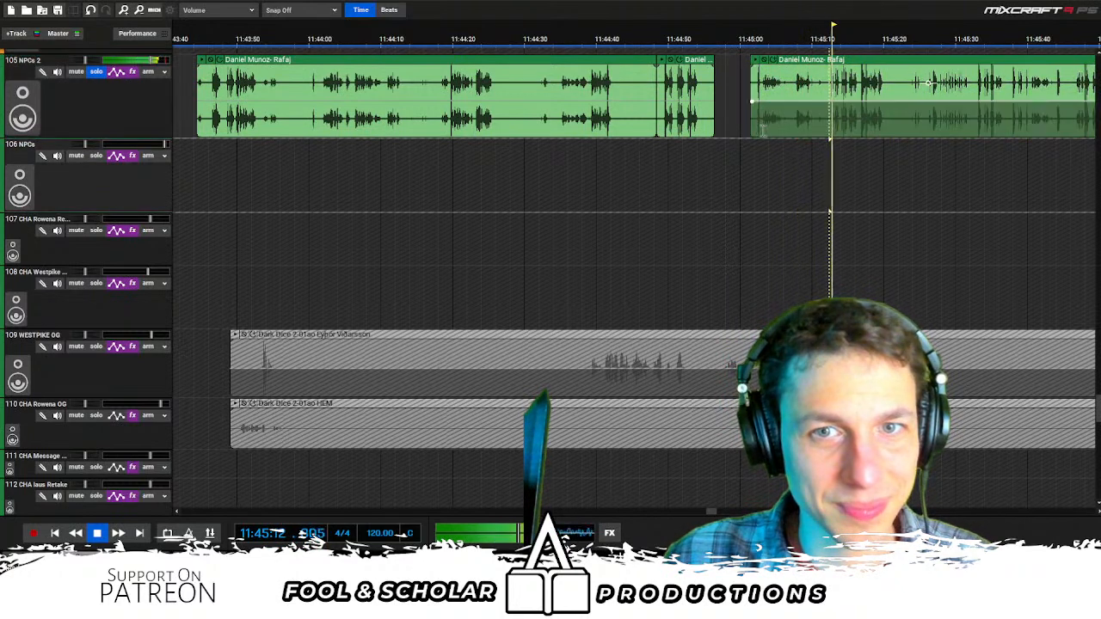
pyautogui.click(548, 144)
pyautogui.moveTo(752, 125); pyautogui.dragTo(820, 126)
pyautogui.moveTo(870, 64); pyautogui.dragTo(771, 63)
pyautogui.click(593, 154)
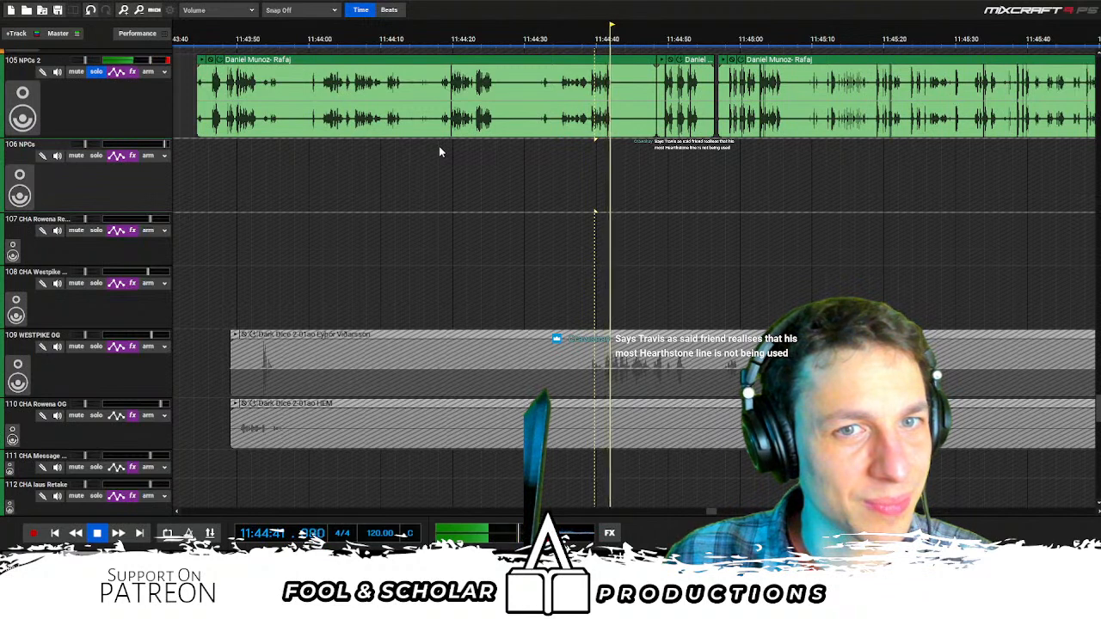
# Split the first Rafaj segment on NPCs 2 at about 11:44:39 and trim the earlier part's end to about 11:44:30
pyautogui.click(439, 120)
pyautogui.click(589, 125)
pyautogui.hotkey('ctrl', 't')
pyautogui.moveTo(587, 121); pyautogui.dragTo(527, 123)
# Play the first Rafaj segment from about 11:44:05, split it at about 11:44:17 and trim the earlier part's end to about 11:44:14
pyautogui.click(359, 171)
pyautogui.hscroll(-2, 413, 164)
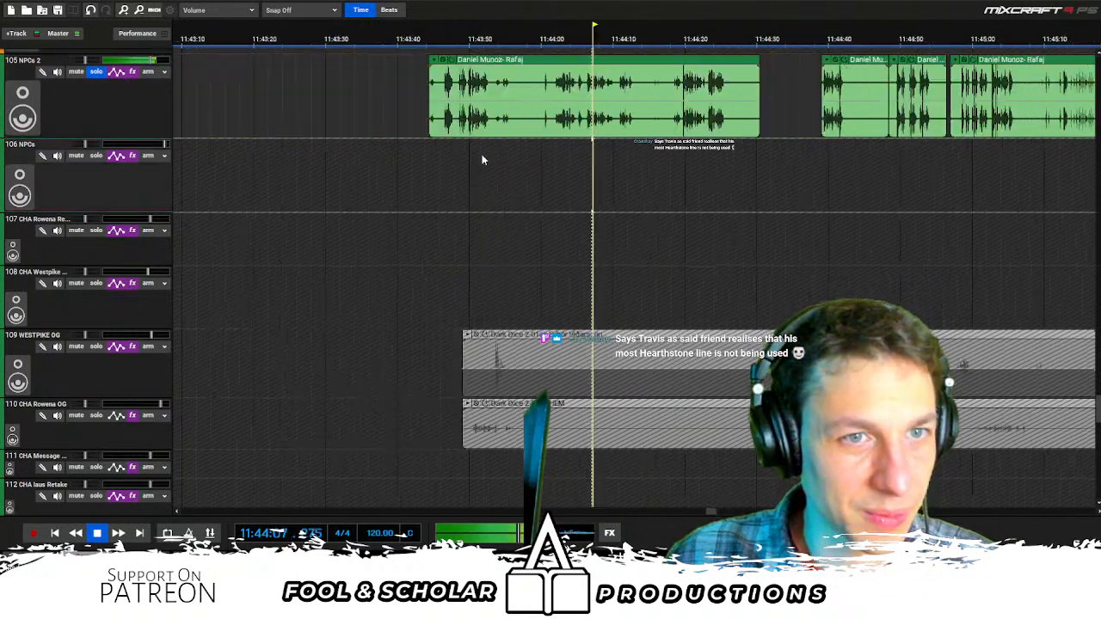
pyautogui.press('space')
pyautogui.click(667, 126)
pyautogui.hotkey('ctrl', 't')
pyautogui.moveTo(667, 126); pyautogui.dragTo(643, 126)
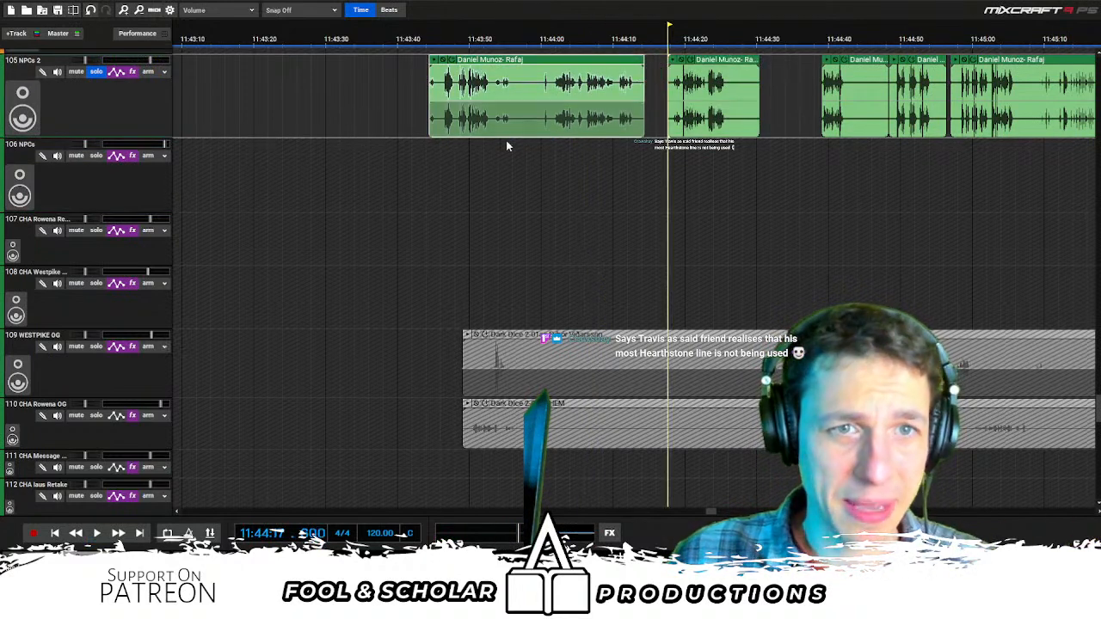
# Play the opening Rafaj segment, trim its start to about 11:43:45 and add a short fade-in
pyautogui.click(437, 155)
pyautogui.press('space')
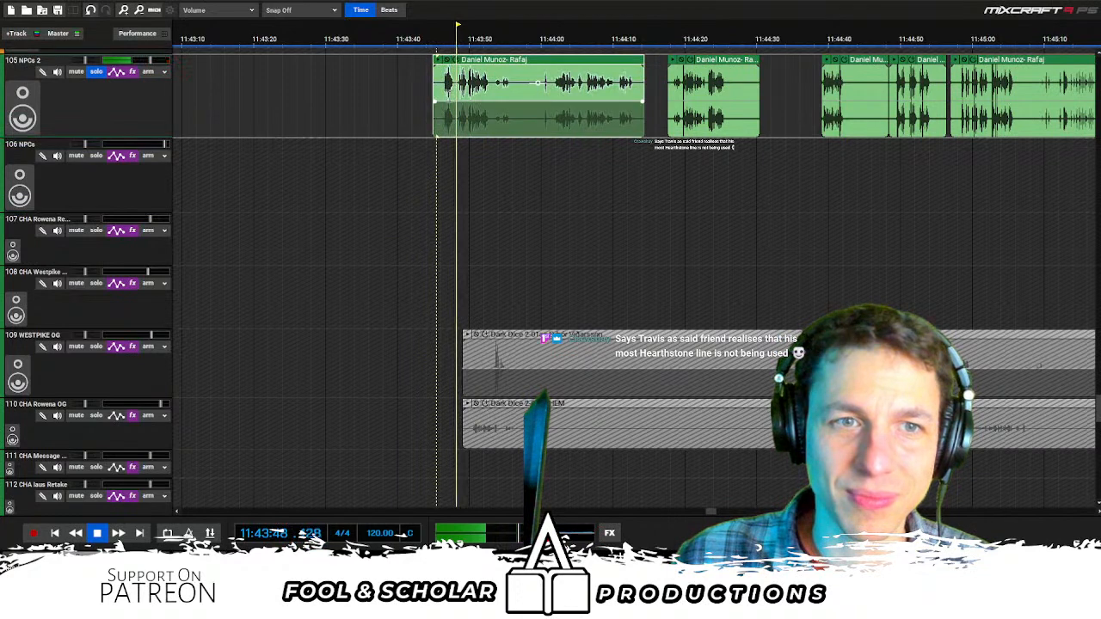
pyautogui.moveTo(433, 102); pyautogui.dragTo(437, 99)
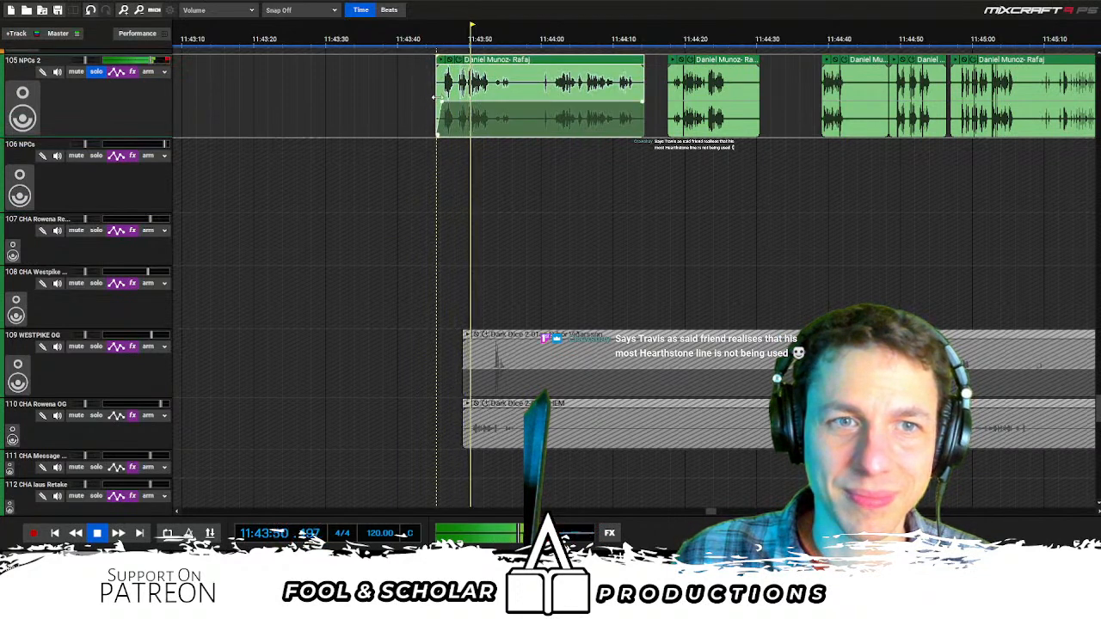
pyautogui.scroll(1, 670, 147)
pyautogui.scroll(1, 670, 147)
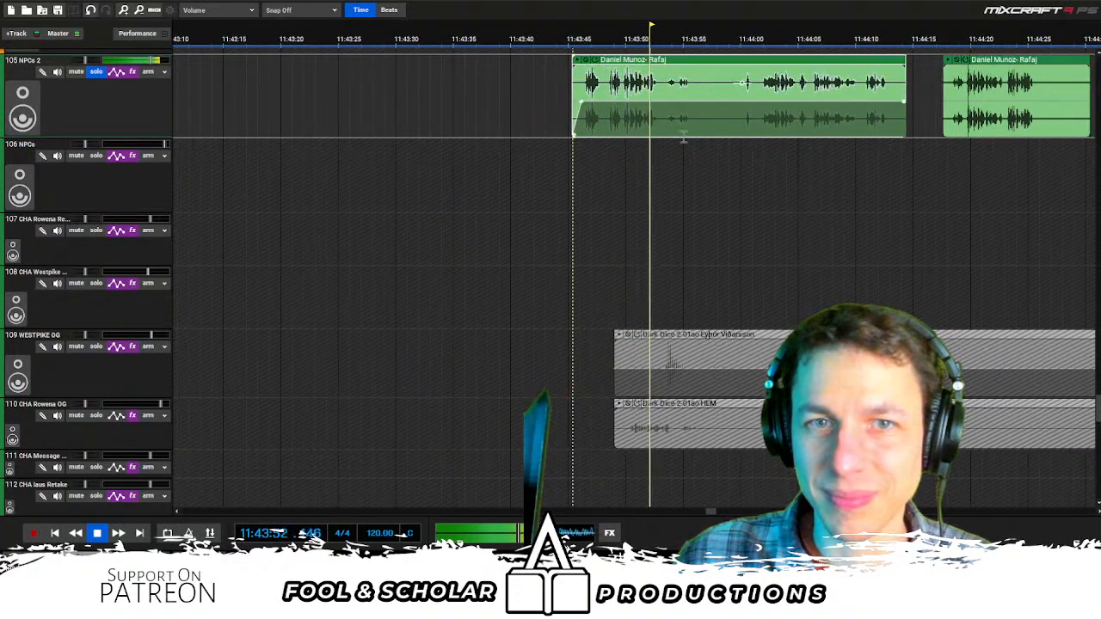
# Audition the lines, cut the opening Rafaj segment down to its first 9 seconds or so and move it to start at about 11:44:00
pyautogui.click(759, 143)
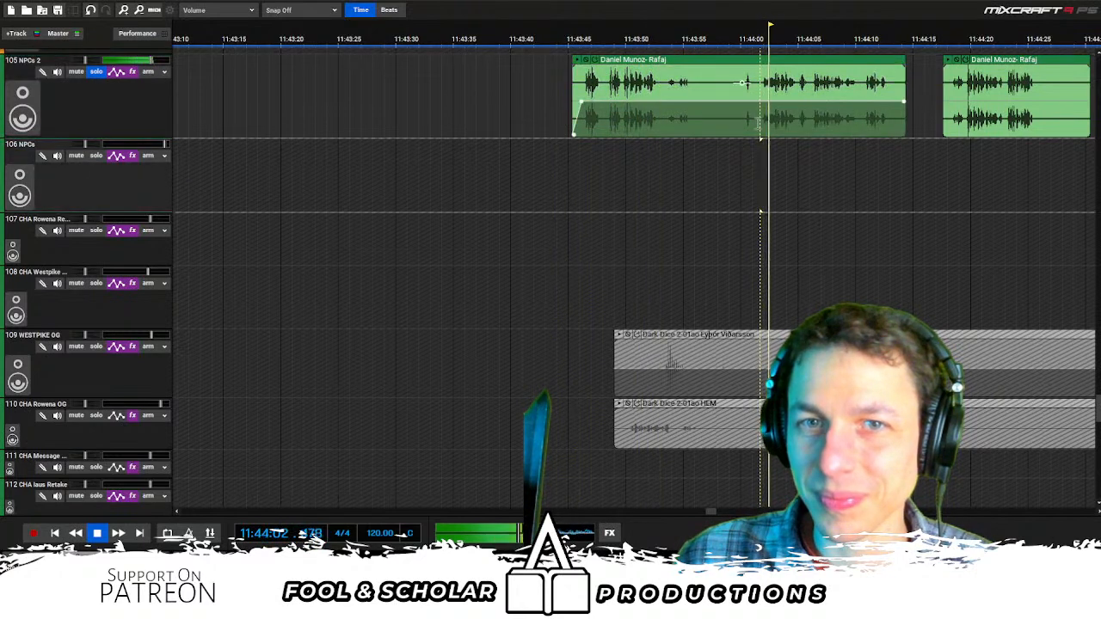
pyautogui.click(827, 136)
pyautogui.moveTo(904, 127); pyautogui.dragTo(844, 86)
pyautogui.click(952, 144)
pyautogui.hscroll(2, 841, 86)
pyautogui.moveTo(711, 84); pyautogui.dragTo(732, 78)
pyautogui.hscroll(1, 730, 78)
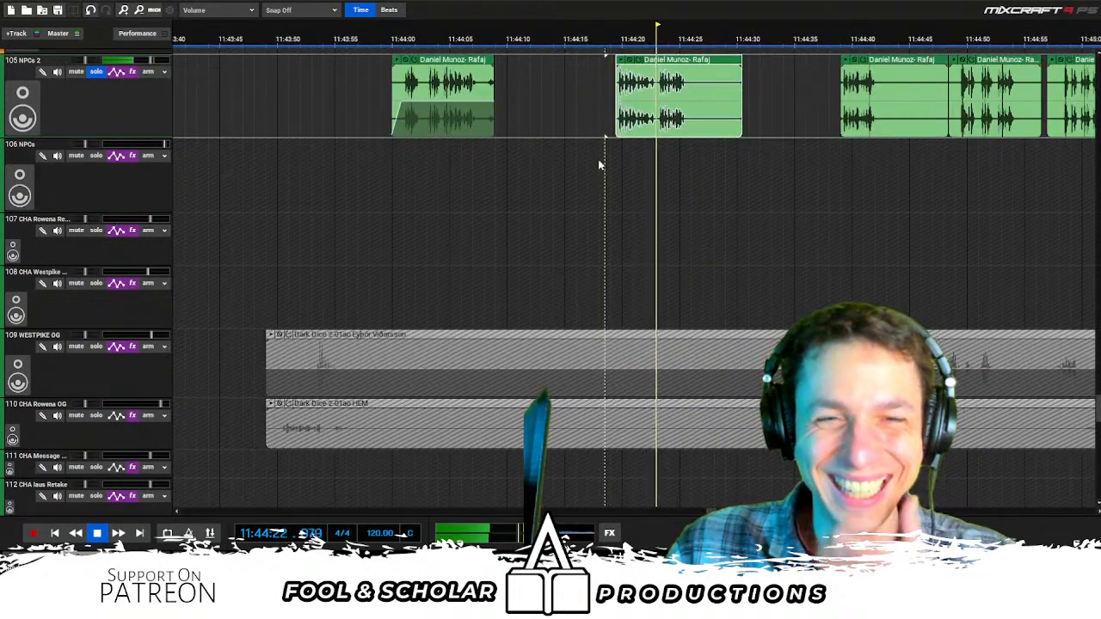
# Trim the start of the Rafaj segment at 11:44:18, compare it with the segment at 11:44:39 and delete the trimmed one
pyautogui.moveTo(615, 81); pyautogui.dragTo(655, 82)
pyautogui.doubleClick(842, 151)
pyautogui.click(685, 116)
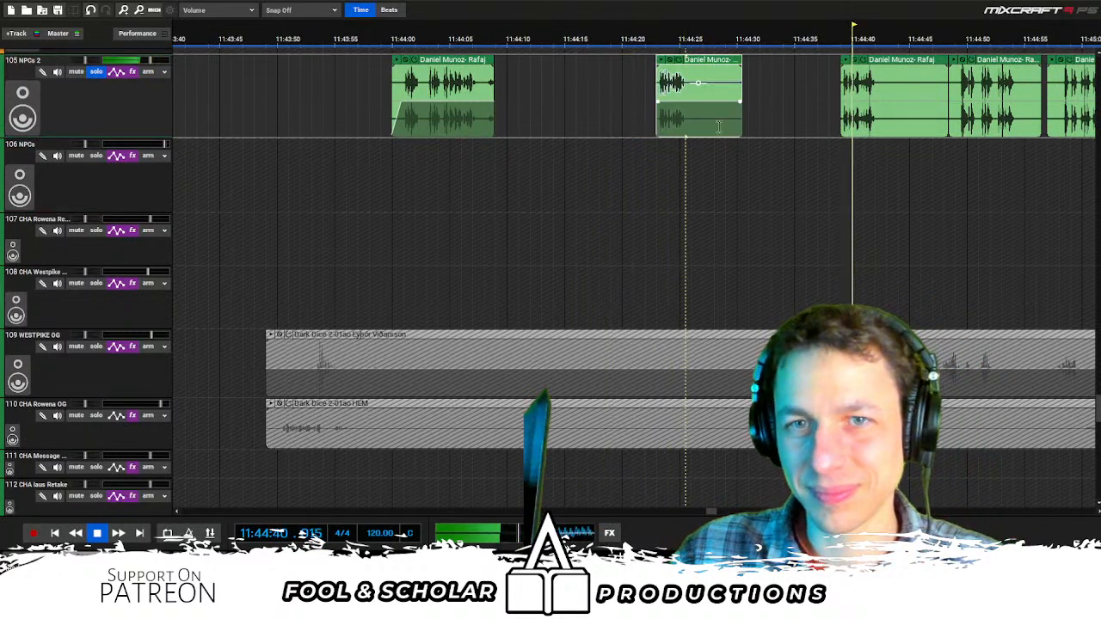
pyautogui.press('Delete')
# Trim the end of the segment at 11:44:39 to about 11:44:43 and move the opening segment to start at about 11:44:30
pyautogui.moveTo(946, 119); pyautogui.dragTo(887, 121)
pyautogui.doubleClick(962, 149)
pyautogui.hscroll(1, 951, 156)
pyautogui.hscroll(1, 949, 157)
pyautogui.moveTo(239, 59); pyautogui.dragTo(582, 59)
pyautogui.click(632, 83)
pyautogui.press('space')
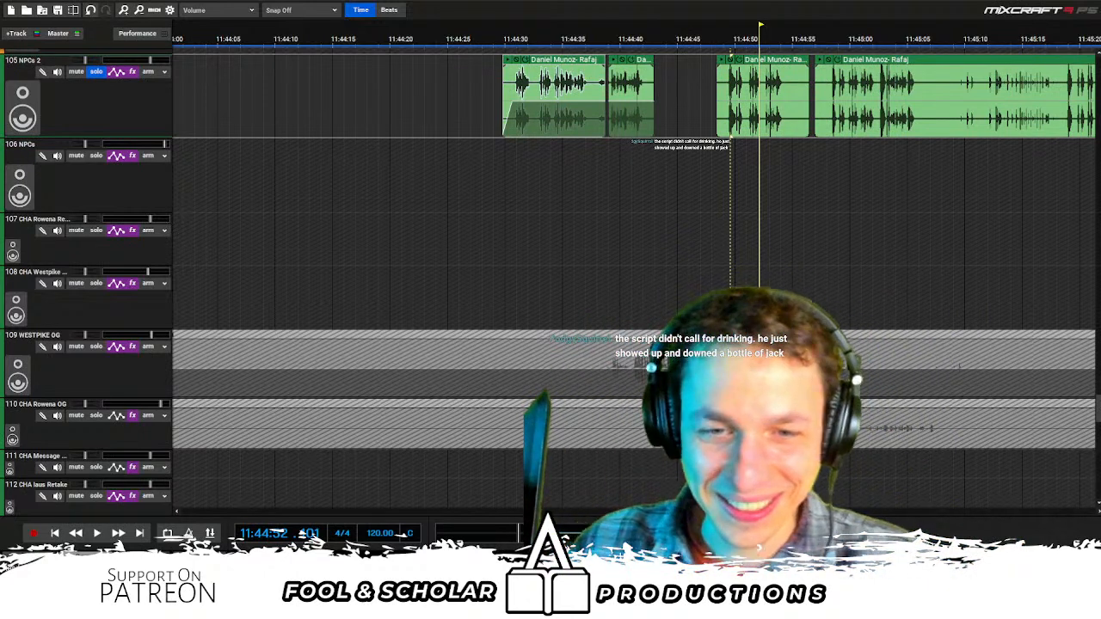
# Play the opening Rafaj segment from about 11:44:30 and trim its start slightly, to about 11:44:30.2
pyautogui.click(528, 183)
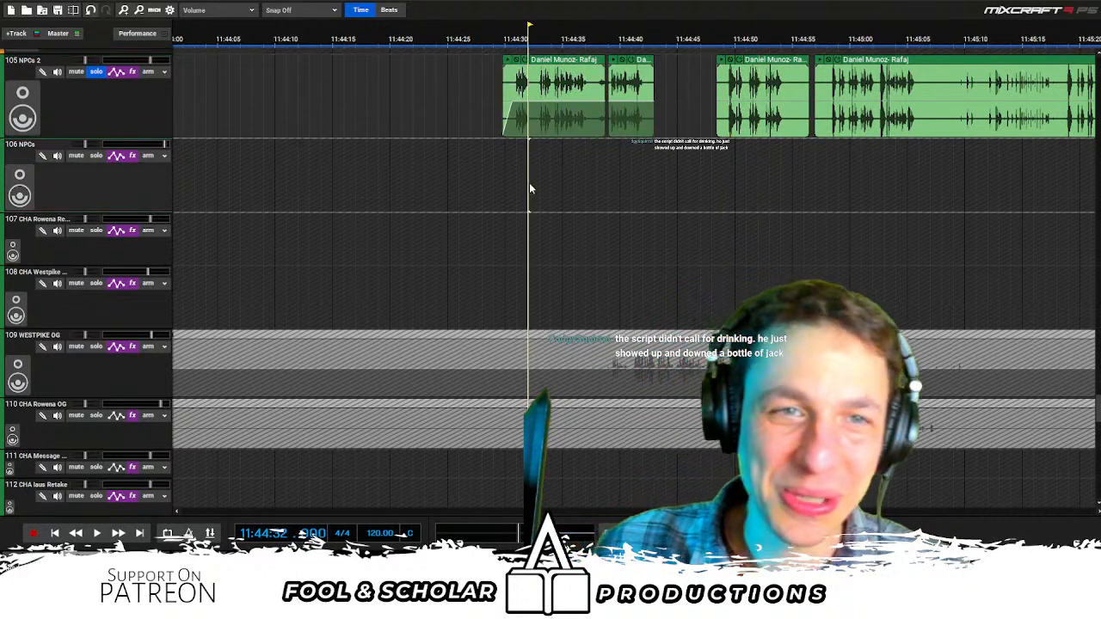
pyautogui.scroll(-2, 543, 189)
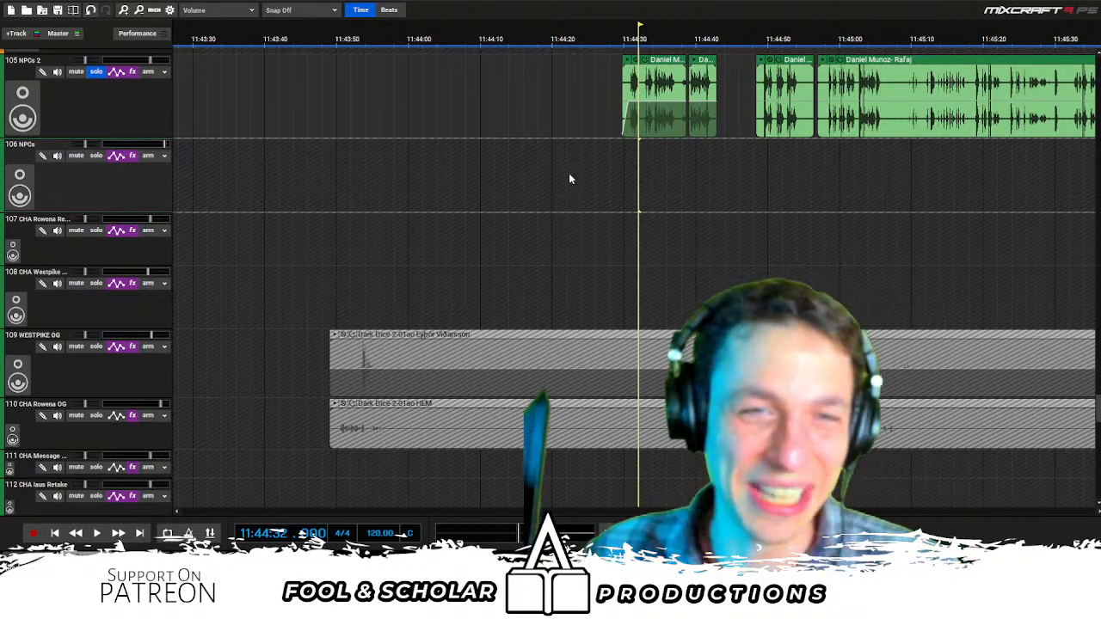
pyautogui.click(628, 152)
pyautogui.scroll(3, 709, 162)
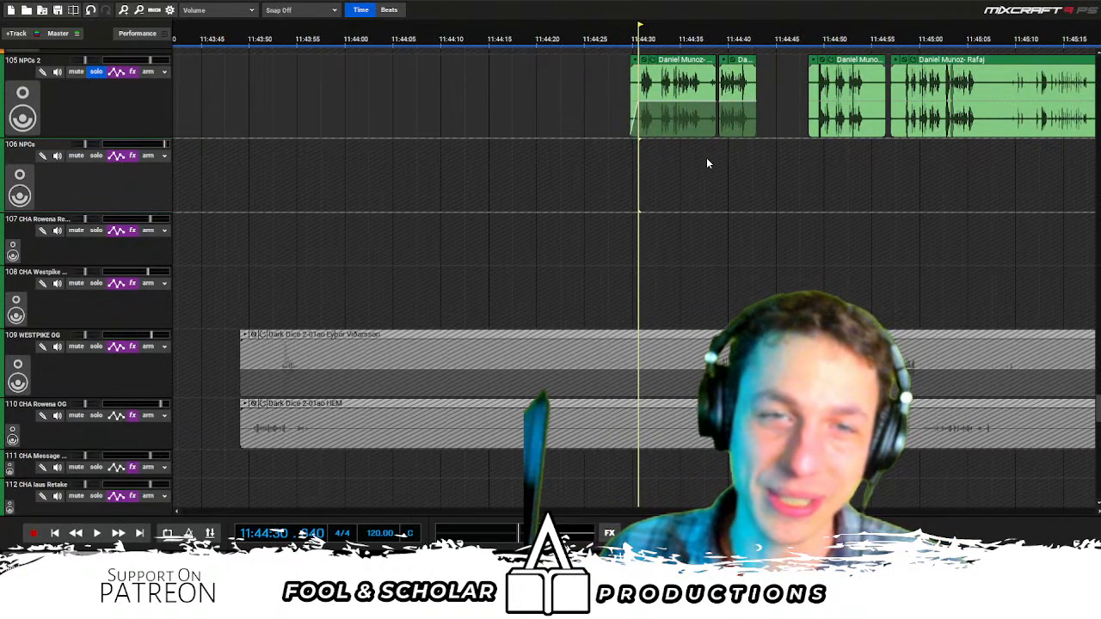
pyautogui.press('space')
pyautogui.scroll(2, 679, 83)
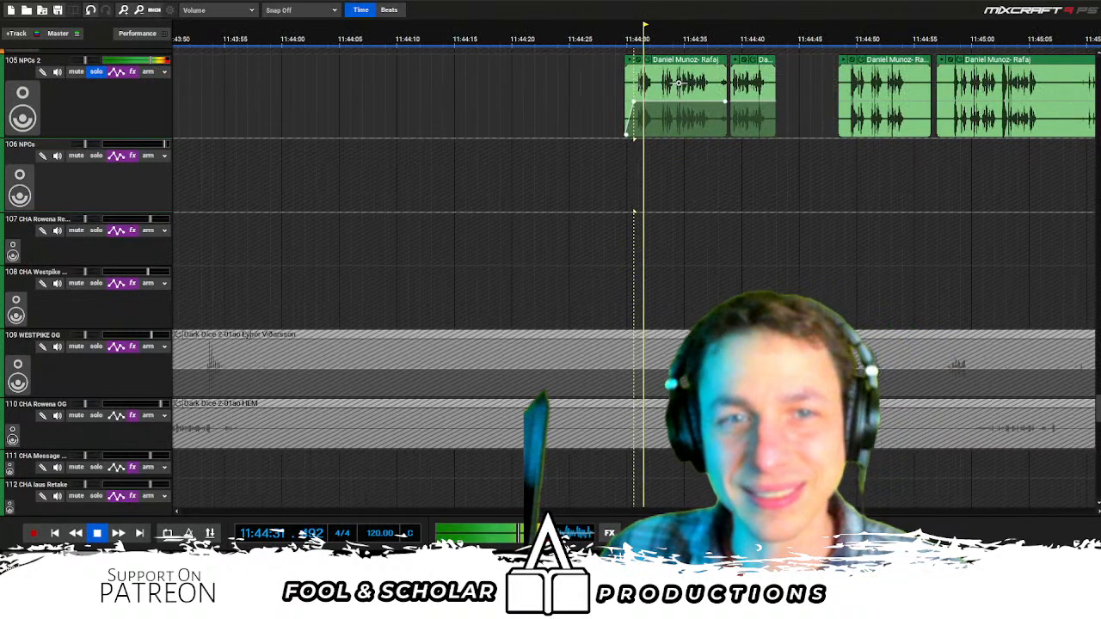
pyautogui.scroll(2, 609, 82)
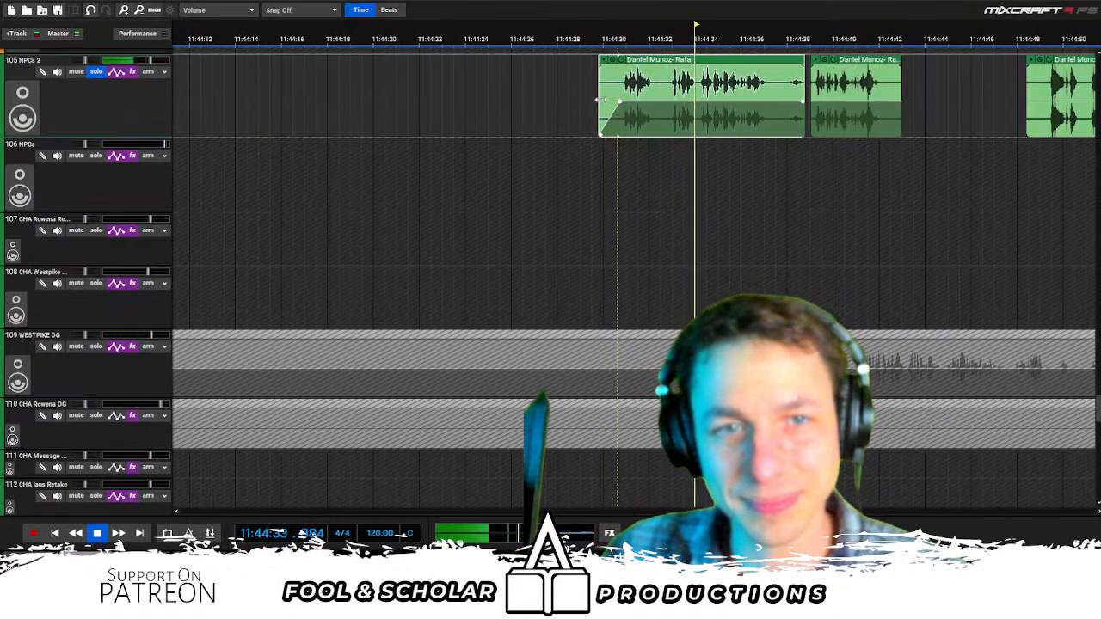
pyautogui.moveTo(600, 102); pyautogui.dragTo(609, 102)
# Split the opening Rafaj segment at about 11:44:32.5 and again at about 11:44:34
pyautogui.click(661, 83)
pyautogui.hotkey('ctrl', 't')
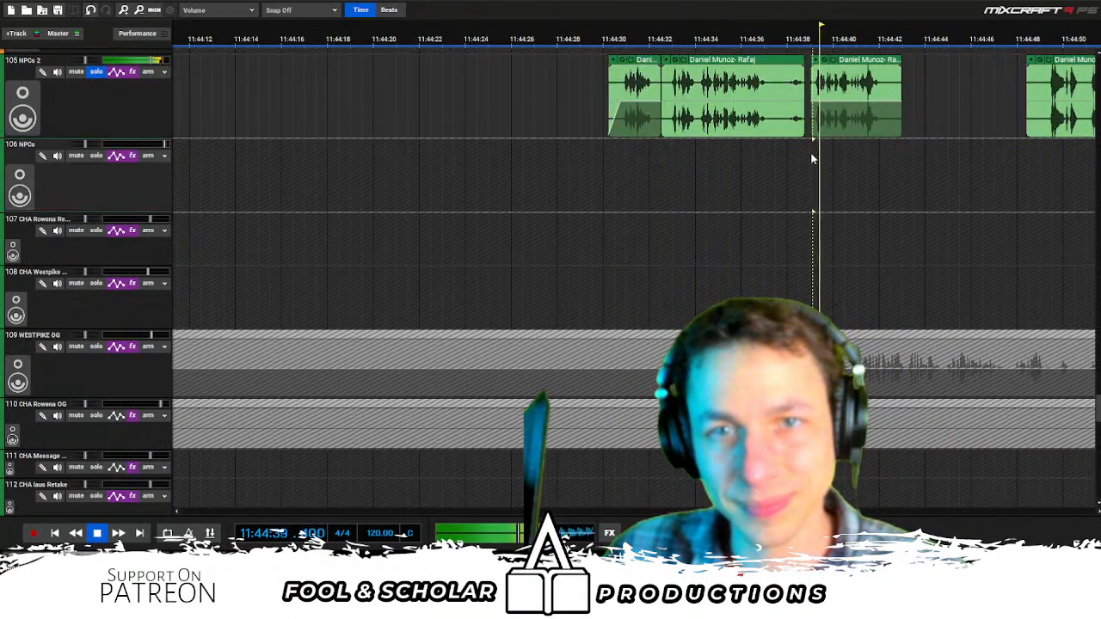
pyautogui.click(698, 116)
pyautogui.hotkey('ctrl', 't')
# Try replacing the last split part of the opening segment with the short segment from 11:44:39
pyautogui.click(727, 125)
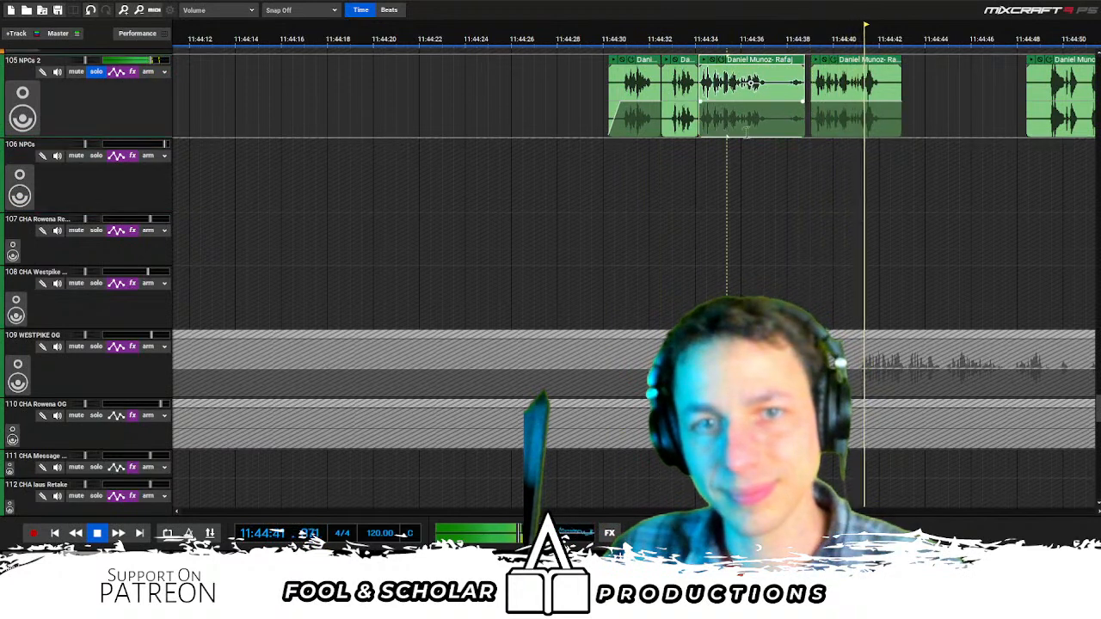
pyautogui.press('Delete')
pyautogui.moveTo(867, 59); pyautogui.dragTo(759, 58)
pyautogui.hotkey('ctrl', 'z')
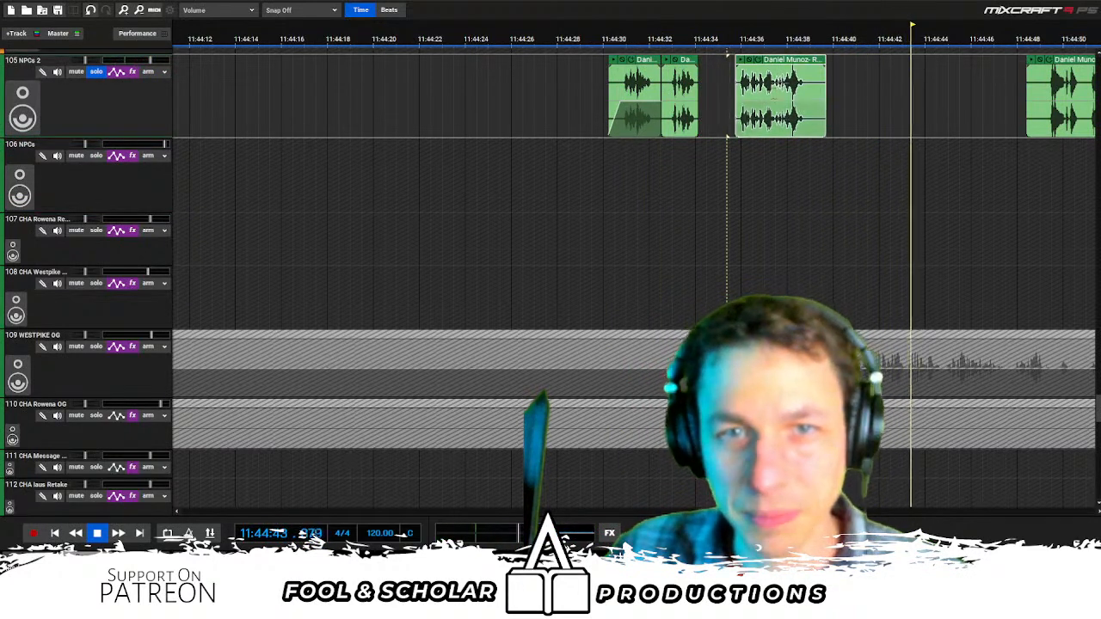
pyautogui.hotkey('ctrl', 'z')
# Split the last part of the opening segment at about 11:44:36 and delete the separate short segment at 11:44:39
pyautogui.click(738, 212)
pyautogui.moveTo(699, 124); pyautogui.dragTo(740, 129)
pyautogui.click(739, 148)
pyautogui.moveTo(852, 141); pyautogui.dragTo(921, 112)
pyautogui.press('Delete')
pyautogui.moveTo(820, 58); pyautogui.dragTo(709, 59)
pyautogui.press('space')
pyautogui.click(681, 157)
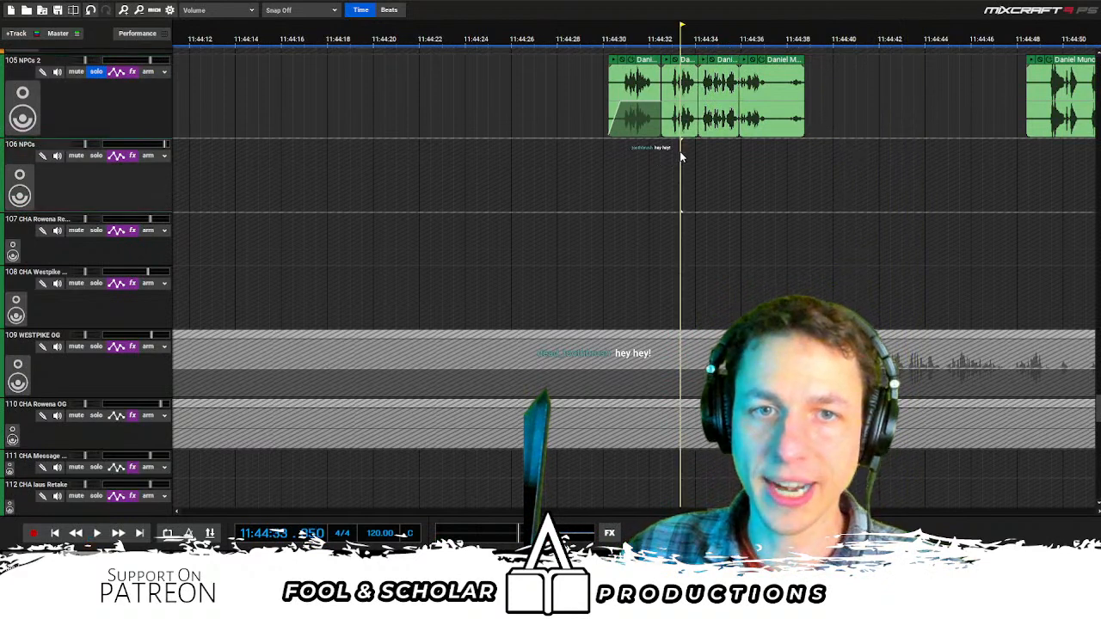
pyautogui.scroll(2, 680, 156)
pyautogui.click(557, 160)
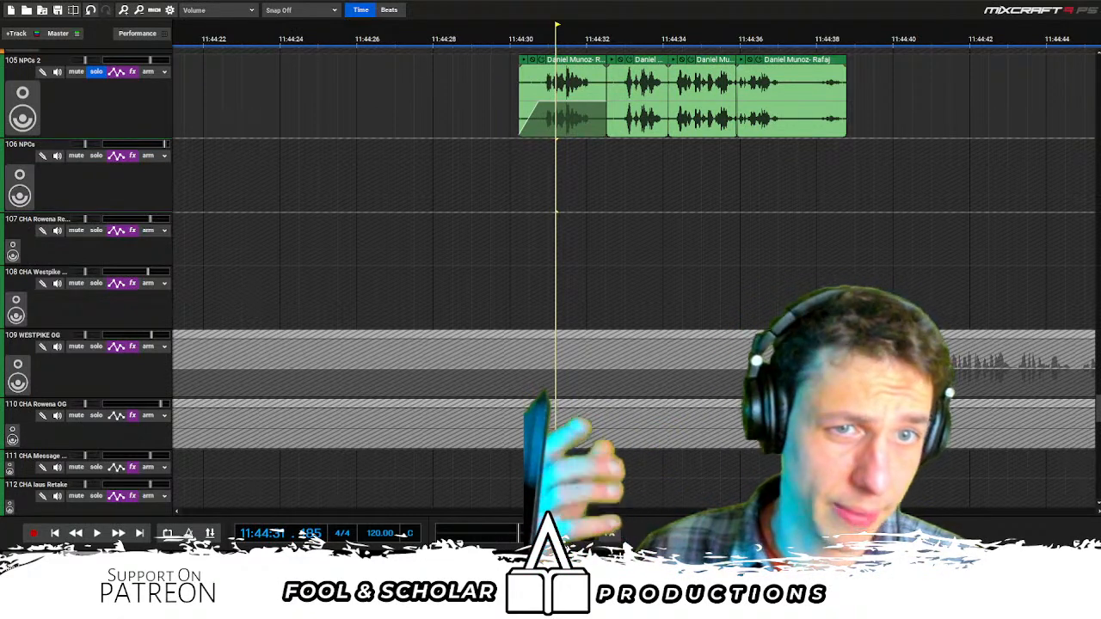
pyautogui.click(548, 160)
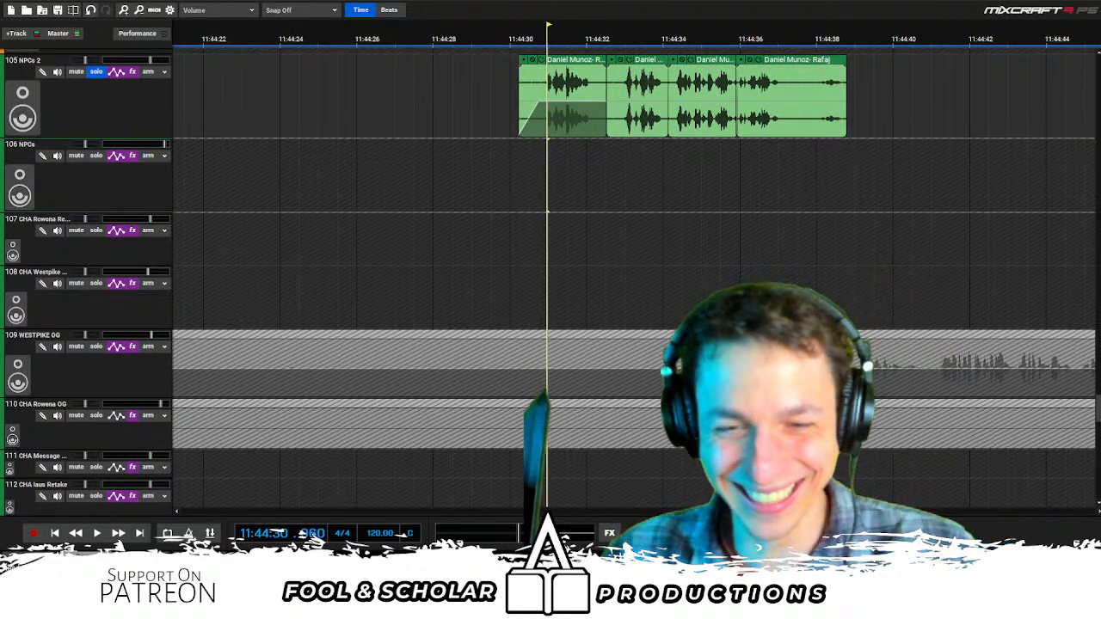
pyautogui.click(559, 161)
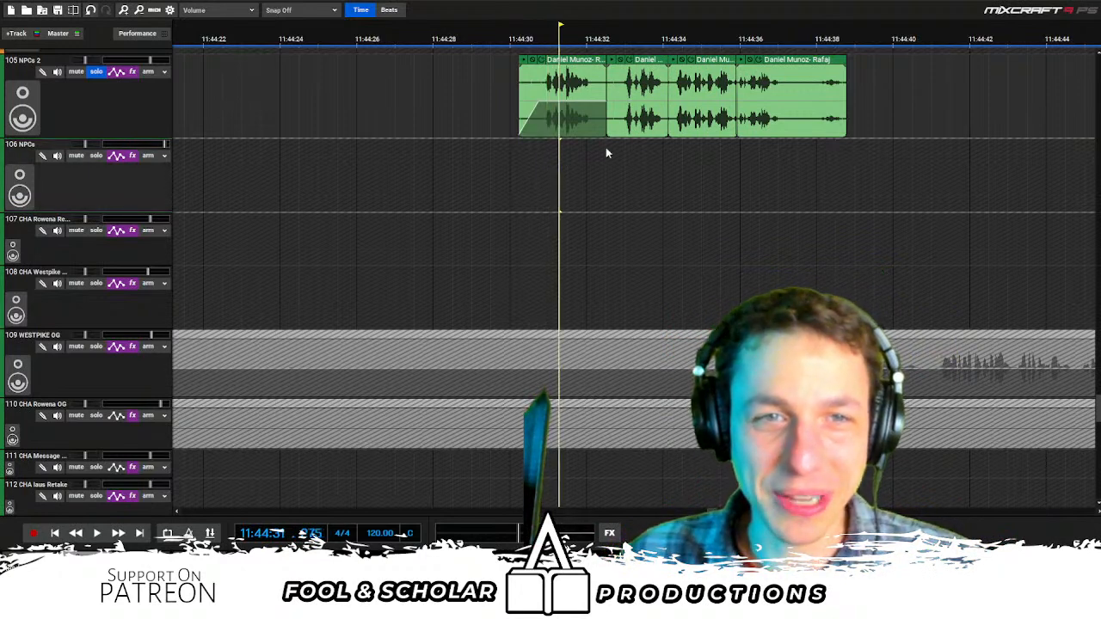
# Move the three later Rafaj parts earlier to start at about 11:44:32.3, overlapping the end of the first part
pyautogui.moveTo(642, 212); pyautogui.dragTo(847, 76)
pyautogui.moveTo(653, 60); pyautogui.dragTo(648, 60)
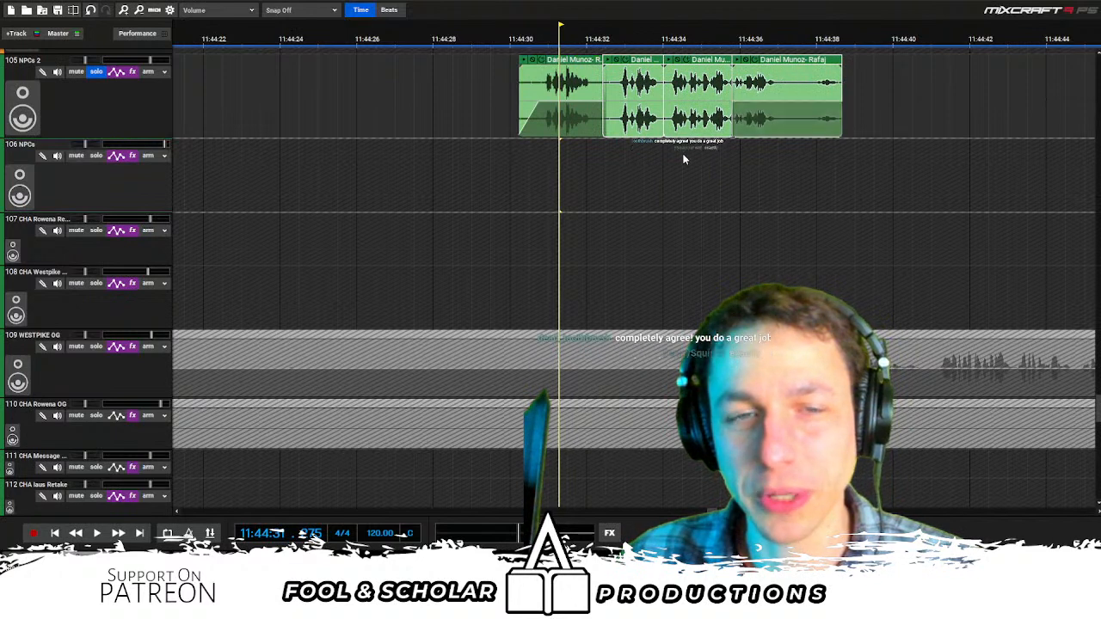
pyautogui.click(529, 152)
pyautogui.press('space')
pyautogui.moveTo(636, 152); pyautogui.dragTo(844, 82)
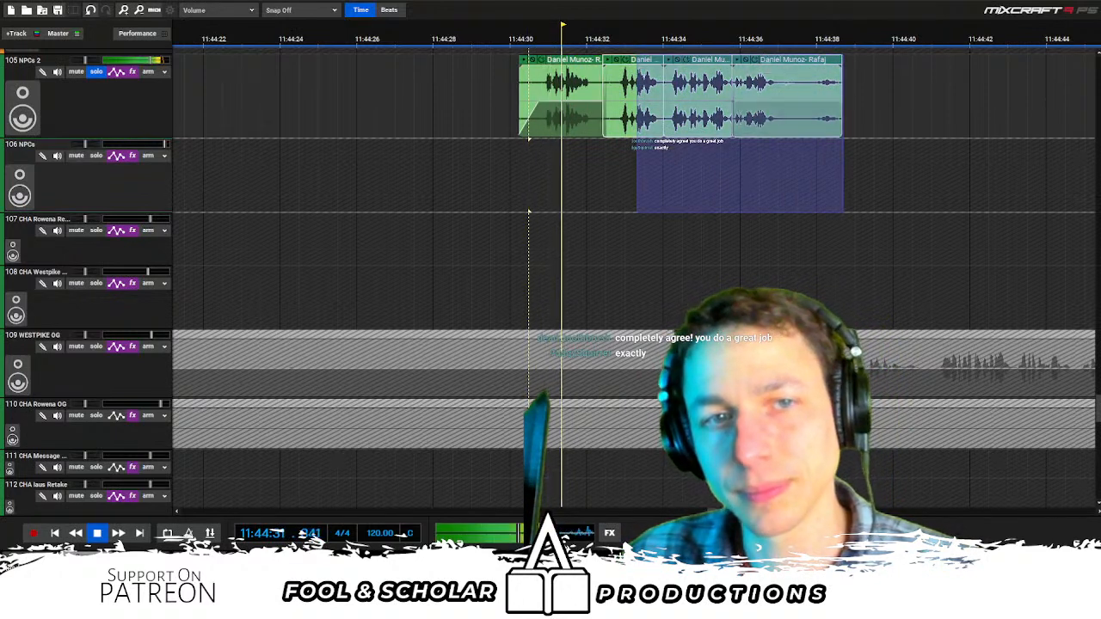
pyautogui.moveTo(655, 60); pyautogui.dragTo(597, 82)
# Move the last two Rafaj parts earlier to start at about 11:44:33.5, overlapping the end of the second part
pyautogui.click(587, 82)
pyautogui.moveTo(883, 213); pyautogui.dragTo(697, 62)
pyautogui.moveTo(697, 62); pyautogui.dragTo(692, 62)
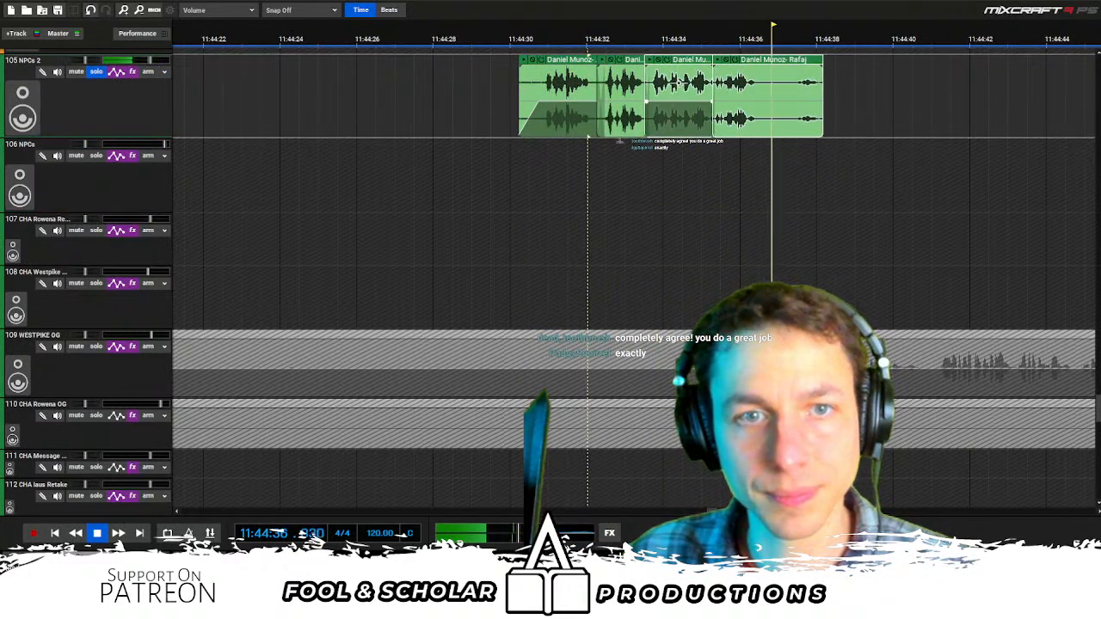
# Add a fade-out to the last Rafaj part from about 11:44:36.2 and trim its end to about 11:44:36.7
pyautogui.click(525, 162)
pyautogui.click(748, 101)
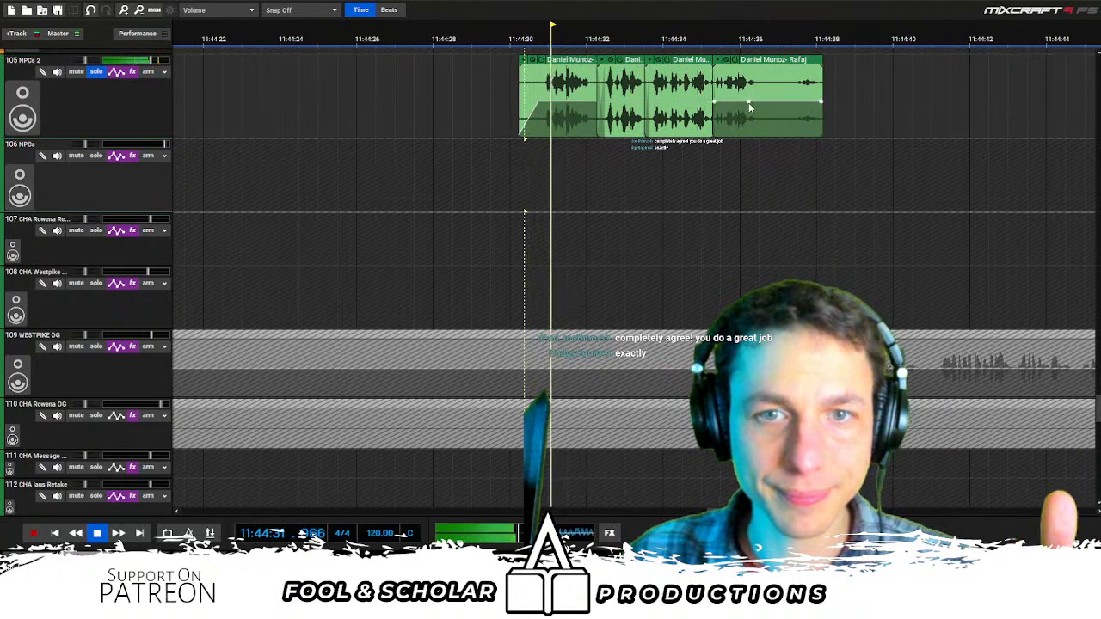
pyautogui.moveTo(821, 102); pyautogui.dragTo(835, 155)
pyautogui.moveTo(823, 86); pyautogui.dragTo(768, 87)
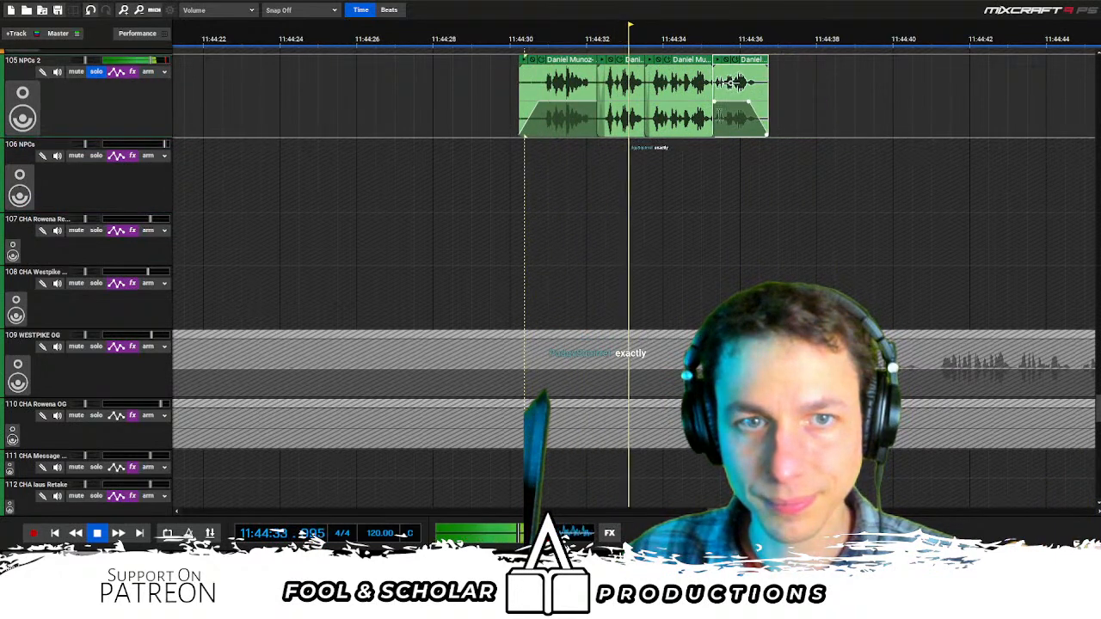
# Play the joined line, move the three later parts to start at about 11:44:32.1 and turn off solo on NPCs 2
pyautogui.click(593, 133)
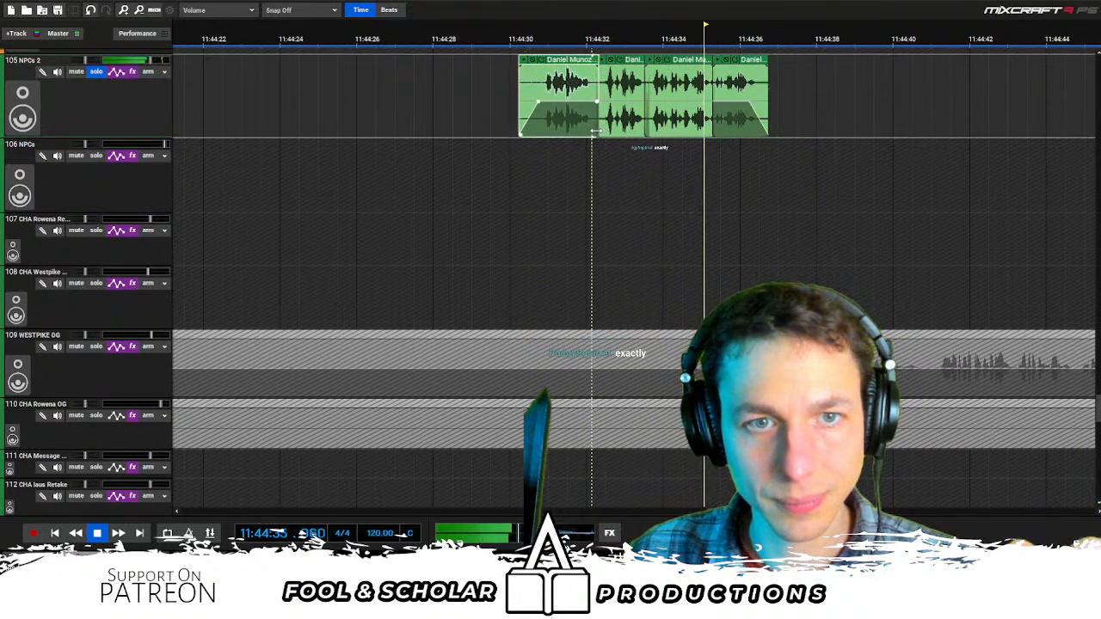
pyautogui.click(520, 163)
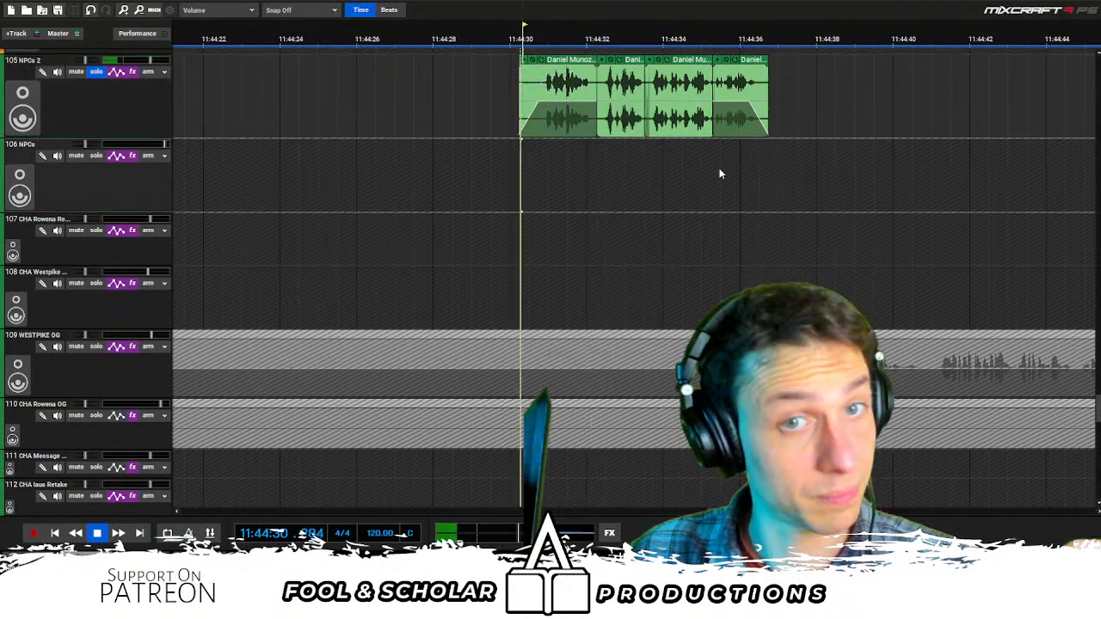
pyautogui.moveTo(749, 170); pyautogui.dragTo(645, 103)
pyautogui.moveTo(754, 64); pyautogui.dragTo(748, 64)
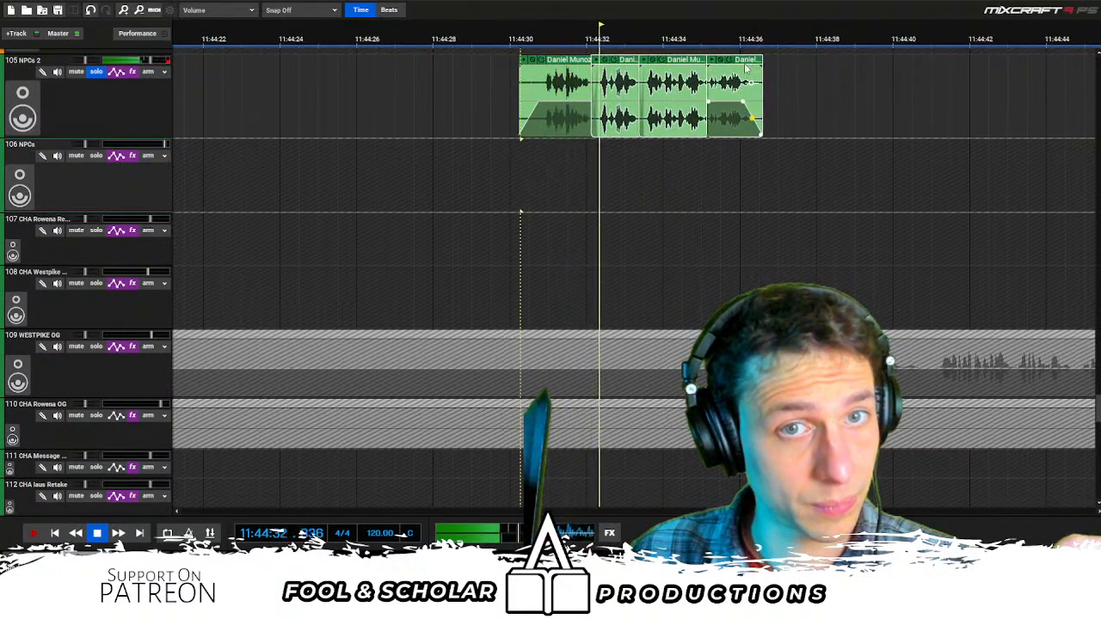
pyautogui.scroll(-1, 507, 153)
pyautogui.press('space')
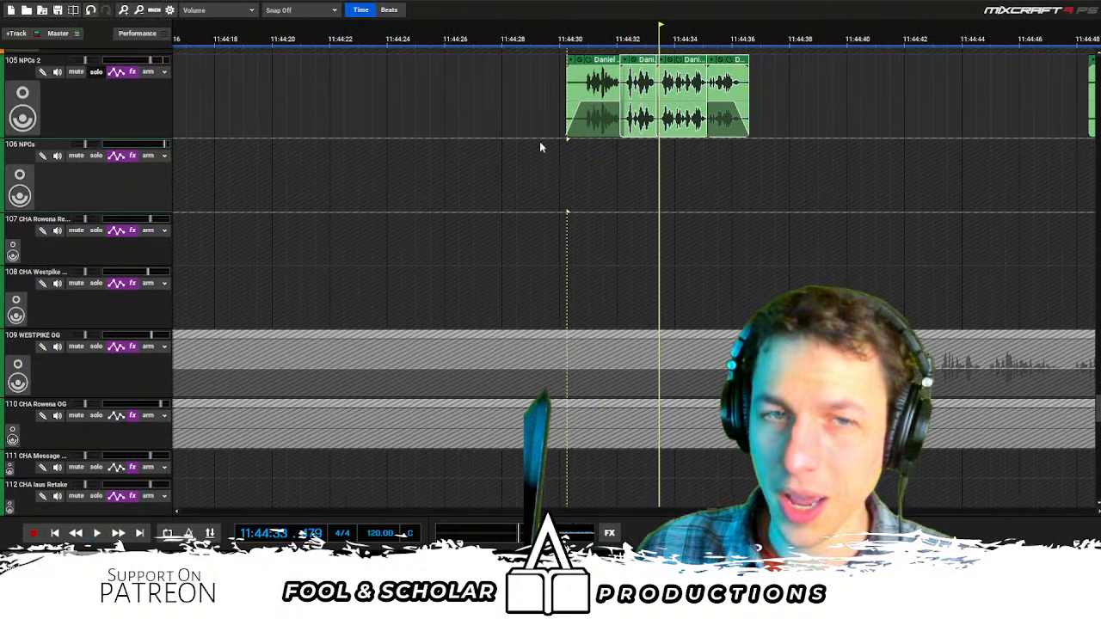
# Select all four joined Rafaj parts and move them together earlier on NPCs 2, starting at about 11:43:29.5
pyautogui.hscroll(-2, 547, 148)
pyautogui.moveTo(554, 151)
pyautogui.mouseDown()
pyautogui.moveTo(1077, 99)
pyautogui.moveTo(1006, 104)
pyautogui.mouseUp()
pyautogui.click(836, 80)
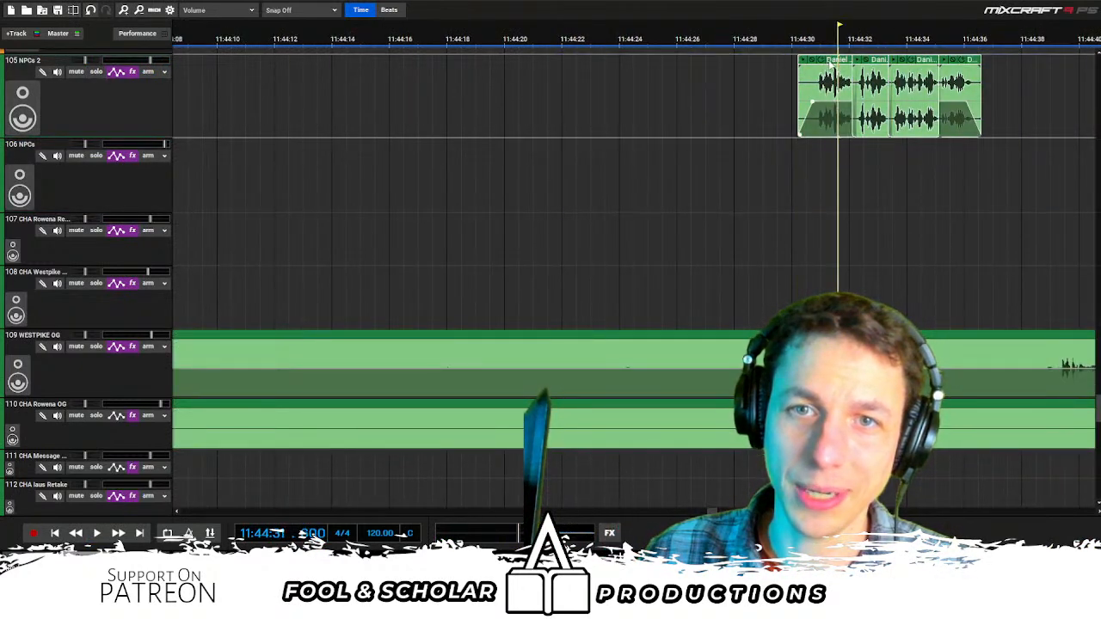
pyautogui.moveTo(830, 65); pyautogui.dragTo(366, 67)
pyautogui.hscroll(-2, 533, 73)
pyautogui.moveTo(595, 69); pyautogui.dragTo(369, 62)
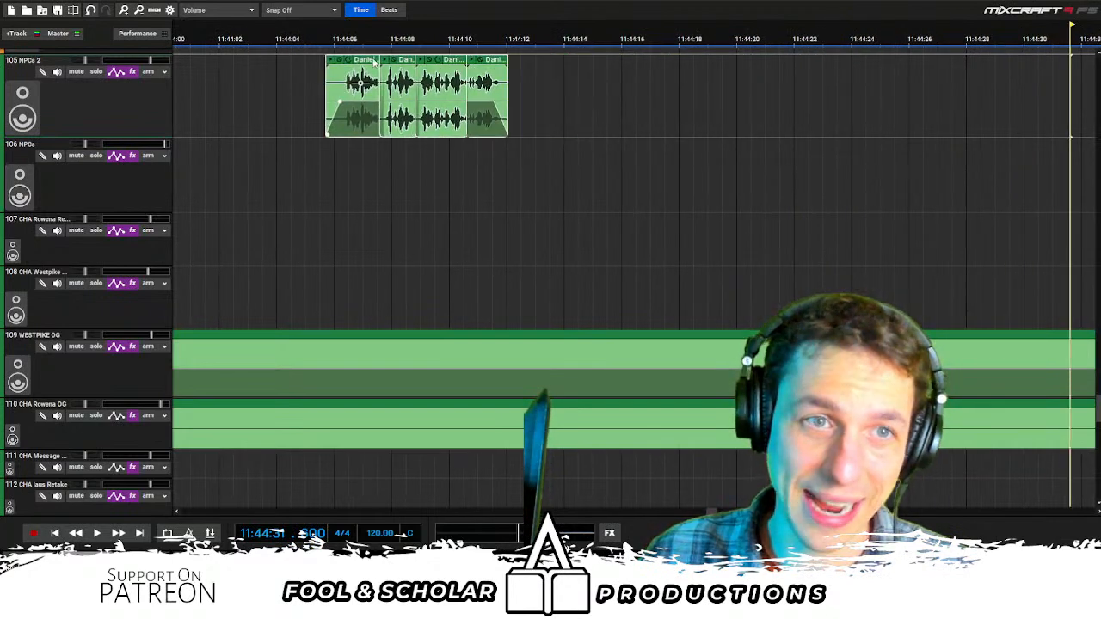
pyautogui.scroll(-2, 559, 123)
pyautogui.hscroll(-4, 688, 95)
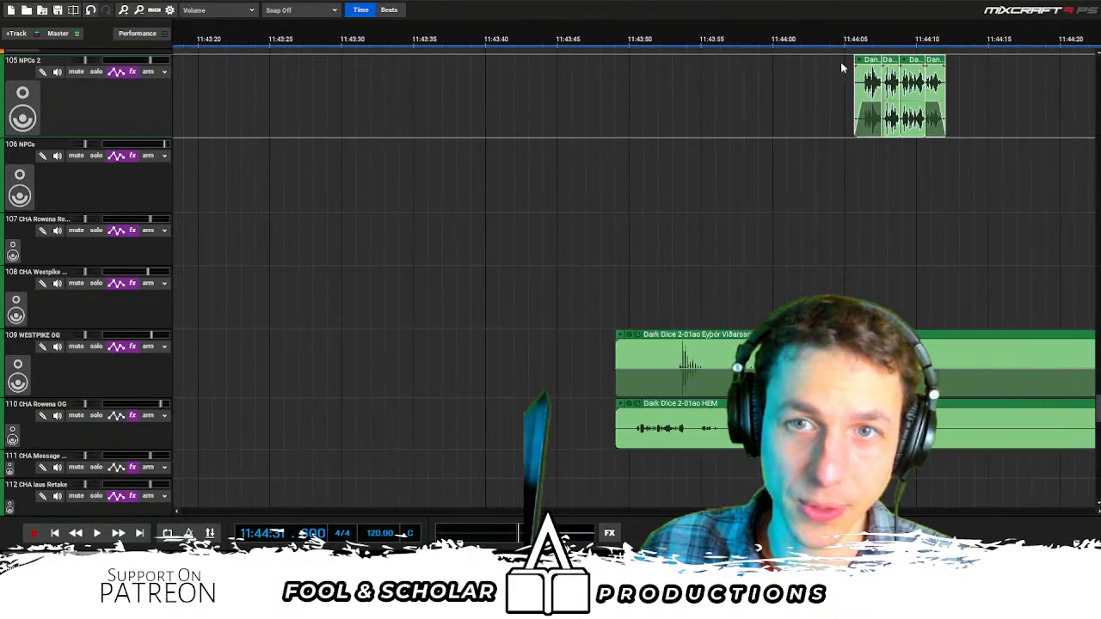
pyautogui.moveTo(874, 68); pyautogui.dragTo(300, 67)
pyautogui.hscroll(-3, 533, 77)
pyautogui.moveTo(652, 62)
pyautogui.mouseDown()
pyautogui.moveTo(384, 62)
pyautogui.moveTo(726, 67)
pyautogui.moveTo(705, 69)
pyautogui.mouseUp()
# Play the moved Rafaj line from about 11:43:29 and stop after it ends
pyautogui.click(341, 38)
pyautogui.press('space')
pyautogui.click(685, 69)
pyautogui.hscroll(5, 685, 69)
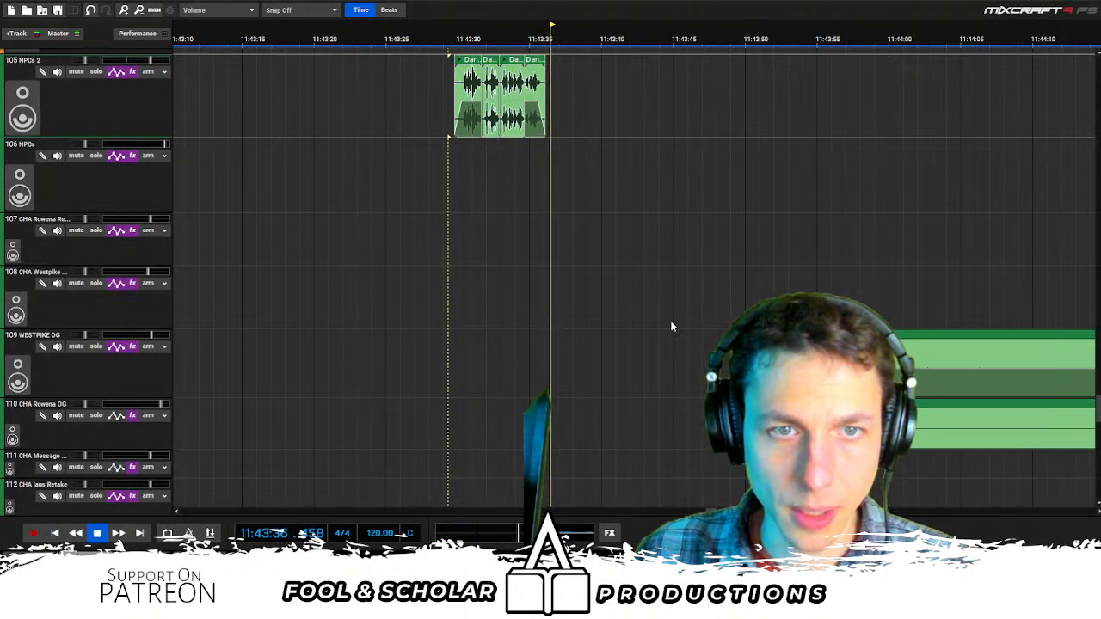
pyautogui.press('space')
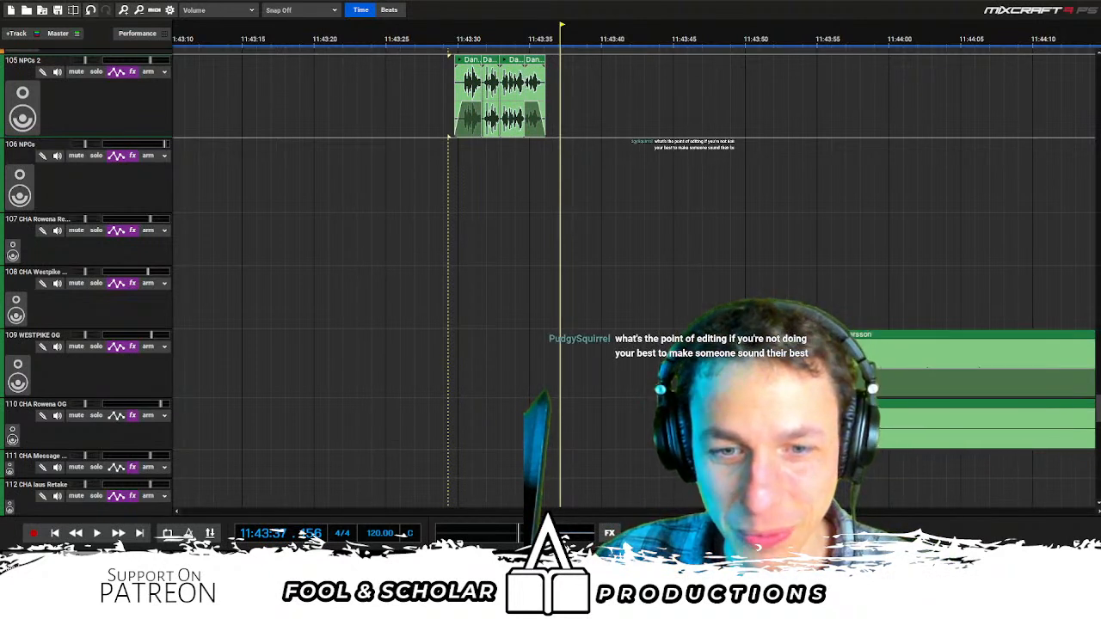
# Move the Westpike OG and Rowena OG clips earlier to start at about 11:43:35 and play them from just before that point
pyautogui.click(518, 170)
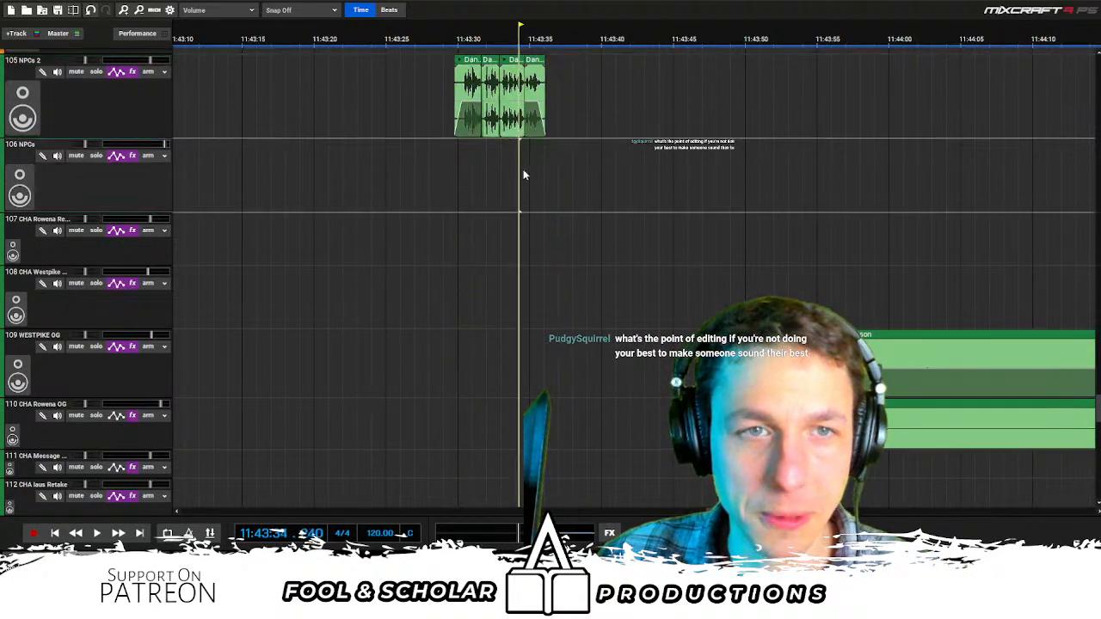
pyautogui.hscroll(2, 550, 182)
pyautogui.press('space')
pyautogui.moveTo(511, 301); pyautogui.dragTo(387, 410)
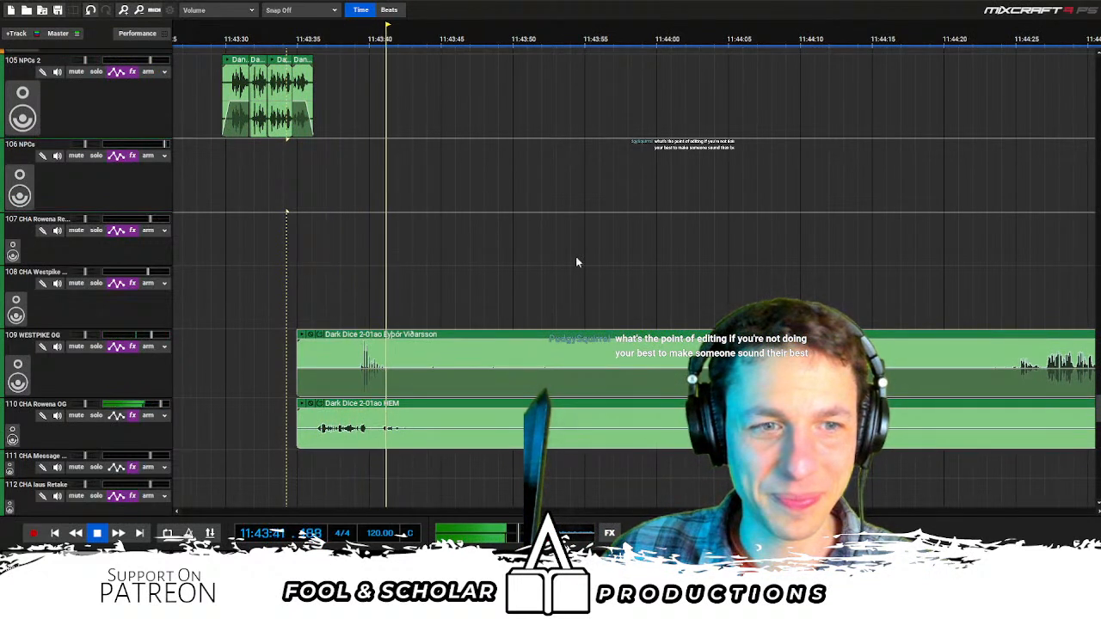
pyautogui.press('space')
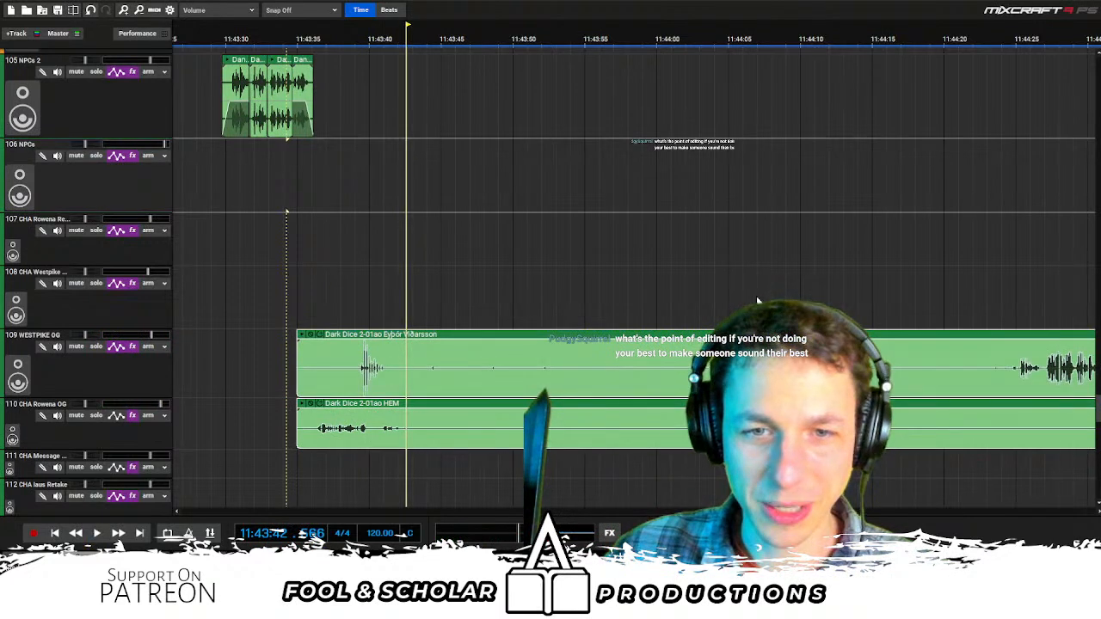
# Delete the opening of both clips up to about 11:43:46, and pull the next Westpike speech earlier to about 11:43:43, cut off from the silence
pyautogui.moveTo(260, 334); pyautogui.dragTo(465, 420)
pyautogui.press('Delete')
pyautogui.moveTo(422, 352); pyautogui.dragTo(662, 419)
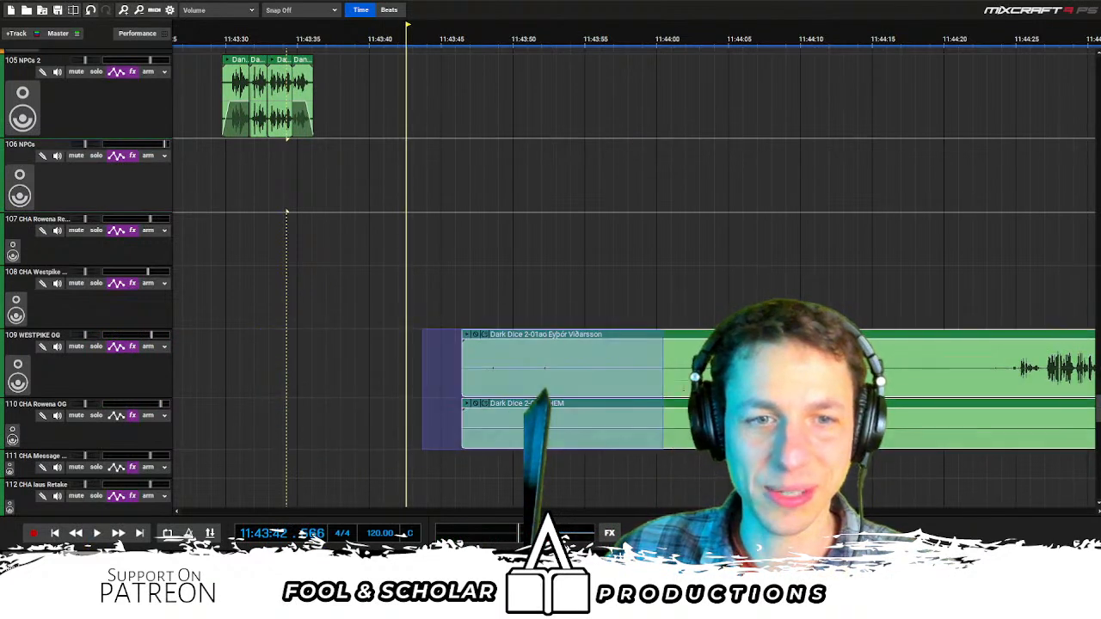
pyautogui.moveTo(753, 366); pyautogui.dragTo(366, 320)
pyautogui.moveTo(660, 336); pyautogui.dragTo(351, 434)
pyautogui.press('space')
pyautogui.press('Delete')
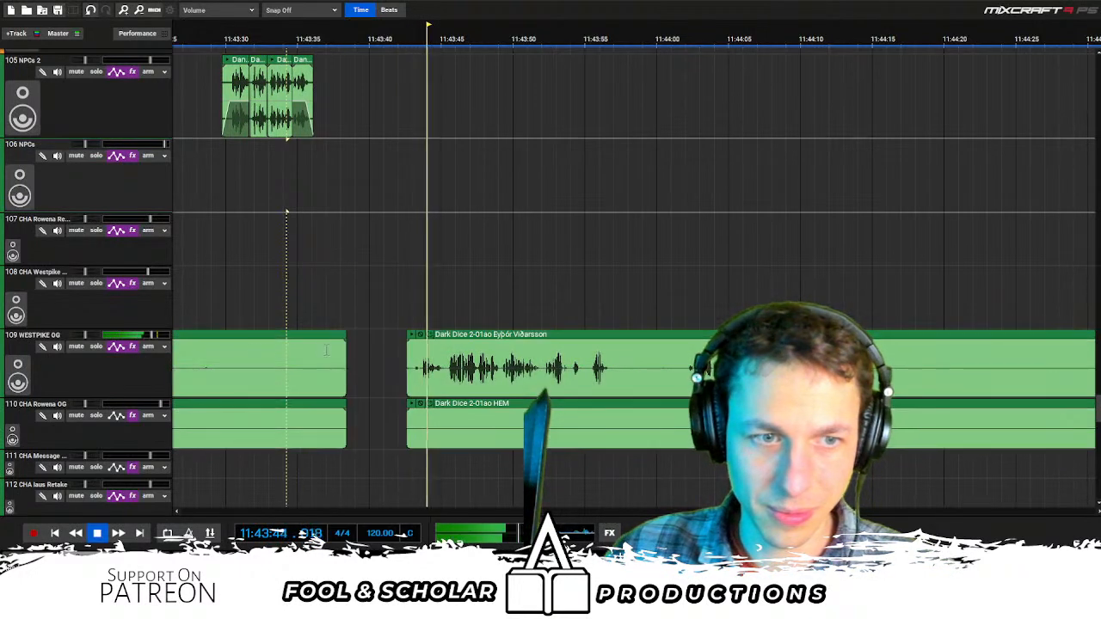
# Delete the leftover silent Westpike OG and Rowena OG pieces ending at about 11:43:38 and listen to the Westpike line
pyautogui.click(325, 336)
pyautogui.press('Delete')
pyautogui.click(332, 405)
pyautogui.press('Delete')
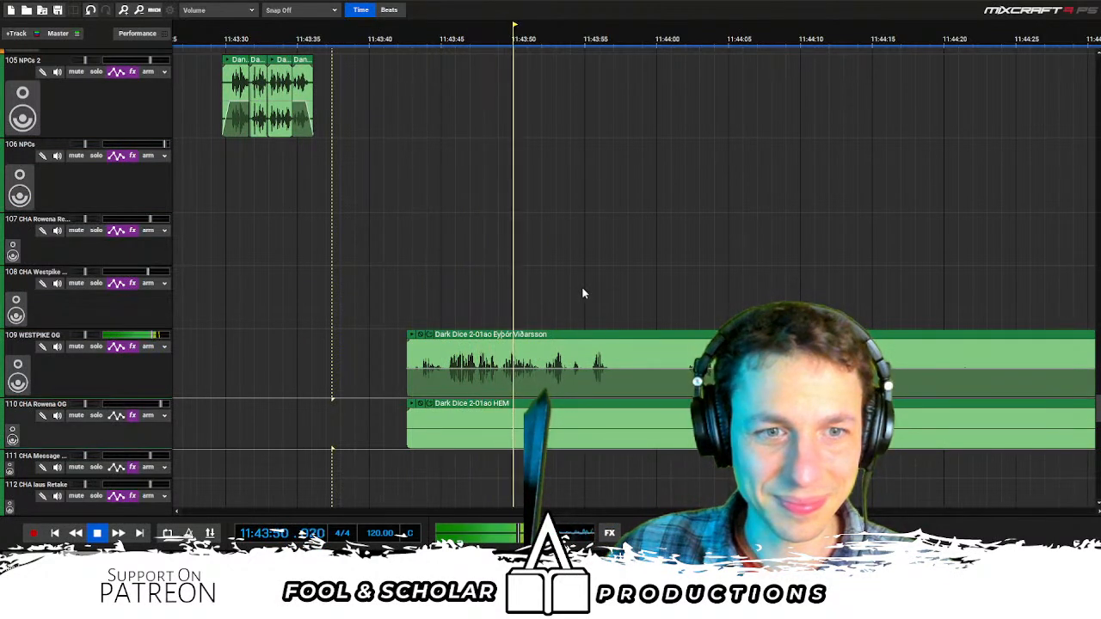
pyautogui.press('space')
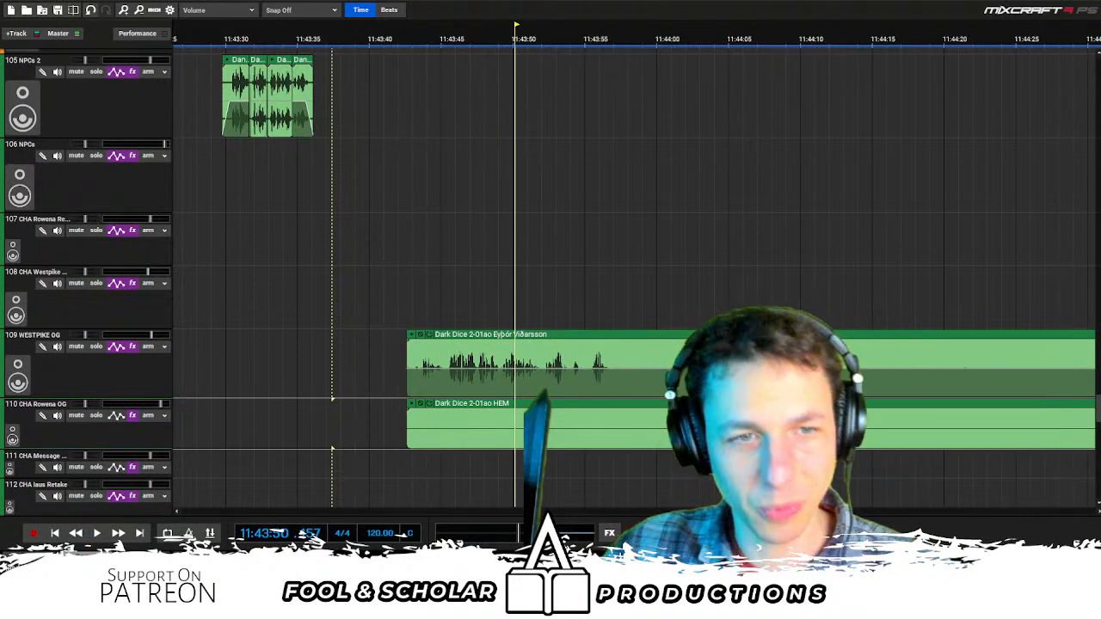
# Move the remaining Westpike OG and Rowena OG clips together later, starting at about 11:43:55
pyautogui.moveTo(331, 215); pyautogui.dragTo(554, 477)
pyautogui.hotkey('ctrl', 'z')
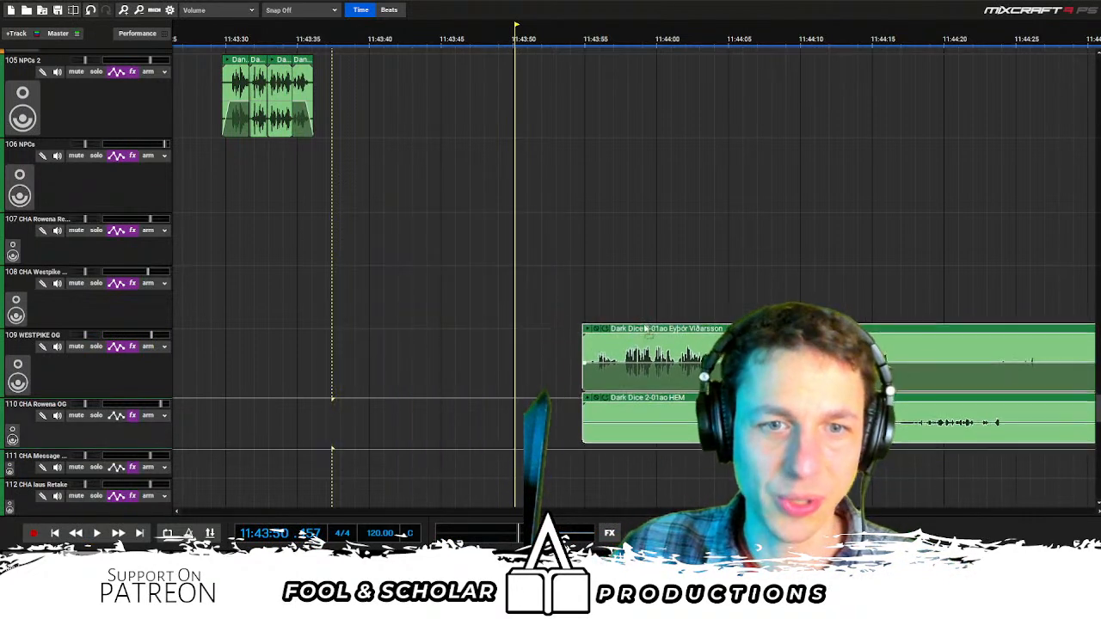
pyautogui.click(307, 221)
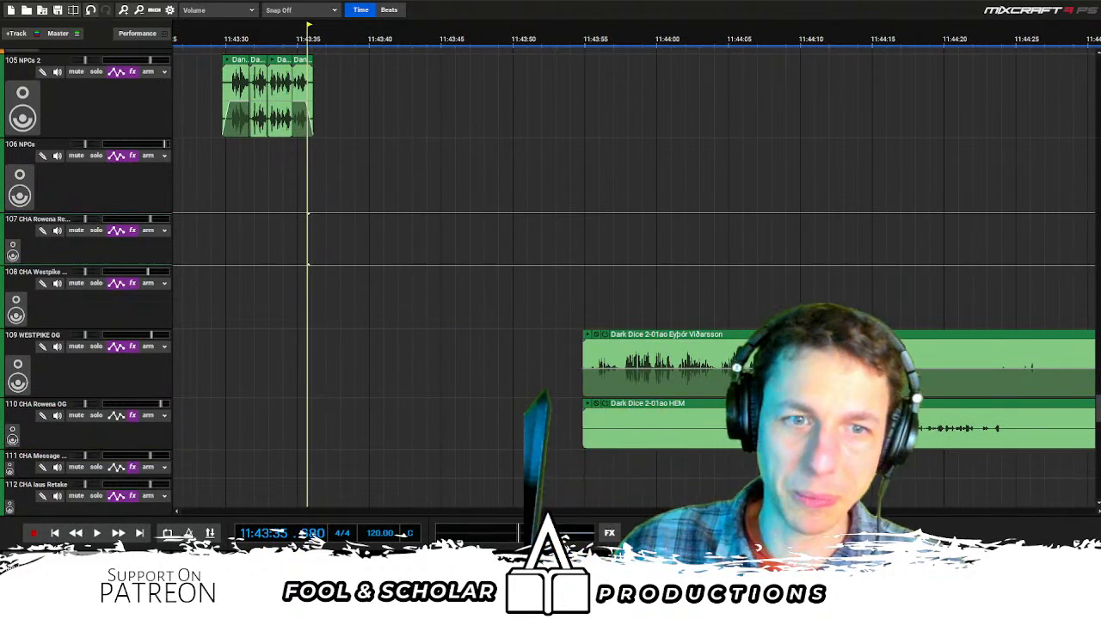
# Play the Westpike line, add a short fade-in at its start, and trim the Rowena OG clip's start to about 11:43:58
pyautogui.click(591, 371)
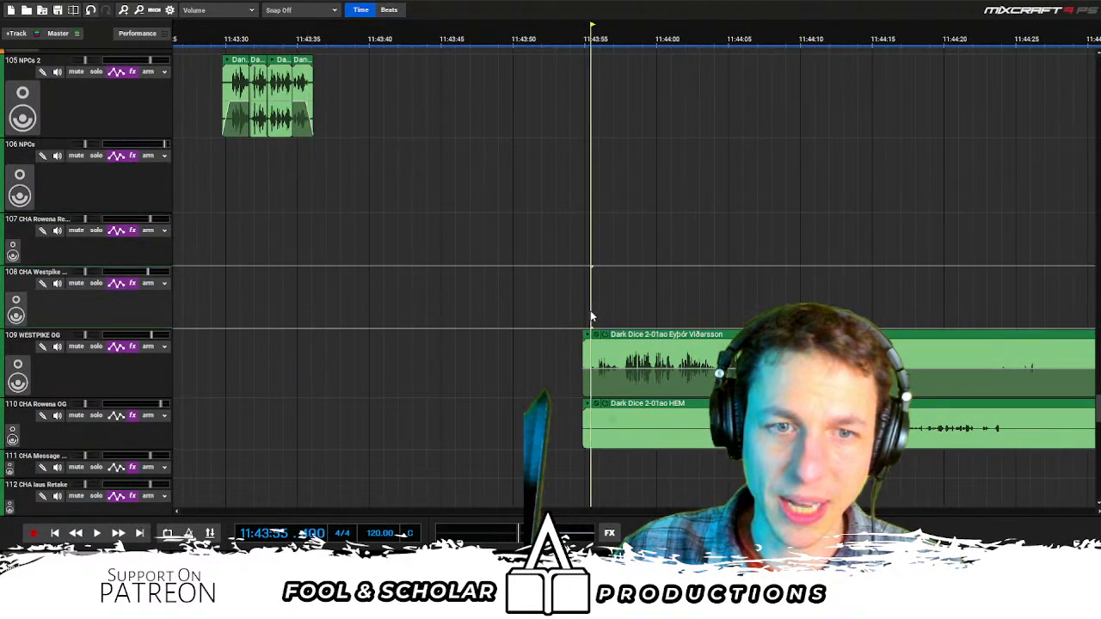
pyautogui.press('space')
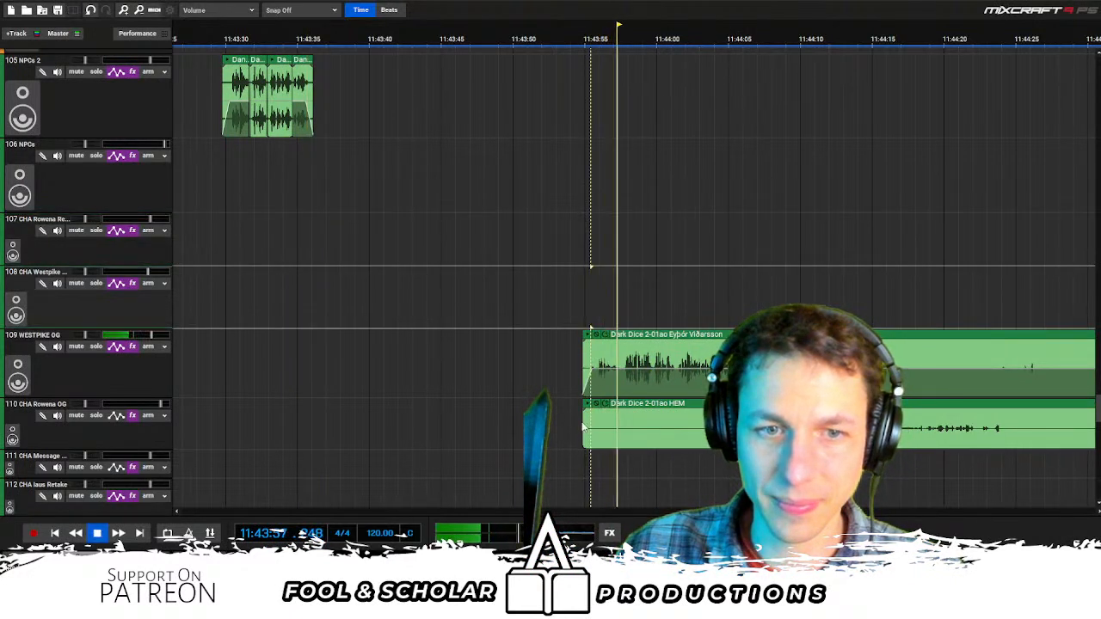
pyautogui.moveTo(584, 416); pyautogui.dragTo(630, 416)
pyautogui.hscroll(2, 629, 416)
pyautogui.moveTo(554, 299); pyautogui.dragTo(637, 300)
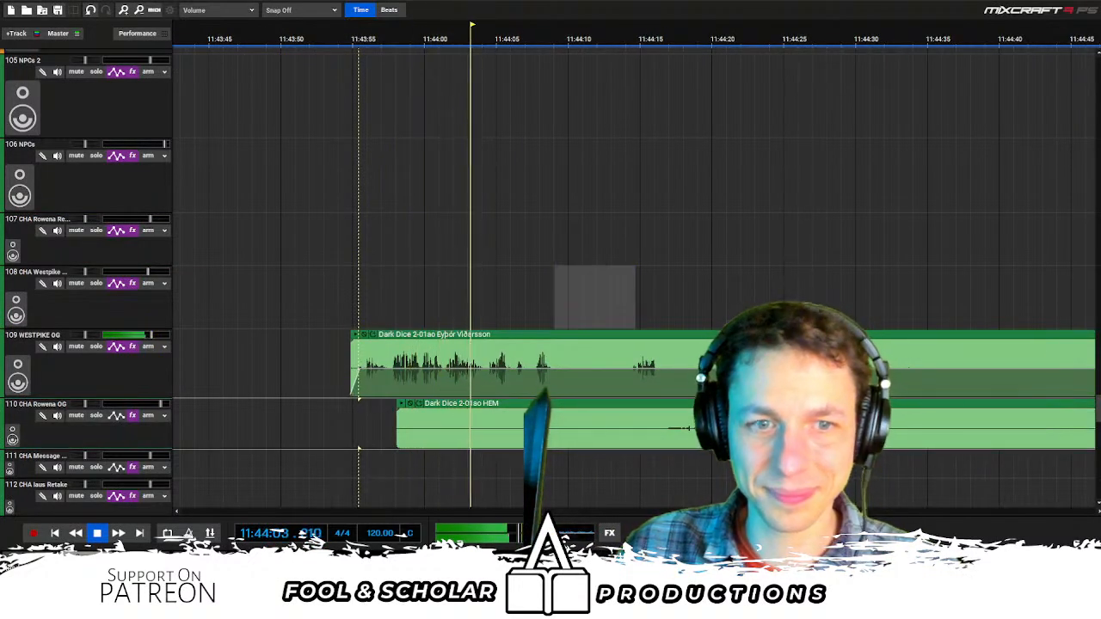
# Split the Westpike OG clip at about 11:44:10 with a fade-out before the cut, and trim the Rowena OG clip's start to the same point
pyautogui.moveTo(553, 303); pyautogui.dragTo(597, 304)
pyautogui.click(576, 368)
pyautogui.hotkey('ctrl', 't')
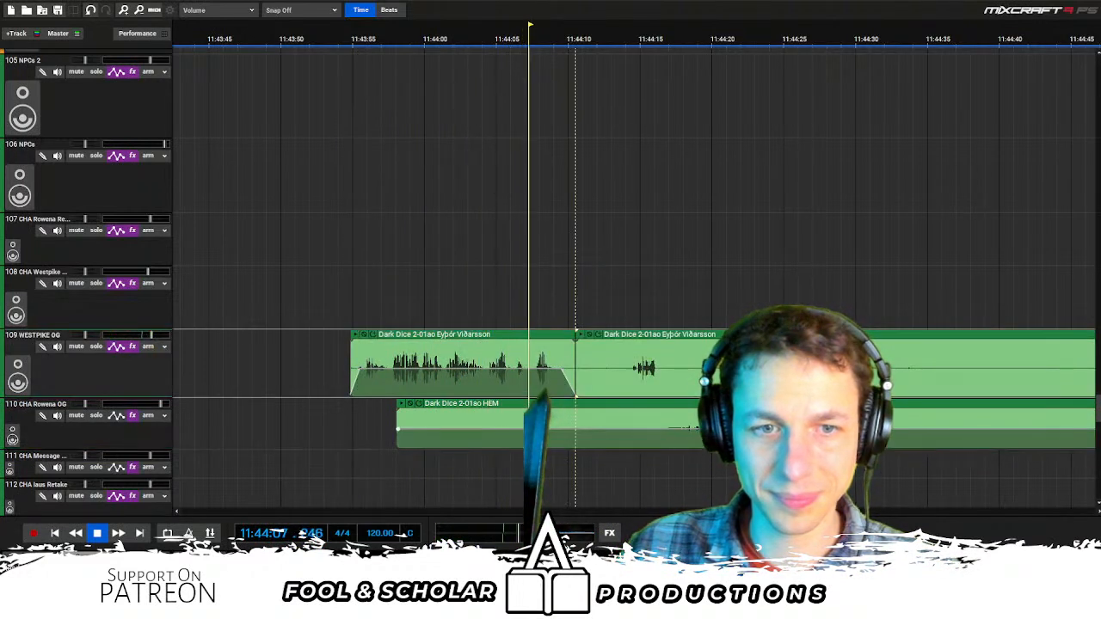
pyautogui.moveTo(398, 417); pyautogui.dragTo(579, 412)
pyautogui.press('space')
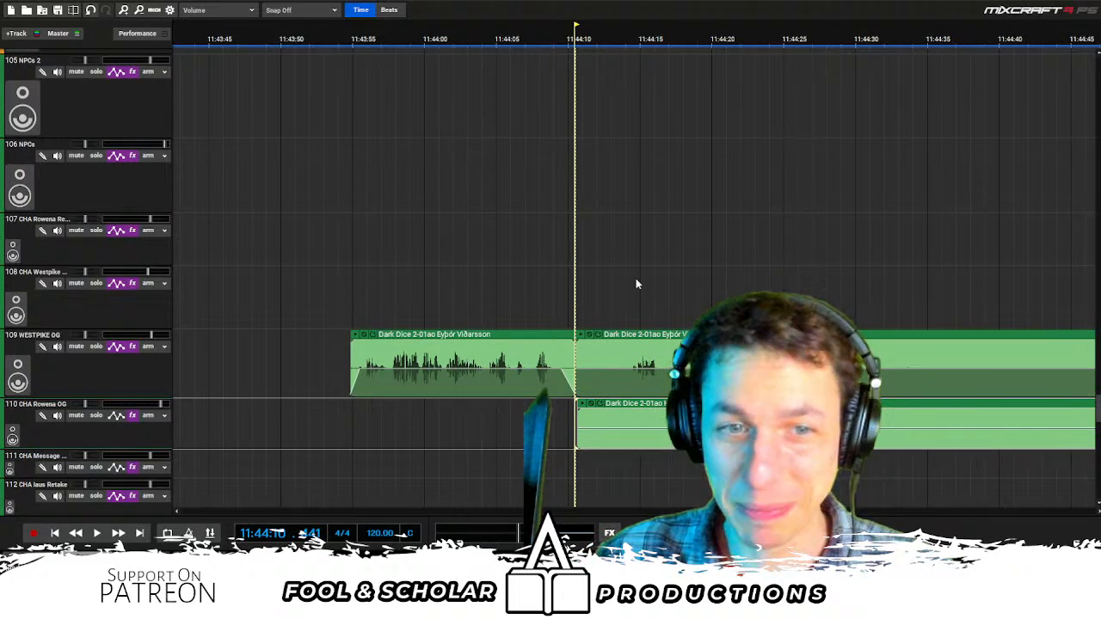
# Trim the Westpike OG part's start to about 11:44:13.6 with a short fade-in and the Rowena OG clip's start to about 11:44:14.3 during playback
pyautogui.press('space')
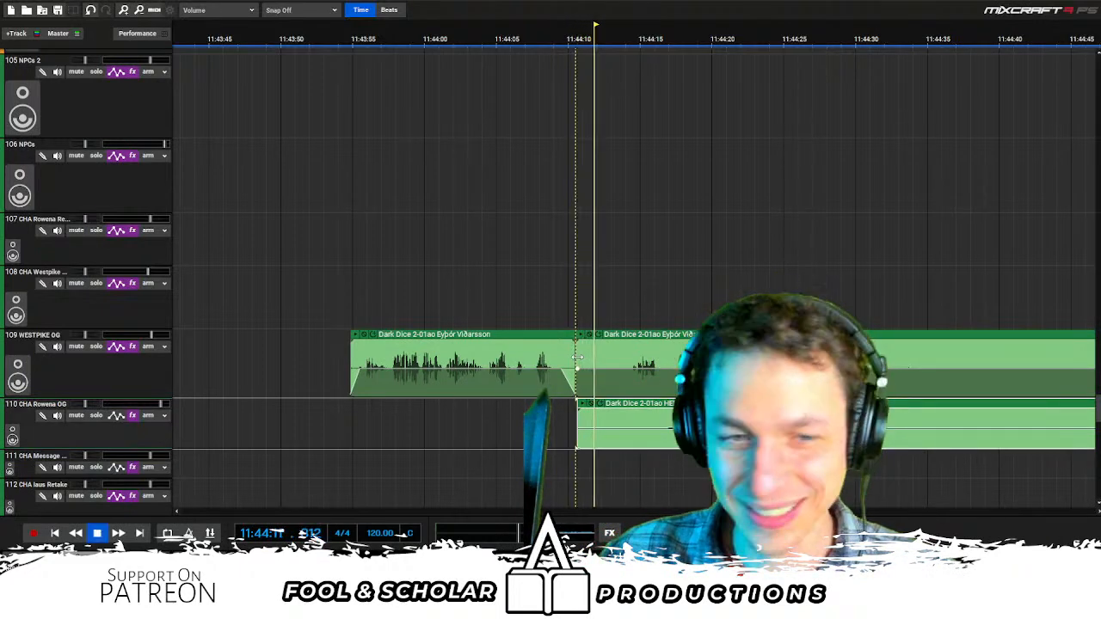
pyautogui.moveTo(577, 357); pyautogui.dragTo(624, 368)
pyautogui.moveTo(578, 425); pyautogui.dragTo(632, 425)
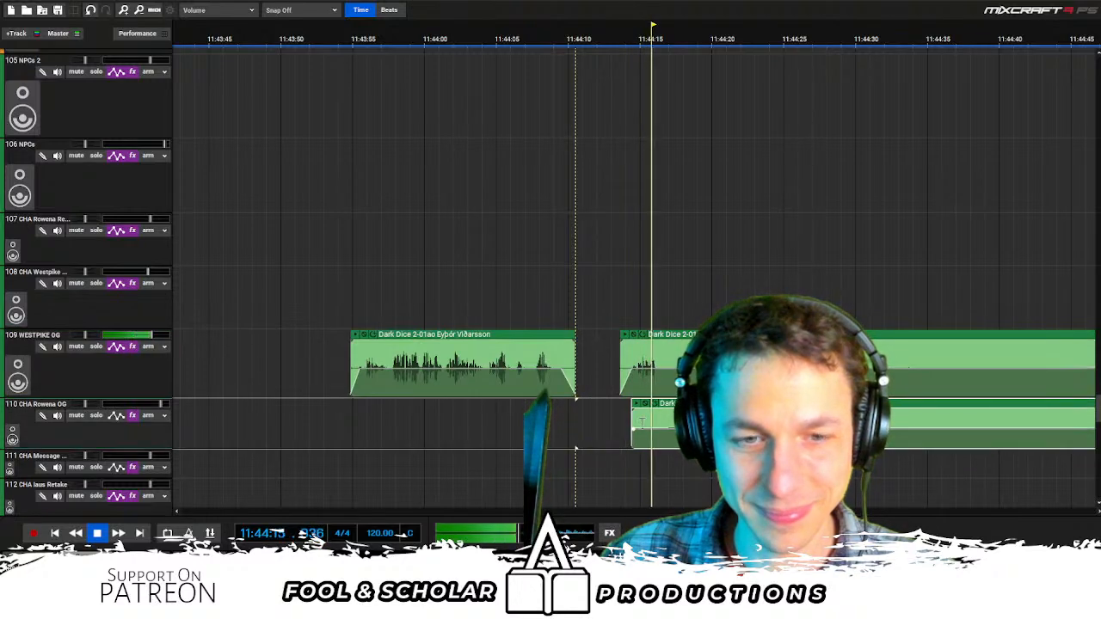
pyautogui.press('space')
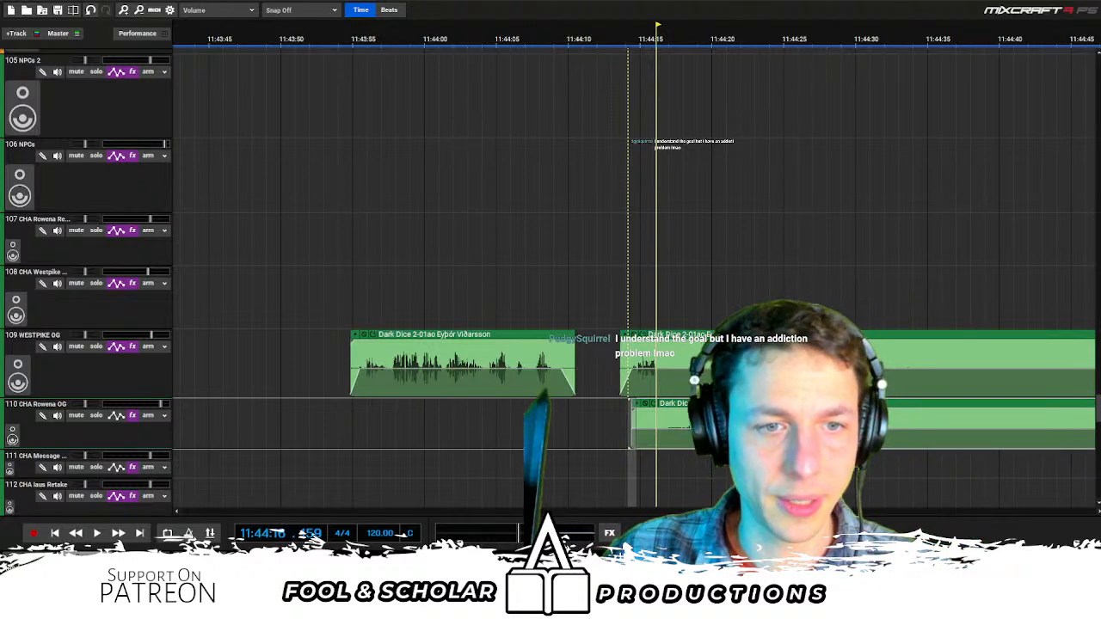
# Split the Westpike OG clip at about 11:44:27 and the Rowena OG clip at about 11:44:28, and trim the starts of the later parts
pyautogui.press('space')
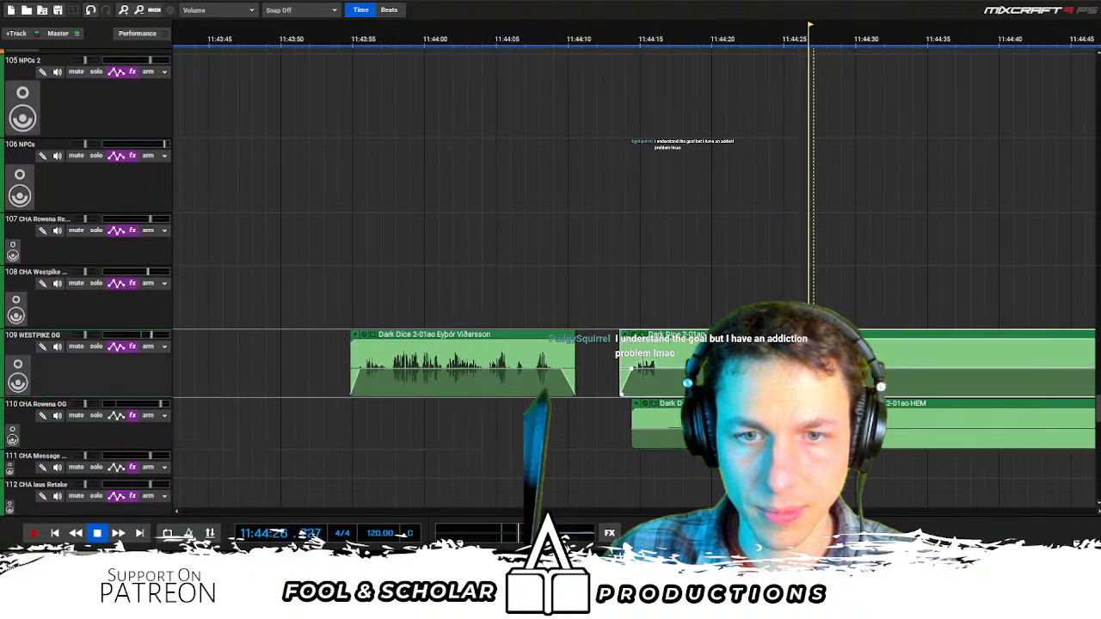
pyautogui.press('space')
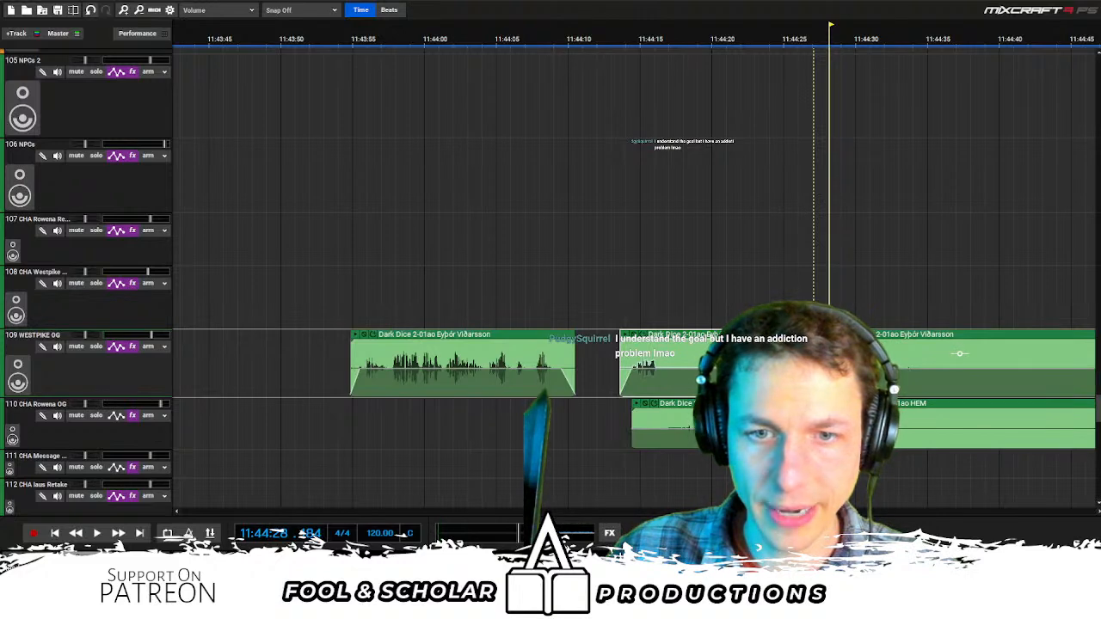
pyautogui.click(813, 369)
pyautogui.moveTo(814, 369); pyautogui.dragTo(871, 369)
pyautogui.moveTo(826, 421); pyautogui.dragTo(903, 421)
# Shift the separated Westpike and Rowena pieces later, the short pair to about 11:44:24 and the remaining recordings to about 11:44:51
pyautogui.scroll(-1, 532, 301)
pyautogui.moveTo(712, 301); pyautogui.dragTo(813, 466)
pyautogui.moveTo(774, 422); pyautogui.dragTo(923, 422)
pyautogui.moveTo(551, 293); pyautogui.dragTo(641, 413)
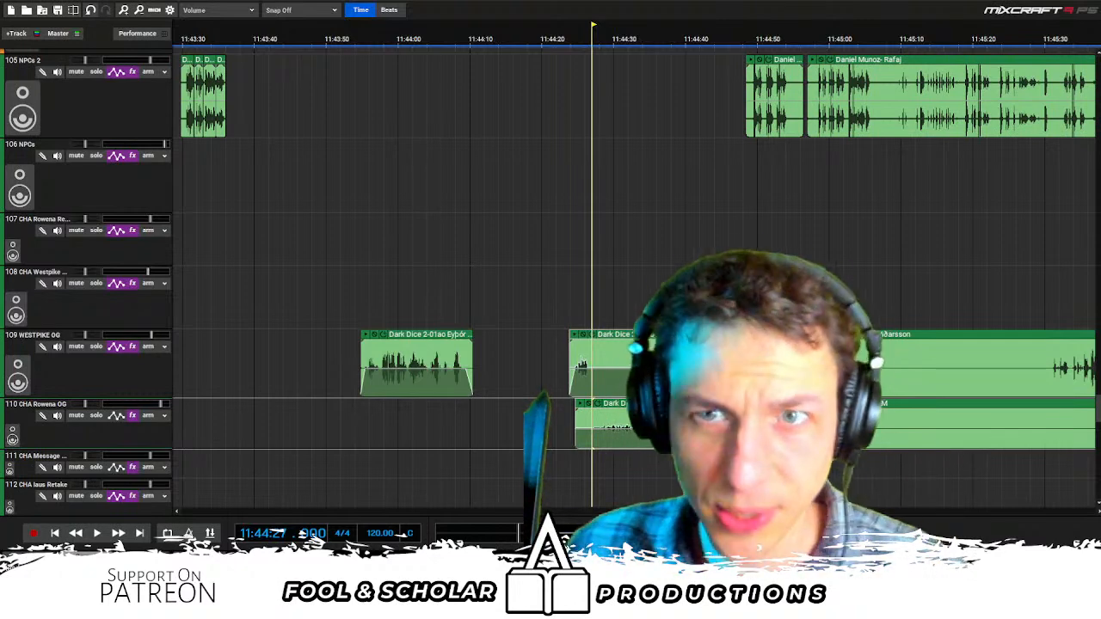
# Move both remaining Rafaj clips on NPCs 2 earlier to start at about 11:44:13 and play the end of the preceding Westpike line
pyautogui.moveTo(551, 141); pyautogui.dragTo(909, 61)
pyautogui.moveTo(791, 64); pyautogui.dragTo(535, 65)
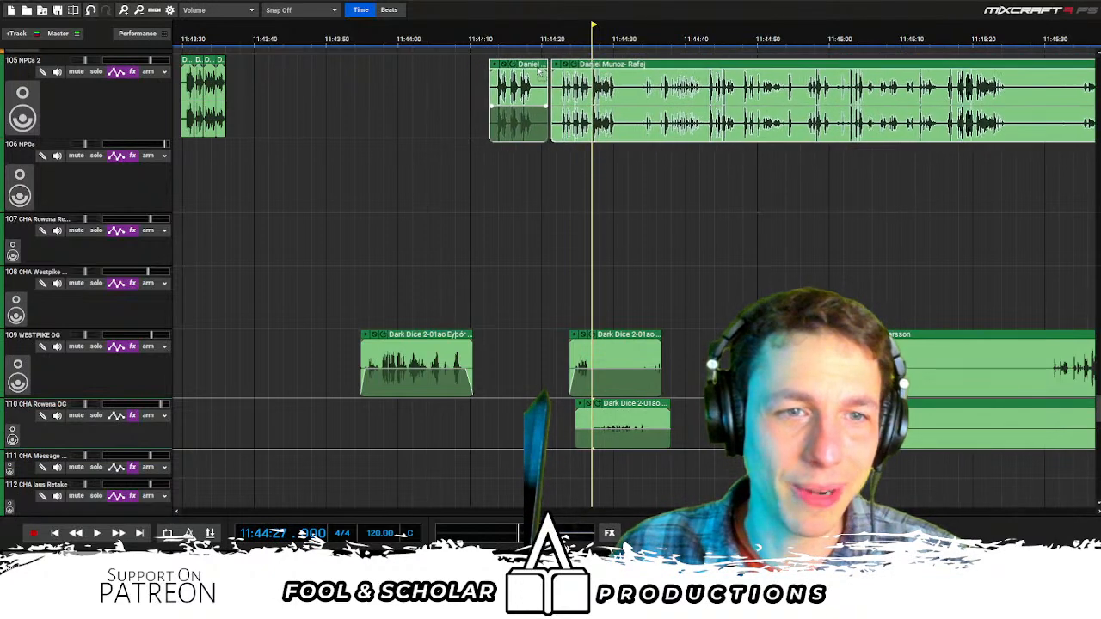
pyautogui.click(472, 139)
pyautogui.press('space')
pyautogui.scroll(1, 482, 153)
pyautogui.click(552, 206)
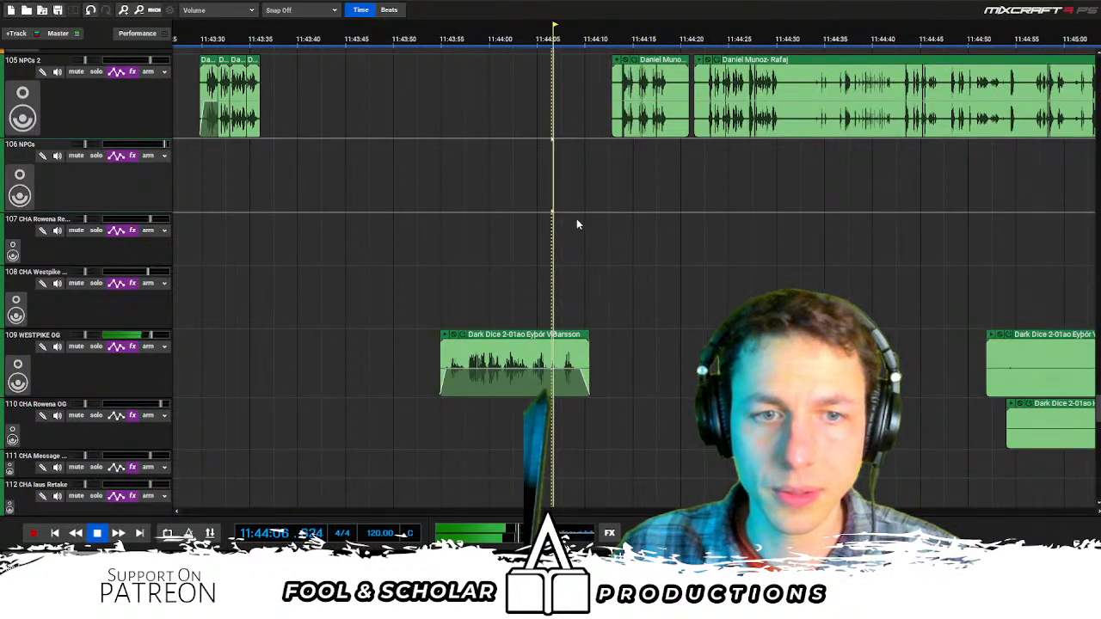
# Move both Rafaj clips further earlier on NPCs 2 so the first starts at about 11:44:08
pyautogui.moveTo(585, 205); pyautogui.dragTo(764, 177)
pyautogui.moveTo(662, 62); pyautogui.dragTo(619, 62)
pyautogui.click(650, 152)
pyautogui.scroll(2, 667, 157)
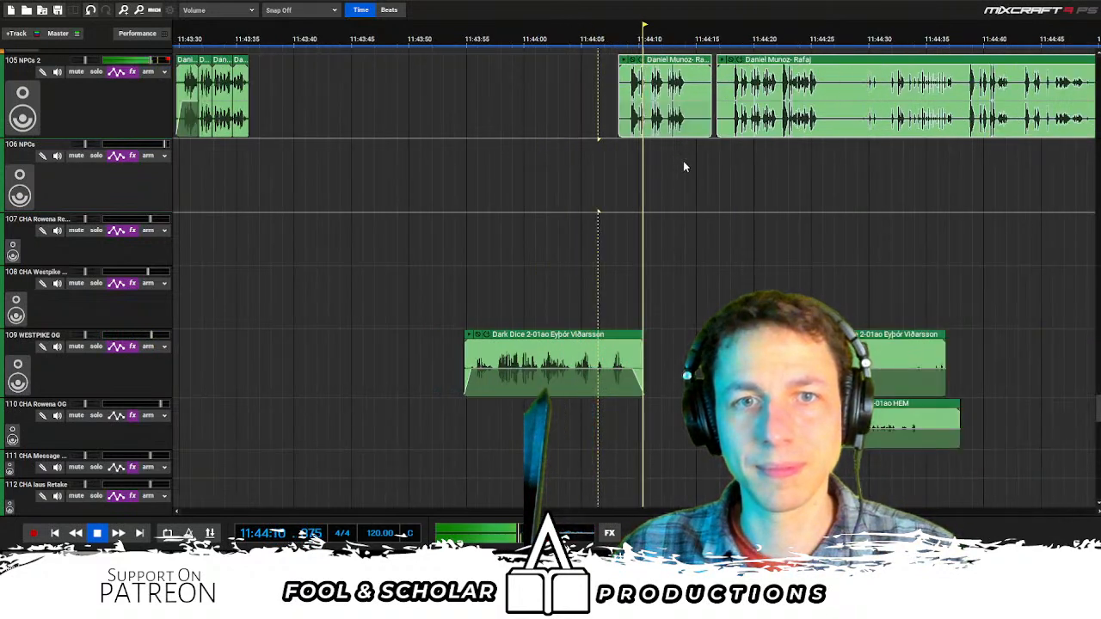
# Listen to both Rafaj takes with NPCs 2 soloed and delete the short take starting at about 11:44:08
pyautogui.moveTo(683, 161); pyautogui.dragTo(754, 162)
pyautogui.scroll(1, 728, 146)
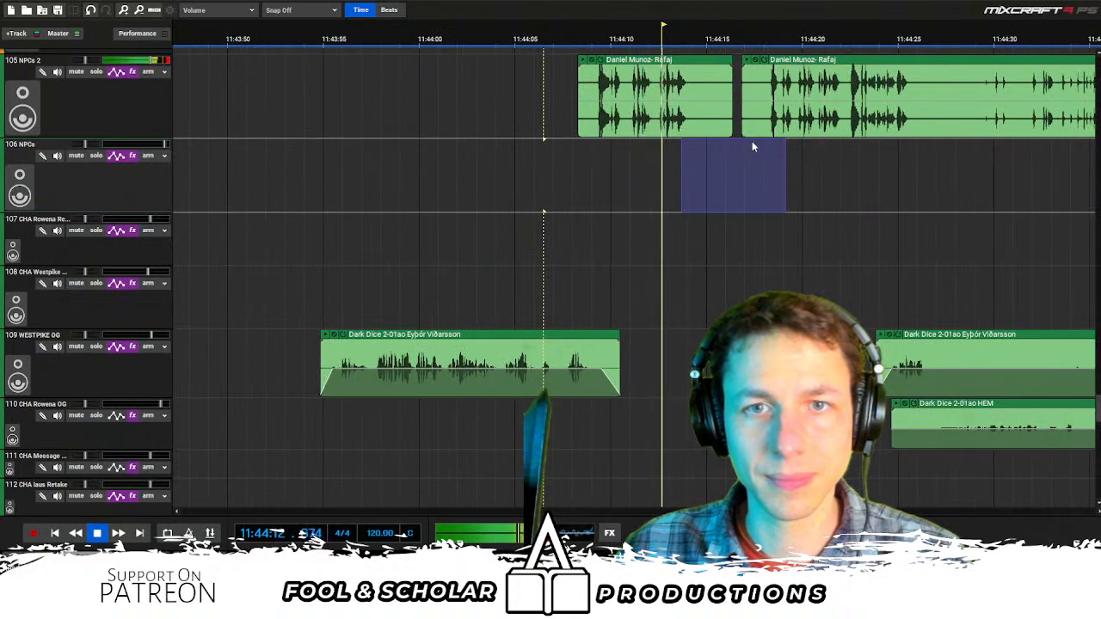
pyautogui.click(768, 153)
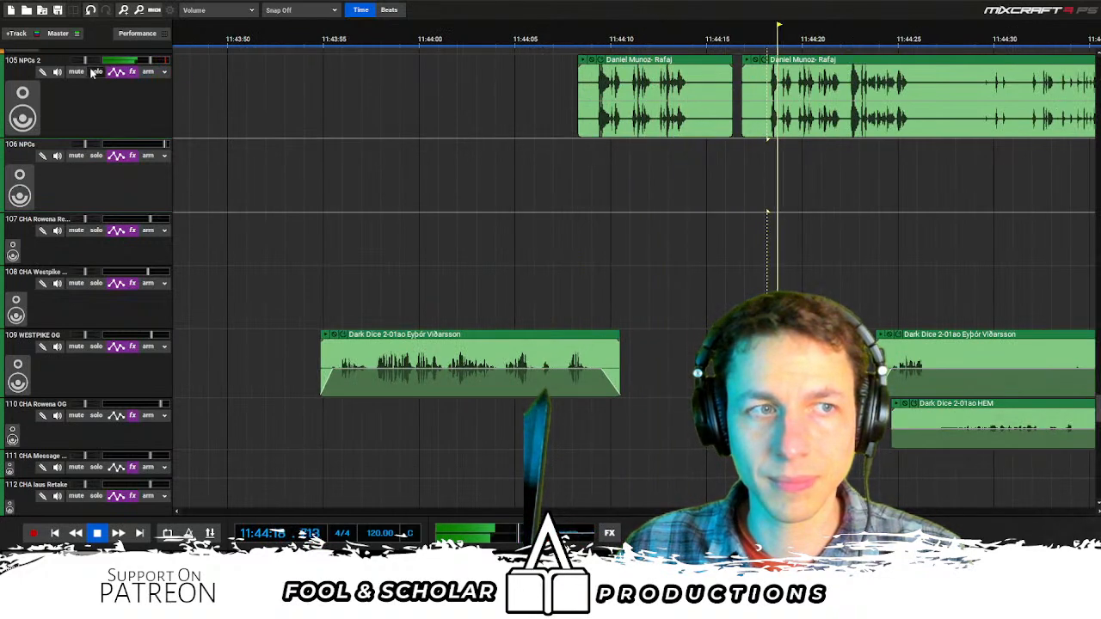
pyautogui.hscroll(1, 654, 169)
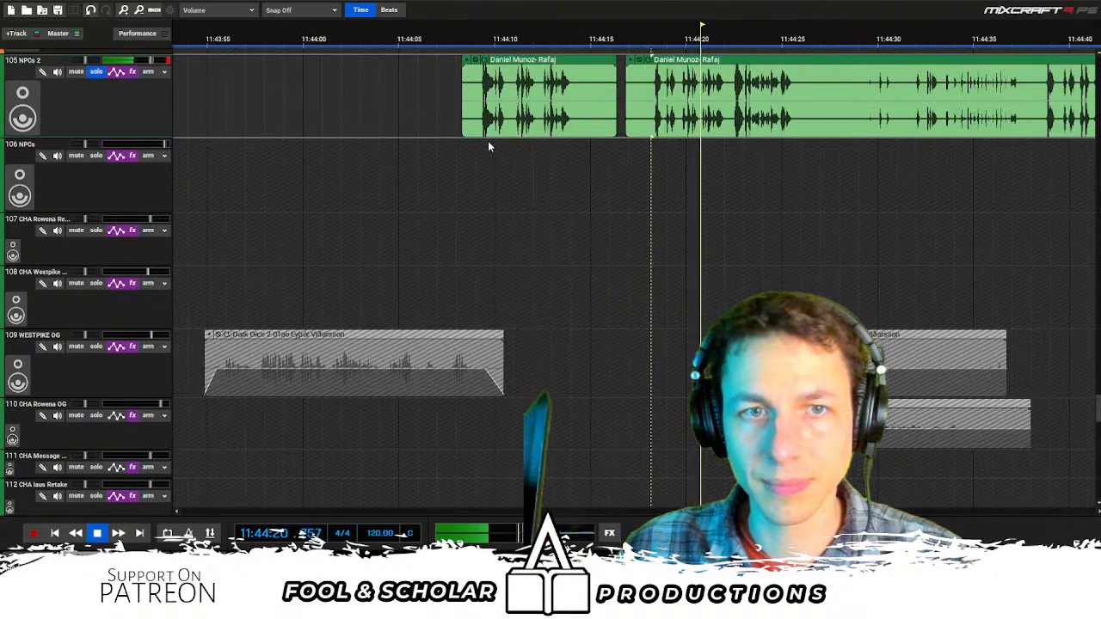
pyautogui.click(477, 125)
pyautogui.press('Delete')
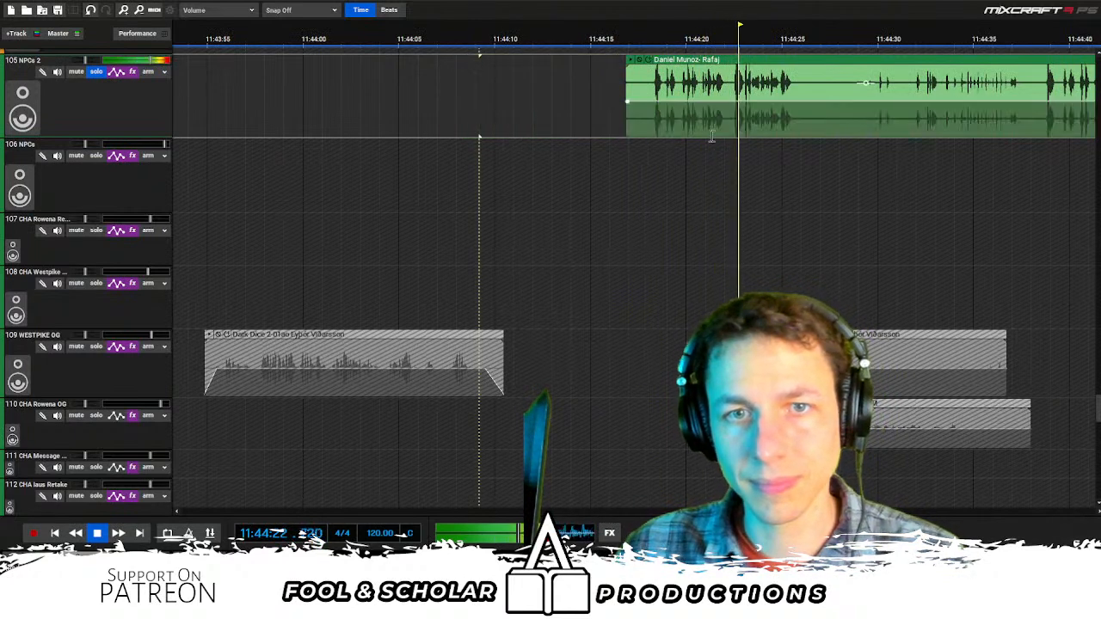
# Trim the long Rafaj clip's start to about 11:44:17 and split it at about 11:44:34
pyautogui.hscroll(1, 718, 133)
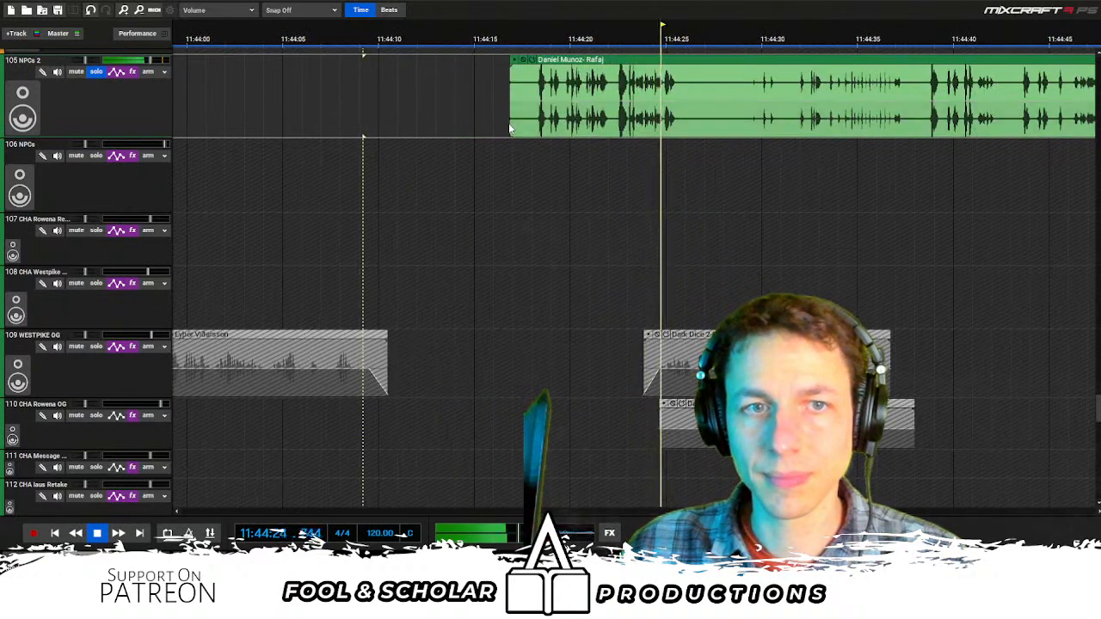
pyautogui.moveTo(510, 123); pyautogui.dragTo(516, 123)
pyautogui.click(912, 153)
pyautogui.click(836, 150)
pyautogui.click(907, 129)
pyautogui.hotkey('ctrl', 't')
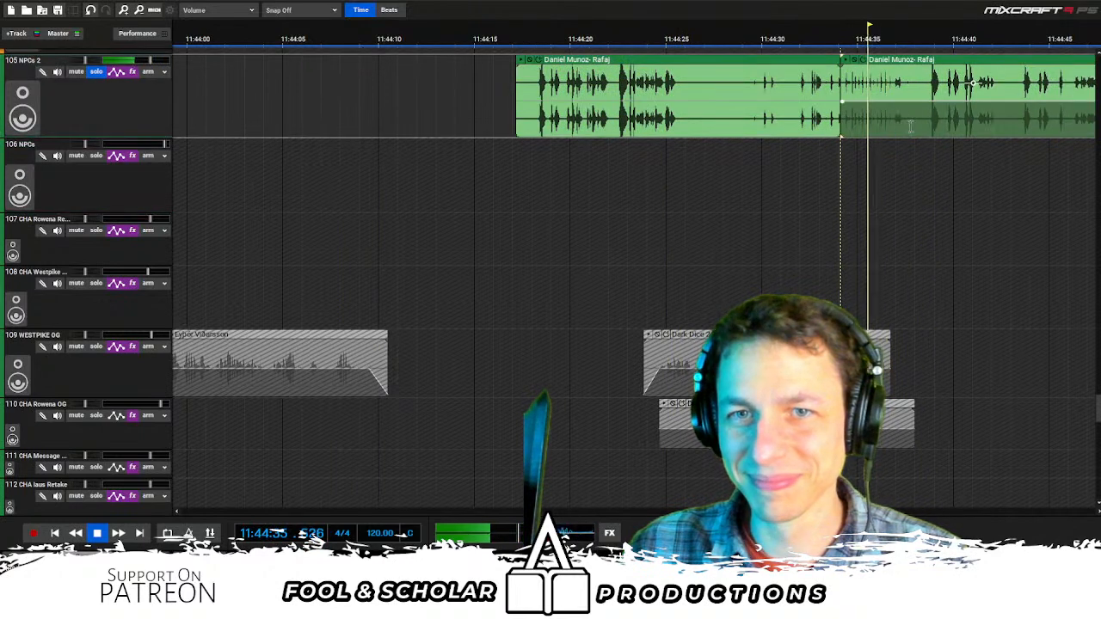
# Split the Rafaj clip again at about 11:44:38, move the short middle piece to about 11:44:09 and mute it
pyautogui.click(909, 120)
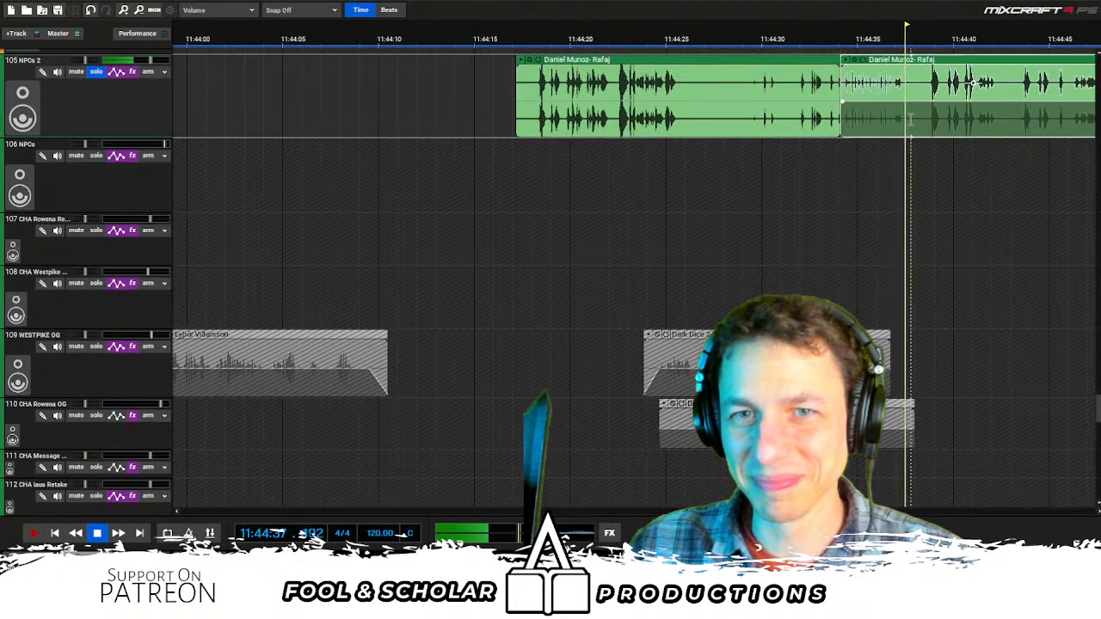
pyautogui.hotkey('ctrl', 't')
pyautogui.press('space')
pyautogui.moveTo(899, 60); pyautogui.dragTo(376, 60)
# Play the Rafaj clip from about 11:44:32 and trim its end back to about 11:44:26
pyautogui.click(817, 166)
pyautogui.click(808, 125)
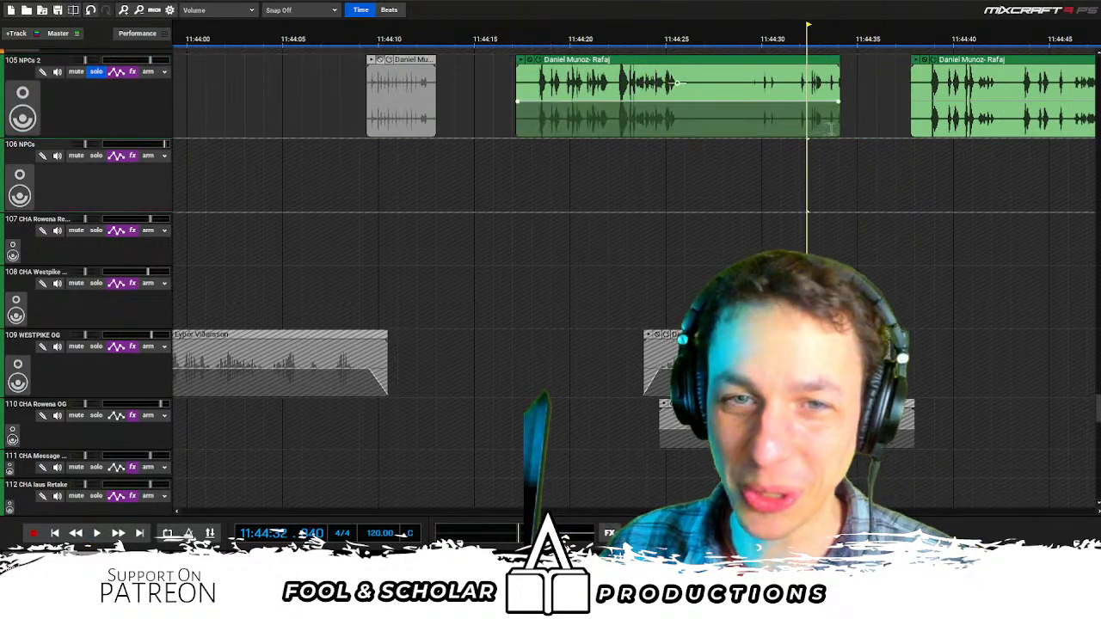
pyautogui.press('space')
pyautogui.moveTo(838, 127); pyautogui.dragTo(686, 127)
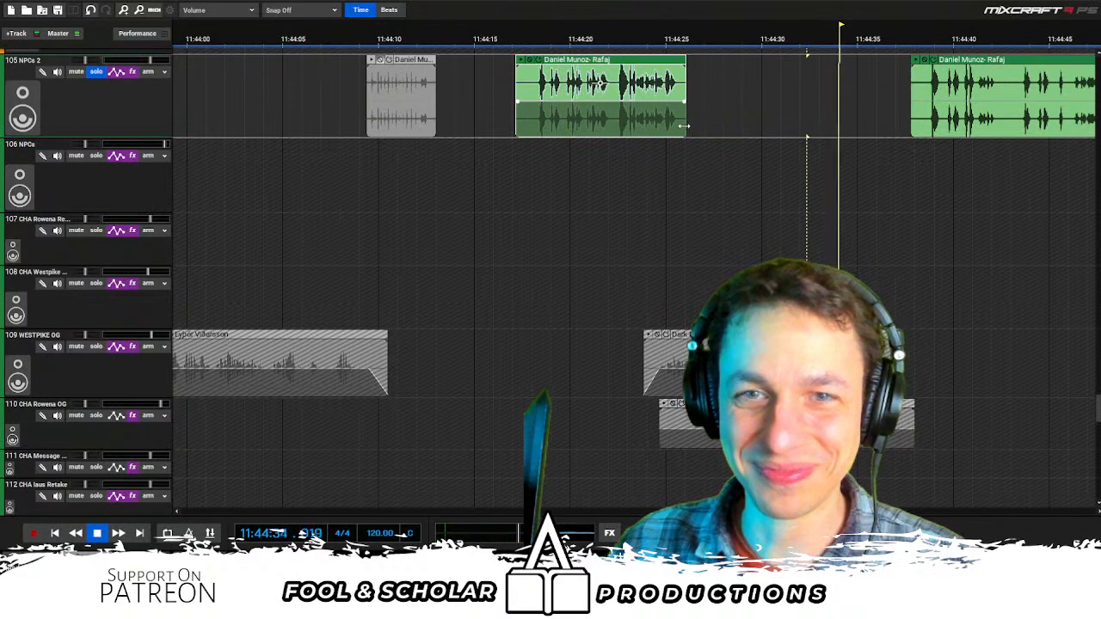
pyautogui.press('space')
# Extend the start of the muted Rafaj piece, unmute it and trim its start to about 11:44:07.8
pyautogui.moveTo(367, 126); pyautogui.dragTo(297, 111)
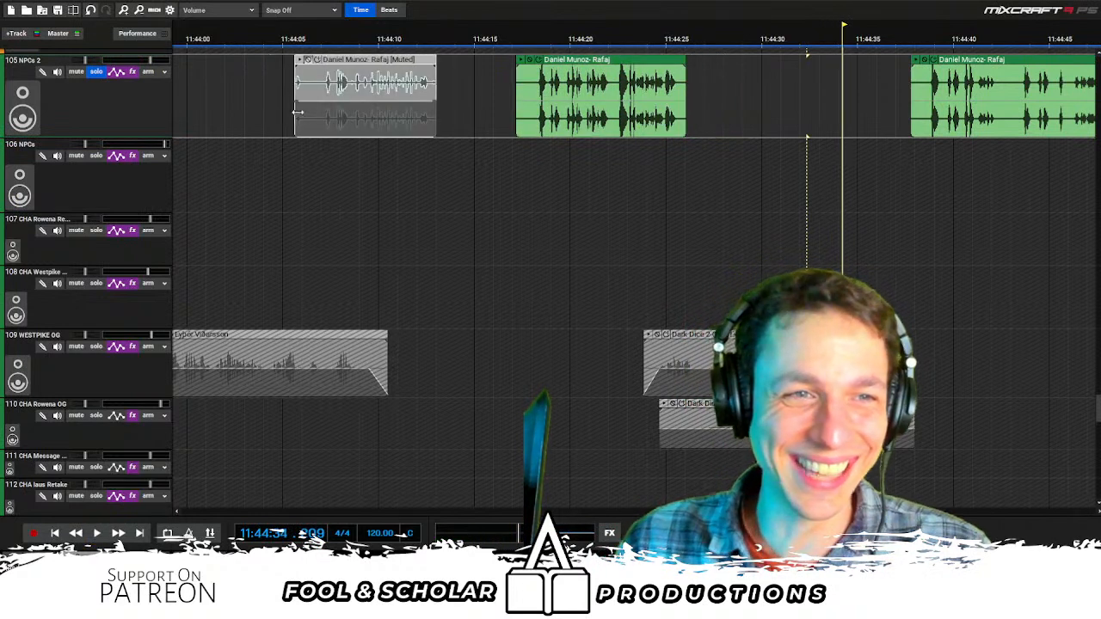
pyautogui.click(309, 69)
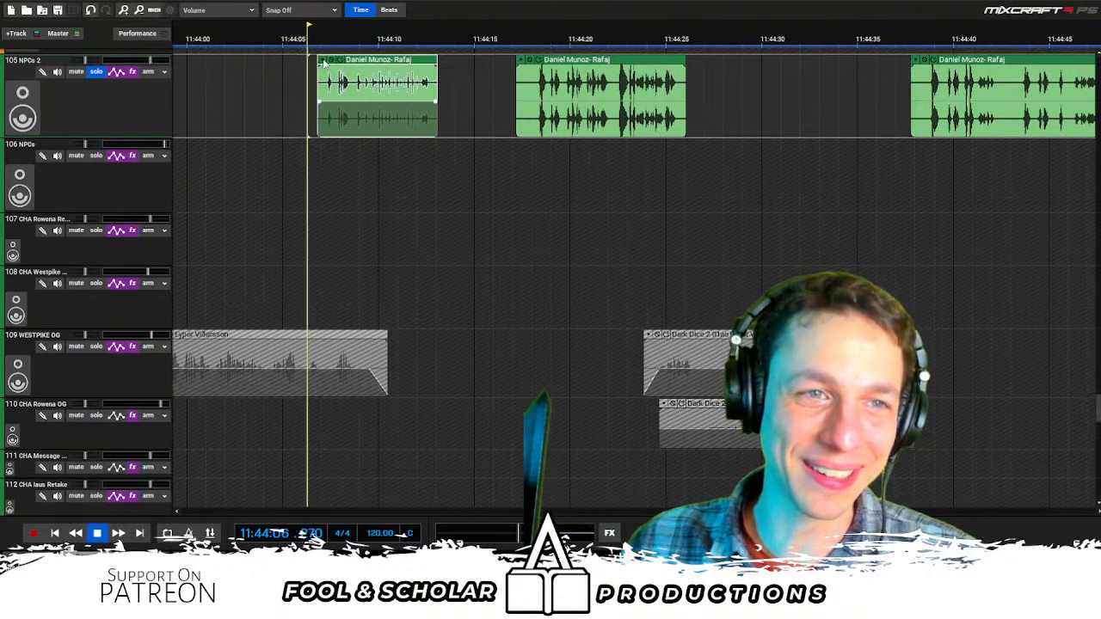
pyautogui.moveTo(315, 76); pyautogui.dragTo(337, 76)
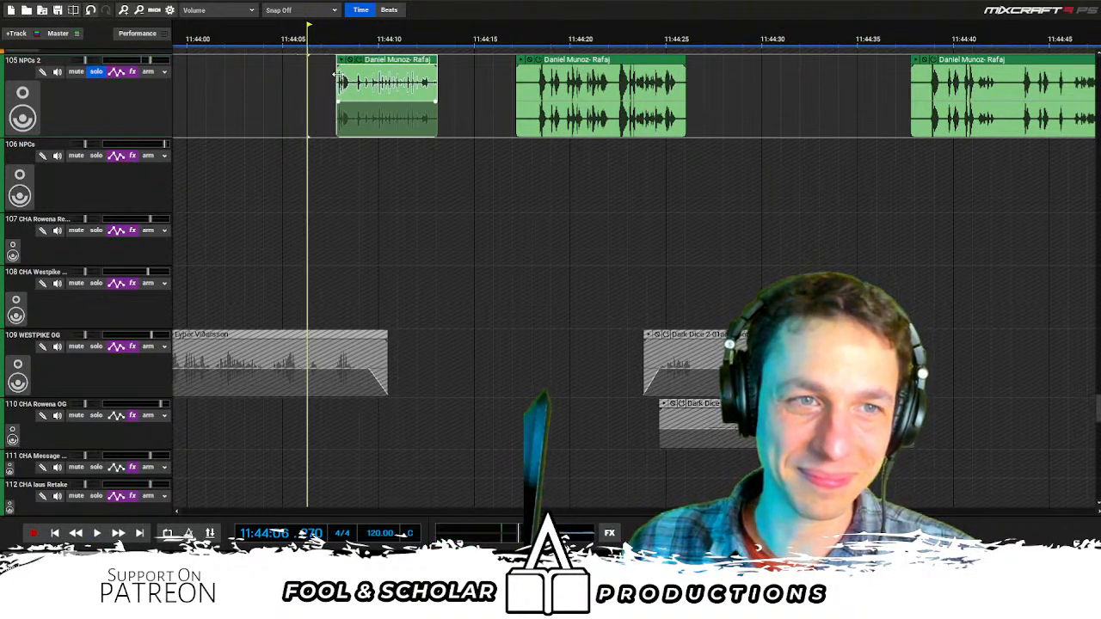
# Take the NPCs 2 track out of solo and move the short Rafaj piece to about 11:44:00.7 while playing Westpike's line
pyautogui.click(343, 61)
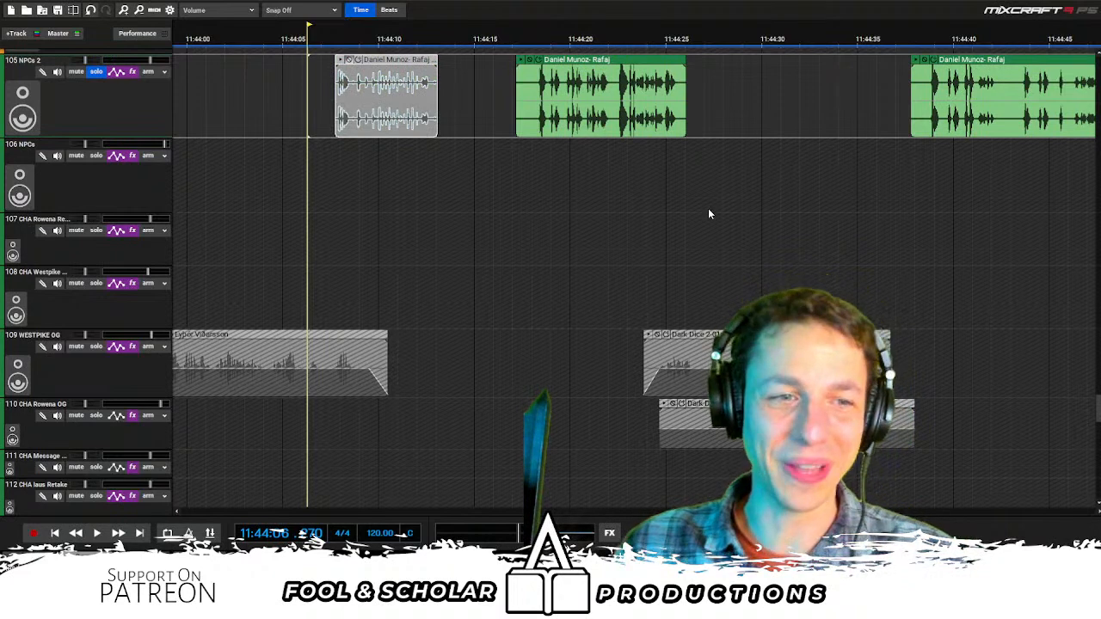
pyautogui.hscroll(-3, 528, 215)
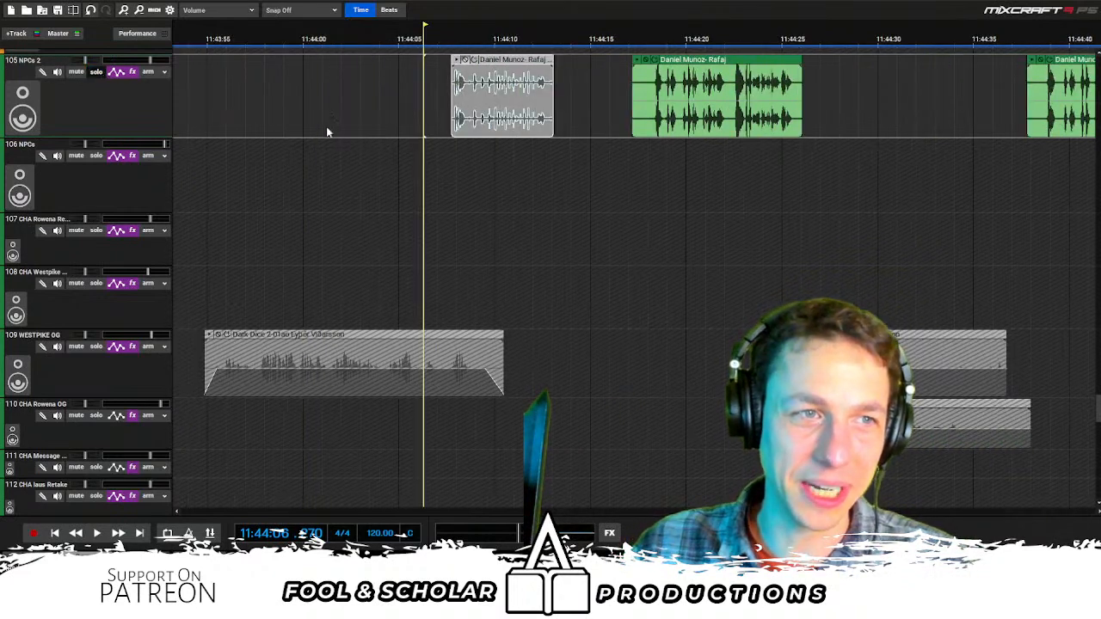
pyautogui.click(263, 172)
pyautogui.press('space')
pyautogui.moveTo(325, 202); pyautogui.dragTo(367, 67)
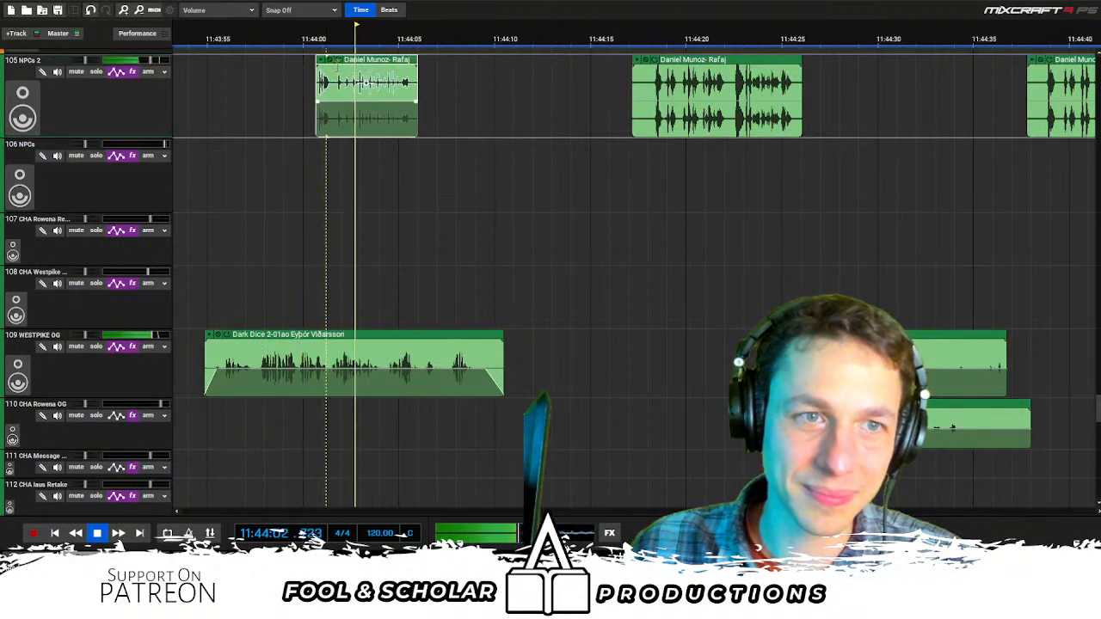
# Mute the short Rafaj piece and reposition it to start at about 11:44:01
pyautogui.click(327, 59)
pyautogui.moveTo(384, 65); pyautogui.dragTo(443, 66)
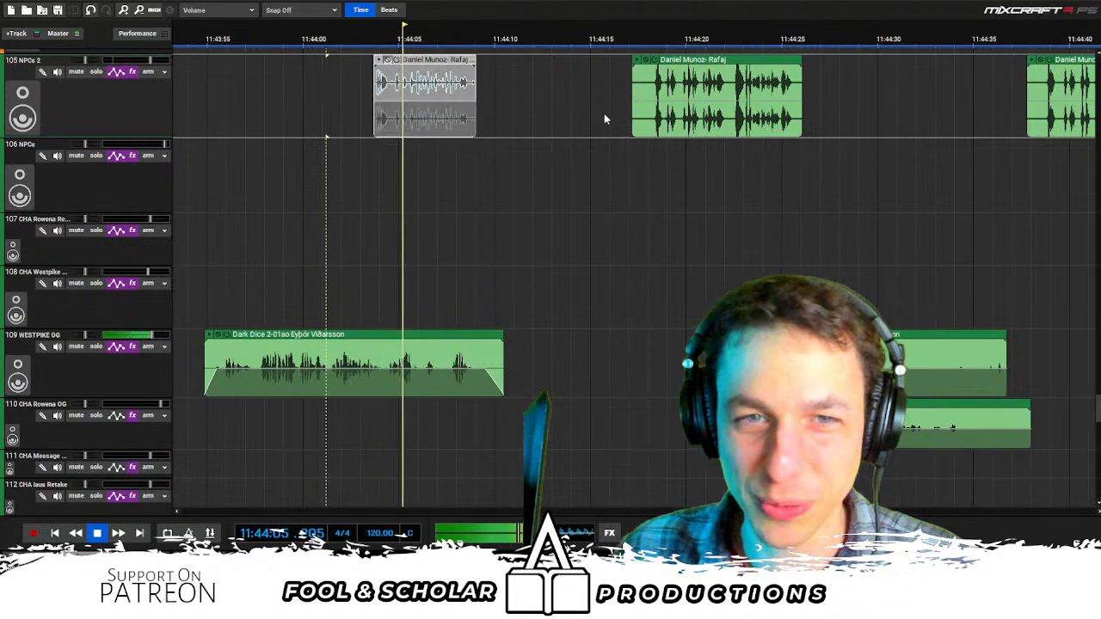
pyautogui.hscroll(1, 602, 119)
pyautogui.moveTo(311, 65); pyautogui.dragTo(264, 66)
pyautogui.press('space')
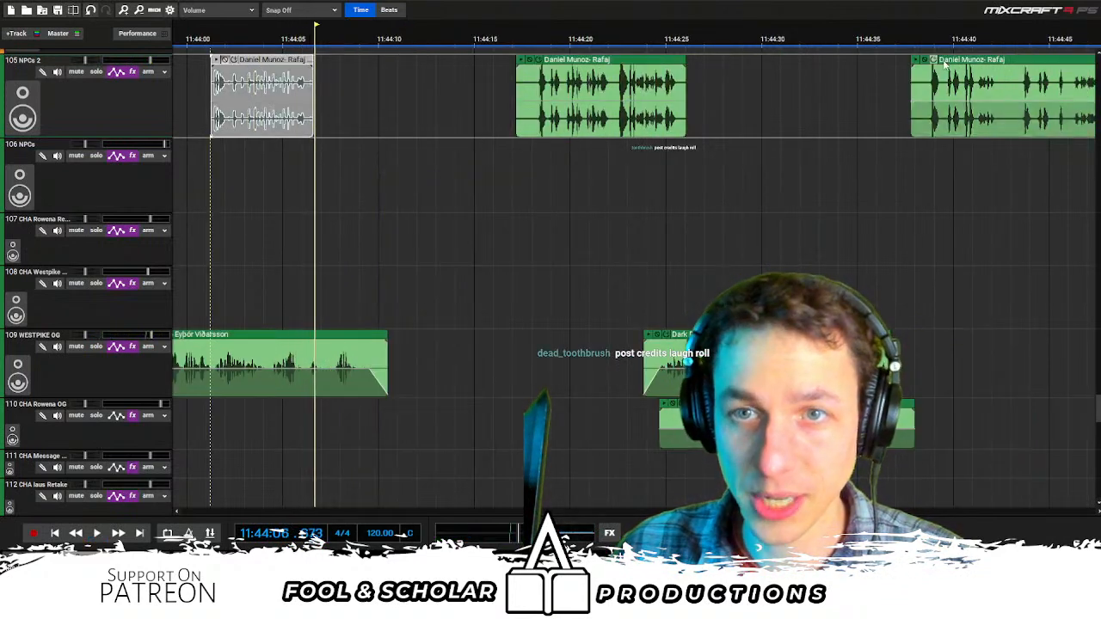
# Move the long Rafaj clip to about 11:44:26, right behind the preceding clip, and play the NPCs 2 track in solo
pyautogui.moveTo(929, 95); pyautogui.dragTo(701, 95)
pyautogui.click(702, 139)
pyautogui.click(98, 74)
pyautogui.press('space')
pyautogui.hscroll(1, 738, 187)
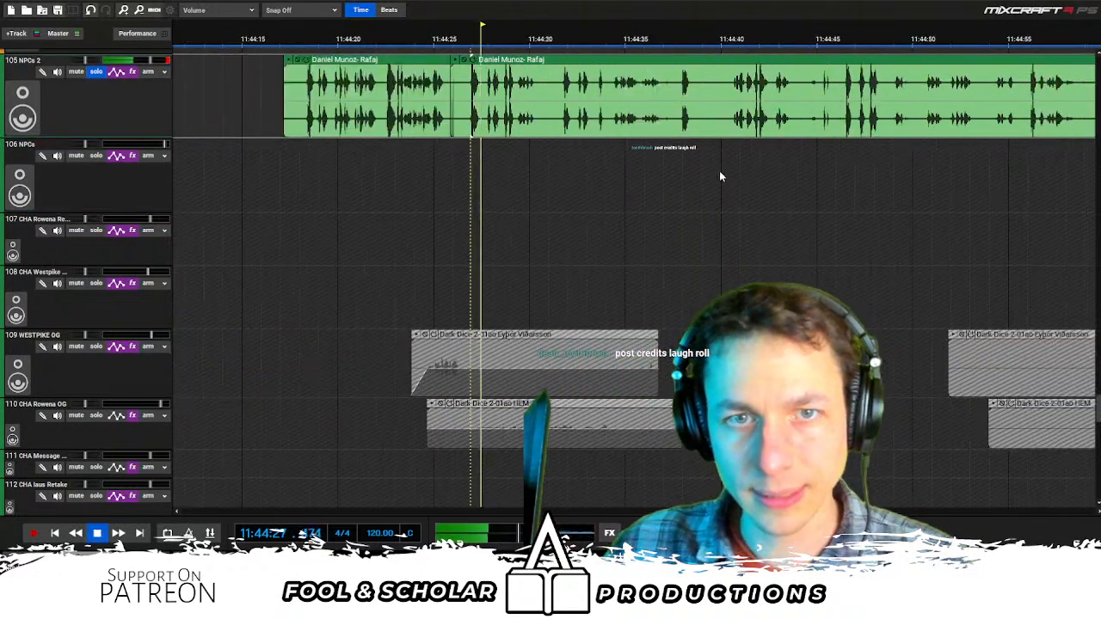
# Split the long Rafaj clip at about 11:44:28.5 and trim the start of the remainder to about 11:44:33
pyautogui.scroll(-1, 628, 148)
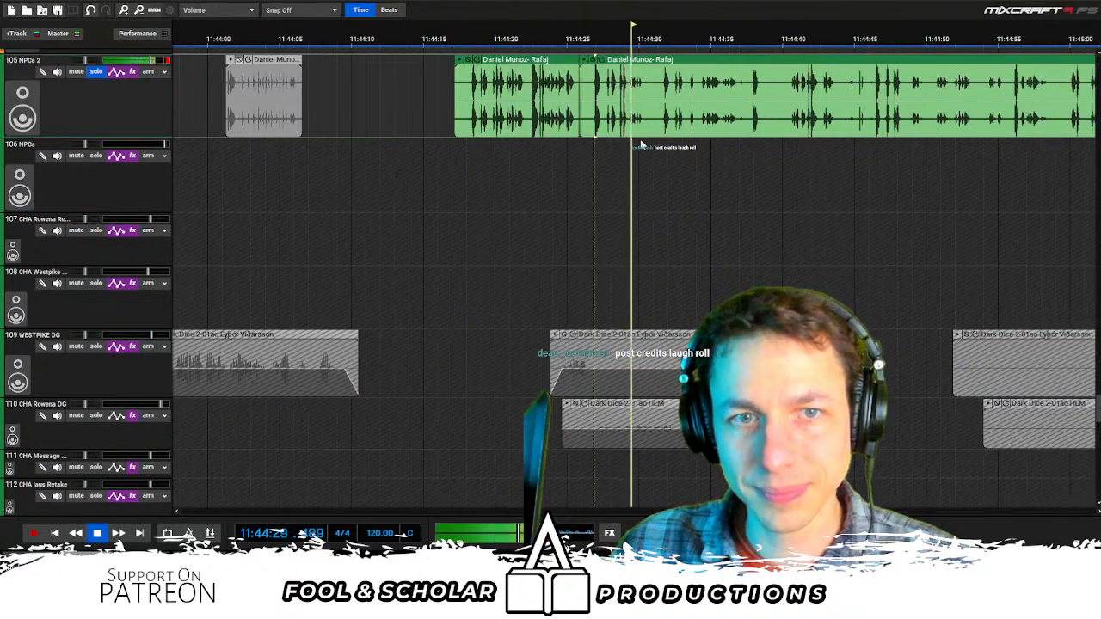
pyautogui.click(618, 128)
pyautogui.hotkey('ctrl', 't')
pyautogui.moveTo(619, 129); pyautogui.dragTo(685, 128)
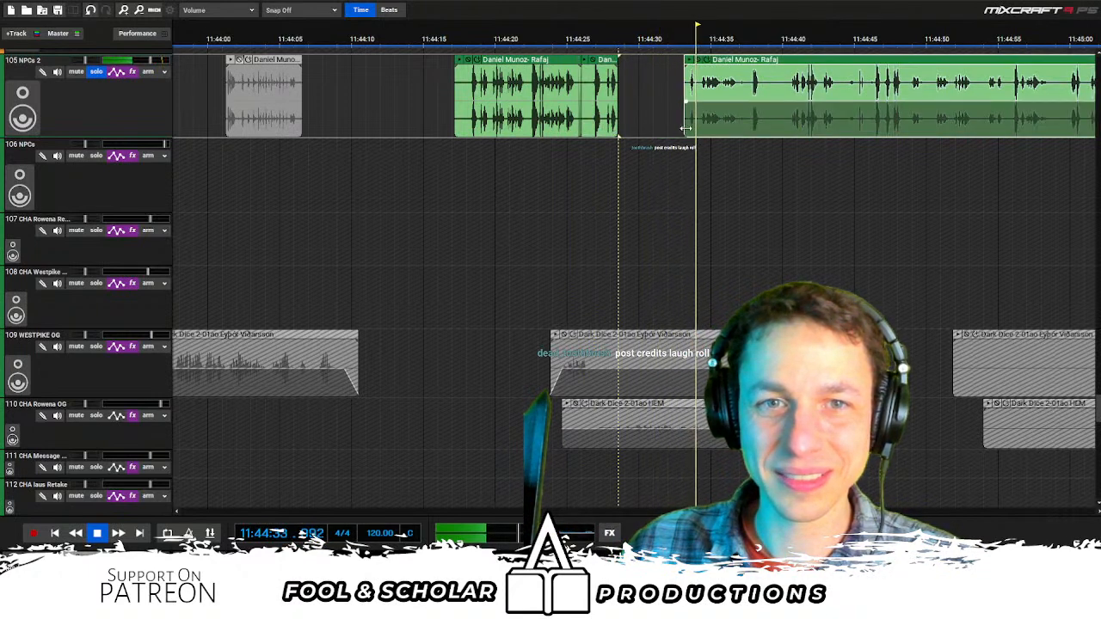
# Audition the remaining long Rafaj clip and trim its start in stages to about 11:44:45.8
pyautogui.click(752, 142)
pyautogui.click(790, 138)
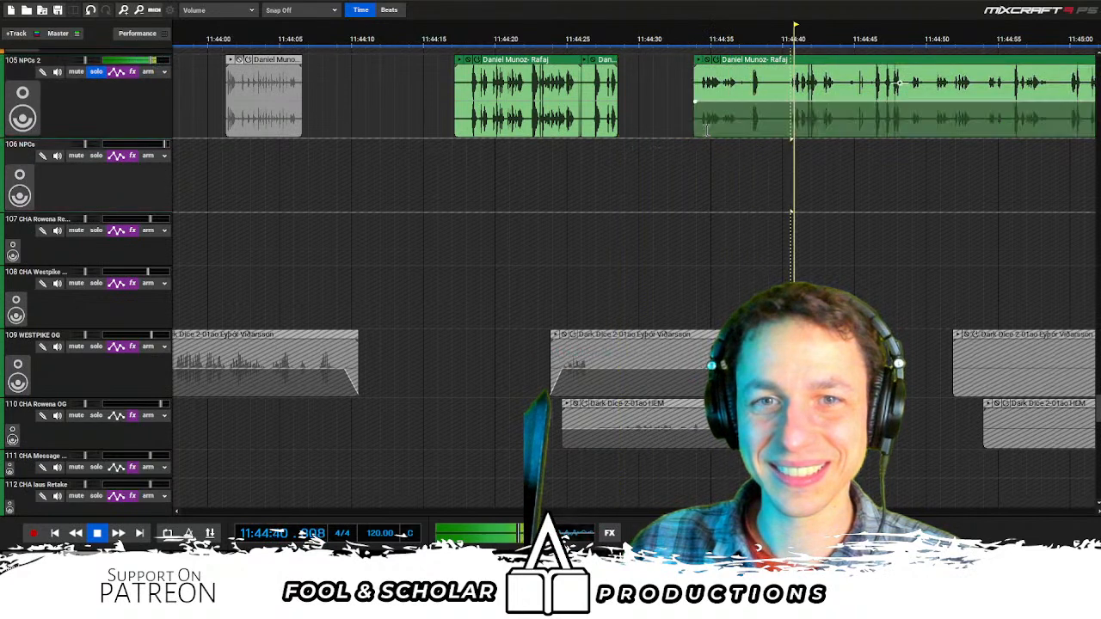
pyautogui.moveTo(695, 129); pyautogui.dragTo(752, 129)
pyautogui.click(867, 143)
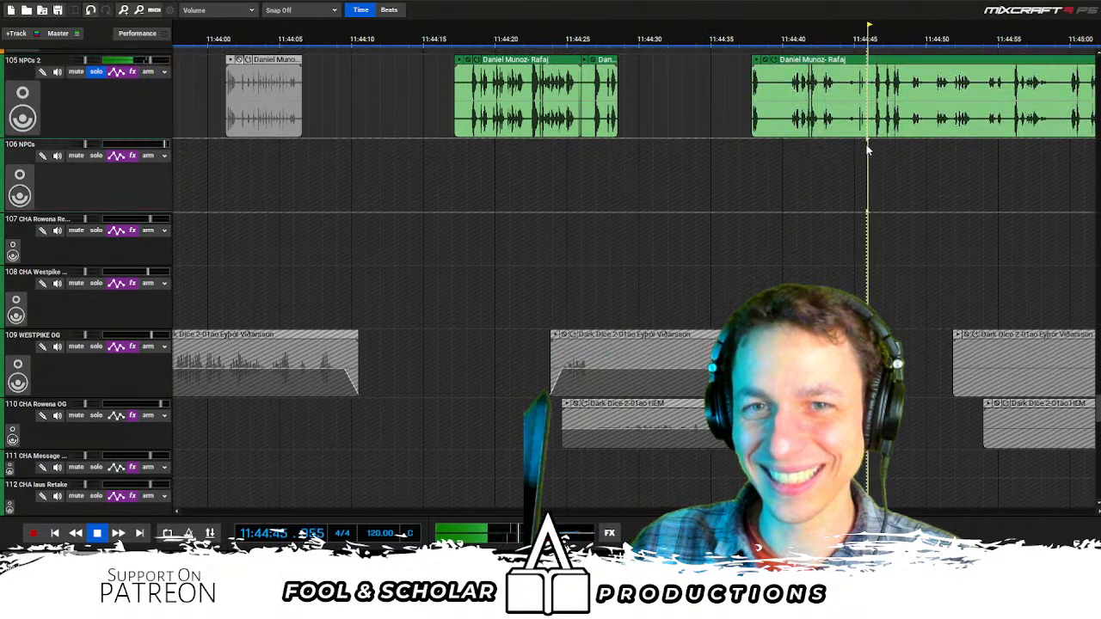
pyautogui.moveTo(636, 128); pyautogui.dragTo(745, 125)
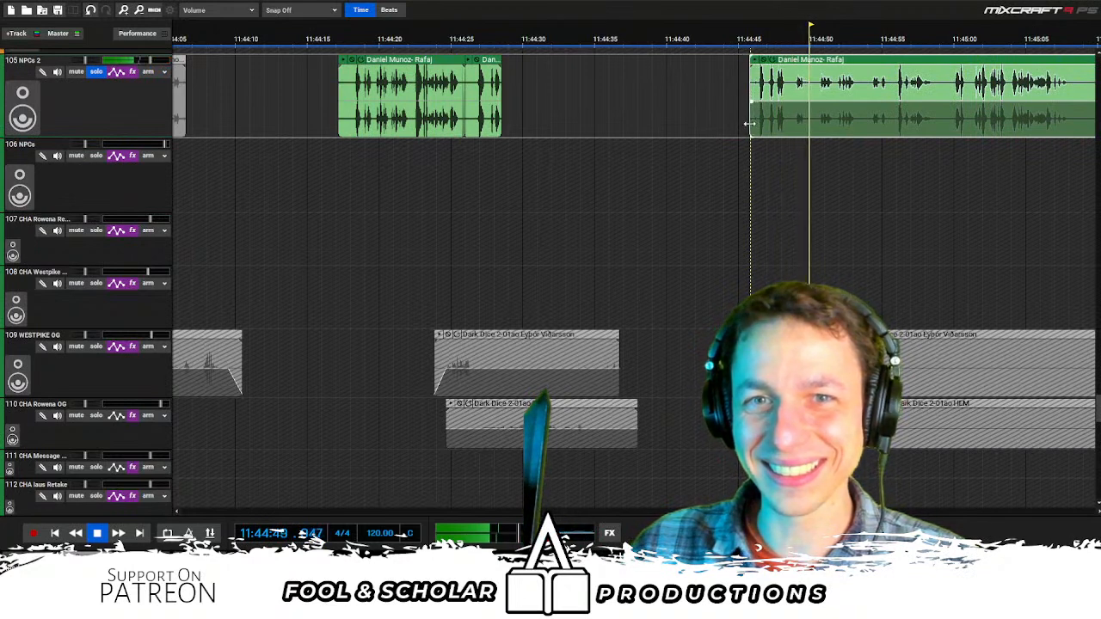
# Move the long Rafaj clip back to about 11:44:31, play it and trim its start to about 11:44:45.5
pyautogui.moveTo(847, 61); pyautogui.dragTo(630, 60)
pyautogui.click(658, 147)
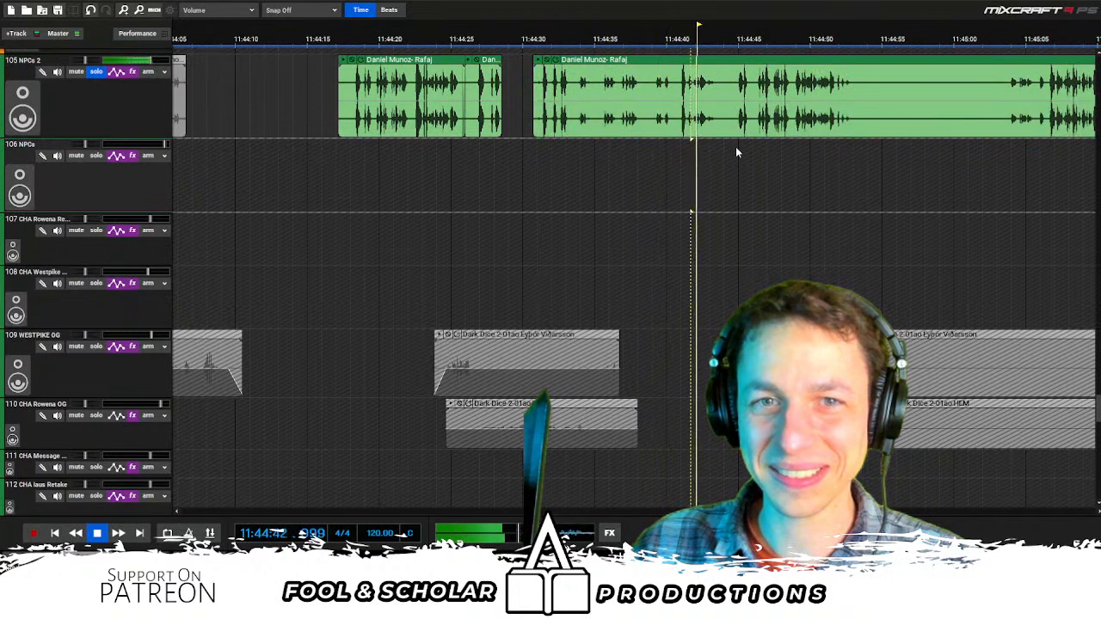
pyautogui.moveTo(531, 129); pyautogui.dragTo(746, 131)
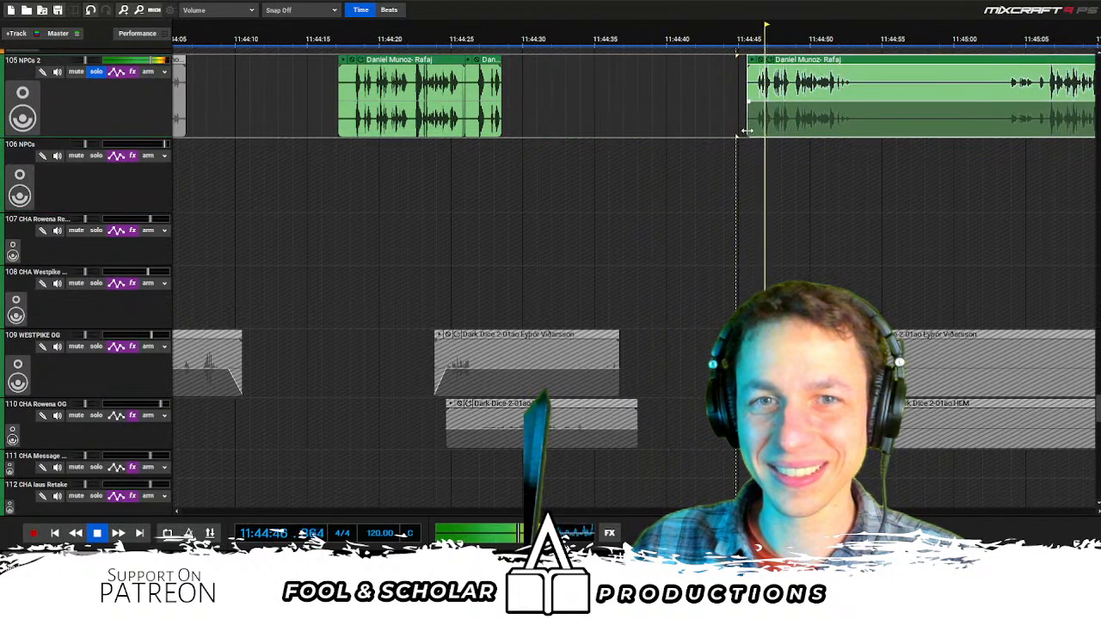
# Split the long Rafaj clip at about 11:44:53.5 and trim the start of the remainder to about 11:45:03
pyautogui.click(861, 80)
pyautogui.hotkey('ctrl', 't')
pyautogui.hscroll(3, 846, 125)
pyautogui.click(812, 143)
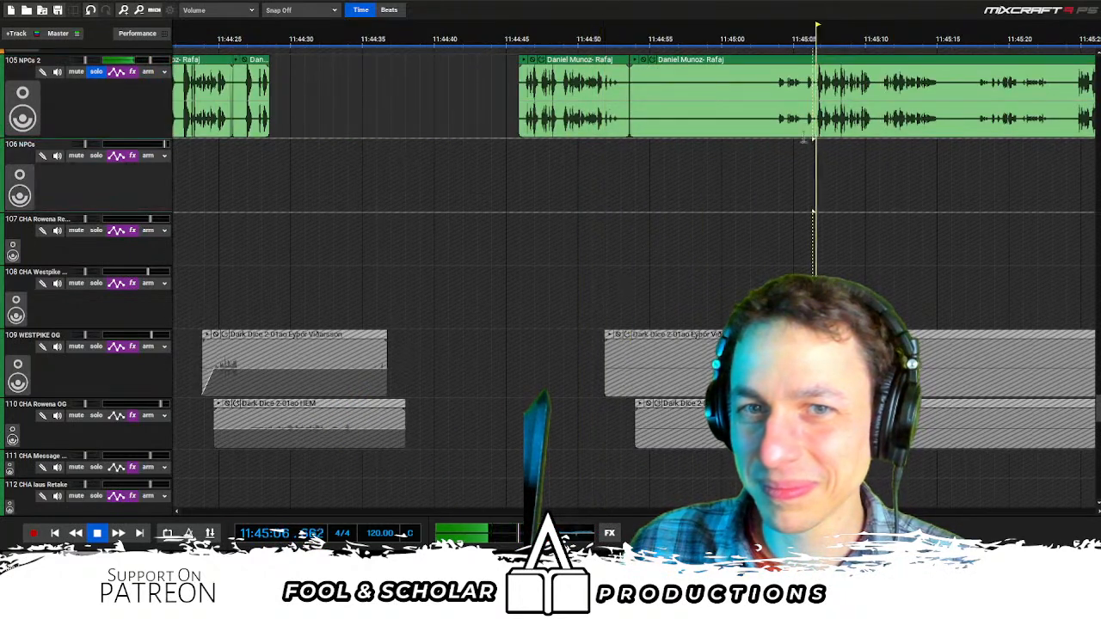
pyautogui.moveTo(628, 133); pyautogui.dragTo(775, 142)
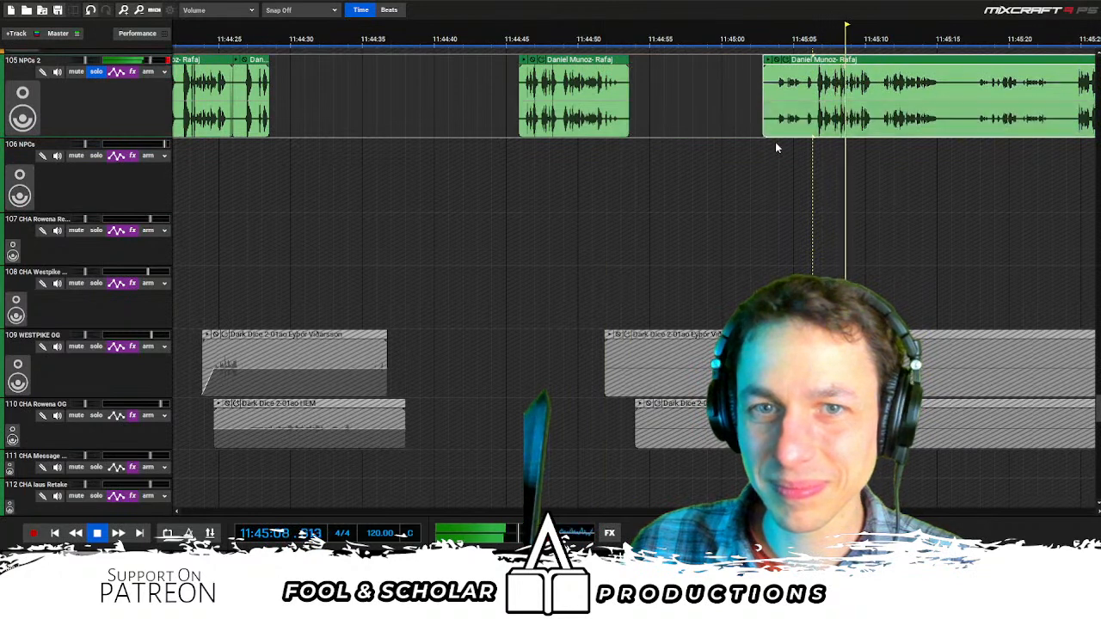
# Move the newly cut Rafaj piece to about 11:44:38 and trim the long clip's start to about 11:45:06
pyautogui.moveTo(626, 67); pyautogui.dragTo(515, 67)
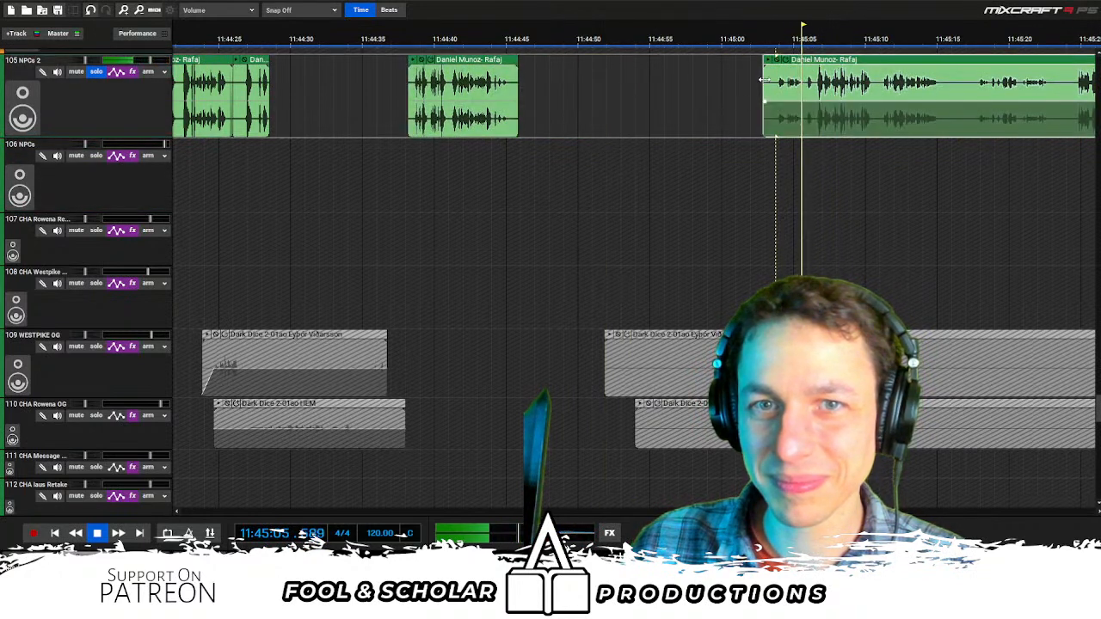
pyautogui.moveTo(764, 75); pyautogui.dragTo(798, 76)
pyautogui.hscroll(5, 993, 139)
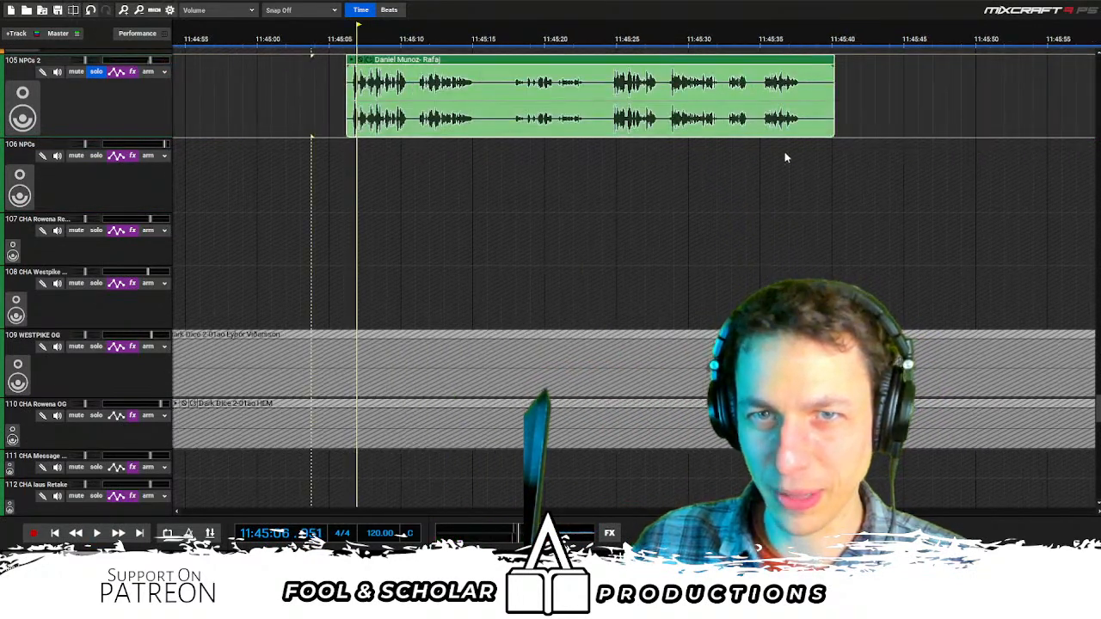
# Split the Rafaj clip at about 11:45:24, trim the first part's end and move that part to about 11:45:14
pyautogui.click(641, 151)
pyautogui.press('space')
pyautogui.click(688, 141)
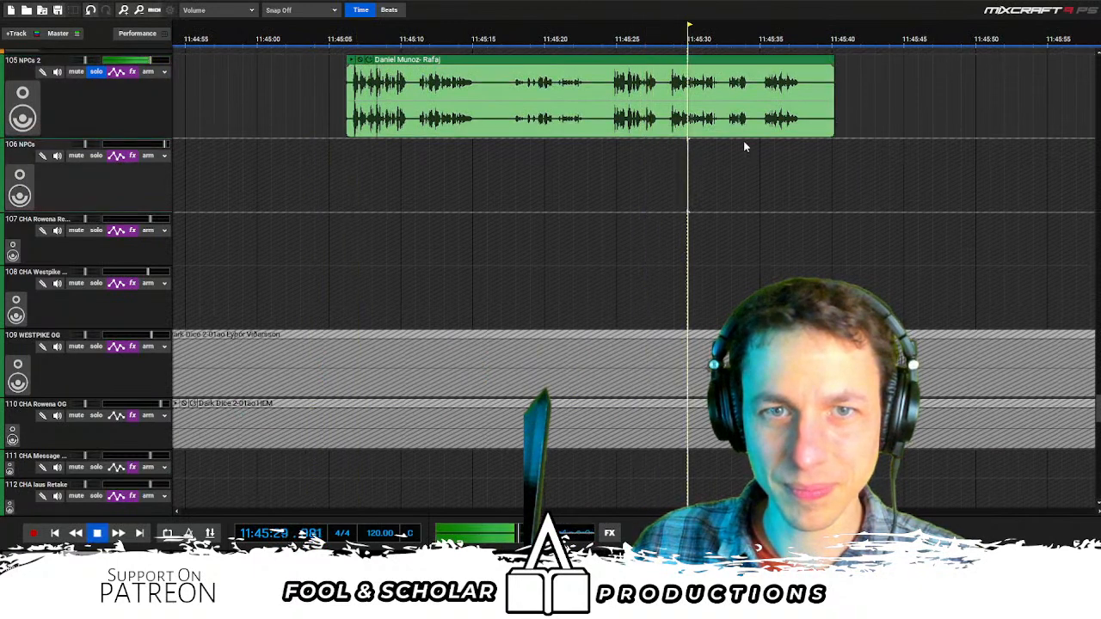
pyautogui.click(766, 142)
pyautogui.click(607, 125)
pyautogui.hotkey('ctrl', 't')
pyautogui.click(537, 148)
pyautogui.moveTo(602, 121); pyautogui.dragTo(586, 86)
# Bring the next long Rafaj recording forward to start at about 11:45:40, directly behind the preceding piece
pyautogui.scroll(-1, 774, 112)
pyautogui.hscroll(3, 792, 101)
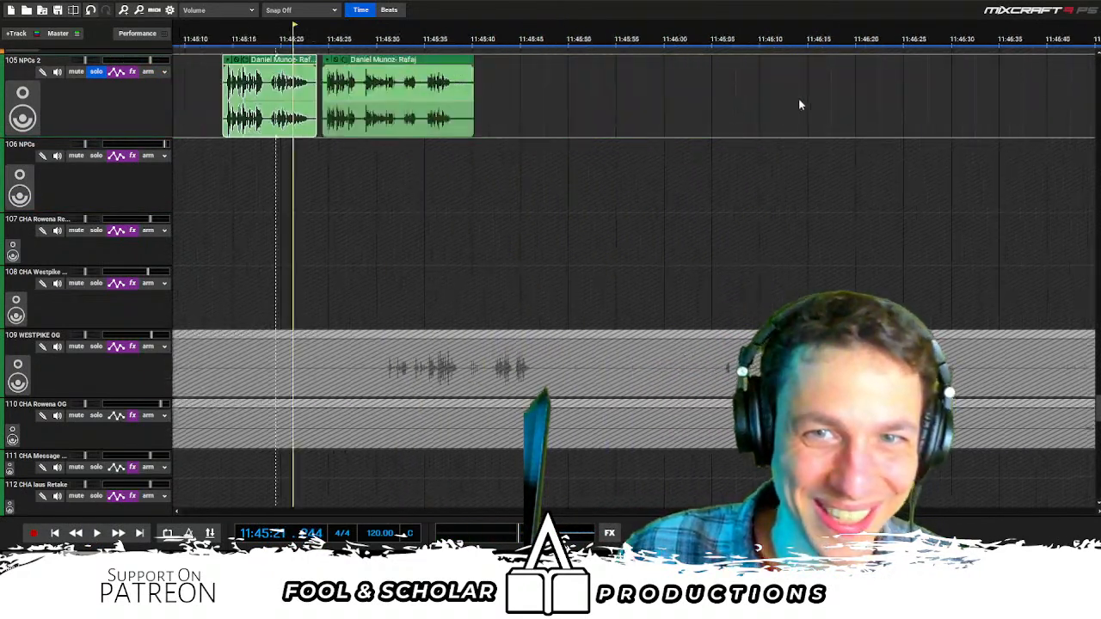
pyautogui.scroll(-1, 797, 101)
pyautogui.hscroll(4, 736, 101)
pyautogui.moveTo(870, 83); pyautogui.dragTo(388, 77)
pyautogui.hscroll(-3, 391, 79)
pyautogui.moveTo(576, 67); pyautogui.dragTo(602, 68)
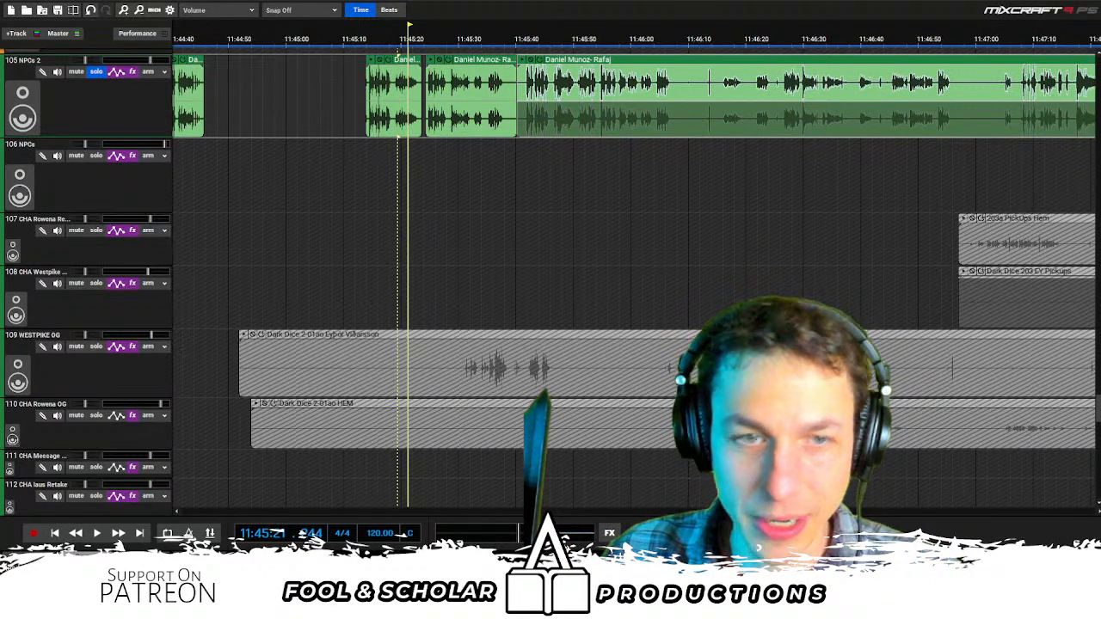
# Take the NPCs 2 track out of solo and save the project
pyautogui.click(273, 169)
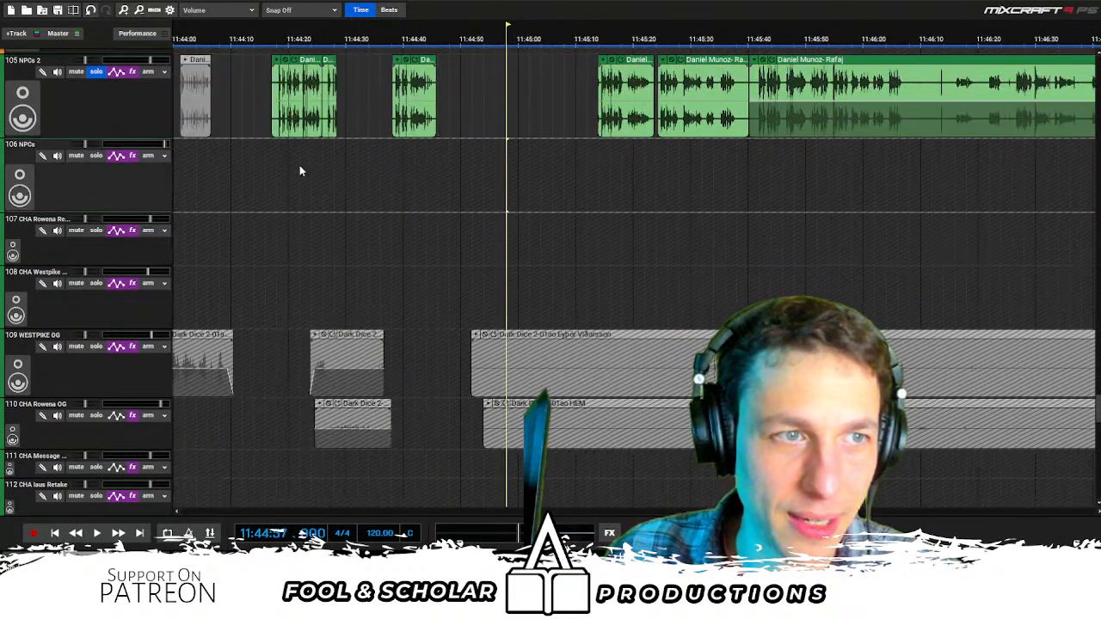
pyautogui.click(57, 12)
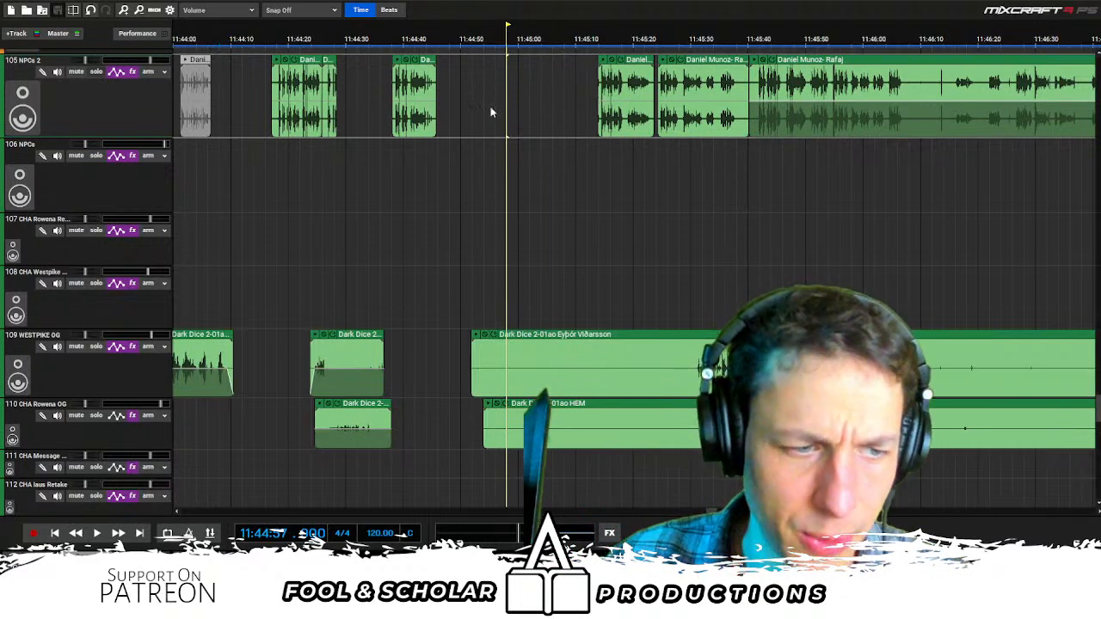
# Try the two later Rafaj pieces directly behind the piece near 11:44:37, and move them back to about 11:45:12
pyautogui.moveTo(489, 126); pyautogui.dragTo(701, 91)
pyautogui.moveTo(632, 60); pyautogui.dragTo(404, 84)
pyautogui.click(434, 170)
pyautogui.press('space')
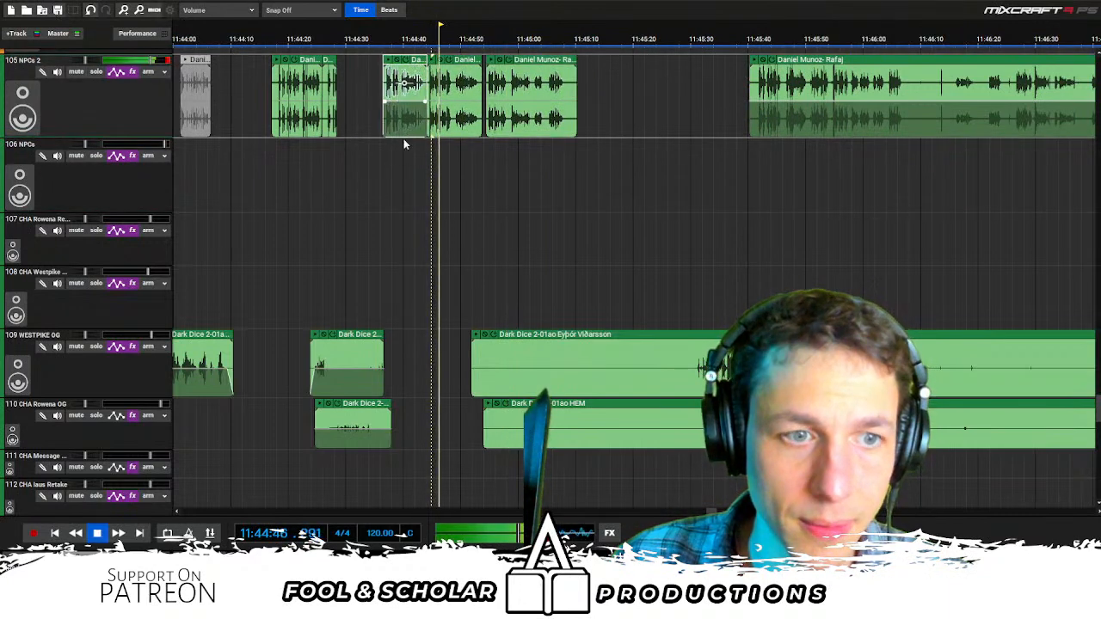
pyautogui.moveTo(484, 212); pyautogui.dragTo(425, 137)
pyautogui.moveTo(542, 70); pyautogui.dragTo(709, 54)
# Audition the earlier Rafaj pieces and trim the start of the first unmuted one to about 11:44:17.7
pyautogui.click(384, 145)
pyautogui.press('space')
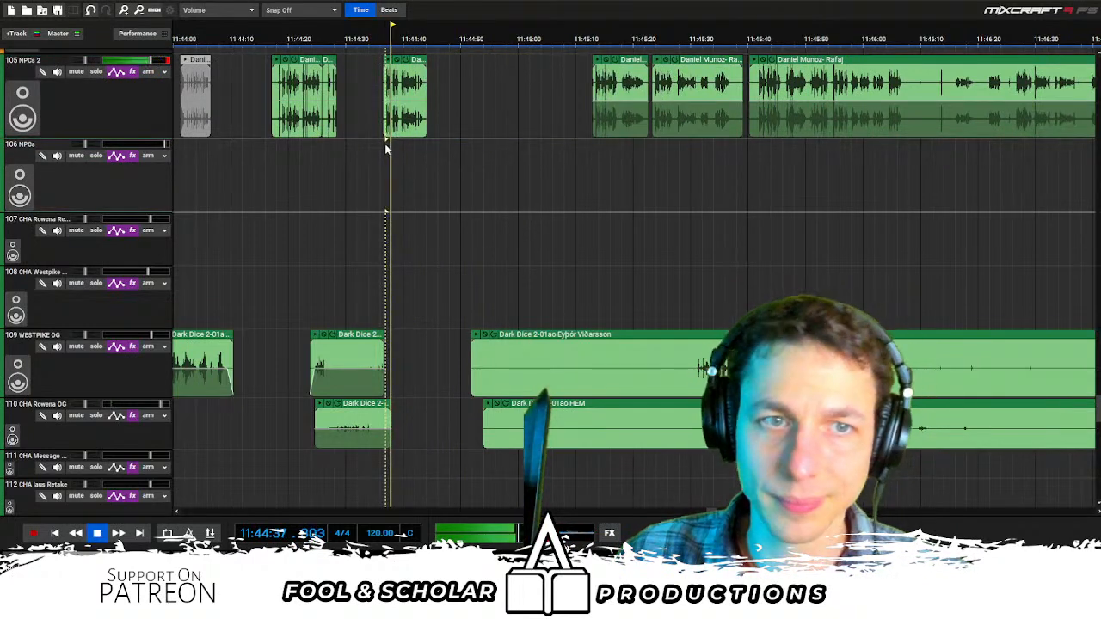
pyautogui.scroll(2, 679, 161)
pyautogui.scroll(1, 654, 159)
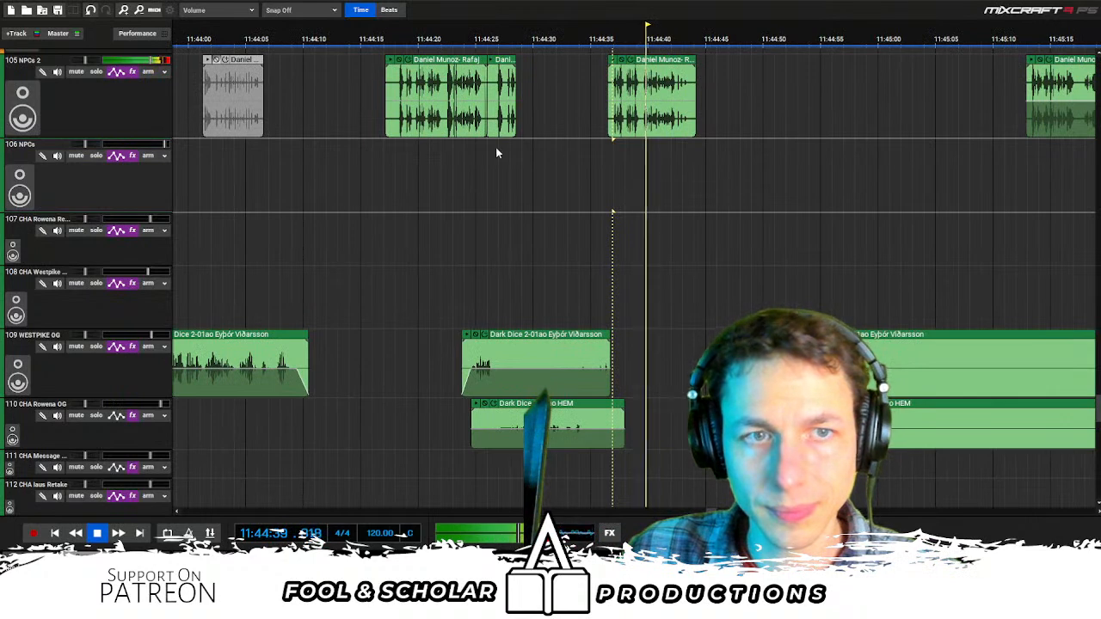
pyautogui.click(392, 151)
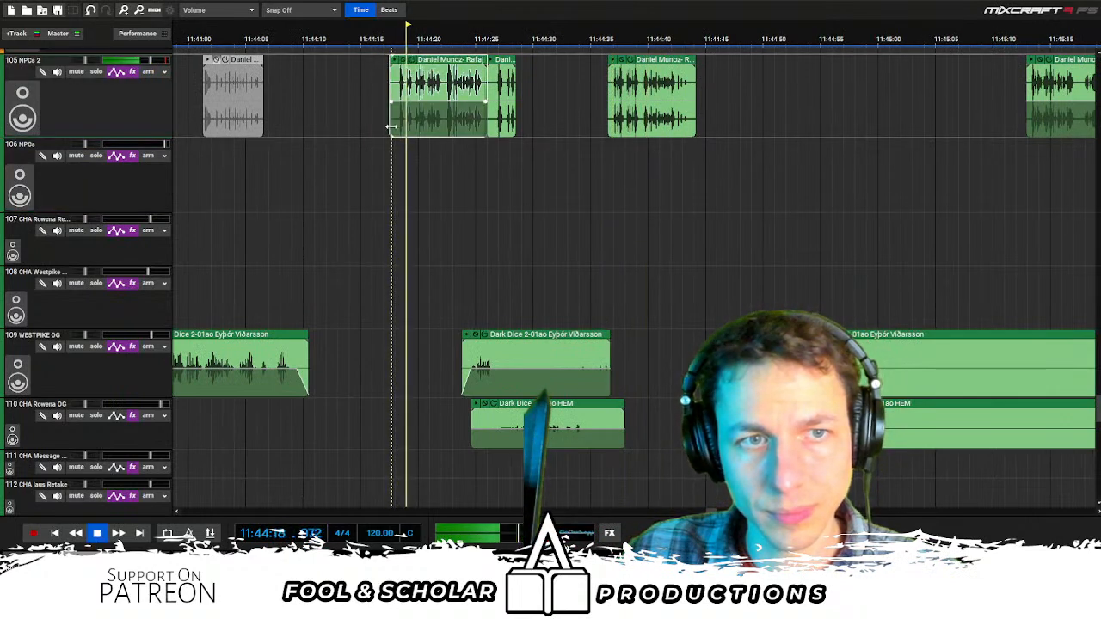
pyautogui.moveTo(386, 131); pyautogui.dragTo(394, 127)
# Split the first unmuted Rafaj piece at about 11:44:19.7 and trim the second part's start to about 11:44:22.3
pyautogui.scroll(1, 616, 154)
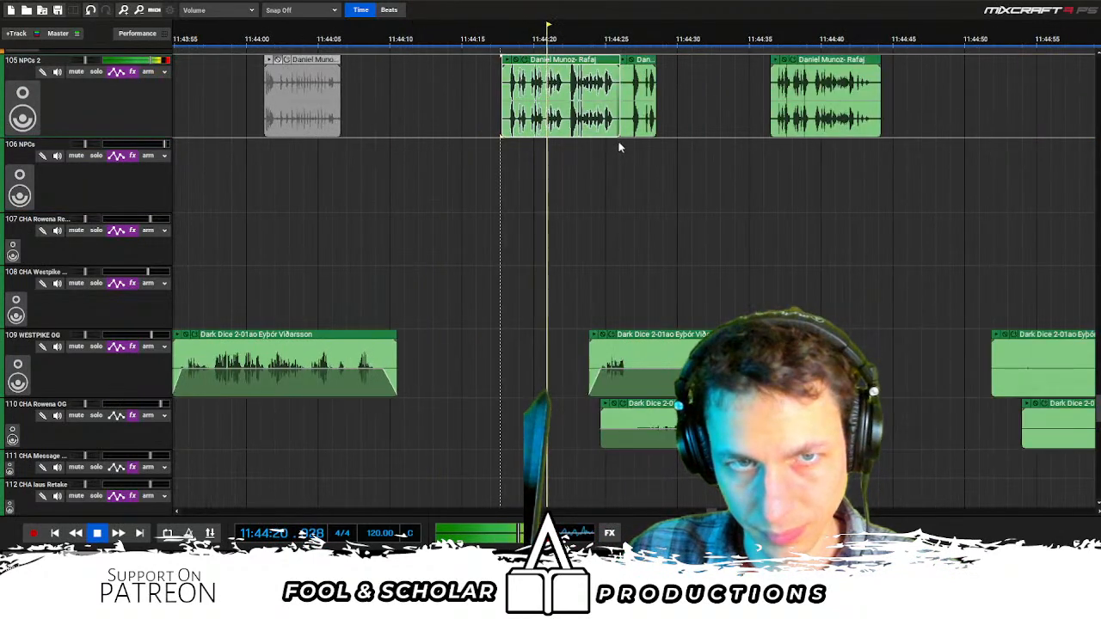
pyautogui.scroll(1, 645, 149)
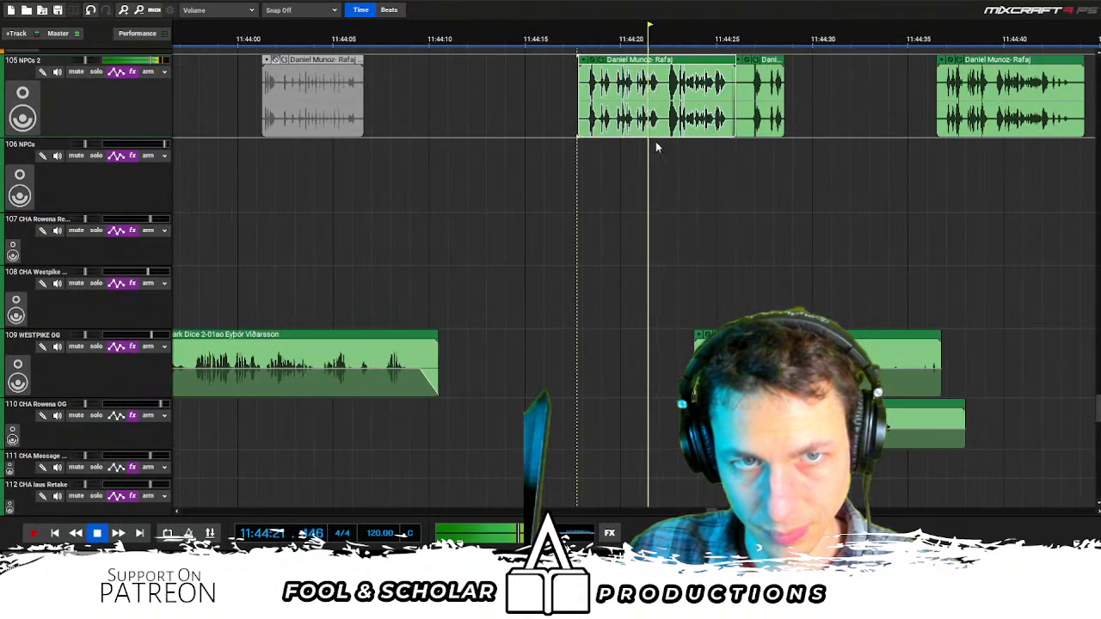
pyautogui.click(614, 126)
pyautogui.hotkey('ctrl', 't')
pyautogui.moveTo(616, 125); pyautogui.dragTo(665, 125)
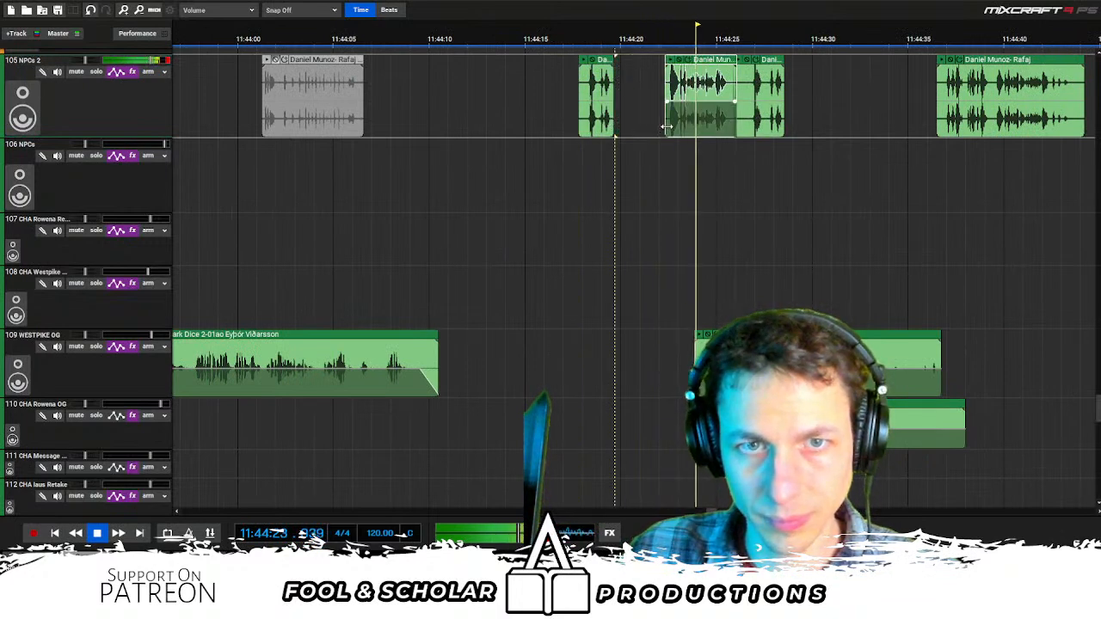
# Delete the Rafaj piece starting at about 11:44:22.3 and move the short piece behind it to about 11:44:15
pyautogui.click(987, 152)
pyautogui.click(604, 121)
pyautogui.press('Delete')
pyautogui.moveTo(651, 62); pyautogui.dragTo(442, 86)
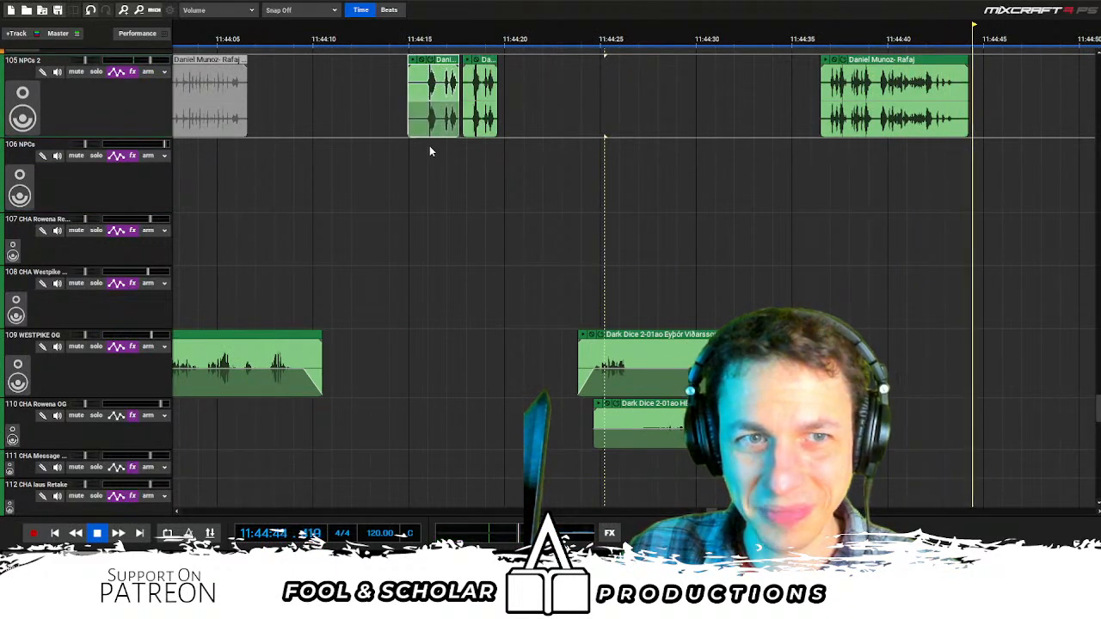
# Move the Rafaj clip near 11:44:36 to about 11:44:20 and play the transition into it
pyautogui.click(424, 152)
pyautogui.moveTo(922, 62); pyautogui.dragTo(610, 57)
pyautogui.click(512, 152)
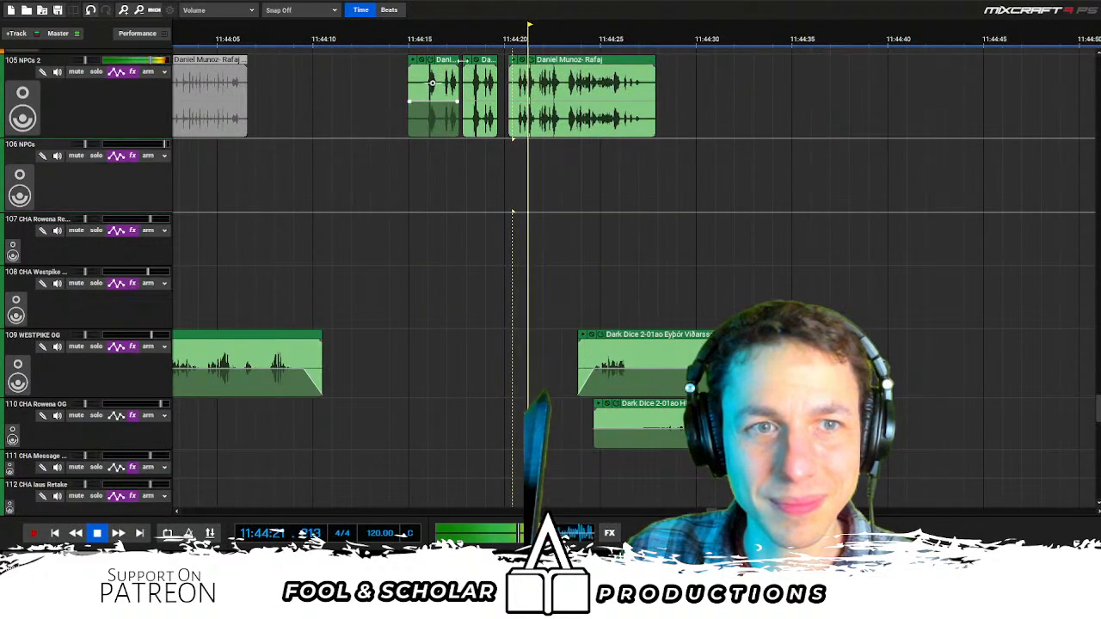
# Delete the short Rafaj piece near 11:44:18 and move the preceding piece up against the clip at about 11:44:20
pyautogui.click(486, 78)
pyautogui.press('Delete')
pyautogui.moveTo(448, 61); pyautogui.dragTo(470, 86)
pyautogui.click(636, 102)
pyautogui.press('space')
# Move the two adjoining Rafaj pieces together to about 11:44:08.5, over the end of Westpike's line, and play them
pyautogui.click(270, 191)
pyautogui.press('space')
pyautogui.moveTo(387, 228); pyautogui.dragTo(614, 38)
pyautogui.moveTo(559, 63); pyautogui.dragTo(369, 63)
pyautogui.moveTo(327, 147); pyautogui.dragTo(358, 148)
pyautogui.scroll(2, 360, 147)
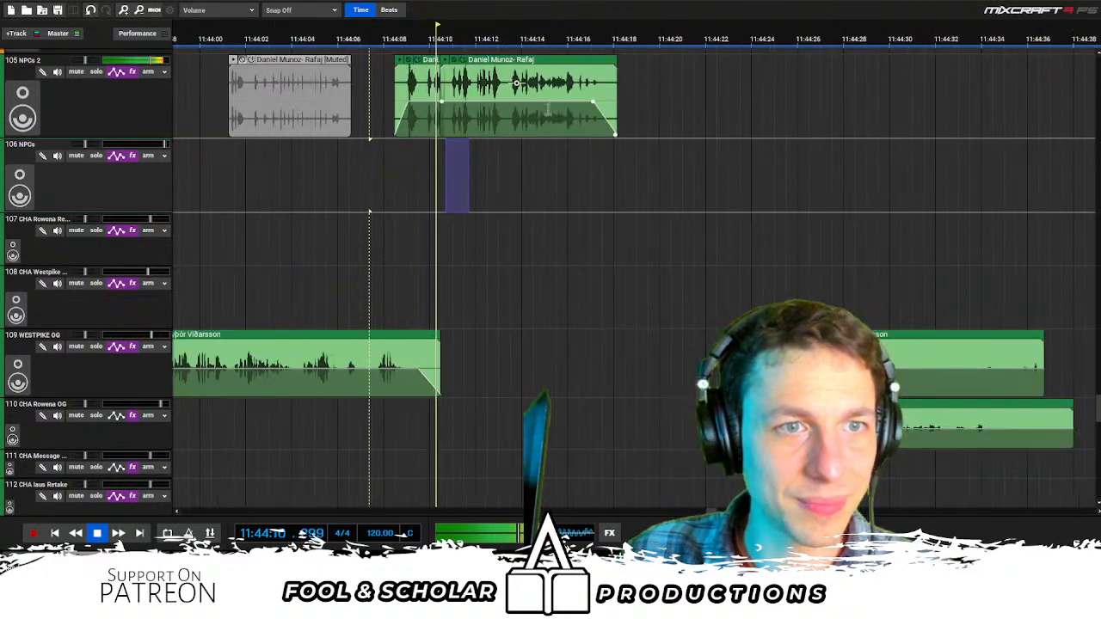
# Split the short Rafaj piece at about 11:44:09.7, move its first part to about 11:44:06.5 and play the result
pyautogui.click(537, 77)
pyautogui.hotkey('ctrl', 't')
pyautogui.click(427, 178)
pyautogui.press('space')
pyautogui.moveTo(530, 63); pyautogui.dragTo(464, 66)
pyautogui.click(412, 176)
pyautogui.moveTo(504, 176); pyautogui.dragTo(613, 95)
pyautogui.press('space')
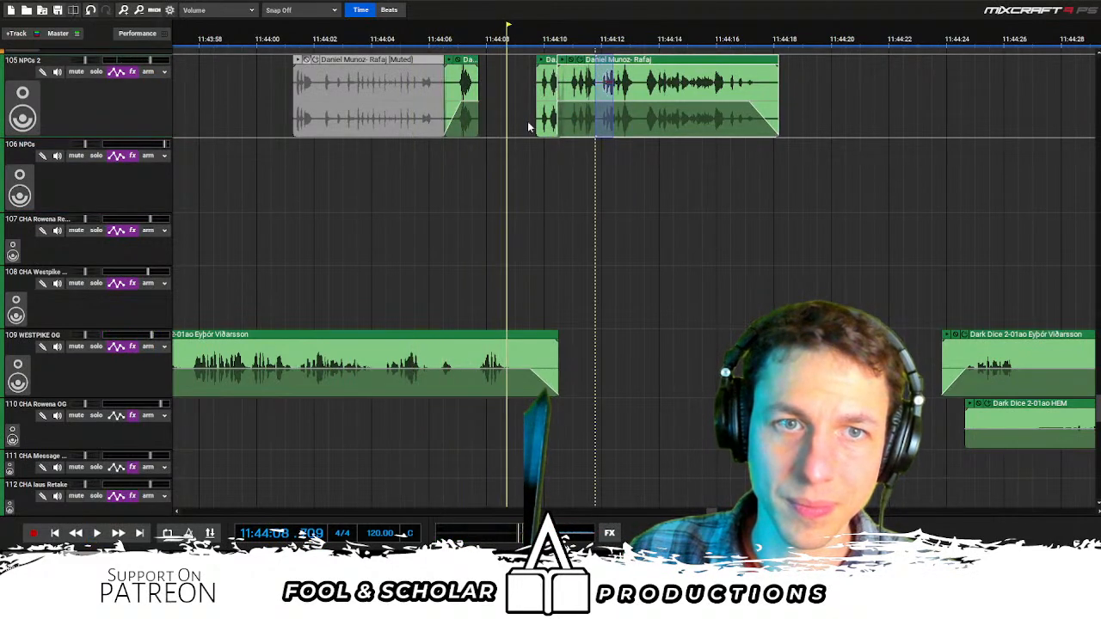
# Move the second short Rafaj part up against the first and shift the muted piece to about 11:43:58
pyautogui.moveTo(550, 62); pyautogui.dragTo(493, 63)
pyautogui.moveTo(378, 60); pyautogui.dragTo(278, 62)
# Shift the two joined short Rafaj parts to about 11:44:06 and move the following Rafaj clip to about 11:44:08.5
pyautogui.click(401, 146)
pyautogui.press('space')
pyautogui.moveTo(414, 188); pyautogui.dragTo(455, 56)
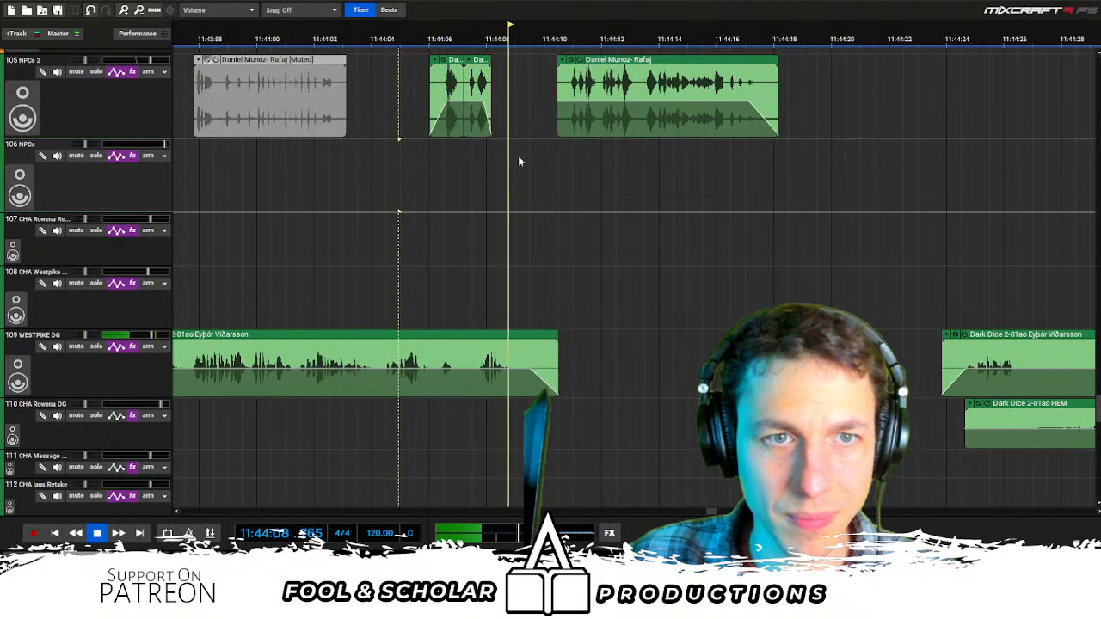
pyautogui.moveTo(619, 86); pyautogui.dragTo(564, 86)
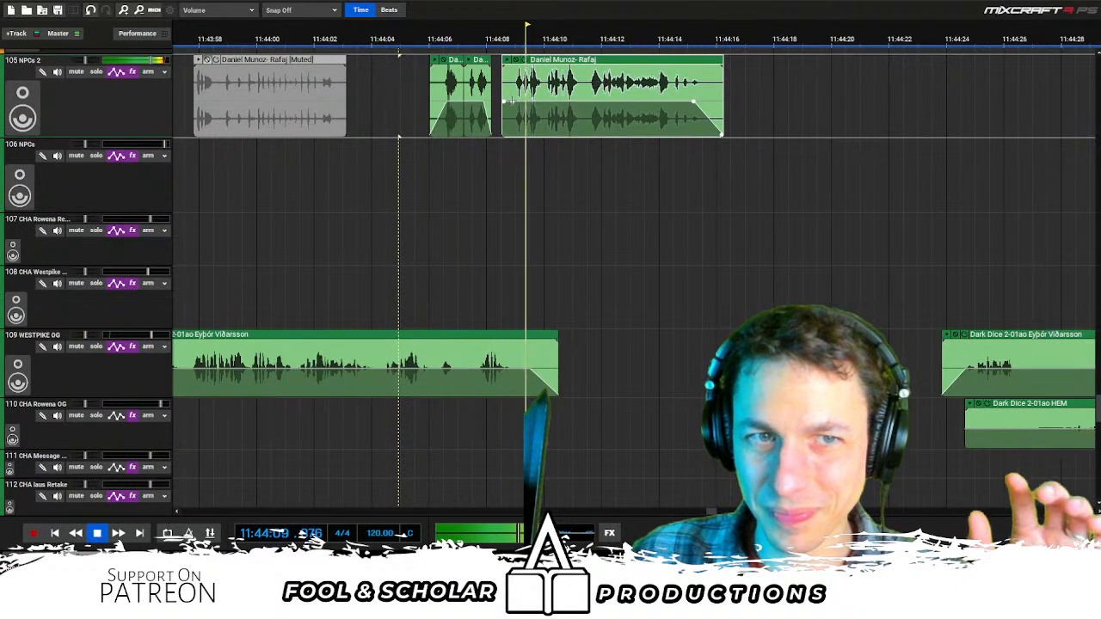
# Play the dialogue and move the two joined short Rafaj parts to about 11:44:05.4, over Westpike's line
pyautogui.press('space')
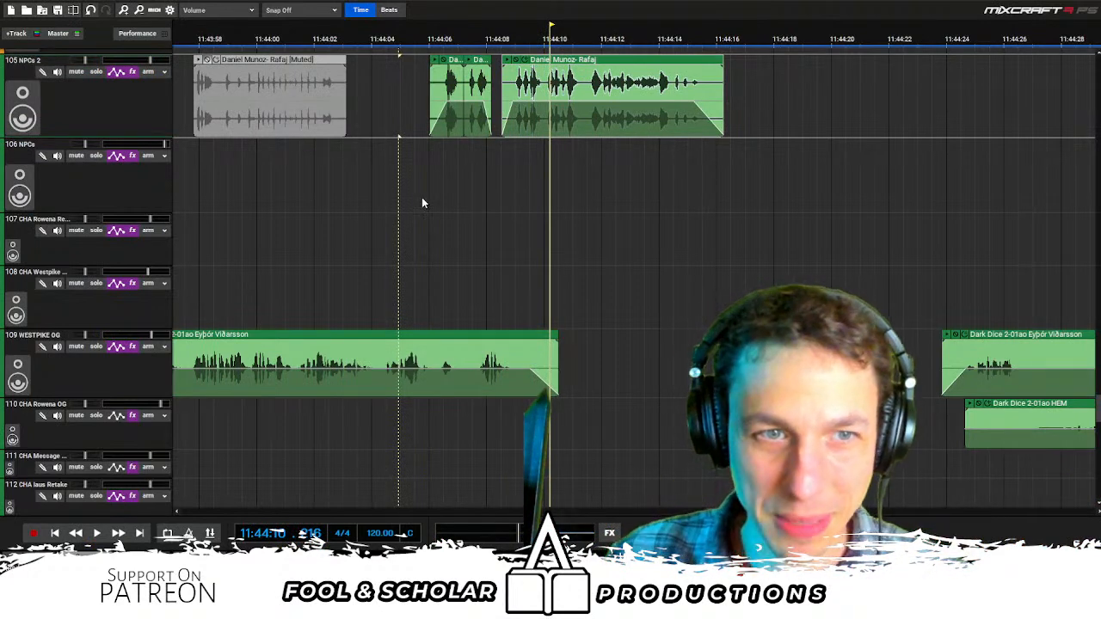
pyautogui.click(387, 191)
pyautogui.press('space')
pyautogui.moveTo(409, 183); pyautogui.dragTo(467, 110)
pyautogui.moveTo(457, 110); pyautogui.dragTo(439, 111)
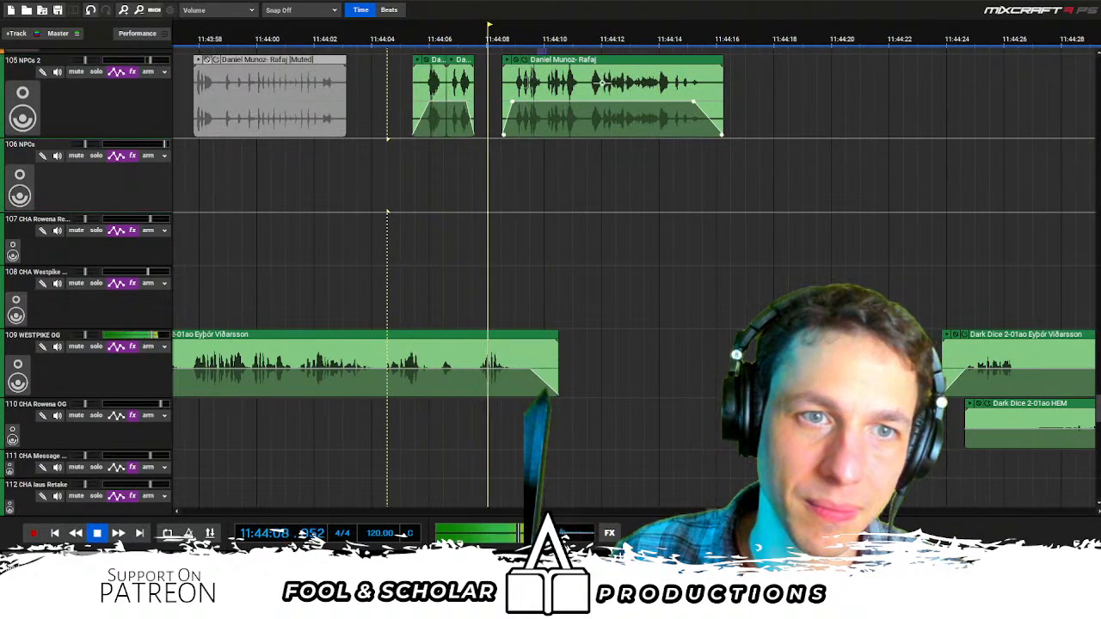
# Split off the last phrase of Westpike's line at about 11:44:07, nudge it slightly earlier and play the transition
pyautogui.press('s')
pyautogui.click(409, 275)
pyautogui.moveTo(514, 341)
pyautogui.mouseDown()
pyautogui.moveTo(499, 341)
pyautogui.moveTo(513, 337)
pyautogui.mouseUp()
pyautogui.click(432, 284)
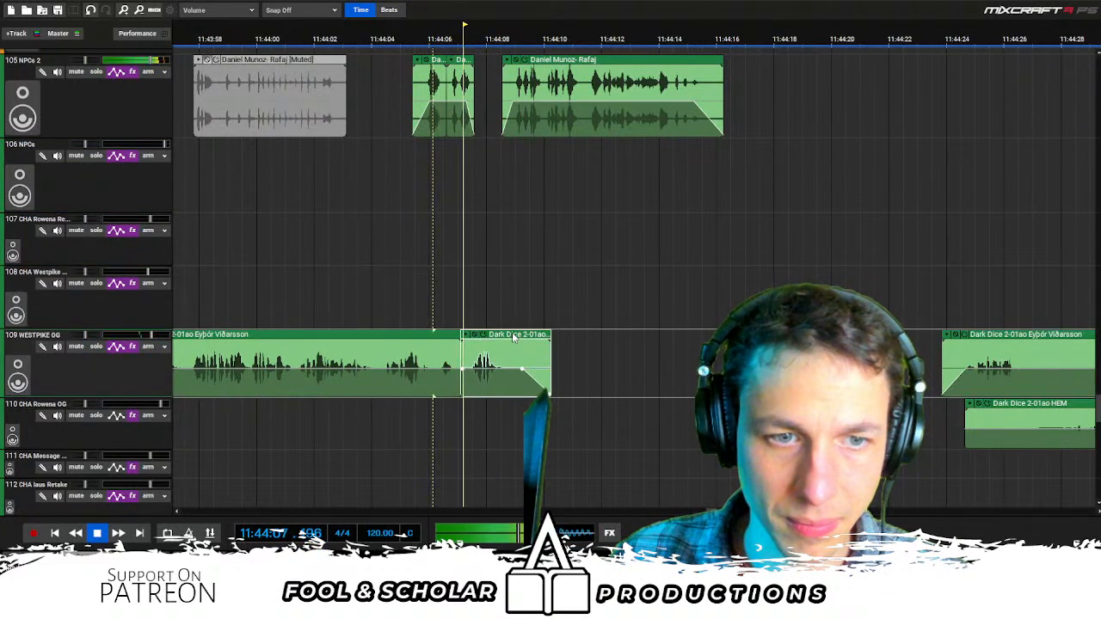
# Move the following Rafaj clip to about 11:44:08.1 and check its timing against Westpike's last phrase
pyautogui.moveTo(566, 69); pyautogui.dragTo(549, 66)
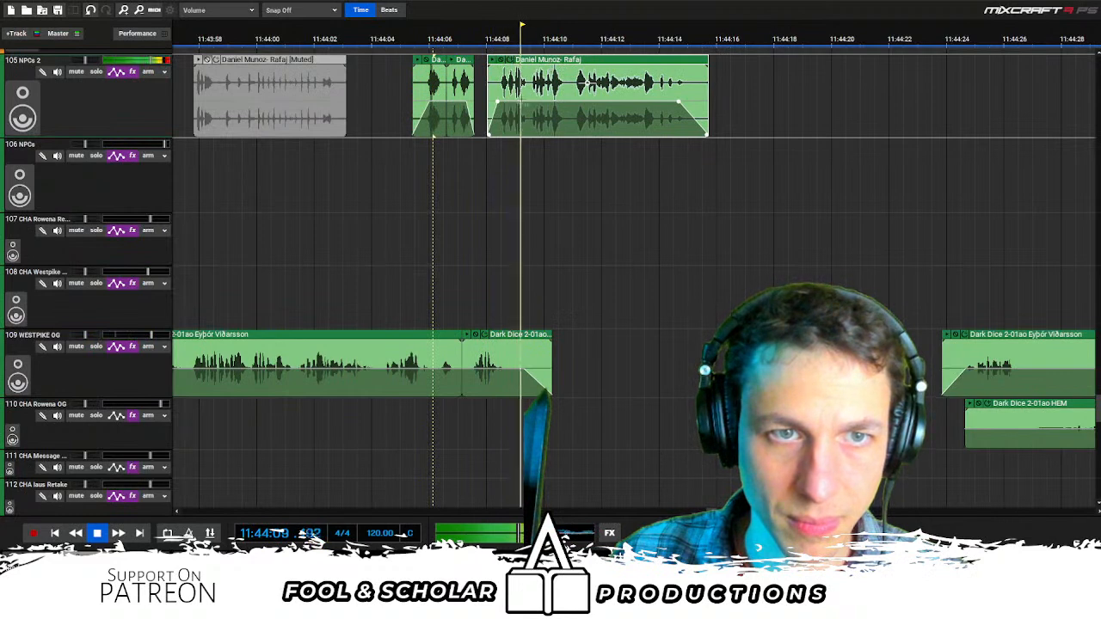
pyautogui.click(479, 207)
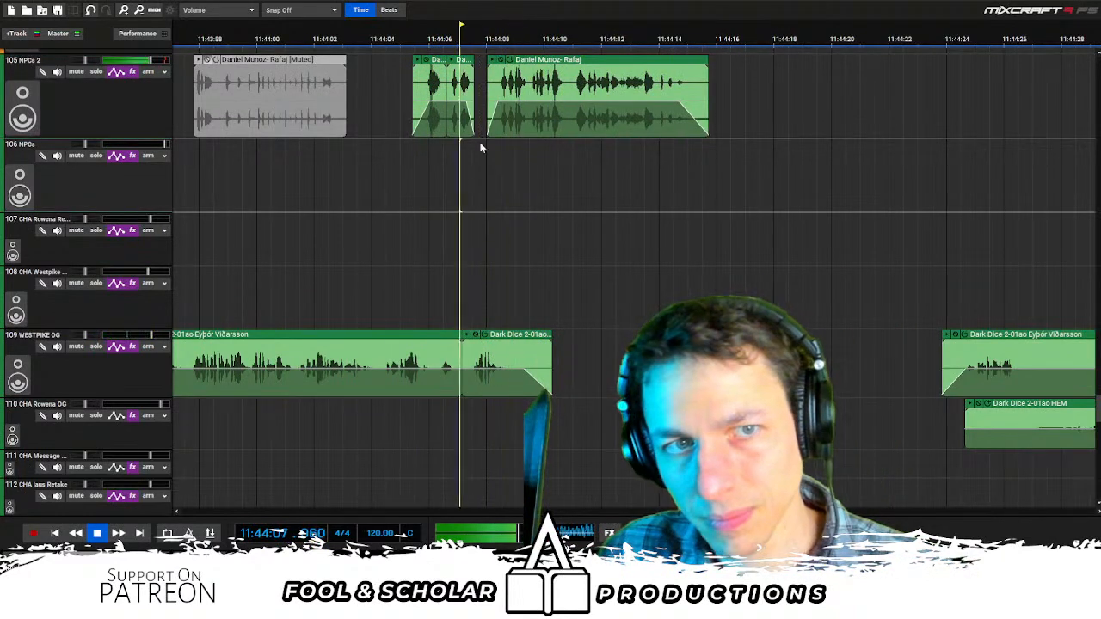
pyautogui.click(460, 172)
pyautogui.moveTo(538, 66); pyautogui.dragTo(542, 64)
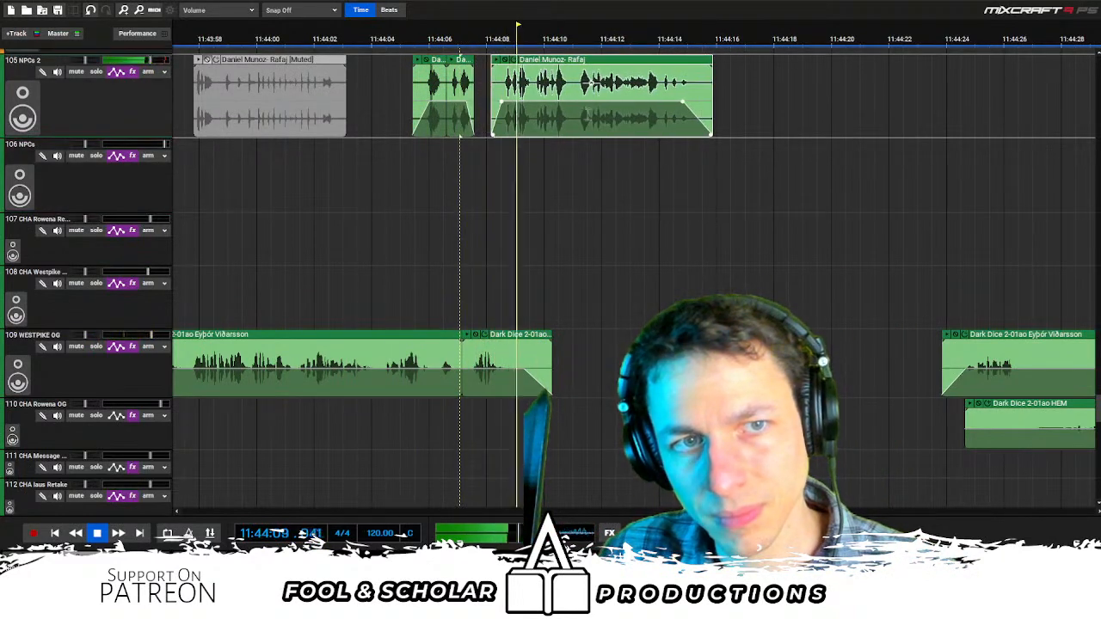
# Move the next Westpike and Rowena clips together to start at about 11:44:13.7, near the end of Rafaj's line
pyautogui.hscroll(4, 683, 265)
pyautogui.moveTo(638, 265); pyautogui.dragTo(827, 448)
pyautogui.moveTo(774, 362); pyautogui.dragTo(560, 311)
# Split the moved Westpike clip at about 11:44:16.6 and trim the silent starts of its second part and of the Rowena clip
pyautogui.hscroll(2, 494, 305)
pyautogui.scroll(1, 504, 306)
pyautogui.click(536, 364)
pyautogui.hotkey('ctrl', 't')
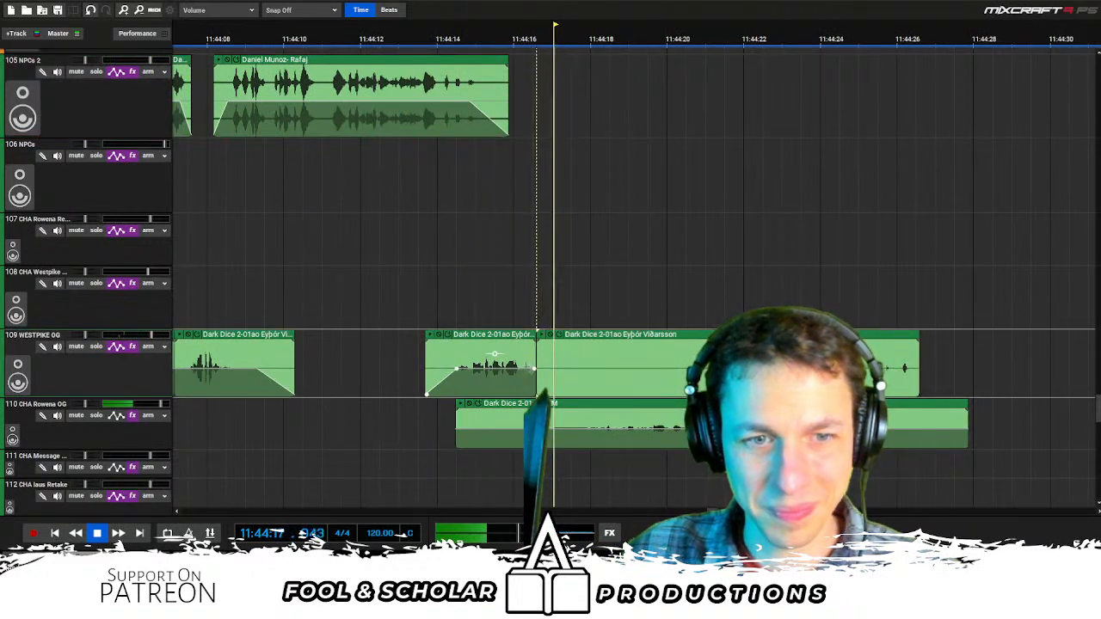
pyautogui.press('Delete')
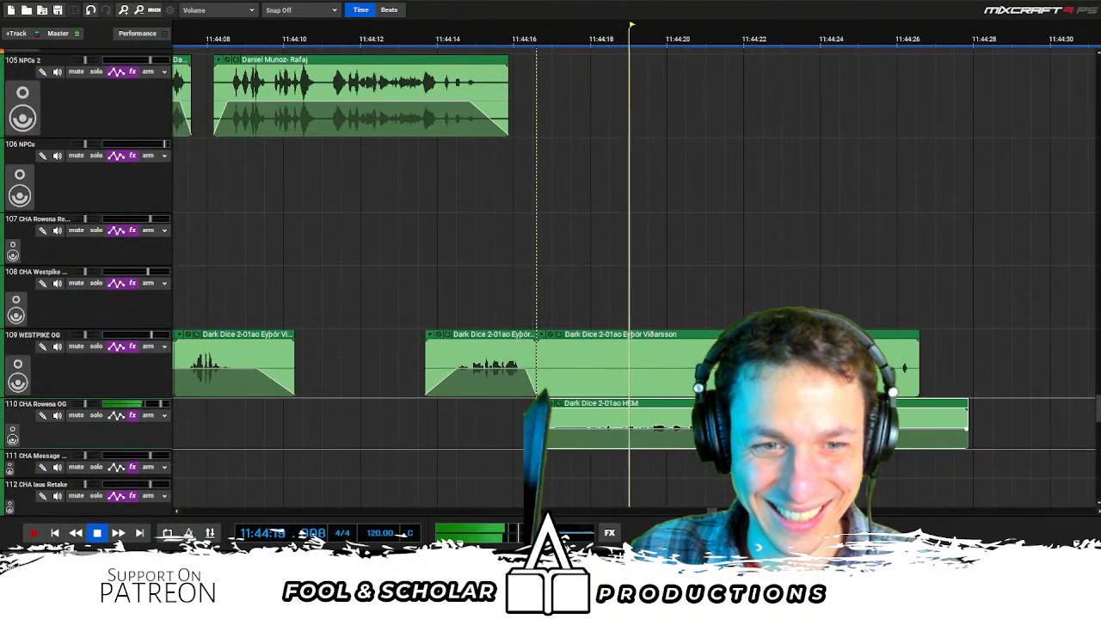
pyautogui.moveTo(537, 354); pyautogui.dragTo(722, 356)
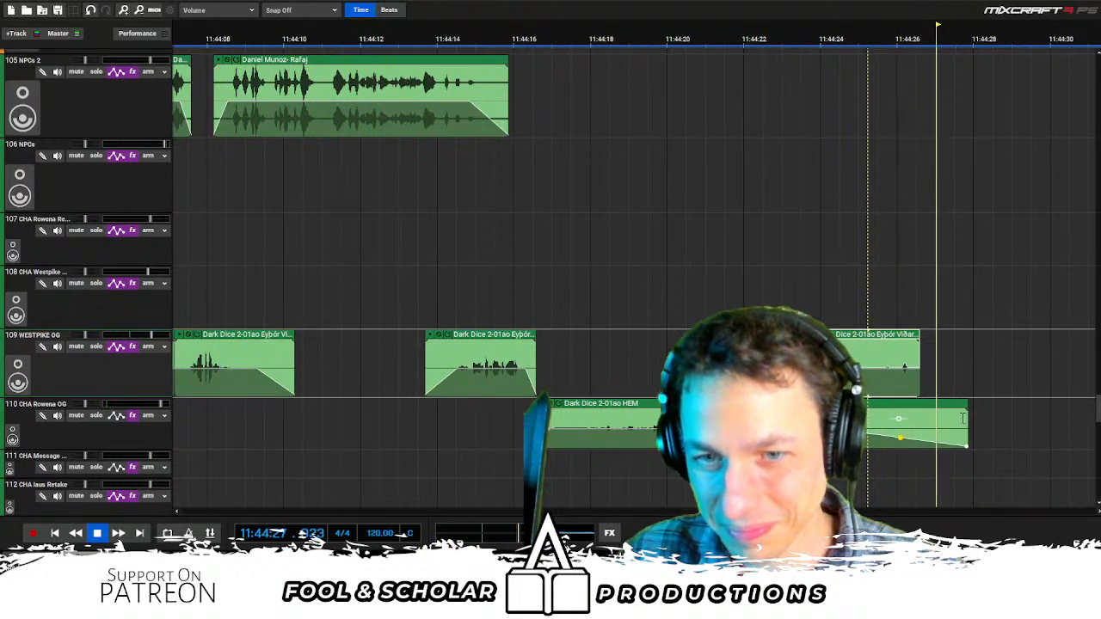
# Shorten the end of the Rowena clip, then move it with the trailing Westpike part so Rowena starts at about 11:44:16
pyautogui.moveTo(966, 424); pyautogui.dragTo(894, 423)
pyautogui.click(447, 423)
pyautogui.press('space')
pyautogui.moveTo(632, 472); pyautogui.dragTo(884, 266)
pyautogui.moveTo(622, 407); pyautogui.dragTo(599, 407)
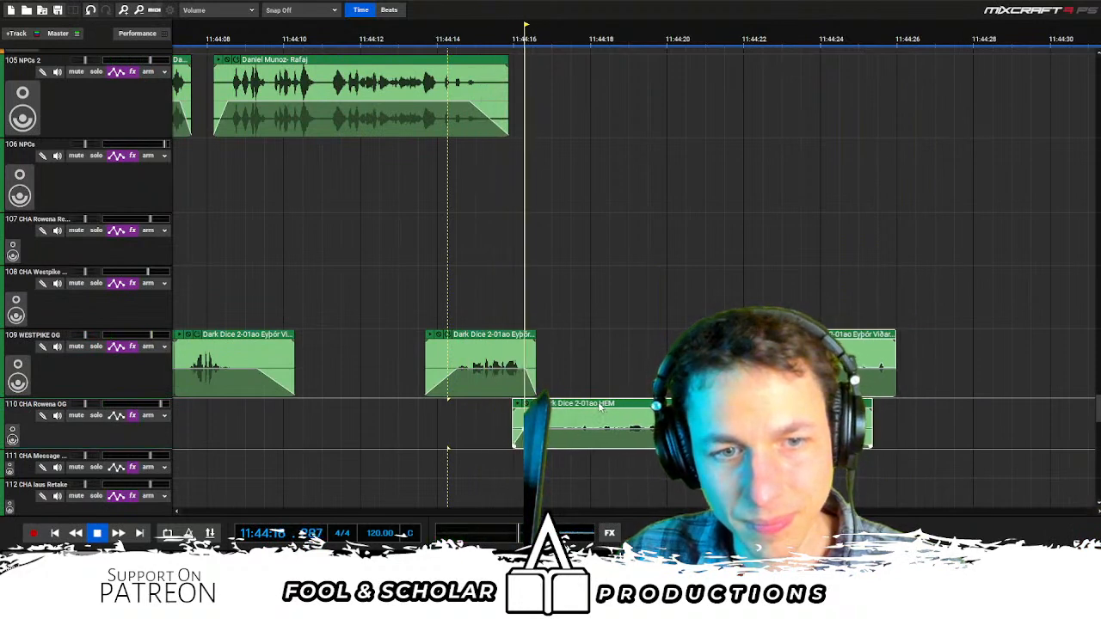
pyautogui.press('space')
# Play the end of Rowena's line and trim it and the short Westpike clip to about 11:44:24.7 with fade-outs
pyautogui.scroll(-2, 632, 348)
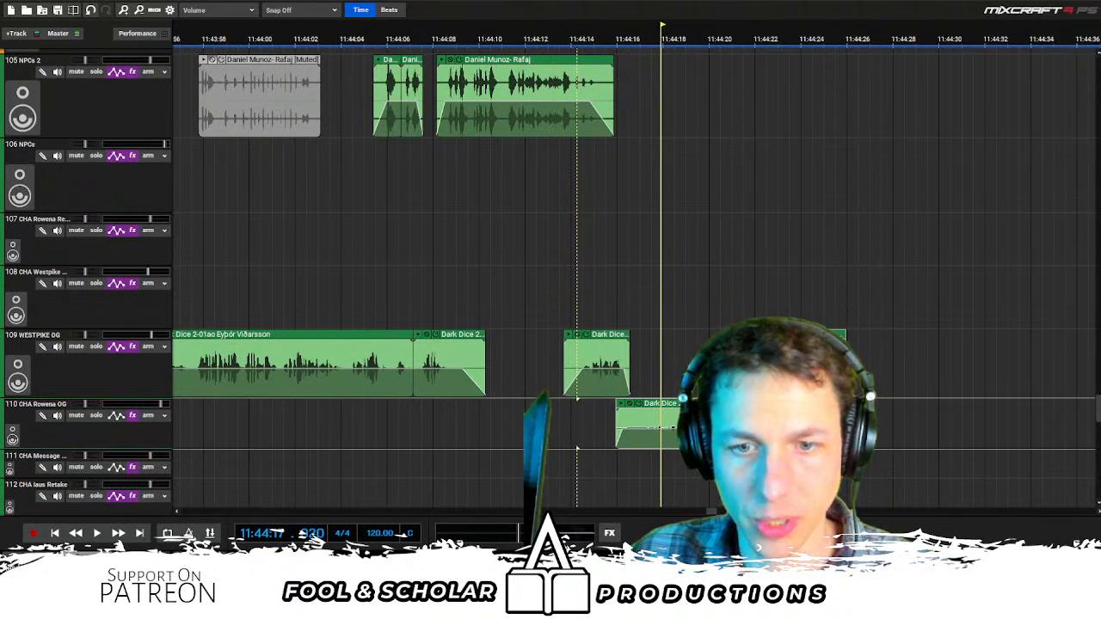
pyautogui.click(817, 315)
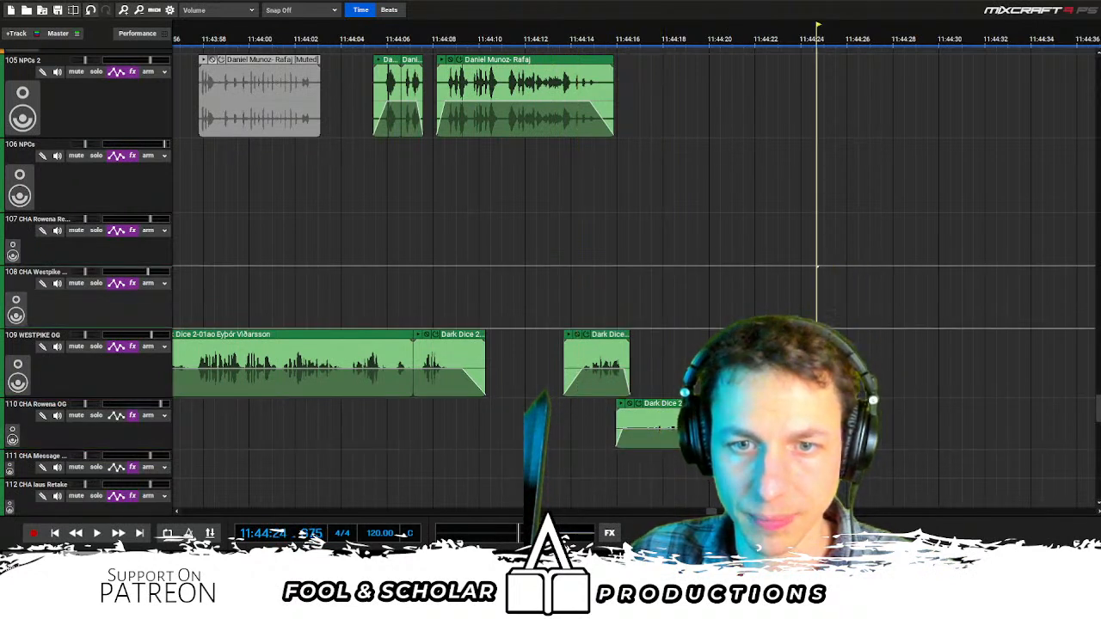
pyautogui.click(793, 266)
pyautogui.press('space')
pyautogui.press('space')
pyautogui.click(765, 422)
pyautogui.hscroll(3, 765, 421)
pyautogui.hscroll(3, 765, 421)
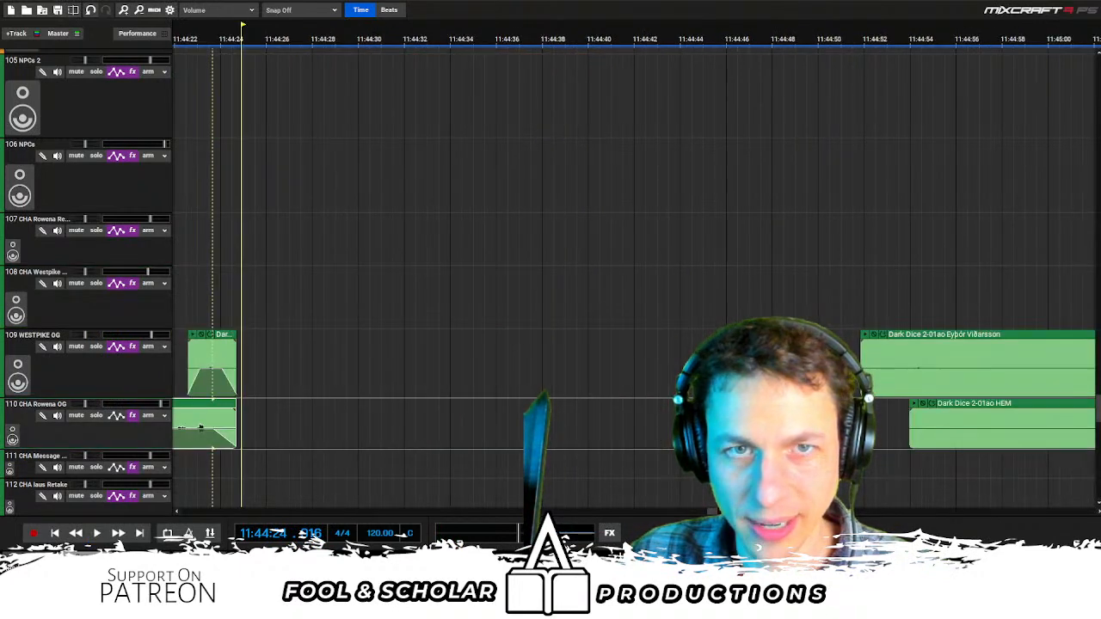
# Move the next long Westpike and Rowena clips back behind the dialogue and delete their silent opening up to about 11:44:46
pyautogui.click(461, 323)
pyautogui.click(480, 329)
pyautogui.moveTo(686, 268); pyautogui.dragTo(905, 394)
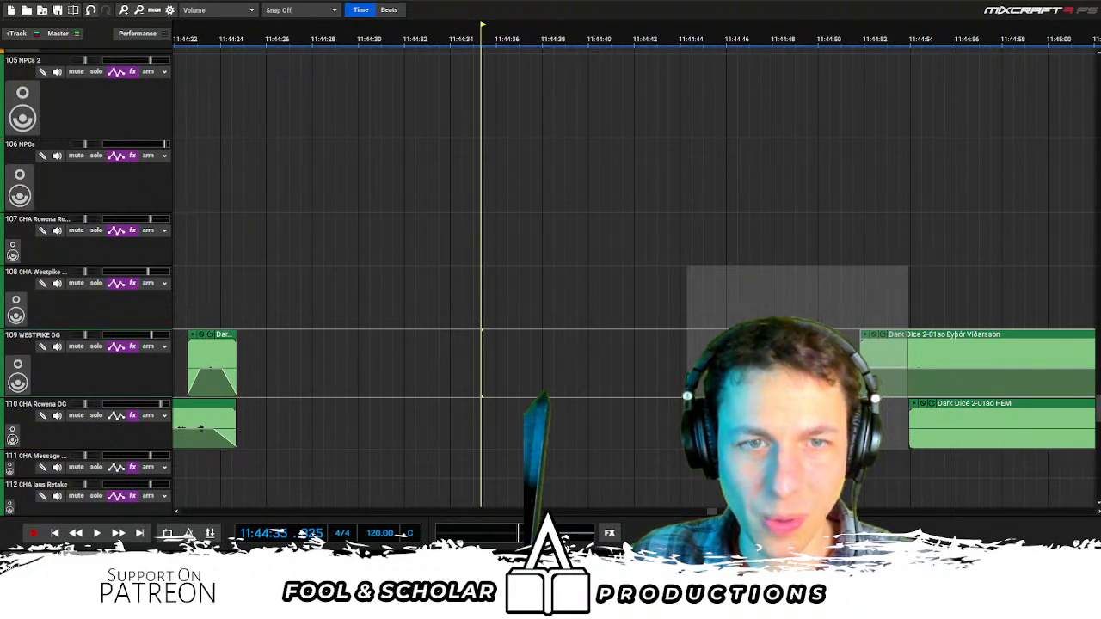
pyautogui.moveTo(864, 271); pyautogui.dragTo(967, 423)
pyautogui.moveTo(951, 332); pyautogui.dragTo(280, 333)
pyautogui.moveTo(916, 334); pyautogui.dragTo(994, 328)
pyautogui.moveTo(242, 349); pyautogui.dragTo(722, 463)
pyautogui.press('Delete')
# Move both long clips to about 11:44:27, play them and delete the silence up to about 11:44:46
pyautogui.moveTo(645, 301); pyautogui.dragTo(834, 426)
pyautogui.moveTo(833, 333); pyautogui.dragTo(404, 334)
pyautogui.press('space')
pyautogui.click(713, 313)
pyautogui.moveTo(722, 315); pyautogui.dragTo(268, 424)
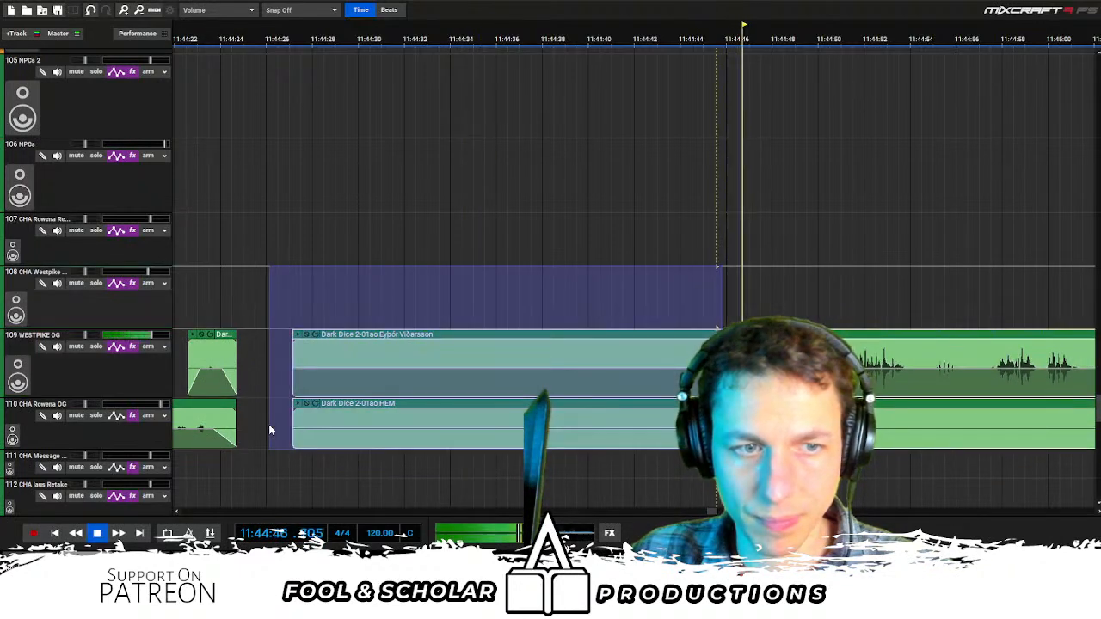
pyautogui.press('Delete')
# Move the remaining long Westpike and Rowena clips together to start at about 11:44:41
pyautogui.press('space')
pyautogui.moveTo(504, 297); pyautogui.dragTo(799, 434)
pyautogui.moveTo(796, 297); pyautogui.dragTo(602, 477)
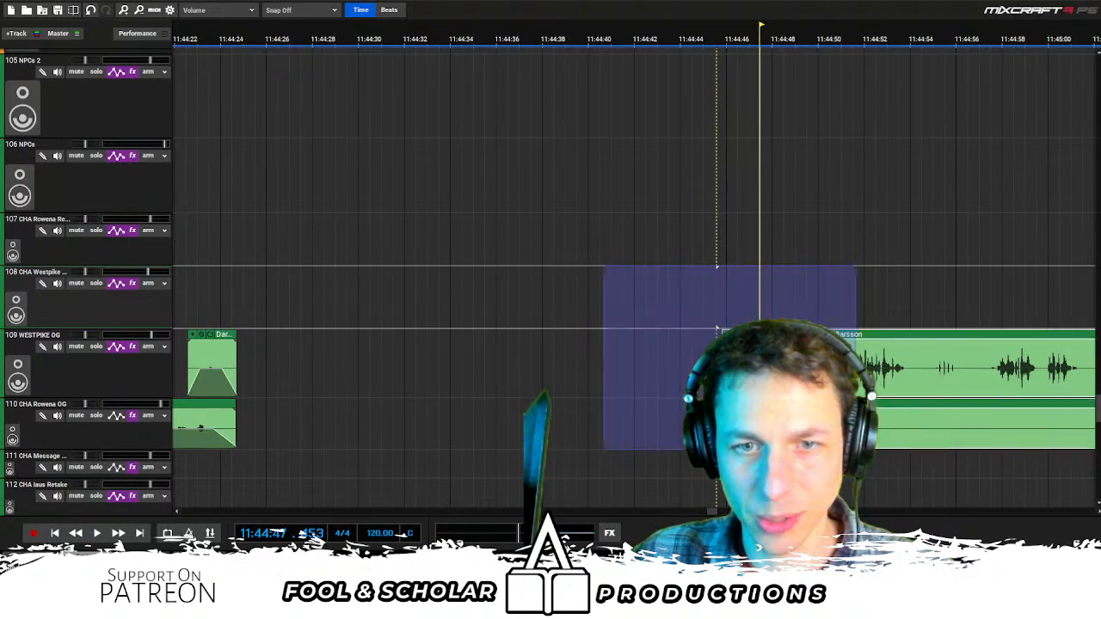
pyautogui.moveTo(814, 336); pyautogui.dragTo(703, 337)
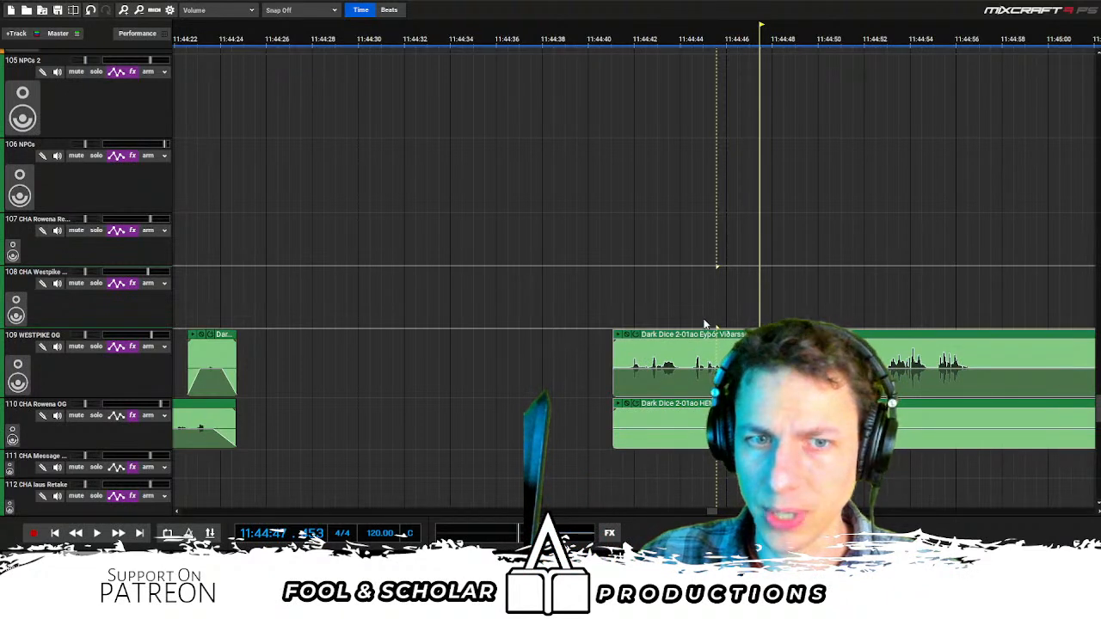
# Play the Westpike clip from its start, fade it in and trim the silent beginning of the Rowena clip
pyautogui.click(631, 315)
pyautogui.press('space')
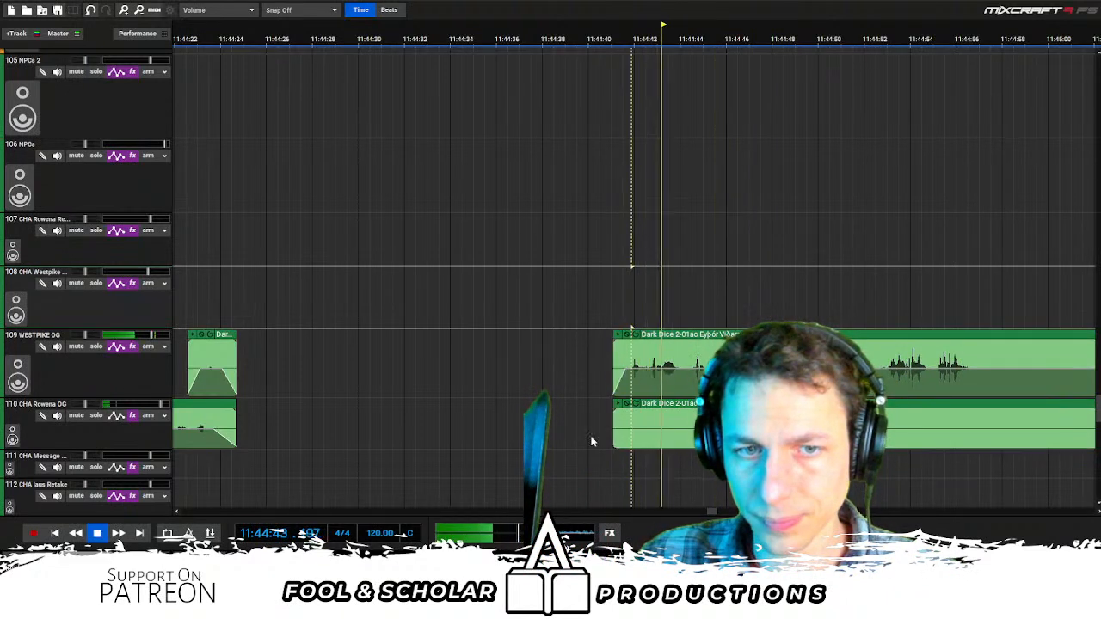
pyautogui.moveTo(612, 426); pyautogui.dragTo(681, 411)
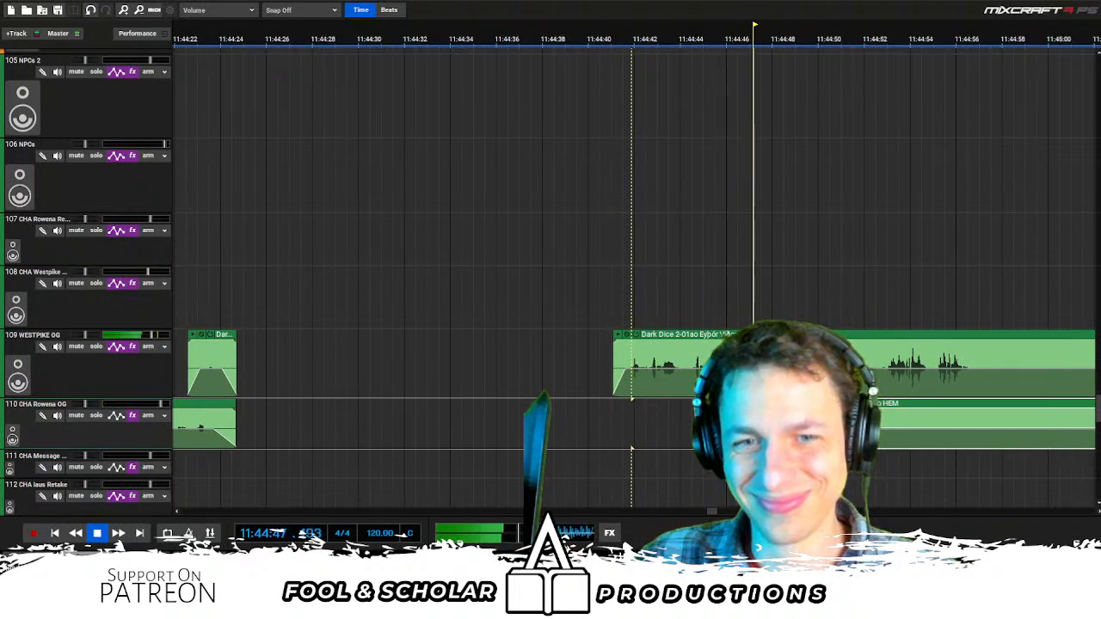
# Split the Westpike clip at about 11:44:57 and remove more of the silence at the start of the Rowena clip
pyautogui.scroll(-3, 723, 370)
pyautogui.click(651, 347)
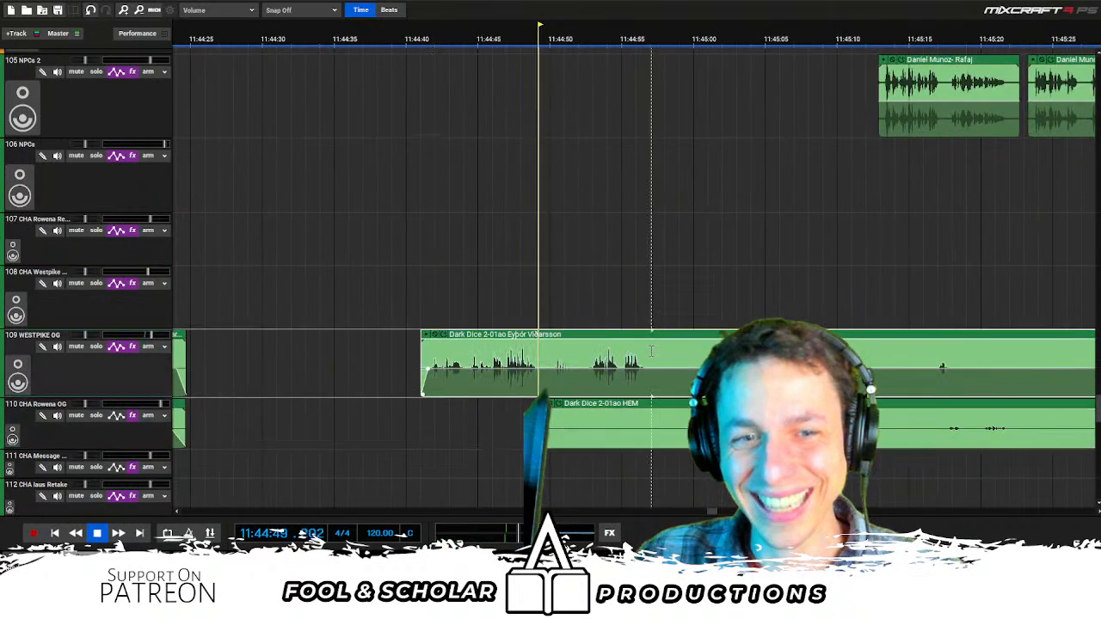
pyautogui.hotkey('ctrl', 't')
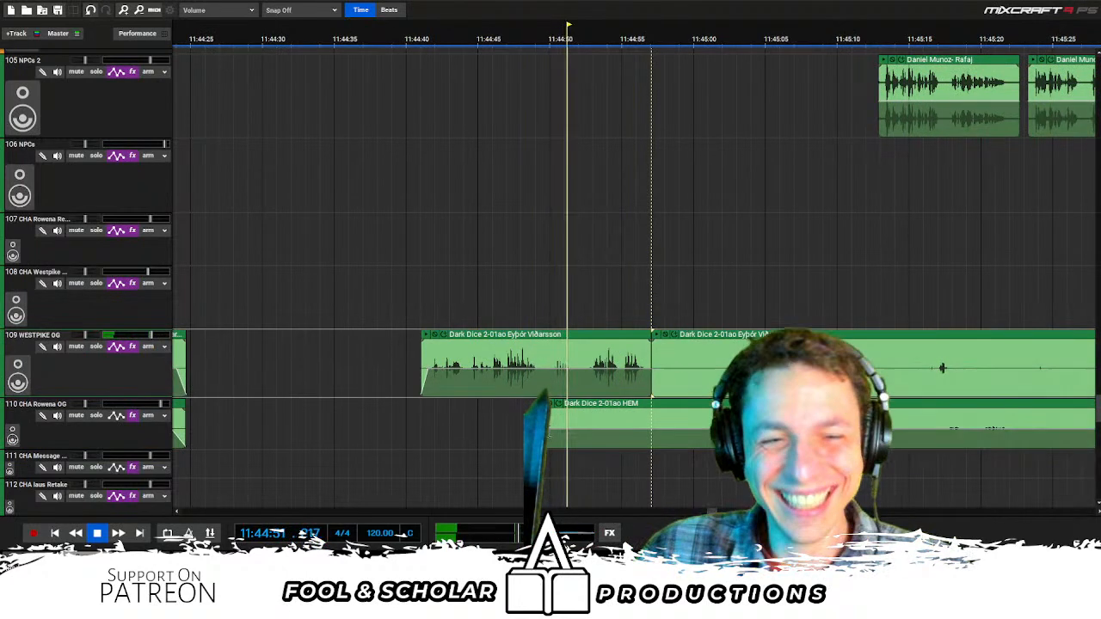
pyautogui.moveTo(492, 426); pyautogui.dragTo(748, 427)
pyautogui.press('Delete')
# Split the Westpike clip at about 11:44:52.4, fade in the second part and delete the first part
pyautogui.scroll(2, 609, 381)
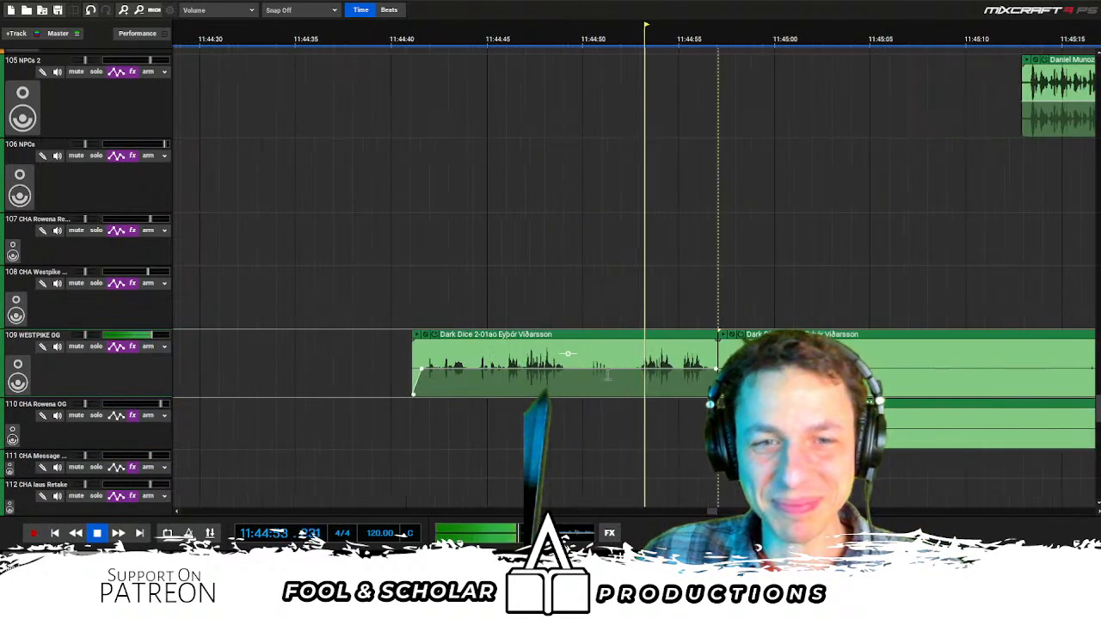
pyautogui.click(628, 369)
pyautogui.hotkey('ctrl', 't')
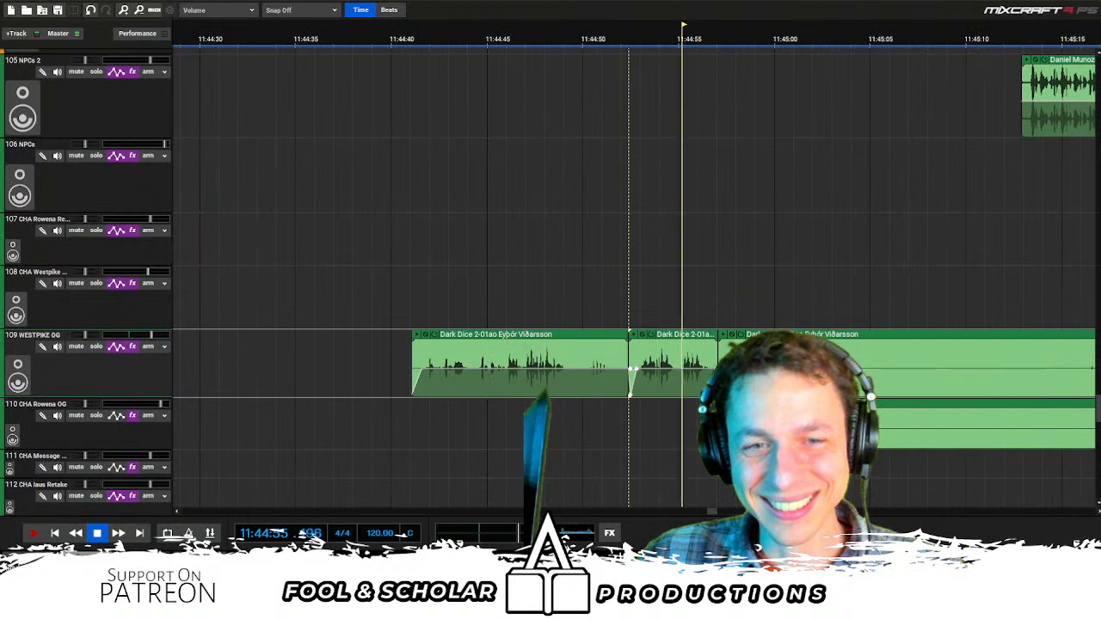
pyautogui.moveTo(629, 382); pyautogui.dragTo(624, 415)
pyautogui.click(593, 340)
pyautogui.moveTo(608, 369)
pyautogui.mouseDown()
pyautogui.moveTo(608, 395)
pyautogui.moveTo(629, 366)
pyautogui.mouseUp()
pyautogui.press('Delete')
pyautogui.press('space')
pyautogui.scroll(-1, 620, 375)
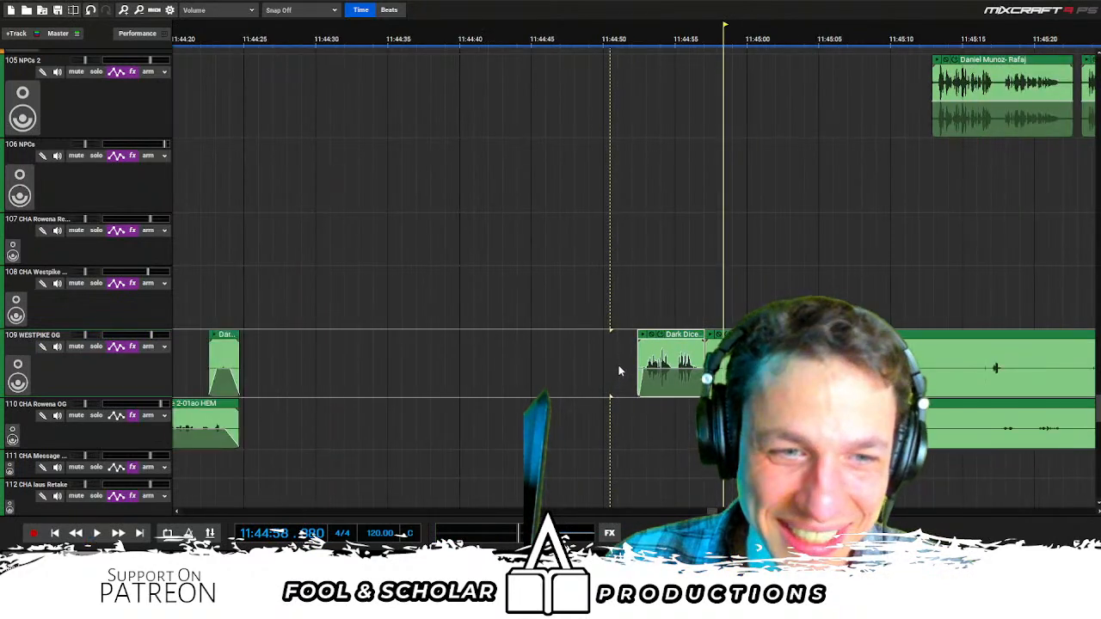
# Move the short Westpike line to about 11:44:44 with a fade-out and trim the following Westpike and Rowena clips to about 11:45:03
pyautogui.hscroll(-1, 619, 371)
pyautogui.moveTo(795, 344); pyautogui.dragTo(744, 423)
pyautogui.click(692, 368)
pyautogui.hscroll(1, 697, 395)
pyautogui.click(692, 396)
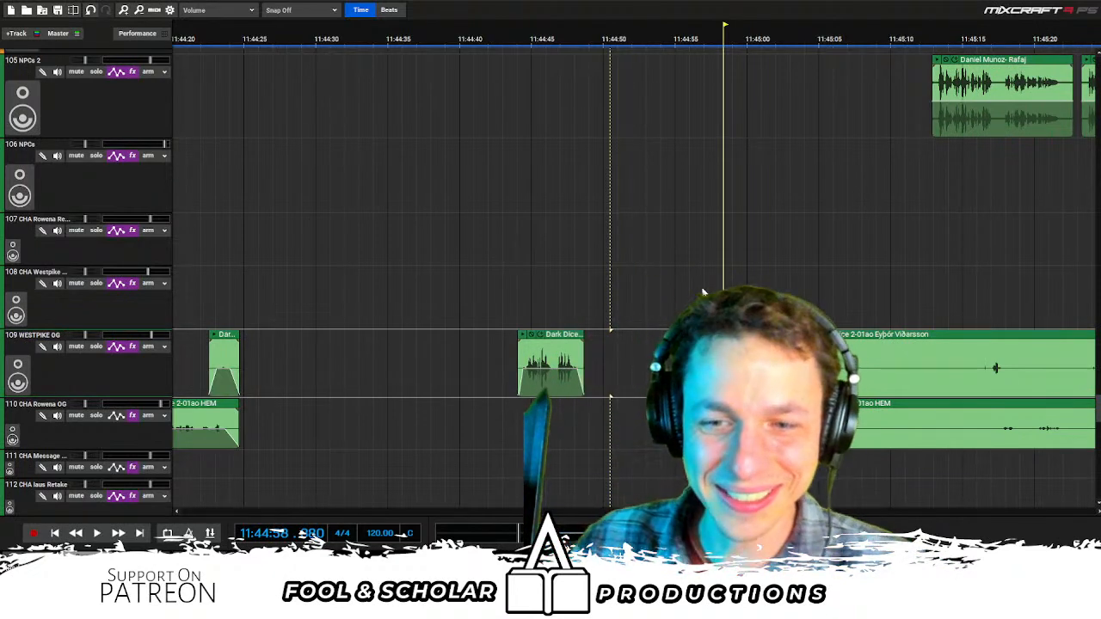
# Move the next two Rafaj recordings together to start at about 11:44:47.5, after Westpike's line, and play them
pyautogui.hscroll(1, 806, 103)
pyautogui.moveTo(799, 212); pyautogui.dragTo(1052, 59)
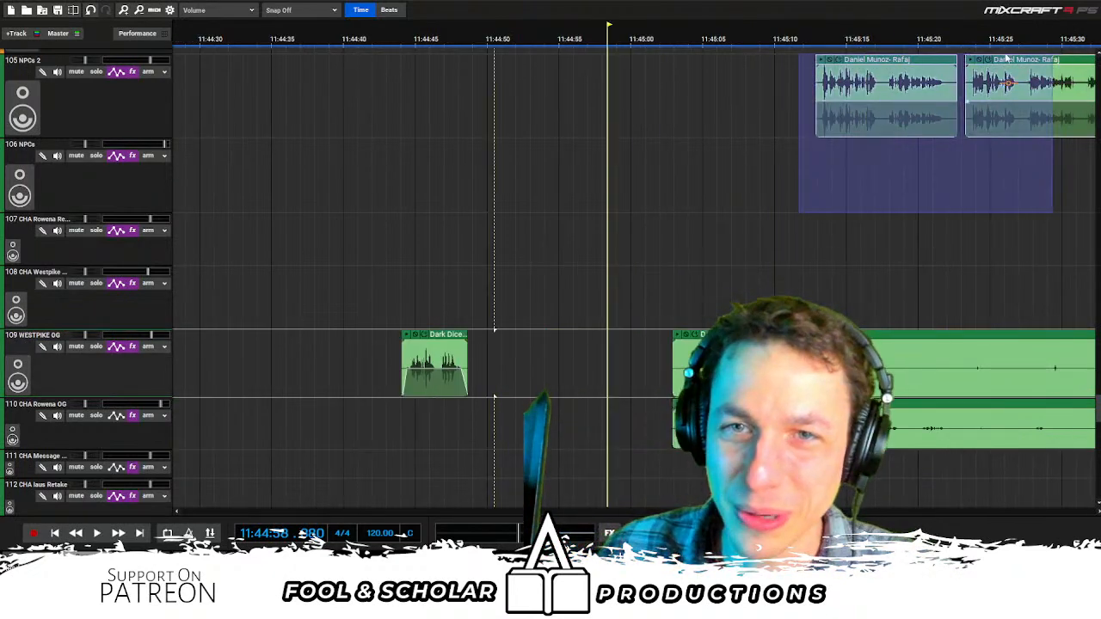
pyautogui.moveTo(889, 59); pyautogui.dragTo(530, 61)
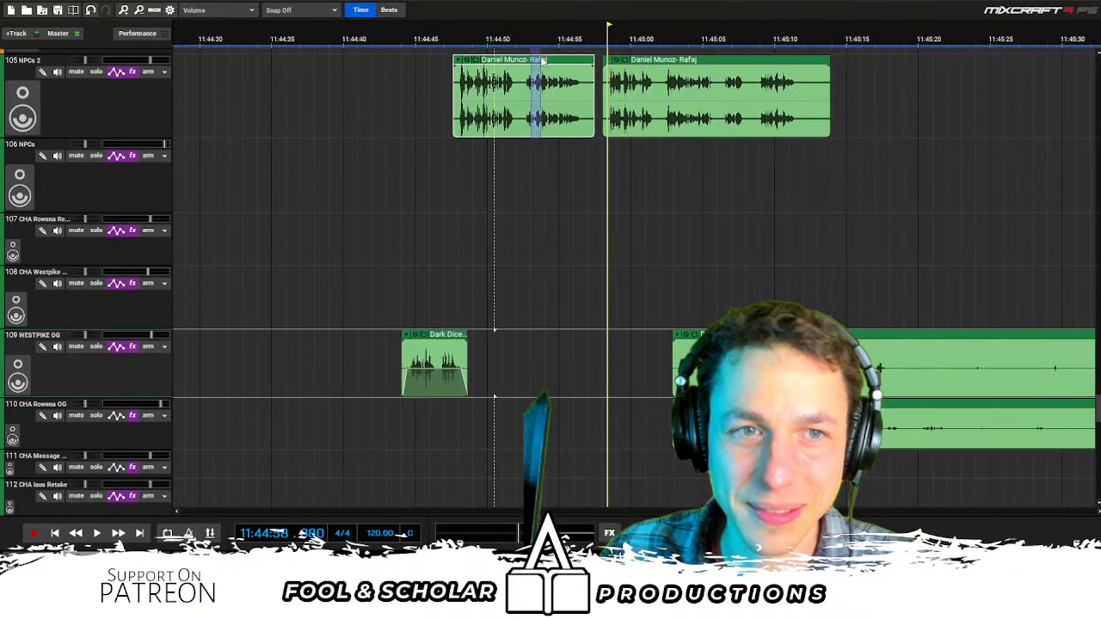
pyautogui.click(465, 147)
pyautogui.press('space')
# Move the long Rafaj recording up against the second one at about 11:45:13, solo the NPCs 2 track and play its start
pyautogui.scroll(-1, 719, 116)
pyautogui.moveTo(973, 60); pyautogui.dragTo(714, 61)
pyautogui.click(96, 72)
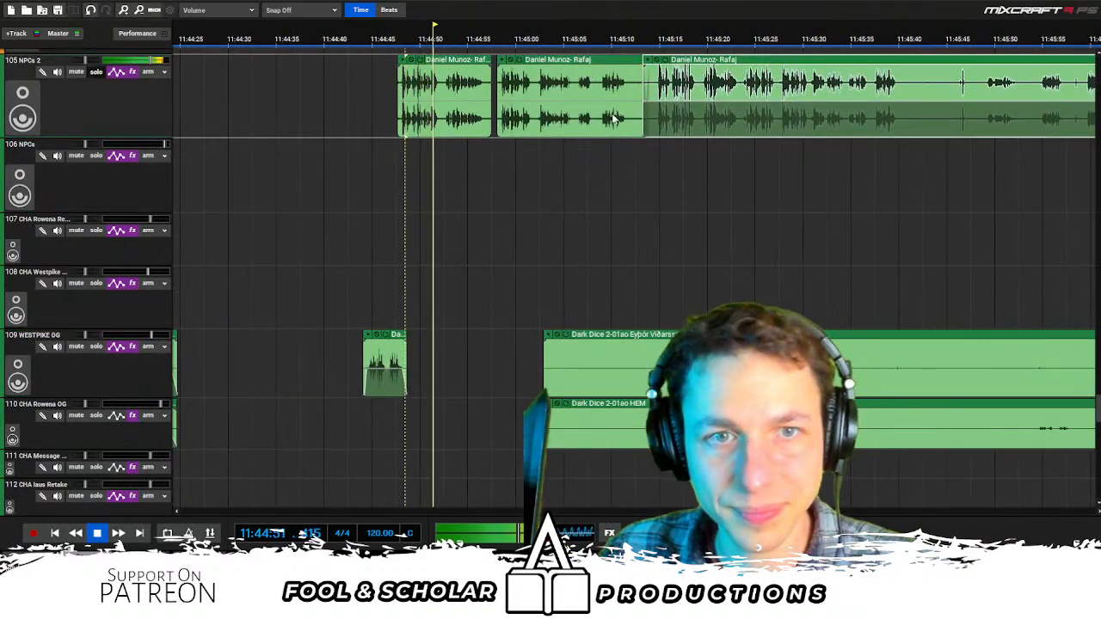
pyautogui.click(658, 145)
# Split the long Rafaj recording at about 11:45:40 and 11:46:11 while listening to its takes
pyautogui.hscroll(1, 753, 119)
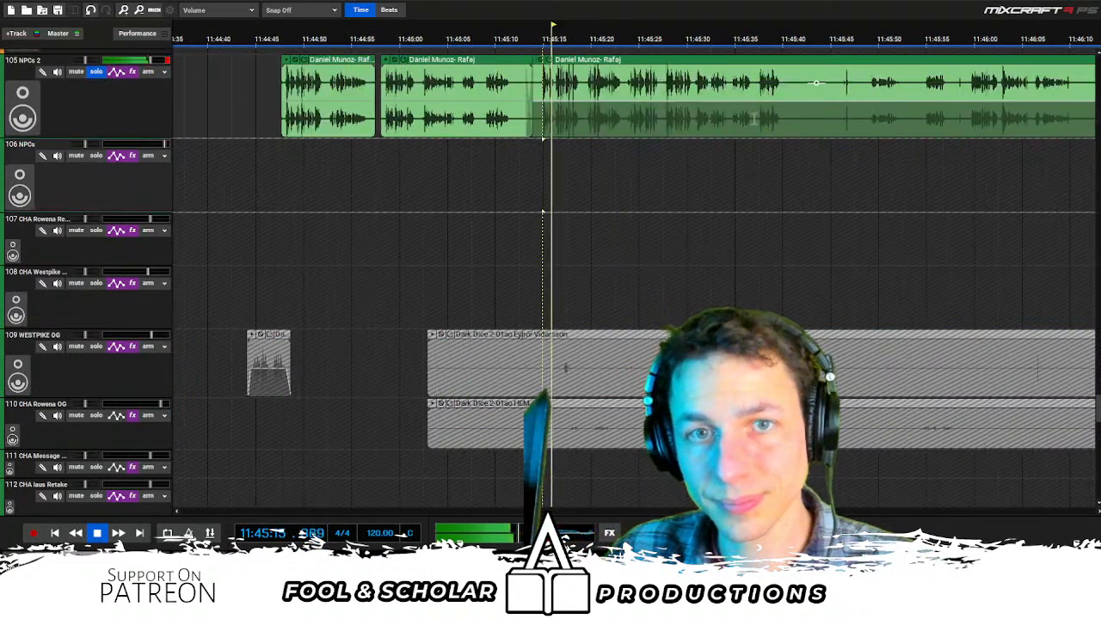
pyautogui.click(966, 147)
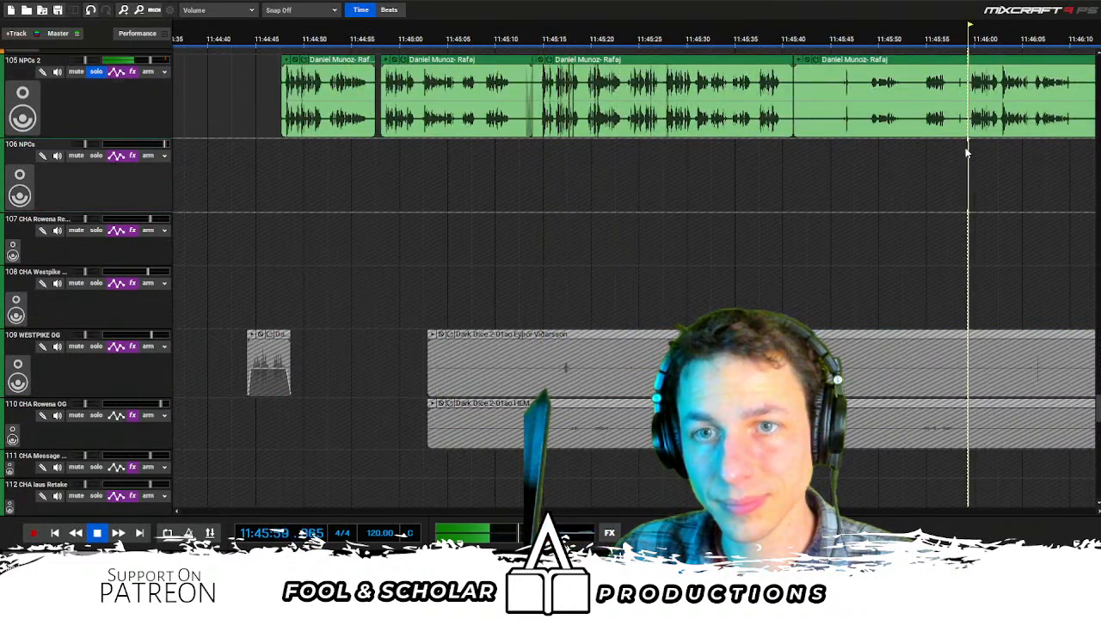
pyautogui.hscroll(1, 966, 147)
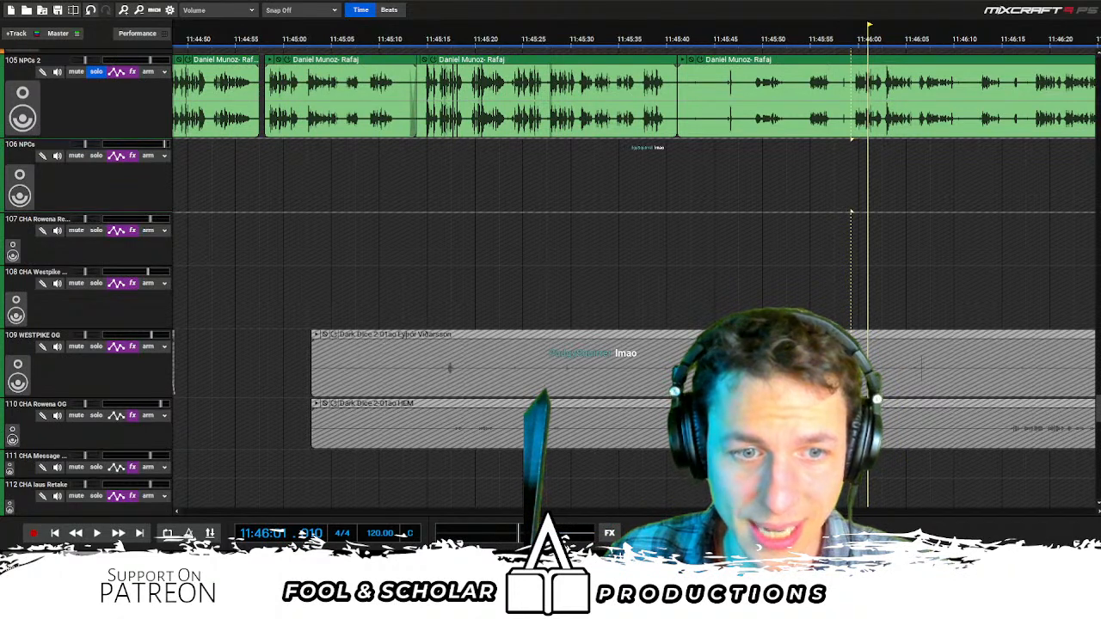
pyautogui.press('space')
pyautogui.click(963, 131)
pyautogui.hotkey('ctrl', 't')
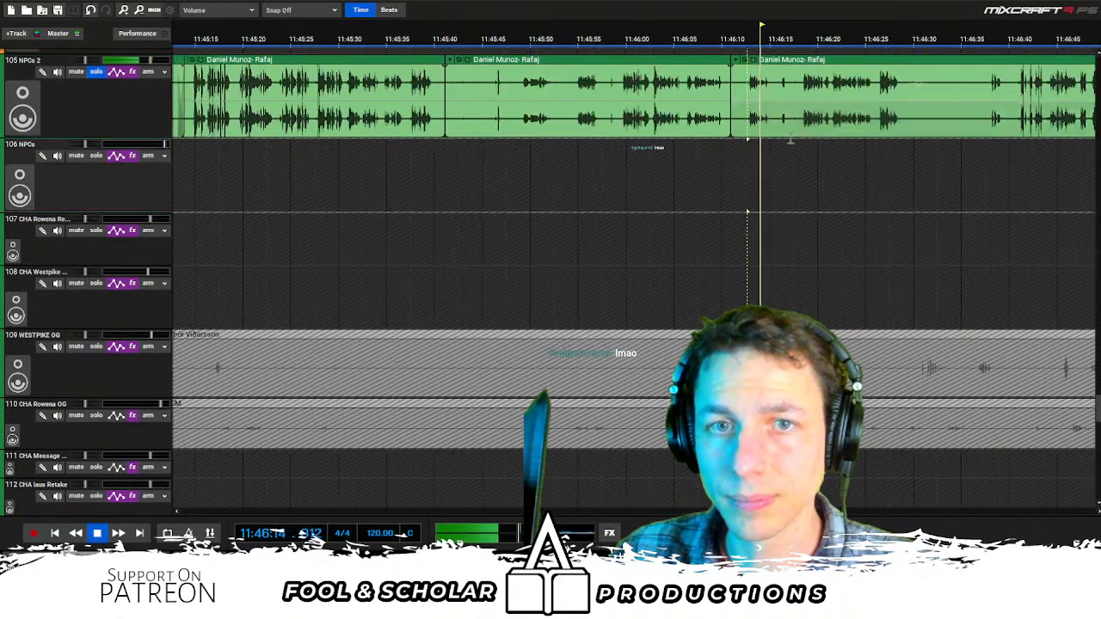
# Trim the start of the last Rafaj part to about 11:46:17 and split it at about 11:46:29
pyautogui.click(745, 131)
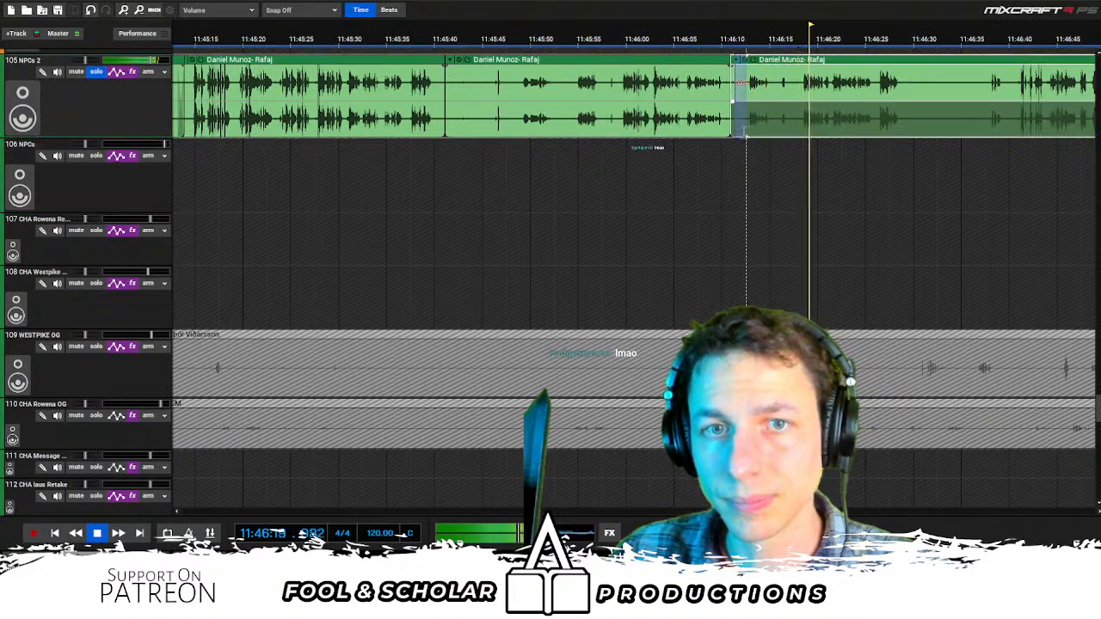
pyautogui.moveTo(732, 131); pyautogui.dragTo(788, 127)
pyautogui.click(905, 121)
pyautogui.hotkey('ctrl', 't')
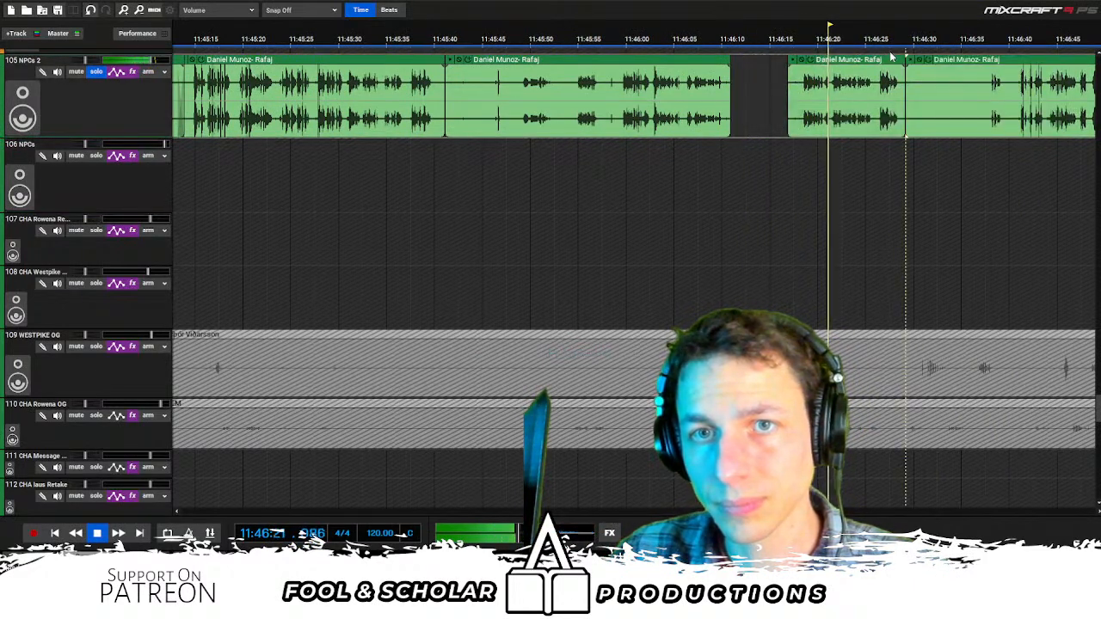
# Move the separated Rafaj line to about 11:46:13 and play the recording that follows it
pyautogui.moveTo(891, 58); pyautogui.dragTo(853, 59)
pyautogui.doubleClick(988, 155)
pyautogui.scroll(-2, 869, 140)
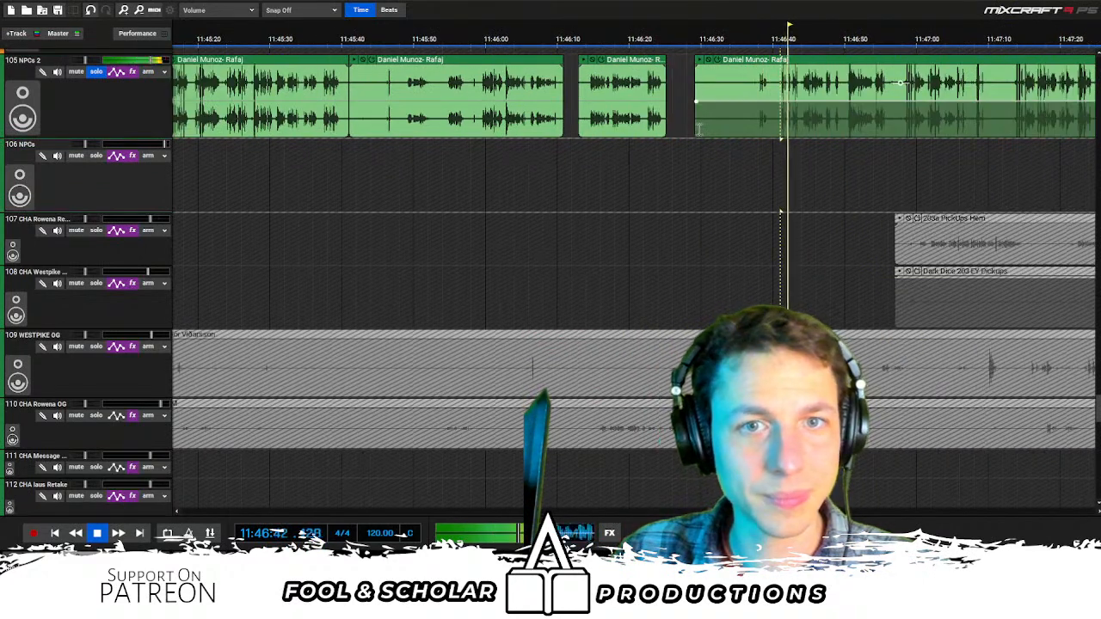
# Trim the start of the last Rafaj recording to about 11:46:40 and play it from about 11:46:50 and 11:47:12
pyautogui.moveTo(699, 129); pyautogui.dragTo(755, 123)
pyautogui.scroll(-1, 941, 83)
pyautogui.hscroll(2, 941, 82)
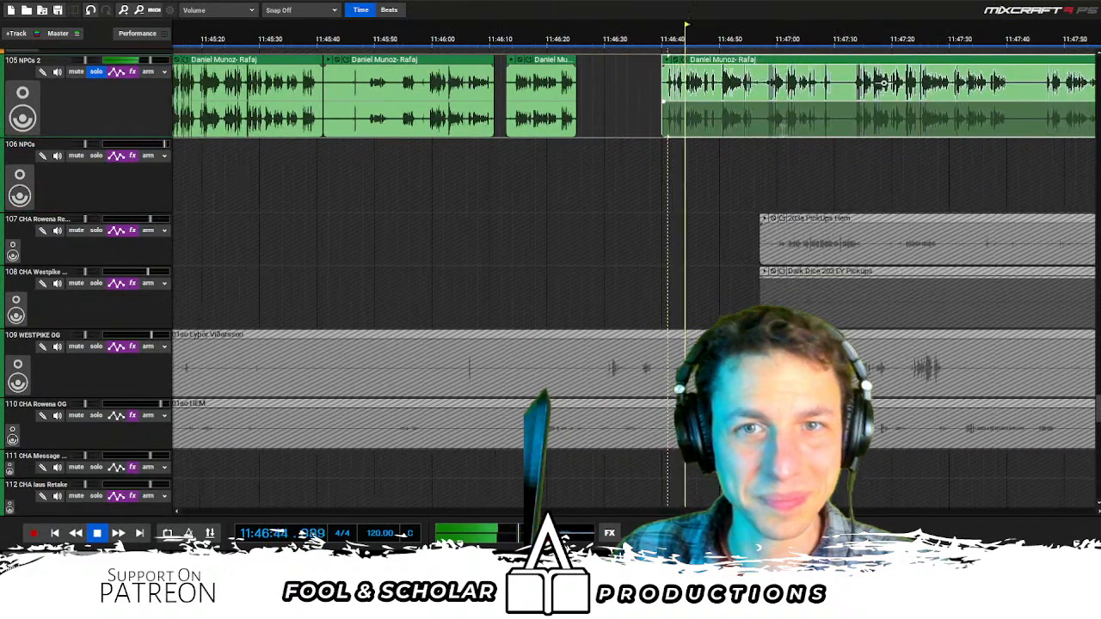
pyautogui.click(605, 150)
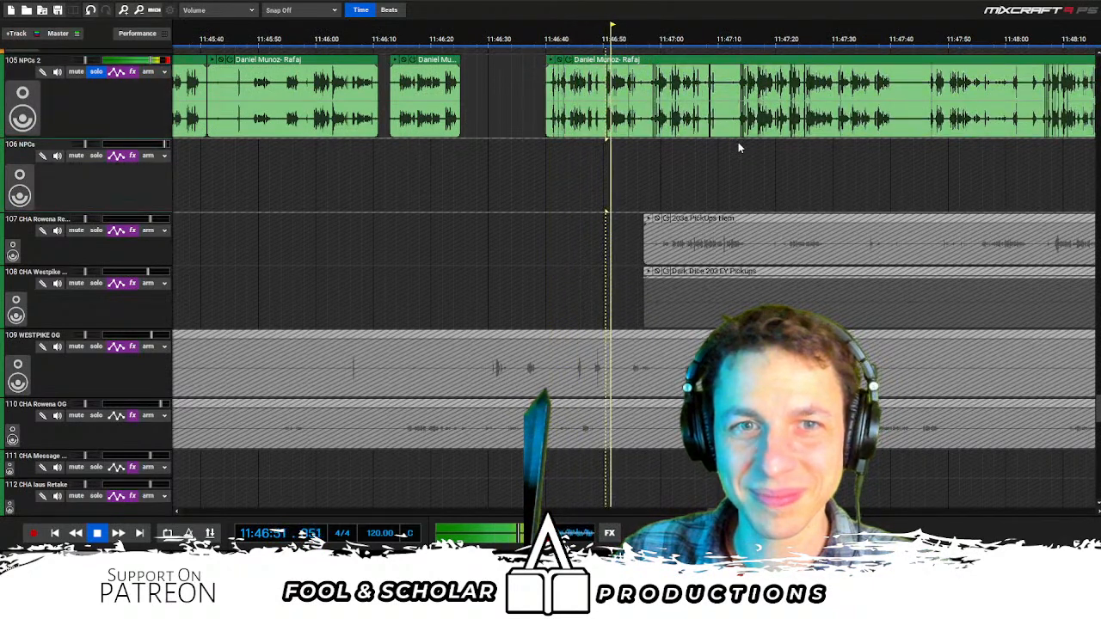
pyautogui.click(738, 142)
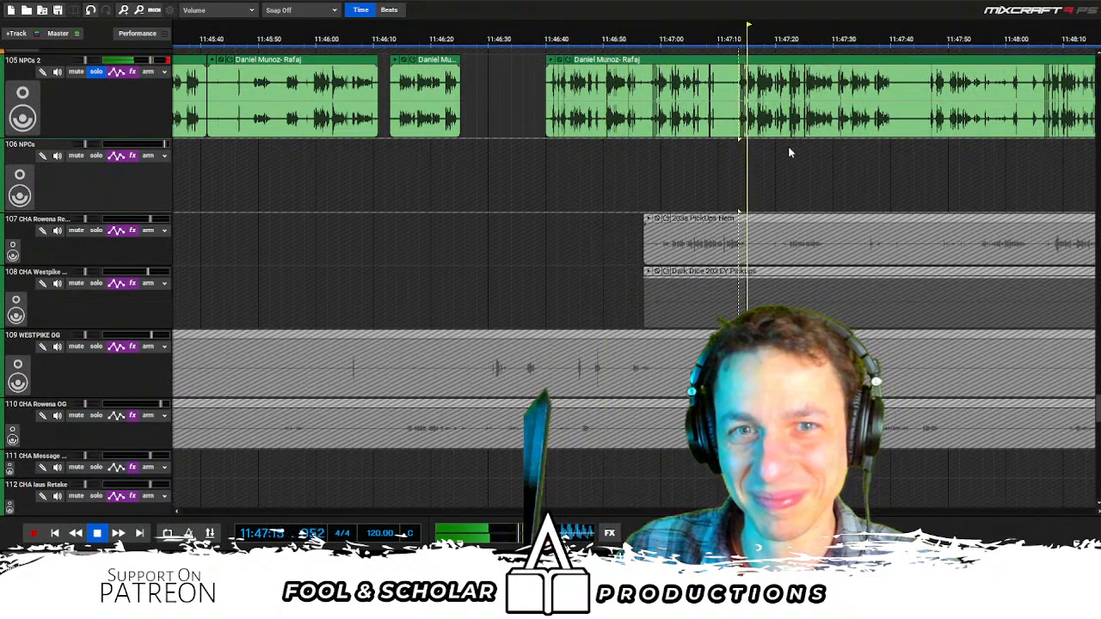
# Trim the start of the last Rafaj recording further to about 11:47:12 and split it at about 11:47:41 while listening
pyautogui.moveTo(547, 129); pyautogui.dragTo(727, 127)
pyautogui.click(707, 151)
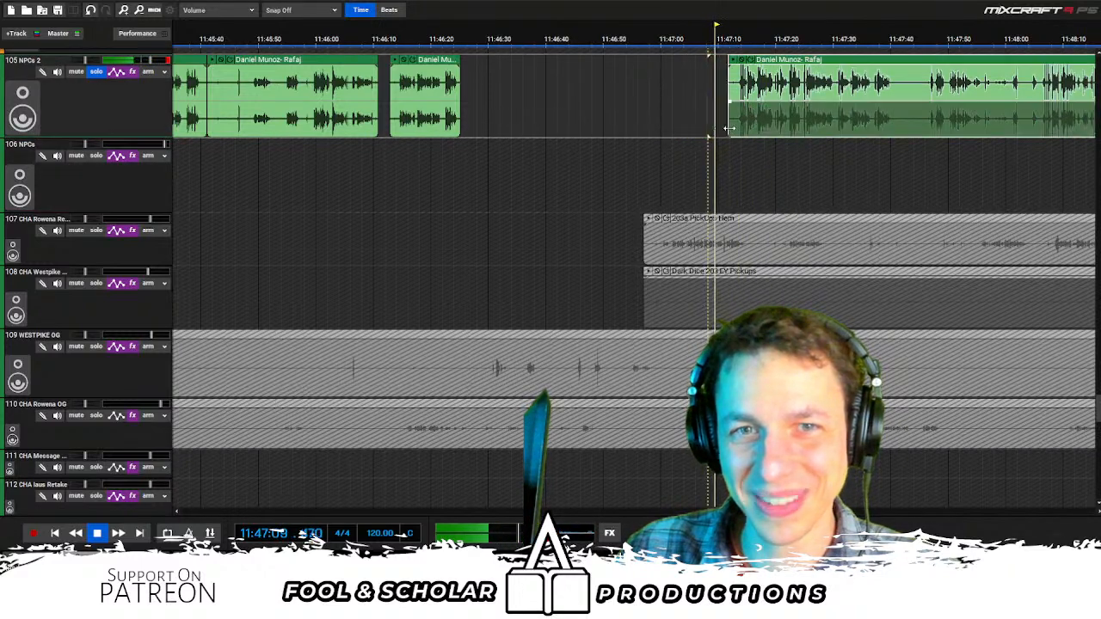
pyautogui.click(877, 148)
pyautogui.press('space')
pyautogui.click(895, 133)
pyautogui.hotkey('ctrl', 't')
pyautogui.click(925, 140)
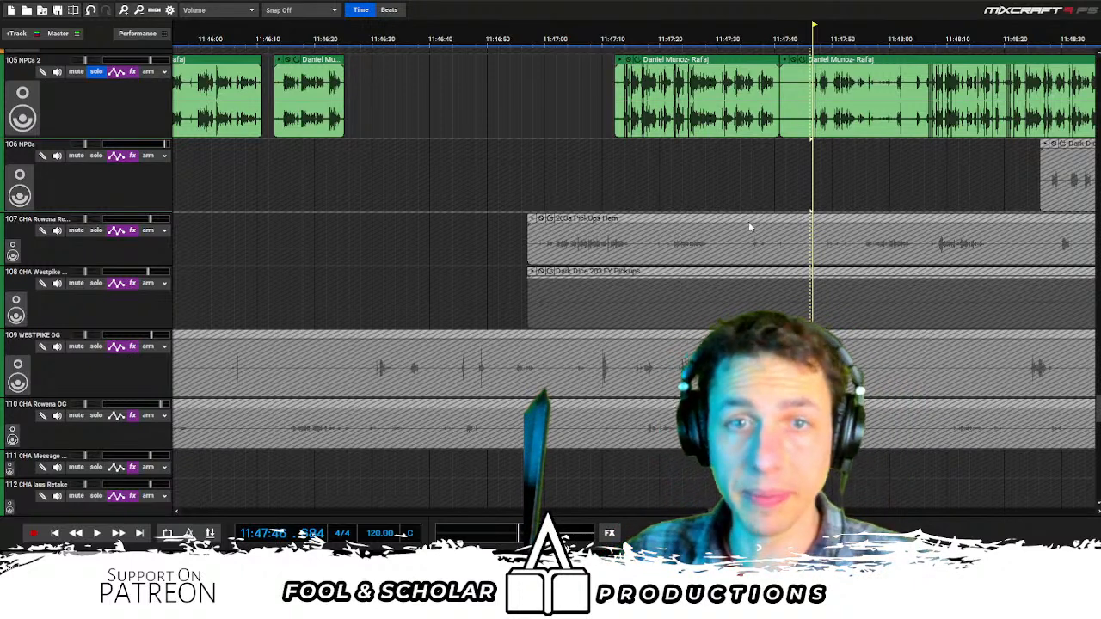
# Trim the start of the Rafaj recording at 11:45:40 to about 11:45:59 and play what remains
pyautogui.hscroll(-3, 725, 197)
pyautogui.hscroll(1, 860, 139)
pyautogui.click(1017, 132)
pyautogui.click(527, 170)
pyautogui.hscroll(-2, 530, 172)
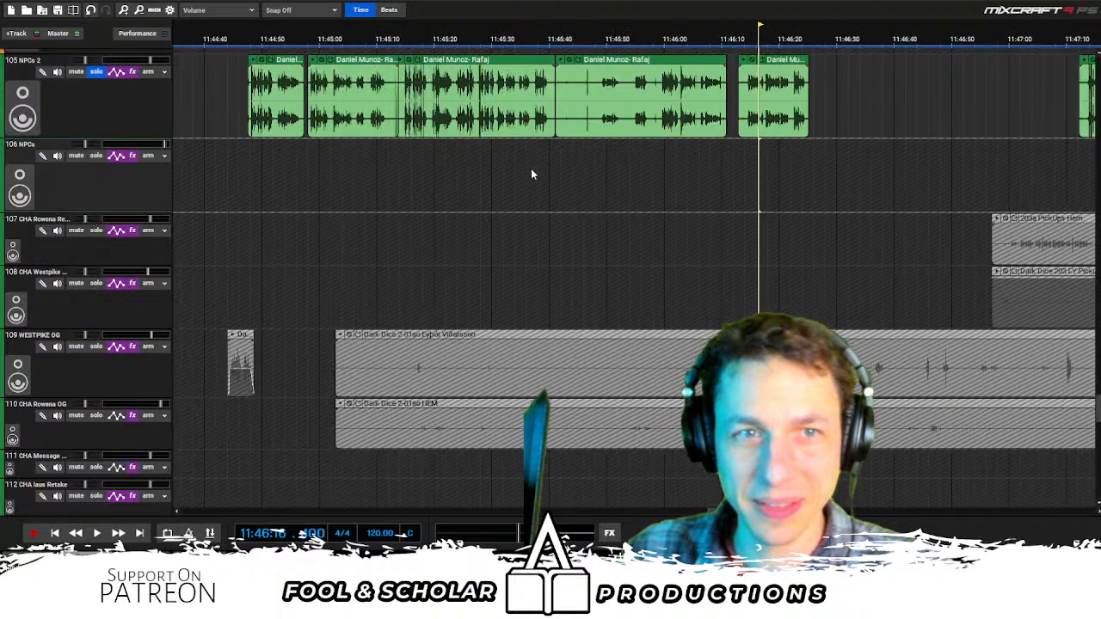
pyautogui.click(599, 128)
pyautogui.moveTo(561, 131); pyautogui.dragTo(802, 62)
pyautogui.click(639, 147)
pyautogui.click(661, 140)
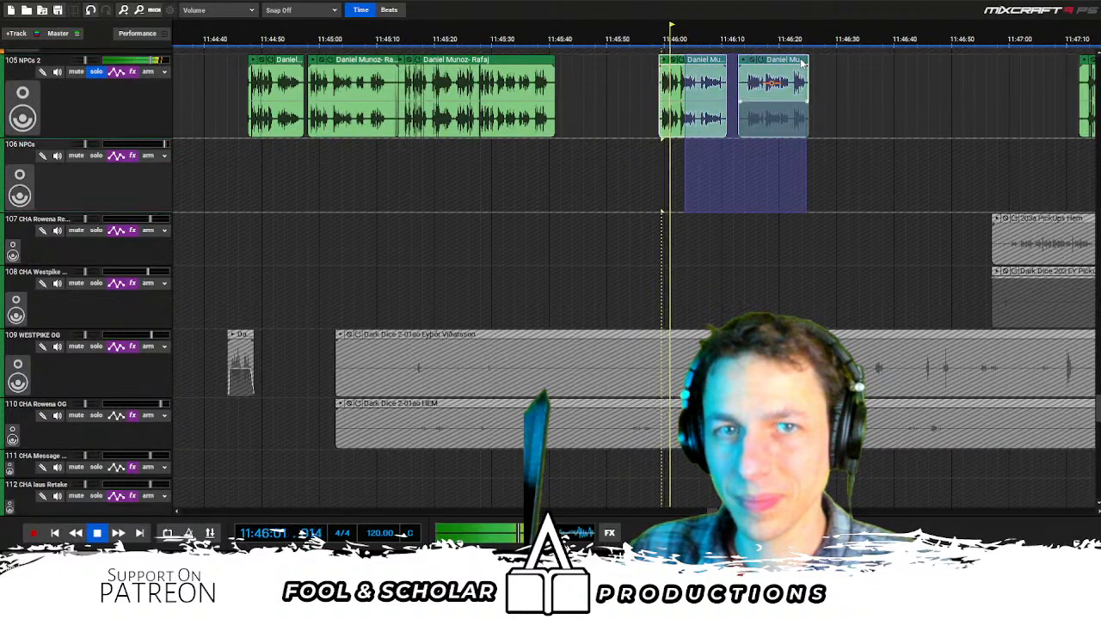
# Add a short fade-in to the Rafaj line at about 11:46:14 and replay the line before it
pyautogui.click(747, 140)
pyautogui.click(747, 140)
pyautogui.scroll(2, 747, 140)
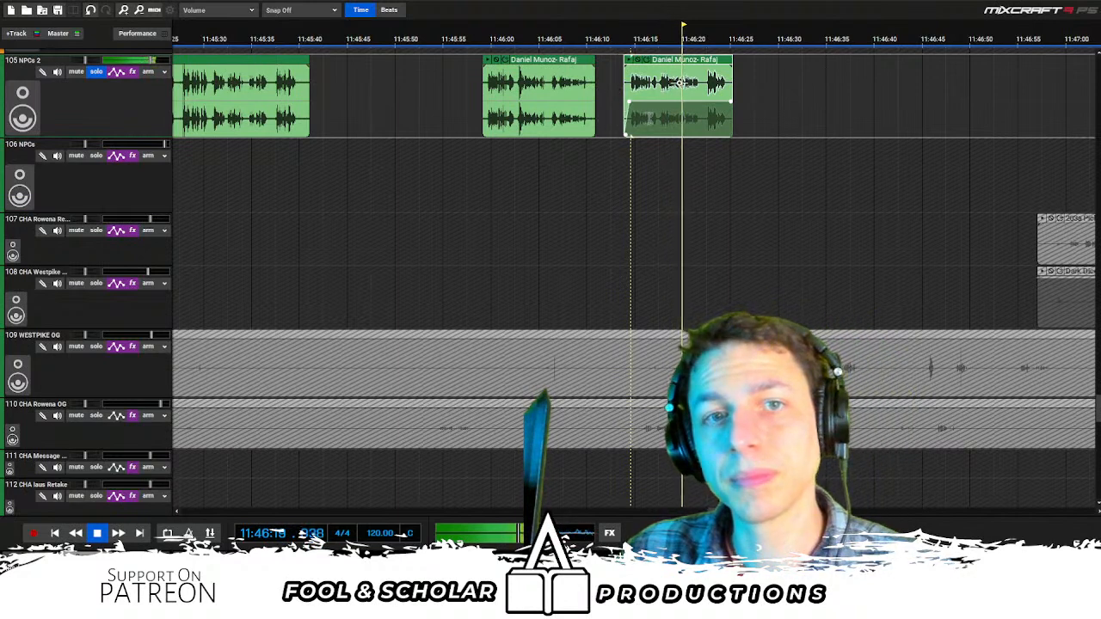
pyautogui.scroll(1, 625, 150)
pyautogui.click(460, 158)
pyautogui.click(448, 150)
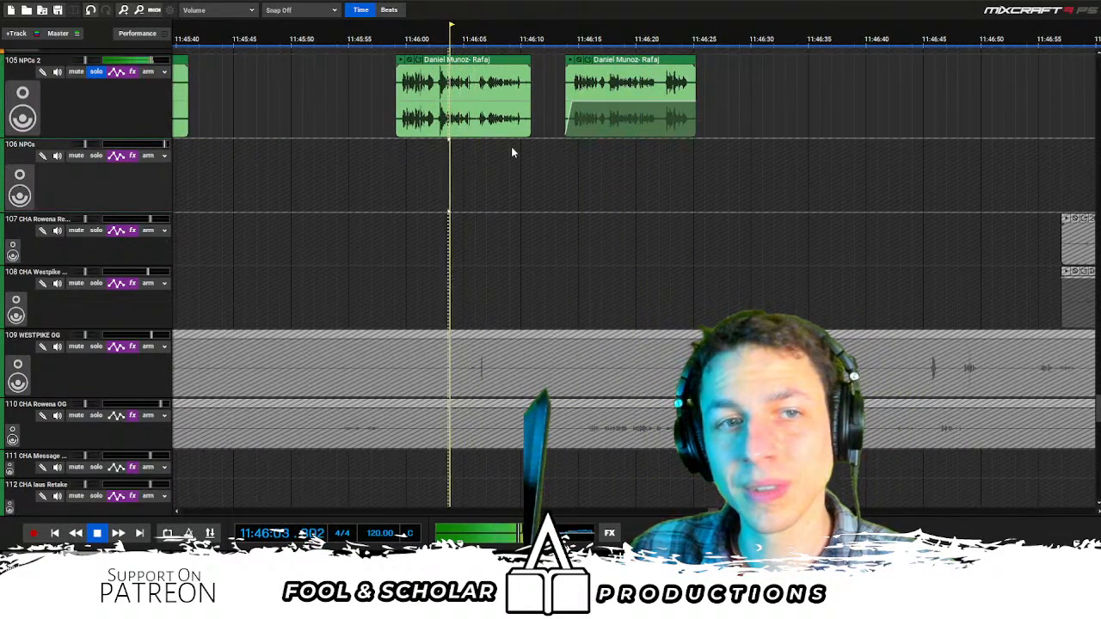
# Replace the first part of the 11:45:59 line, up to about 11:46:03, with the faded-in part split off the next line at about 11:46:18
pyautogui.scroll(2, 503, 153)
pyautogui.click(601, 152)
pyautogui.press('s')
pyautogui.press('Delete')
pyautogui.click(889, 123)
pyautogui.hotkey('ctrl', 't')
pyautogui.moveTo(881, 62); pyautogui.dragTo(595, 63)
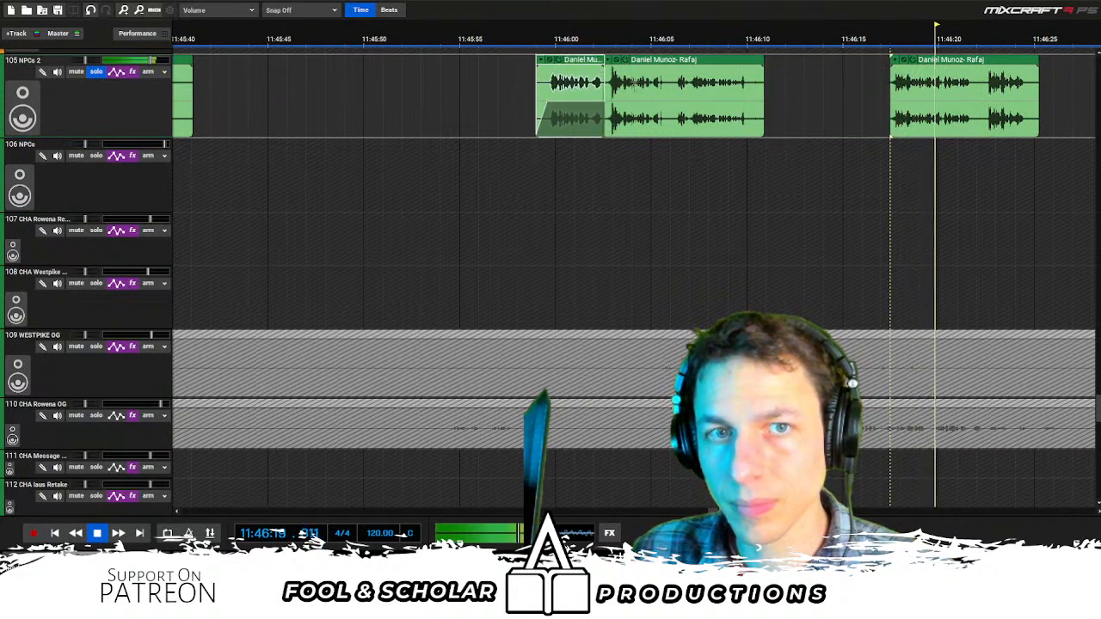
# Split the second Rafaj part at about 11:46:06 and delete its remainder
pyautogui.click(659, 142)
pyautogui.hotkey('ctrl', 't')
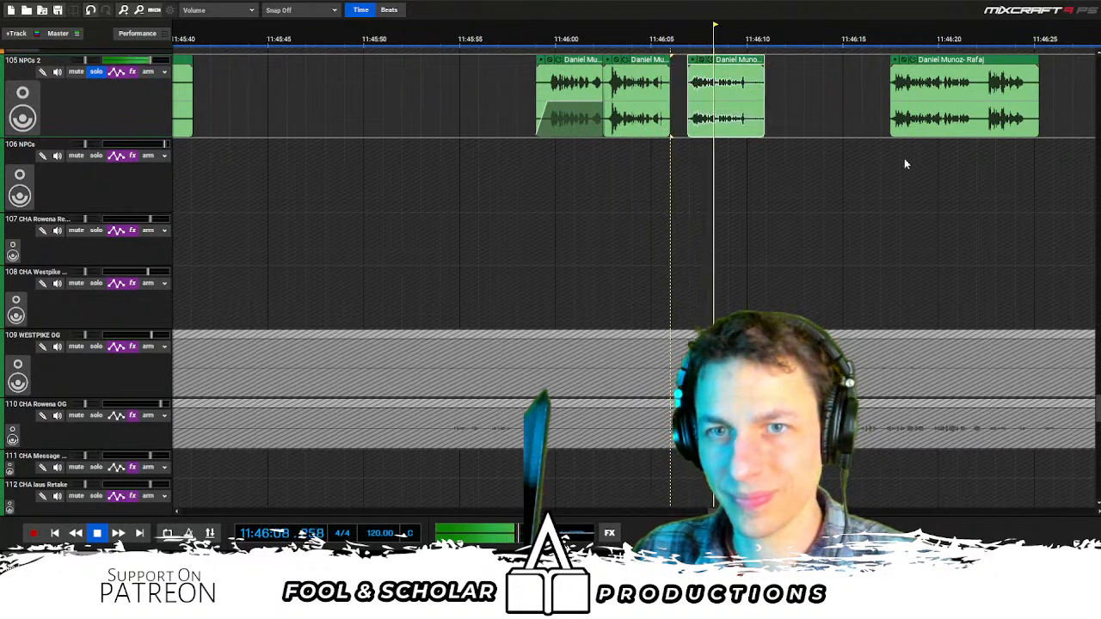
pyautogui.press('Delete')
# Trim the start of the following Rafaj line to about 11:46:20 and move it against the previous part at about 11:46:06
pyautogui.click(933, 159)
pyautogui.moveTo(943, 148); pyautogui.dragTo(875, 103)
pyautogui.press('Delete')
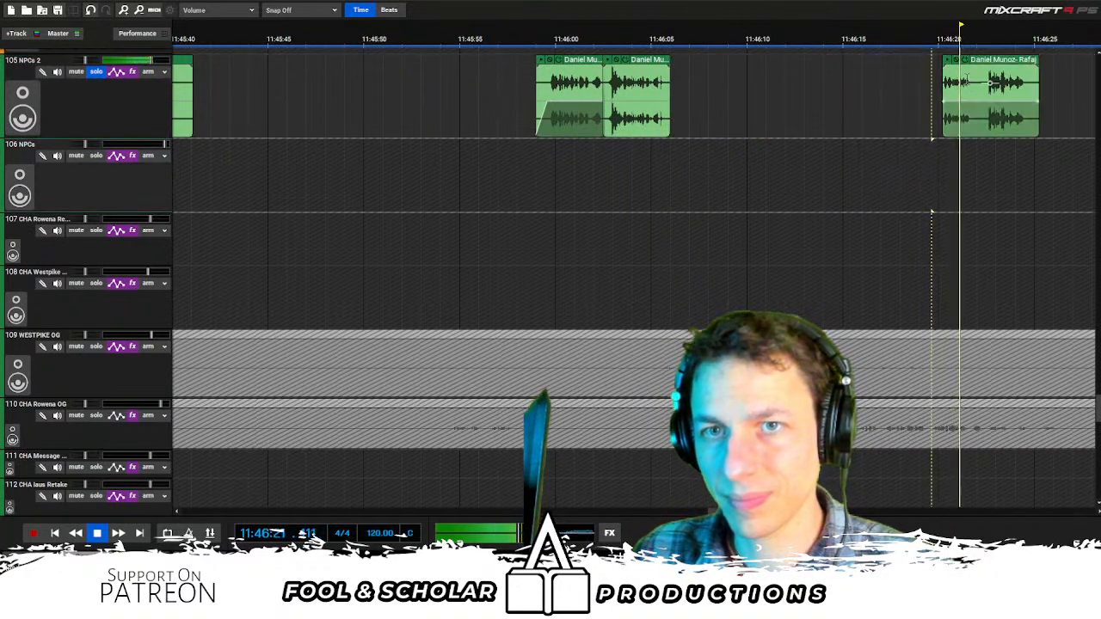
pyautogui.moveTo(976, 71); pyautogui.dragTo(706, 70)
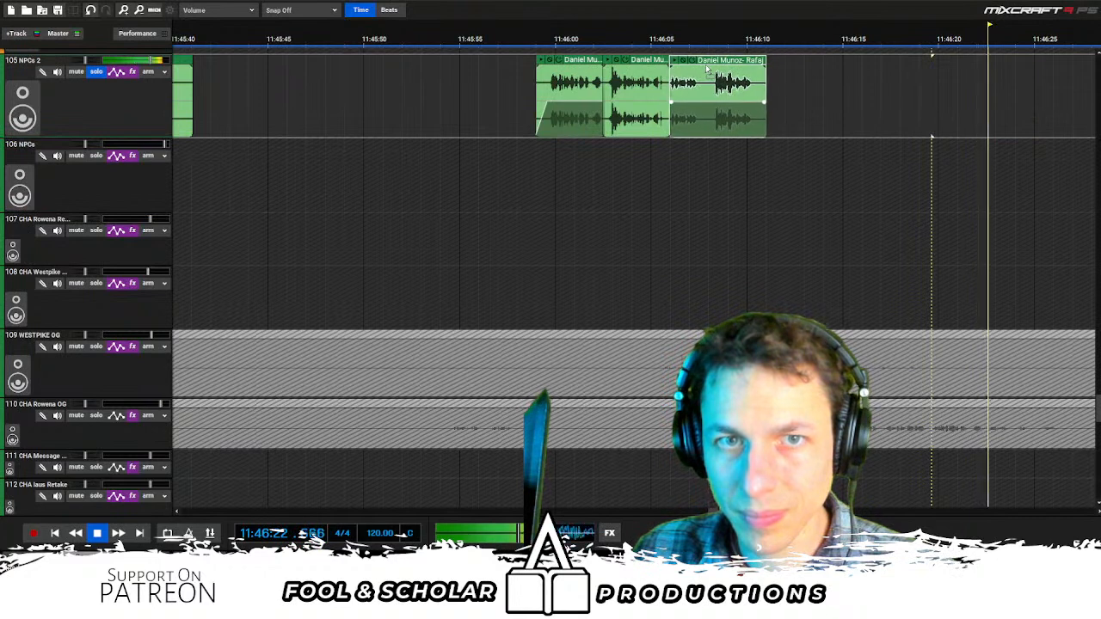
# Play across the new join at about 11:46:06 and add a short fade-out to the last part
pyautogui.click(651, 45)
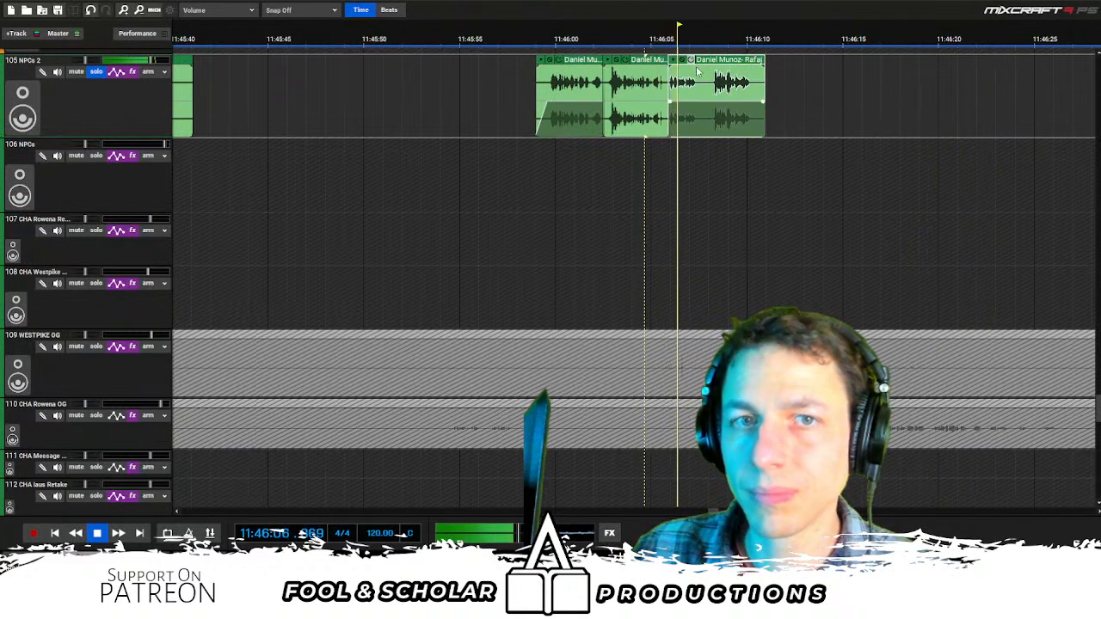
pyautogui.scroll(2, 690, 58)
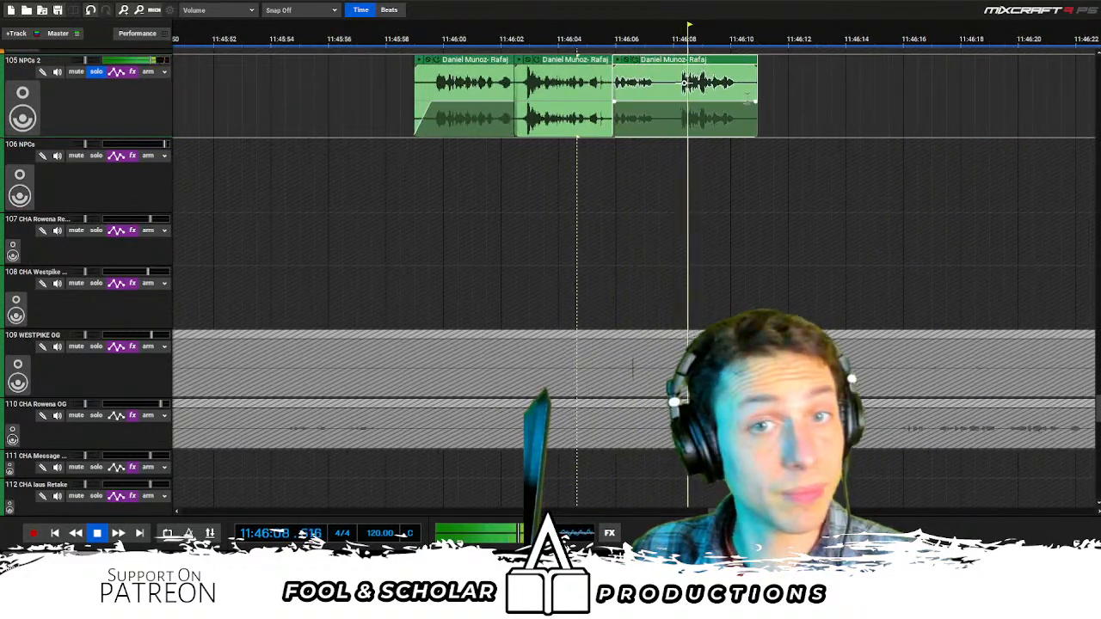
pyautogui.scroll(-2, 737, 181)
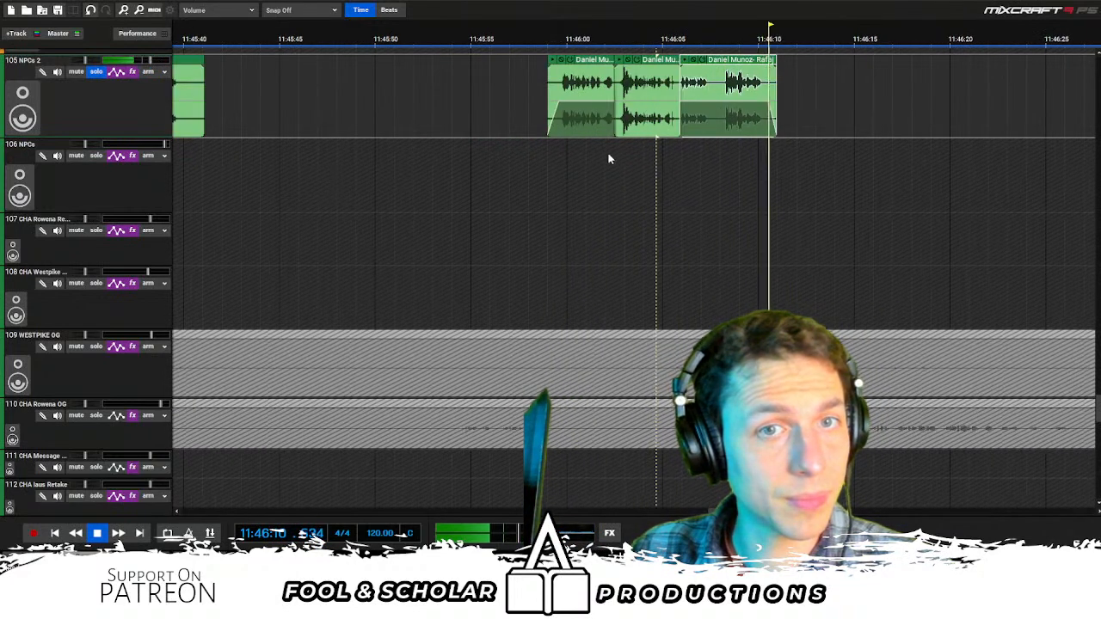
# Move the three joined Rafaj parts together to about 11:45:43, just after the long recording
pyautogui.press('space')
pyautogui.hscroll(-3, 346, 147)
pyautogui.click(361, 156)
pyautogui.press('space')
pyautogui.moveTo(634, 176); pyautogui.dragTo(983, 67)
pyautogui.moveTo(968, 65); pyautogui.dragTo(666, 66)
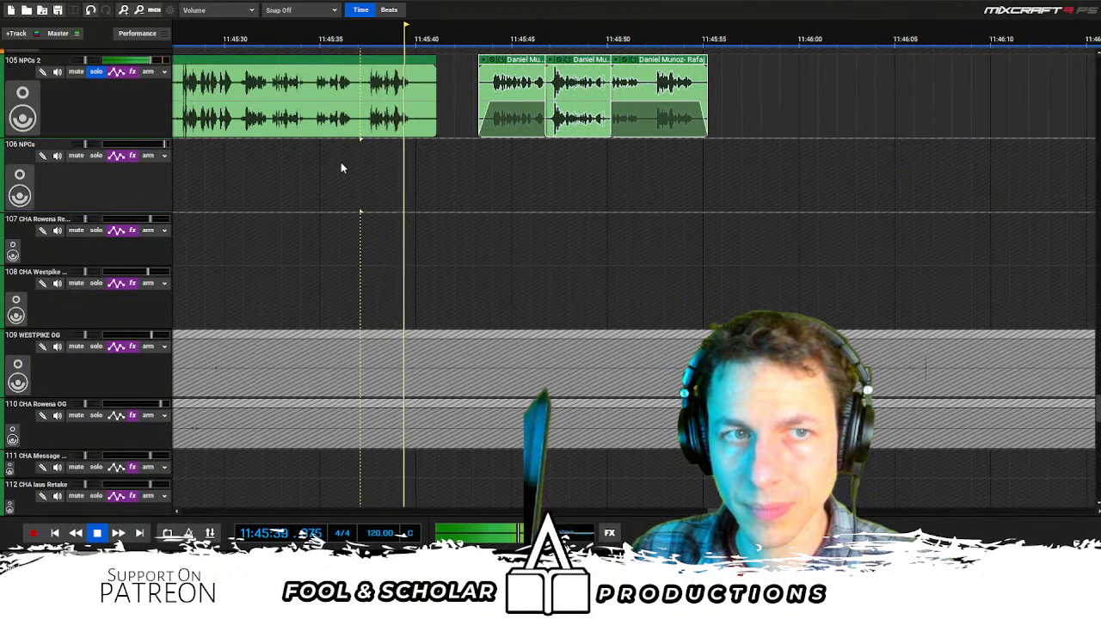
# Replace the end of the third joined part, from about 11:45:52, with the last line split off the long recording at about 11:45:37
pyautogui.click(314, 163)
pyautogui.moveTo(651, 148); pyautogui.dragTo(770, 111)
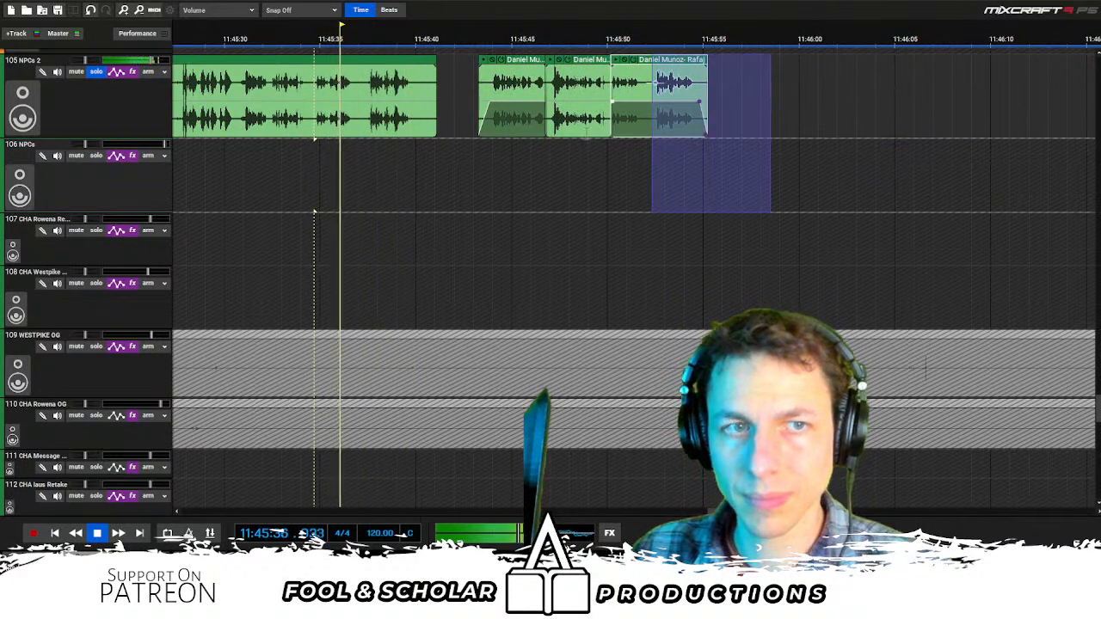
pyautogui.press('Delete')
pyautogui.click(364, 125)
pyautogui.hotkey('ctrl', 't')
pyautogui.moveTo(417, 67); pyautogui.dragTo(703, 67)
# Trim the end of the long Rafaj recording to about 11:45:31 and move the four joined parts to about 11:45:36
pyautogui.click(251, 176)
pyautogui.hscroll(-3, 361, 161)
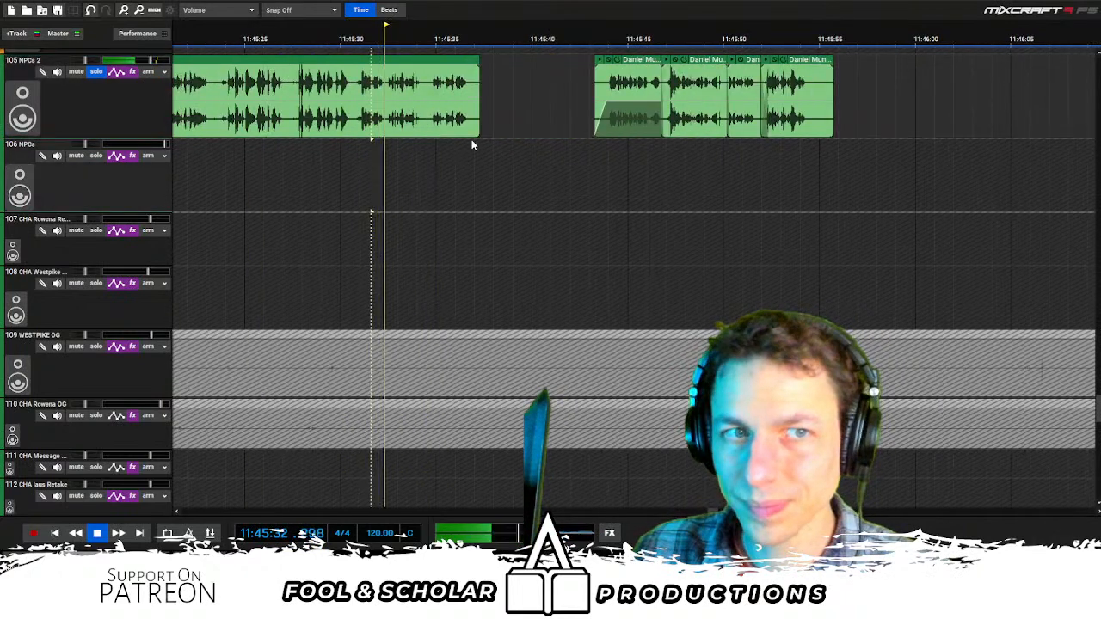
pyautogui.moveTo(475, 126); pyautogui.dragTo(355, 129)
pyautogui.click(296, 157)
pyautogui.moveTo(504, 172); pyautogui.dragTo(487, 67)
pyautogui.hscroll(-3, 537, 141)
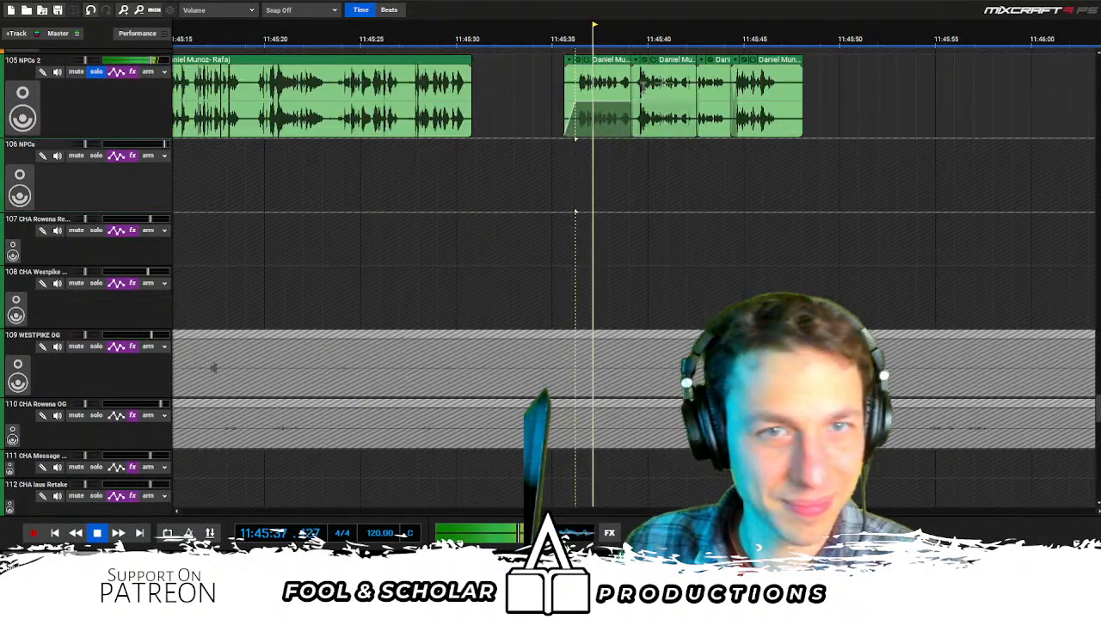
# Play the earlier Rafaj takes and trim the end of the second recording to about 11:45:12
pyautogui.click(416, 153)
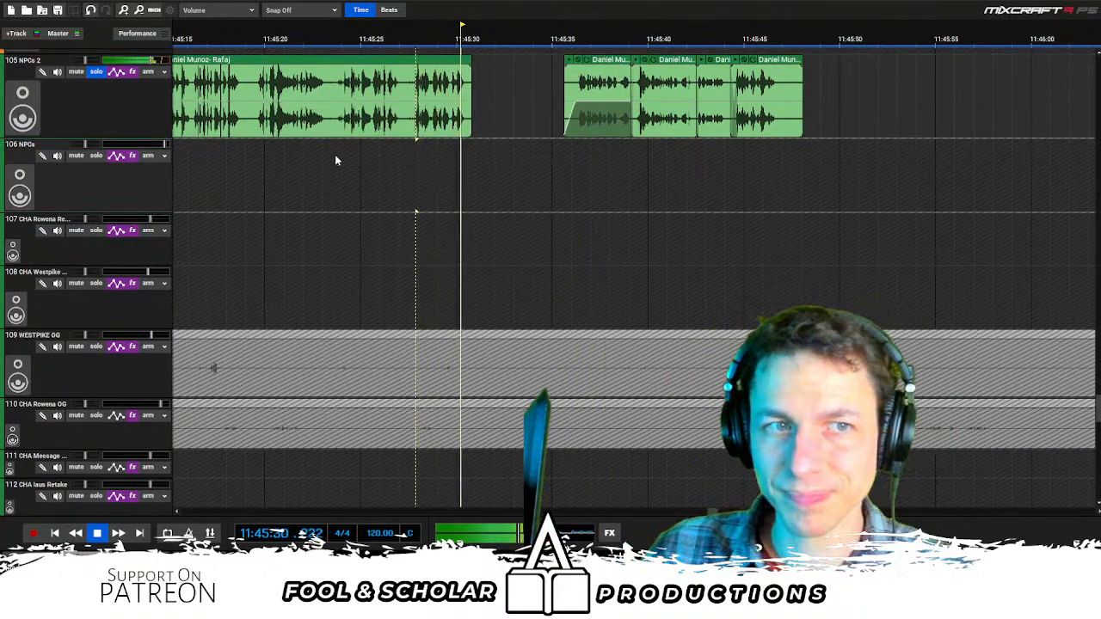
pyautogui.hscroll(-10, 564, 150)
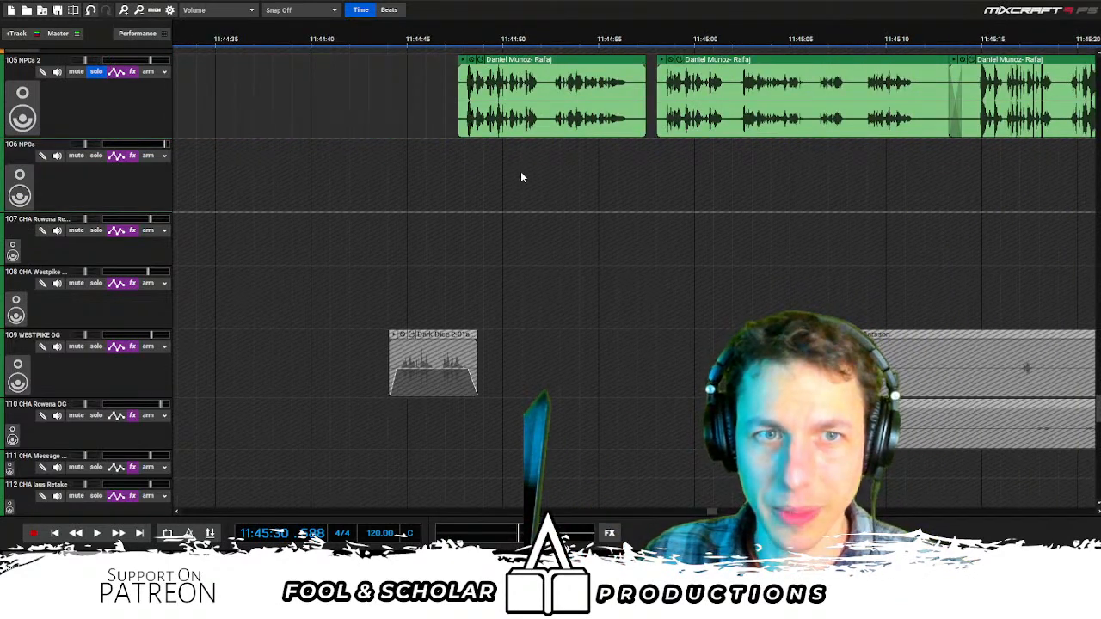
pyautogui.hscroll(1, 563, 144)
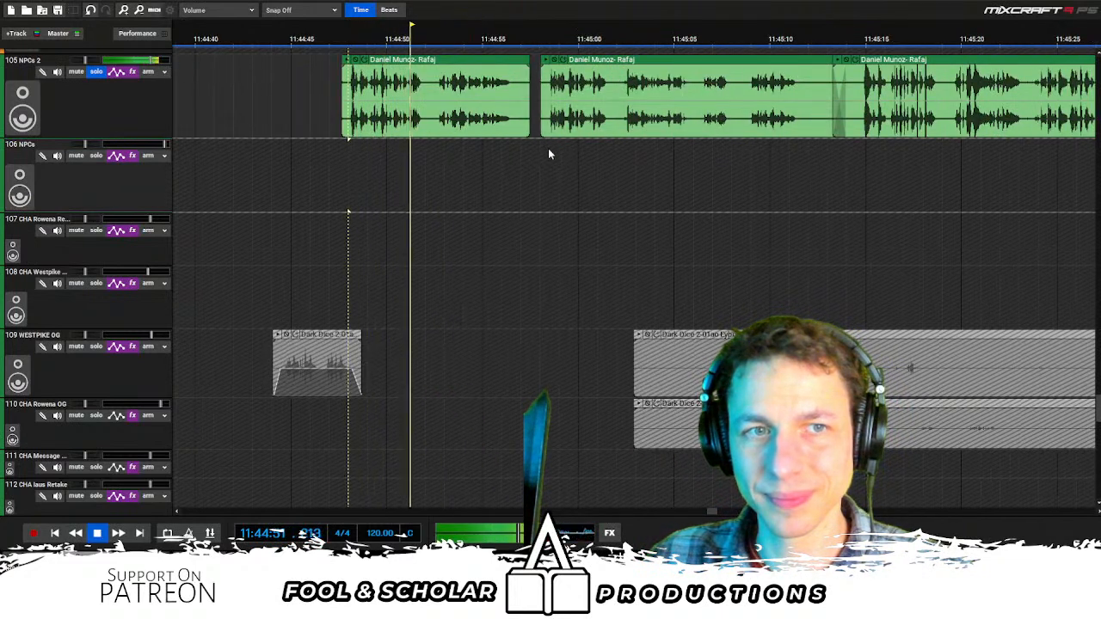
pyautogui.click(548, 148)
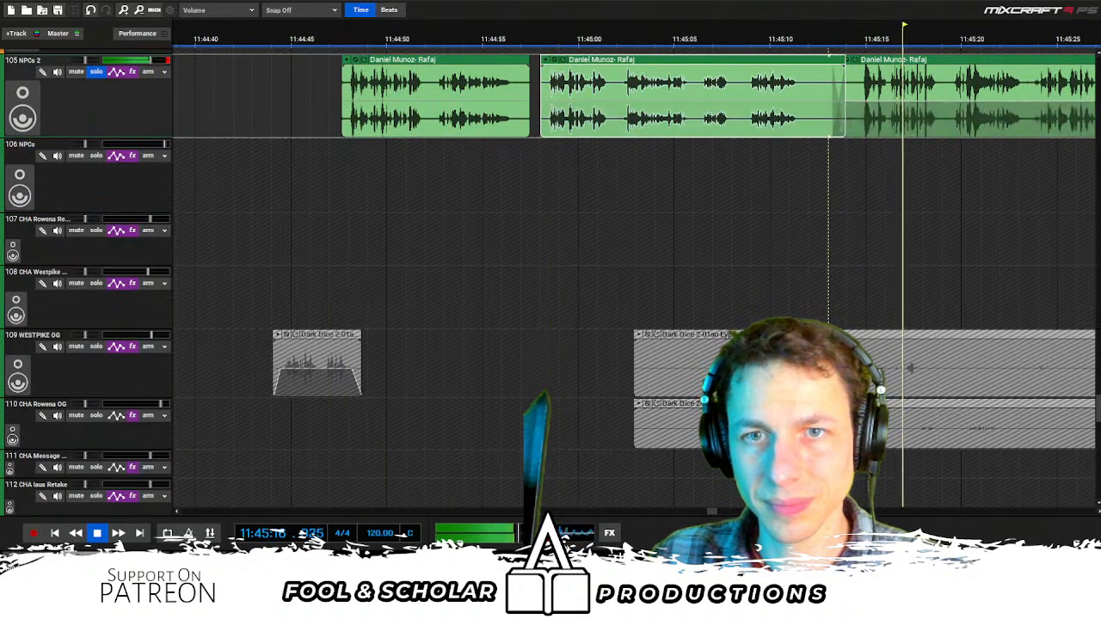
pyautogui.moveTo(843, 127); pyautogui.dragTo(817, 126)
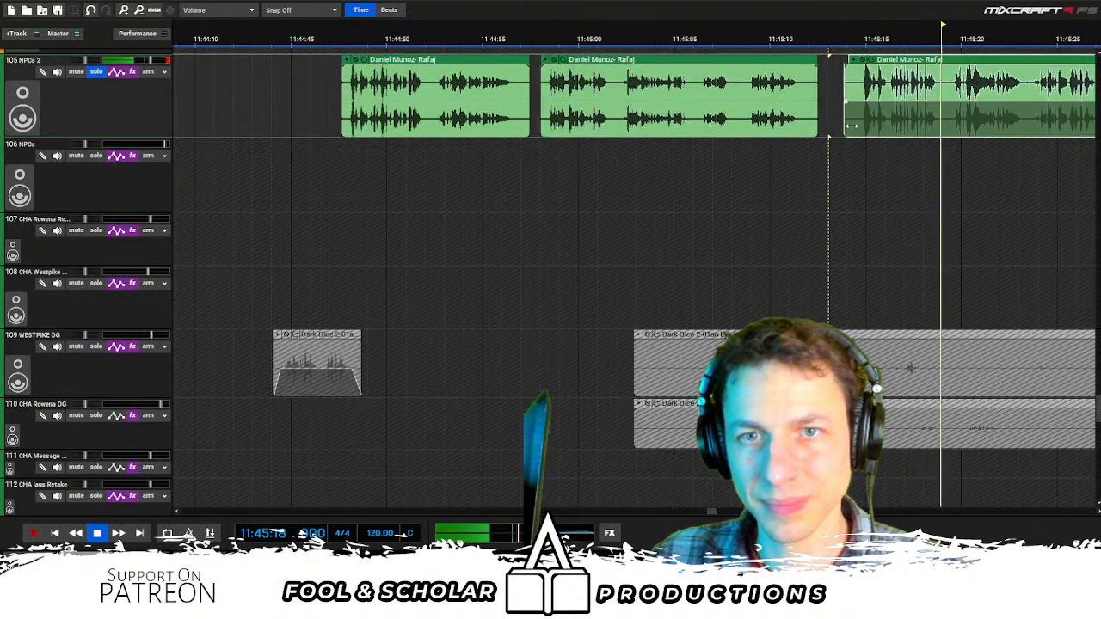
# Trim the start of the first Rafaj recording to about 11:44:52 and play it and the one after it
pyautogui.moveTo(342, 129); pyautogui.dragTo(430, 129)
pyautogui.click(437, 143)
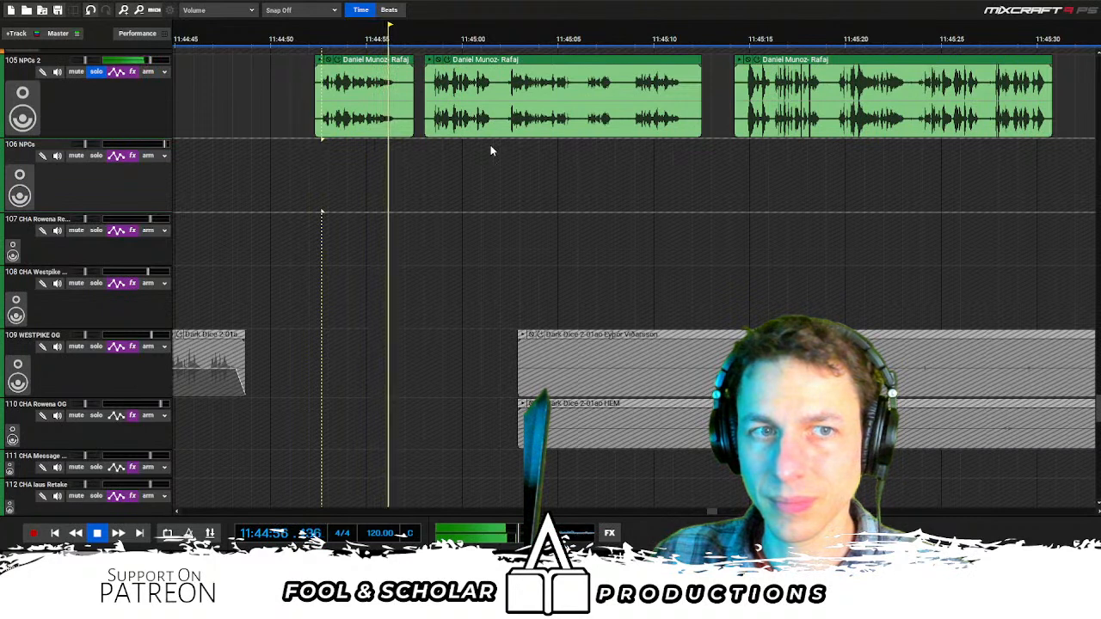
pyautogui.click(433, 151)
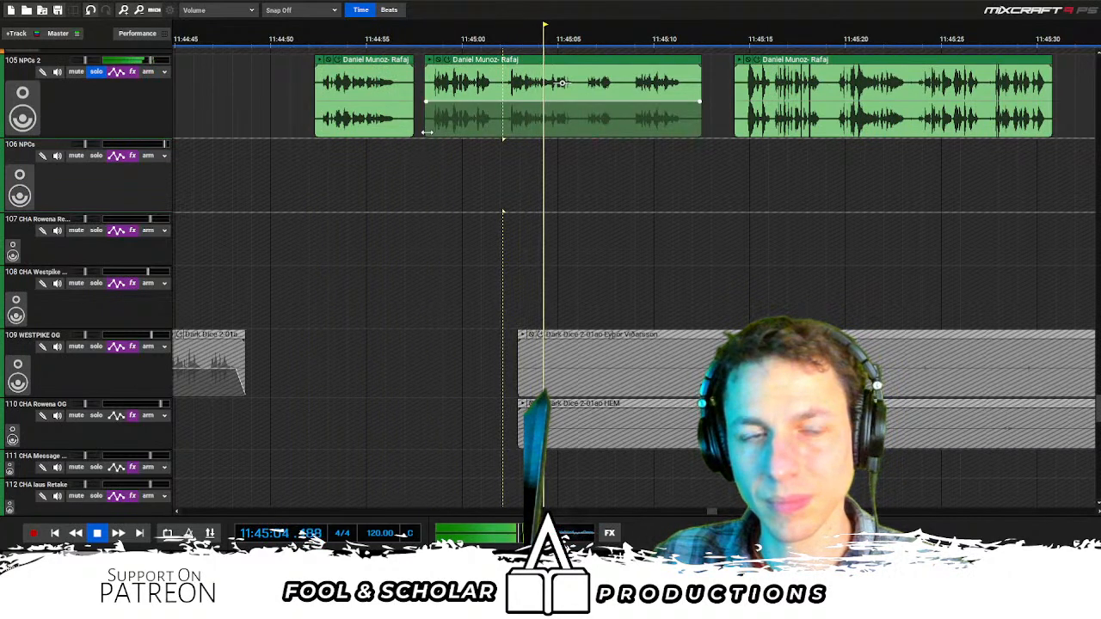
# Trim the second recording's start to about 11:45:02, split it at about 11:45:06 and move the separated line to about 11:45:50
pyautogui.moveTo(427, 132); pyautogui.dragTo(507, 126)
pyautogui.press('space')
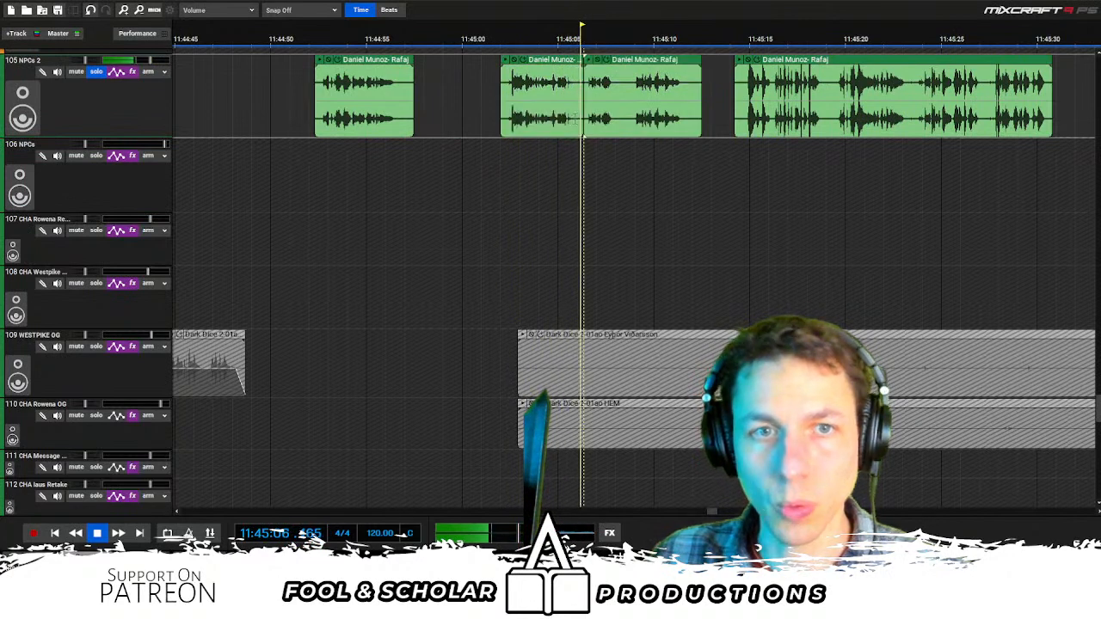
pyautogui.hotkey('ctrl', 't')
pyautogui.scroll(-3, 590, 64)
pyautogui.moveTo(518, 69); pyautogui.dragTo(1066, 73)
pyautogui.press('space')
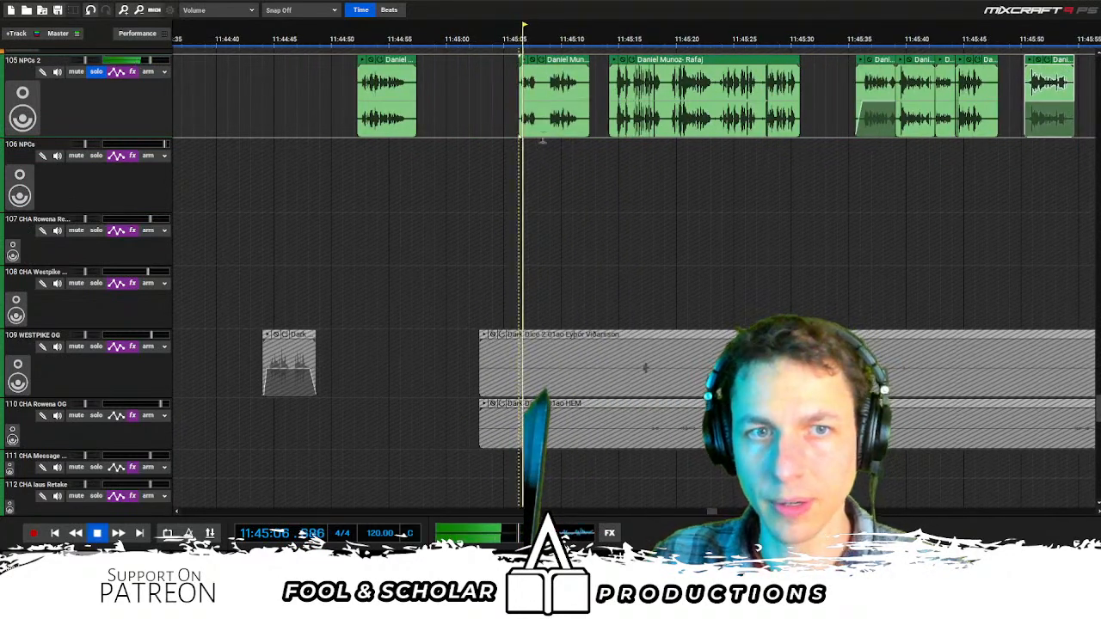
# Delete the remaining Rafaj recording at 11:45:06 and move the first one into its place at about 11:45:08
pyautogui.click(546, 143)
pyautogui.click(559, 96)
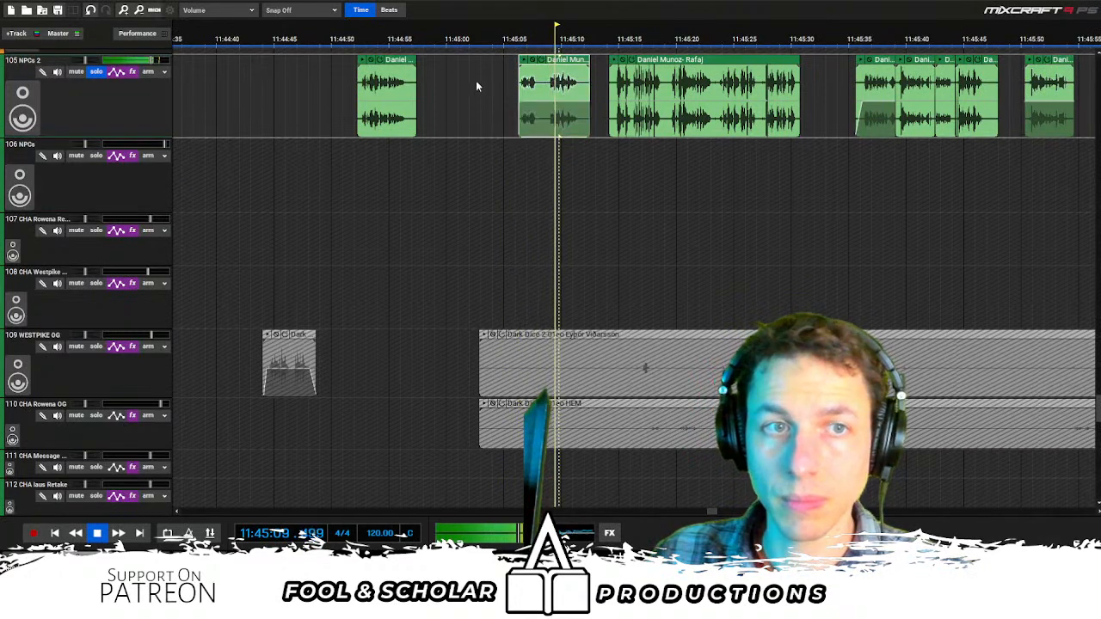
pyautogui.click(407, 67)
pyautogui.moveTo(406, 67); pyautogui.dragTo(588, 67)
# Add a short fade-in to the Rafaj recording at about 11:45:14 and split it at about 11:45:19 while listening
pyautogui.click(609, 152)
pyautogui.scroll(2, 615, 148)
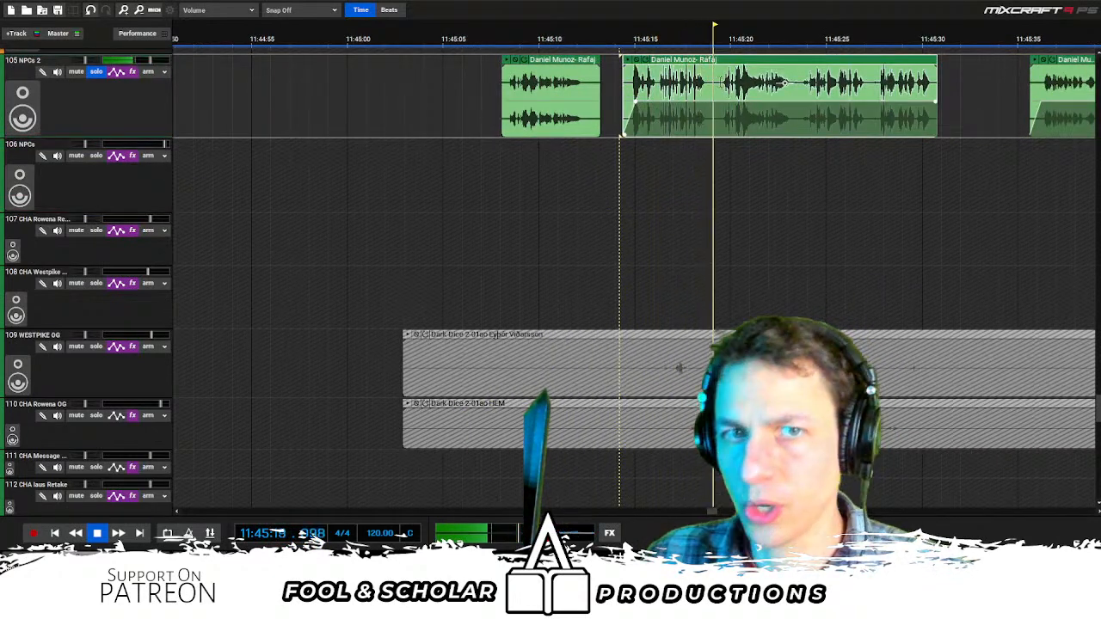
pyautogui.click(717, 84)
pyautogui.hotkey('ctrl', 't')
pyautogui.hscroll(1, 708, 117)
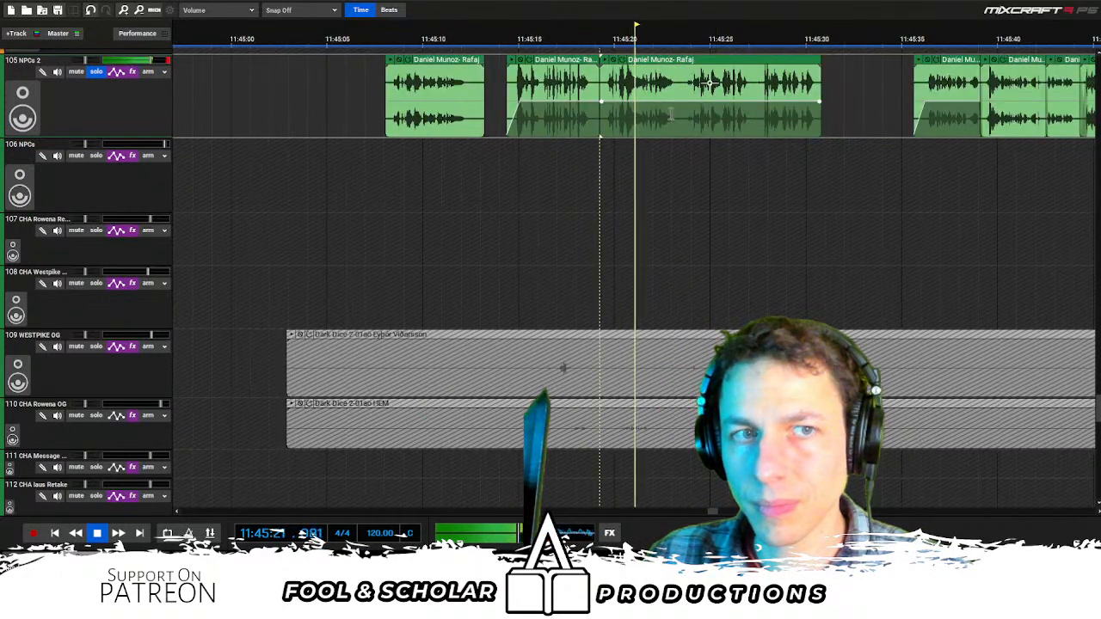
# Compare the takes at about 11:45:08 and 11:45:21 by playing them, and delete the one at 11:45:08
pyautogui.click(390, 152)
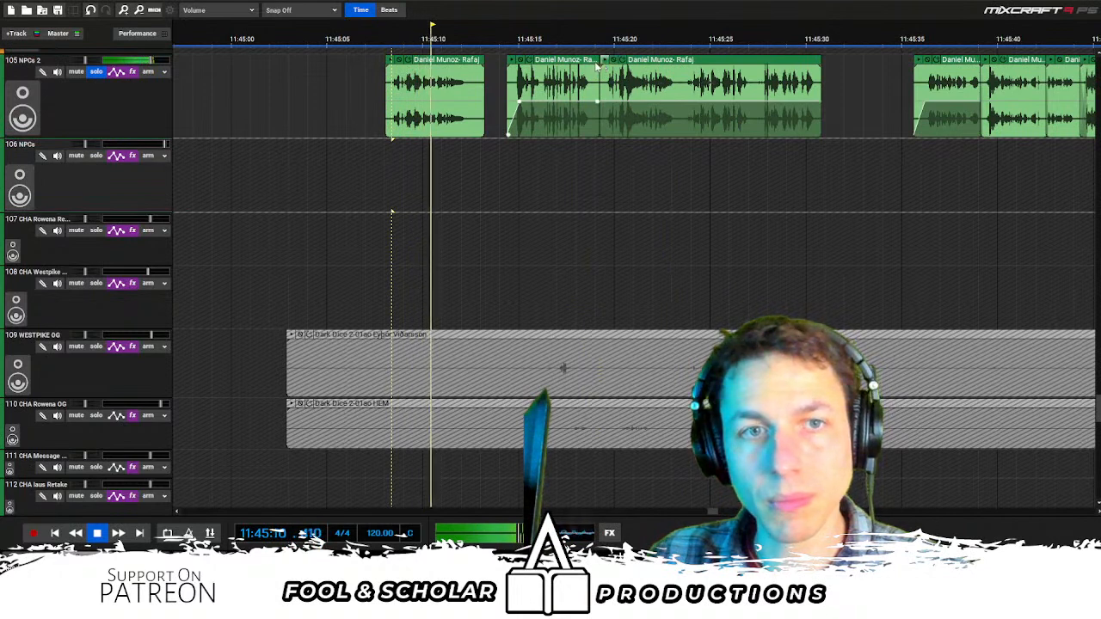
pyautogui.click(646, 160)
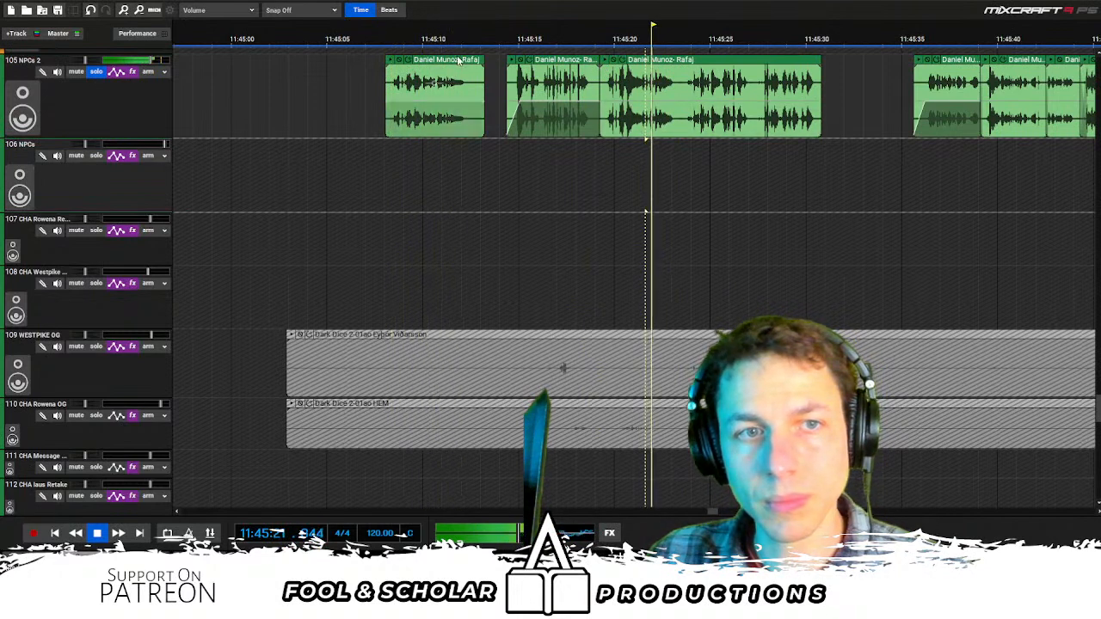
pyautogui.click(458, 60)
pyautogui.press('Delete')
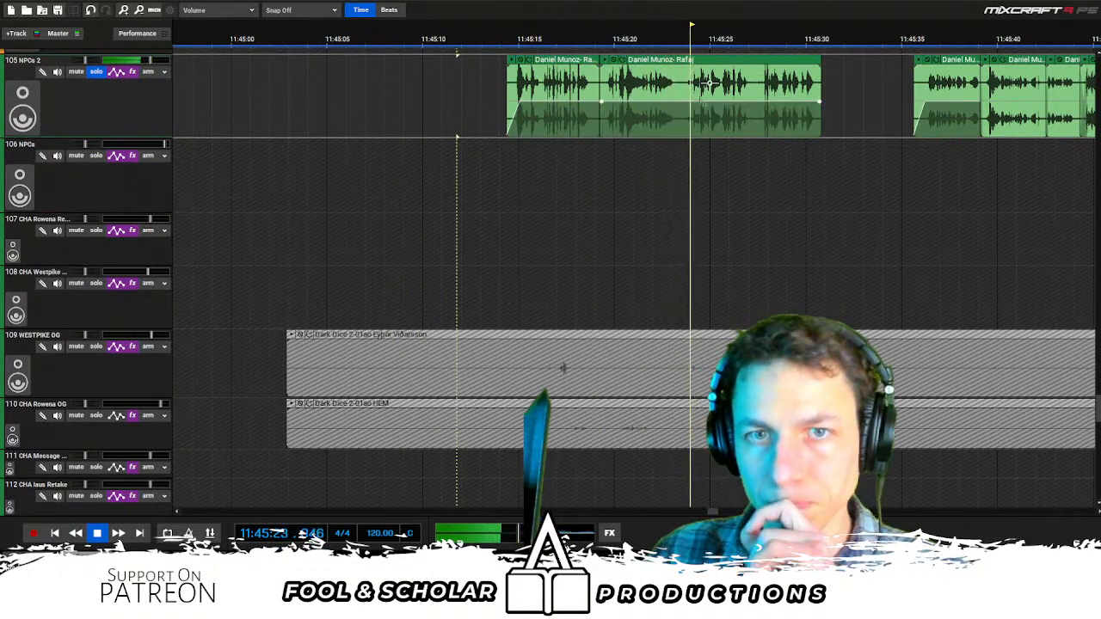
# Split the second Rafaj recording at about 11:45:27 while listening and delete the part after the cut
pyautogui.hscroll(2, 765, 114)
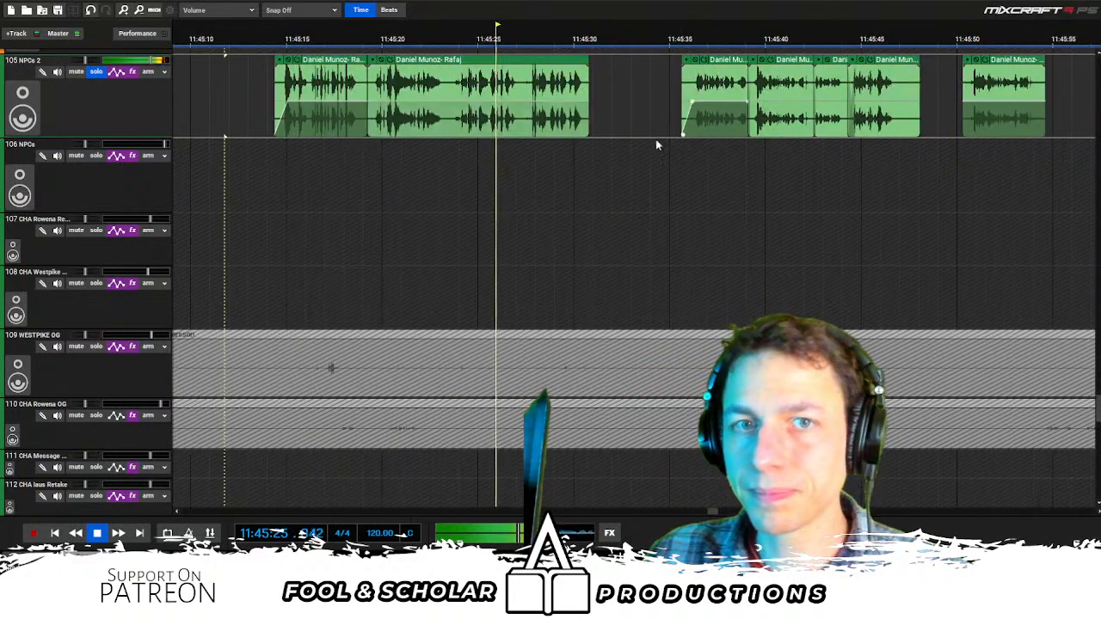
pyautogui.moveTo(611, 153); pyautogui.dragTo(624, 149)
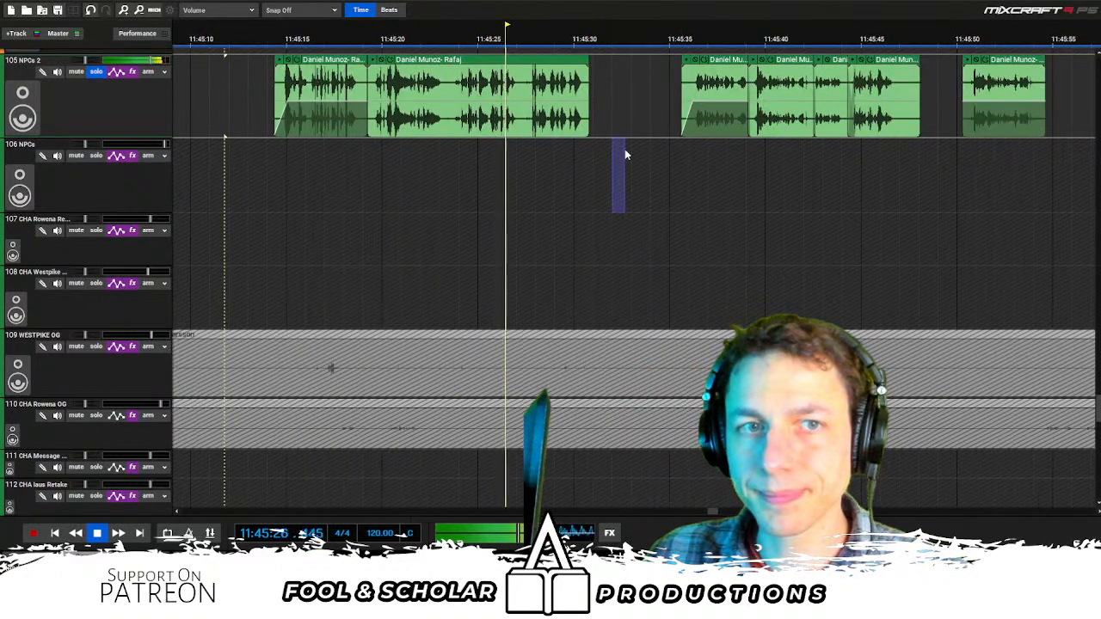
pyautogui.click(527, 88)
pyautogui.hotkey('ctrl', 't')
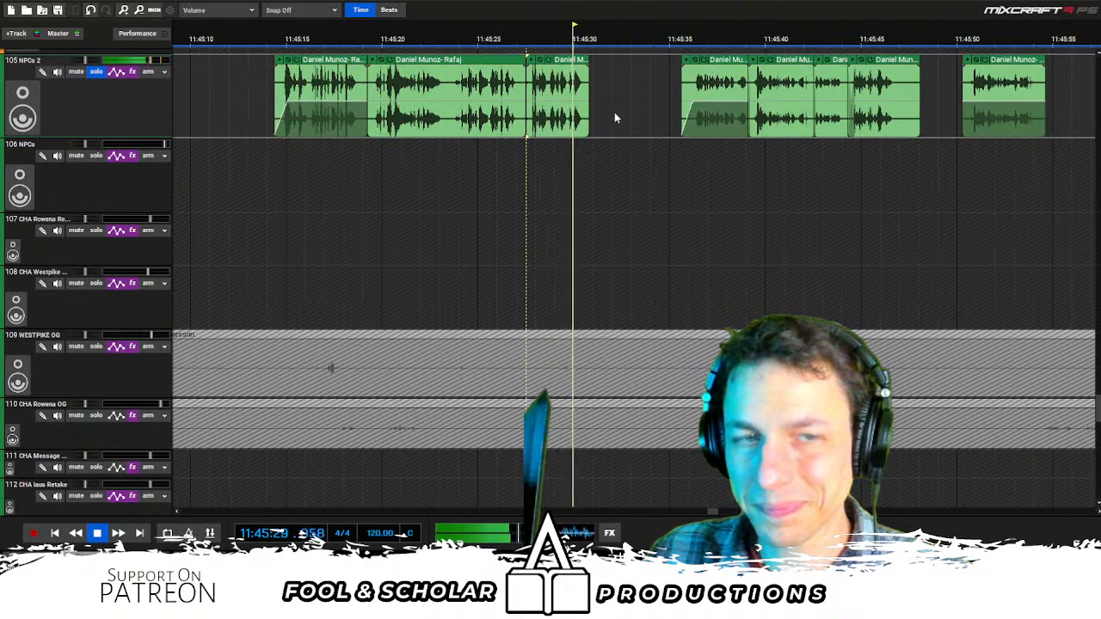
pyautogui.press('Delete')
# Move the two leading Rafaj lines against the line at about 11:45:35 and add a short fade-out at their end
pyautogui.click(696, 149)
pyautogui.moveTo(483, 76); pyautogui.dragTo(295, 177)
pyautogui.moveTo(510, 60); pyautogui.dragTo(665, 91)
# Compare the takes at about 11:45:40 and 11:45:51 by playing them, and move the later one over the take at about 11:45:39
pyautogui.click(674, 99)
pyautogui.hscroll(1, 774, 168)
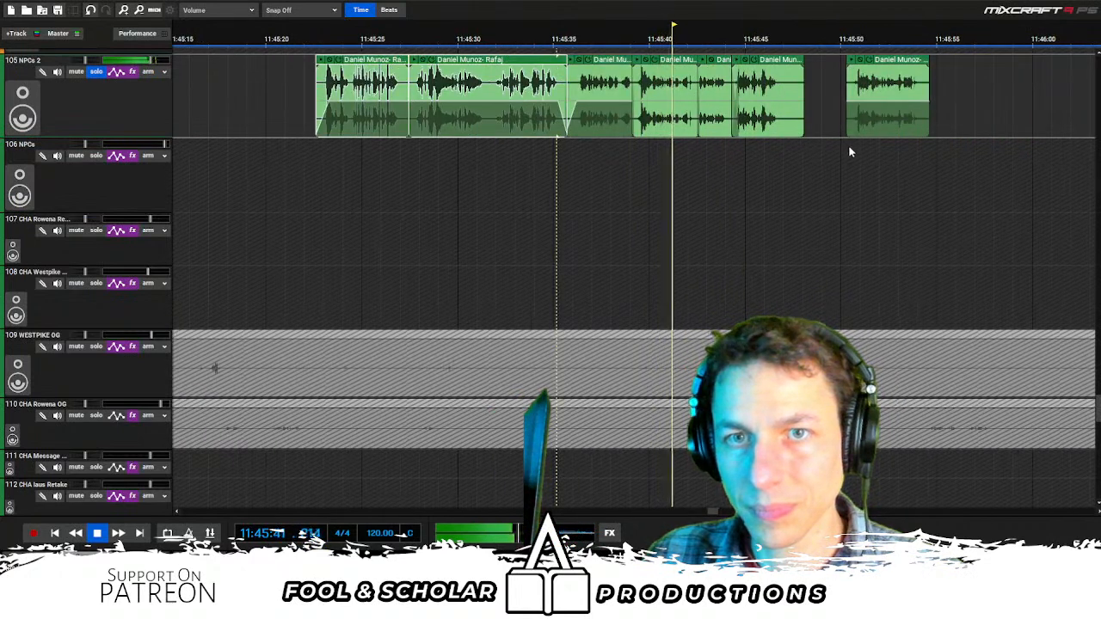
pyautogui.click(864, 86)
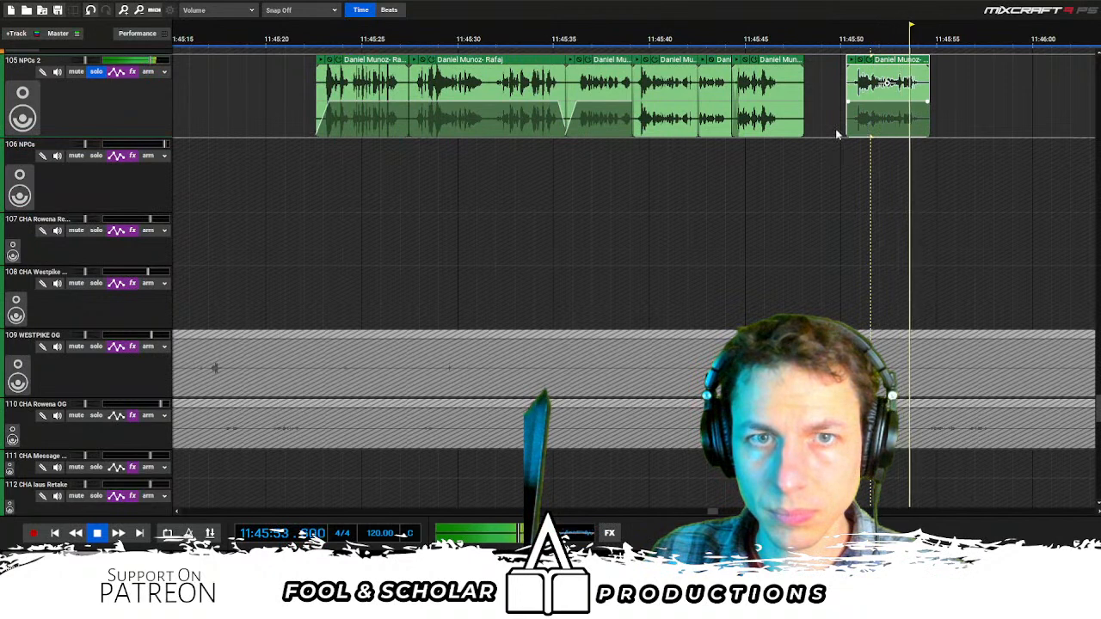
pyautogui.click(637, 150)
pyautogui.moveTo(888, 62); pyautogui.dragTo(673, 63)
pyautogui.press('space')
# Shift the first four Rafaj lines slightly earlier to start at about 11:45:22 and play the join at 11:45:38
pyautogui.moveTo(307, 176); pyautogui.dragTo(656, 125)
pyautogui.moveTo(687, 61); pyautogui.dragTo(677, 63)
pyautogui.click(600, 152)
pyautogui.press('space')
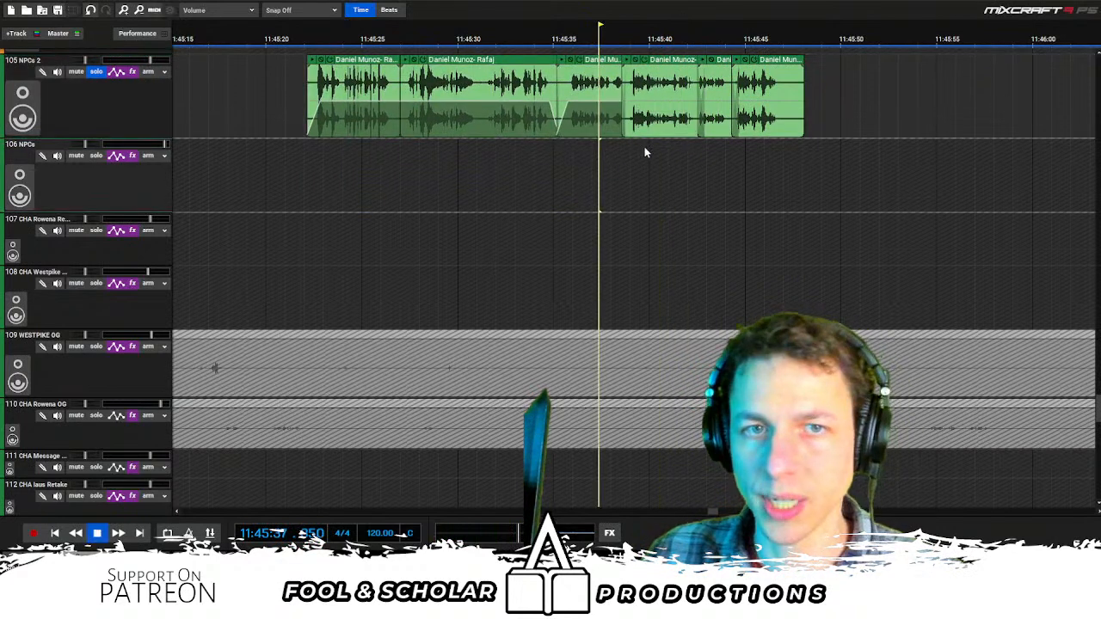
pyautogui.moveTo(620, 82); pyautogui.dragTo(663, 62)
pyautogui.click(596, 45)
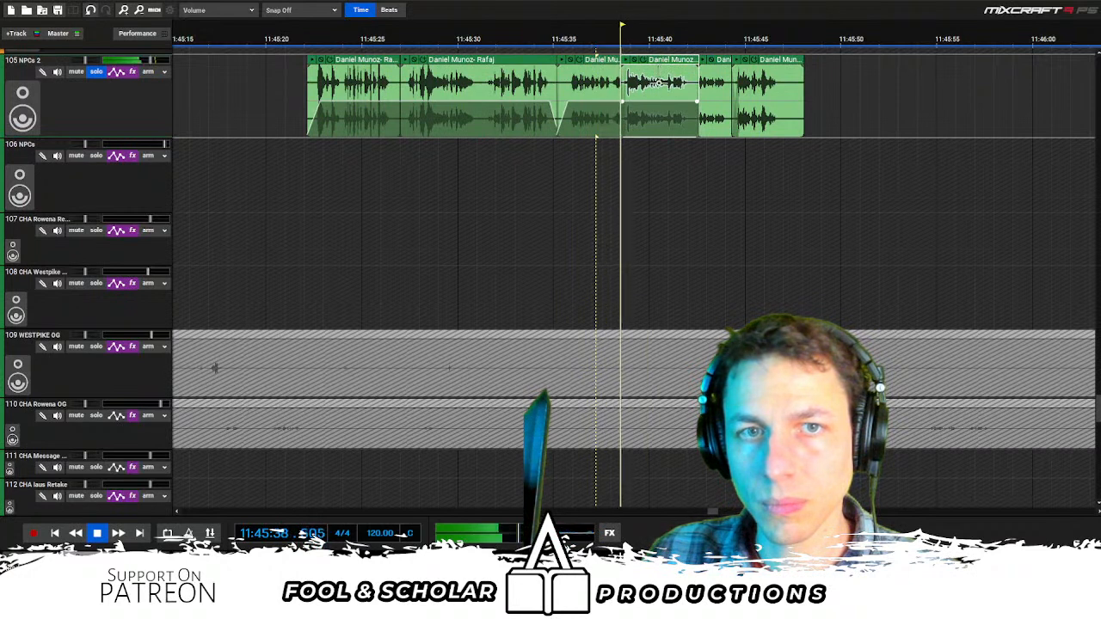
# Pull the last two Rafaj lines earlier to about 11:45:42, and shorten and fade out the end of the final line
pyautogui.moveTo(713, 152); pyautogui.dragTo(724, 63)
pyautogui.click(687, 79)
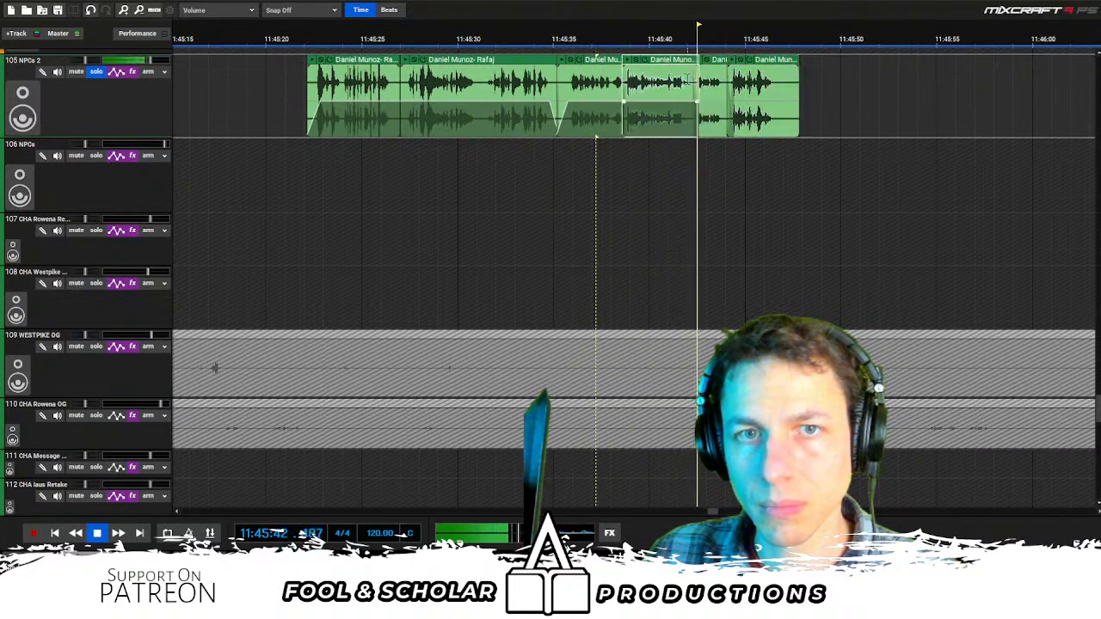
pyautogui.click(644, 152)
pyautogui.moveTo(700, 156); pyautogui.dragTo(783, 64)
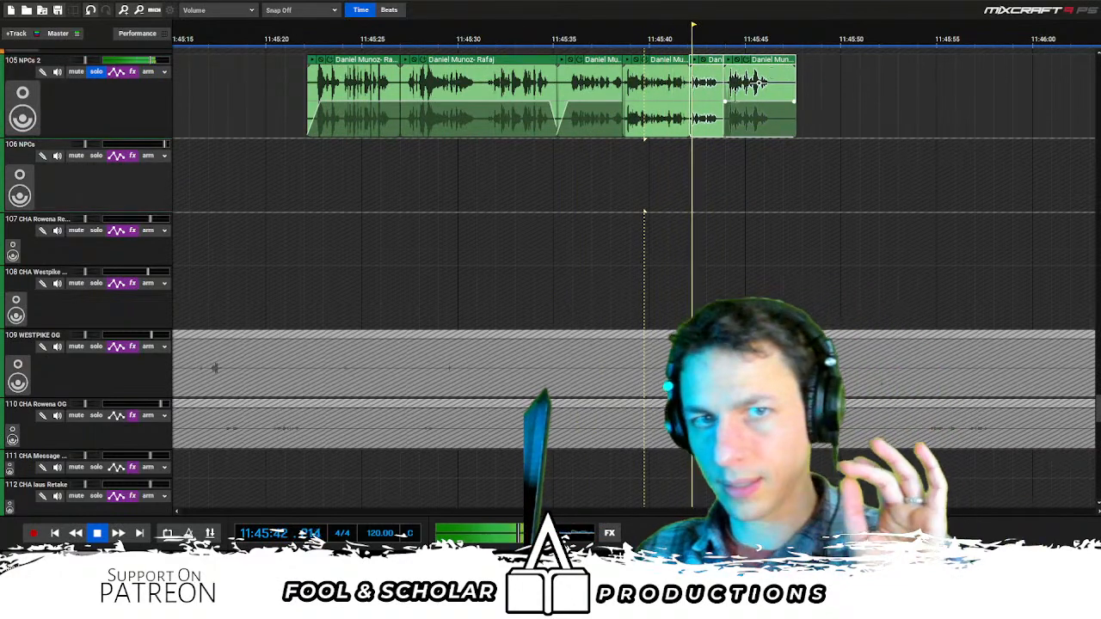
pyautogui.moveTo(325, 169); pyautogui.dragTo(768, 102)
pyautogui.click(769, 103)
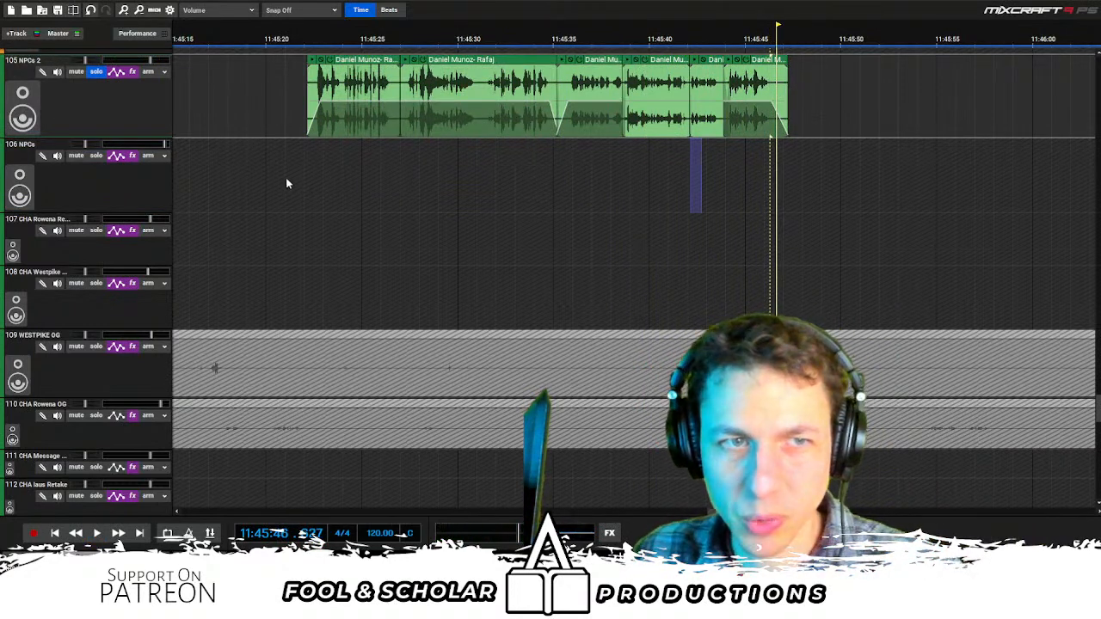
# Move the whole Rafaj sequence earlier to about 11:44:49 and turn off solo on the NPCs 2 track
pyautogui.moveTo(288, 183); pyautogui.dragTo(857, 101)
pyautogui.hscroll(-5, 856, 101)
pyautogui.moveTo(745, 62); pyautogui.dragTo(311, 61)
pyautogui.hscroll(-4, 344, 63)
pyautogui.moveTo(619, 62); pyautogui.dragTo(401, 68)
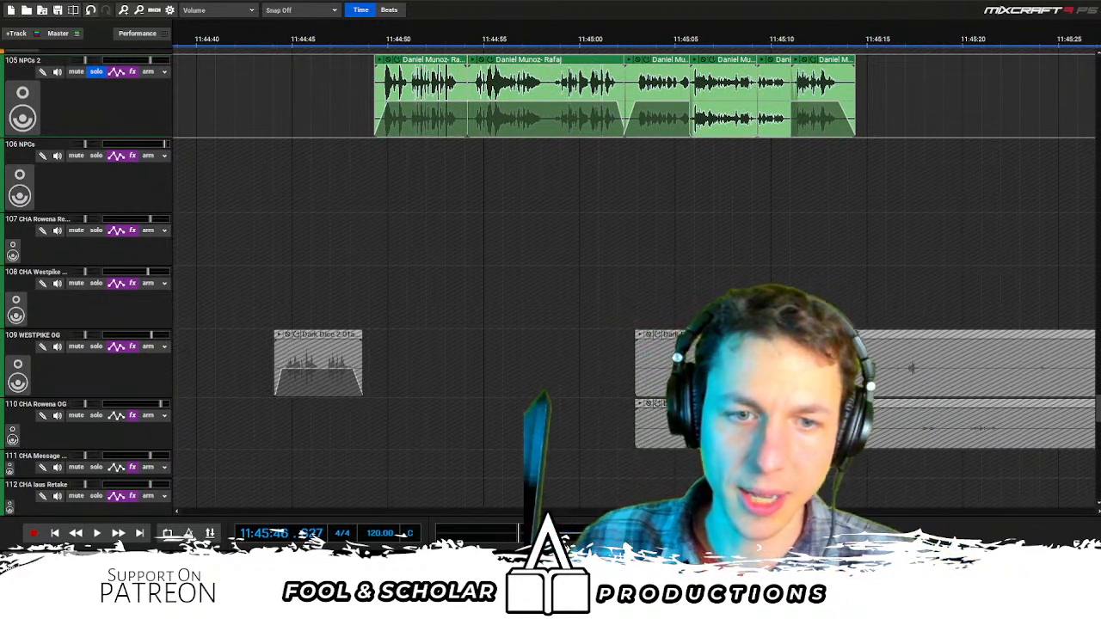
pyautogui.click(95, 71)
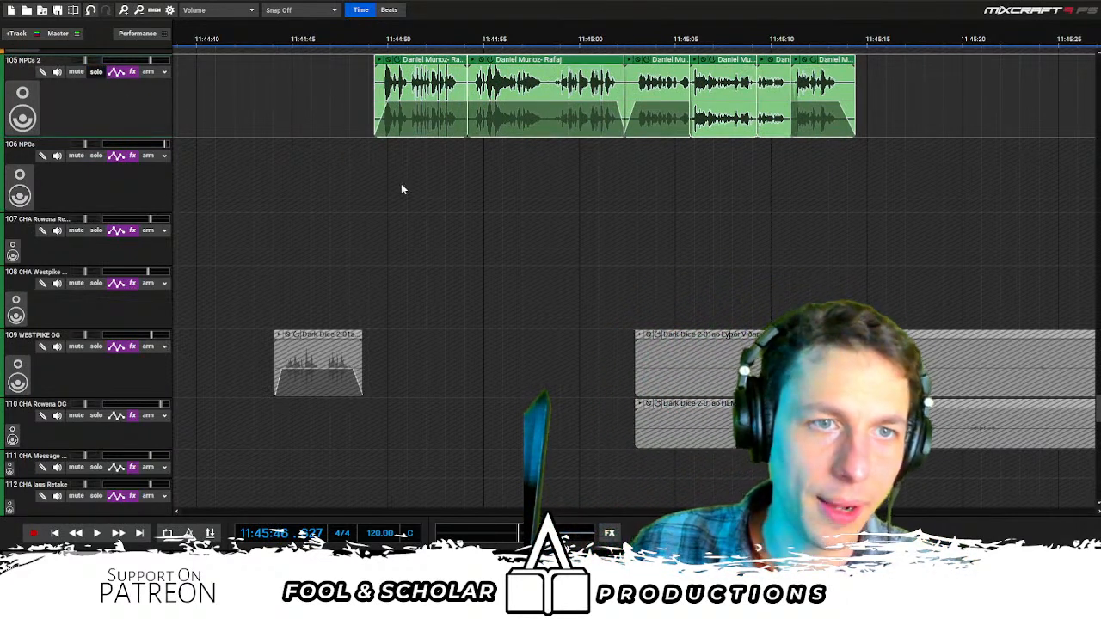
# Nudge the Rafaj sequence earlier to about 11:44:48 so it overlaps the end of the Westpike line, checking the timing by playback
pyautogui.click(327, 180)
pyautogui.press('space')
pyautogui.moveTo(374, 189); pyautogui.dragTo(907, 113)
pyautogui.moveTo(424, 83); pyautogui.dragTo(407, 90)
pyautogui.press('space')
pyautogui.moveTo(398, 170); pyautogui.dragTo(929, 107)
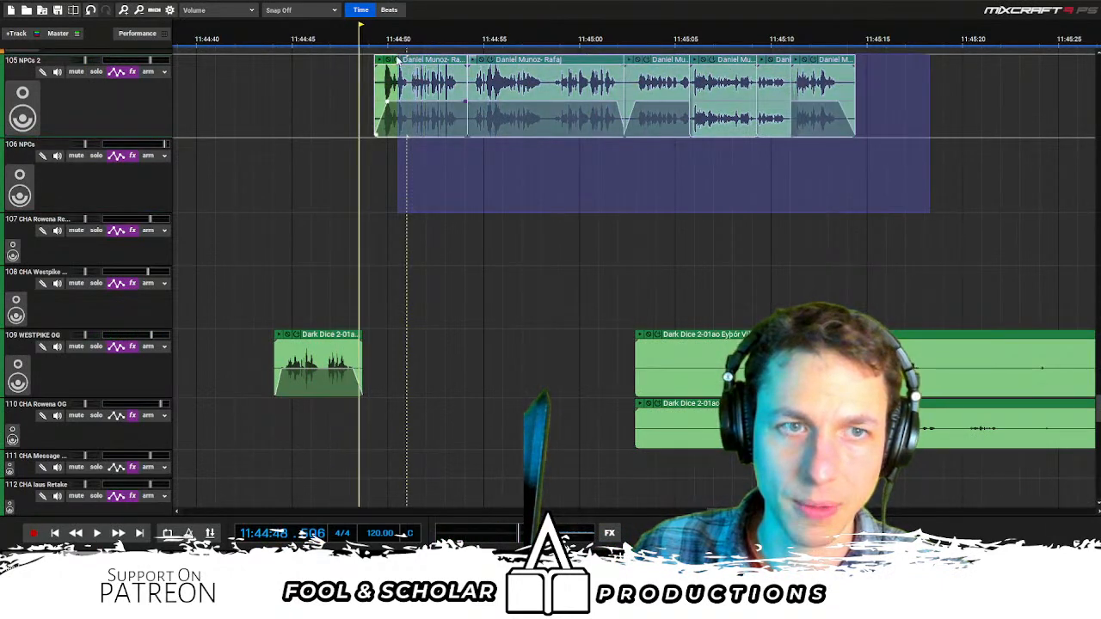
pyautogui.moveTo(423, 60); pyautogui.dragTo(404, 62)
pyautogui.press('space')
pyautogui.click(337, 39)
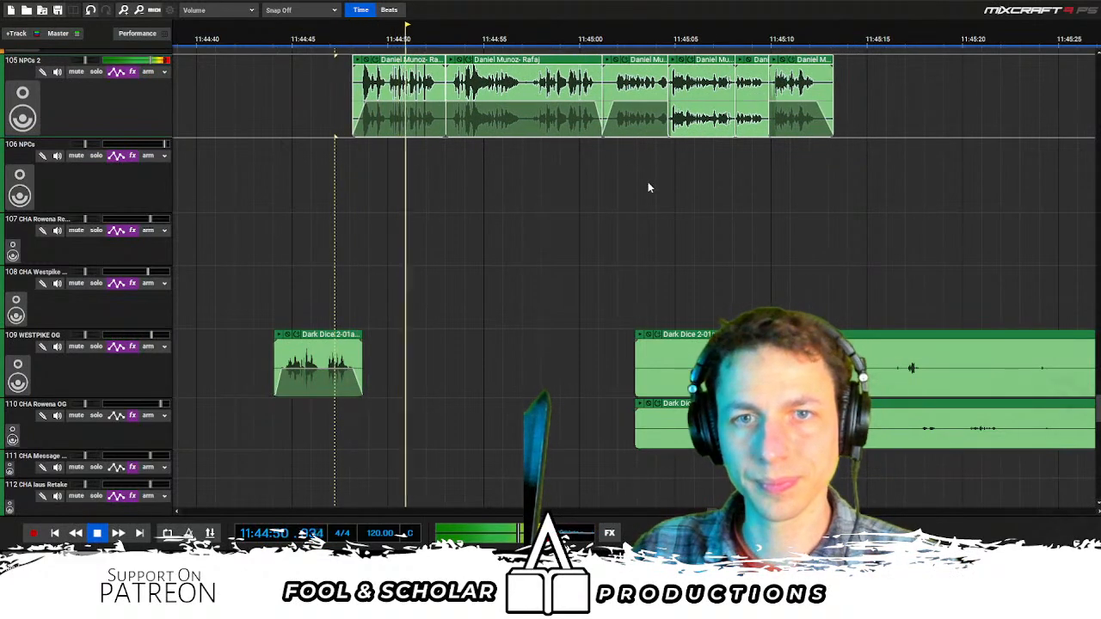
# Move the remaining original Westpike and Rowena recordings later together, to start at about 11:45:12
pyautogui.moveTo(667, 186); pyautogui.dragTo(729, 224)
pyautogui.scroll(-1, 741, 246)
pyautogui.moveTo(581, 298); pyautogui.dragTo(750, 488)
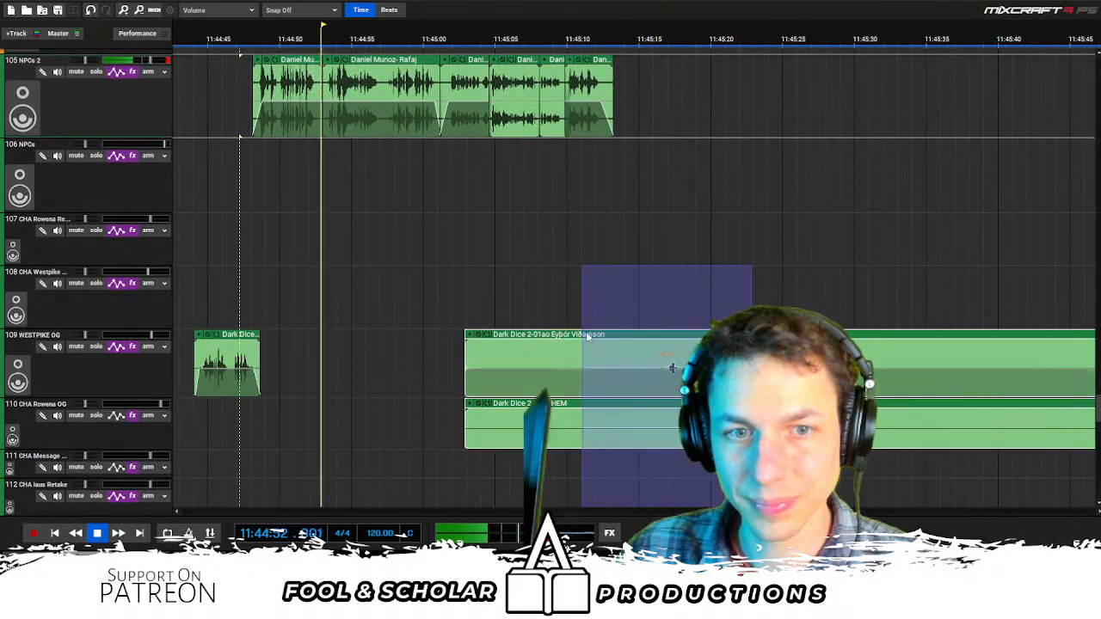
pyautogui.moveTo(667, 335); pyautogui.dragTo(802, 335)
# Tighten the join at about 11:44:52 by nudging the Rafaj lines from the second one onward slightly earlier, and listen through
pyautogui.moveTo(386, 172); pyautogui.dragTo(597, 102)
pyautogui.click(299, 42)
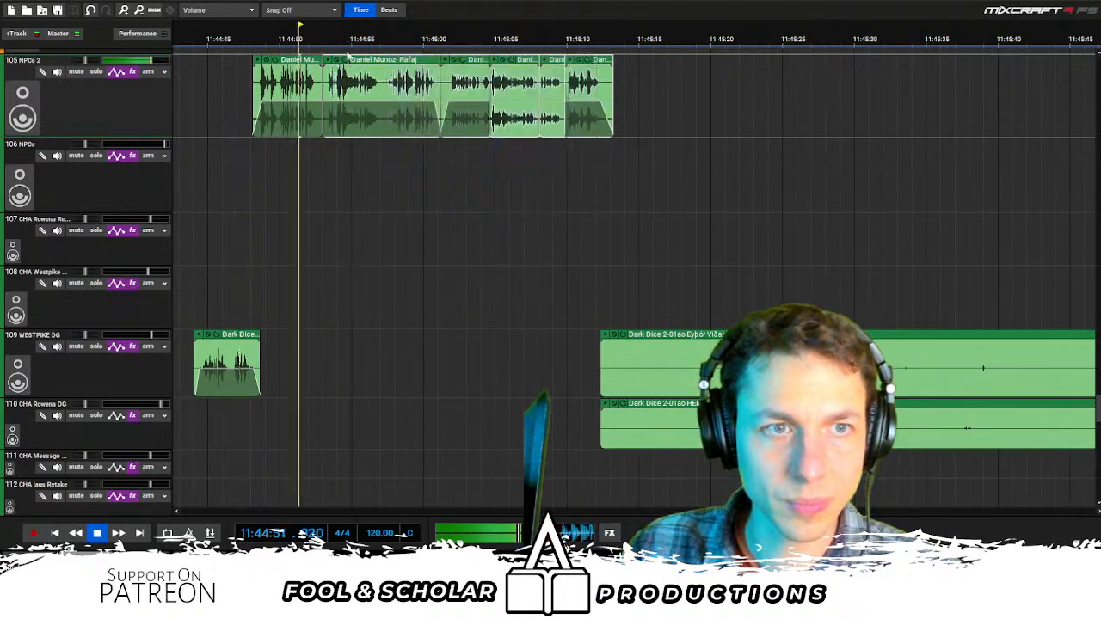
pyautogui.moveTo(375, 64); pyautogui.dragTo(372, 64)
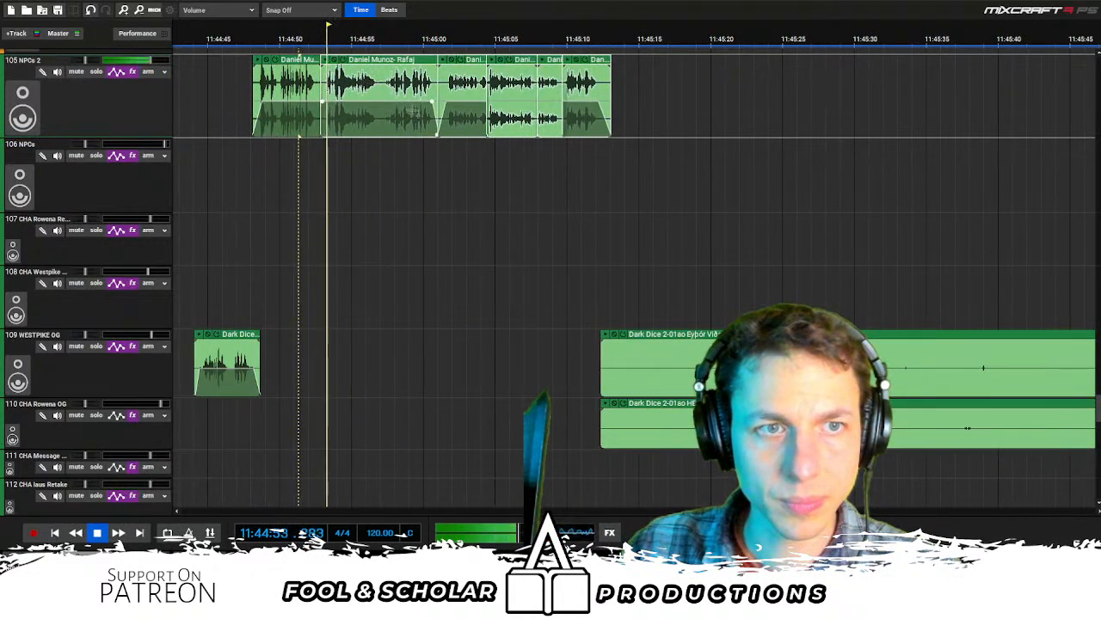
pyautogui.hscroll(2, 360, 168)
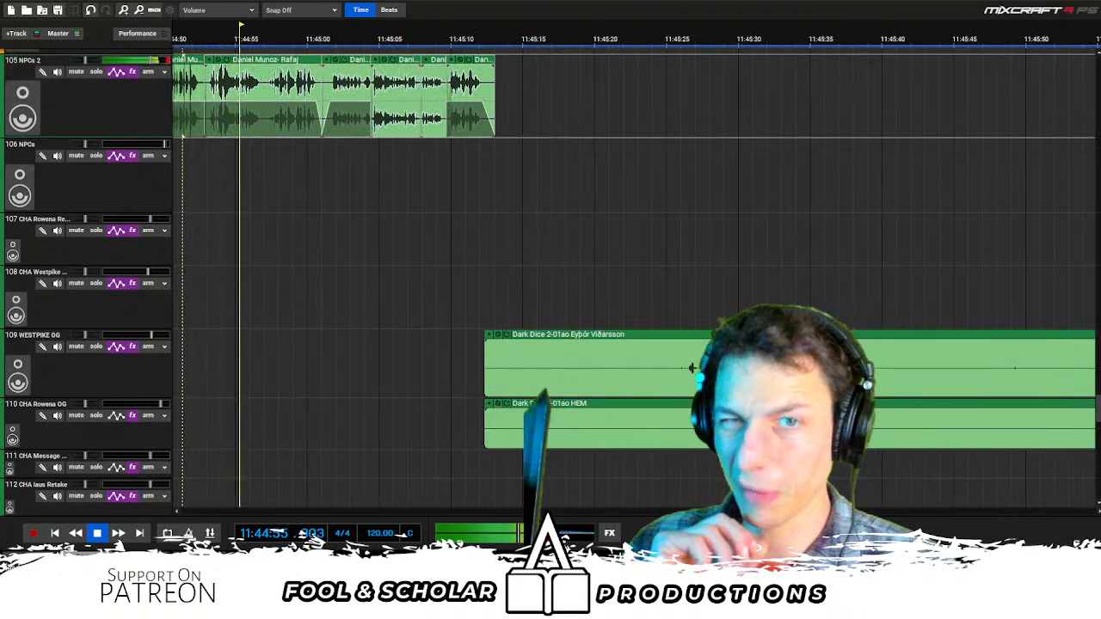
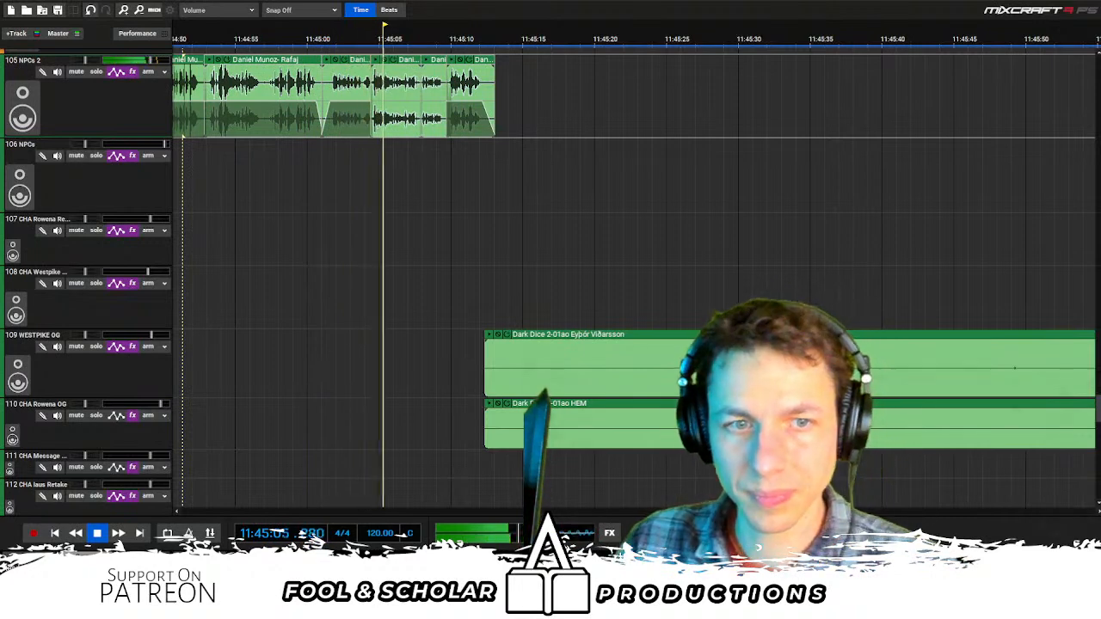
# Split the original Westpike recording at about 11:45:25 and 11:45:28 and delete the part before the first cut
pyautogui.click(668, 335)
pyautogui.hotkey('ctrl', 't')
pyautogui.click(709, 334)
pyautogui.hotkey('ctrl', 't')
pyautogui.doubleClick(680, 313)
pyautogui.click(618, 345)
pyautogui.press('Delete')
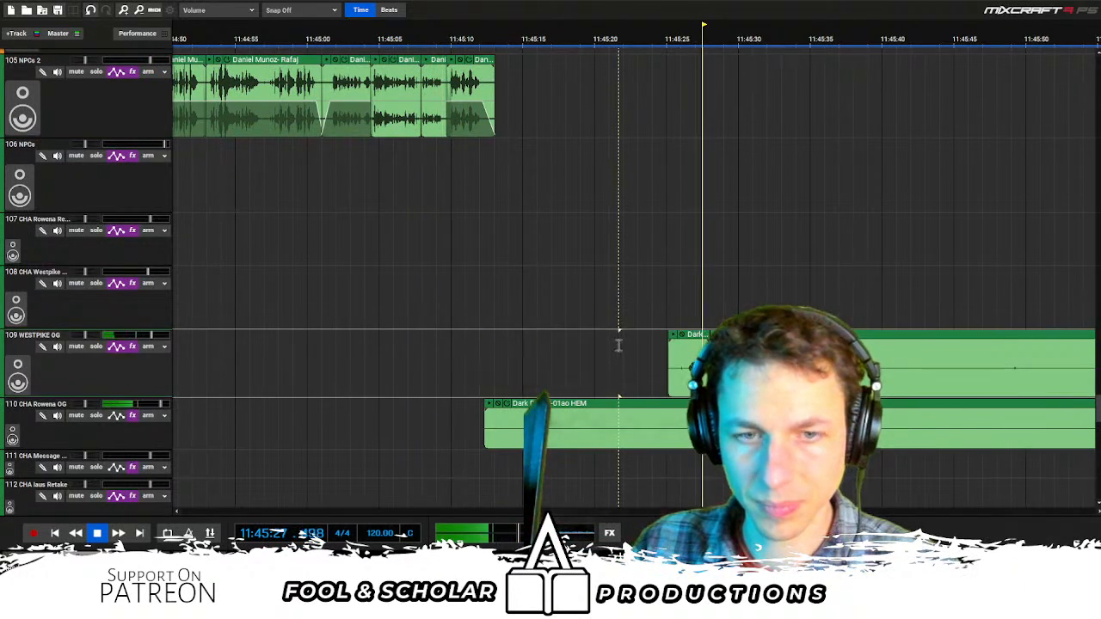
# Trim the start of the original Rowena recording to about 11:45:25
pyautogui.click(487, 414)
pyautogui.press('space')
pyautogui.moveTo(488, 414); pyautogui.dragTo(673, 413)
# Move the short Westpike line to about 11:45:11 under the last Rafaj line, fade both its ends and play the overlap
pyautogui.moveTo(696, 336); pyautogui.dragTo(502, 394)
pyautogui.click(476, 310)
pyautogui.press('space')
pyautogui.doubleClick(454, 323)
pyautogui.click(479, 369)
pyautogui.click(494, 369)
pyautogui.press('space')
# Bring the Rowena and Westpike pickup recordings earlier to about 11:45:18 and play their beginning
pyautogui.scroll(-1, 731, 321)
pyautogui.hscroll(1, 756, 297)
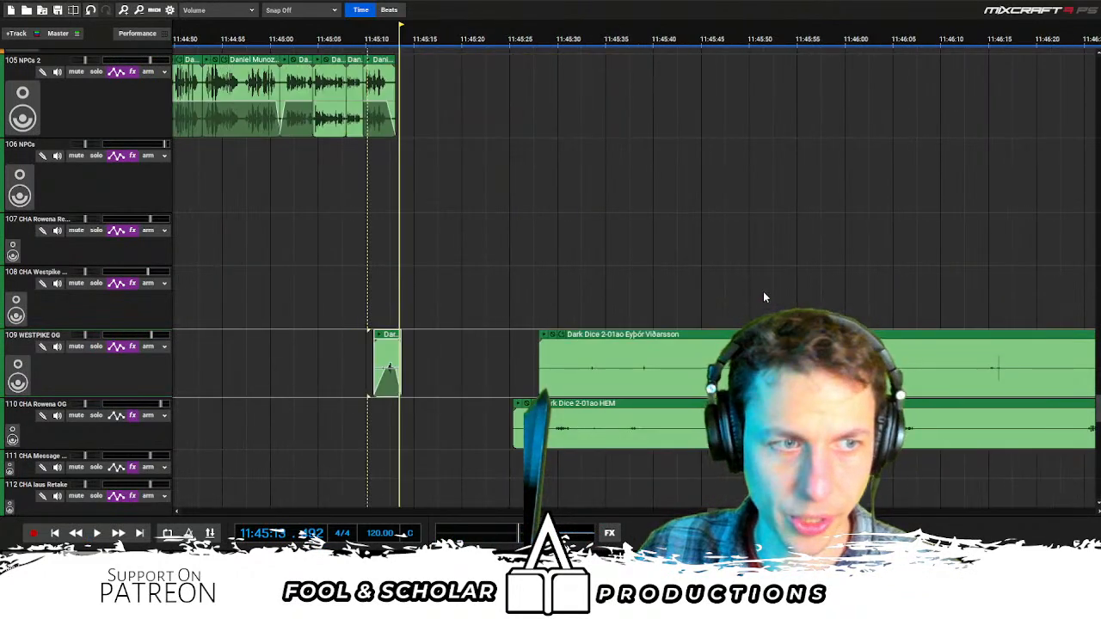
pyautogui.scroll(-1, 764, 295)
pyautogui.scroll(-1, 785, 285)
pyautogui.hscroll(3, 785, 286)
pyautogui.moveTo(625, 241); pyautogui.dragTo(383, 275)
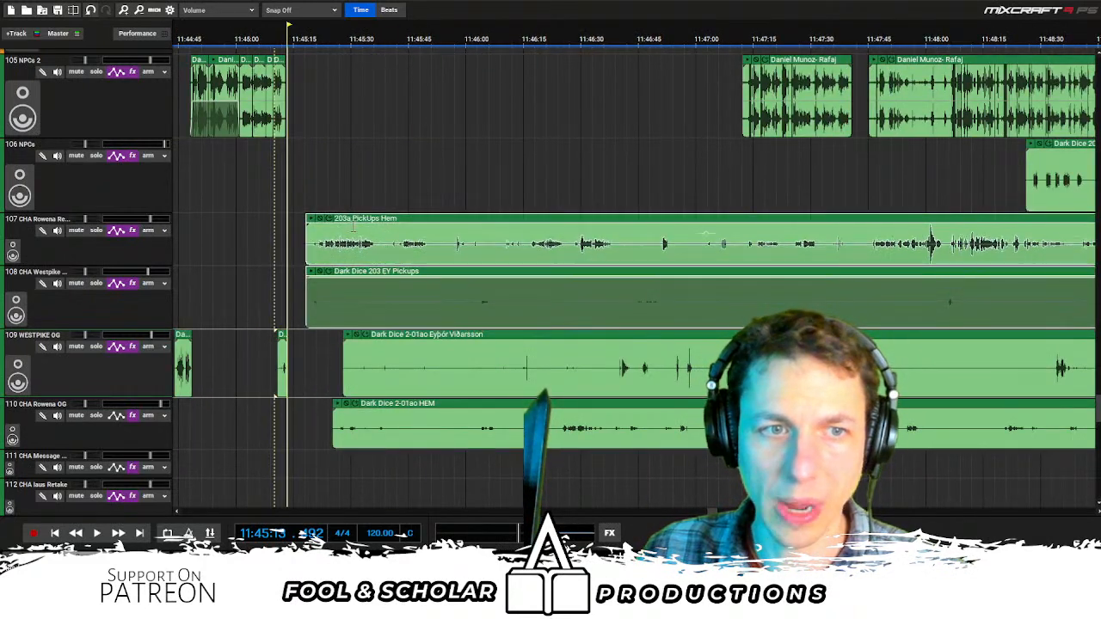
pyautogui.click(316, 343)
pyautogui.press('space')
pyautogui.scroll(3, 467, 293)
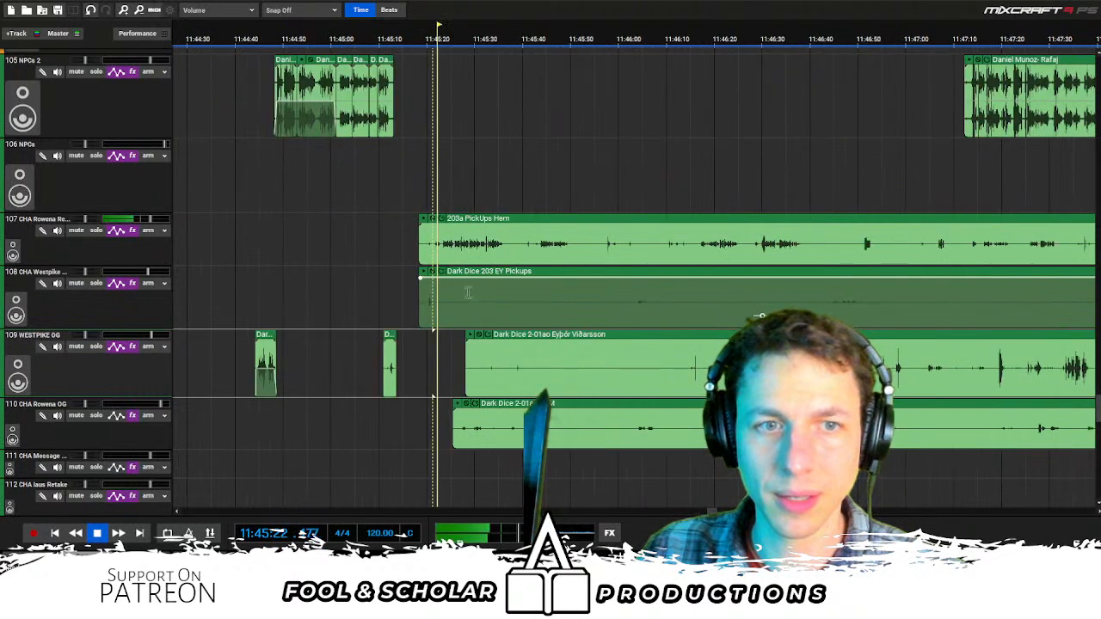
pyautogui.press('space')
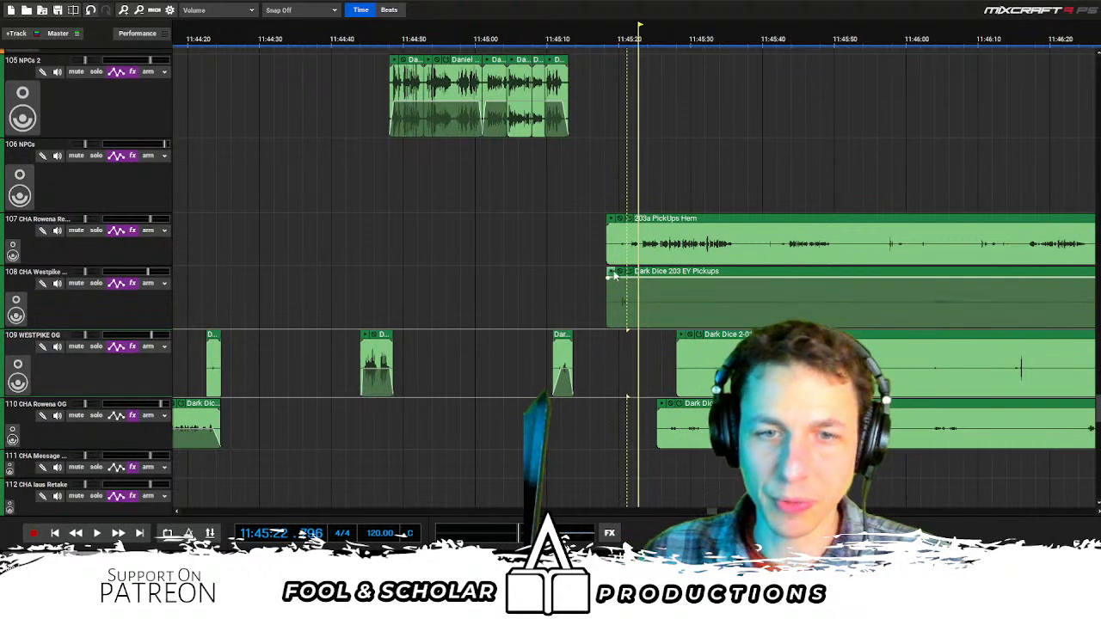
# Move both pickup recordings out of the way to about 11:46:08 and play the original recordings just before them
pyautogui.moveTo(675, 271); pyautogui.dragTo(1022, 273)
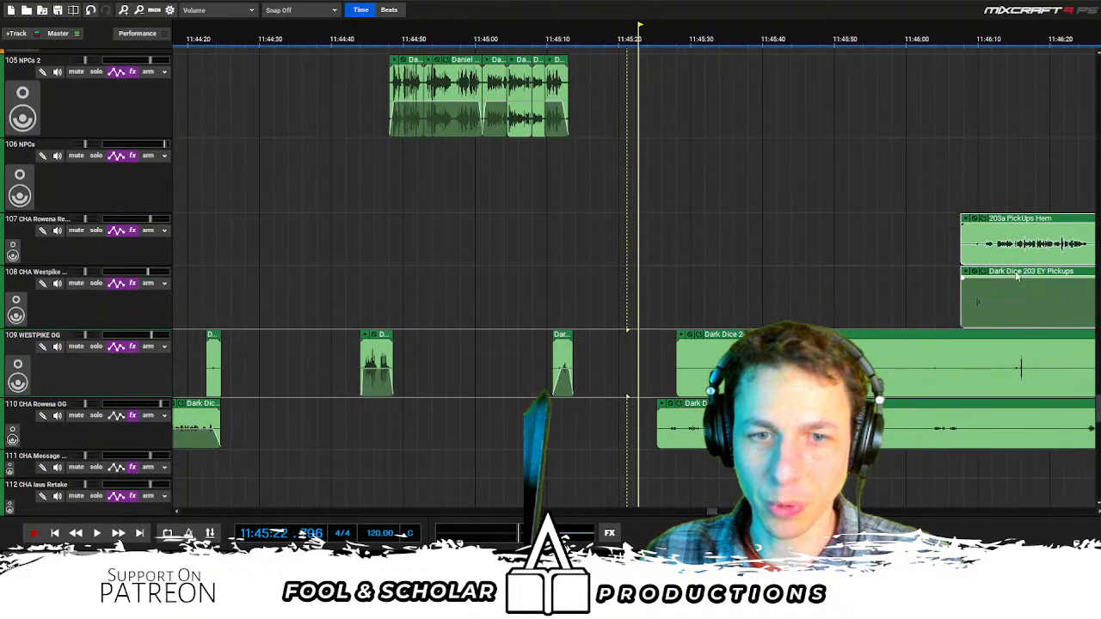
pyautogui.hscroll(3, 1022, 273)
pyautogui.click(713, 285)
pyautogui.press('space')
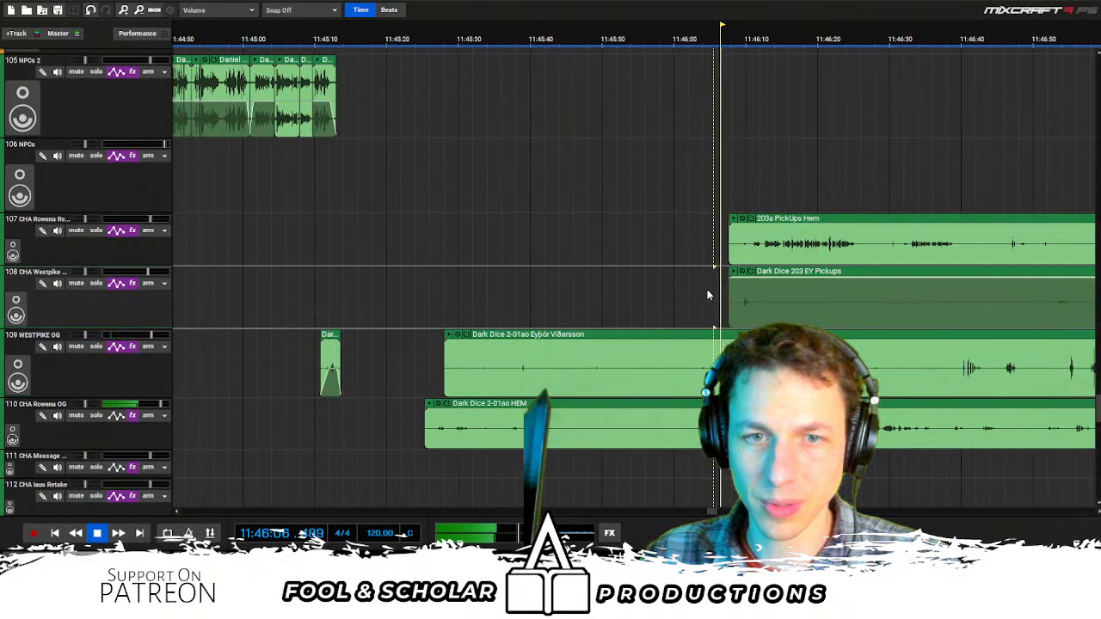
pyautogui.press('space')
# Delete the original Westpike and Rowena audio before about 11:46:02 and move both pickup recordings to about 11:45:20
pyautogui.moveTo(401, 376); pyautogui.dragTo(686, 434)
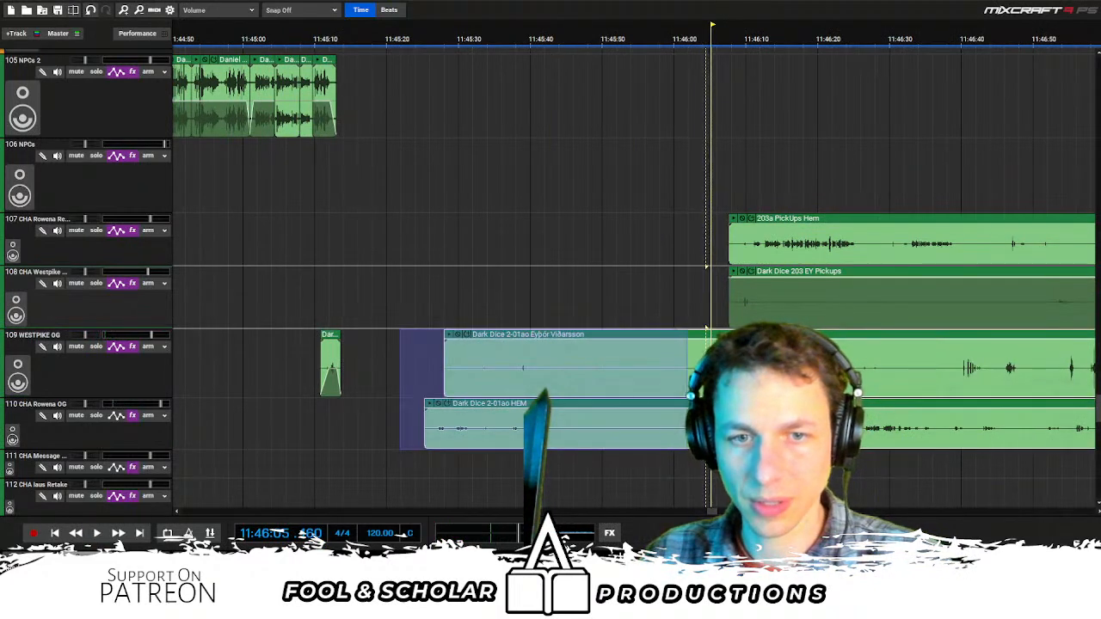
pyautogui.press('Delete')
pyautogui.moveTo(547, 301); pyautogui.dragTo(462, 218)
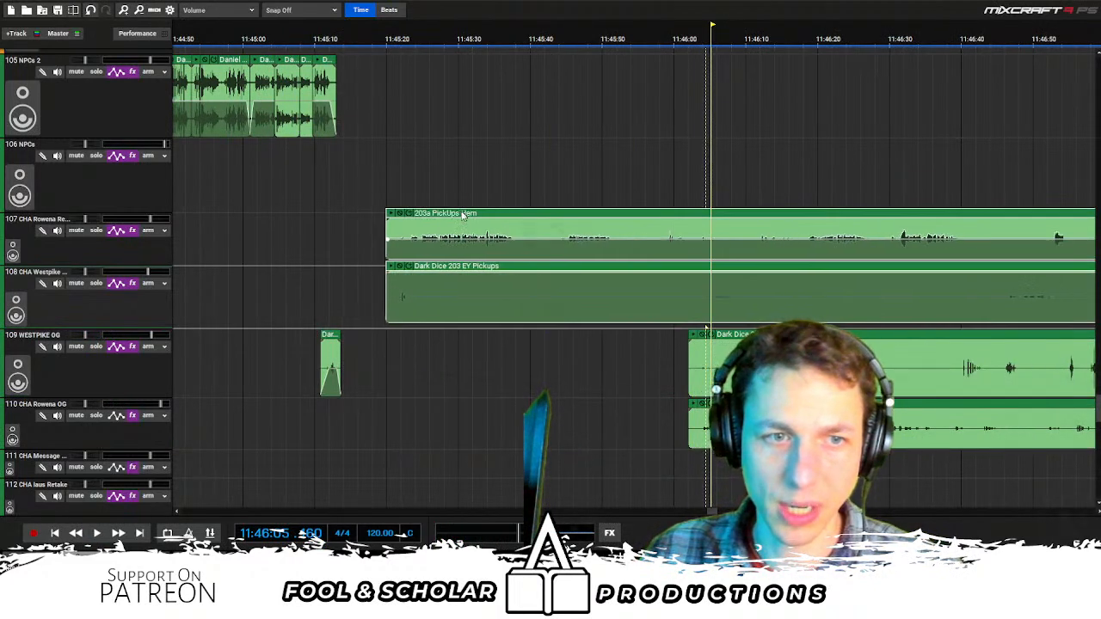
# Play the start of the pickups, delete both tracks' audio before about 11:45:23 and add a short fade-in to Rowena's
pyautogui.click(395, 344)
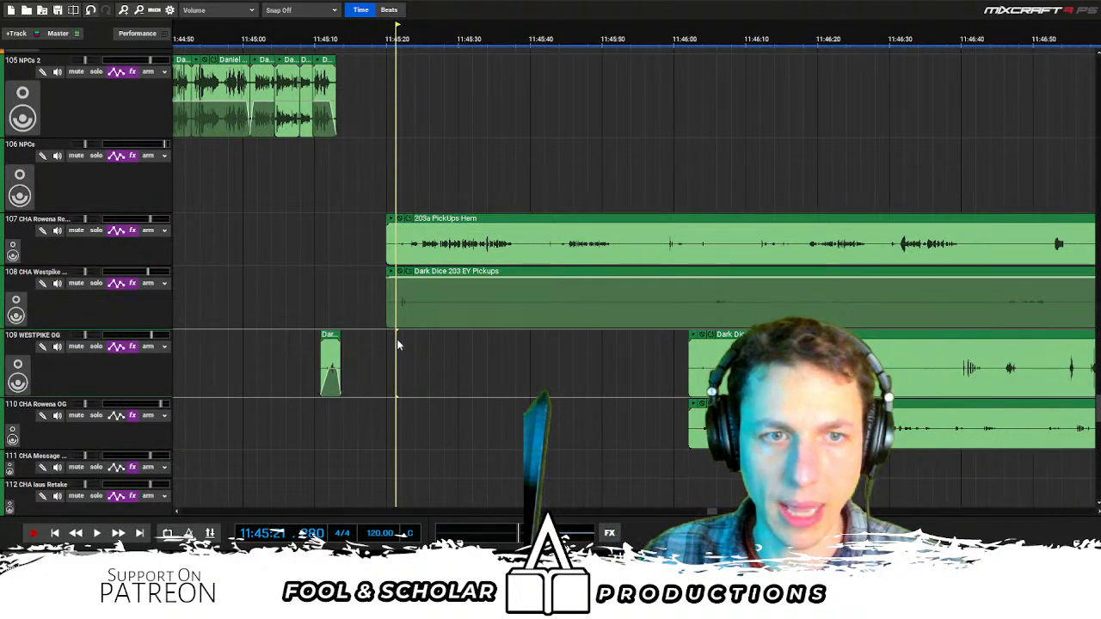
pyautogui.press('space')
pyautogui.scroll(2, 525, 342)
pyautogui.moveTo(560, 308); pyautogui.dragTo(658, 243)
pyautogui.press('Delete')
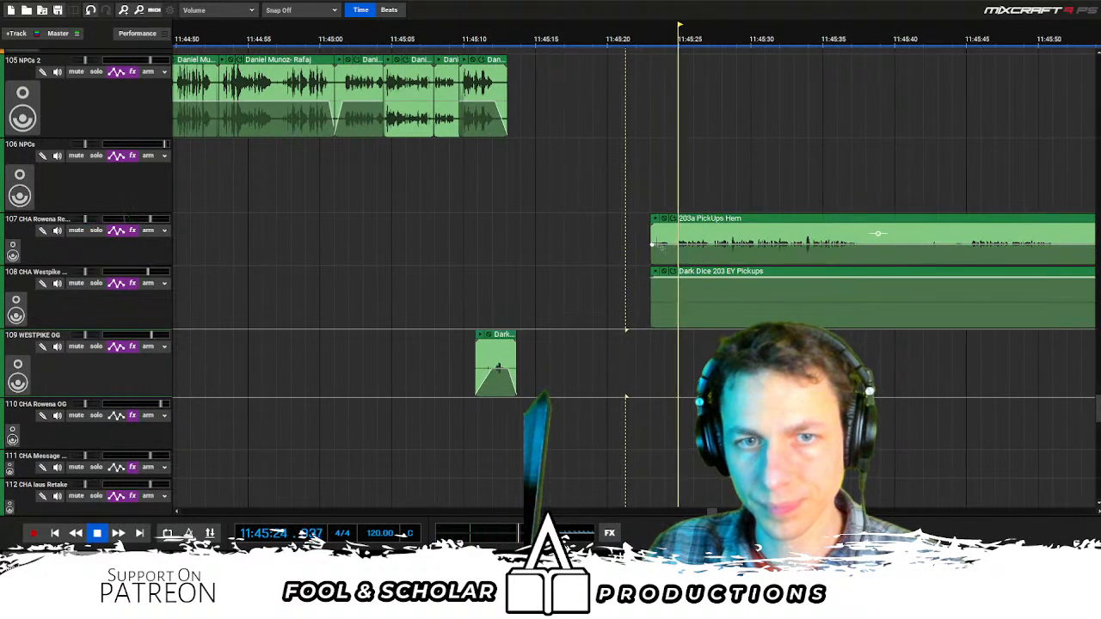
# Trim the Westpike pickup's start to about 11:45:38, and split Rowena's pickup there with a fade-out on its first line
pyautogui.moveTo(653, 303); pyautogui.dragTo(826, 284)
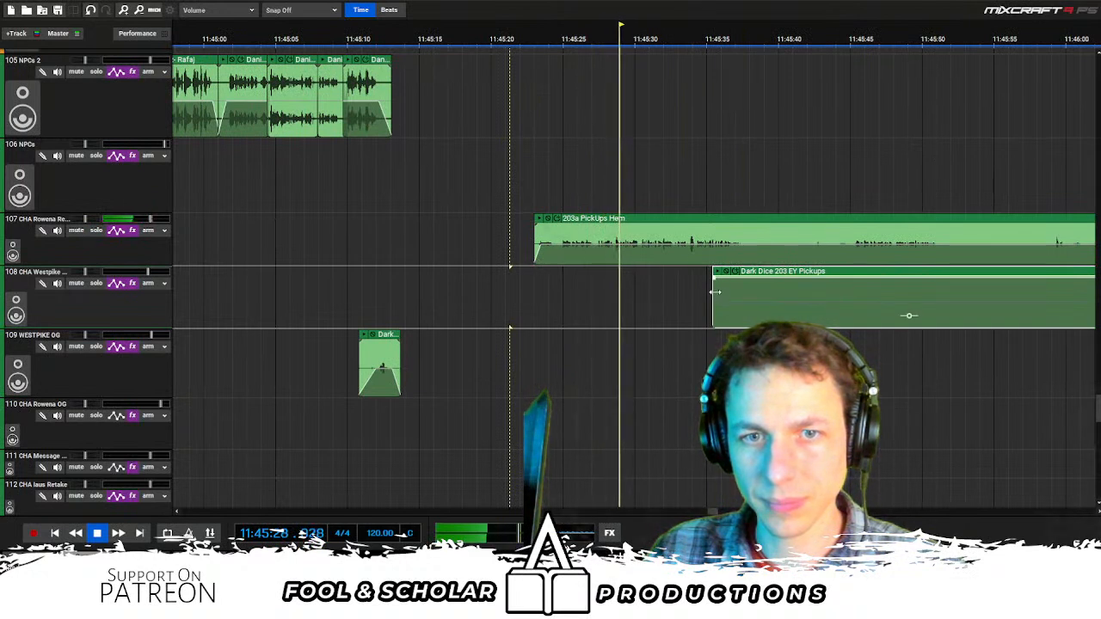
pyautogui.moveTo(713, 284); pyautogui.dragTo(741, 284)
pyautogui.click(755, 255)
pyautogui.press('s')
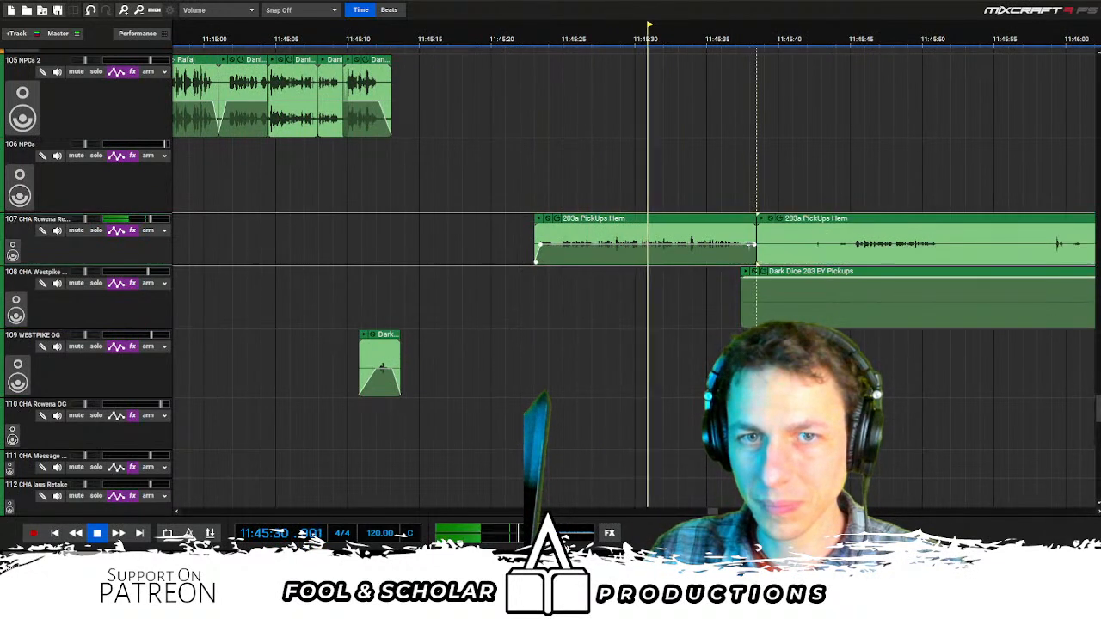
pyautogui.moveTo(743, 296); pyautogui.dragTo(757, 297)
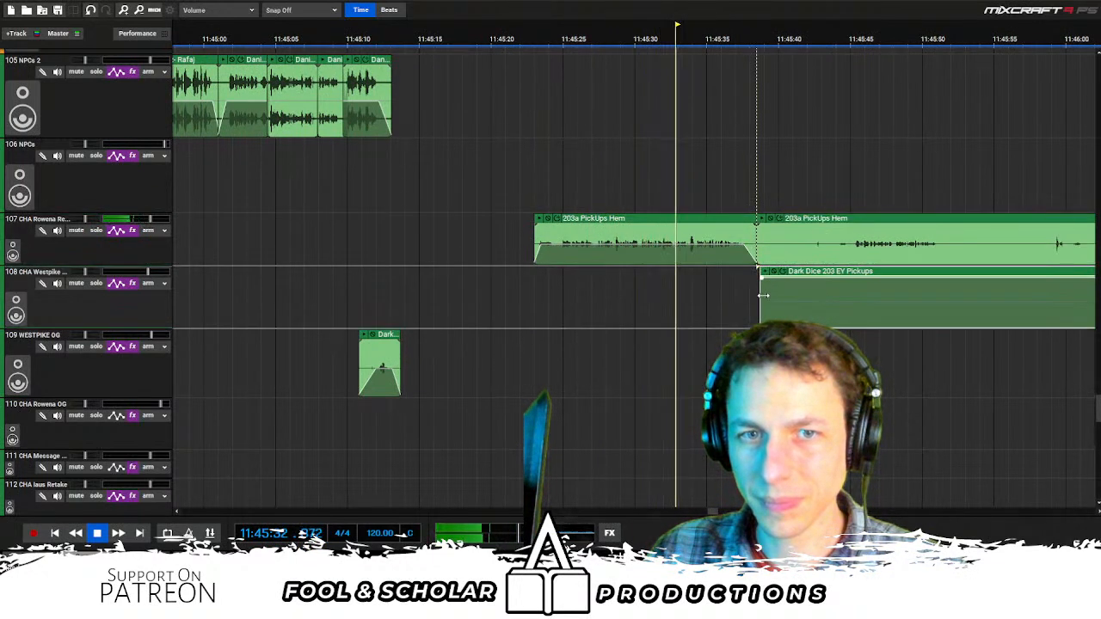
# Trim the Westpike pickup's start to about 11:45:51 and Rowena's second pickup to about 11:45:45, and replay her first line
pyautogui.moveTo(643, 313); pyautogui.dragTo(826, 292)
pyautogui.scroll(2, 785, 283)
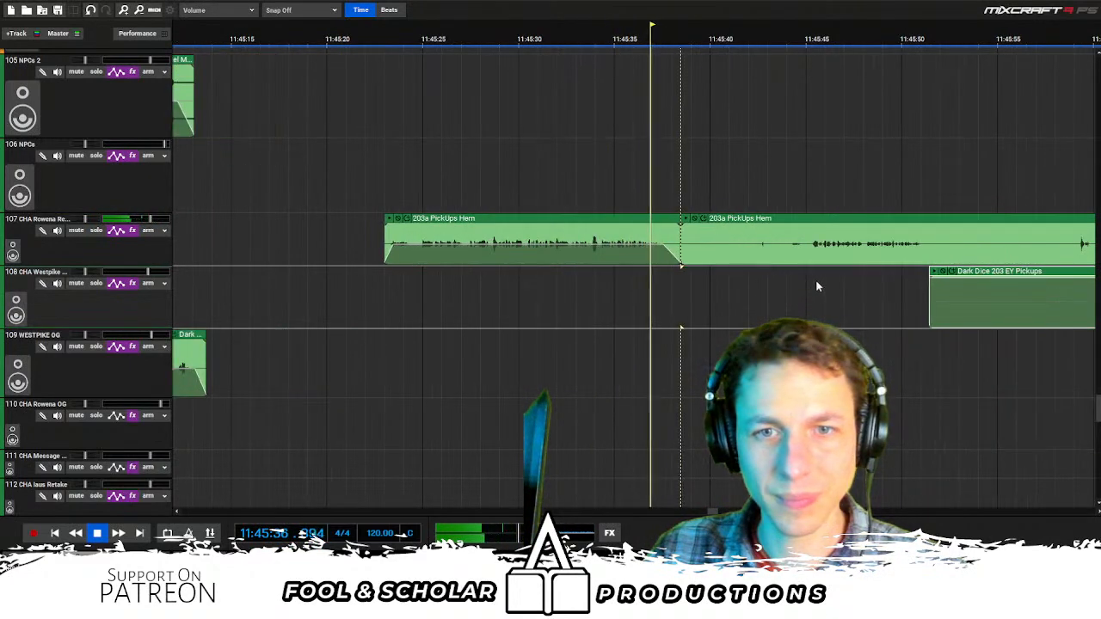
pyautogui.click(812, 276)
pyautogui.moveTo(681, 260); pyautogui.dragTo(811, 258)
pyautogui.click(526, 280)
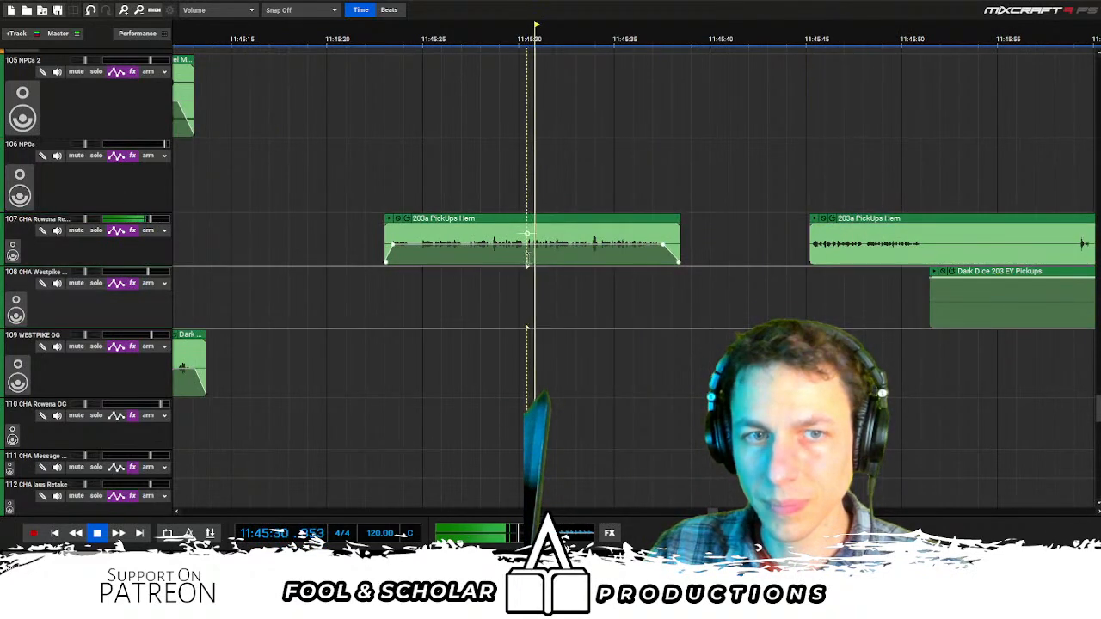
# Split Rowena's first pickup line at about 11:45:30 and delete both pickup tracks' following audio before about 11:45:58
pyautogui.press('s')
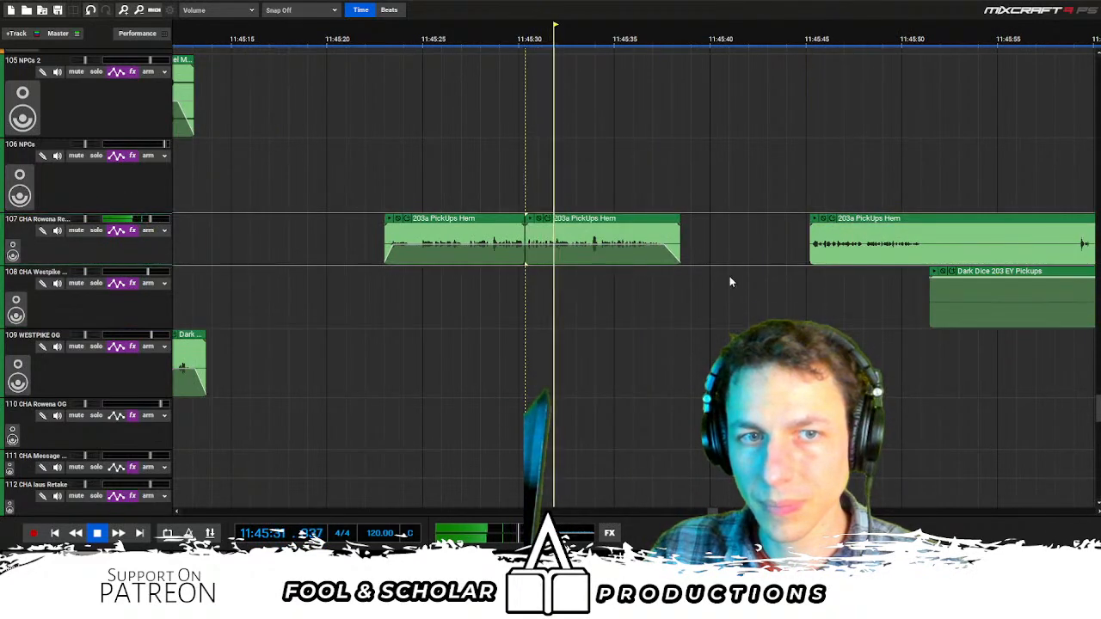
pyautogui.click(860, 268)
pyautogui.moveTo(810, 259); pyautogui.dragTo(860, 259)
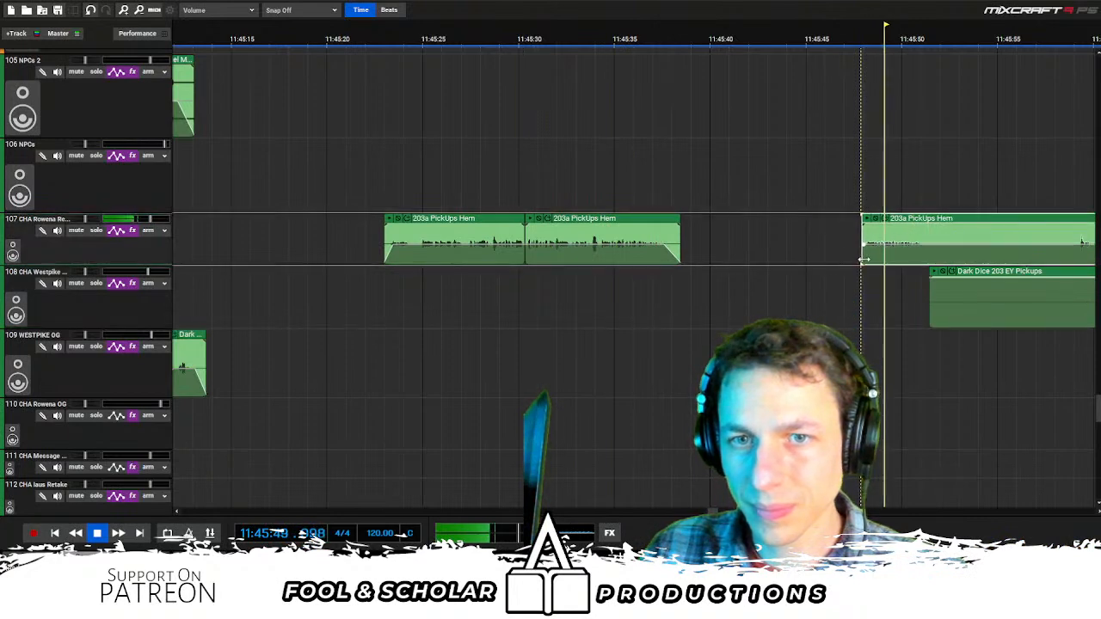
pyautogui.scroll(-1, 773, 258)
pyautogui.moveTo(708, 251); pyautogui.dragTo(892, 293)
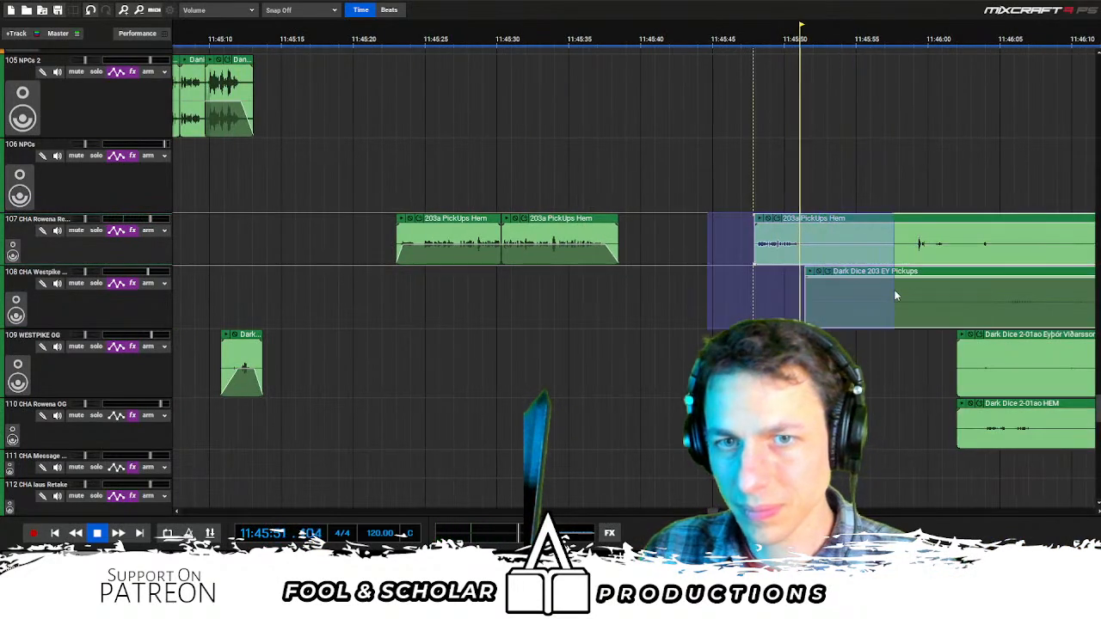
pyautogui.press('Delete')
# Move Rowena's two adjoining pickup clips to start at about 11:45:13, right behind the Rafaj and Westpike lines, and replay them
pyautogui.click(231, 258)
pyautogui.press('space')
pyautogui.moveTo(269, 249); pyautogui.dragTo(706, 238)
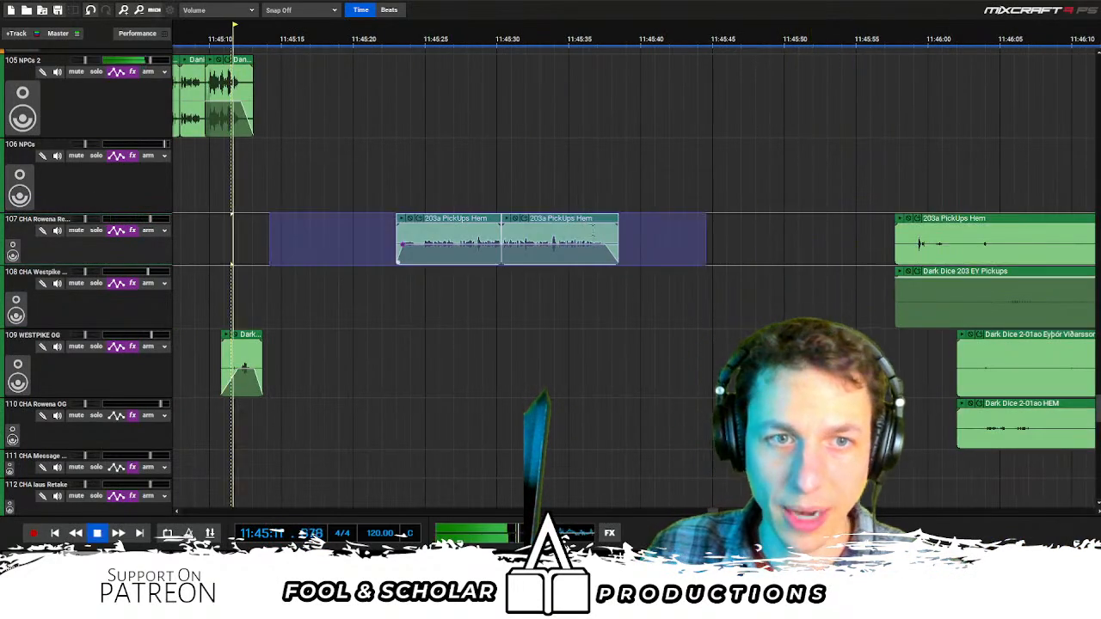
pyautogui.press('space')
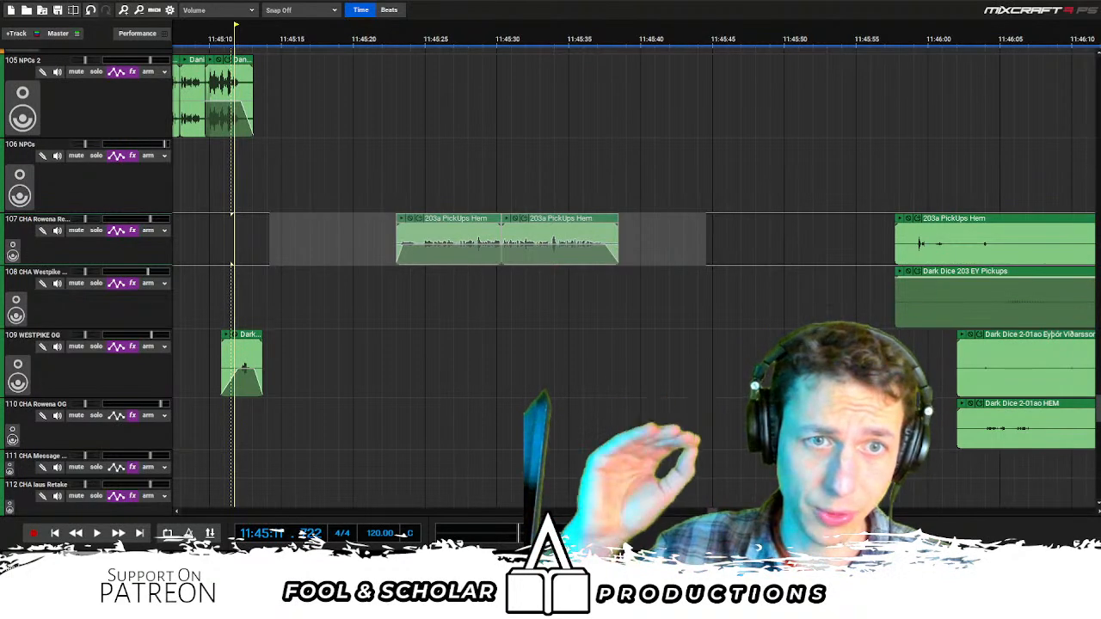
pyautogui.click(473, 221)
pyautogui.moveTo(472, 220); pyautogui.dragTo(327, 219)
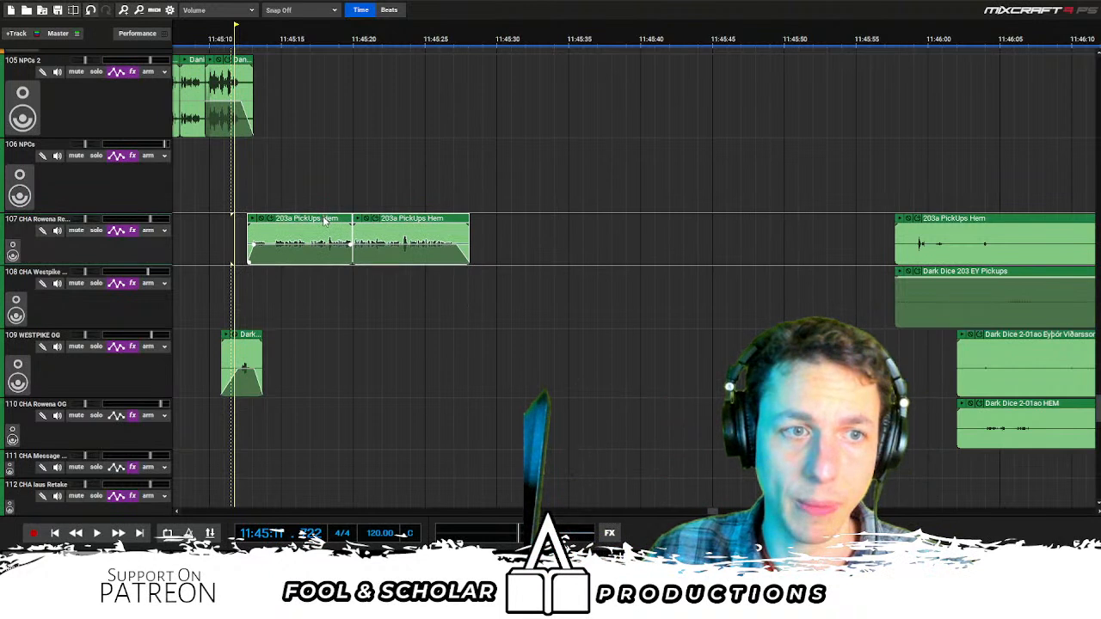
pyautogui.press('space')
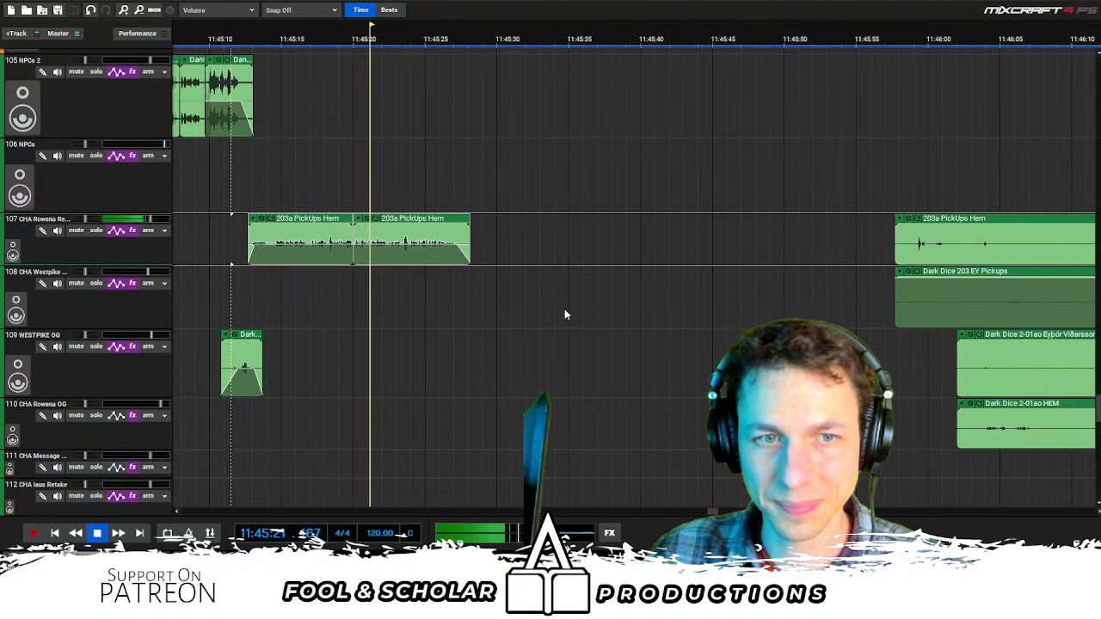
# Move the remaining Rowena and Westpike pickups to about 11:46:11 and both original recordings to about 11:45:42
pyautogui.hscroll(3, 594, 298)
pyautogui.moveTo(590, 249); pyautogui.dragTo(930, 273)
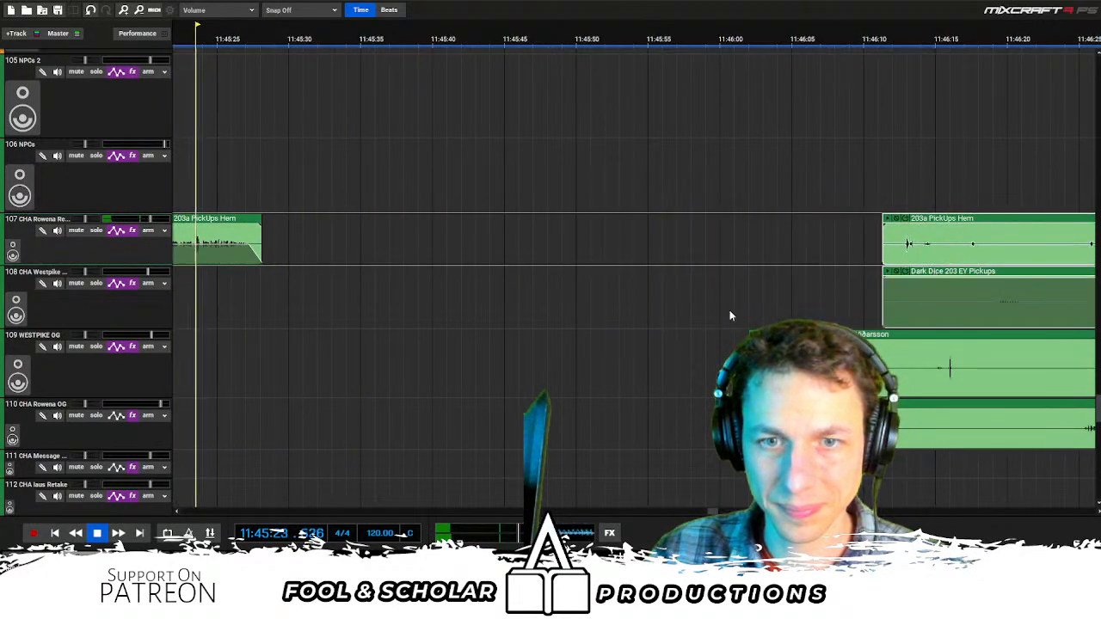
pyautogui.moveTo(632, 416); pyautogui.dragTo(773, 361)
pyautogui.moveTo(830, 336); pyautogui.dragTo(483, 317)
pyautogui.click(491, 313)
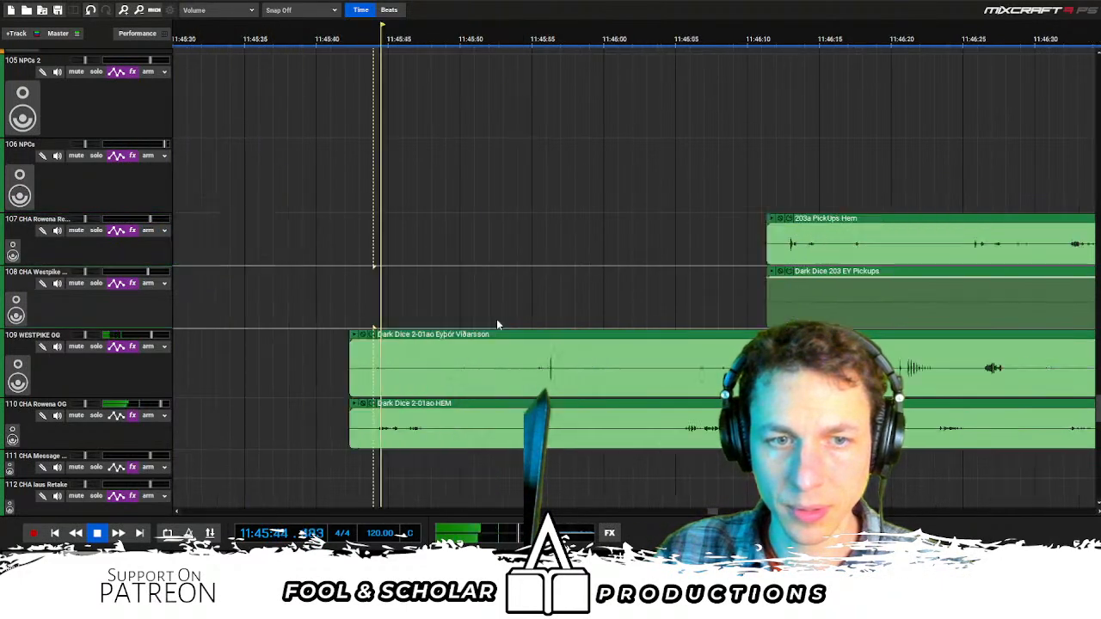
# Cut the first original lines into faded clips, Westpike's from about 11:45:43 to 11:45:47 and Rowena's from about 11:45:42 to 11:45:49
pyautogui.moveTo(221, 370); pyautogui.dragTo(243, 369)
pyautogui.press('Delete')
pyautogui.moveTo(306, 319); pyautogui.dragTo(318, 411)
pyautogui.press('Delete')
pyautogui.click(325, 417)
pyautogui.press('Delete')
pyautogui.press('space')
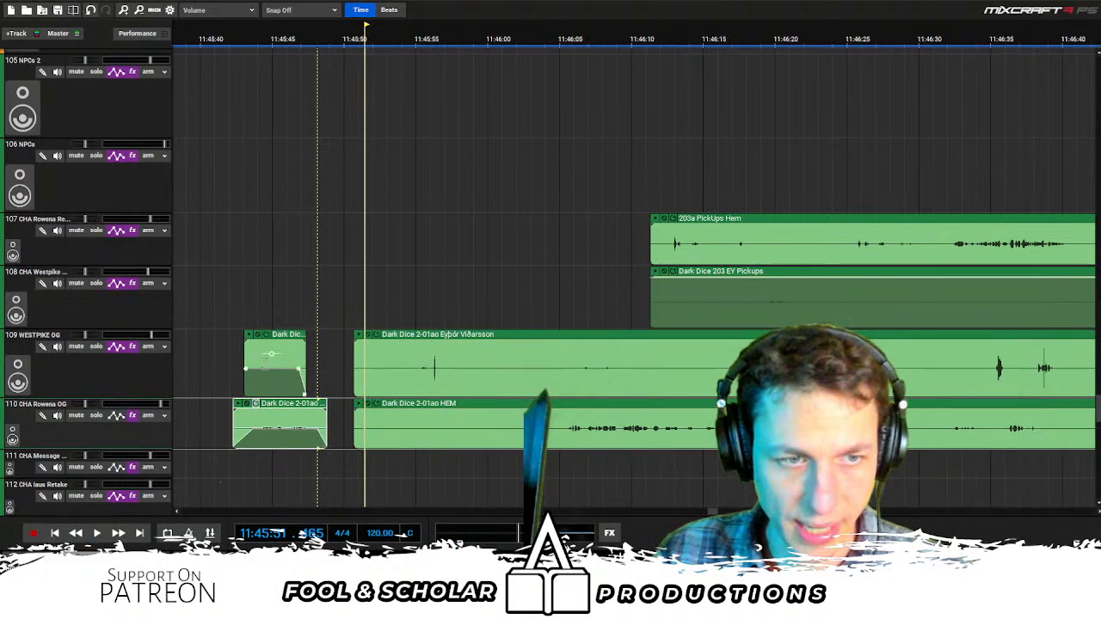
# Add a fade-in to the isolated Westpike line and move the remaining Westpike and Rowena originals to about 11:46:21
pyautogui.click(260, 369)
pyautogui.moveTo(246, 369); pyautogui.dragTo(245, 394)
pyautogui.hscroll(1, 258, 379)
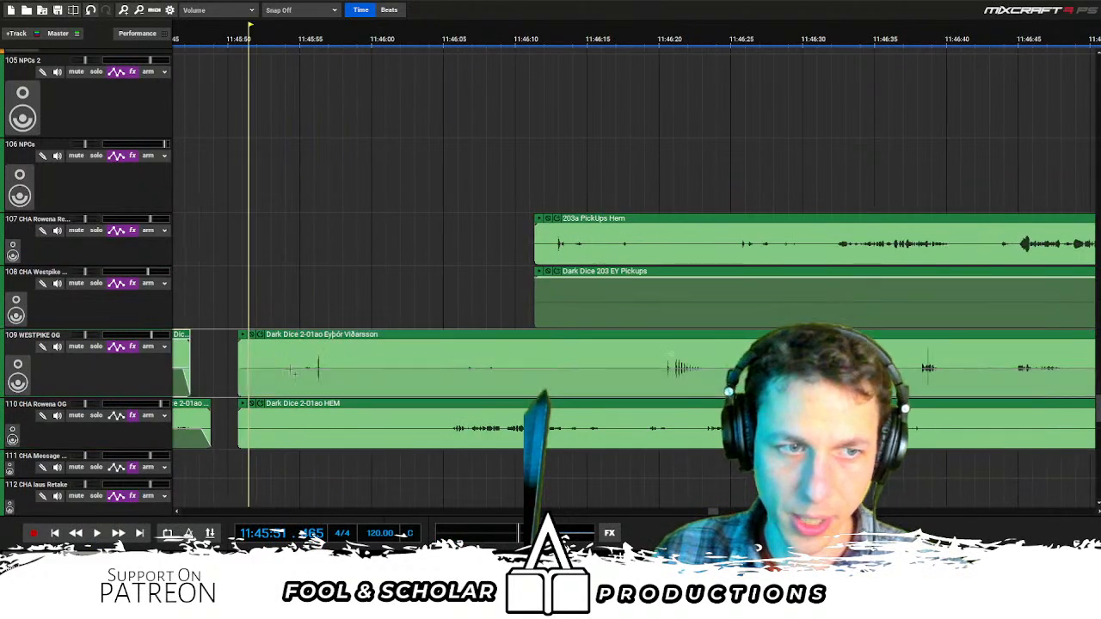
pyautogui.hscroll(-1, 275, 374)
pyautogui.moveTo(334, 353)
pyautogui.mouseDown()
pyautogui.moveTo(396, 421)
pyautogui.moveTo(834, 404)
pyautogui.mouseUp()
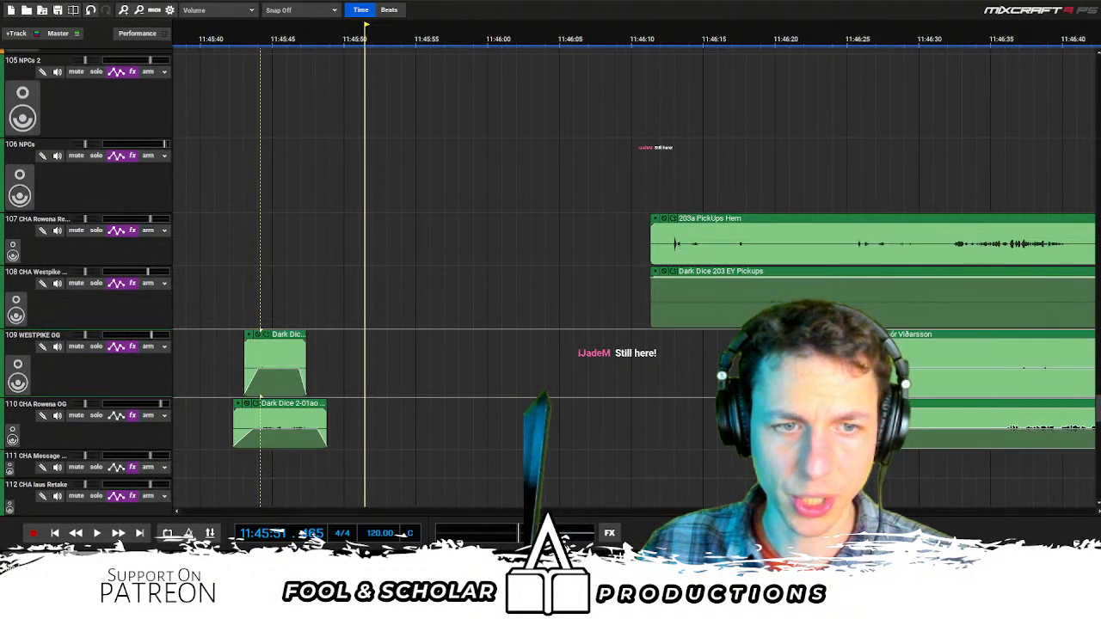
# Move the remaining Rafaj recordings on the NPCs 2 track so they start at about 11:45:50
pyautogui.hscroll(3, 623, 164)
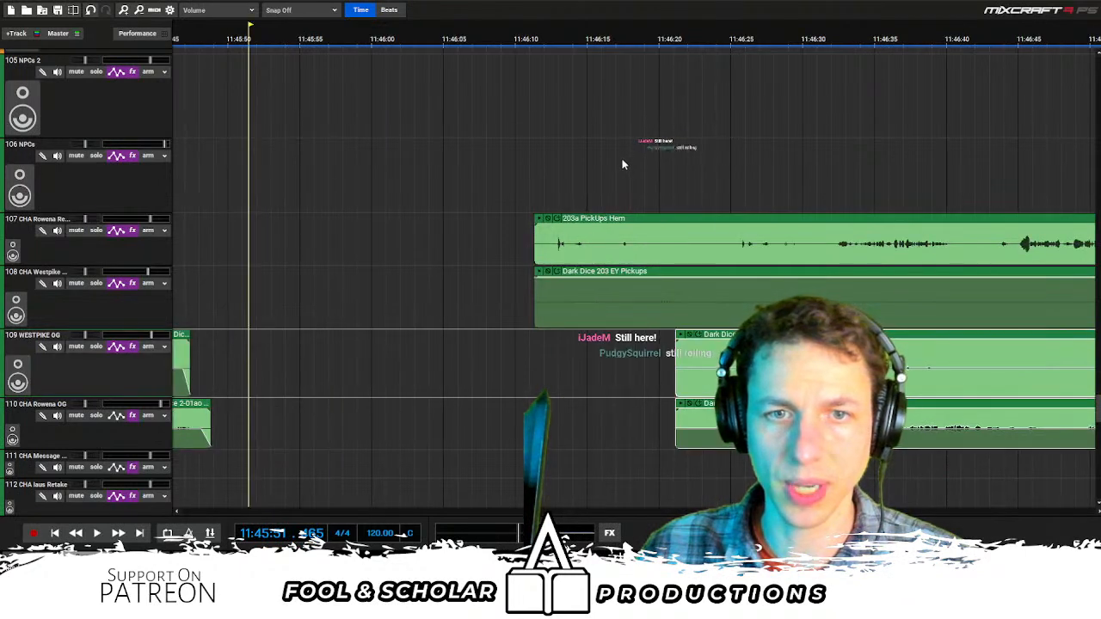
pyautogui.scroll(-1, 623, 165)
pyautogui.scroll(3, 623, 165)
pyautogui.hscroll(6, 648, 169)
pyautogui.moveTo(651, 155); pyautogui.dragTo(324, 118)
pyautogui.moveTo(1039, 112); pyautogui.dragTo(495, 107)
pyautogui.moveTo(337, 200); pyautogui.dragTo(543, 159)
pyautogui.hscroll(-6, 543, 159)
pyautogui.moveTo(525, 114); pyautogui.dragTo(479, 114)
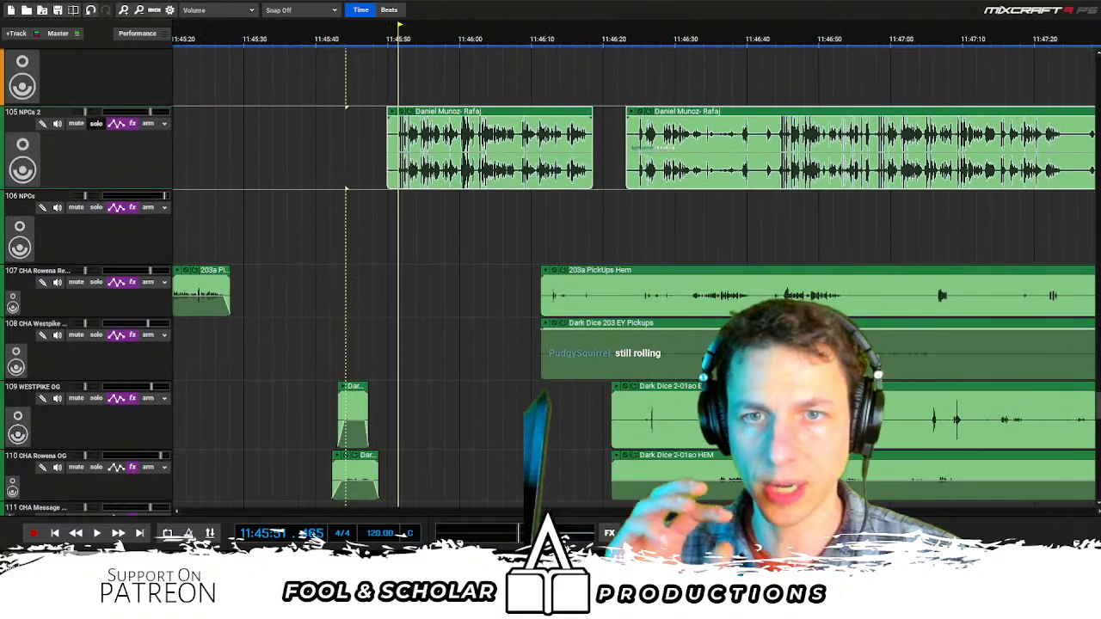
# Solo the NPCs 2 track, play the second Rafaj recording and delete its audio before about 11:46:44
pyautogui.click(95, 123)
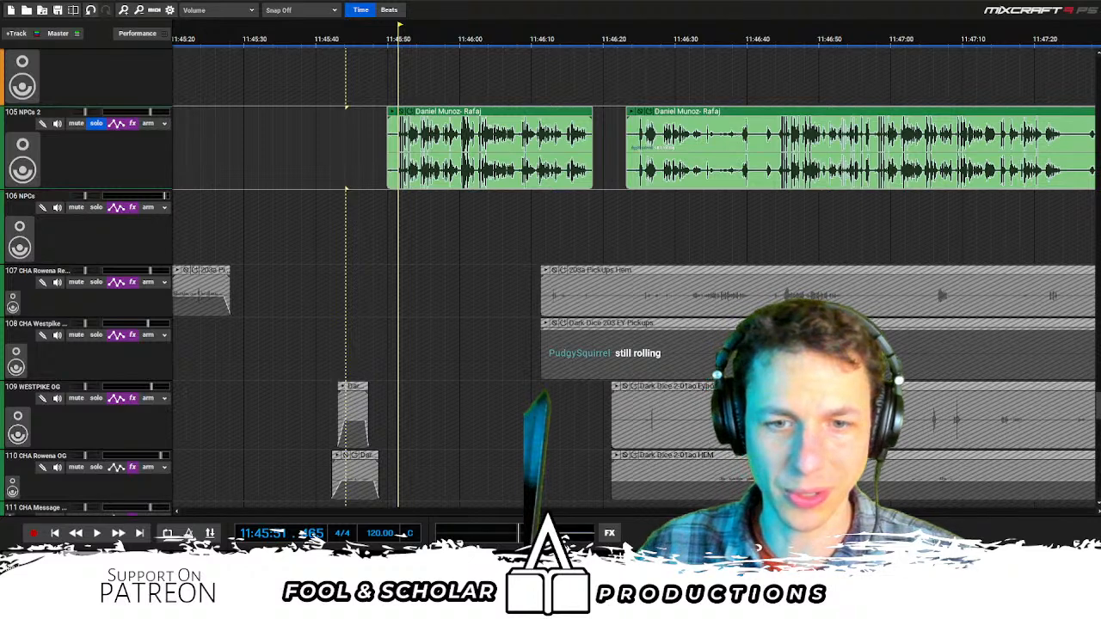
pyautogui.press('space')
pyautogui.click(636, 199)
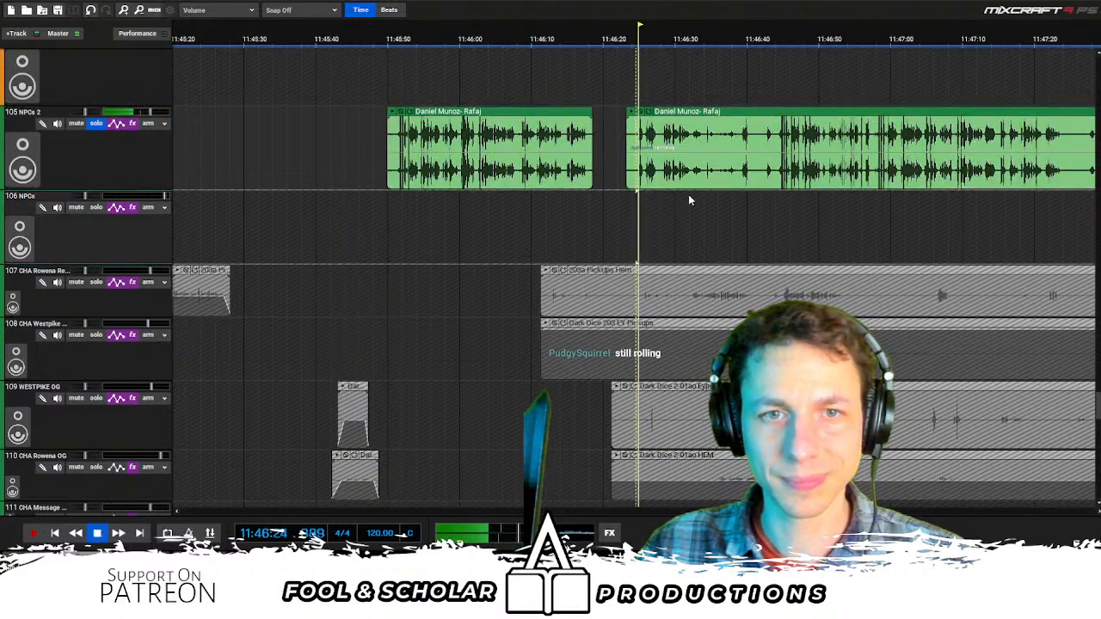
pyautogui.click(733, 205)
pyautogui.moveTo(775, 194); pyautogui.dragTo(625, 170)
pyautogui.press('Delete')
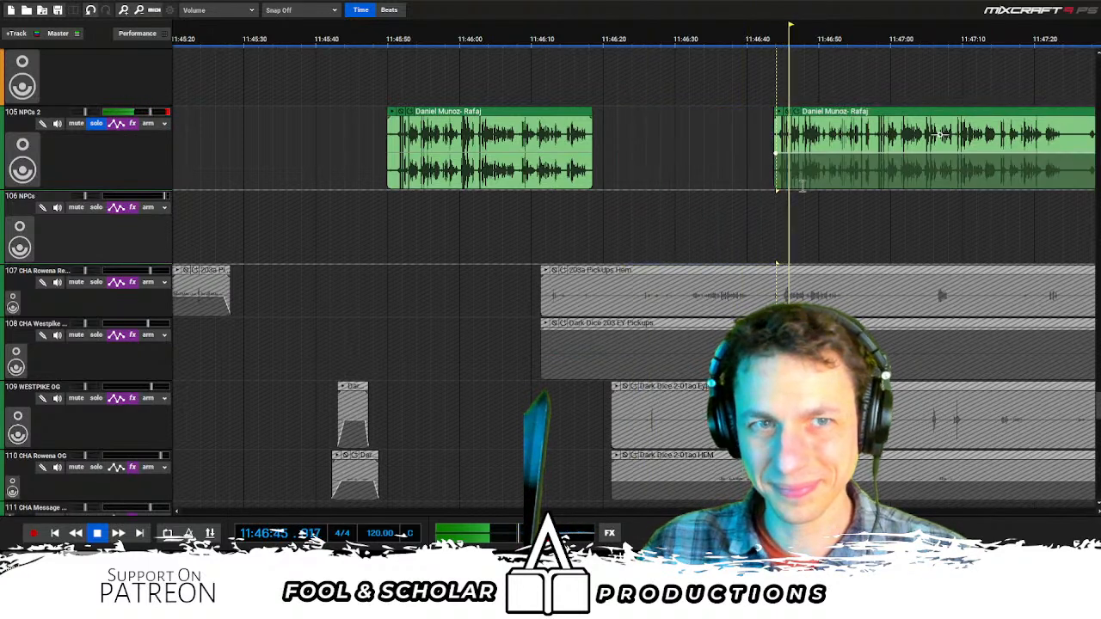
# Play the end of the long Rafaj take and delete its audio between about 11:47:24 and 11:47:26
pyautogui.hscroll(2, 790, 194)
pyautogui.click(831, 201)
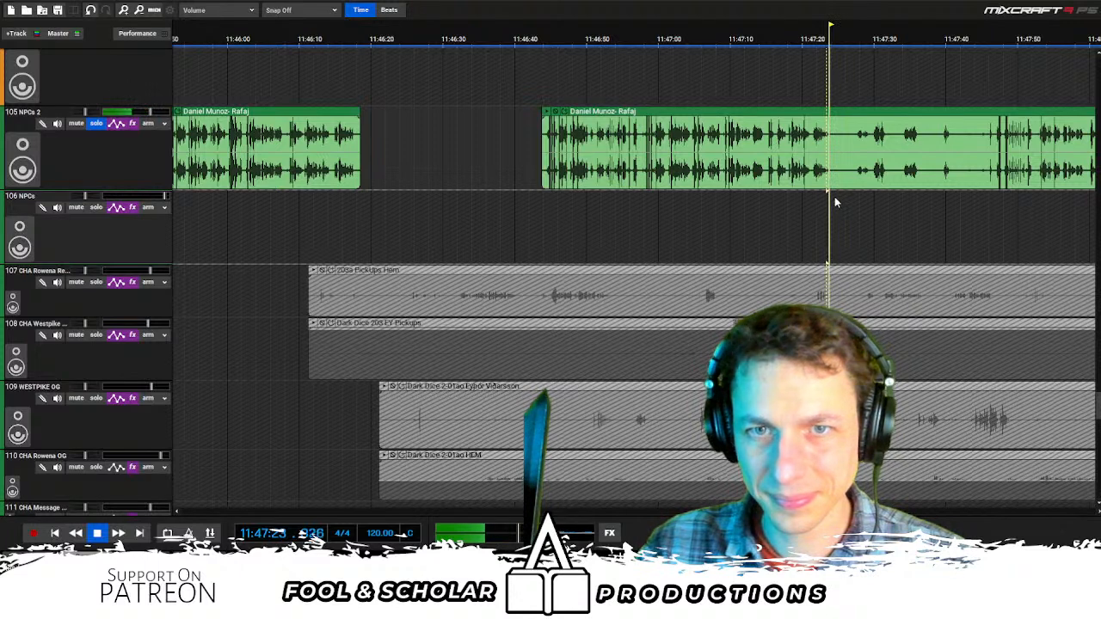
pyautogui.moveTo(832, 198); pyautogui.dragTo(849, 202)
pyautogui.press('Delete')
# Isolate the short Rafaj line by deleting the audio behind it up to about 11:47:46, and move the line to about 11:47:34
pyautogui.click(876, 195)
pyautogui.click(906, 194)
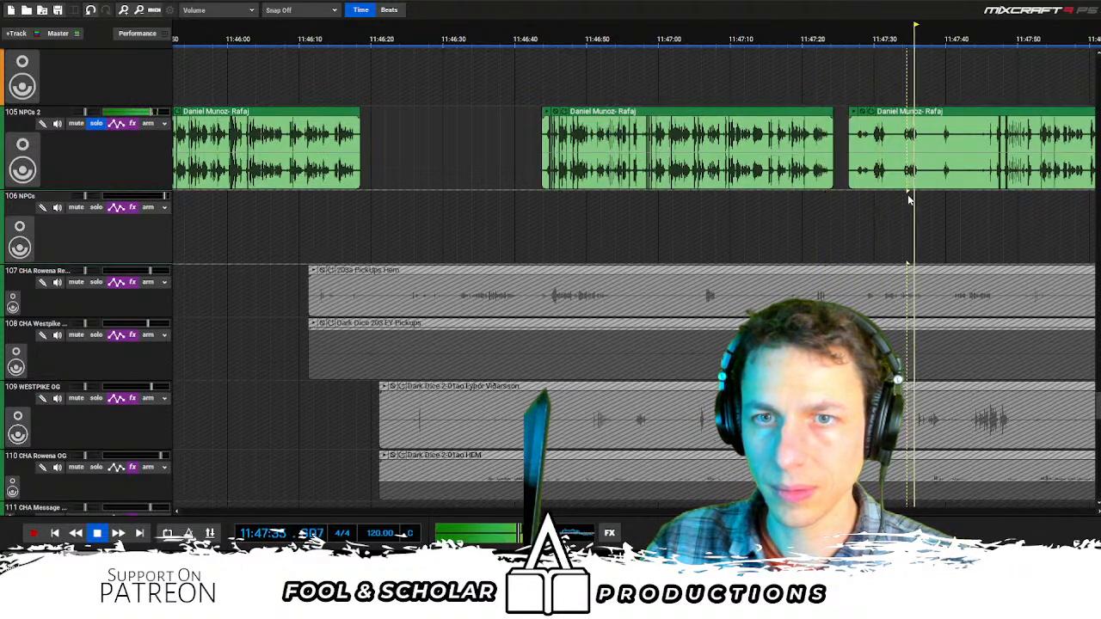
pyautogui.click(983, 197)
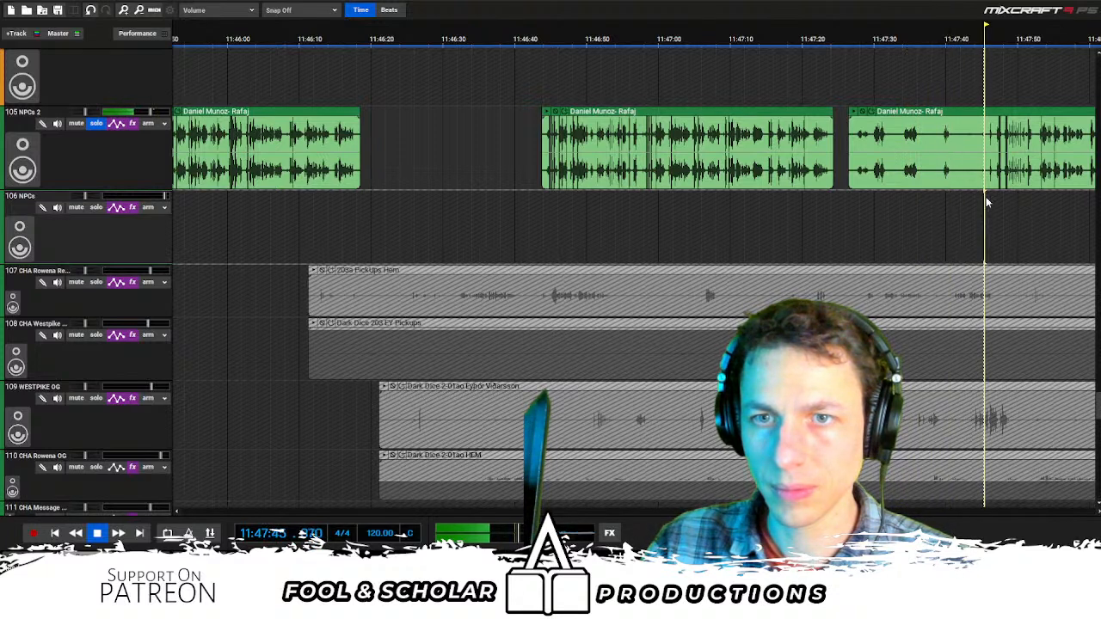
pyautogui.moveTo(986, 197); pyautogui.dragTo(934, 136)
pyautogui.press('Delete')
pyautogui.hscroll(1, 820, 209)
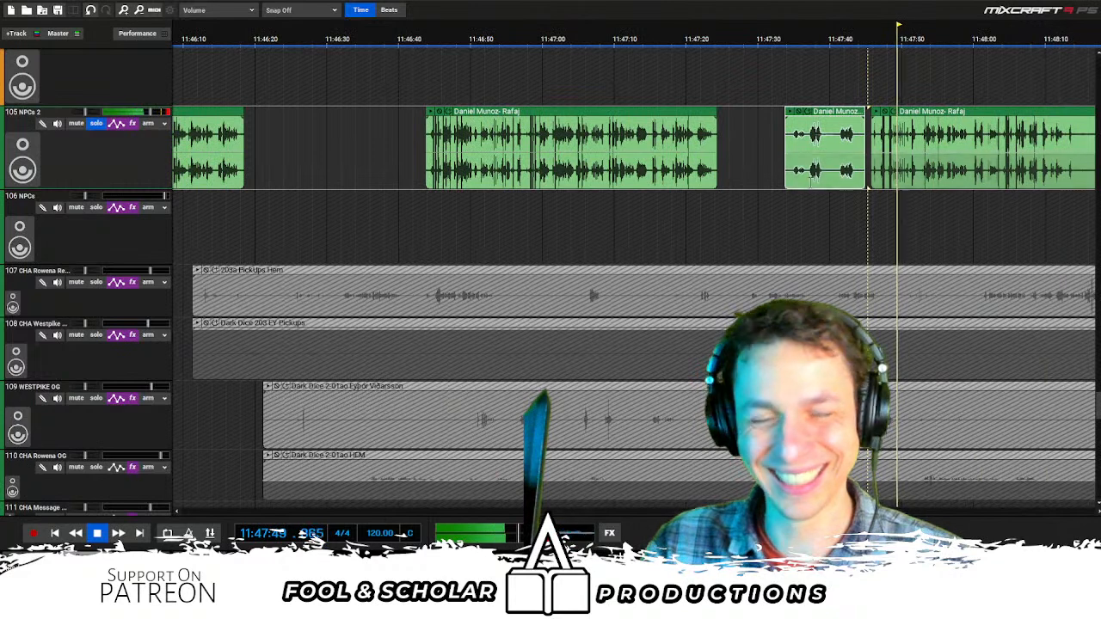
# Trim the next Rafaj recording's start to about 11:47:52 and play several points further into it
pyautogui.hscroll(1, 828, 208)
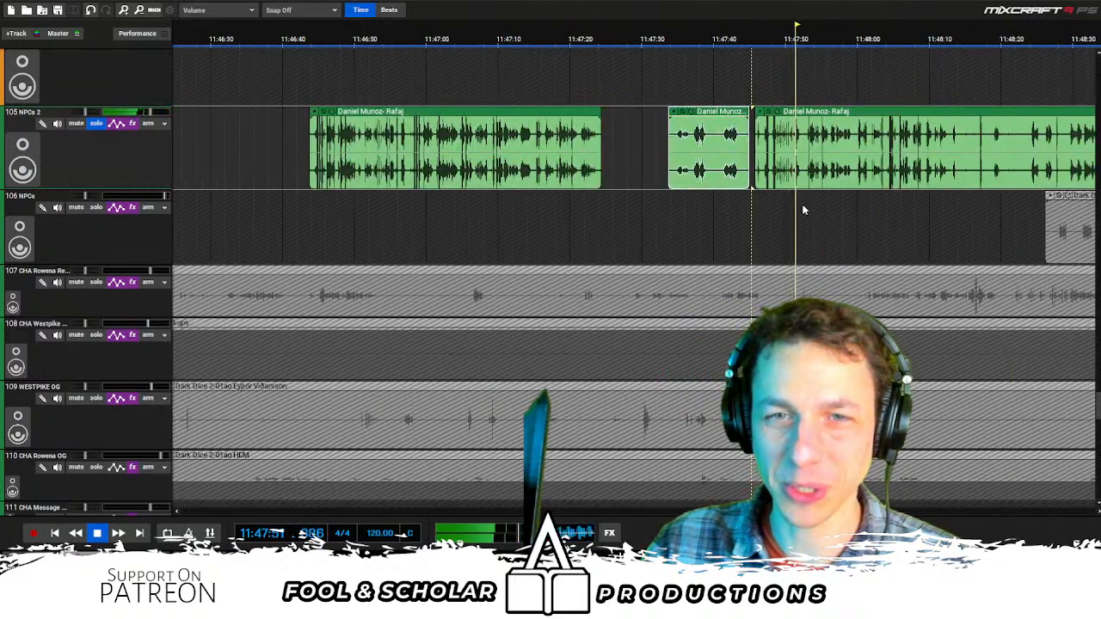
pyautogui.moveTo(756, 184); pyautogui.dragTo(803, 184)
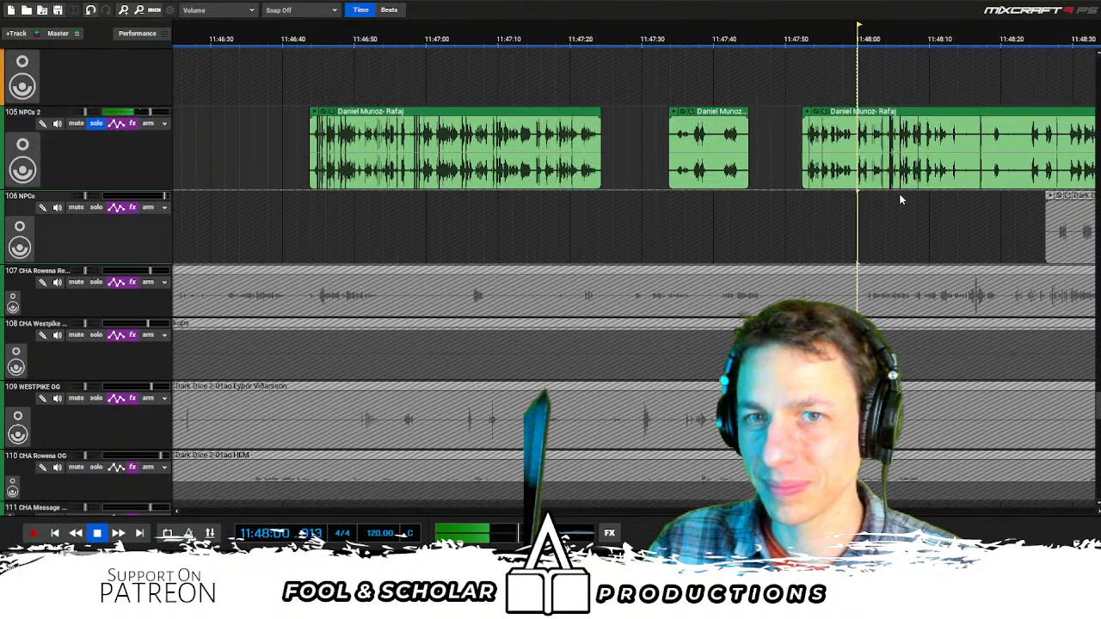
pyautogui.hscroll(1, 868, 200)
pyautogui.hscroll(1, 997, 89)
pyautogui.click(995, 90)
pyautogui.click(889, 91)
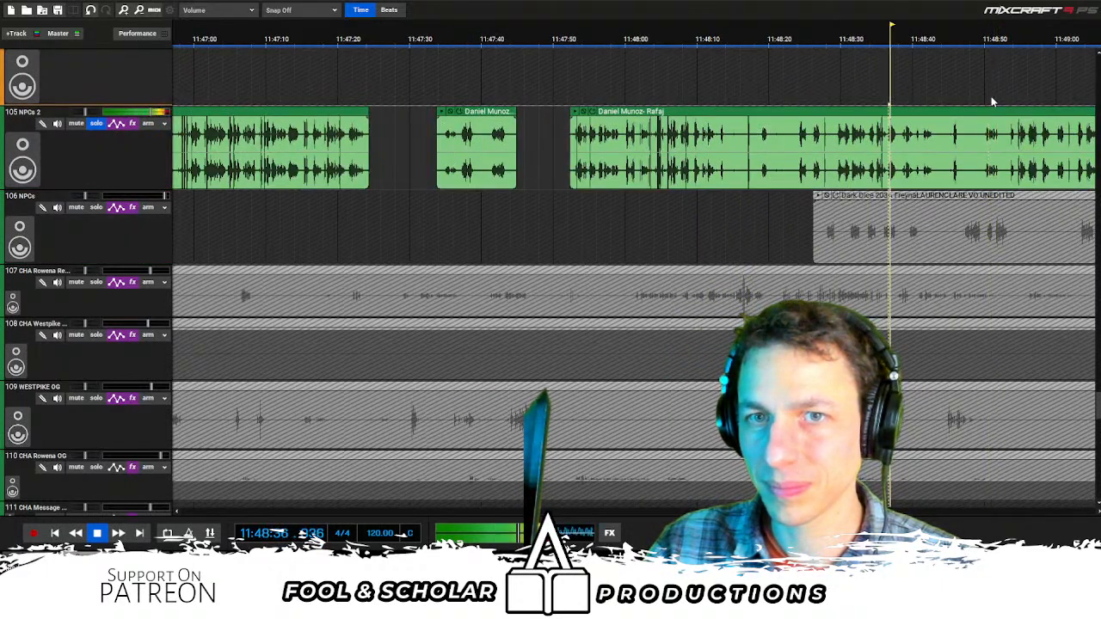
# Split the last Rafaj recording at about 11:48:28 and delete its audio before about 11:48:24
pyautogui.hscroll(1, 963, 99)
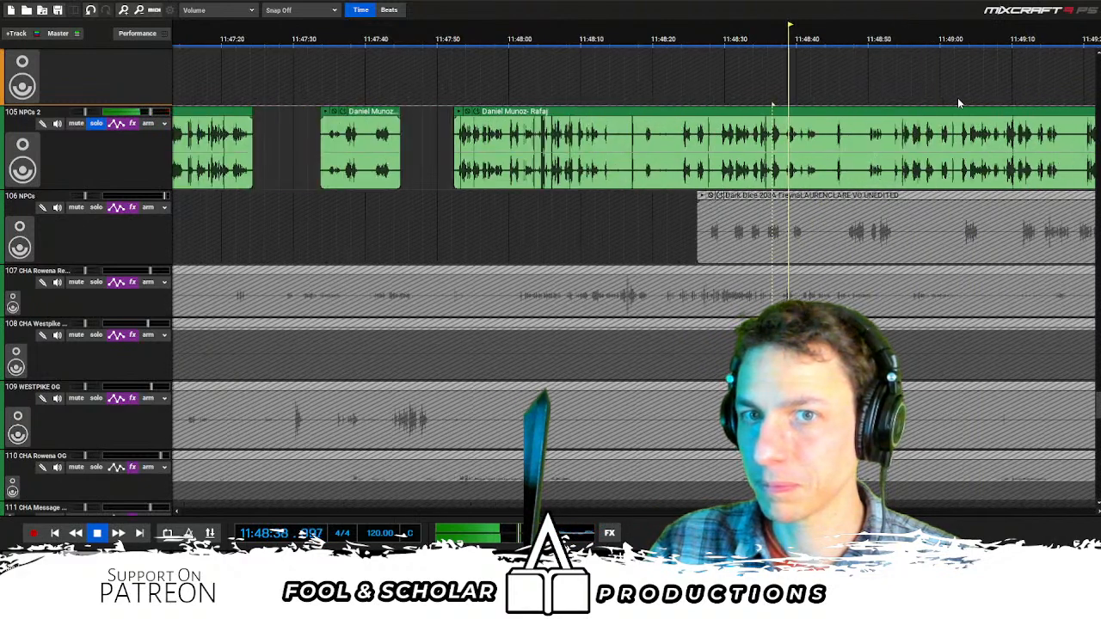
pyautogui.click(718, 98)
pyautogui.click(718, 119)
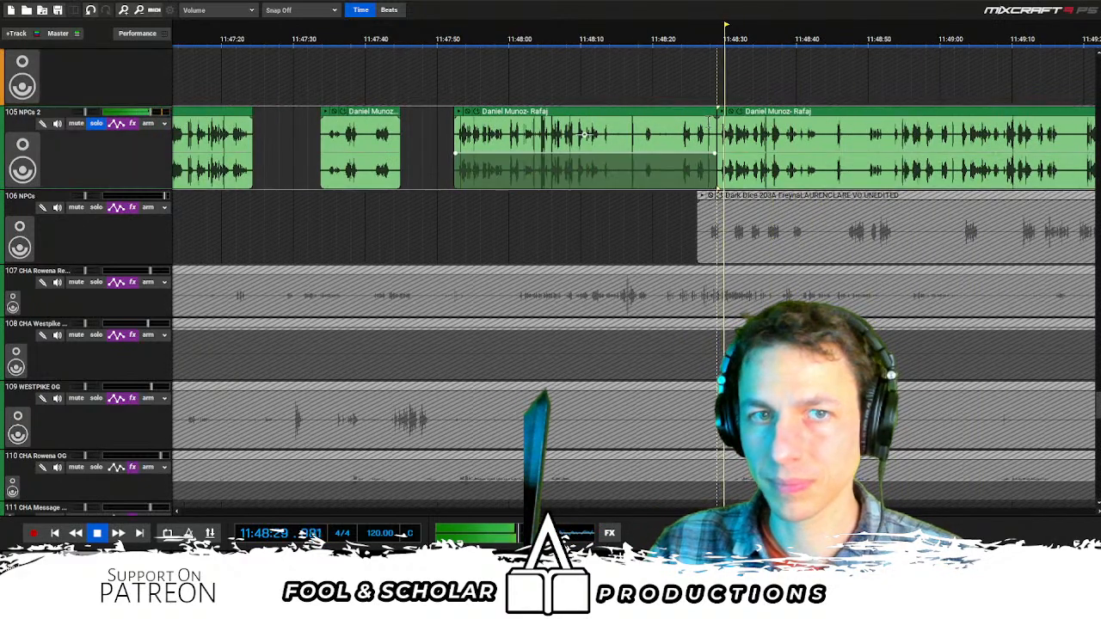
pyautogui.hotkey('ctrl', 't')
pyautogui.click(685, 101)
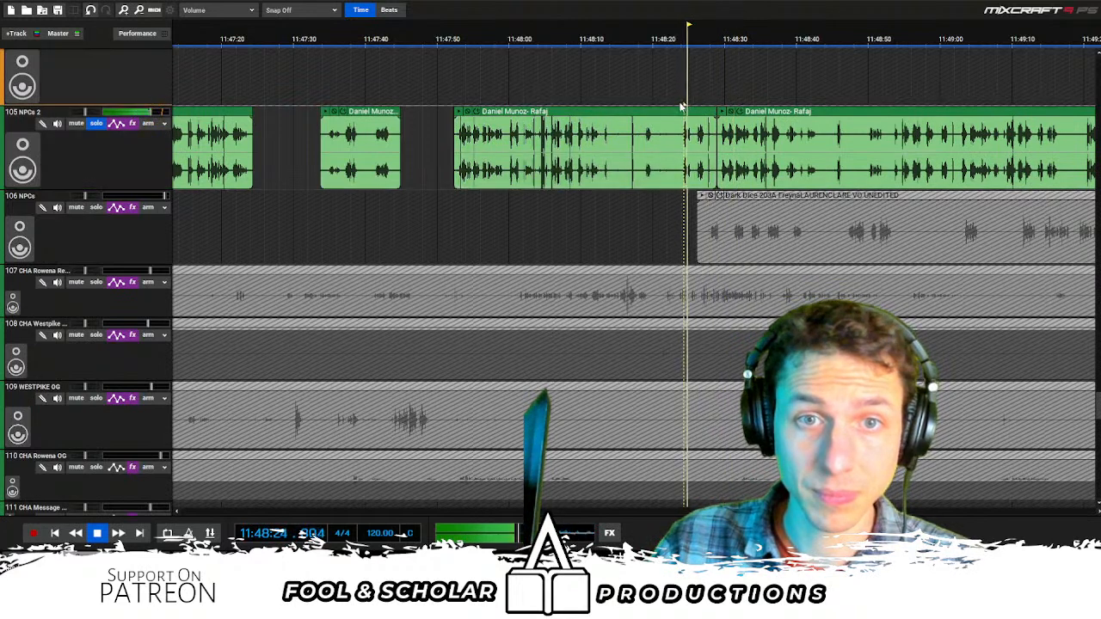
pyautogui.moveTo(644, 119); pyautogui.dragTo(678, 118)
pyautogui.press('Delete')
pyautogui.click(604, 114)
pyautogui.press('Delete')
# Move the short Rafaj line to start at about 11:47:49 and replay it
pyautogui.moveTo(537, 100); pyautogui.dragTo(750, 119)
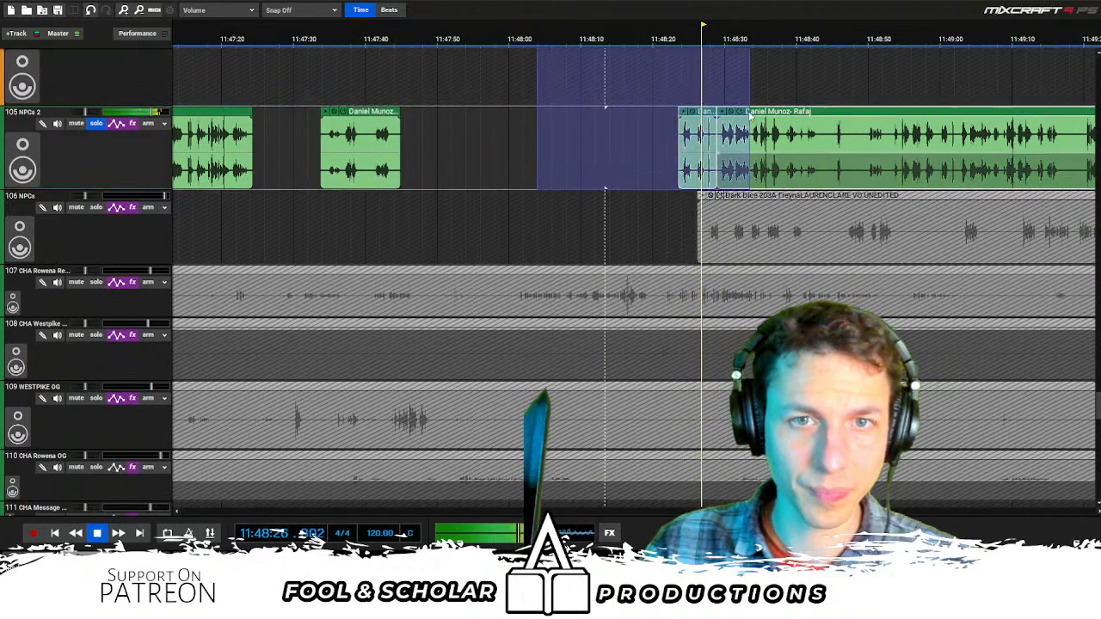
pyautogui.press('space')
pyautogui.moveTo(360, 122); pyautogui.dragTo(476, 122)
pyautogui.click(486, 112)
pyautogui.press('space')
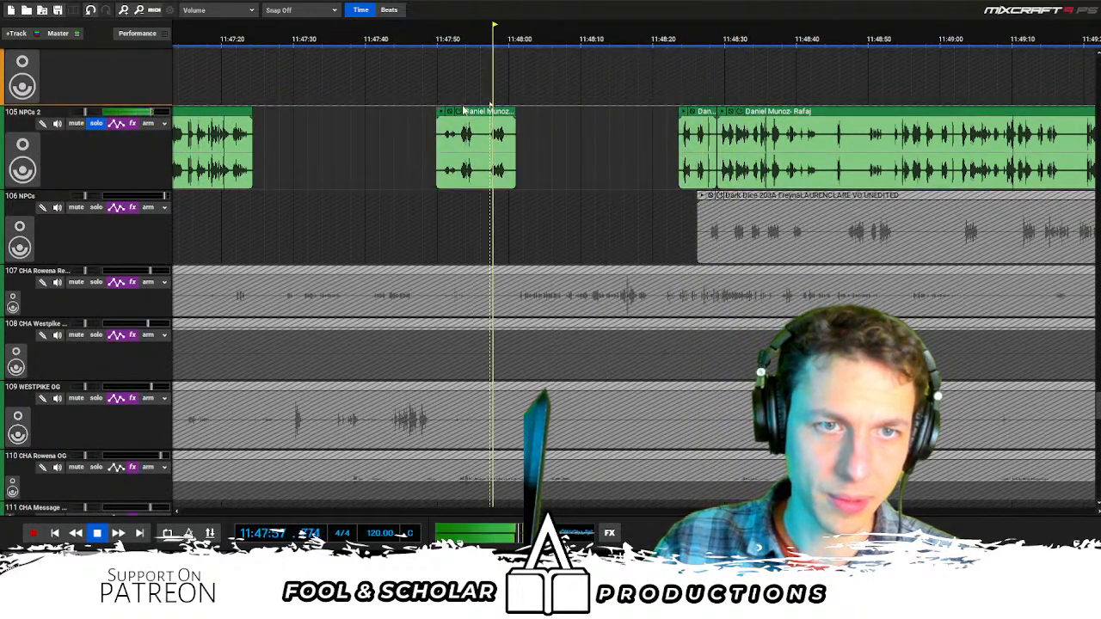
pyautogui.click(460, 104)
# Move the long Rafaj take to about 11:46:20, just behind the first Rafaj take
pyautogui.hscroll(-1, 500, 105)
pyautogui.moveTo(715, 112); pyautogui.dragTo(596, 121)
pyautogui.hscroll(-1, 550, 158)
pyautogui.click(425, 209)
pyautogui.hscroll(-1, 599, 142)
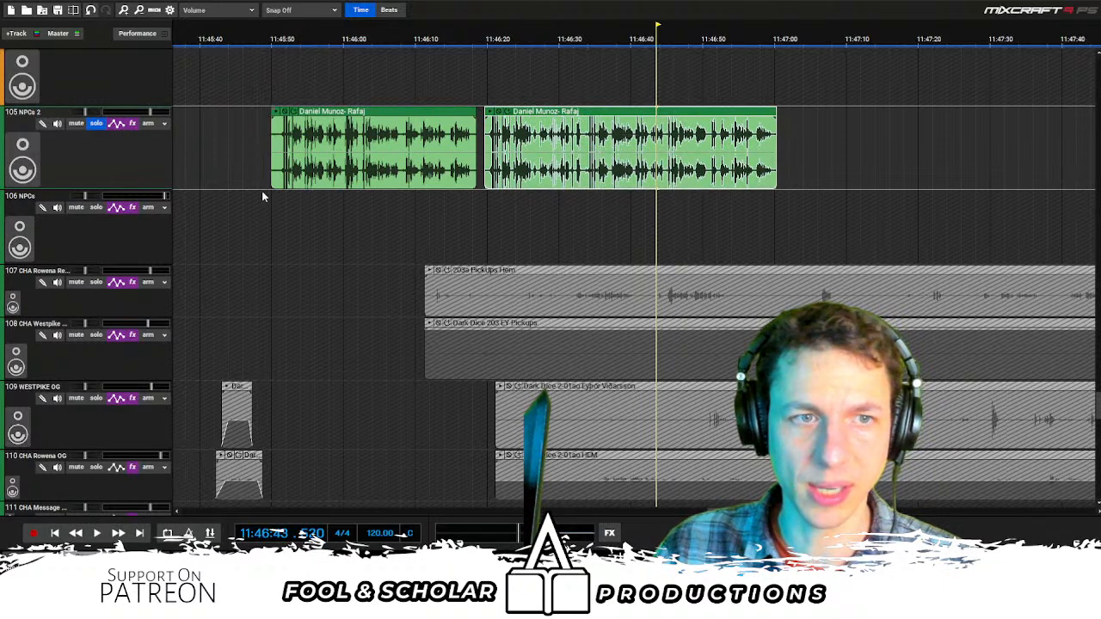
# Play the first Rafaj take and trim its start to about 11:45:54
pyautogui.click(284, 198)
pyautogui.press('space')
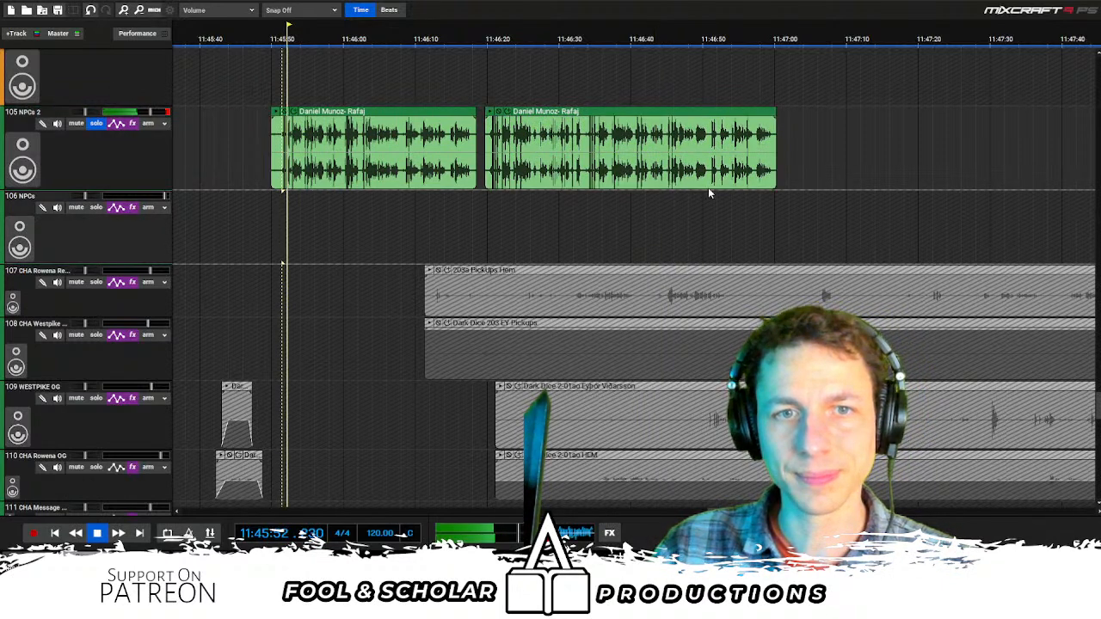
pyautogui.scroll(1, 697, 194)
# Split the second Rafaj take at about 11:46:34, delete the part before the split and give the rest a short fade-in
pyautogui.click(801, 180)
pyautogui.hotkey('ctrl', 't')
pyautogui.click(800, 200)
pyautogui.press('space')
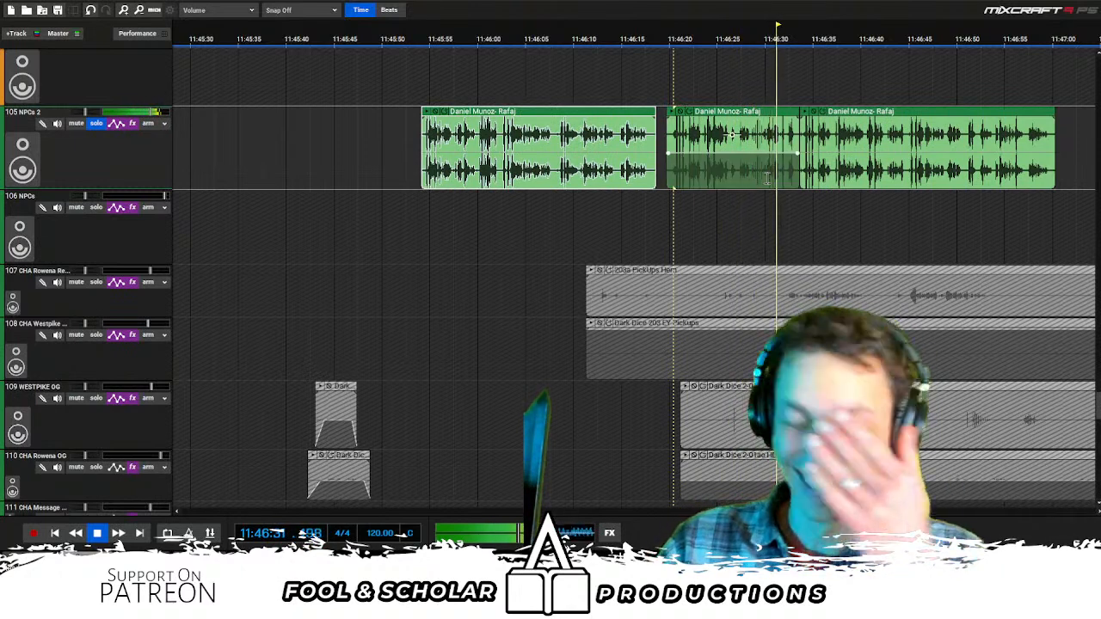
pyautogui.click(770, 176)
pyautogui.press('Delete')
pyautogui.click(806, 192)
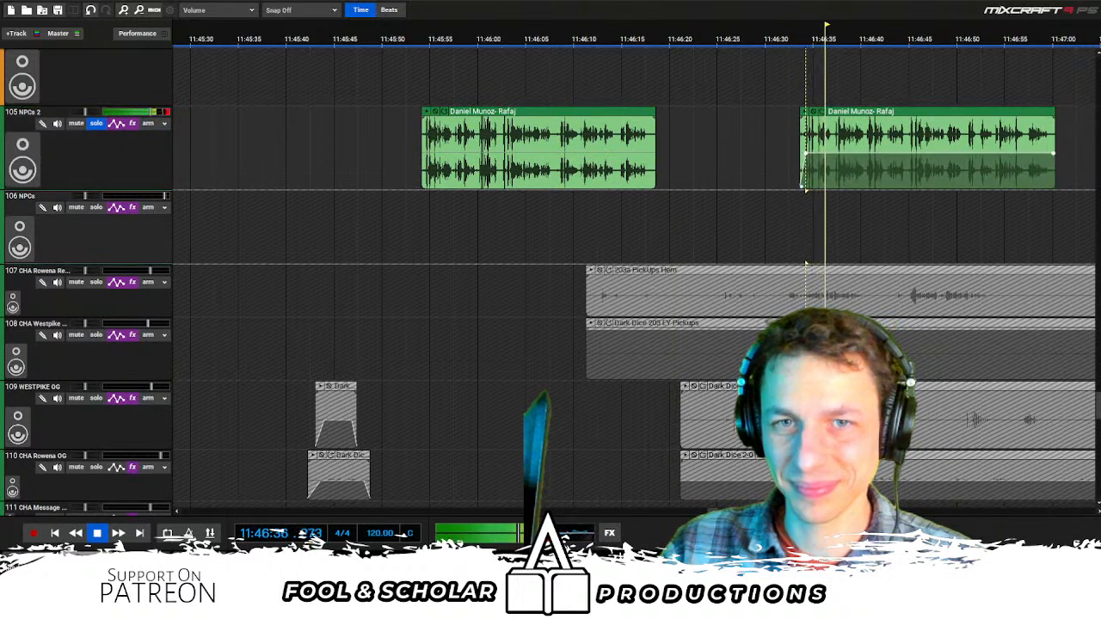
# Move the first Rafaj take to start at about 11:46:03 and play on through the second take
pyautogui.moveTo(616, 116); pyautogui.dragTo(698, 121)
pyautogui.hscroll(5, 695, 133)
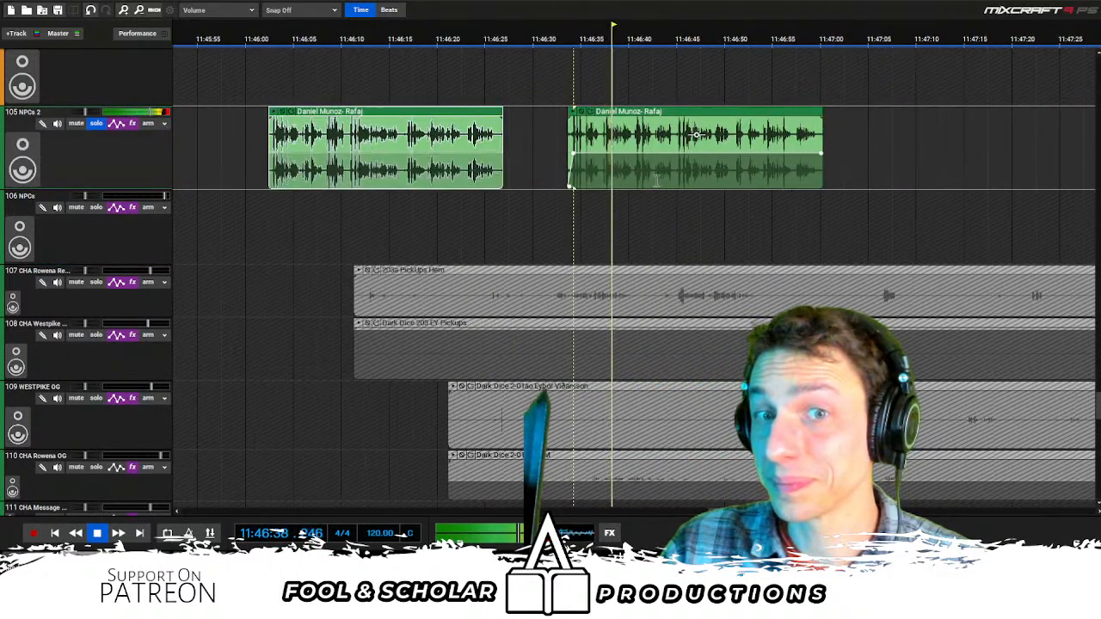
pyautogui.moveTo(629, 197); pyautogui.dragTo(701, 198)
pyautogui.scroll(4, 679, 189)
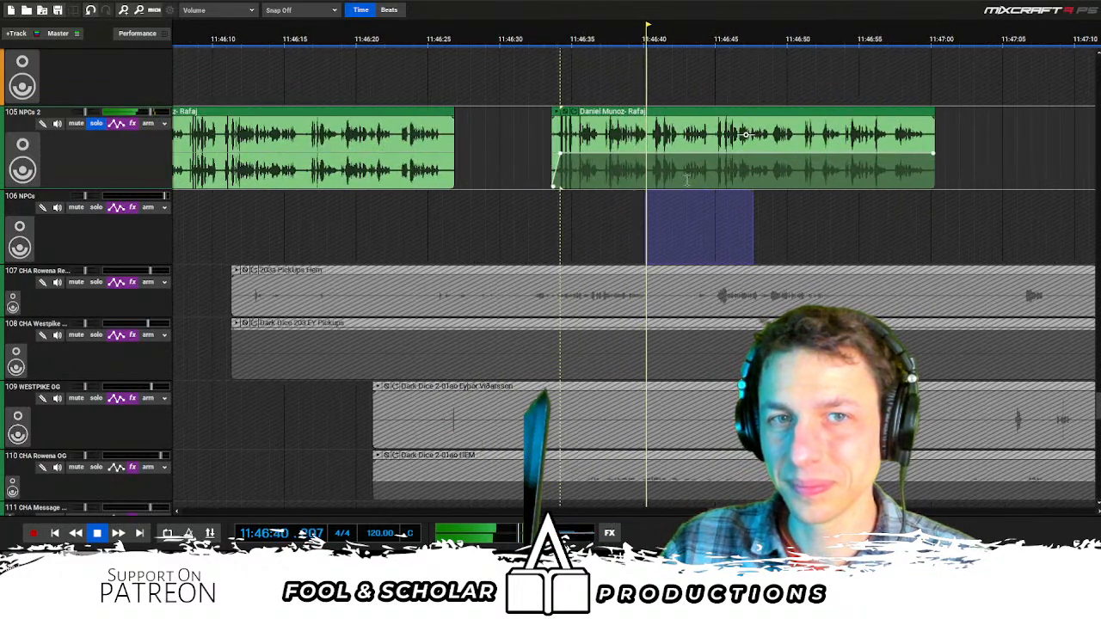
# Trim the first Rafaj take's start to about 11:46:06 and place the second take's opening, split at about 11:46:37, directly before it
pyautogui.scroll(-2, 619, 182)
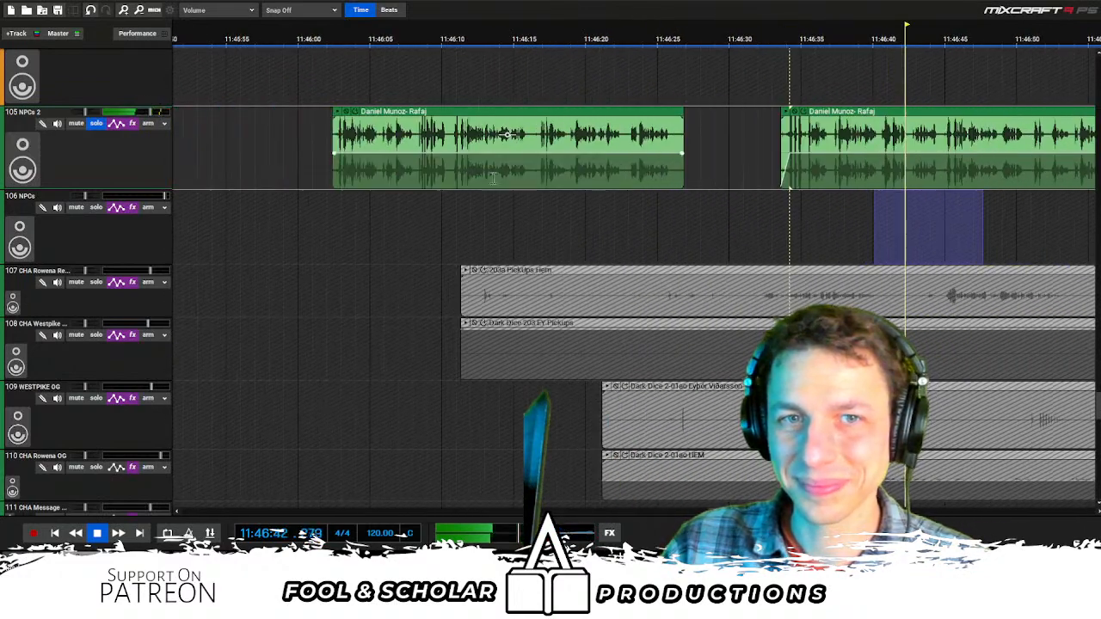
pyautogui.click(415, 204)
pyautogui.click(380, 197)
pyautogui.moveTo(334, 182); pyautogui.dragTo(384, 183)
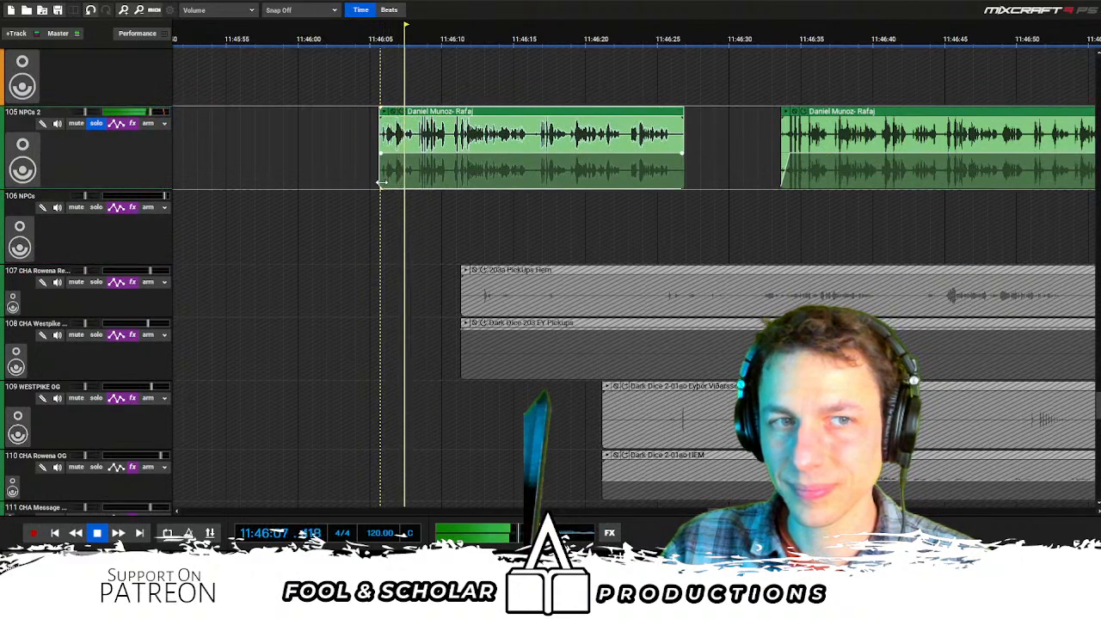
pyautogui.click(828, 157)
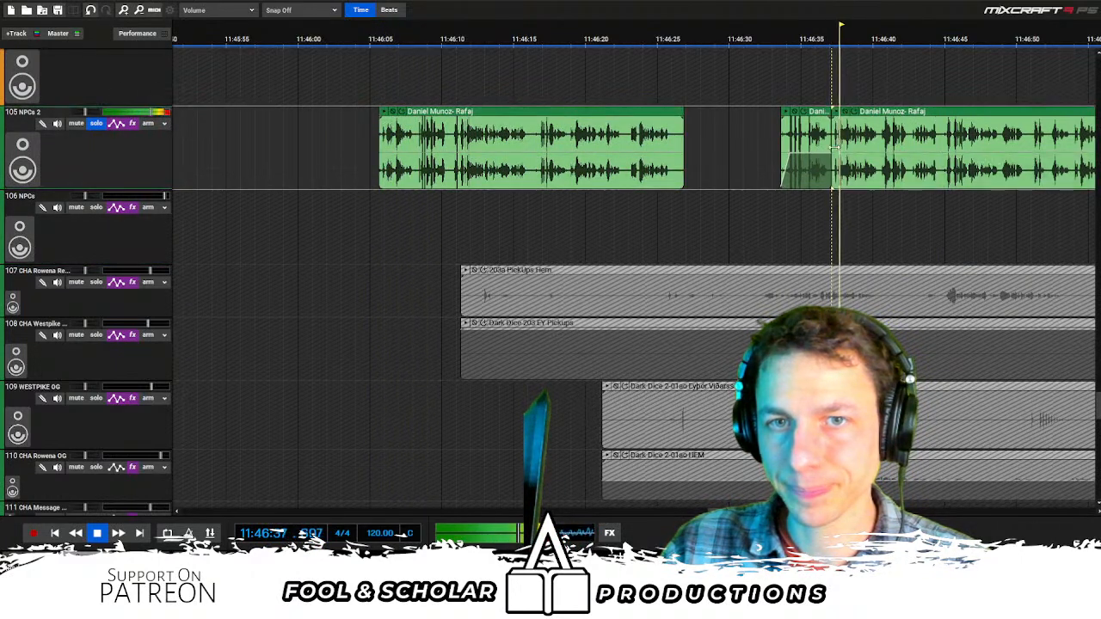
pyautogui.moveTo(877, 176); pyautogui.dragTo(378, 118)
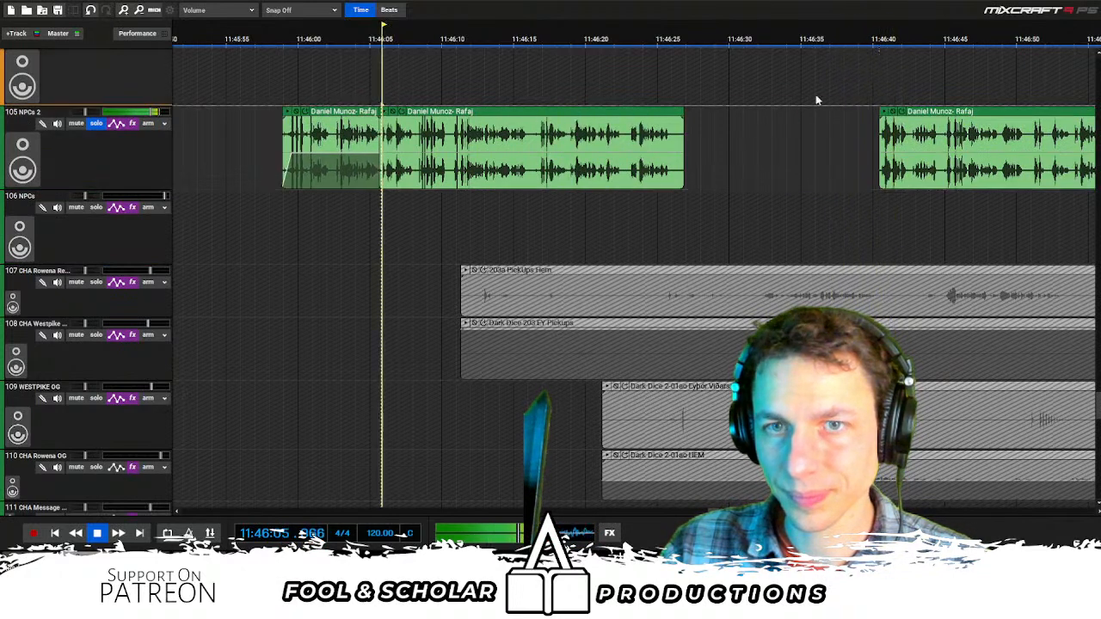
# Move the rest of the second Rafaj take earlier, trim its start to about 11:46:30 and play it
pyautogui.moveTo(931, 112); pyautogui.dragTo(750, 112)
pyautogui.moveTo(694, 133); pyautogui.dragTo(723, 130)
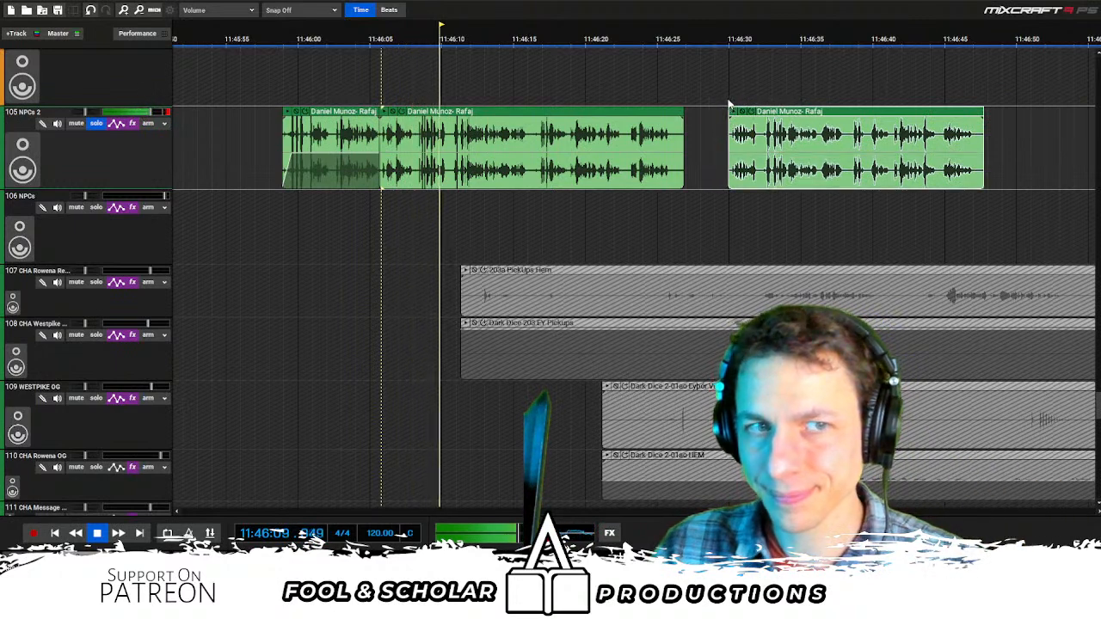
pyautogui.doubleClick(730, 105)
# Split the first Rafaj take at about 11:46:08 and trim the start of its remainder to about 11:46:10
pyautogui.click(416, 129)
pyautogui.hotkey('ctrl', 't')
pyautogui.moveTo(417, 128); pyautogui.dragTo(432, 129)
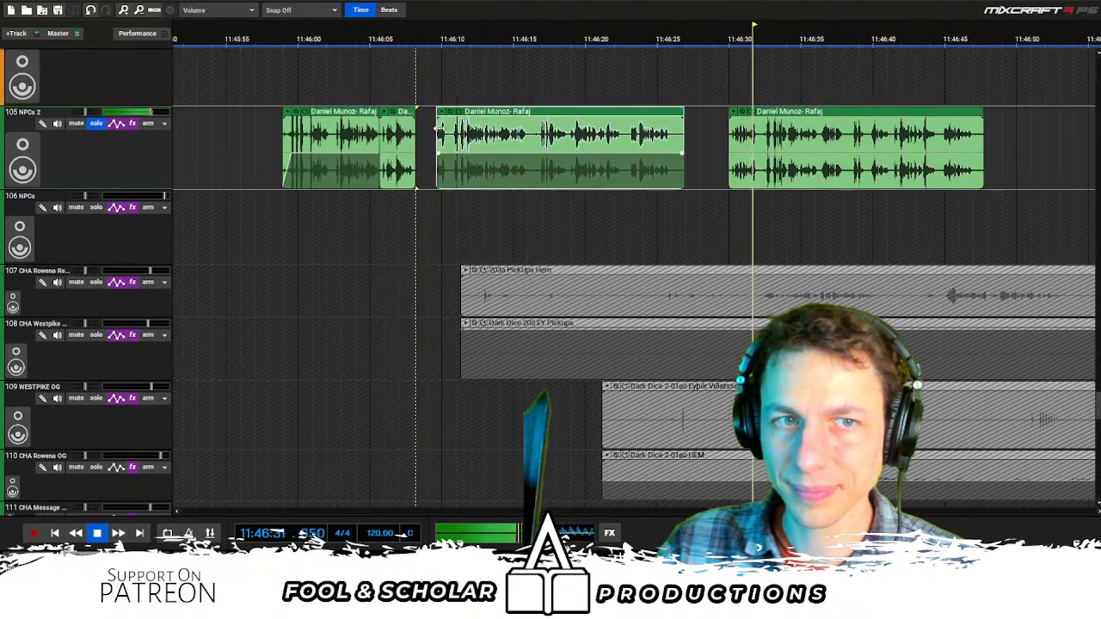
pyautogui.moveTo(318, 92); pyautogui.dragTo(392, 112)
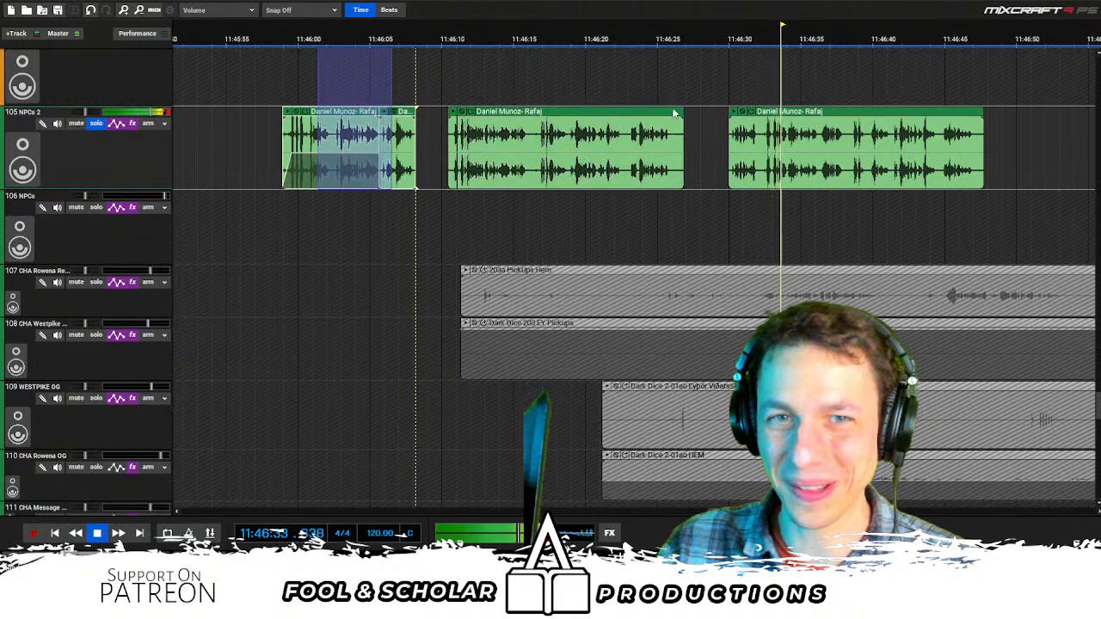
# Split the second take at about 11:46:32, move its opening piece into the gap at about 11:46:08 and close up the assembled clips
pyautogui.click(761, 129)
pyautogui.hotkey('ctrl', 't')
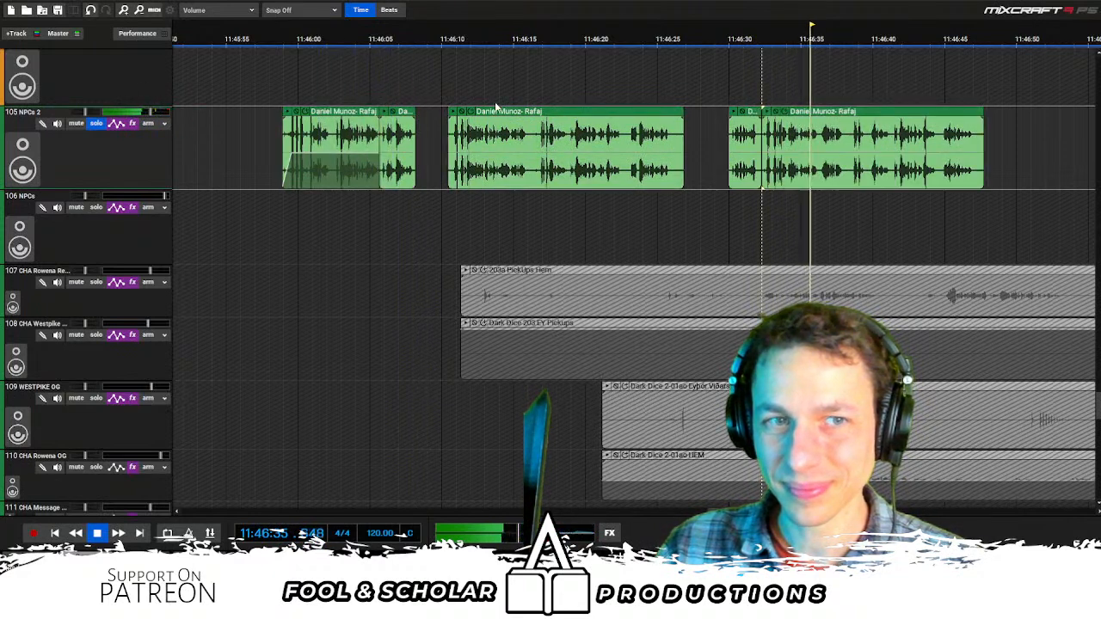
pyautogui.click(446, 102)
pyautogui.moveTo(753, 112); pyautogui.dragTo(440, 112)
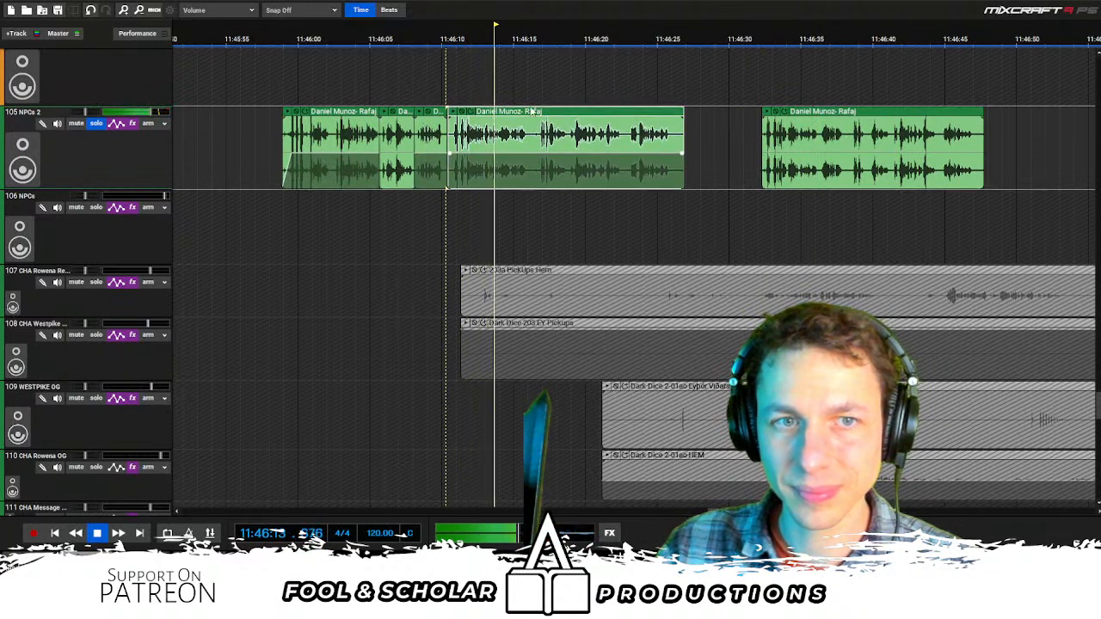
pyautogui.moveTo(277, 110); pyautogui.dragTo(438, 114)
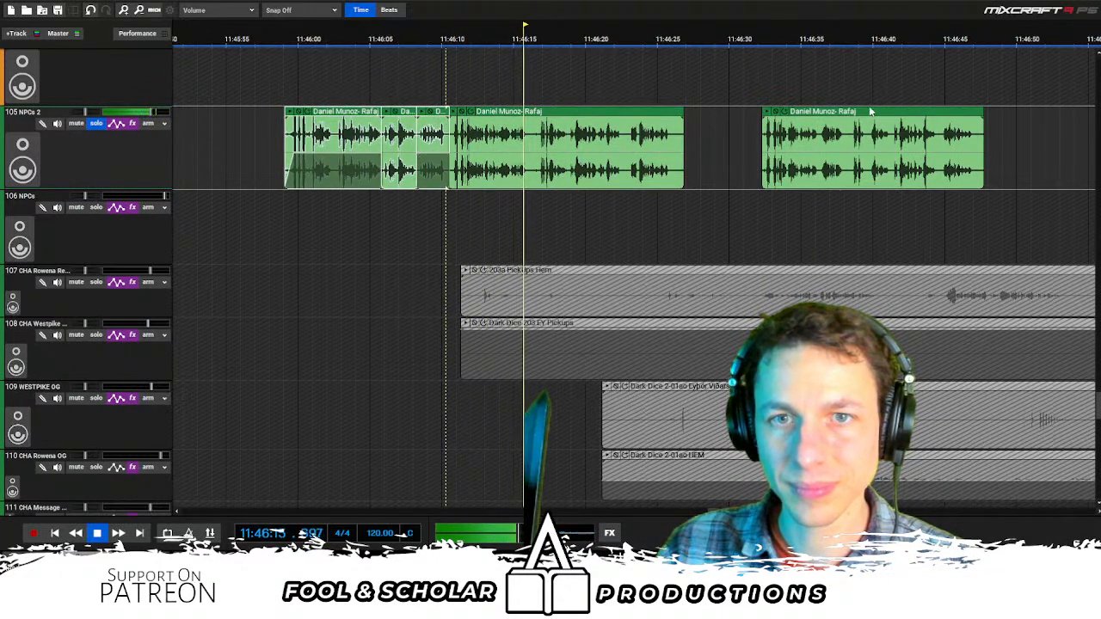
# Trim the opening of the remaining second take, move it to about 11:46:28 and compare it with the first take
pyautogui.click(808, 120)
pyautogui.moveTo(763, 126); pyautogui.dragTo(737, 118)
pyautogui.click(505, 91)
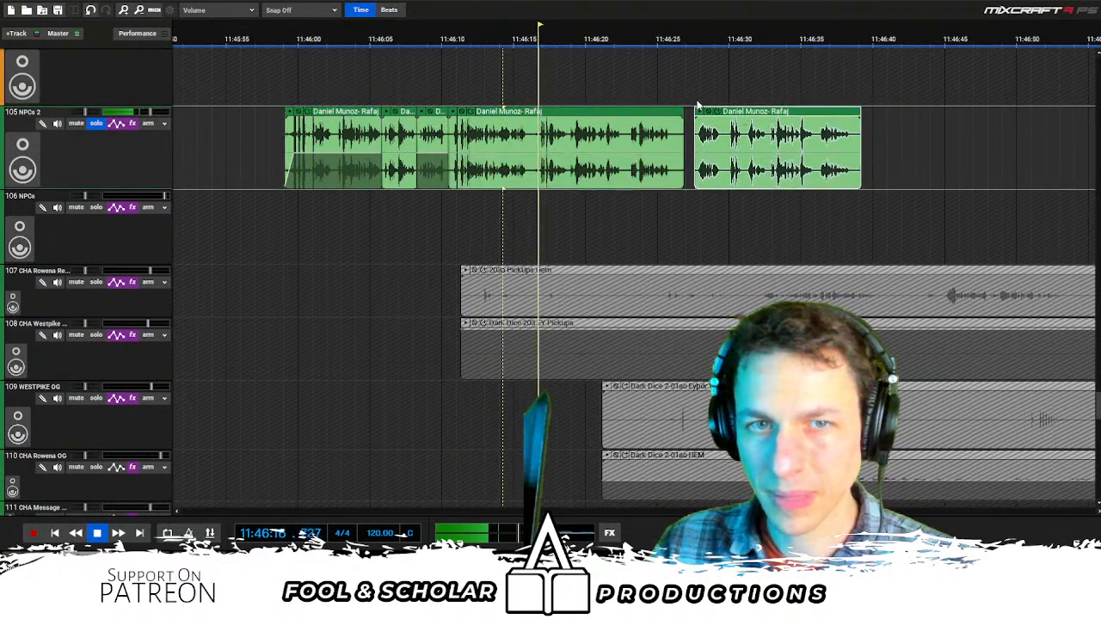
pyautogui.click(698, 105)
# Split the first take's remainder at about 11:46:14 and trim the start of the part behind the split to about 11:46:16
pyautogui.click(510, 95)
pyautogui.click(497, 103)
pyautogui.press('s')
pyautogui.moveTo(499, 129); pyautogui.dragTo(519, 129)
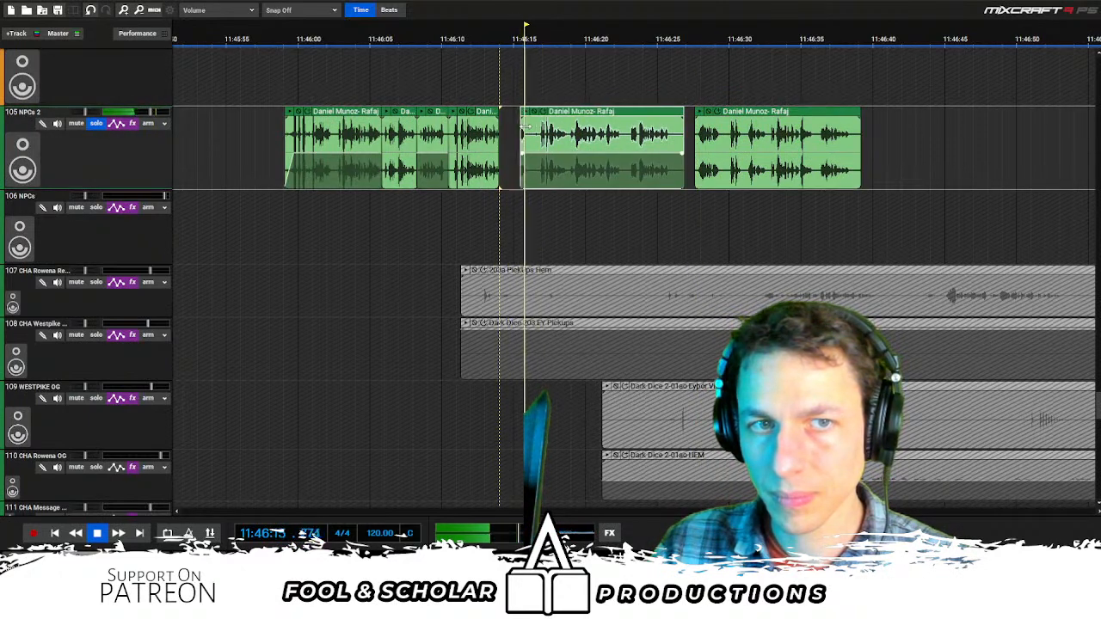
# Split the second take at about 11:46:30 and move its opening piece into the gap at about 11:46:14
pyautogui.click(720, 99)
pyautogui.press('s')
pyautogui.moveTo(713, 113); pyautogui.dragTo(518, 113)
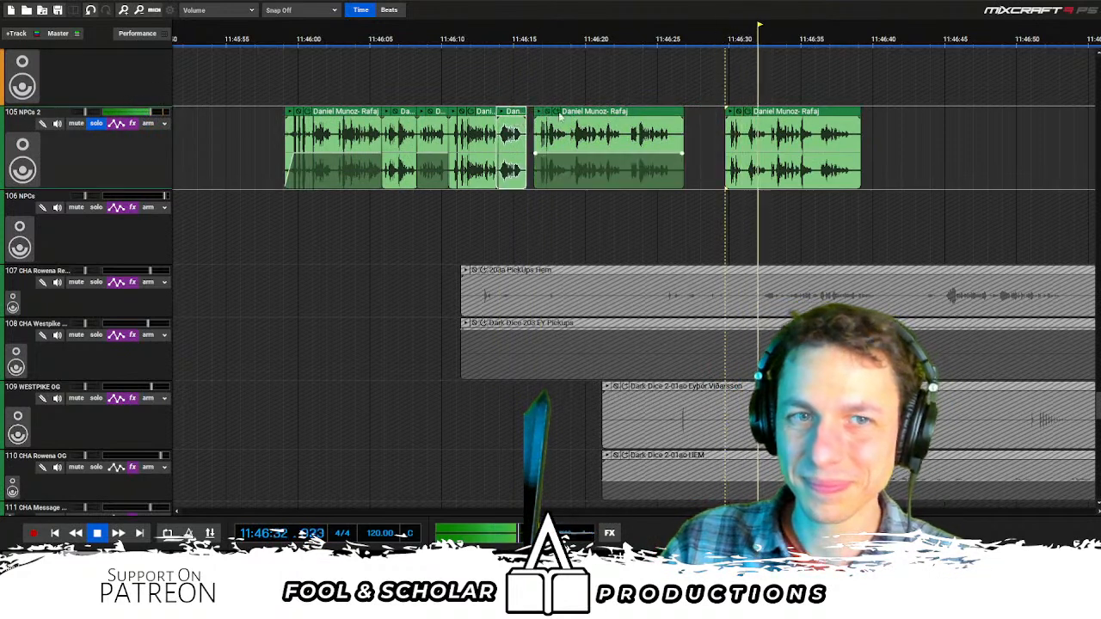
# Trim the leftover second take to start at about 11:46:30 and move the first take's remainder up against the inserted piece at about 11:46:16
pyautogui.click(540, 101)
pyautogui.moveTo(766, 115); pyautogui.dragTo(730, 133)
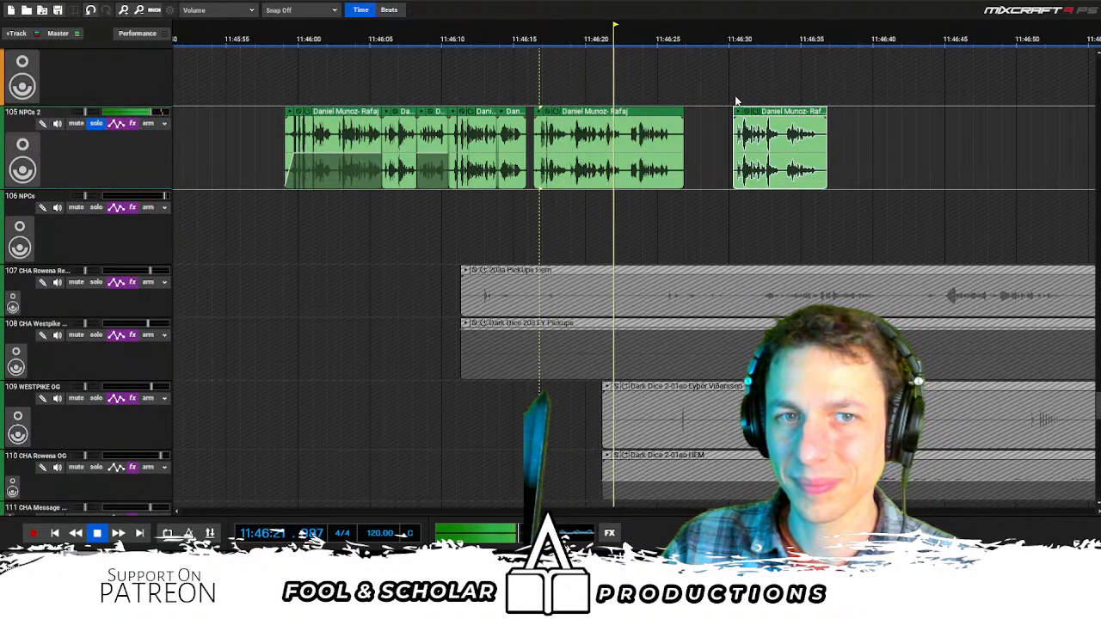
pyautogui.click(735, 101)
pyautogui.moveTo(586, 116); pyautogui.dragTo(579, 114)
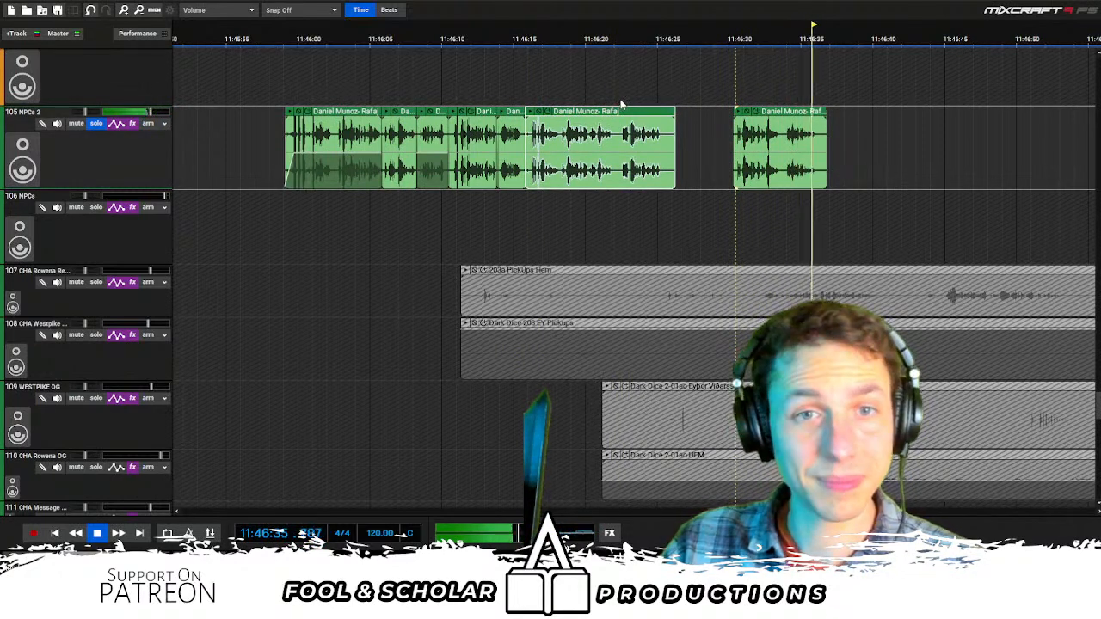
pyautogui.click(620, 102)
# Try to delete the leftover second Rafaj take and end on the first take with a fade-out
pyautogui.click(818, 145)
pyautogui.scroll(-1, 810, 145)
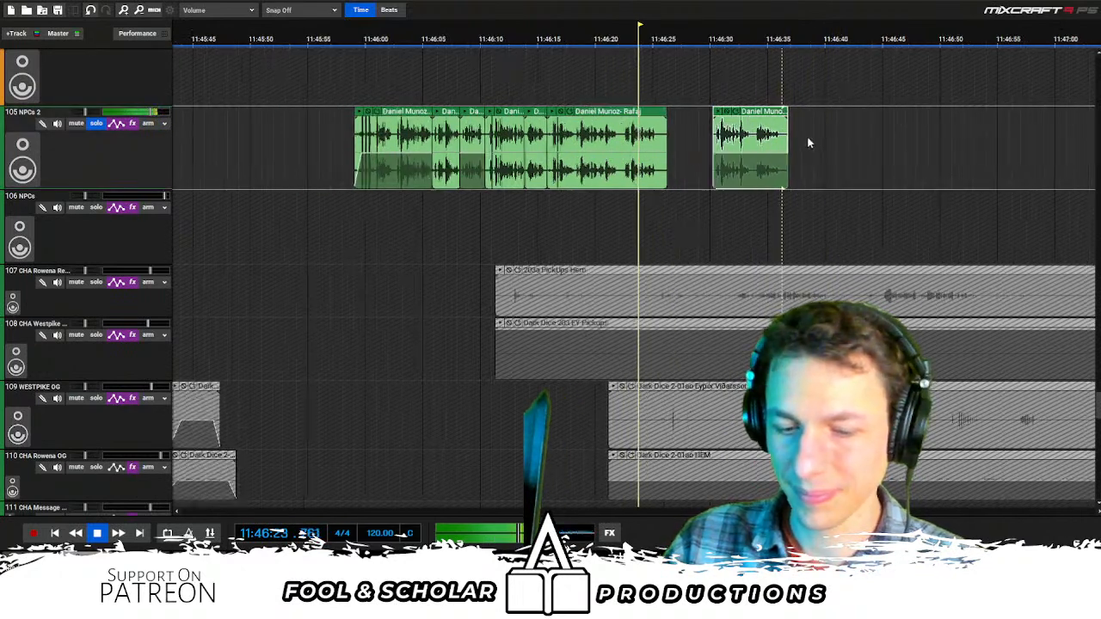
pyautogui.press('Delete')
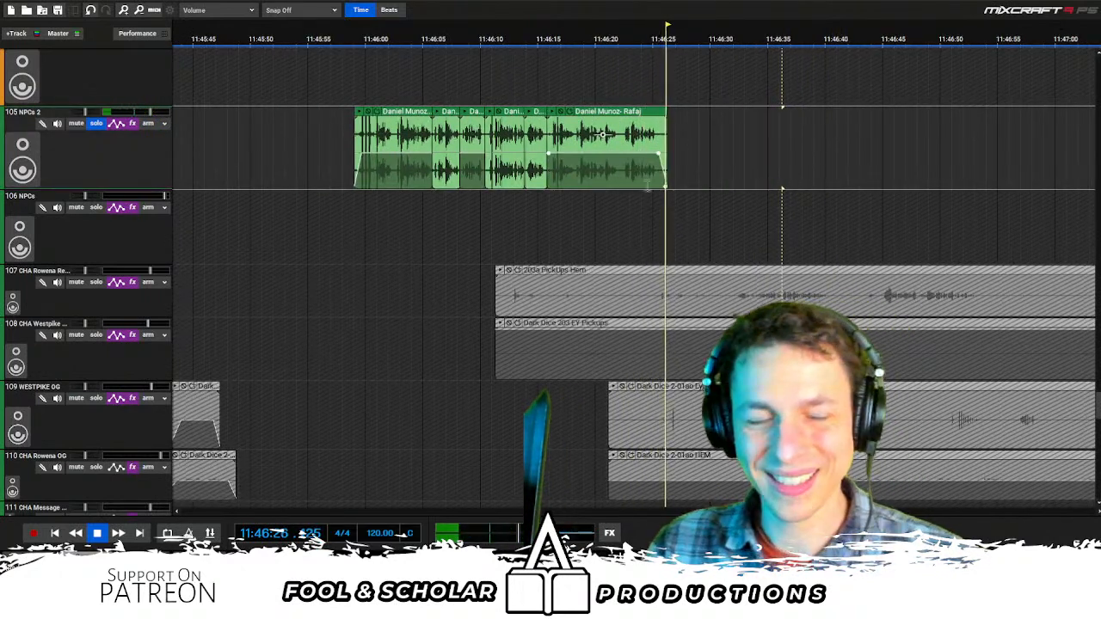
pyautogui.hotkey('ctrl', 'z')
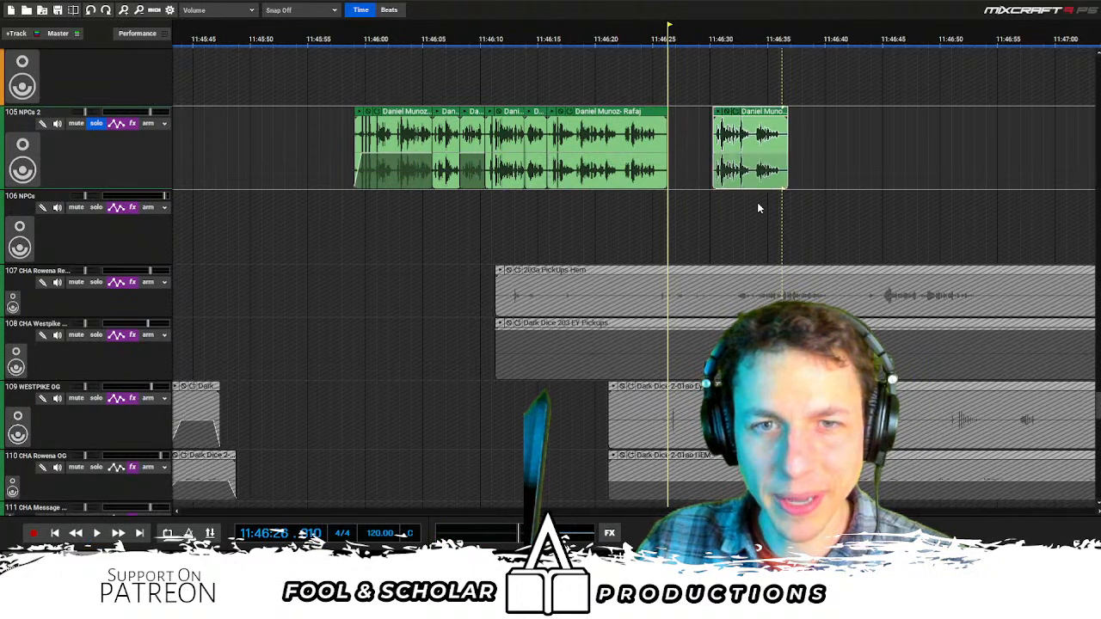
# Keep only the second take's ending from about 11:46:34 and use it to replace the first take's ending from about 11:46:22, with a fade-out
pyautogui.click(753, 201)
pyautogui.press('space')
pyautogui.moveTo(752, 204); pyautogui.dragTo(711, 162)
pyautogui.press('Delete')
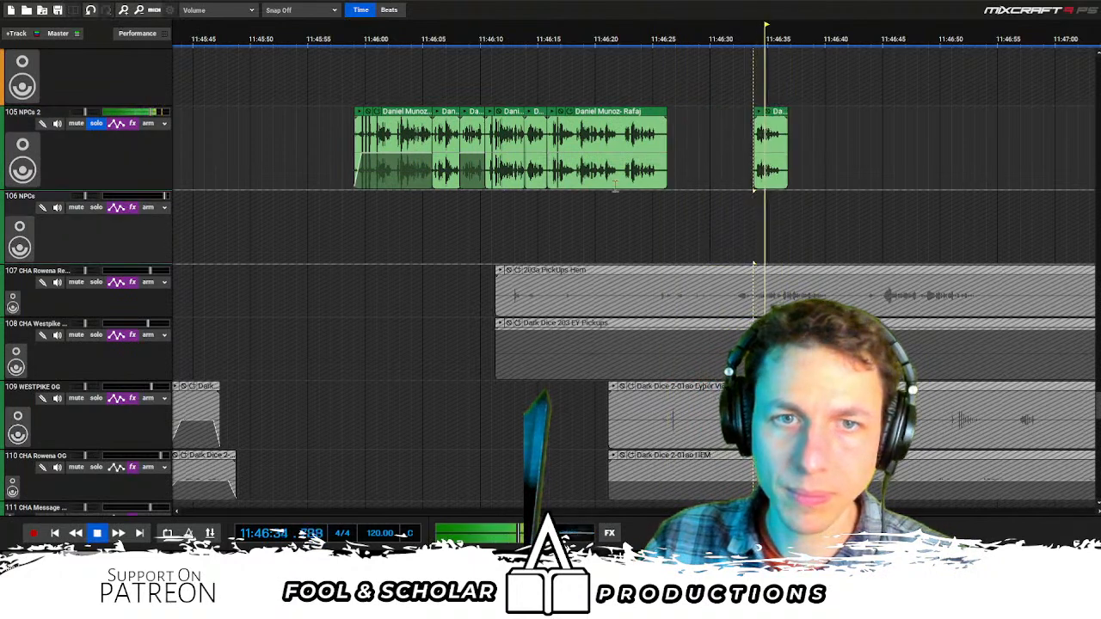
pyautogui.moveTo(616, 199); pyautogui.dragTo(651, 172)
pyautogui.press('Delete')
pyautogui.moveTo(779, 117); pyautogui.dragTo(645, 117)
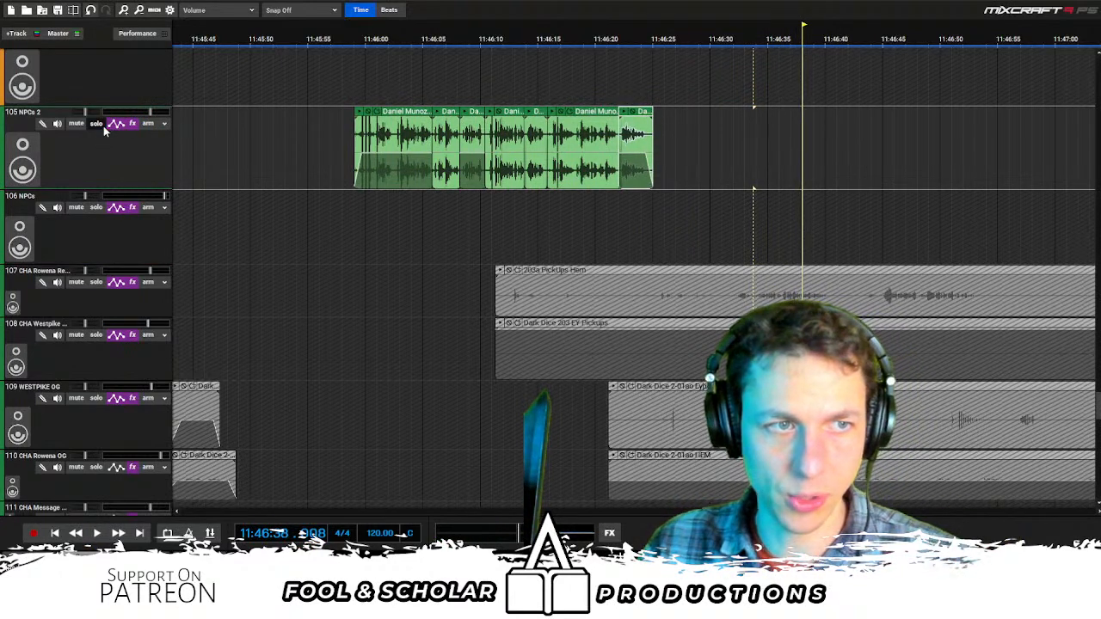
# Unsolo the NPCs 2 track, move all assembled Rafaj clips to start at about 11:45:47 behind the Westpike and Rowena lines, and play the transition
pyautogui.click(96, 124)
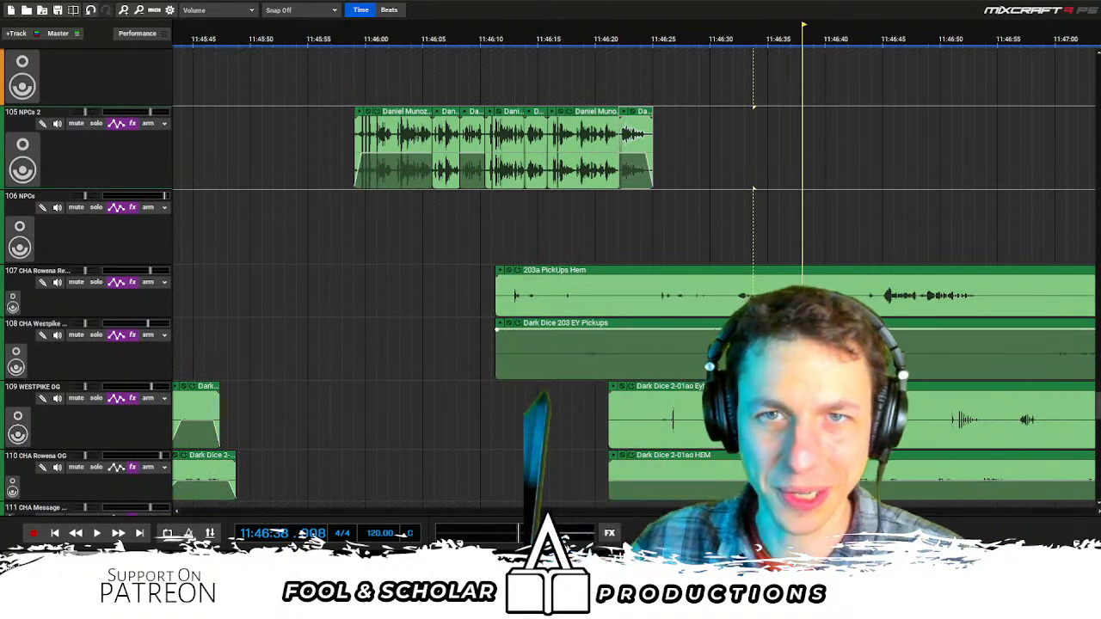
pyautogui.hscroll(-3, 637, 258)
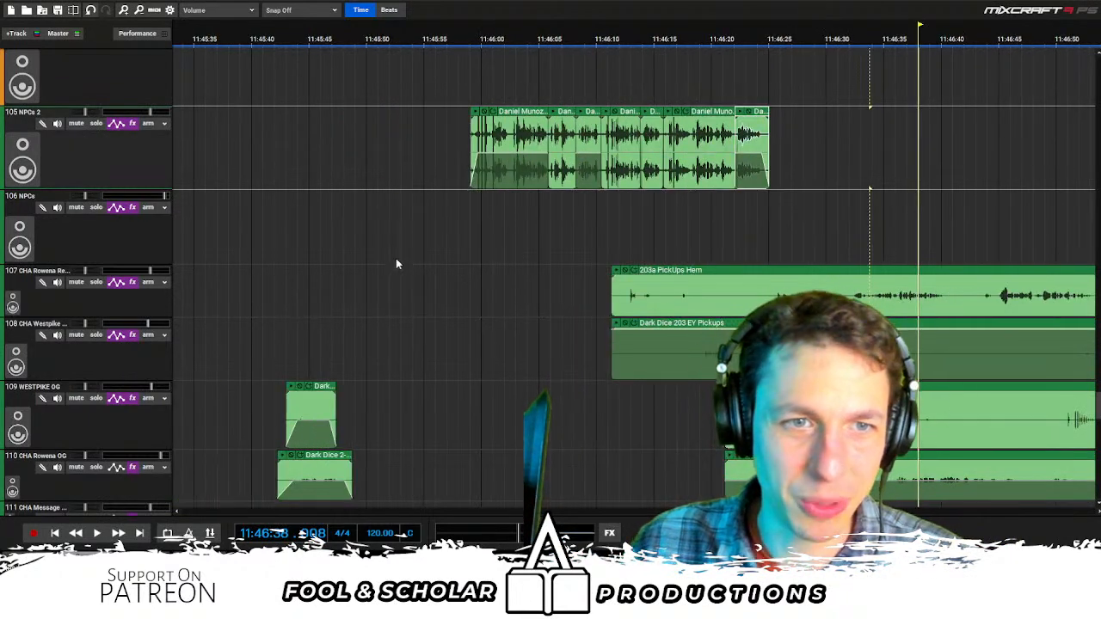
pyautogui.moveTo(396, 272); pyautogui.dragTo(776, 145)
pyautogui.moveTo(505, 118); pyautogui.dragTo(379, 112)
pyautogui.press('space')
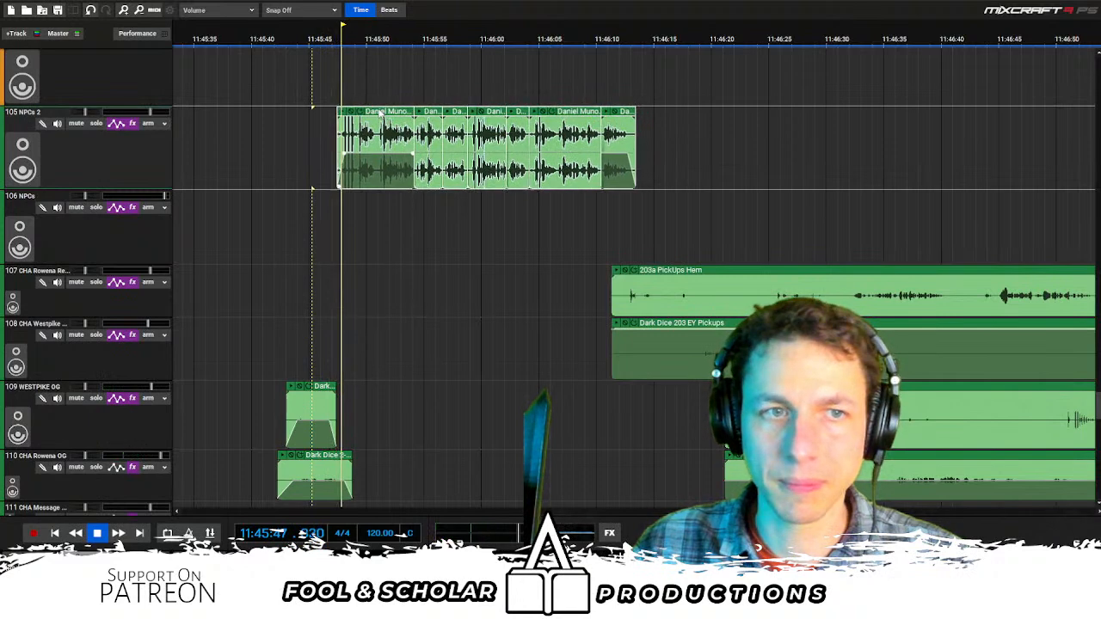
# Move the two pickup clips on tracks 107 and 108 along the timeline to start at about 11:46:52
pyautogui.scroll(1, 624, 208)
pyautogui.moveTo(624, 208); pyautogui.dragTo(692, 213)
pyautogui.hscroll(2, 713, 216)
pyautogui.moveTo(649, 249); pyautogui.dragTo(531, 348)
pyautogui.moveTo(626, 272); pyautogui.dragTo(655, 270)
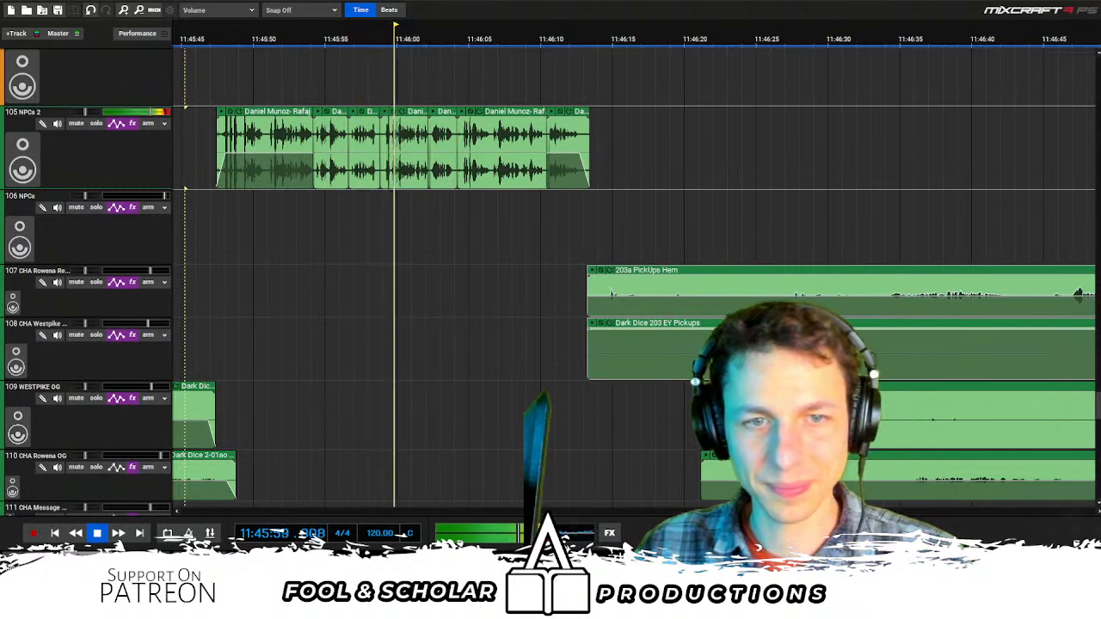
pyautogui.scroll(-1, 662, 268)
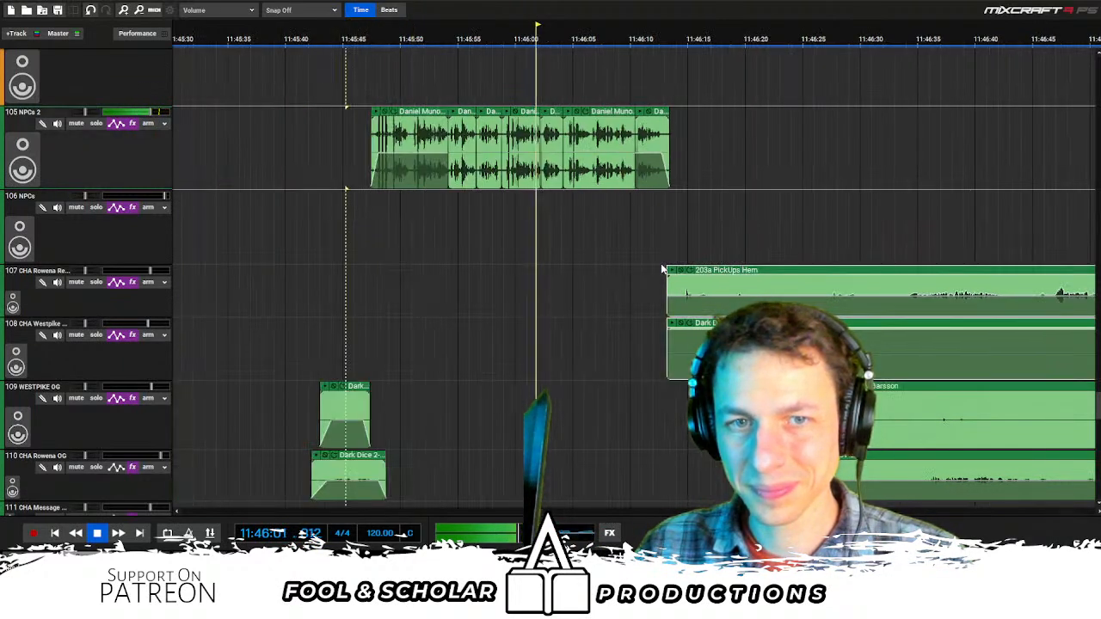
pyautogui.hscroll(2, 660, 267)
pyautogui.moveTo(490, 270); pyautogui.dragTo(940, 273)
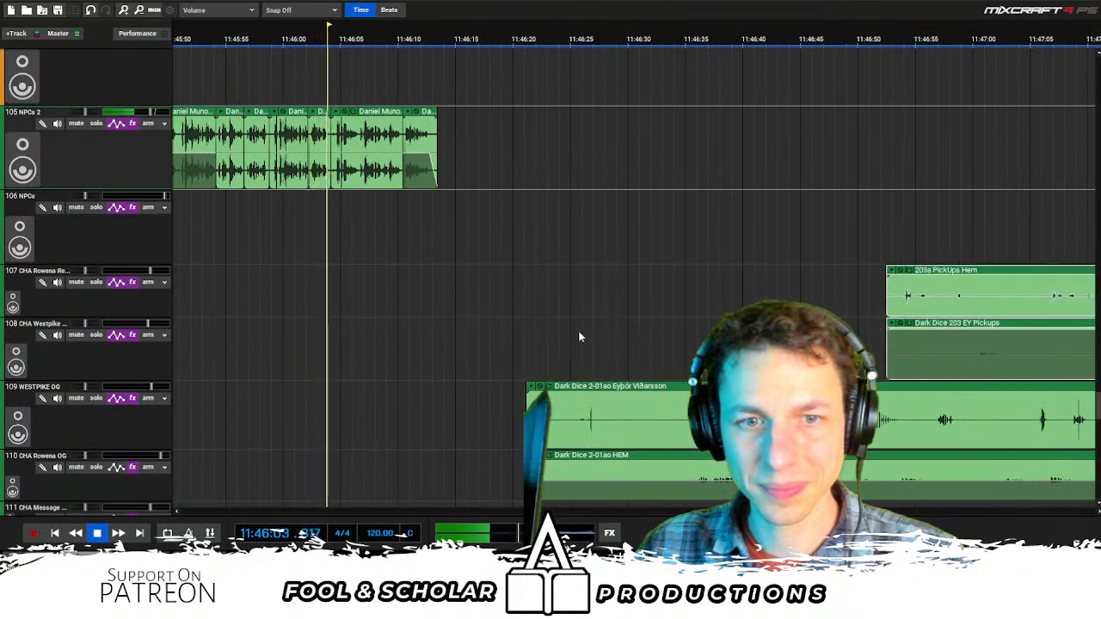
# Shift the last three clips on the NPCs 2 track slightly earlier to close the pause near 11:46:02
pyautogui.click(296, 195)
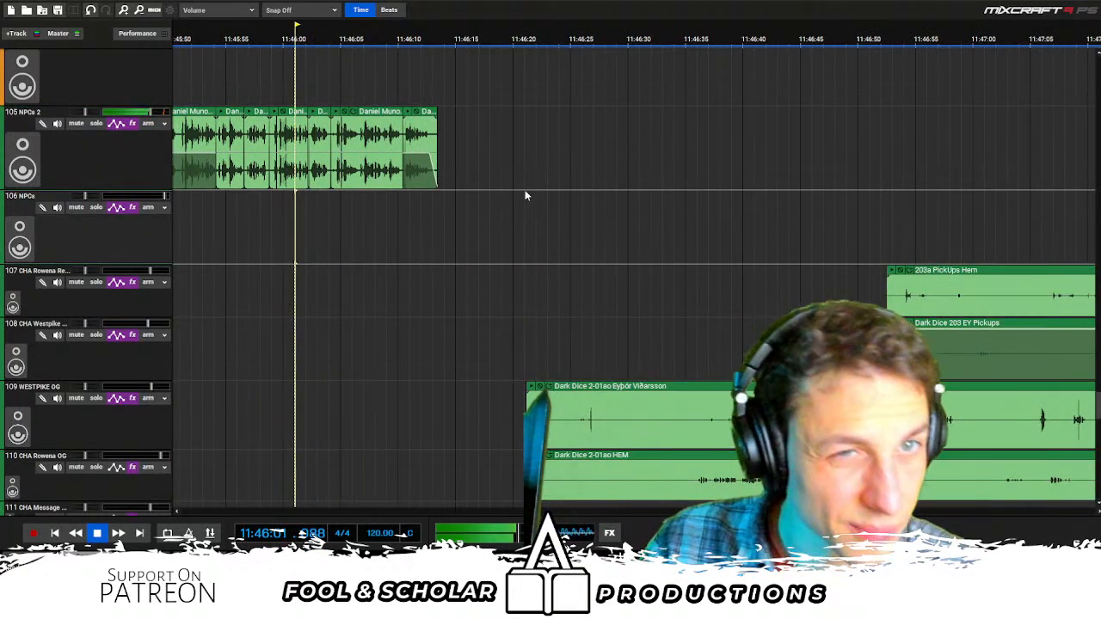
pyautogui.scroll(2, 533, 193)
pyautogui.moveTo(646, 174); pyautogui.dragTo(981, 147)
pyautogui.click(593, 219)
pyautogui.press('space')
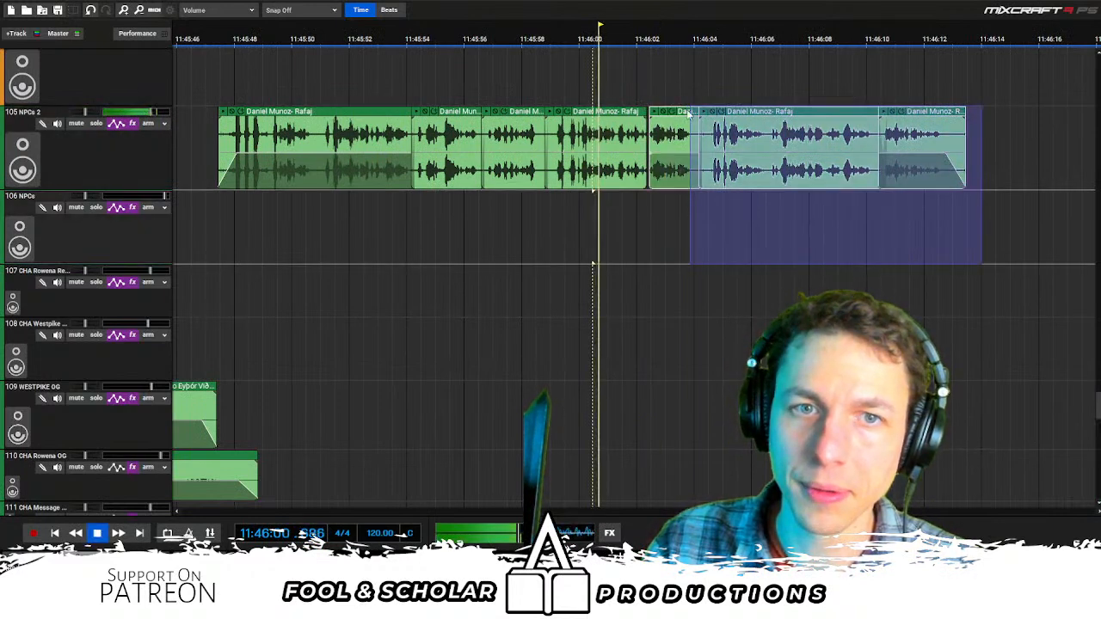
pyautogui.moveTo(687, 113); pyautogui.dragTo(681, 113)
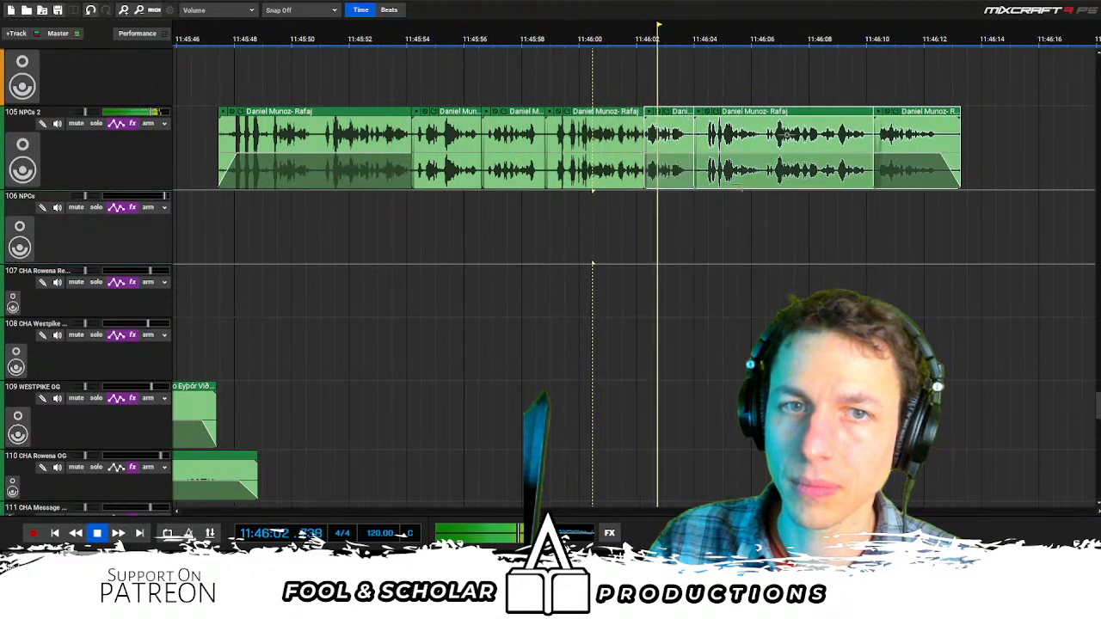
# Move the long WESTPIKE OG and Rowena OG clips together to start at about 11:46:07
pyautogui.hscroll(3, 730, 228)
pyautogui.scroll(-1, 881, 236)
pyautogui.moveTo(805, 277); pyautogui.dragTo(1015, 477)
pyautogui.moveTo(960, 308); pyautogui.dragTo(639, 301)
pyautogui.hscroll(2, 657, 300)
pyautogui.moveTo(555, 249); pyautogui.dragTo(783, 429)
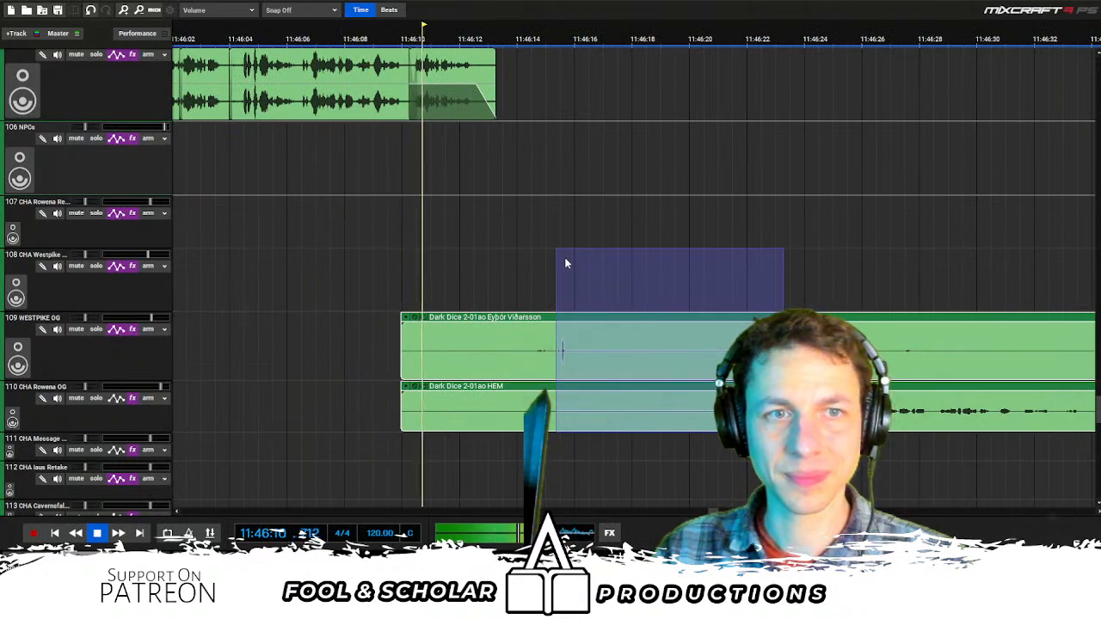
pyautogui.hscroll(2, 564, 257)
pyautogui.moveTo(440, 317); pyautogui.dragTo(367, 318)
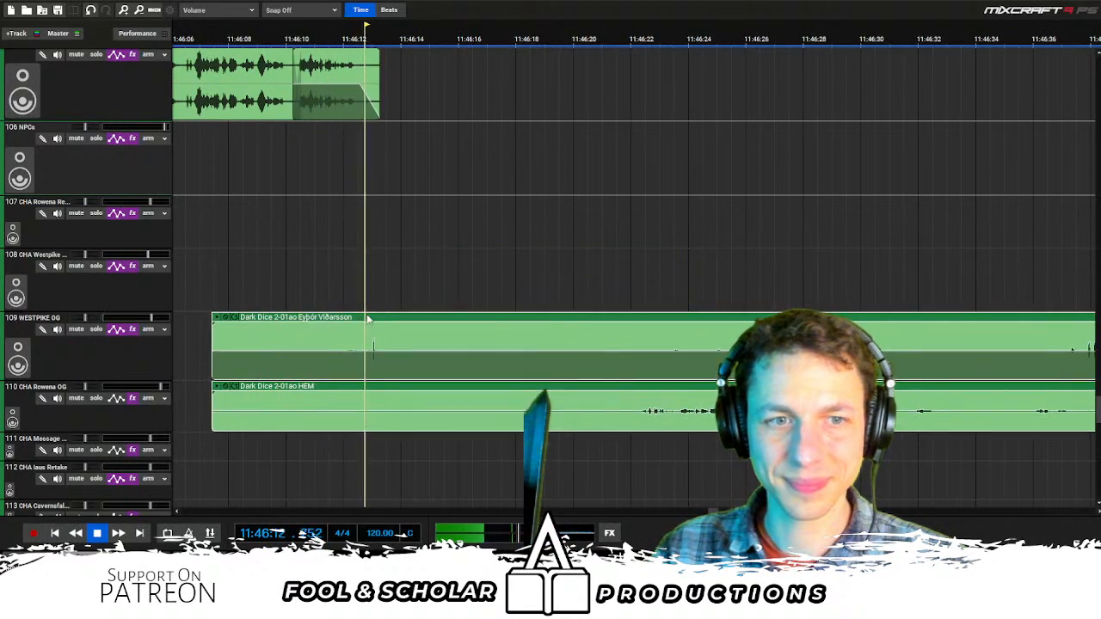
# Audition the dialogue from about 11:46:22 and delete the opening section of both OG clips up to about 11:46:21
pyautogui.click(632, 285)
pyautogui.scroll(-1, 633, 293)
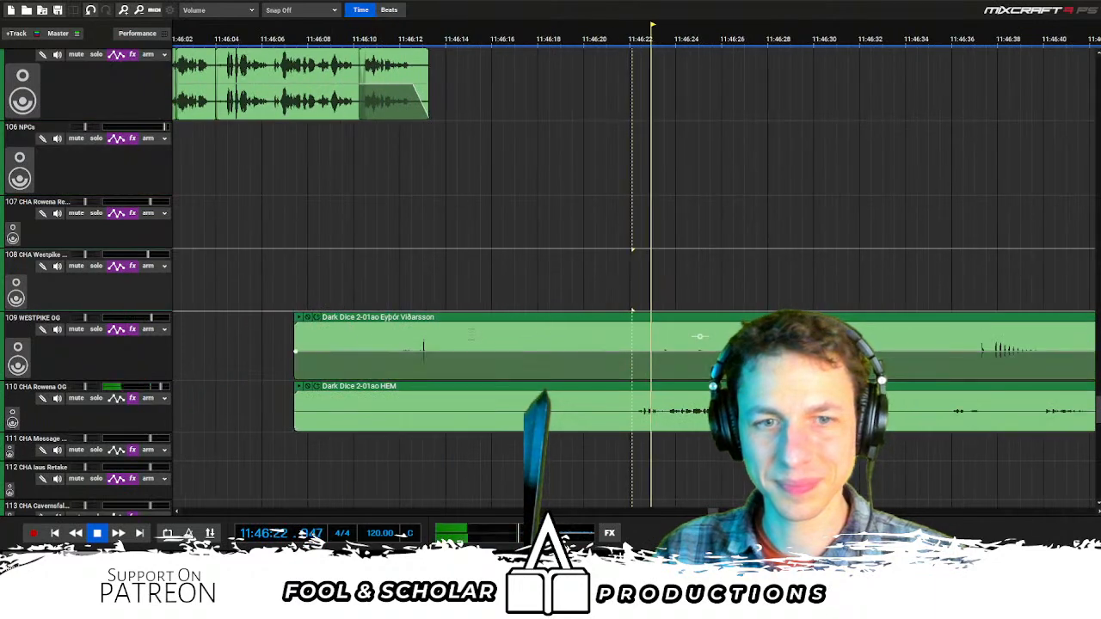
pyautogui.moveTo(255, 337); pyautogui.dragTo(614, 407)
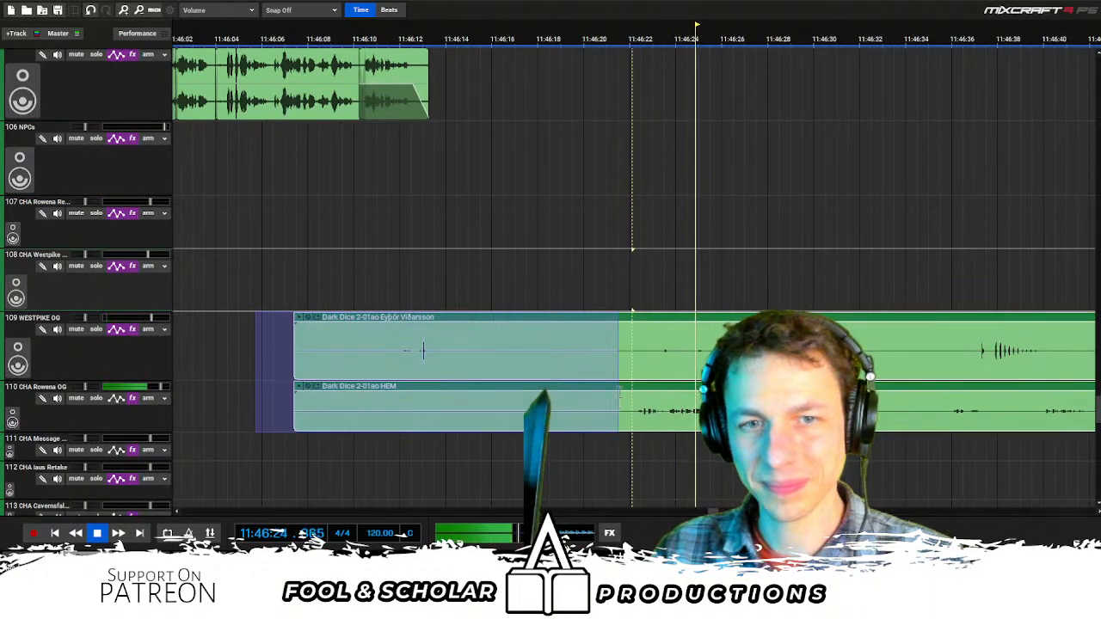
pyautogui.press('Delete')
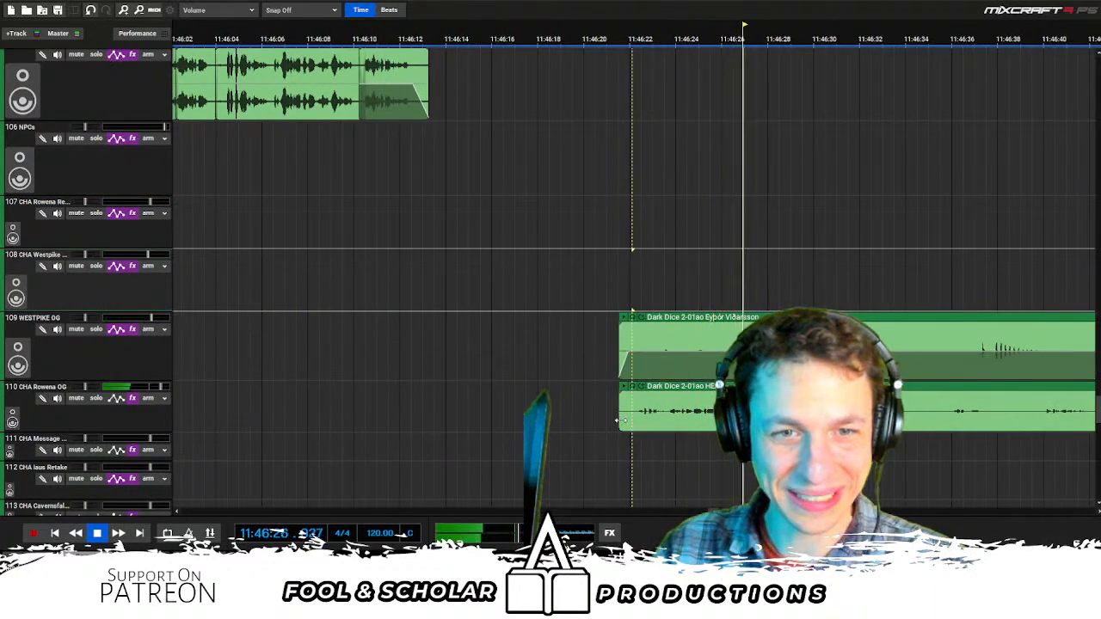
# Delete the section between about 11:46:31 and 11:46:36 from the WESTPIKE OG and Rowena OG clips
pyautogui.moveTo(828, 276); pyautogui.dragTo(885, 272)
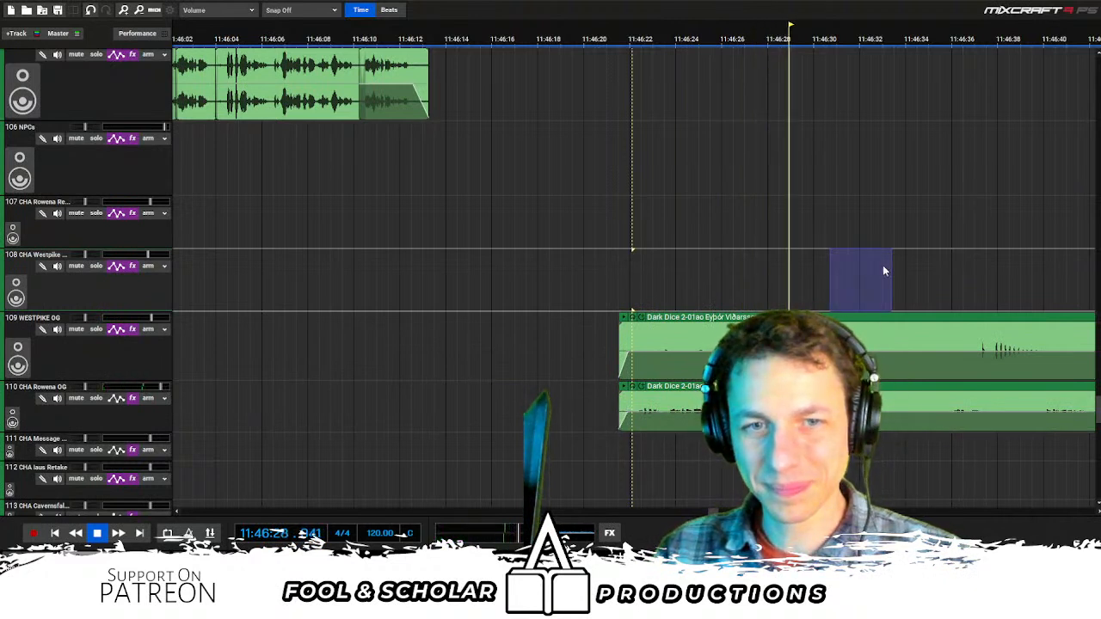
pyautogui.hscroll(3, 886, 272)
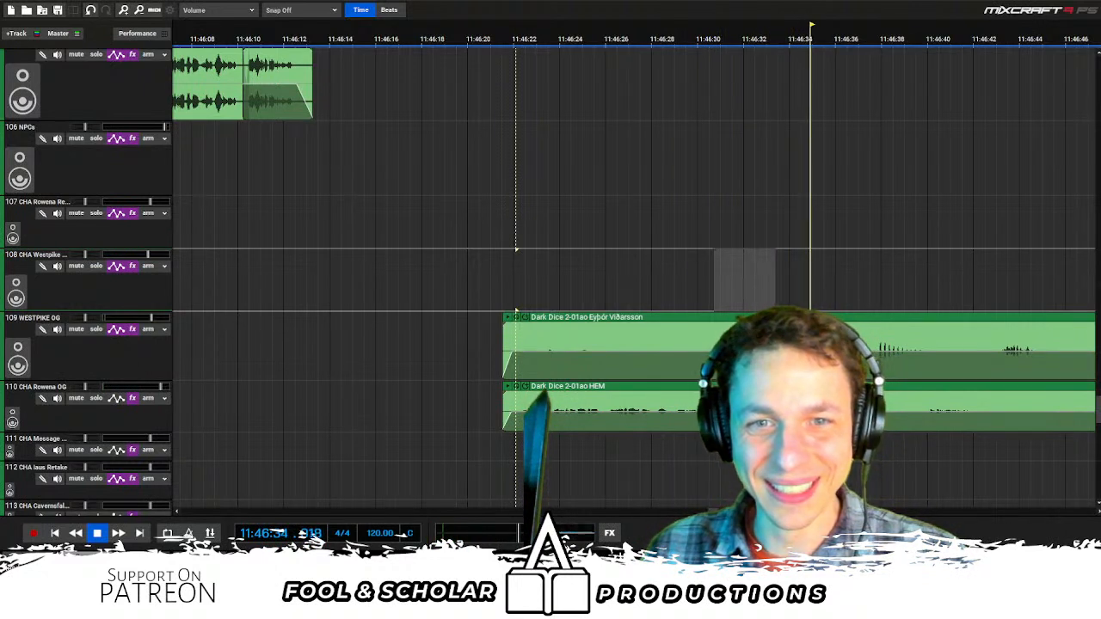
pyautogui.click(773, 404)
pyautogui.moveTo(734, 404); pyautogui.dragTo(854, 344)
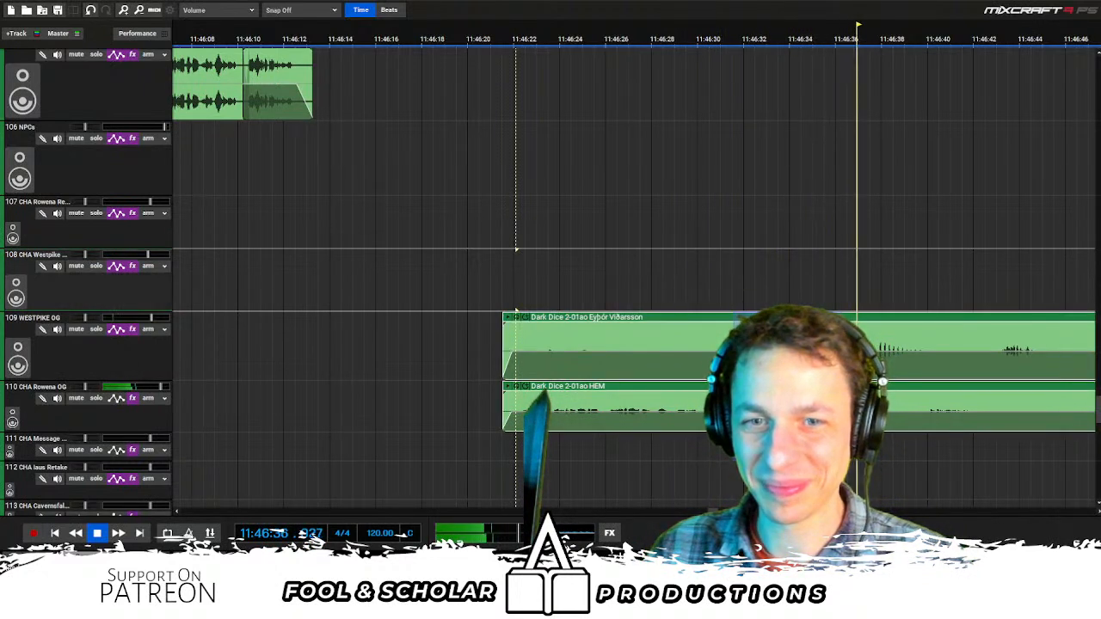
pyautogui.press('Delete')
# Delete the second pair of OG clips up to about 11:46:51 and move the remainder to start at about 11:46:34
pyautogui.scroll(-1, 978, 336)
pyautogui.click(812, 447)
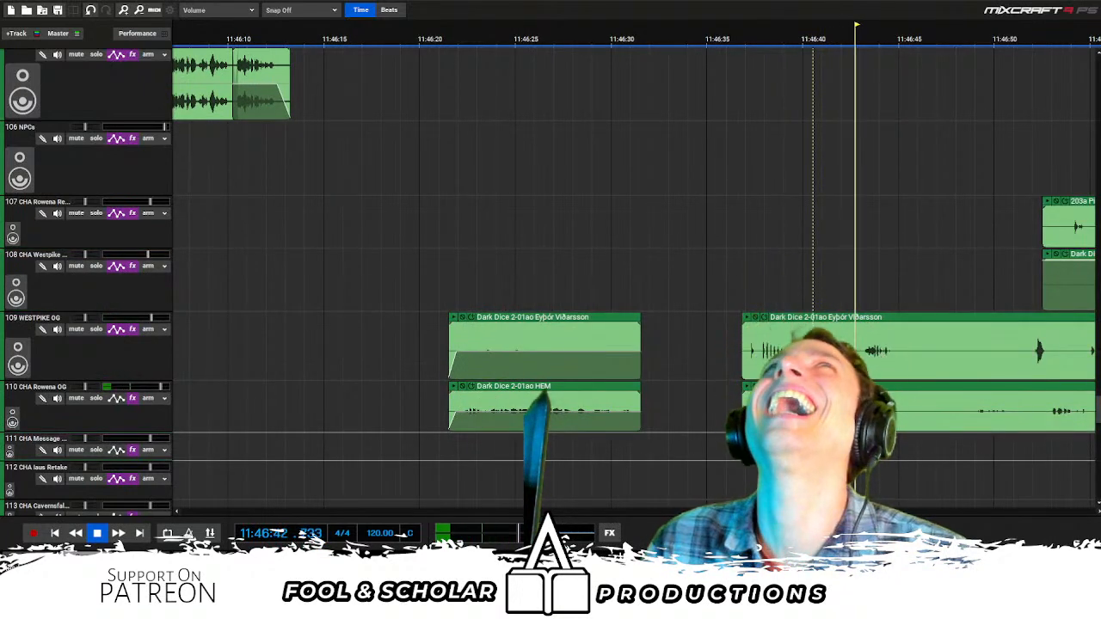
pyautogui.scroll(-1, 714, 460)
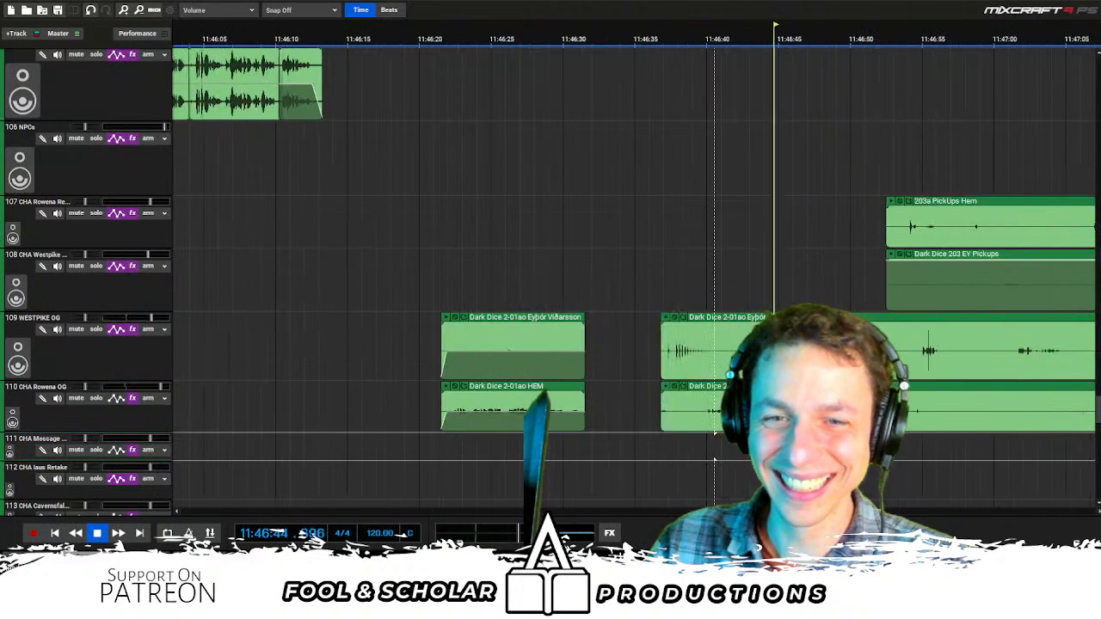
pyautogui.moveTo(864, 351); pyautogui.dragTo(642, 408)
pyautogui.press('Delete')
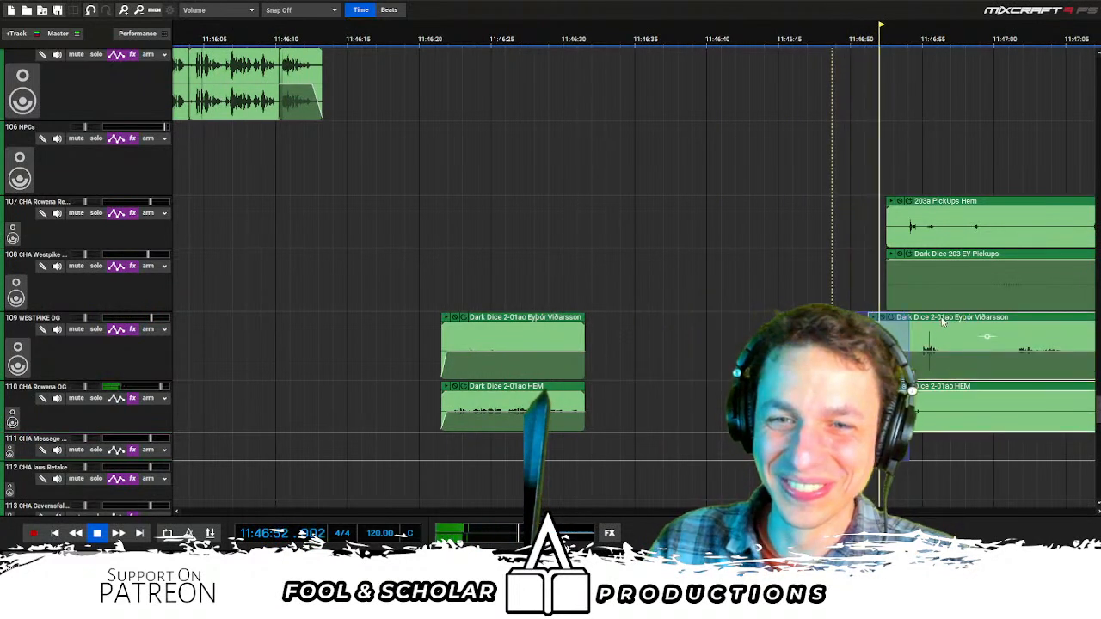
pyautogui.moveTo(935, 320); pyautogui.dragTo(695, 317)
pyautogui.click(686, 291)
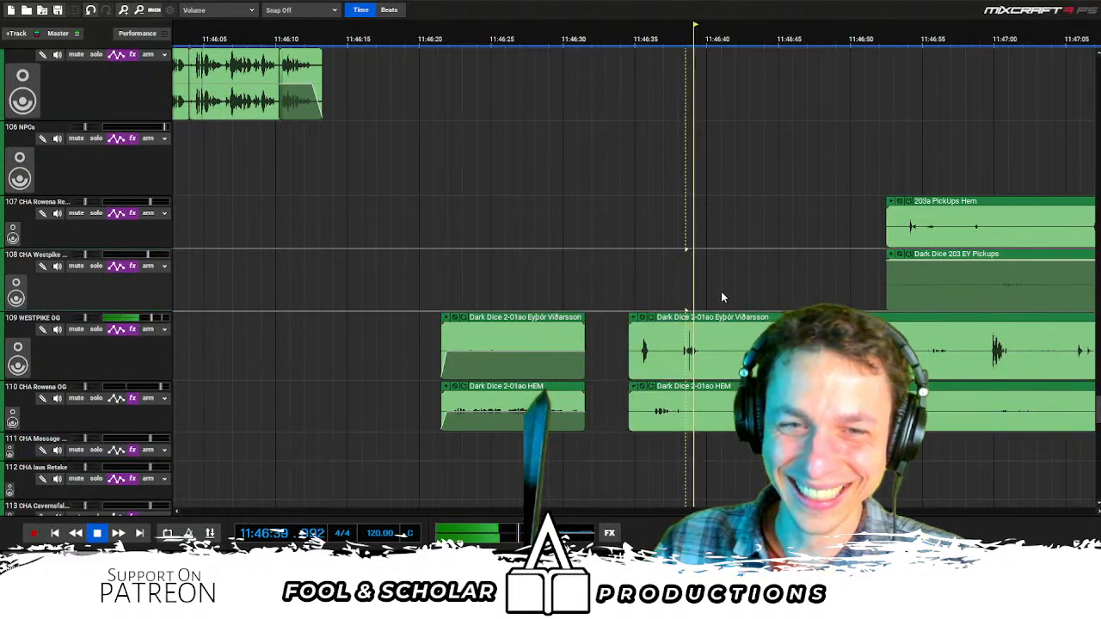
# Cut the later OG clips' opening up to about 11:46:45 and move the remaining audio earlier
pyautogui.click(777, 290)
pyautogui.moveTo(617, 353); pyautogui.dragTo(776, 409)
pyautogui.press('Delete')
pyautogui.scroll(-1, 777, 311)
pyautogui.moveTo(764, 318); pyautogui.dragTo(595, 317)
# Remove more unwanted opening audio from the later OG clips and place the rest at about 11:46:38
pyautogui.moveTo(500, 337); pyautogui.dragTo(580, 337)
pyautogui.moveTo(499, 405); pyautogui.dragTo(568, 320)
pyautogui.press('space')
pyautogui.press('Delete')
pyautogui.moveTo(734, 320); pyautogui.dragTo(577, 430)
pyautogui.press('Delete')
pyautogui.moveTo(666, 437)
pyautogui.mouseDown()
pyautogui.moveTo(729, 348)
pyautogui.moveTo(716, 319)
pyautogui.moveTo(655, 317)
pyautogui.mouseUp()
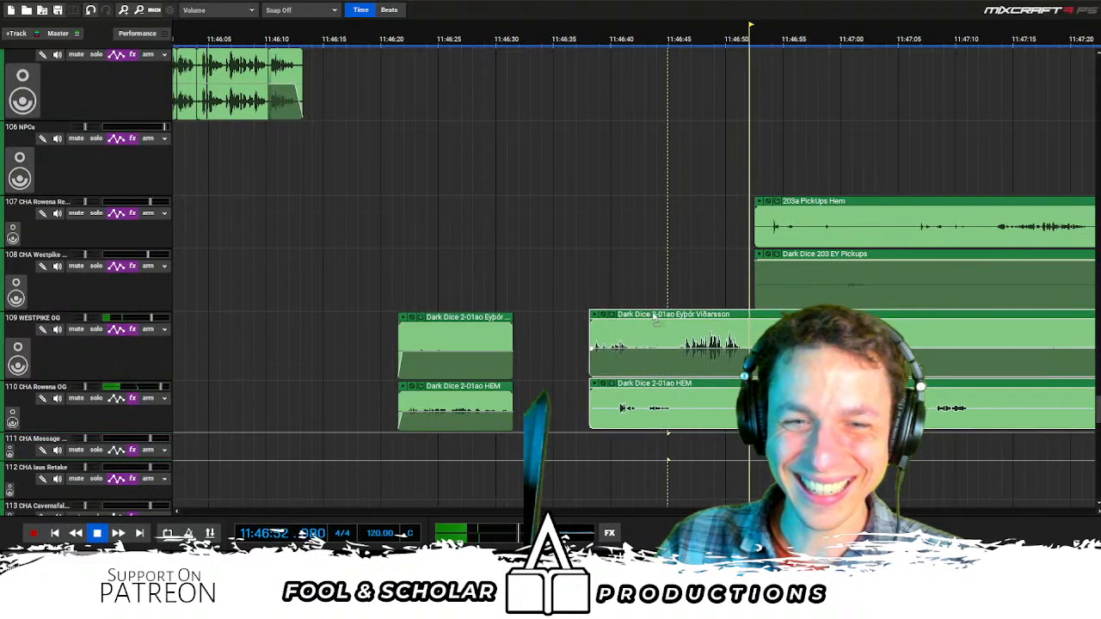
# Delete another opening section of the later OG clips and move the rest to start at about 11:46:34
pyautogui.doubleClick(678, 290)
pyautogui.moveTo(572, 359); pyautogui.dragTo(625, 318)
pyautogui.press('Delete')
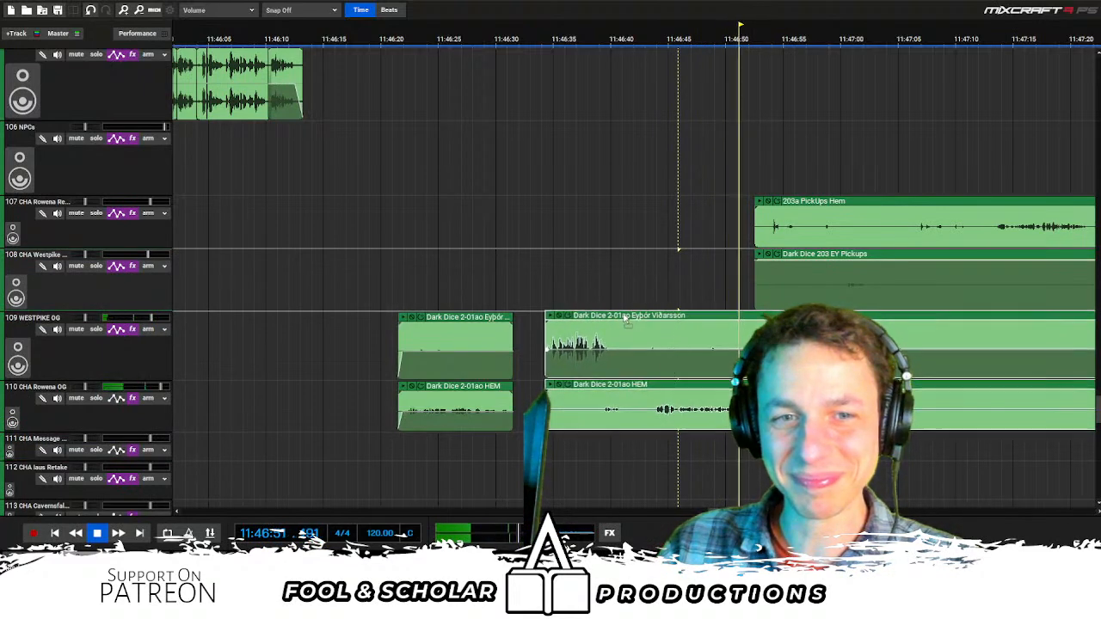
# Trim the start of the later WESTPIKE OG clip to about 11:46:44 and the Rowena OG clip to about 11:46:42
pyautogui.click(644, 288)
pyautogui.moveTo(548, 342); pyautogui.dragTo(659, 339)
pyautogui.press('Delete')
pyautogui.press('Delete')
pyautogui.moveTo(548, 411); pyautogui.dragTo(640, 389)
# Compare the early and later Rowena takes by playback, and delete the first OG clips' audio after about 11:46:26
pyautogui.click(408, 443)
pyautogui.scroll(1, 408, 462)
pyautogui.hscroll(2, 408, 462)
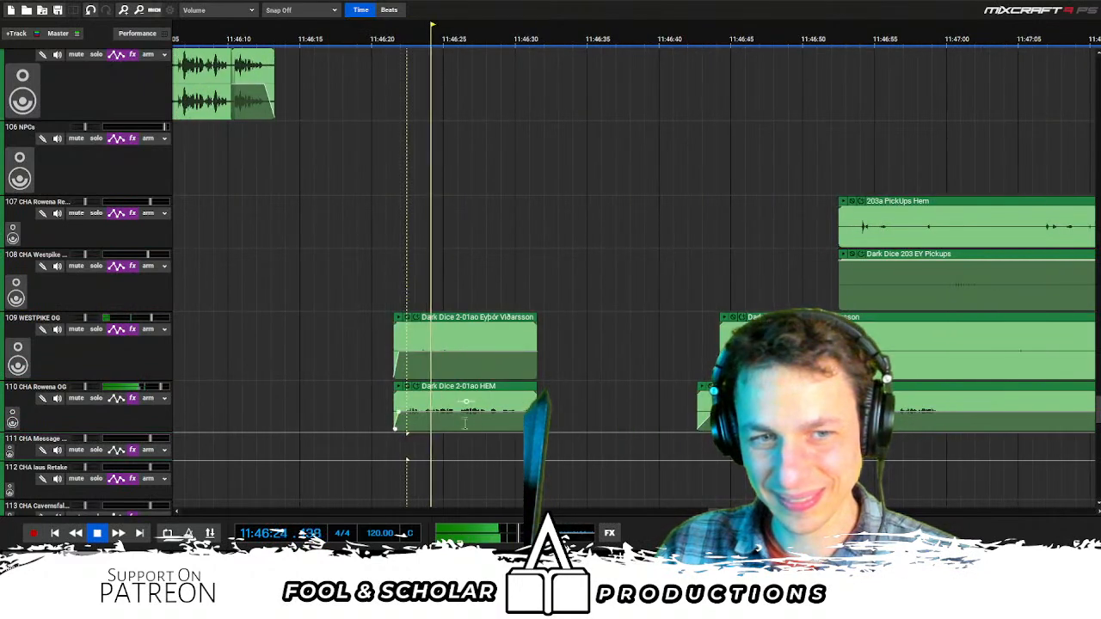
pyautogui.click(733, 462)
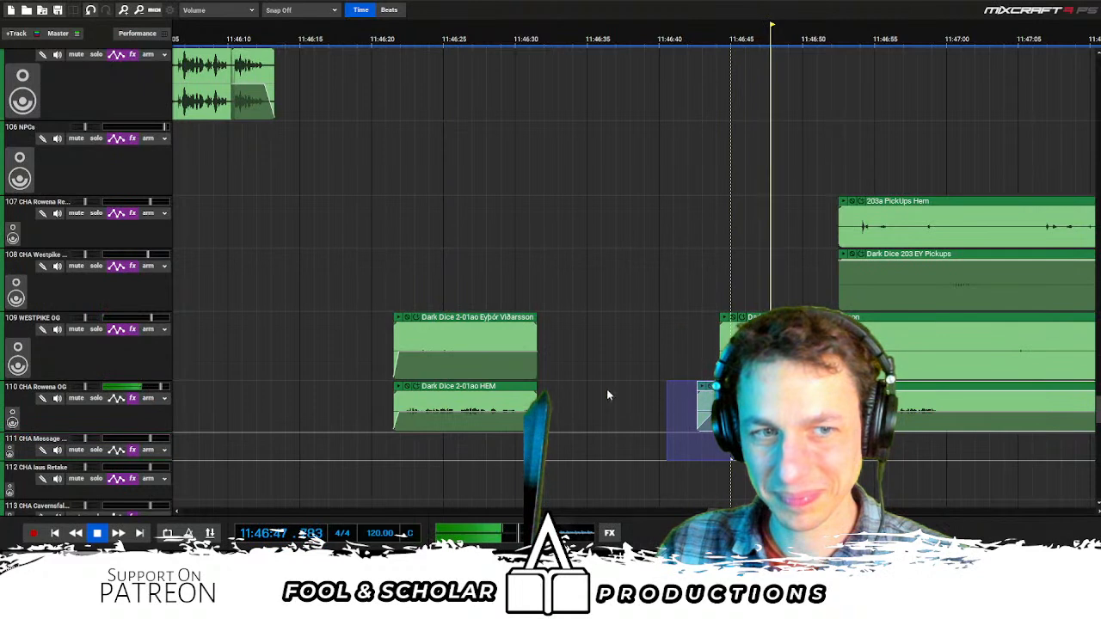
pyautogui.click(534, 396)
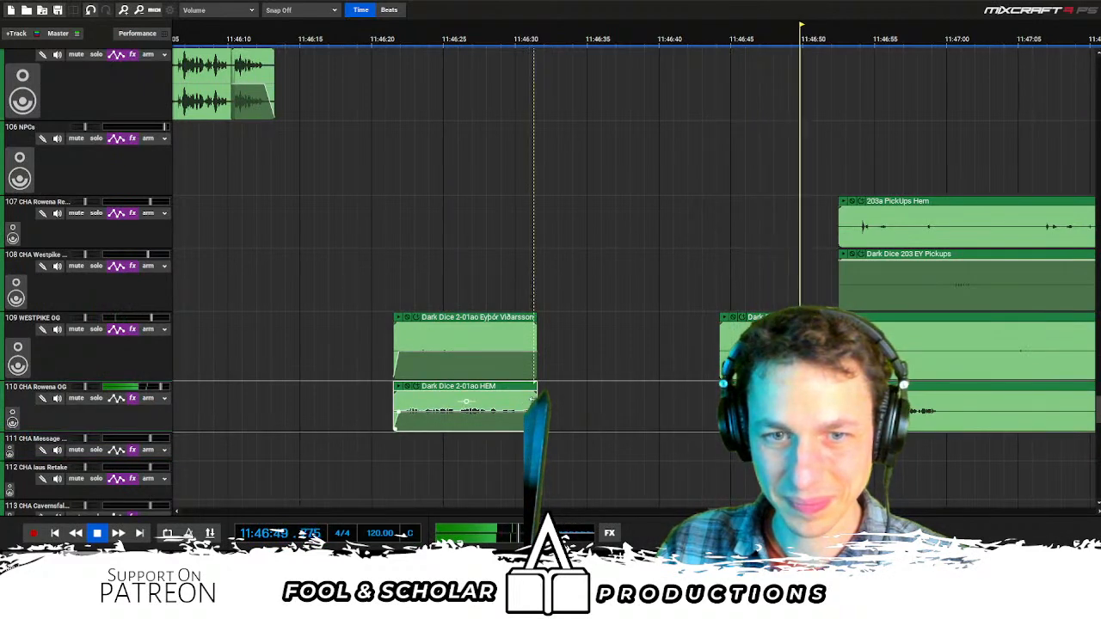
pyautogui.click(420, 452)
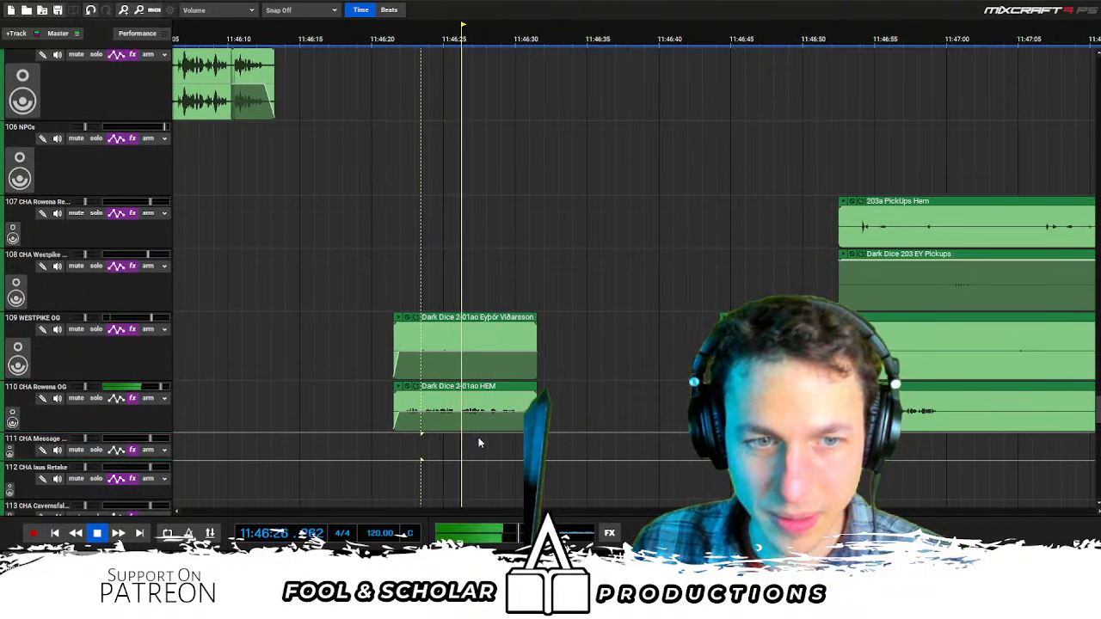
pyautogui.moveTo(458, 433); pyautogui.dragTo(558, 447)
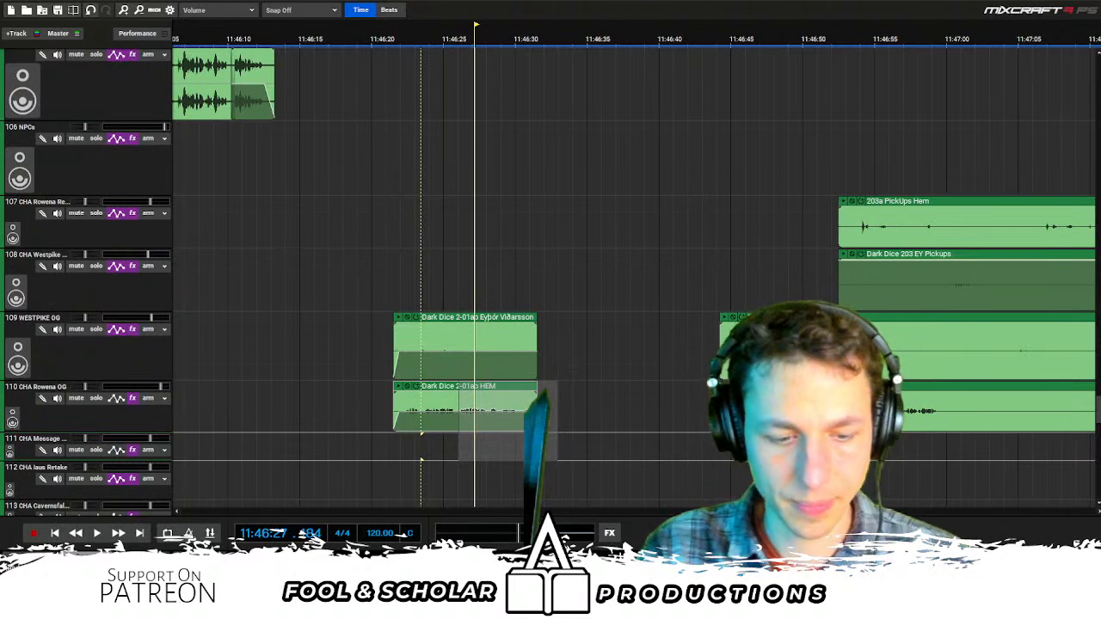
pyautogui.press('space')
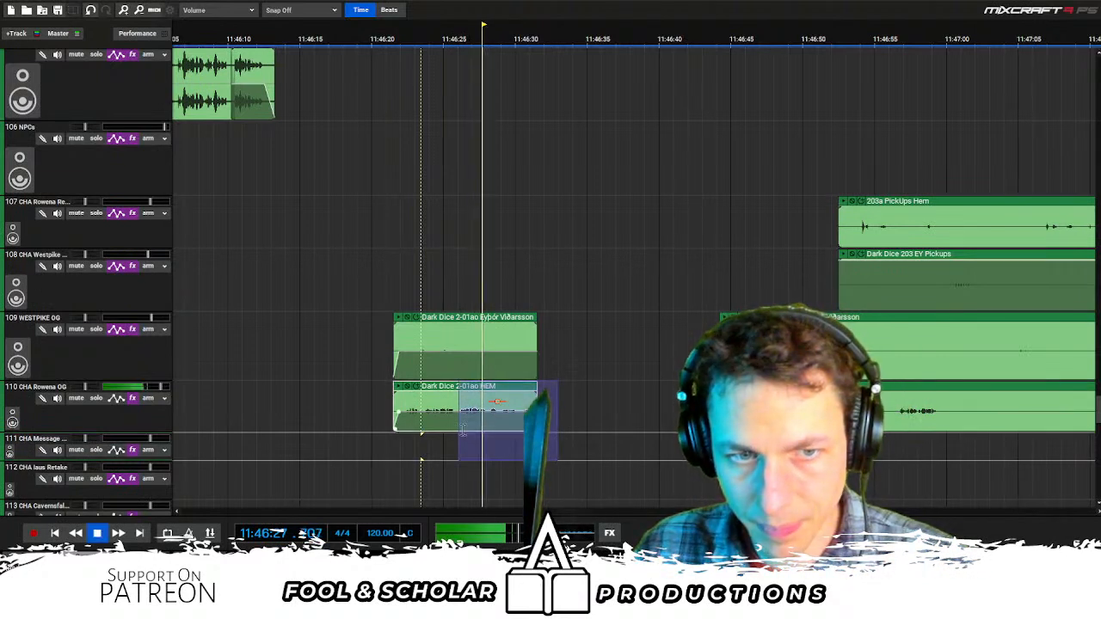
pyautogui.moveTo(460, 430); pyautogui.dragTo(560, 357)
pyautogui.press('Delete')
# Cut the later OG clips' start up to about 11:46:48 and butt the rest against the first clips at about 11:46:26
pyautogui.click(735, 362)
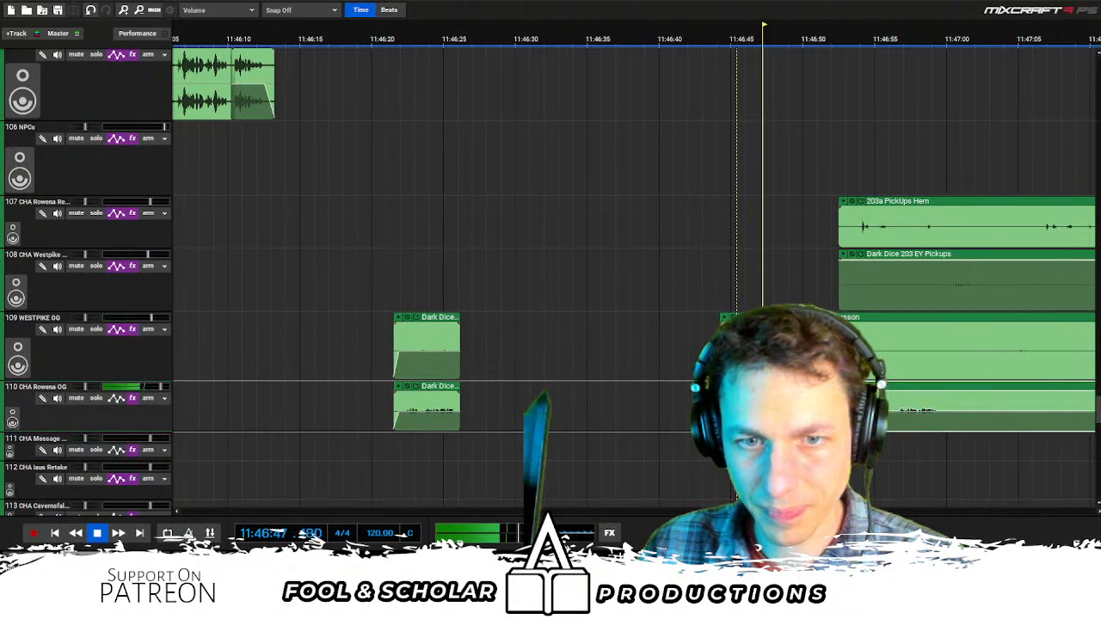
pyautogui.click(776, 445)
pyautogui.click(777, 420)
pyautogui.click(776, 445)
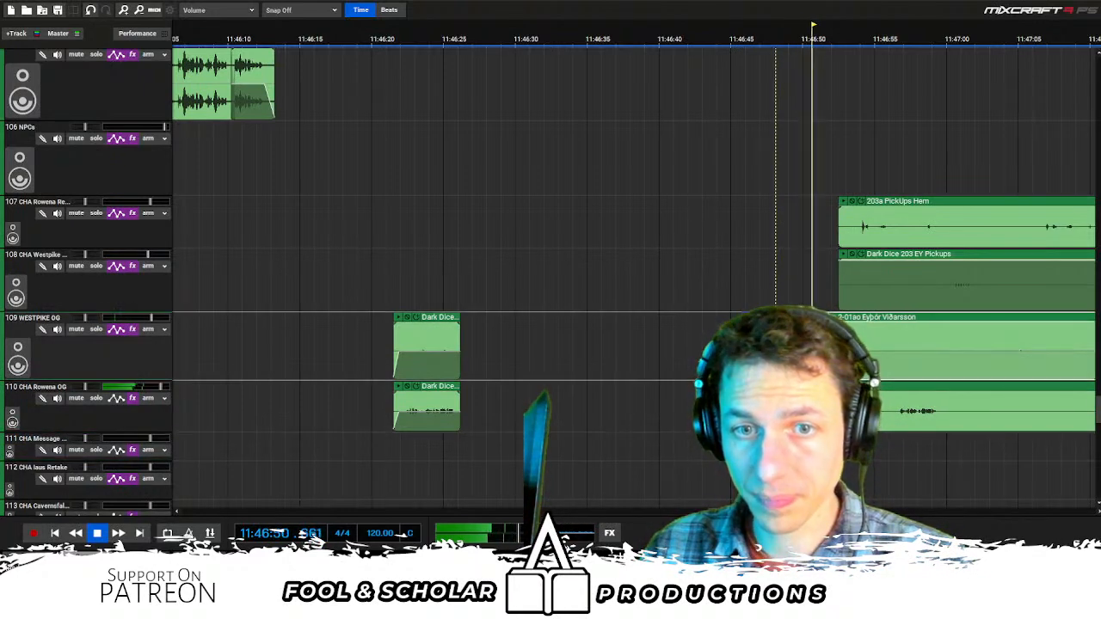
pyautogui.moveTo(829, 316); pyautogui.dragTo(513, 314)
# Audition the joined dialogue and split the WESTPIKE OG and Rowena OG clips at about 11:46:34
pyautogui.click(552, 282)
pyautogui.click(538, 283)
pyautogui.click(515, 287)
pyautogui.moveTo(557, 306); pyautogui.dragTo(582, 323)
pyautogui.click(567, 355)
pyautogui.hotkey('ctrl', 't')
pyautogui.click(566, 404)
pyautogui.hotkey('ctrl', 't')
# Fade out the ends of the middle WESTPIKE OG and Rowena OG clips from about 11:46:33
pyautogui.moveTo(563, 395); pyautogui.dragTo(552, 399)
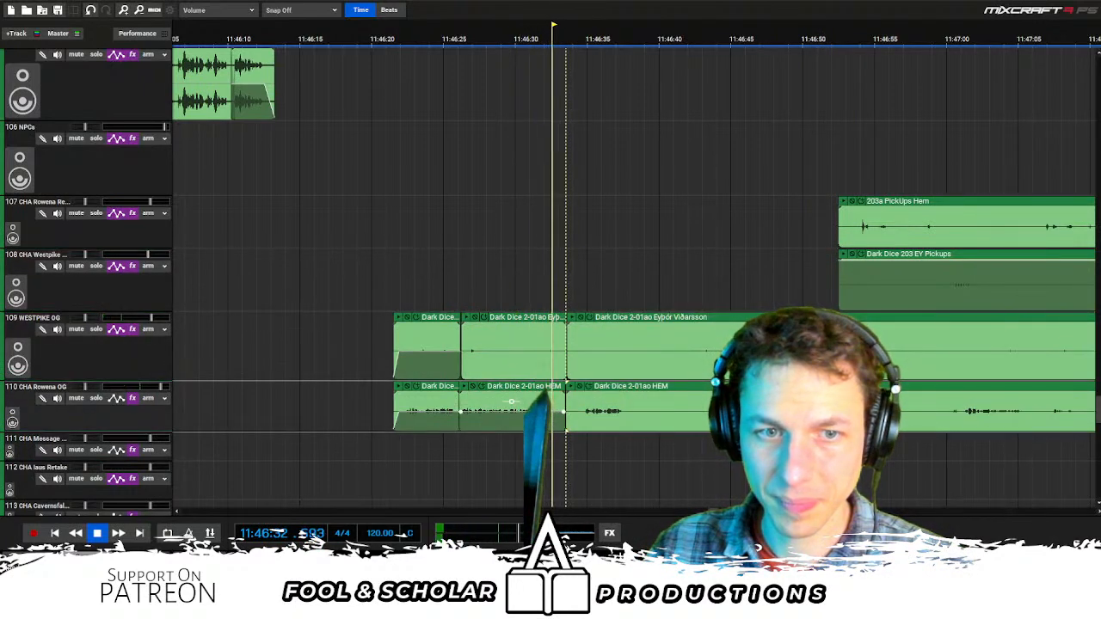
pyautogui.click(557, 352)
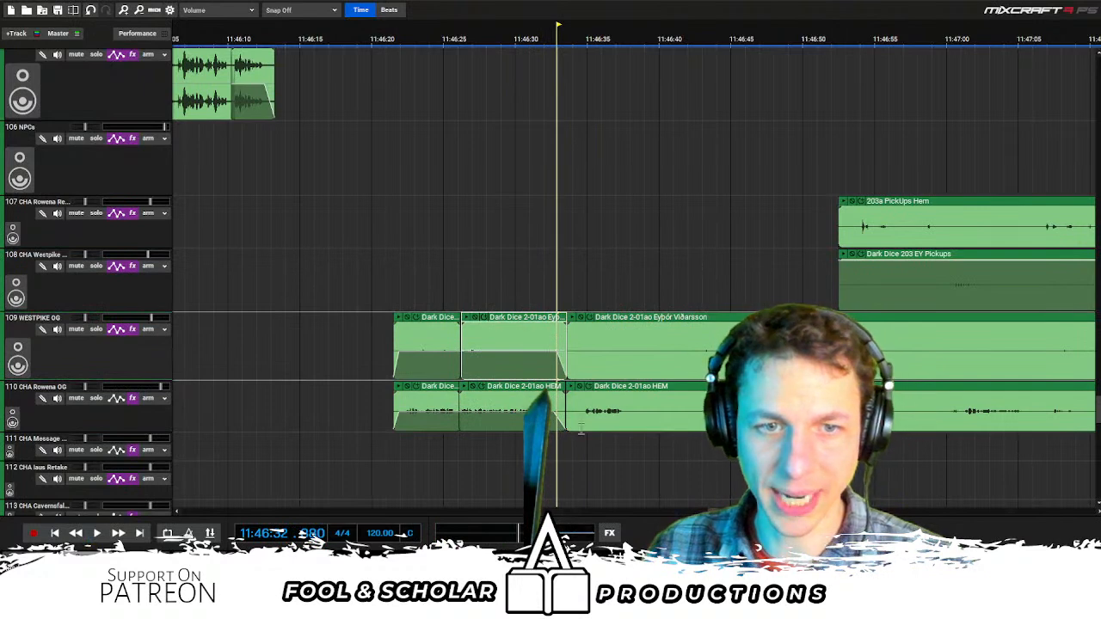
pyautogui.click(91, 344)
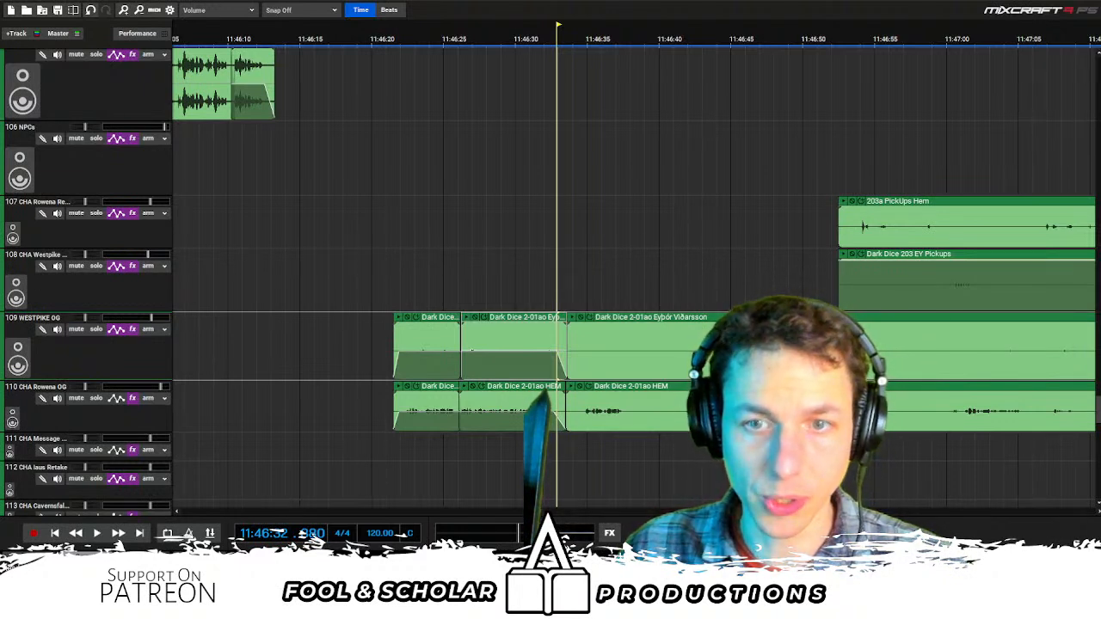
# Move the four trimmed OG clips to start at about 11:46:12 and the two pickup clips to about 11:46:23
pyautogui.hscroll(-3, 610, 272)
pyautogui.click(468, 242)
pyautogui.press('space')
pyautogui.moveTo(500, 237); pyautogui.dragTo(737, 408)
pyautogui.moveTo(670, 323); pyautogui.dragTo(528, 323)
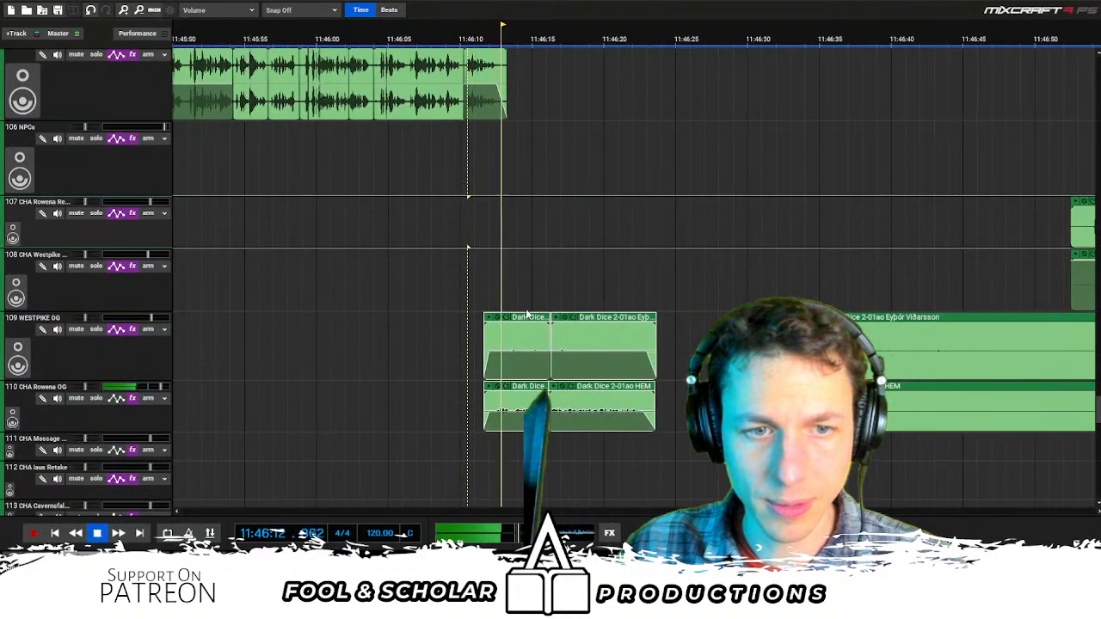
pyautogui.hscroll(1, 636, 301)
pyautogui.moveTo(902, 178); pyautogui.dragTo(578, 260)
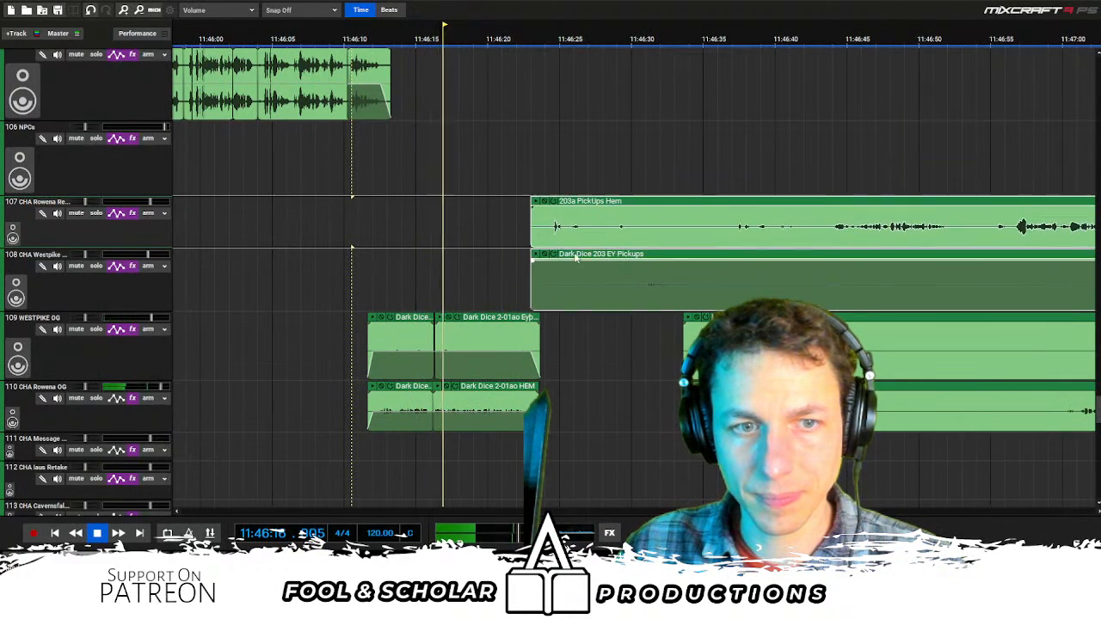
# Audition the join and trim the starts of the second Rowena OG and WESTPIKE OG clips to about 11:46:16.5
pyautogui.scroll(2, 589, 404)
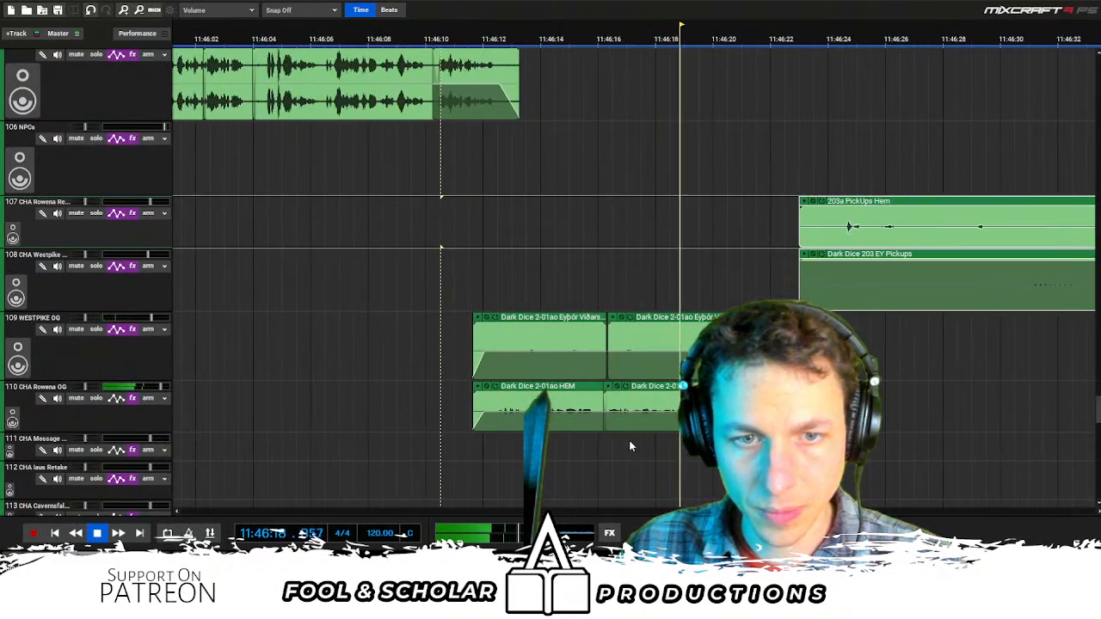
pyautogui.click(628, 441)
pyautogui.click(629, 441)
pyautogui.click(619, 444)
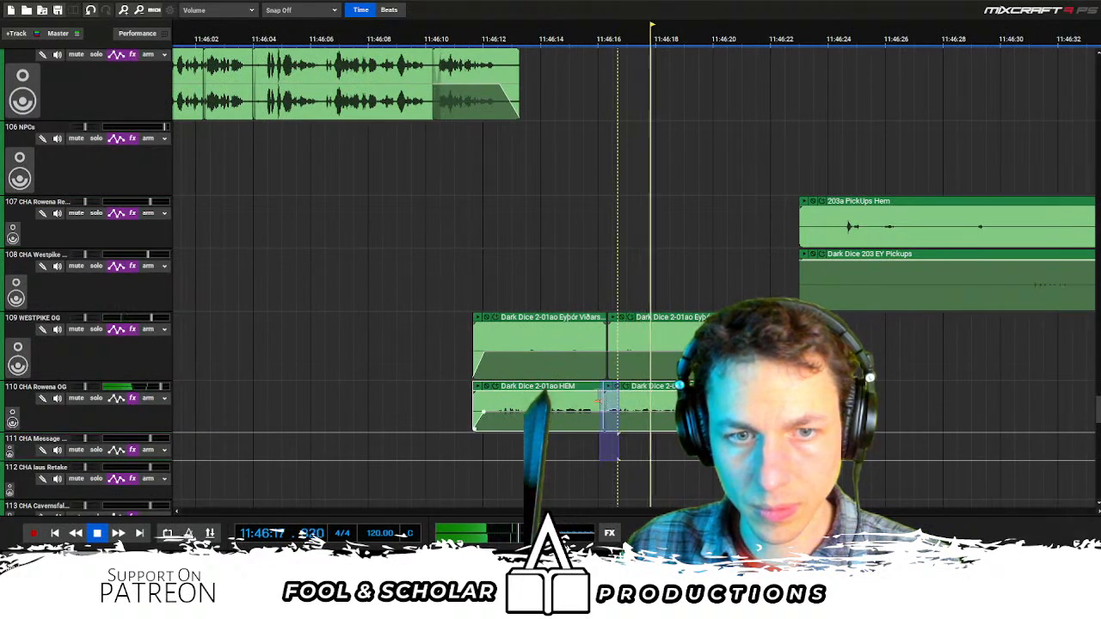
pyautogui.click(578, 448)
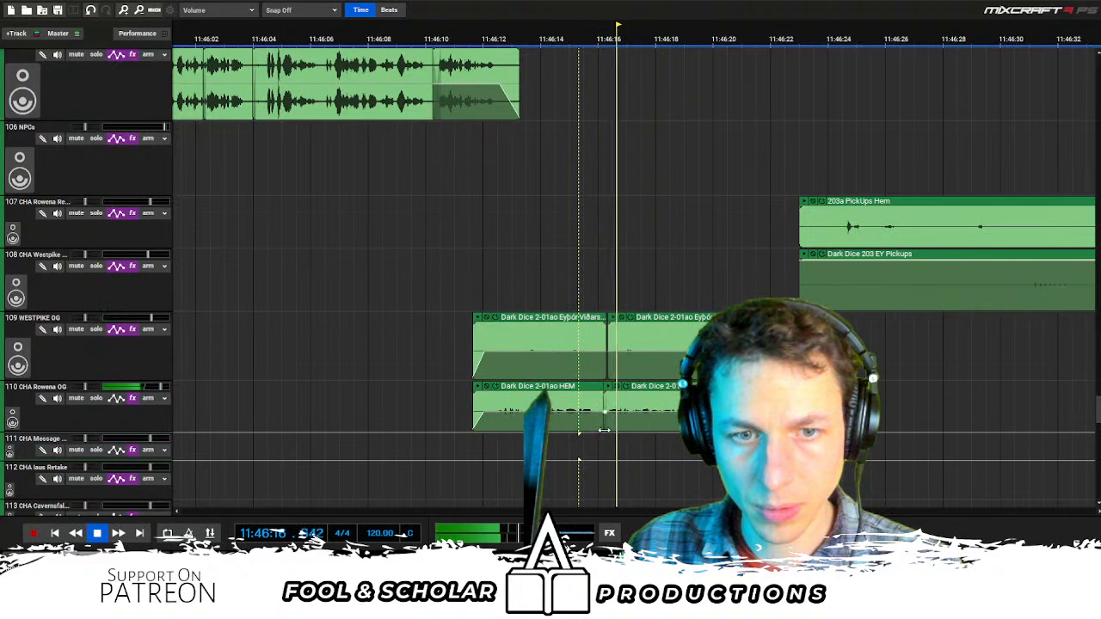
pyautogui.moveTo(605, 418); pyautogui.dragTo(619, 419)
pyautogui.click(619, 440)
pyautogui.moveTo(608, 365); pyautogui.dragTo(619, 364)
# Close the gap before the second OG clips at about 11:46:16 and move the two pickup clips to about 11:46:35
pyautogui.click(556, 288)
pyautogui.moveTo(641, 285); pyautogui.dragTo(705, 409)
pyautogui.moveTo(682, 318); pyautogui.dragTo(662, 318)
pyautogui.moveTo(817, 242); pyautogui.dragTo(937, 203)
# Find the next short clip on the NPCs 2 track and move it earlier to about 11:47:24
pyautogui.hscroll(3, 687, 195)
pyautogui.scroll(-2, 687, 196)
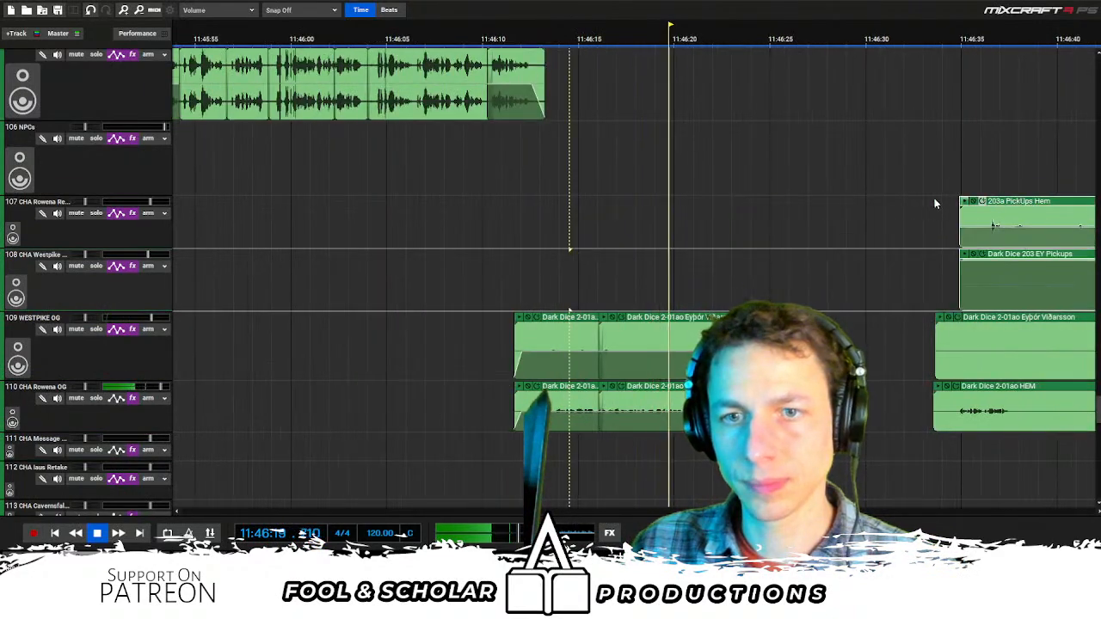
pyautogui.scroll(-3, 768, 129)
pyautogui.scroll(2, 772, 132)
pyautogui.scroll(-1, 795, 161)
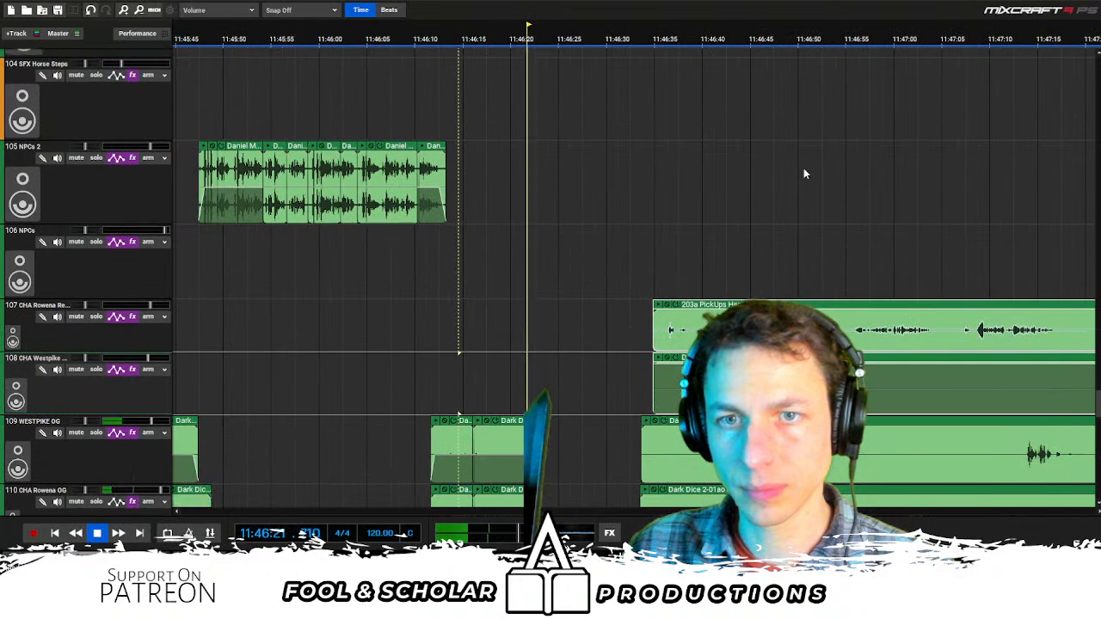
pyautogui.hscroll(4, 804, 172)
pyautogui.press('space')
pyautogui.hscroll(1, 803, 173)
pyautogui.moveTo(705, 177); pyautogui.dragTo(1035, 172)
pyautogui.moveTo(961, 146); pyautogui.dragTo(651, 144)
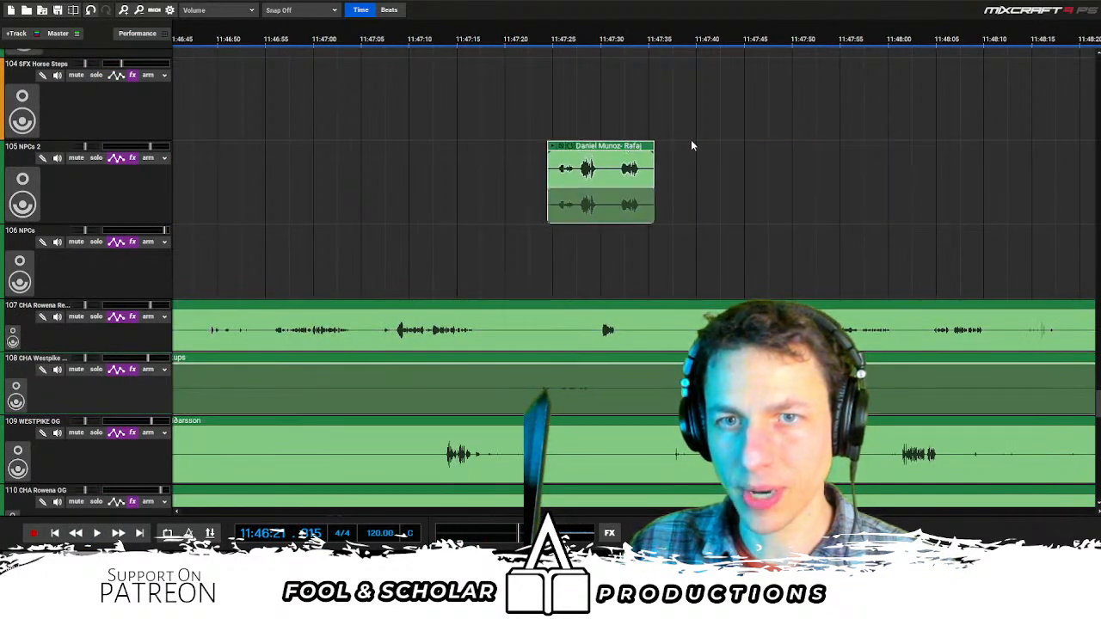
# Bring the remaining NPCs 2 clips earlier, placing the first at about 11:46:21 and the following ones from about 11:46:35
pyautogui.hscroll(4, 660, 141)
pyautogui.moveTo(590, 177); pyautogui.dragTo(408, 148)
pyautogui.hscroll(-3, 404, 150)
pyautogui.moveTo(347, 167); pyautogui.dragTo(860, 162)
pyautogui.moveTo(861, 149); pyautogui.dragTo(473, 152)
pyautogui.hscroll(-3, 474, 153)
pyautogui.moveTo(570, 148); pyautogui.dragTo(352, 147)
pyautogui.press('space')
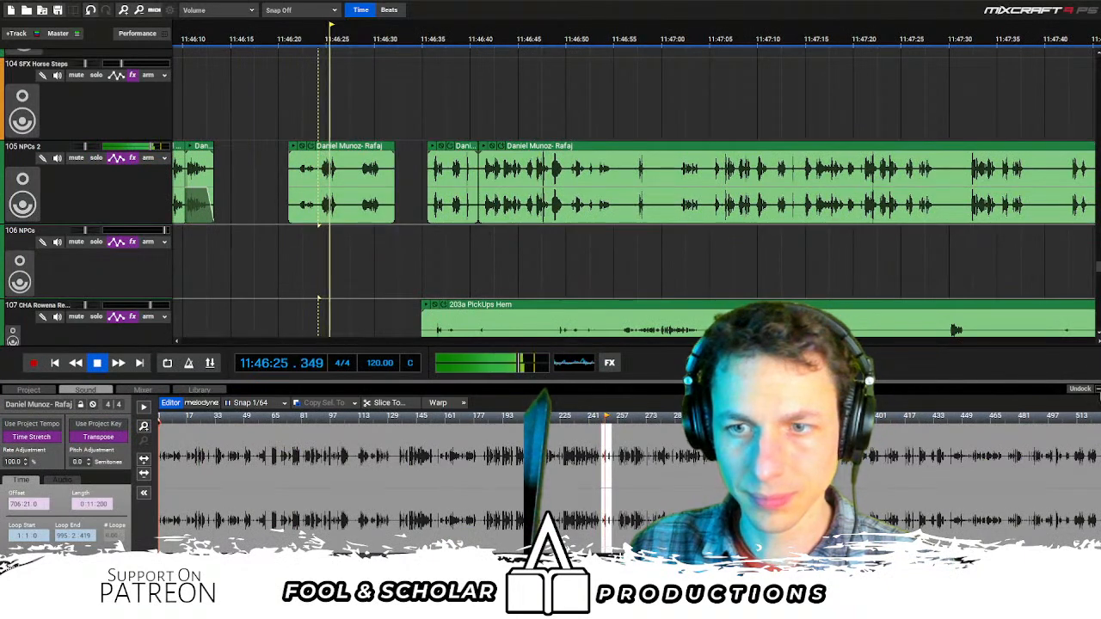
# Close the sound editor and shift the two short NPCs 2 clips to start at about 11:46:18 and 11:46:33
pyautogui.click(1095, 389)
pyautogui.click(362, 236)
pyautogui.moveTo(468, 155); pyautogui.dragTo(334, 148)
pyautogui.click(361, 157)
pyautogui.click(294, 240)
pyautogui.moveTo(412, 149); pyautogui.dragTo(431, 149)
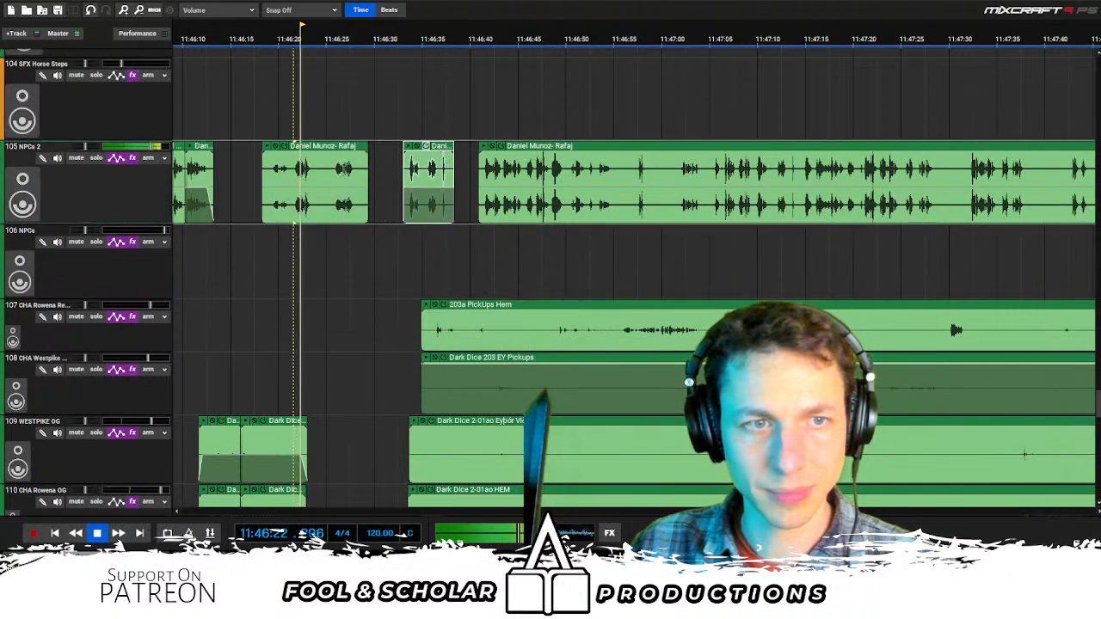
# Trim and fade the first short NPCs 2 clip down to its ending from about 11:46:25 and move it to about 11:46:21
pyautogui.moveTo(263, 205); pyautogui.dragTo(283, 206)
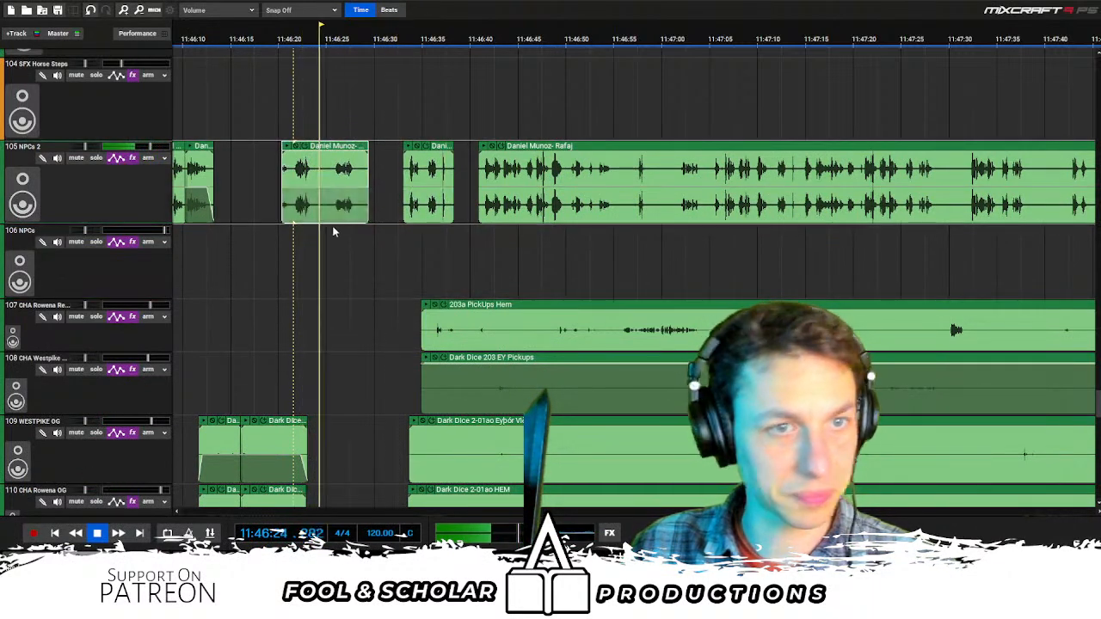
pyautogui.click(335, 232)
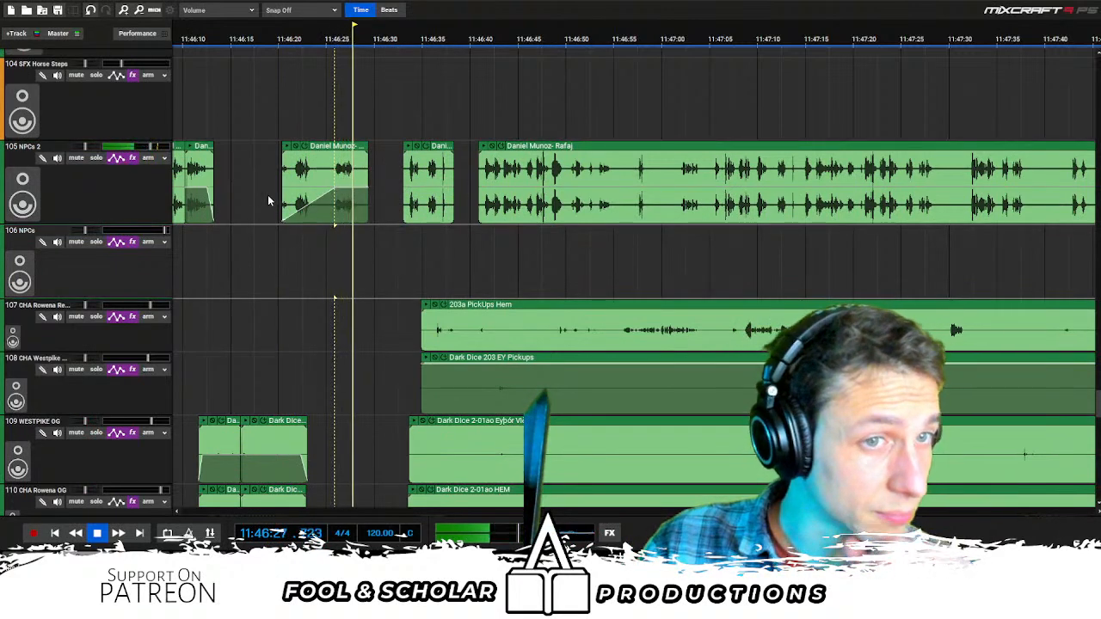
pyautogui.moveTo(282, 194); pyautogui.dragTo(325, 194)
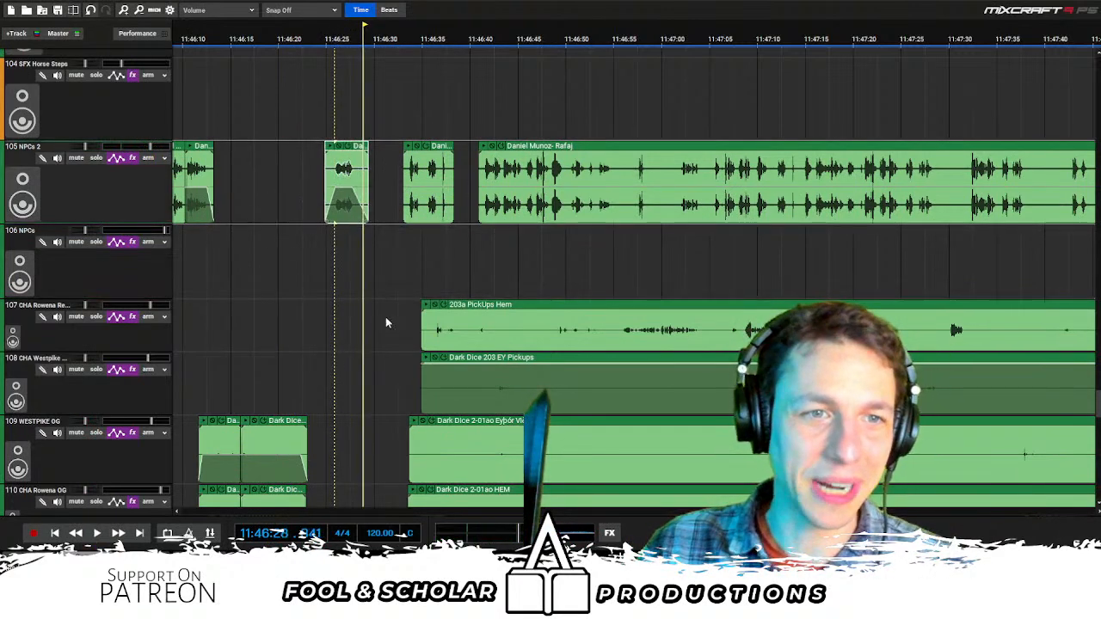
pyautogui.click(283, 278)
pyautogui.moveTo(367, 152); pyautogui.dragTo(334, 153)
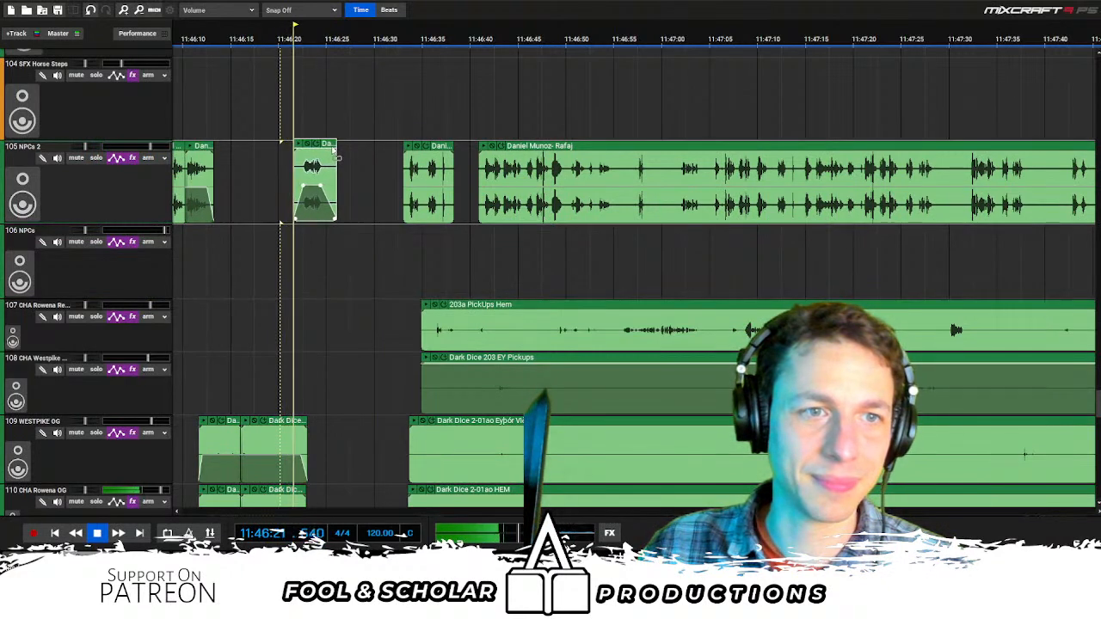
# Move the later WESTPIKE OG and Rowena OG clips to start at about 11:46:23 and audition them
pyautogui.scroll(-4, 375, 238)
pyautogui.moveTo(353, 301); pyautogui.dragTo(357, 413)
pyautogui.click(355, 369)
pyautogui.click(360, 429)
pyautogui.click(358, 380)
# Split the Rowena OG clip at about 11:46:28 and trim the WESTPIKE OG clip's start to the same point
pyautogui.hotkey('ctrl', 't')
pyautogui.click(352, 395)
pyautogui.moveTo(311, 335); pyautogui.dragTo(361, 348)
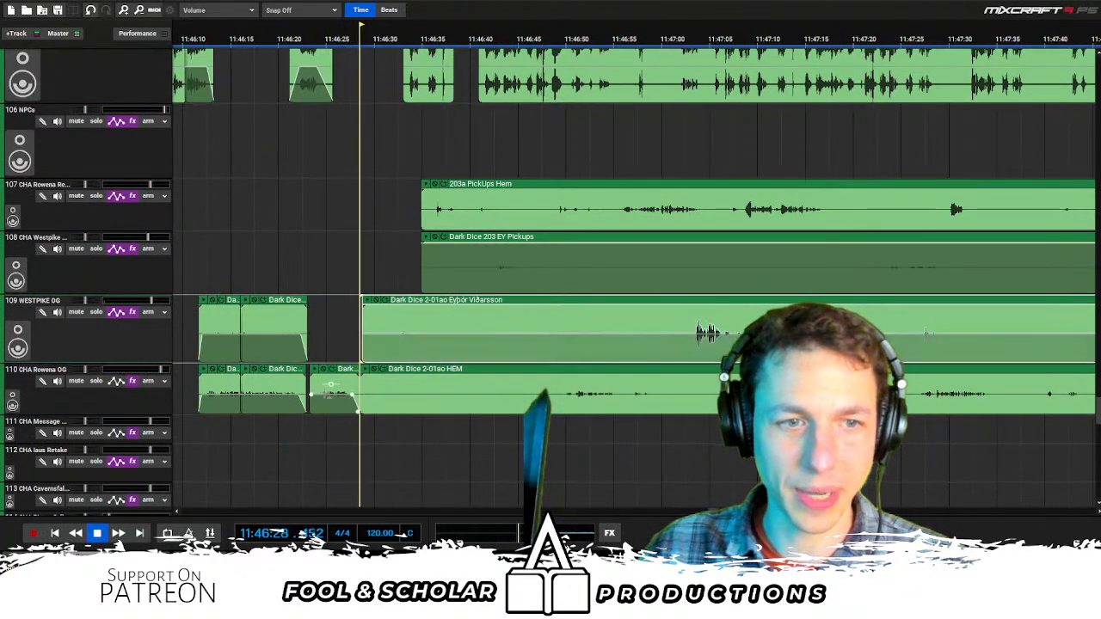
pyautogui.press('space')
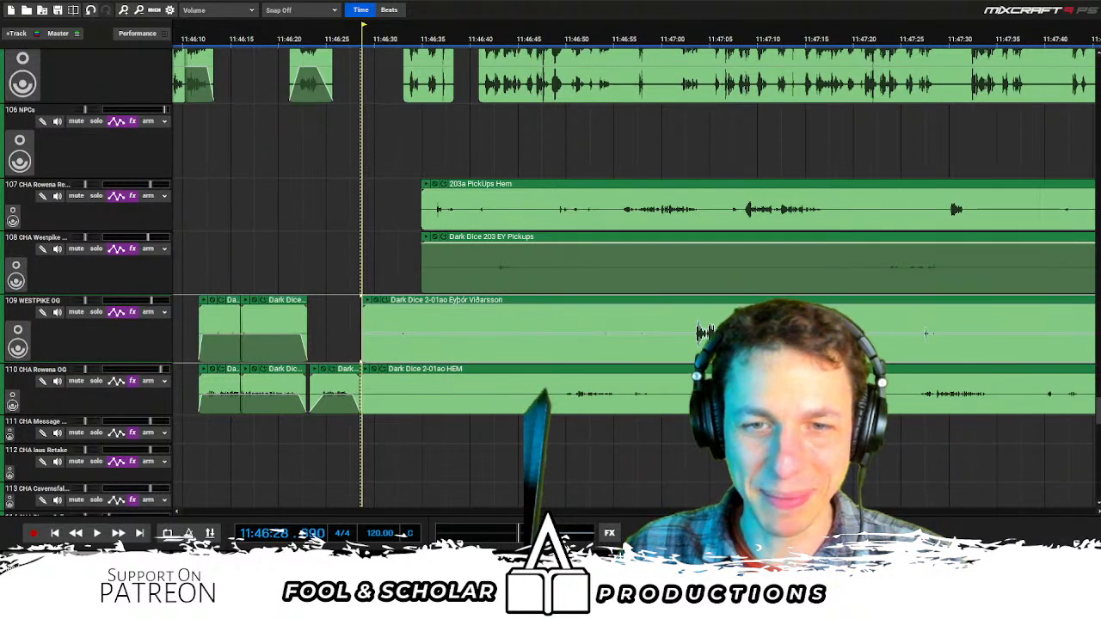
# Shift the later OG clips to about 11:46:48 together with the two pickup clips, which start at about 11:46:55
pyautogui.scroll(-1, 539, 279)
pyautogui.moveTo(587, 166); pyautogui.dragTo(675, 428)
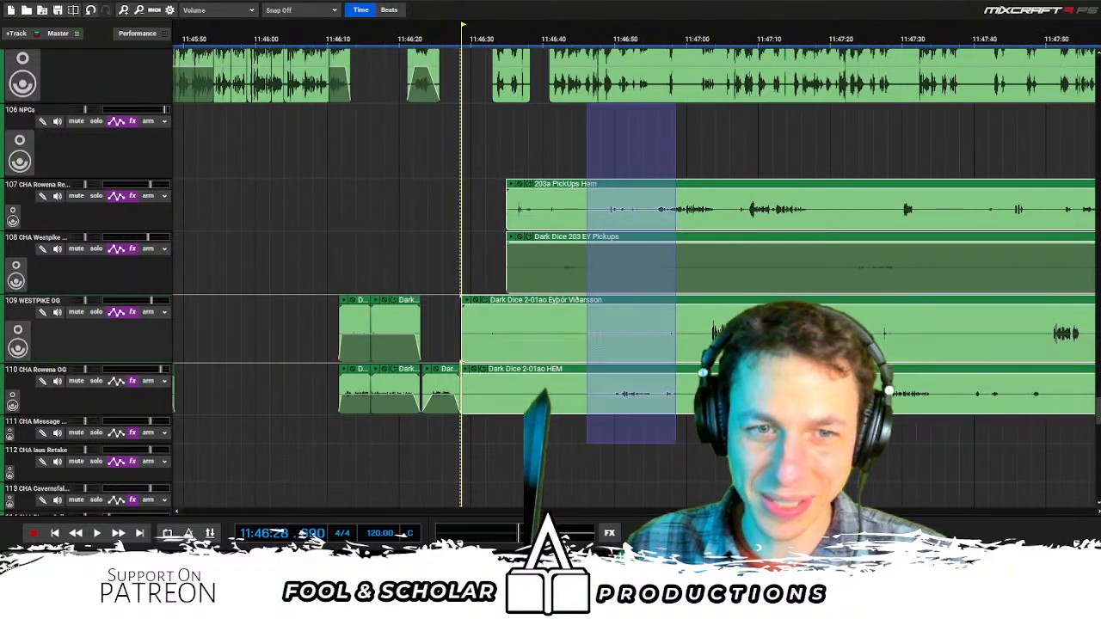
pyautogui.moveTo(585, 372); pyautogui.dragTo(725, 369)
pyautogui.scroll(3, 595, 275)
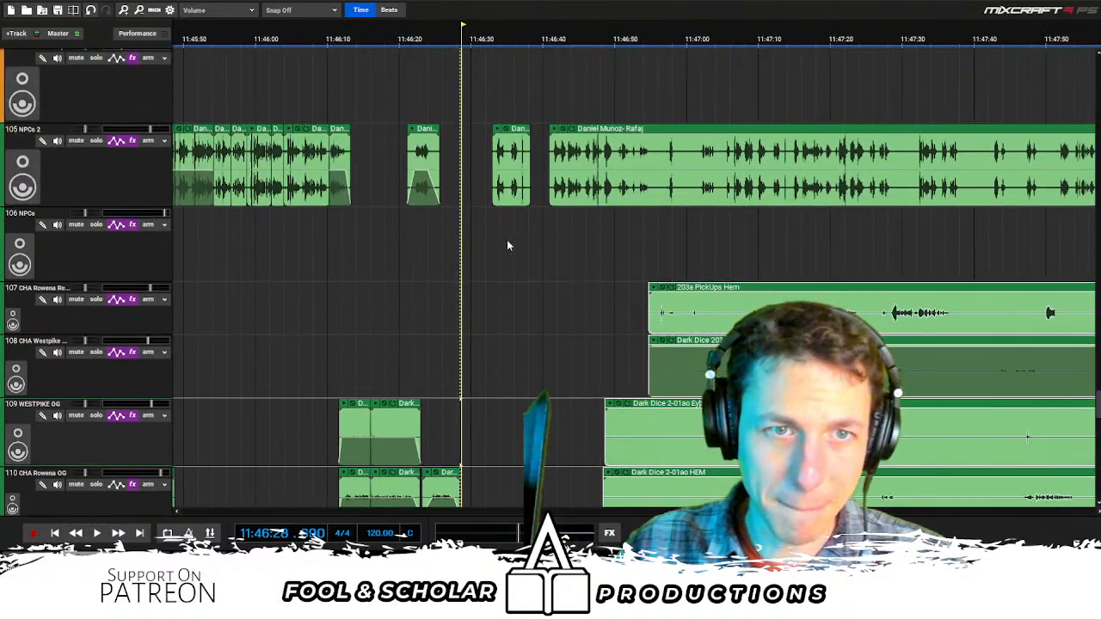
# Audition the NPCs 2 clips from about 11:46:34 and again from about 11:46:41
pyautogui.click(501, 230)
pyautogui.press('space')
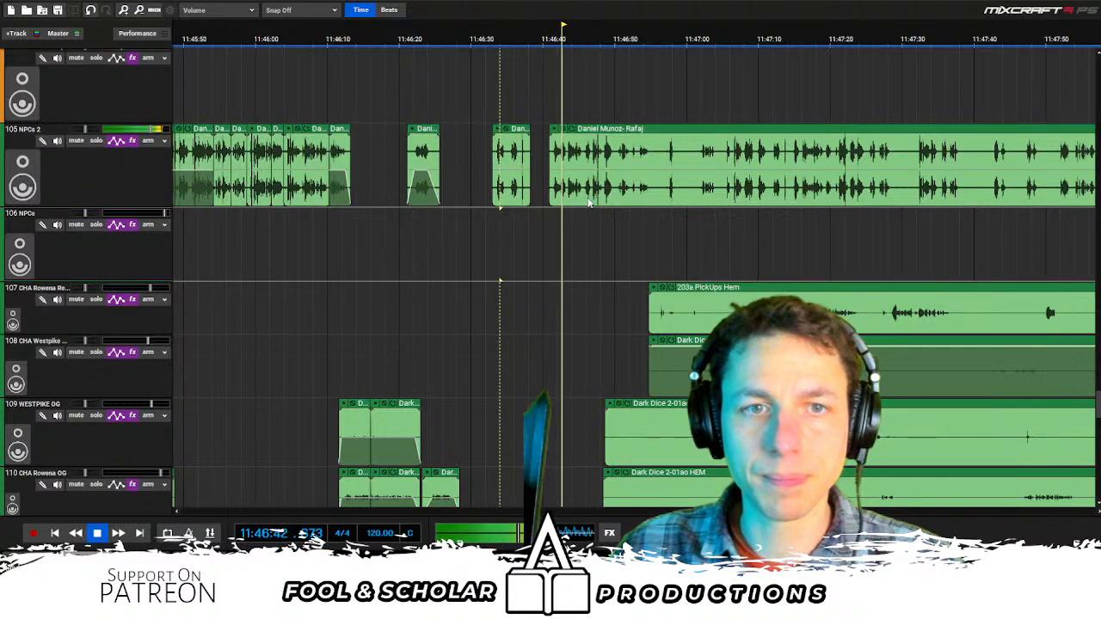
pyautogui.scroll(2, 589, 203)
pyautogui.press('space')
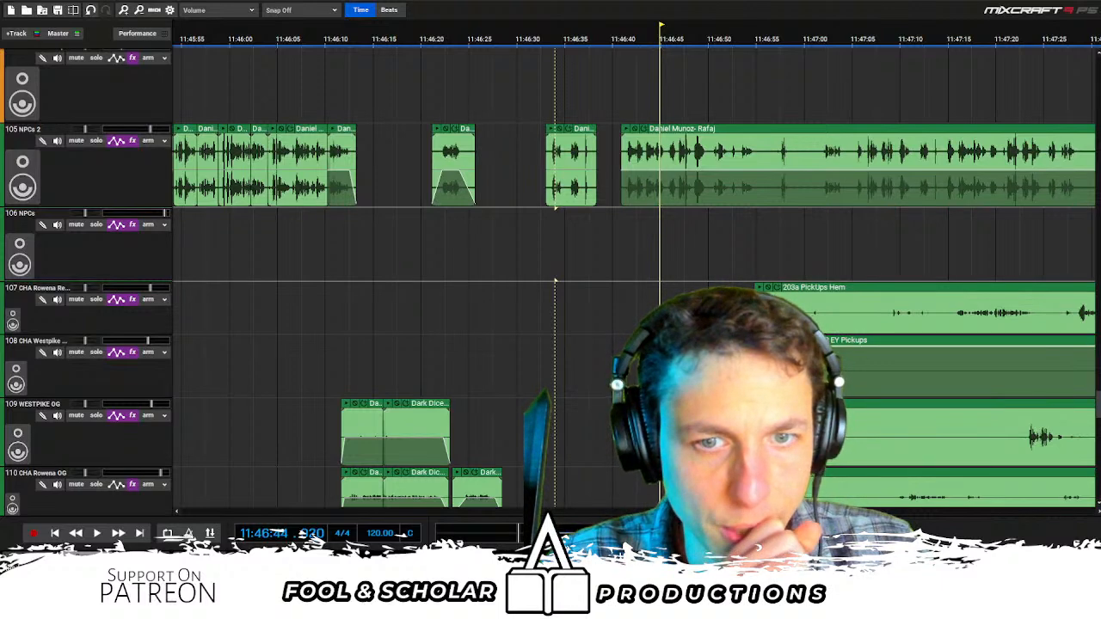
pyautogui.click(623, 211)
pyautogui.press('space')
pyautogui.scroll(-1, 598, 183)
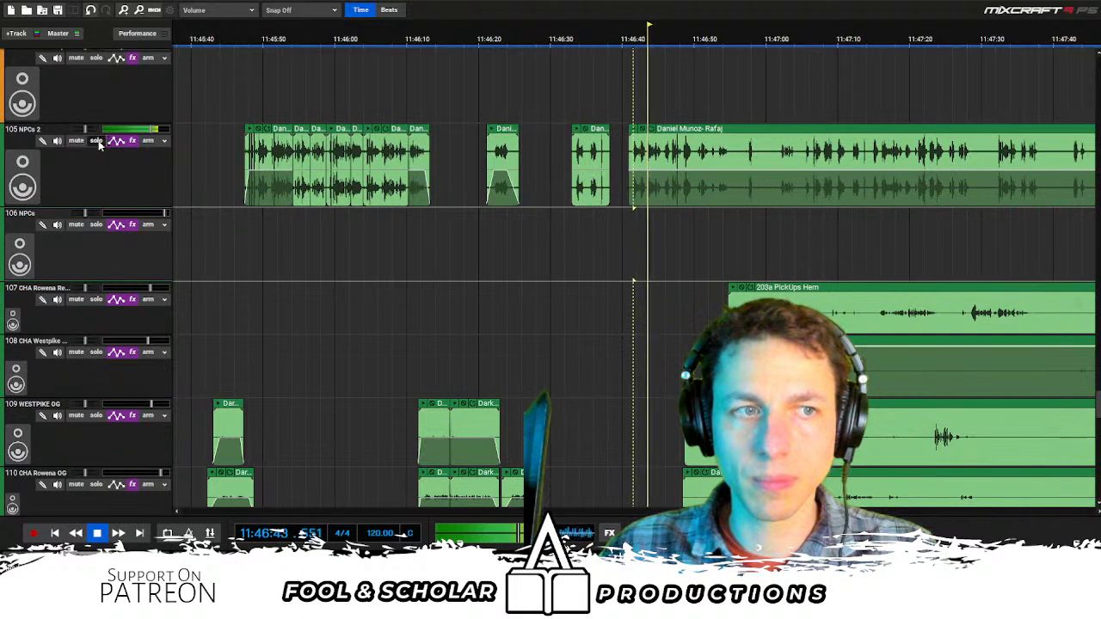
# Solo the NPCs 2 track and split its long clip at about 11:47:05
pyautogui.click(713, 123)
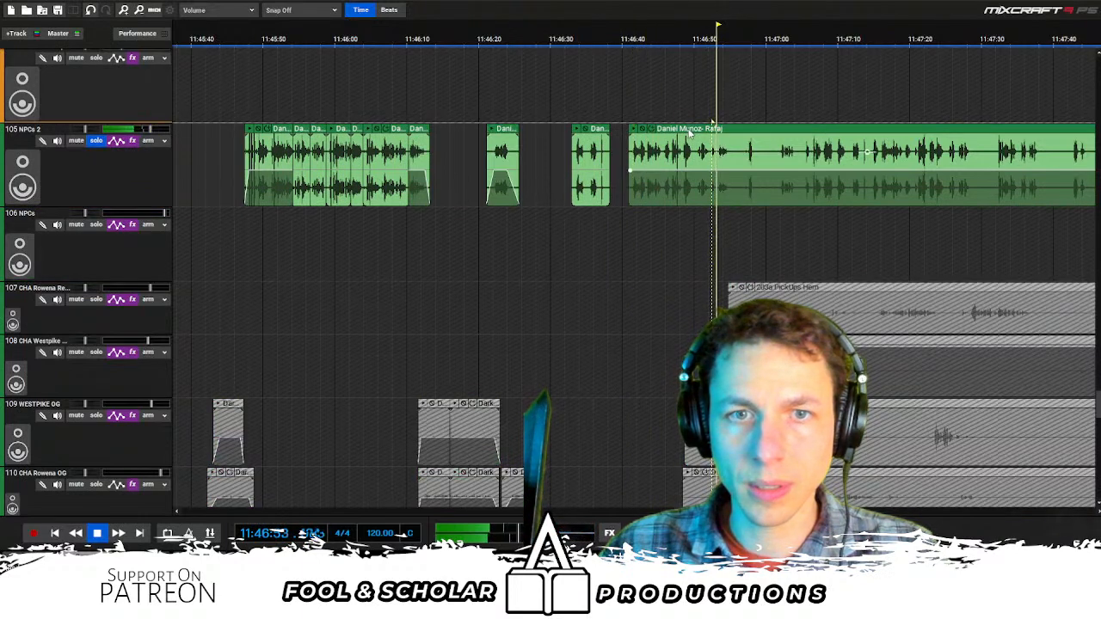
pyautogui.click(804, 123)
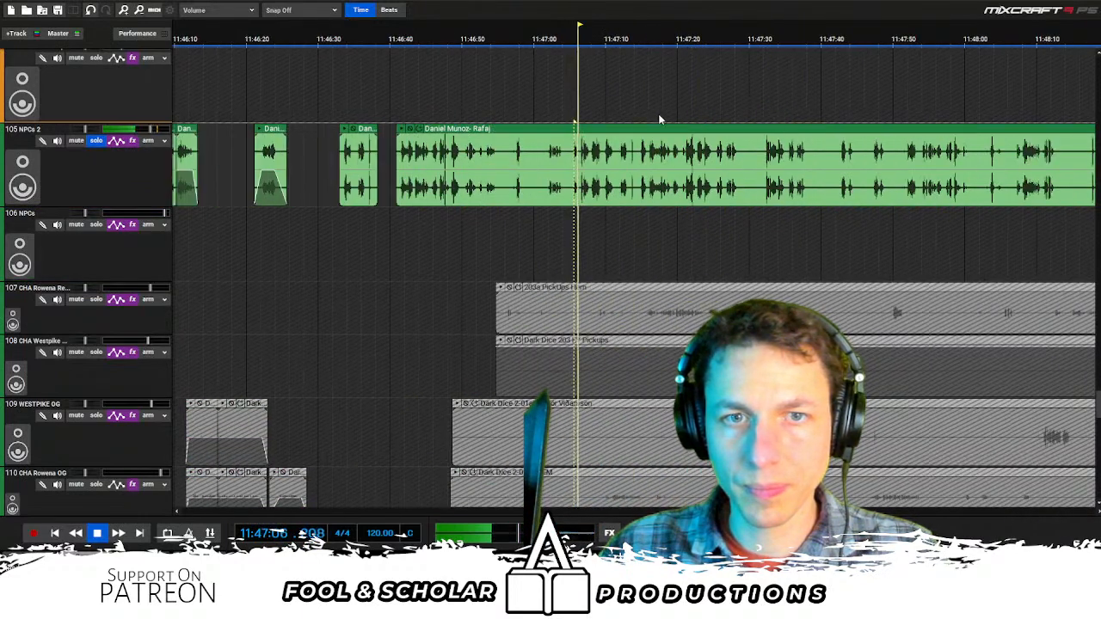
pyautogui.hotkey('ctrl', 't')
# Audition the part before the split and trim its end back to about 11:46:55
pyautogui.click(558, 117)
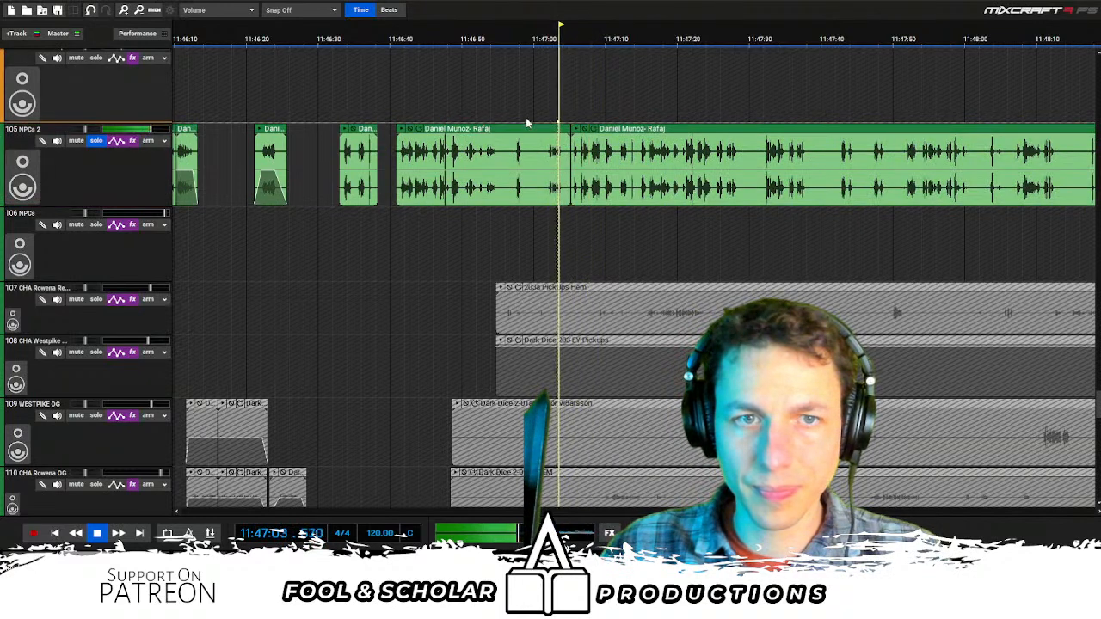
pyautogui.click(517, 120)
pyautogui.moveTo(568, 151); pyautogui.dragTo(501, 151)
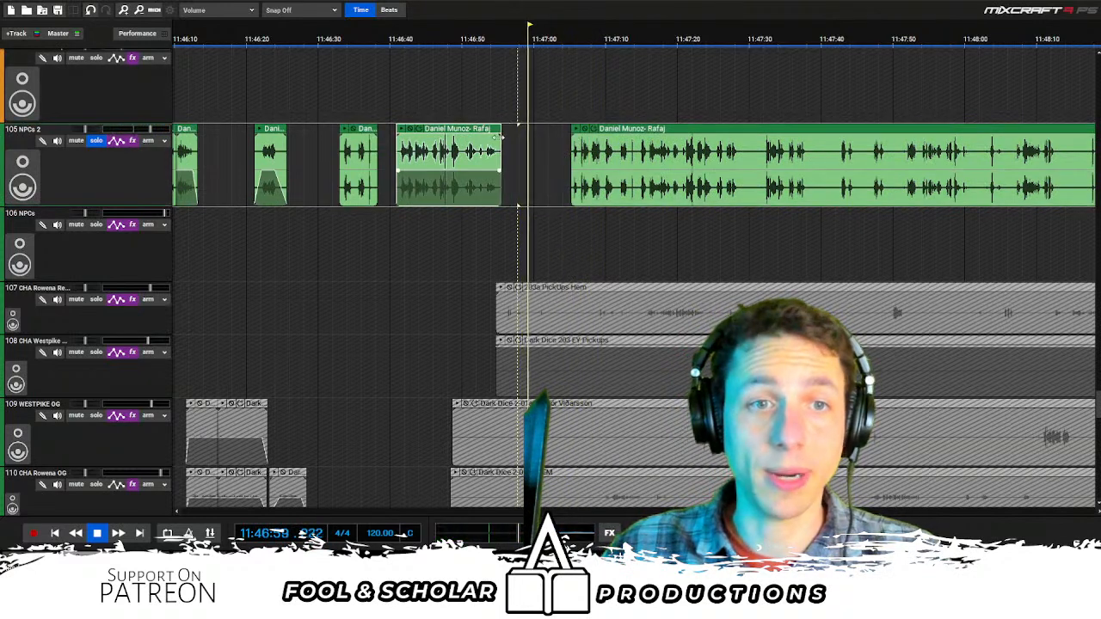
pyautogui.press('space')
pyautogui.click(487, 123)
pyautogui.hscroll(1, 580, 128)
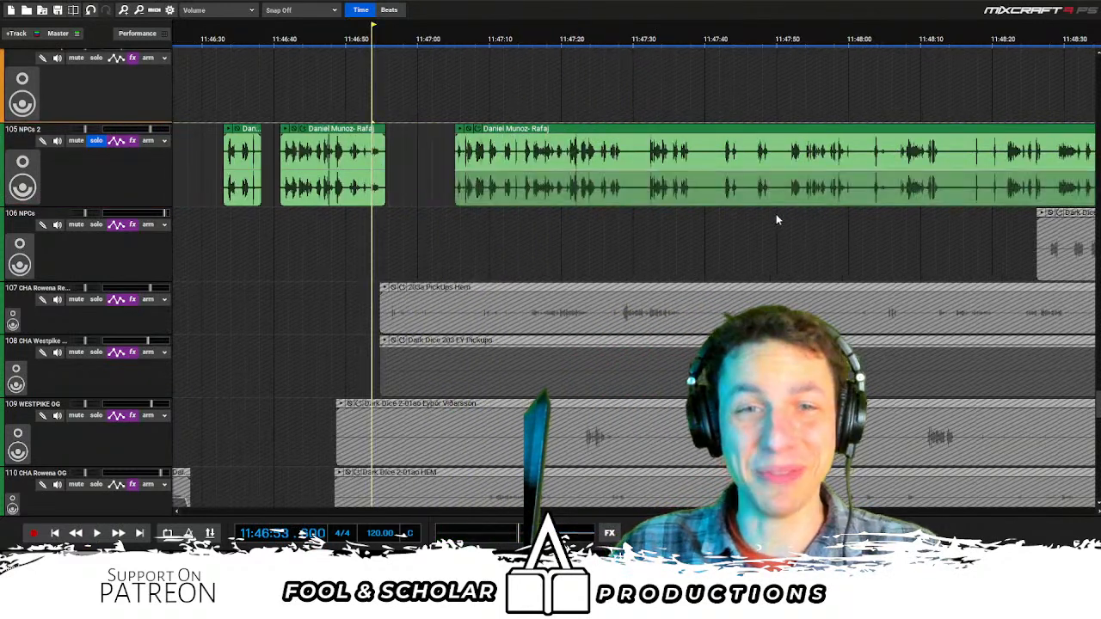
# Split the long NPCs 2 clip at about 11:47:31 and trim the end of the earlier part to about 11:47:30
pyautogui.click(647, 214)
pyautogui.press('space')
pyautogui.click(643, 188)
pyautogui.hotkey('ctrl', 't')
pyautogui.moveTo(642, 190); pyautogui.dragTo(631, 194)
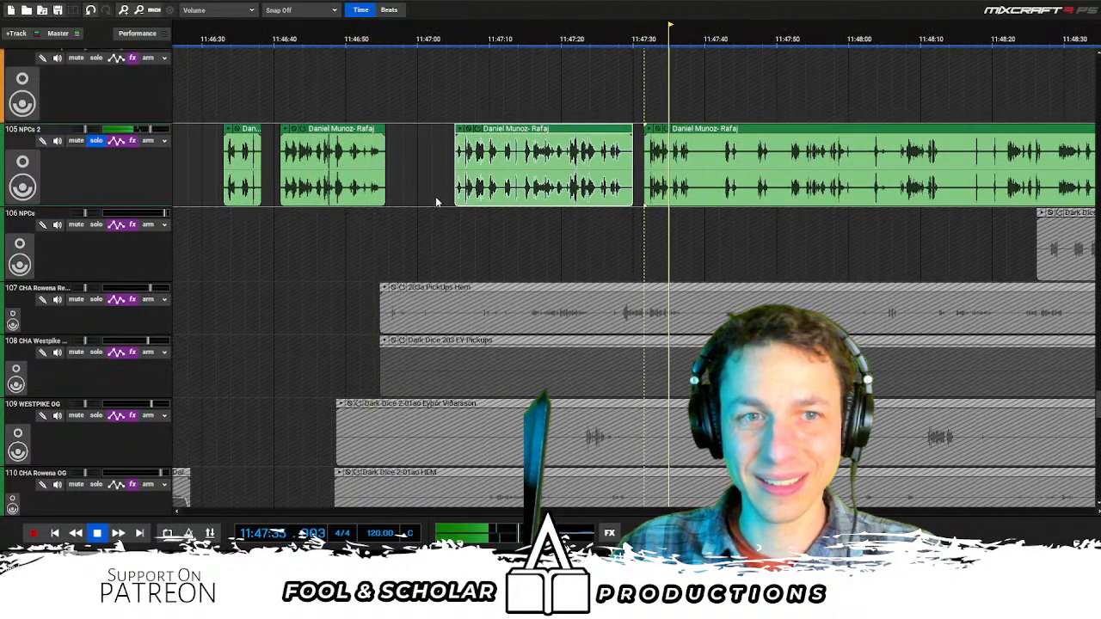
# Audition the middle NPCs 2 clip at several points and compare it with the short clip at about 11:46:34
pyautogui.click(503, 219)
pyautogui.click(540, 216)
pyautogui.click(528, 211)
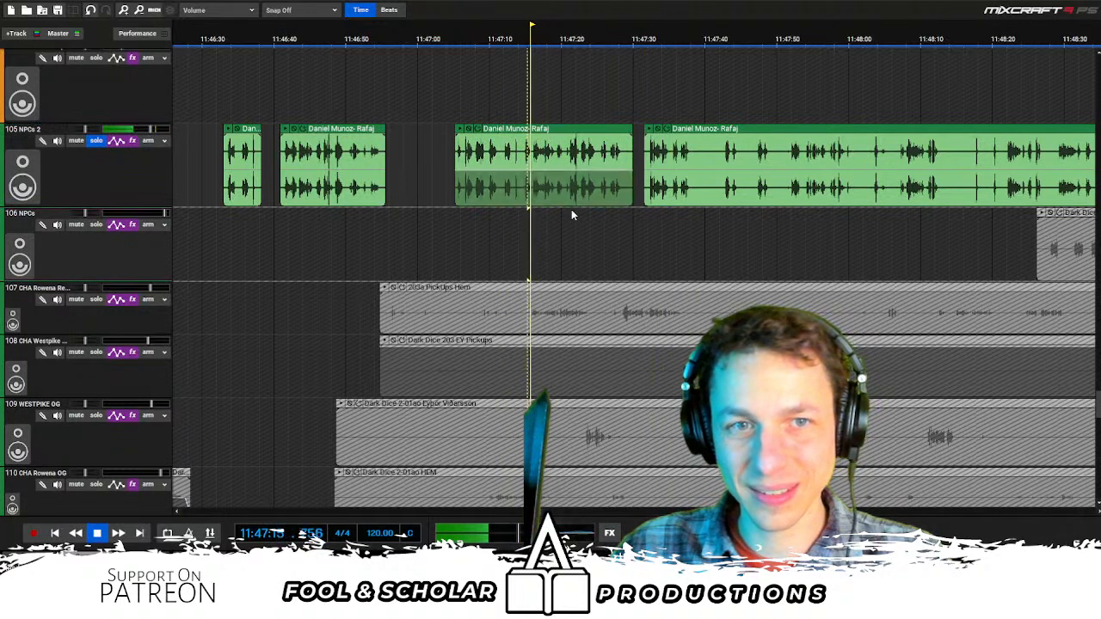
pyautogui.click(568, 209)
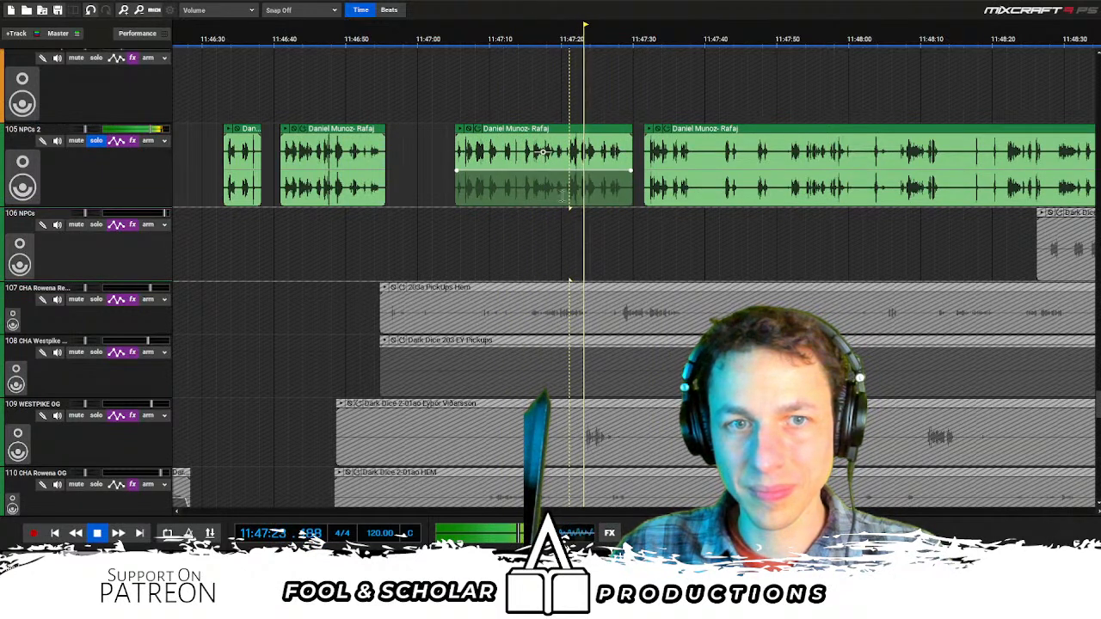
pyautogui.click(513, 210)
pyautogui.click(454, 215)
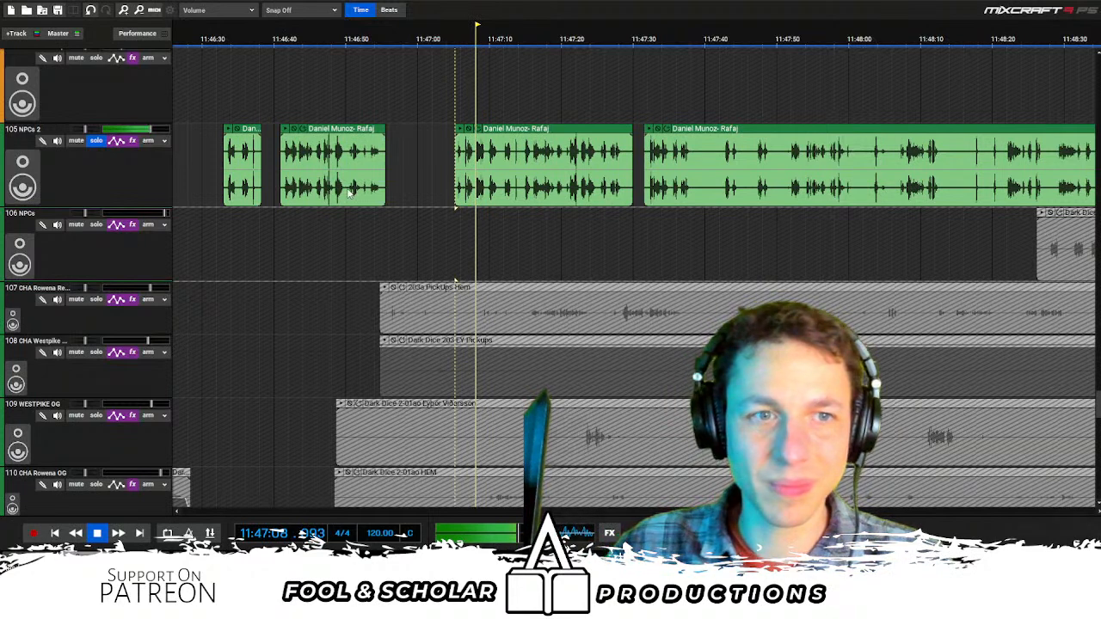
pyautogui.scroll(2, 289, 216)
pyautogui.click(264, 217)
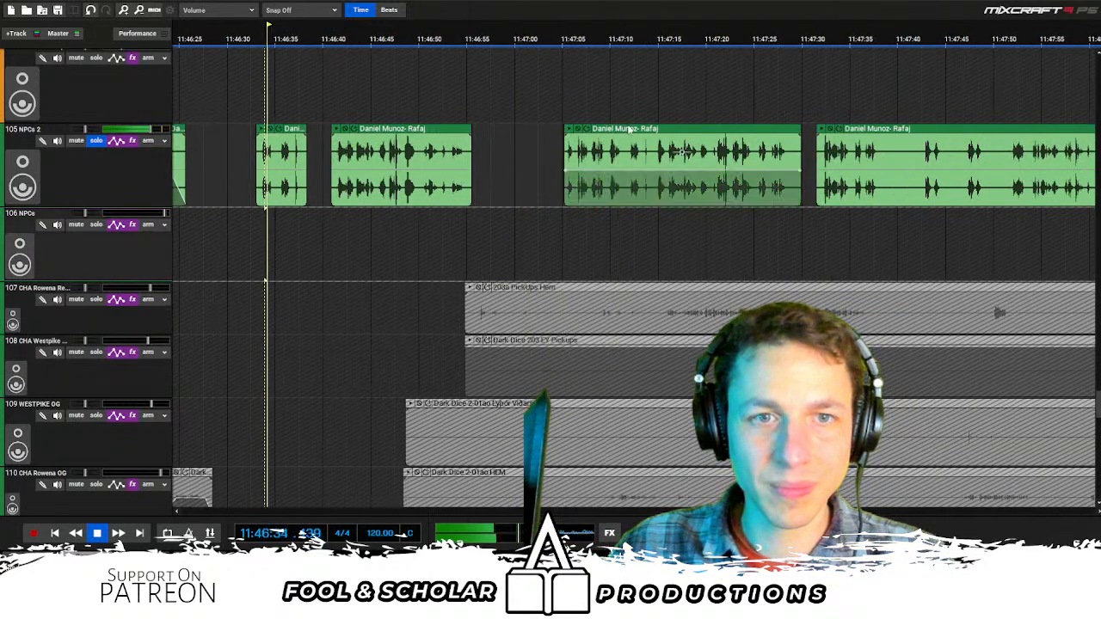
# Move the middle NPCs 2 clip to about 11:47:00 and cut out its stretch from about 11:47:04 to 11:47:06
pyautogui.click(569, 213)
pyautogui.click(555, 198)
pyautogui.press('t')
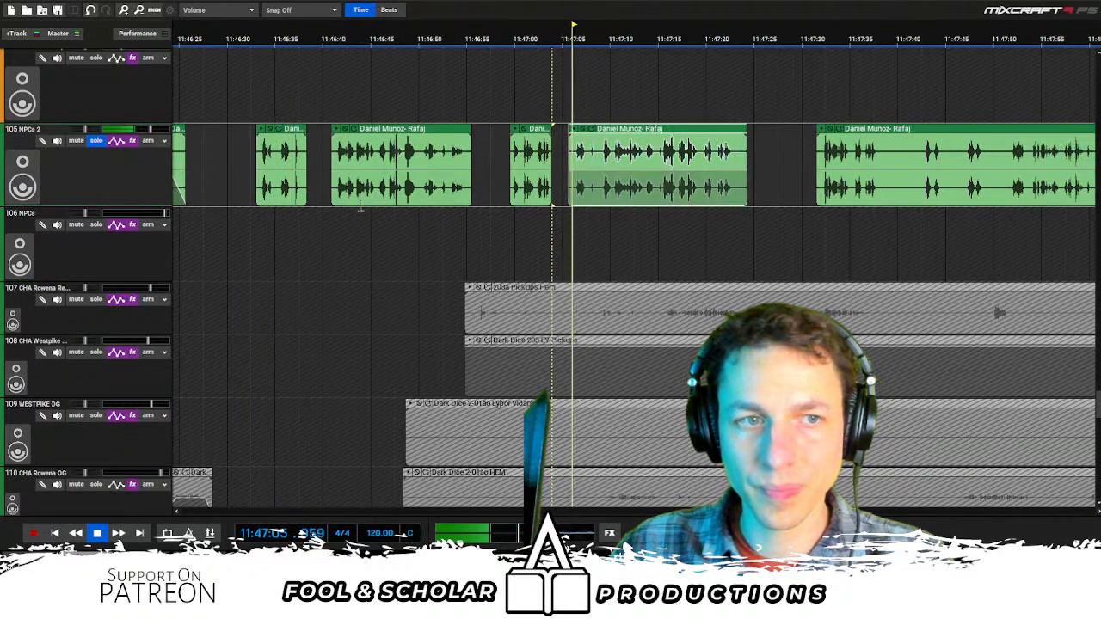
# Split the short NPCs 2 clip and move its first part into the gap at about 11:47:04
pyautogui.click(270, 227)
pyautogui.click(279, 137)
pyautogui.press('t')
pyautogui.moveTo(276, 134); pyautogui.dragTo(550, 131)
pyautogui.keyDown('ctrl'); pyautogui.click(541, 132); pyautogui.keyUp('ctrl')
# Delete the short clip's leftover end piece and extend the inserted piece's end to about 11:47:09
pyautogui.click(588, 117)
pyautogui.click(299, 131)
pyautogui.moveTo(299, 131); pyautogui.dragTo(452, 139)
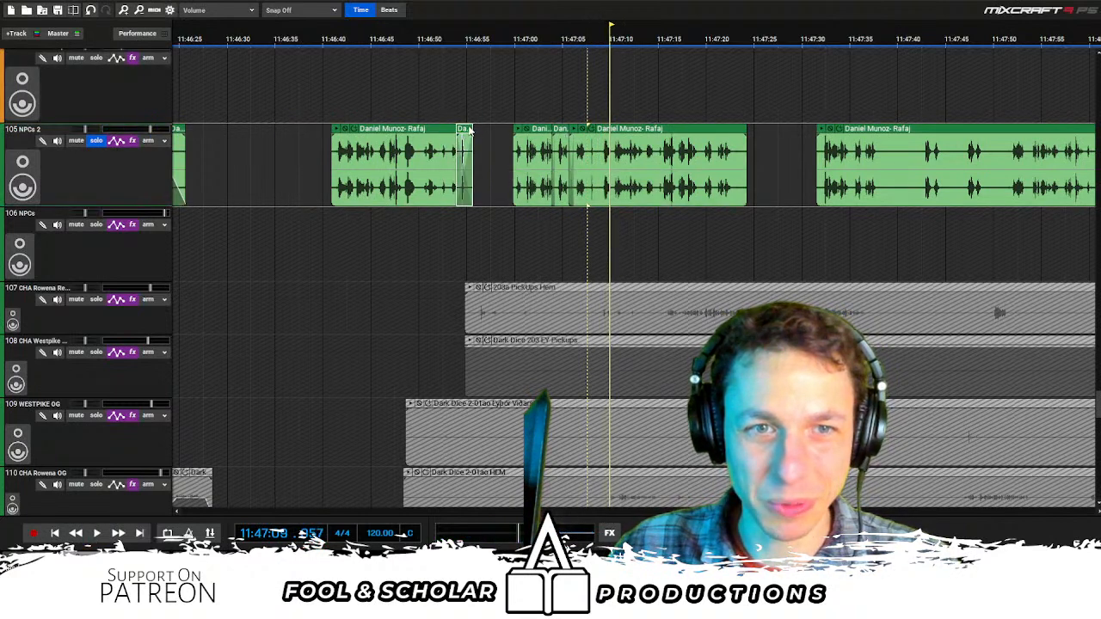
pyautogui.moveTo(469, 129); pyautogui.dragTo(487, 129)
pyautogui.click(574, 117)
pyautogui.click(483, 121)
pyautogui.click(490, 152)
pyautogui.press('Delete')
pyautogui.moveTo(570, 152); pyautogui.dragTo(599, 144)
# Split the inserted NPCs 2 piece at about 11:47:06 and pull its second part slightly earlier to tighten the pause
pyautogui.scroll(2, 674, 195)
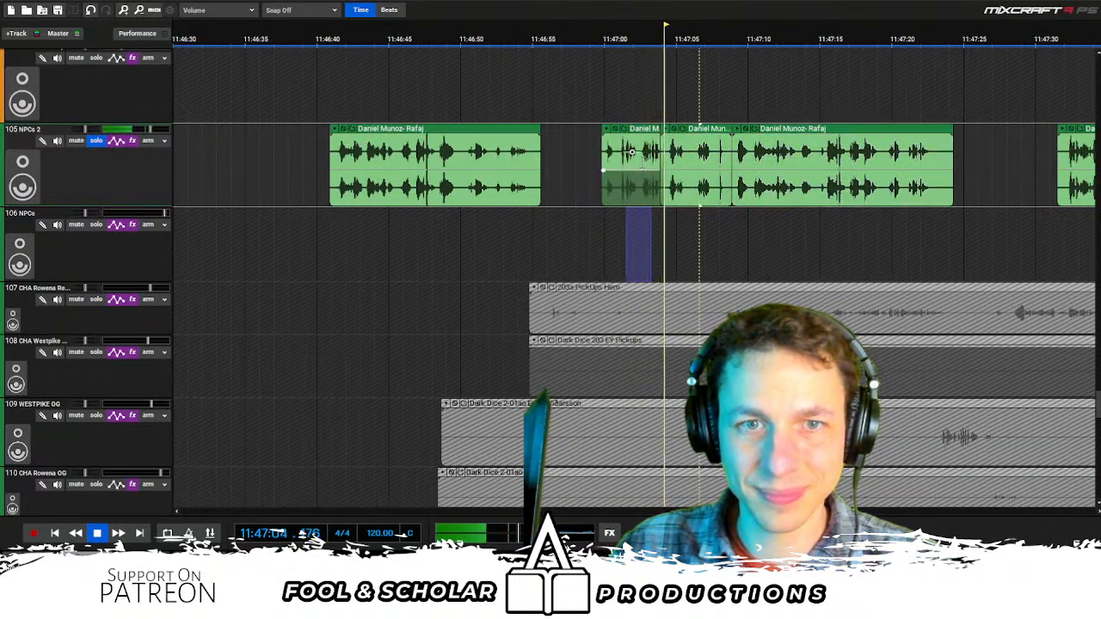
pyautogui.click(697, 153)
pyautogui.click(692, 153)
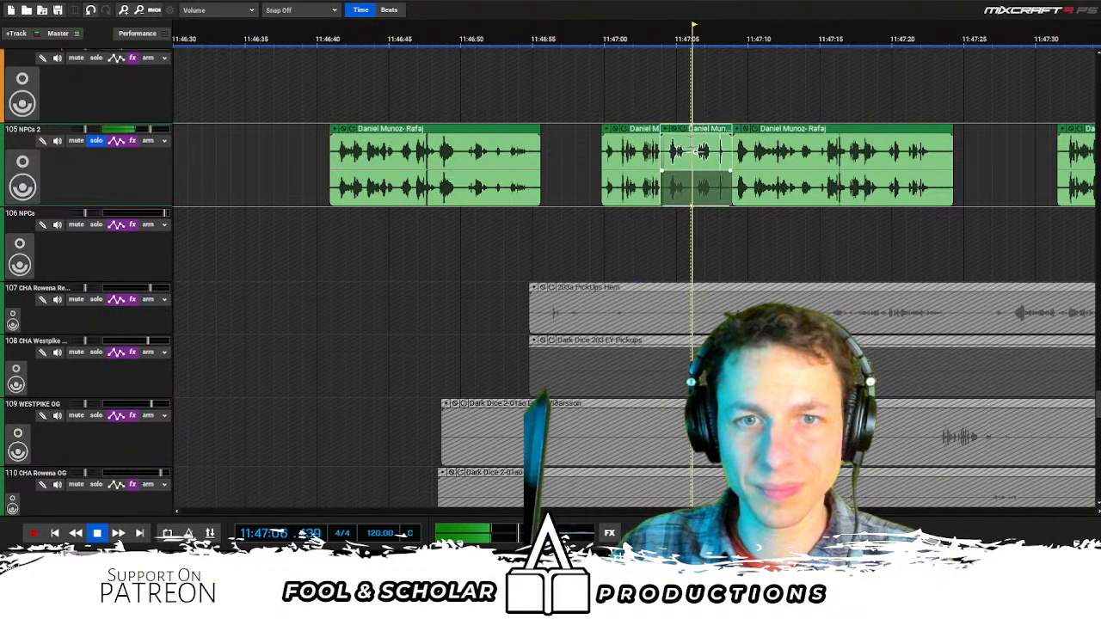
pyautogui.hotkey('ctrl', 't')
pyautogui.doubleClick(654, 119)
pyautogui.click(712, 130)
pyautogui.moveTo(713, 130); pyautogui.dragTo(710, 130)
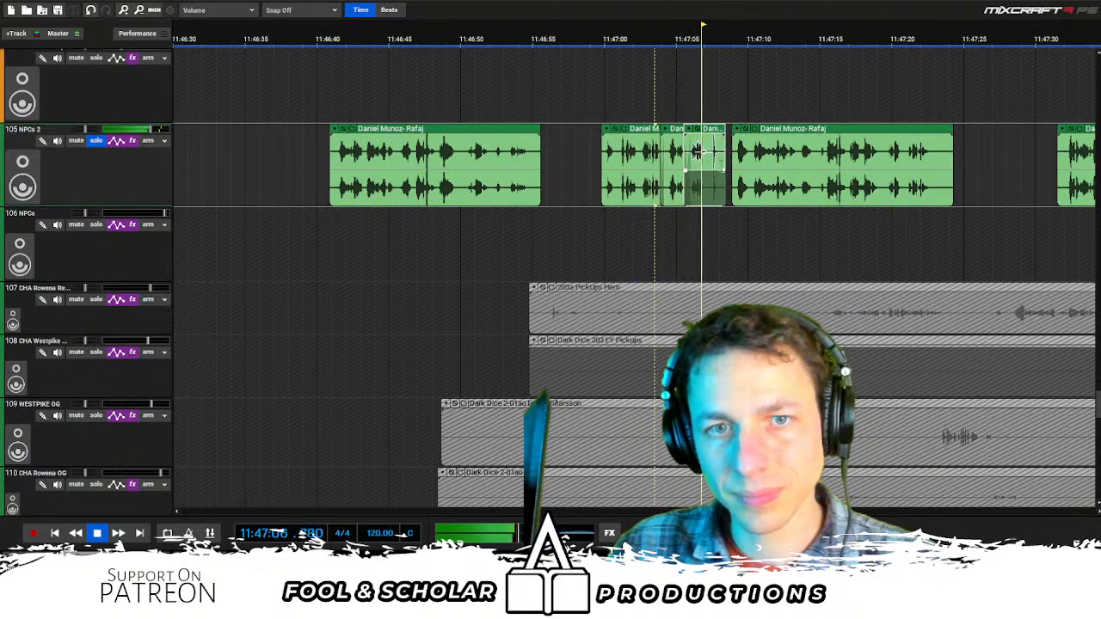
# Split the second part again at about 11:47:07 and nudge the remainder slightly earlier
pyautogui.hotkey('ctrl', 't')
pyautogui.doubleClick(676, 119)
pyautogui.moveTo(718, 131); pyautogui.dragTo(716, 131)
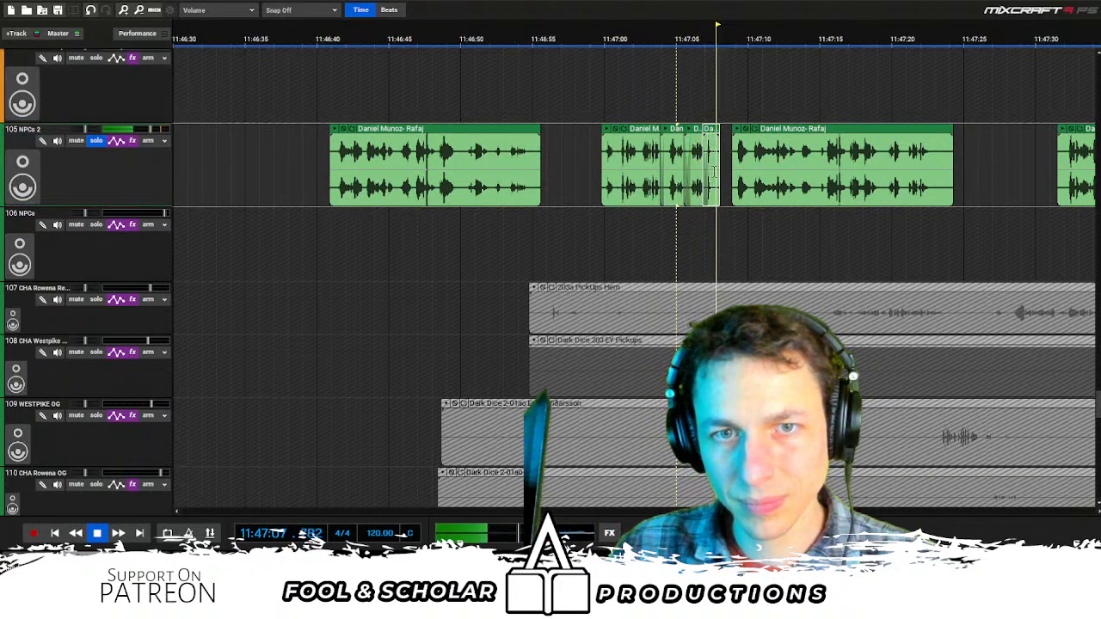
# Play the NPCs 2 clip at about 11:46:41, fade in its start, and trim the start of the clip after 11:47:08 to about 11:47:10
pyautogui.scroll(1, 709, 171)
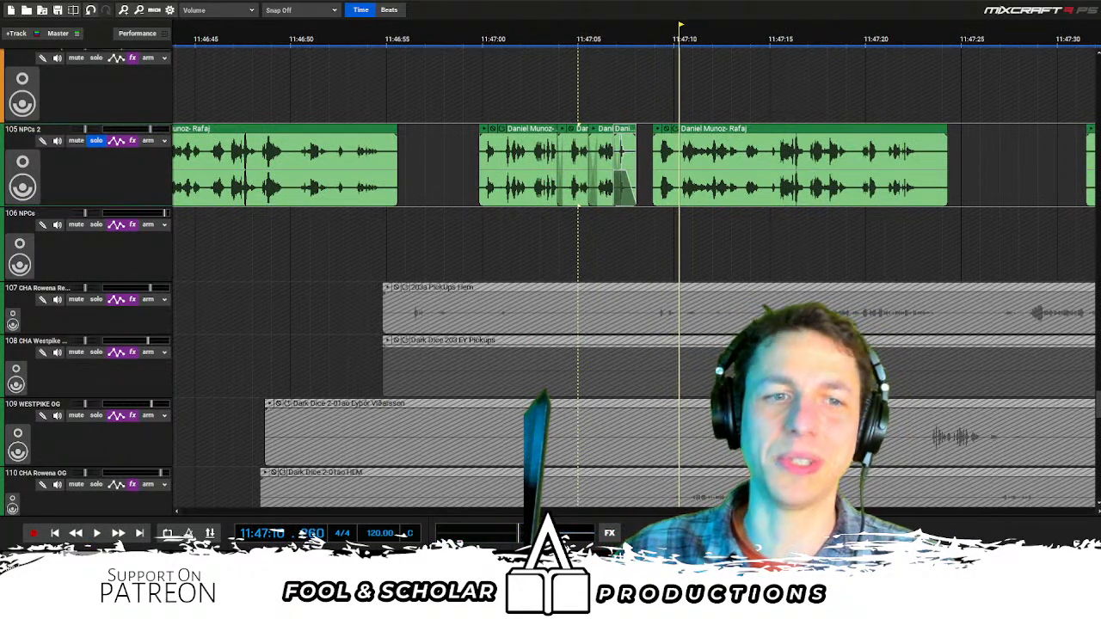
pyautogui.scroll(-2, 497, 214)
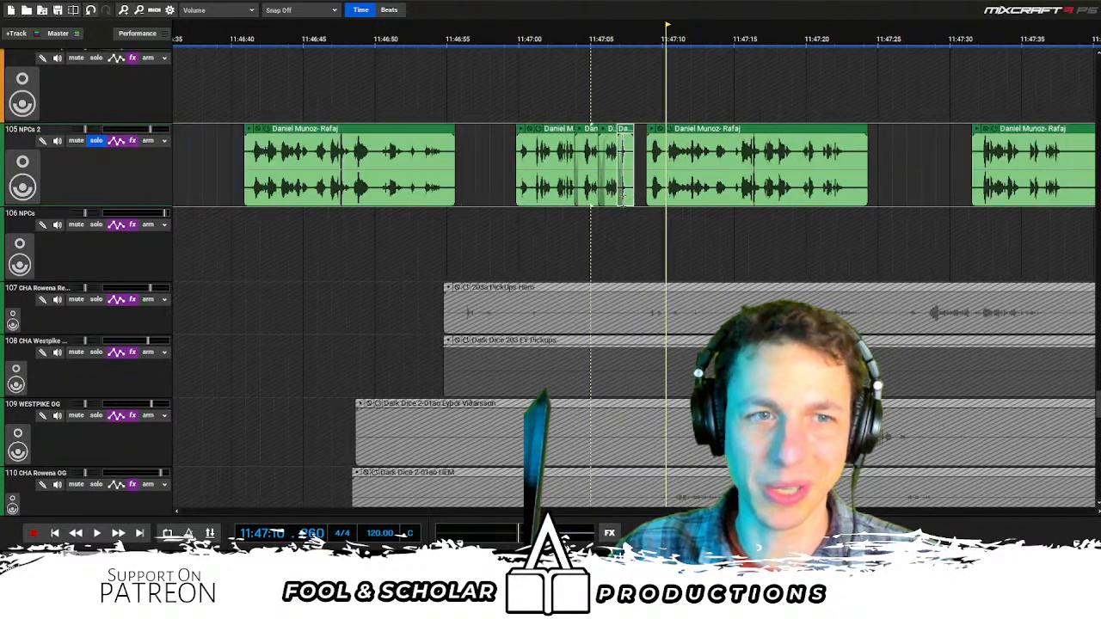
pyautogui.click(329, 228)
pyautogui.press('space')
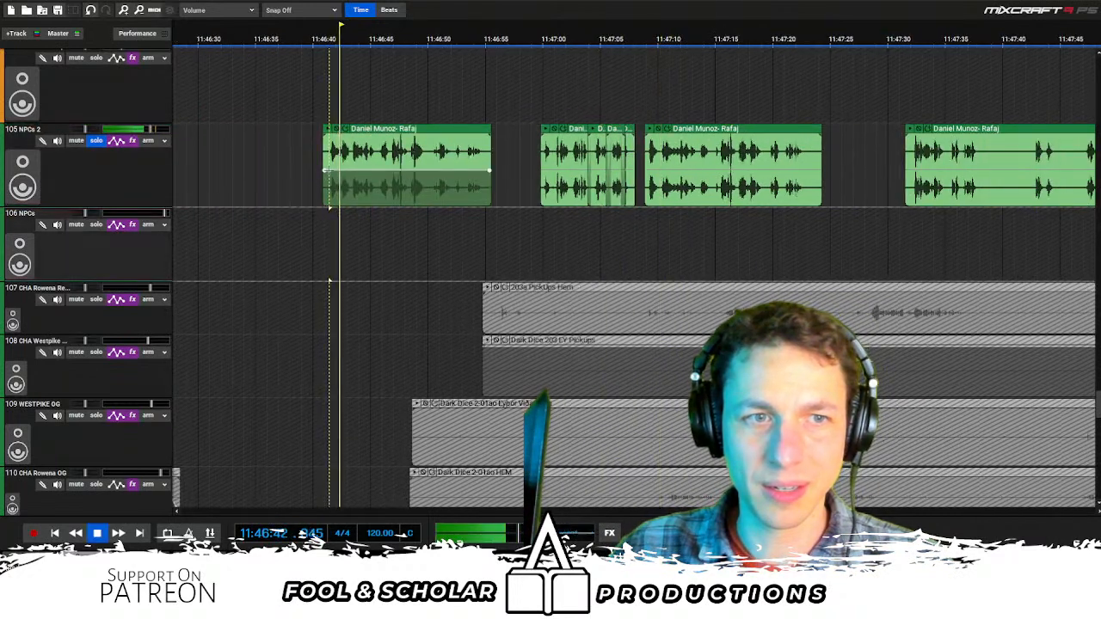
pyautogui.click(644, 210)
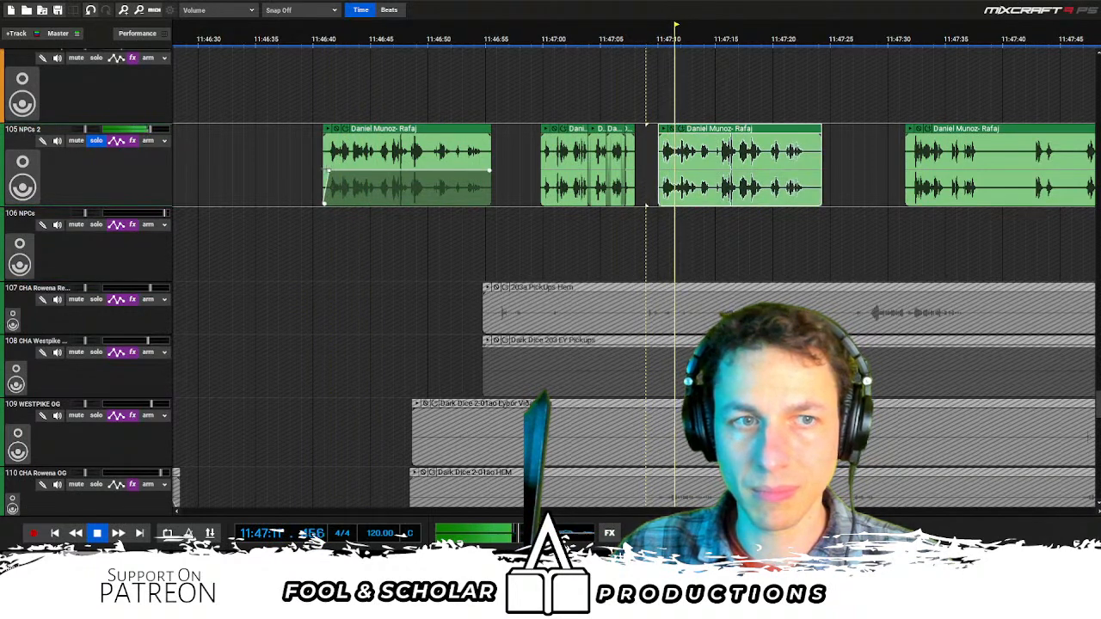
# Split the NPCs 2 clip at about 11:46:43 and move its opening part to about 11:47:08, just before the trimmed clip
pyautogui.click(349, 137)
pyautogui.press('s')
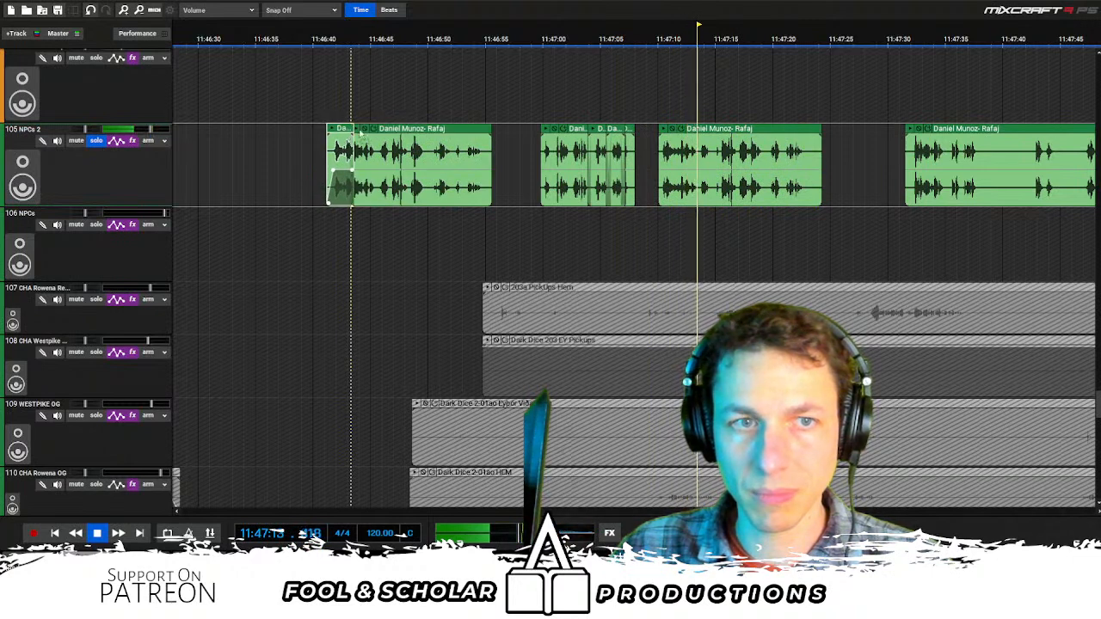
pyautogui.moveTo(349, 134); pyautogui.dragTo(658, 127)
pyautogui.scroll(1, 739, 155)
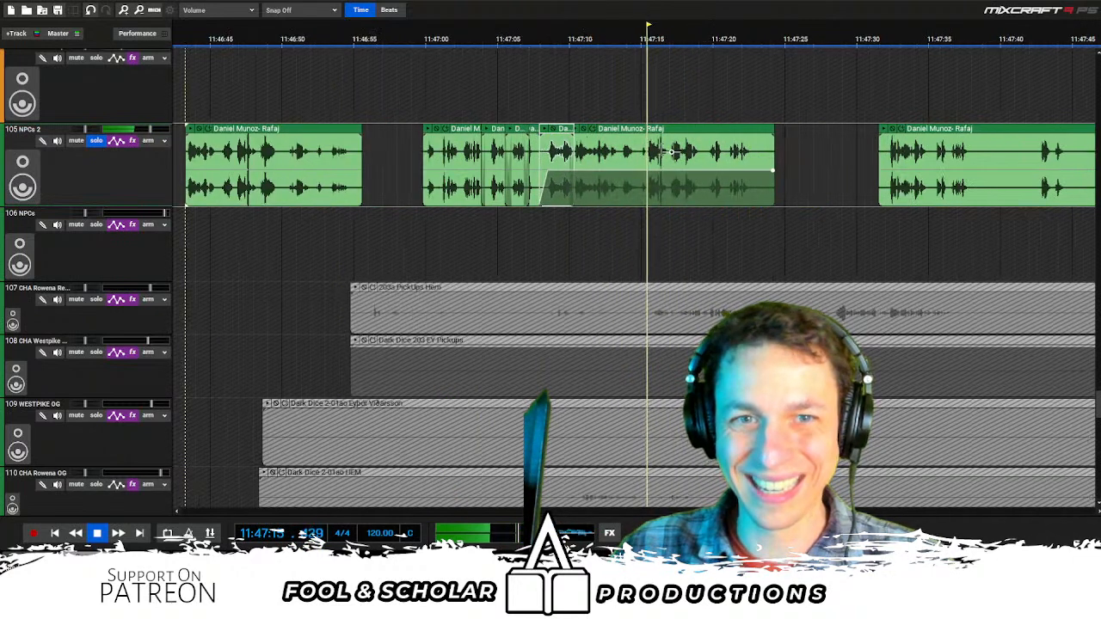
# Split the trimmed clip at about 11:47:15 and trim the start of its second part to about 11:47:19
pyautogui.scroll(-1, 821, 209)
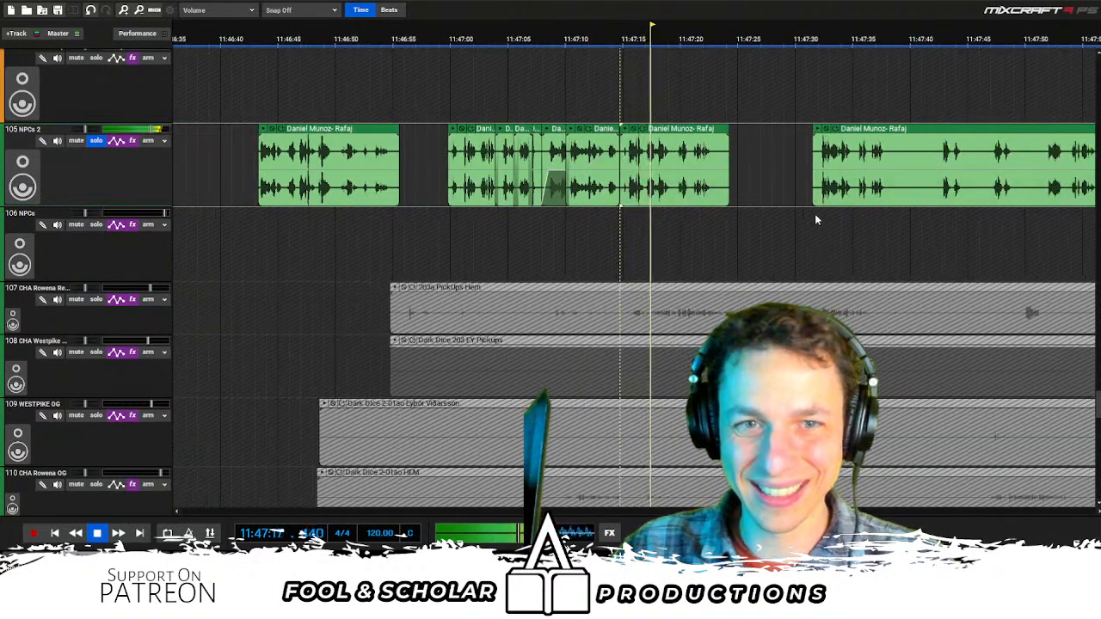
pyautogui.click(818, 213)
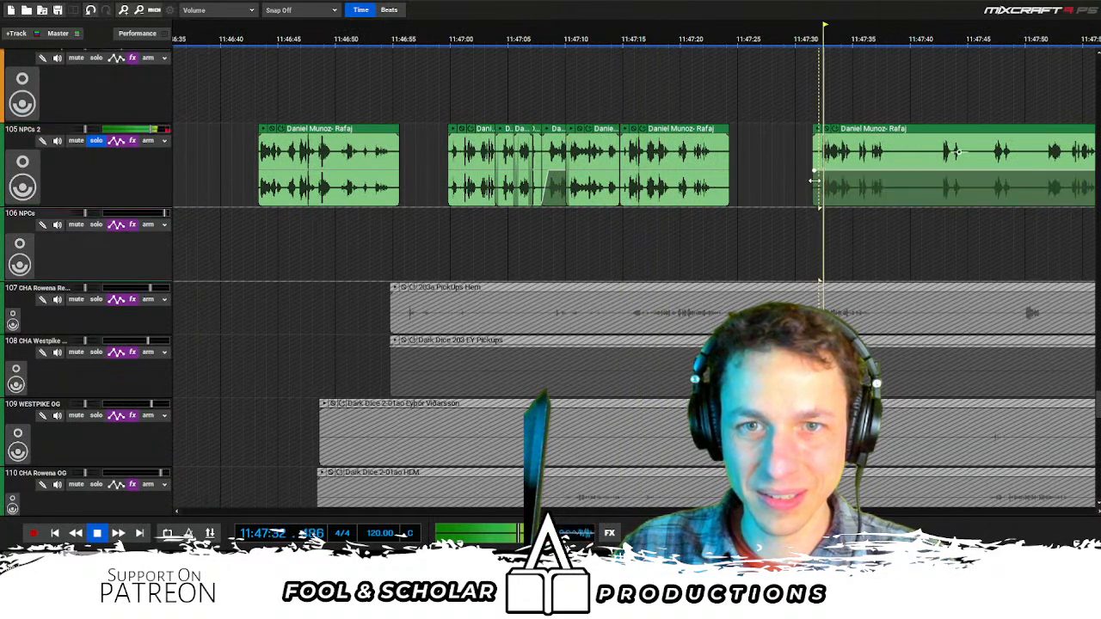
pyautogui.moveTo(621, 196); pyautogui.dragTo(665, 196)
# Play and delete the remaining NPCs 2 clip that starts at about 11:46:43
pyautogui.click(286, 228)
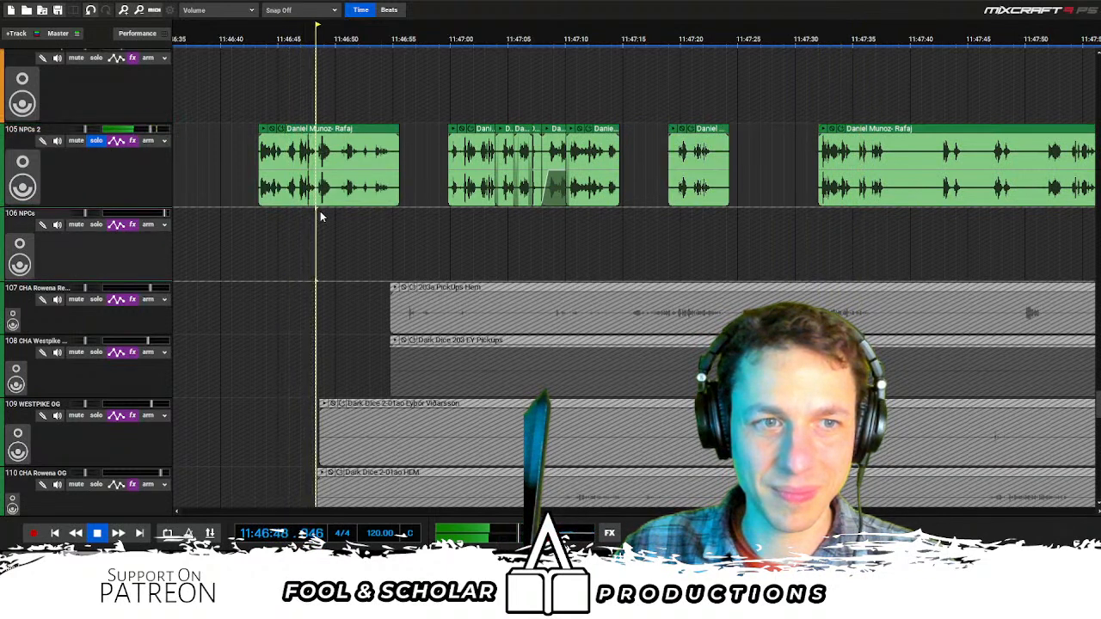
pyautogui.click(363, 178)
pyautogui.press('Delete')
# Move the long NPCs 2 clip earlier to about 11:47:25 and the short clip before it to about 11:47:14
pyautogui.moveTo(895, 134); pyautogui.dragTo(818, 133)
pyautogui.click(601, 121)
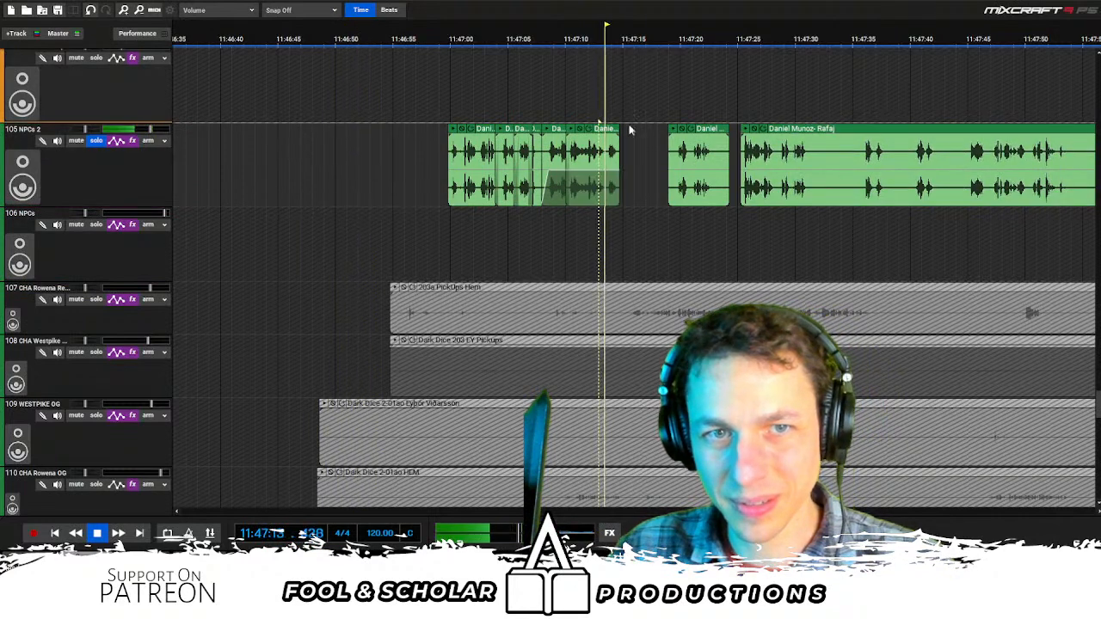
pyautogui.moveTo(705, 127); pyautogui.dragTo(656, 131)
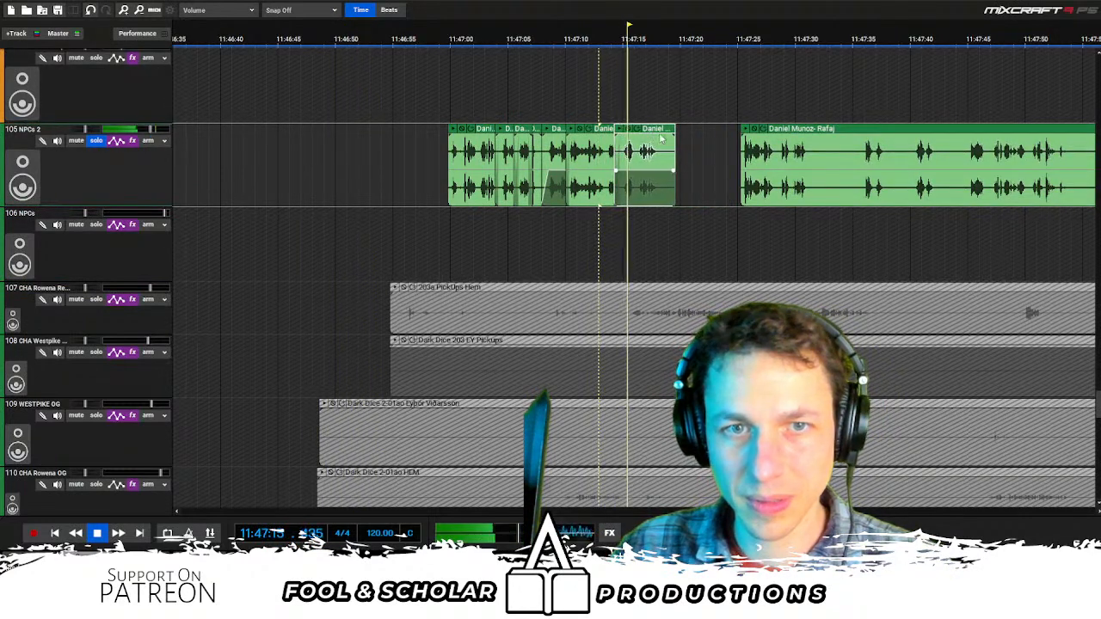
# Split the long NPCs 2 clip at about 11:47:31, placing its first part at about 11:47:15 and the short clip after it at about 11:47:20
pyautogui.click(813, 146)
pyautogui.press('s')
pyautogui.moveTo(674, 133); pyautogui.dragTo(745, 134)
pyautogui.press('space')
pyautogui.moveTo(787, 131); pyautogui.dragTo(716, 131)
# Play the rearranged NPCs 2 line and split the piece before the short clip at about 11:47:17
pyautogui.click(639, 118)
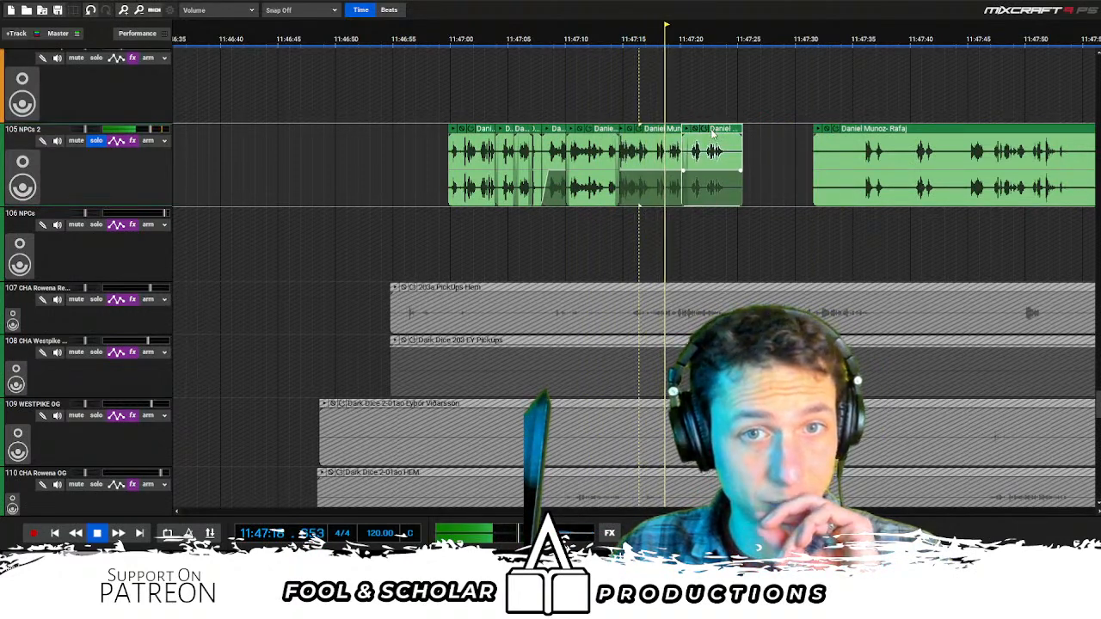
pyautogui.scroll(1, 711, 131)
pyautogui.click(670, 212)
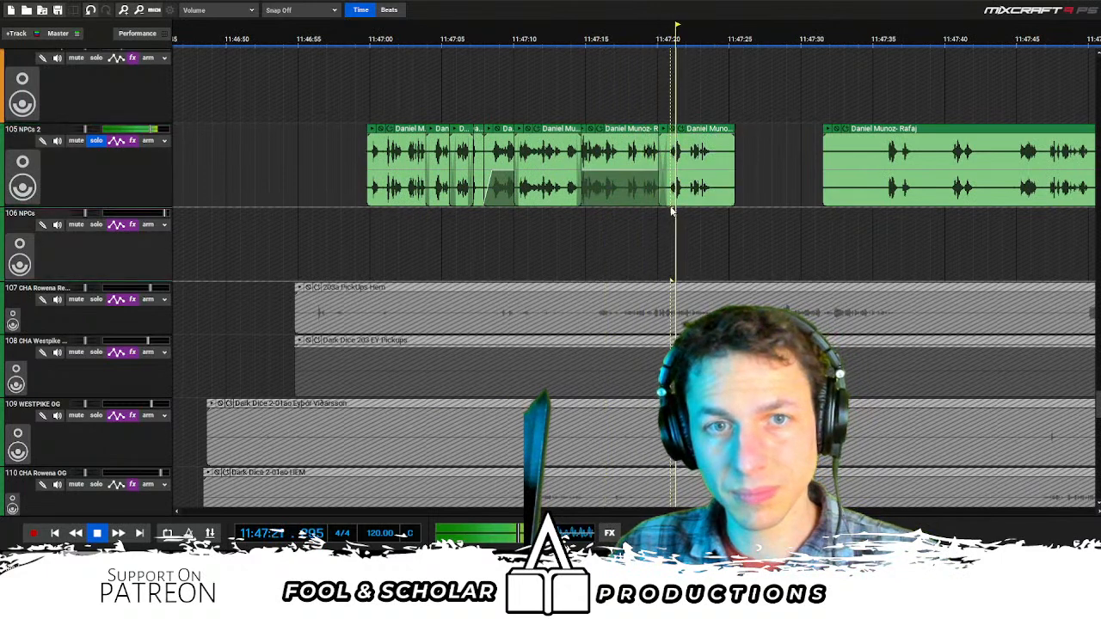
pyautogui.scroll(1, 557, 156)
pyautogui.click(557, 155)
pyautogui.press('t')
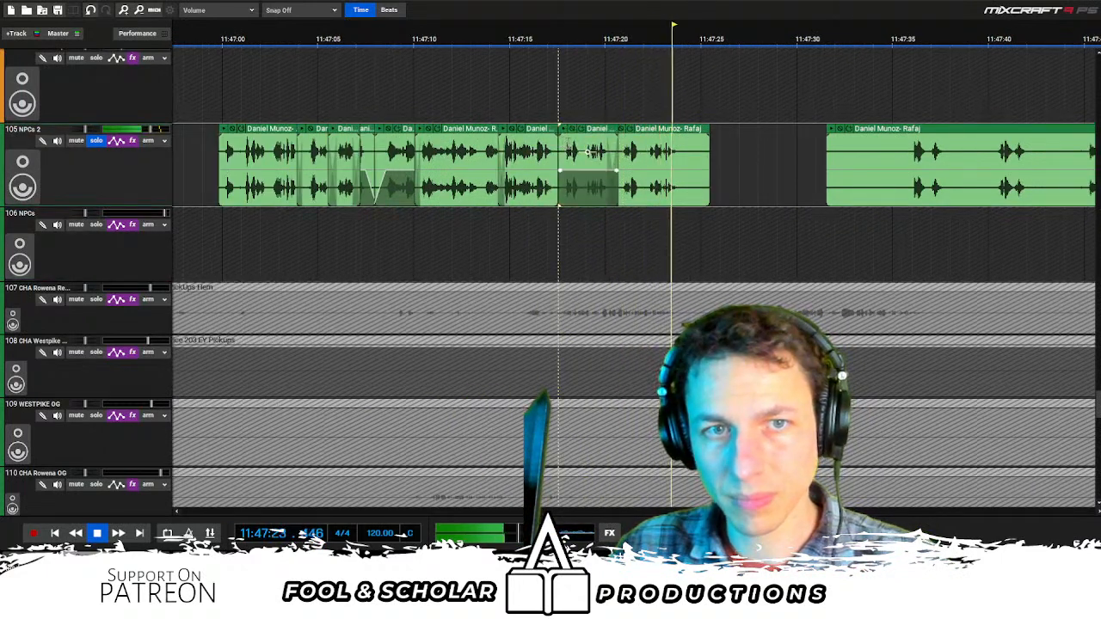
# Trim and tighten the NPCs 2 pieces after 11:47:17 and remove the leftover audio so the line ends at about 11:47:20
pyautogui.doubleClick(587, 148)
pyautogui.click(565, 148)
pyautogui.moveTo(560, 149); pyautogui.dragTo(582, 150)
pyautogui.press('space')
pyautogui.moveTo(644, 119); pyautogui.dragTo(585, 135)
pyautogui.press('Delete')
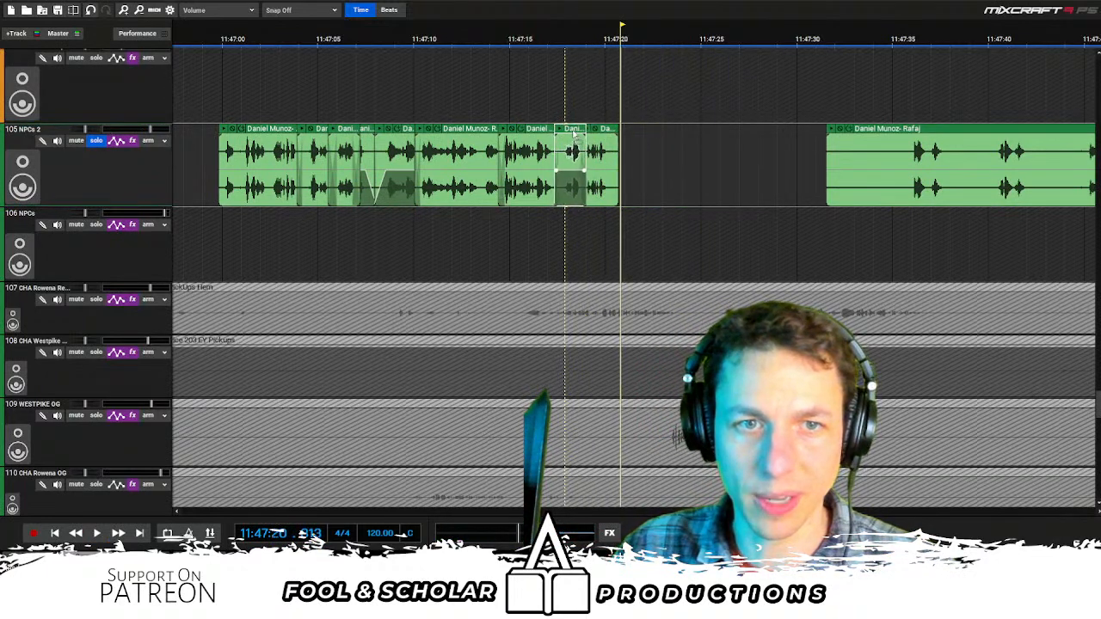
# Select the whole group of edited NPCs 2 pieces and move it earlier to start at about 11:46:48
pyautogui.doubleClick(911, 116)
pyautogui.scroll(-1, 906, 135)
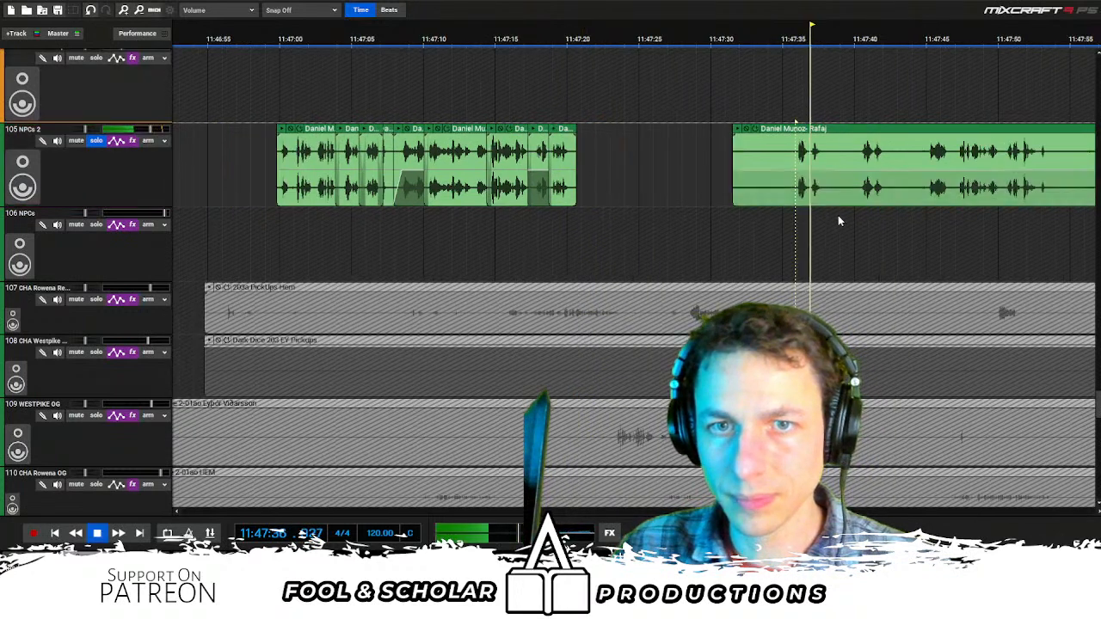
pyautogui.hscroll(-2, 550, 194)
pyautogui.moveTo(444, 182); pyautogui.dragTo(857, 189)
pyautogui.moveTo(803, 130); pyautogui.dragTo(638, 134)
pyautogui.hscroll(-1, 679, 164)
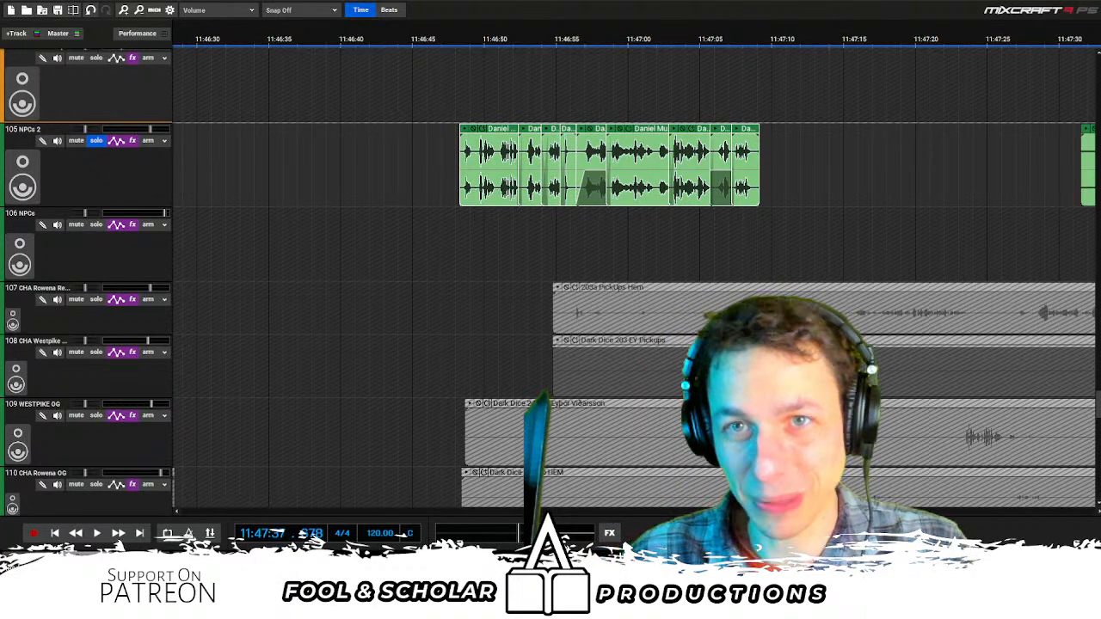
# Turn off solo on NPCs 2 and move its group of edited pieces earlier to start at about 11:46:27
pyautogui.click(224, 220)
pyautogui.hscroll(-3, 215, 207)
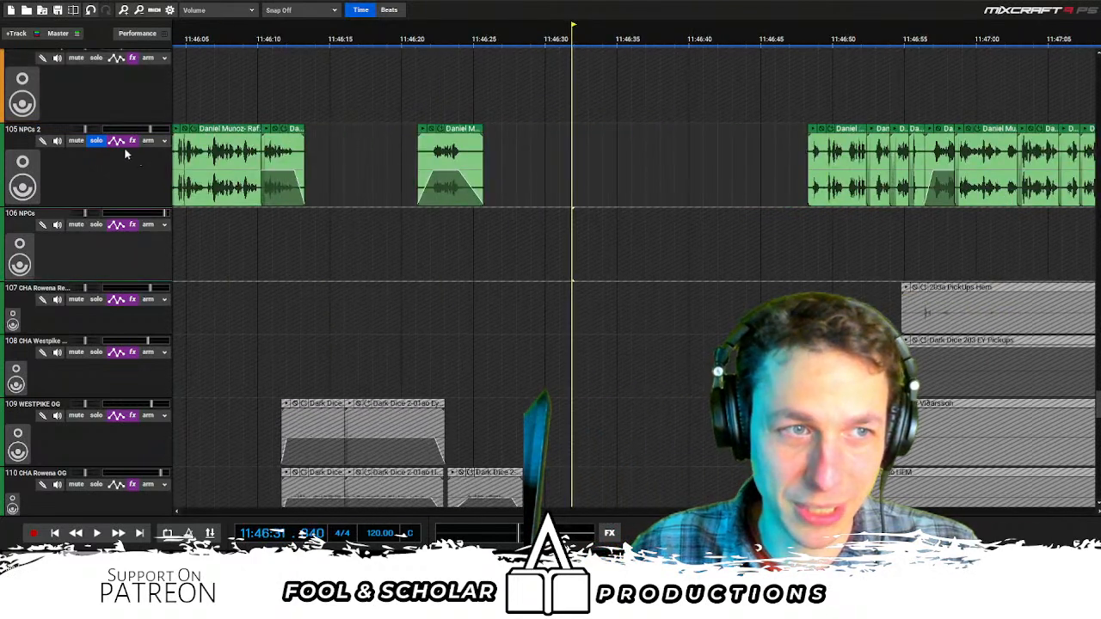
pyautogui.hscroll(2, 440, 223)
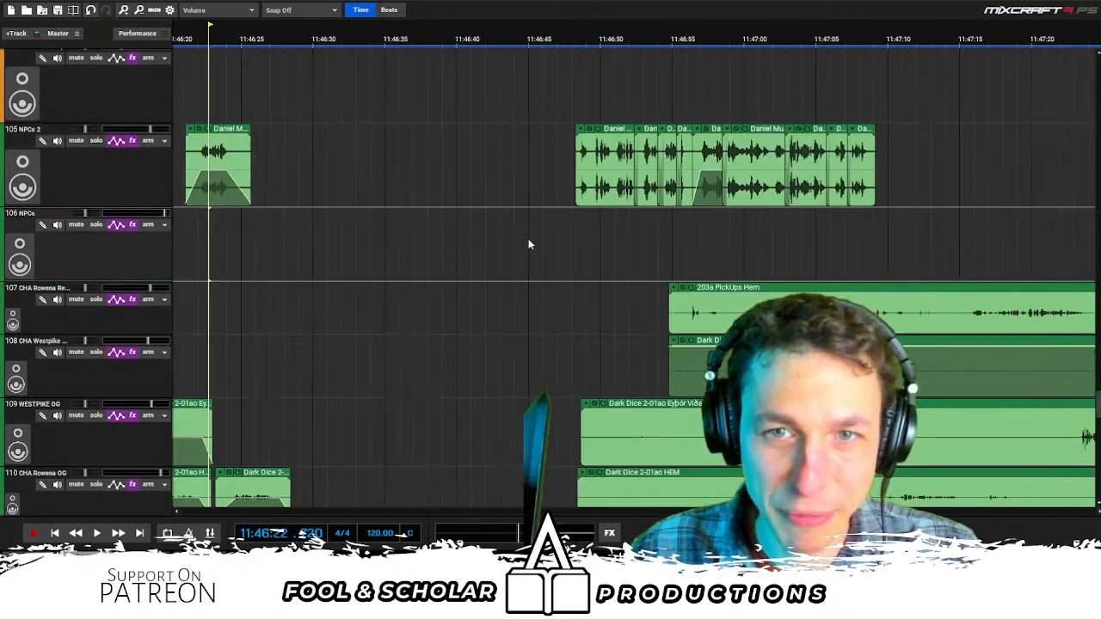
pyautogui.moveTo(1020, 282); pyautogui.dragTo(304, 132)
pyautogui.scroll(3, 299, 150)
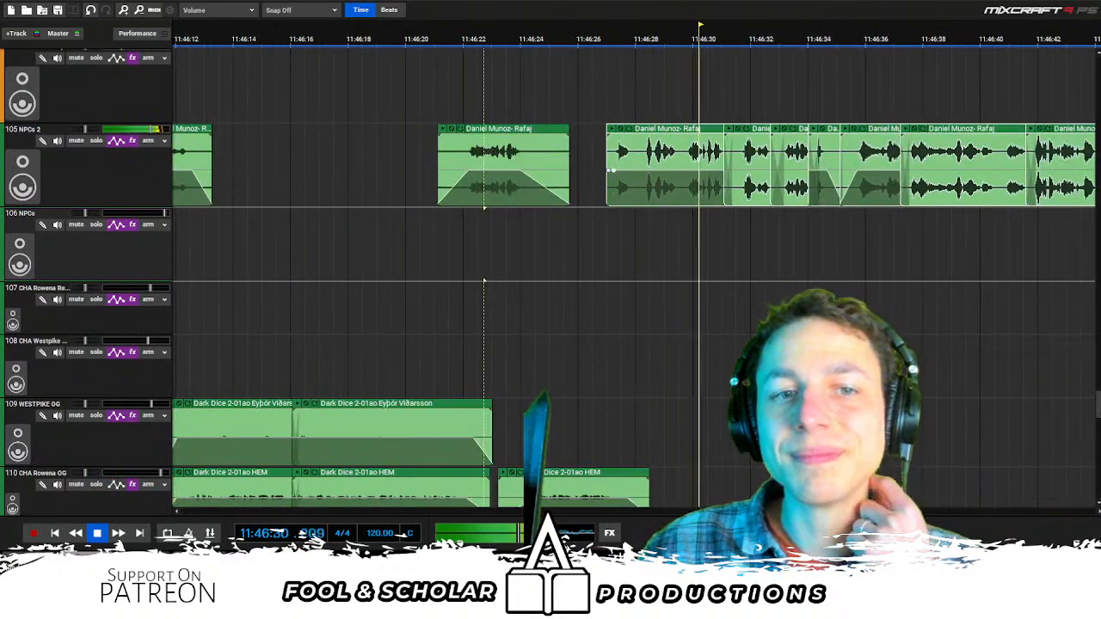
# Select the long Westpike OG and Rowena OG clips and move them earlier to start at about 11:46:33
pyautogui.scroll(-3, 741, 272)
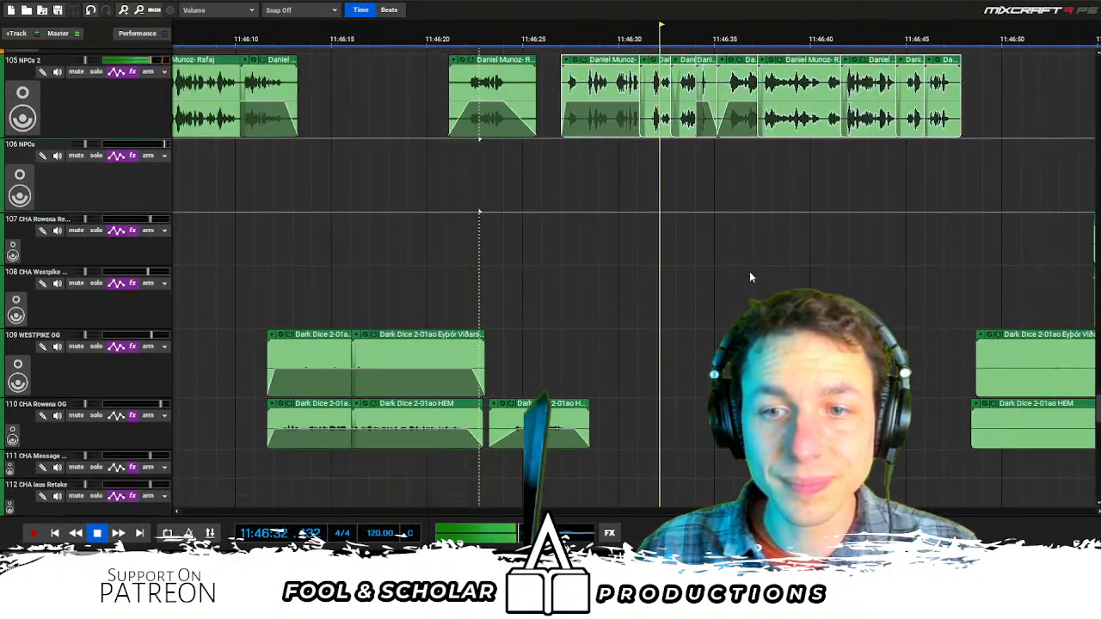
pyautogui.scroll(-2, 727, 310)
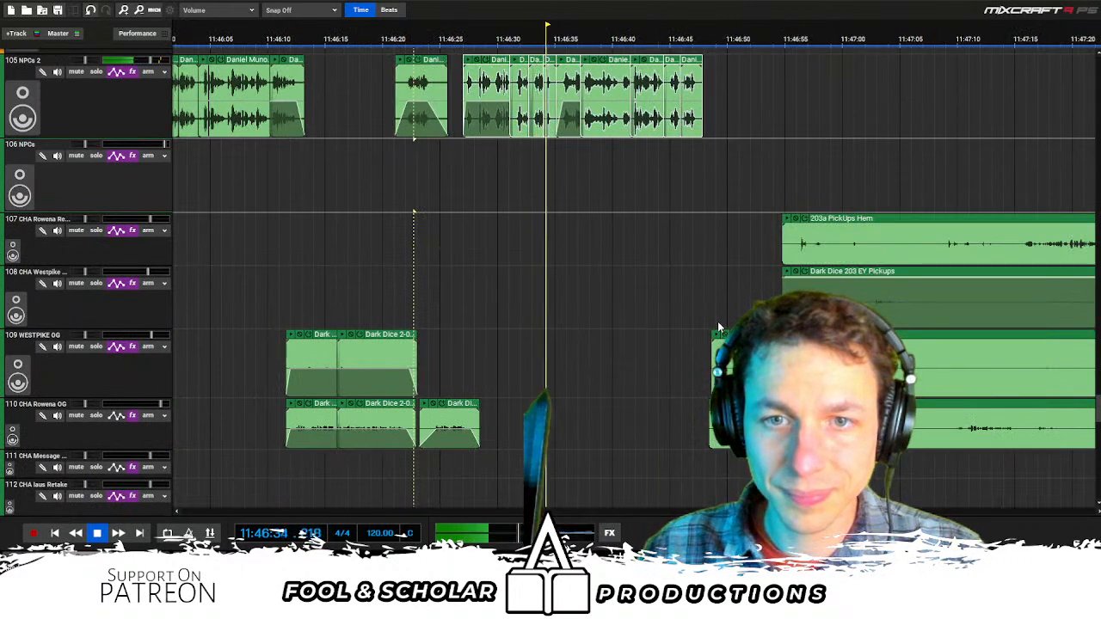
pyautogui.moveTo(671, 357); pyautogui.dragTo(761, 420)
pyautogui.moveTo(795, 337); pyautogui.dragTo(616, 338)
# Delete both clips' openings up to about 11:46:36, Westpike OG's section from 11:46:40 to 11:46:42, and Rowena OG's audio up to about 11:46:43
pyautogui.moveTo(521, 368); pyautogui.dragTo(572, 430)
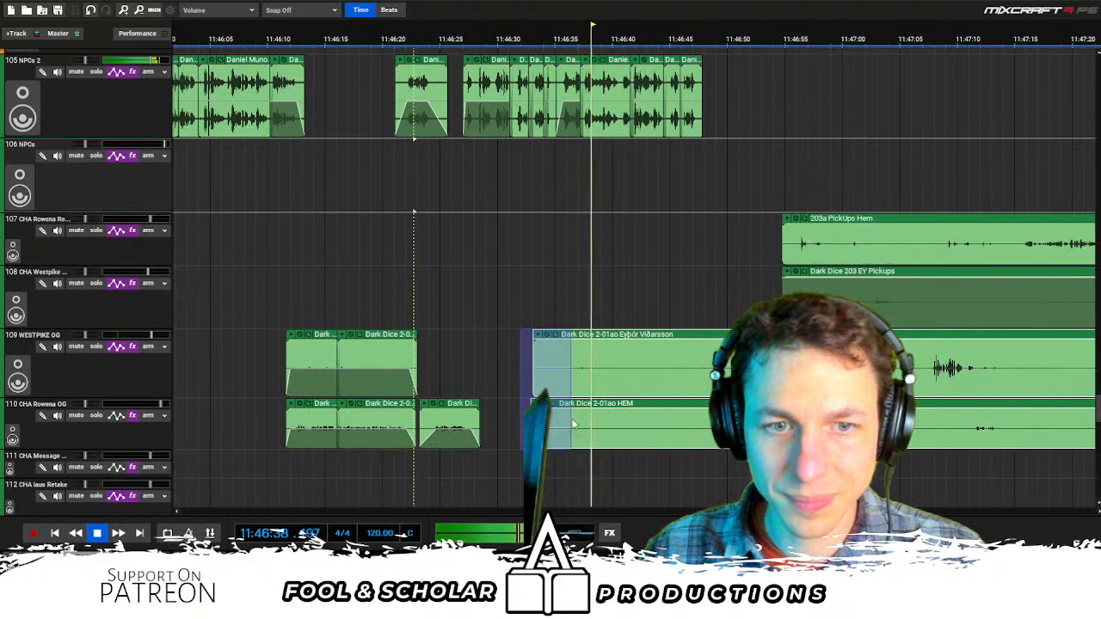
pyautogui.press('Delete')
pyautogui.moveTo(614, 348); pyautogui.dragTo(637, 369)
pyautogui.press('Delete')
pyautogui.moveTo(643, 419); pyautogui.dragTo(560, 428)
pyautogui.press('Delete')
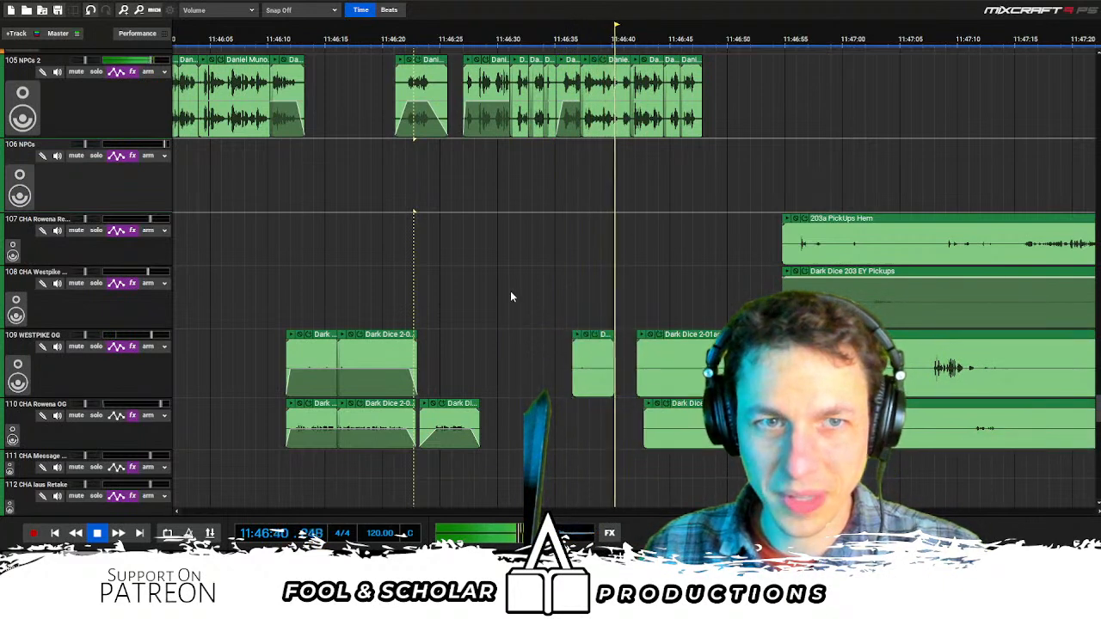
# Move the short Westpike OG piece earlier to about 11:46:30 with fades at both ends
pyautogui.click(496, 297)
pyautogui.press('space')
pyautogui.moveTo(593, 344); pyautogui.dragTo(521, 348)
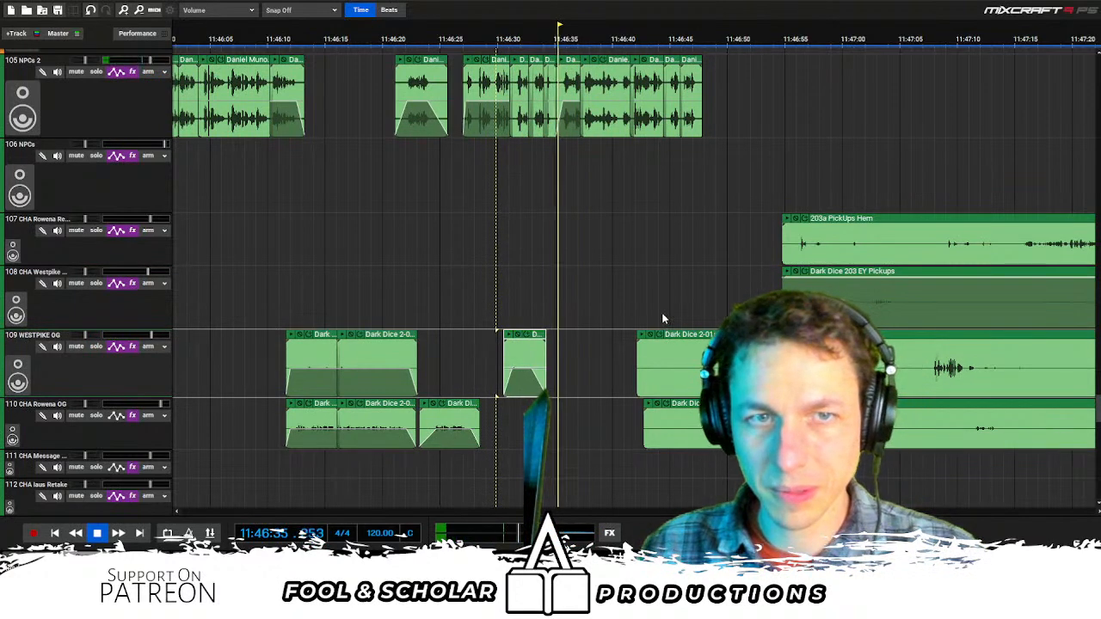
# Delete the start of the long Westpike OG and Rowena OG clips up to about 11:46:53 and move the remainders to about 11:46:49
pyautogui.scroll(1, 671, 351)
pyautogui.moveTo(674, 361); pyautogui.dragTo(890, 486)
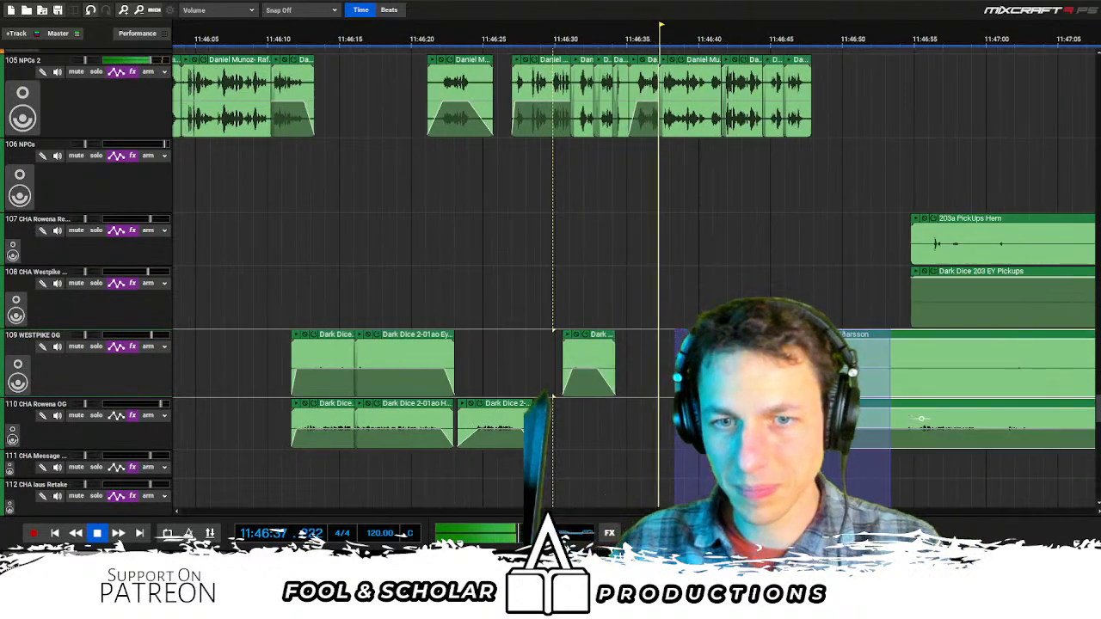
pyautogui.press('Delete')
pyautogui.moveTo(935, 405); pyautogui.dragTo(878, 413)
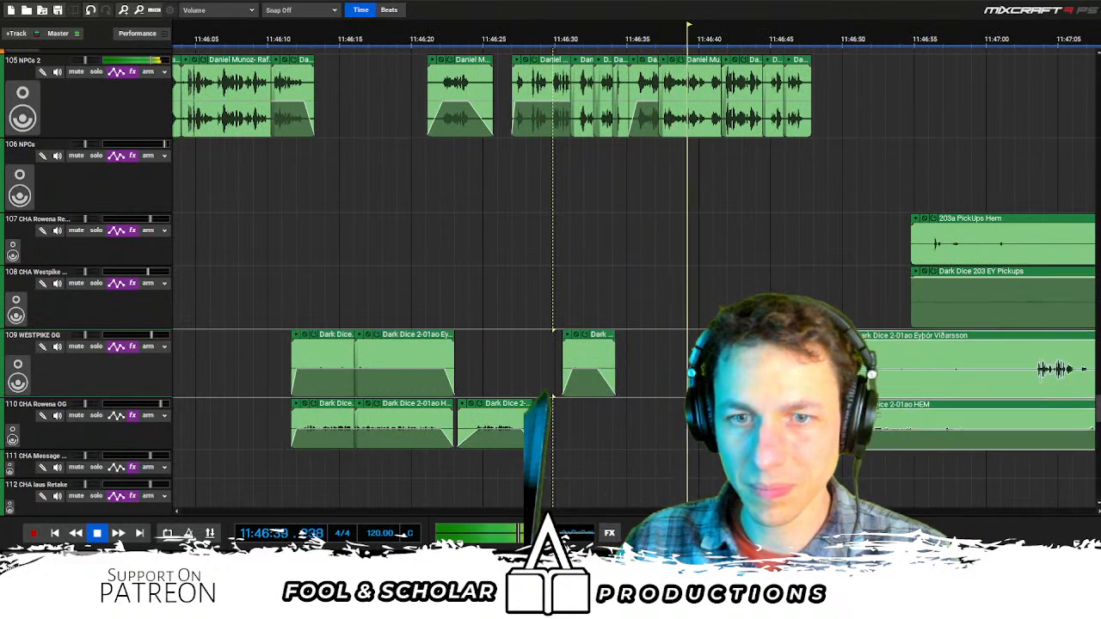
# Split the NPCs 2 clip at about 11:46:41 and nudge all pieces after the cut slightly earlier
pyautogui.scroll(1, 881, 414)
pyautogui.hscroll(1, 881, 414)
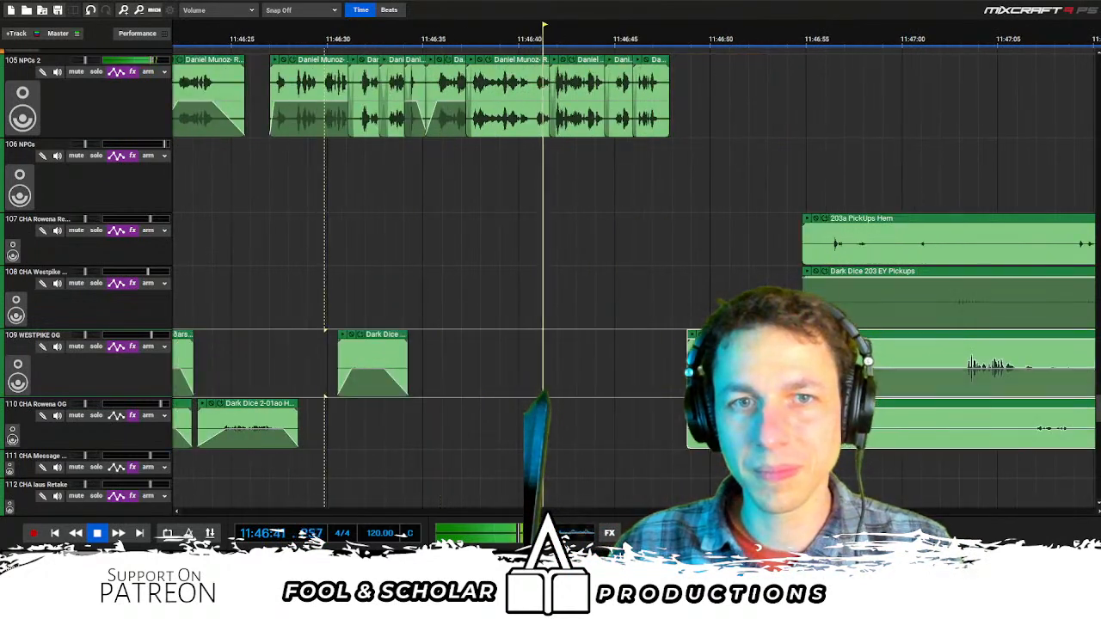
pyautogui.scroll(1, 625, 203)
pyautogui.click(620, 115)
pyautogui.hotkey('ctrl', 't')
pyautogui.click(564, 158)
pyautogui.moveTo(627, 168); pyautogui.dragTo(769, 62)
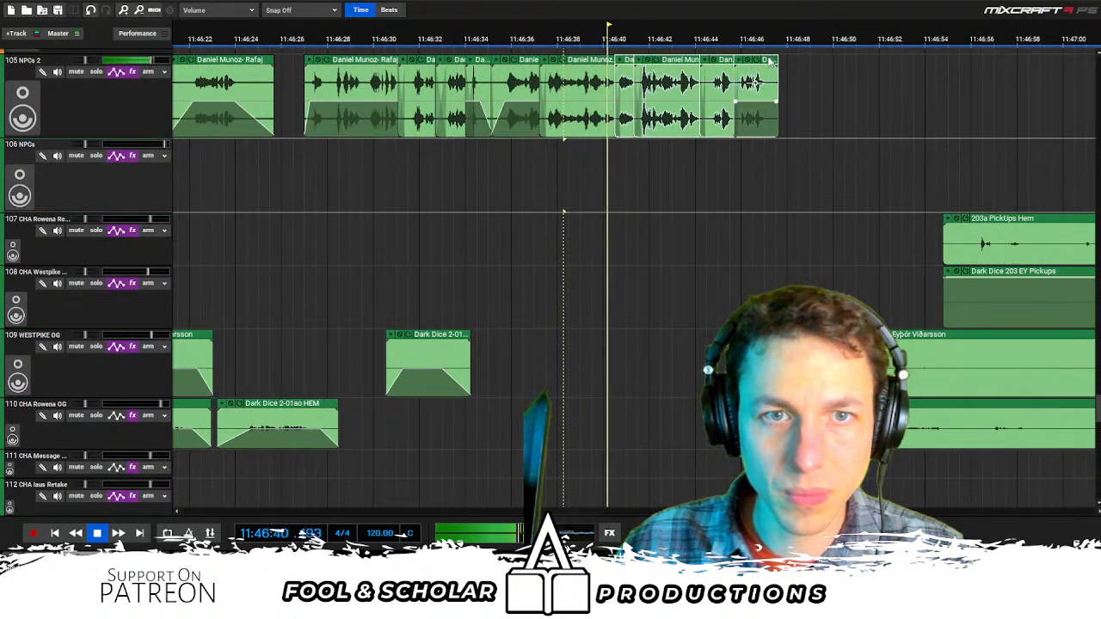
# Select the long Westpike OG and Rowena OG clips together and move them earlier to start at about 11:46:46
pyautogui.hscroll(2, 656, 160)
pyautogui.moveTo(578, 176); pyautogui.dragTo(609, 203)
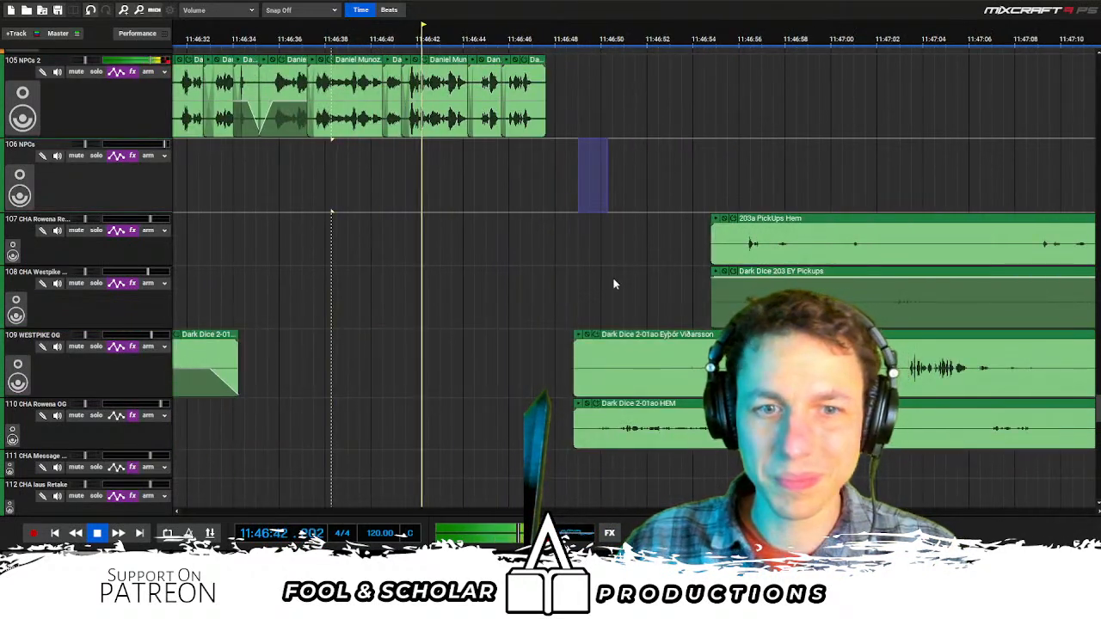
pyautogui.moveTo(596, 297); pyautogui.dragTo(682, 490)
pyautogui.moveTo(644, 335); pyautogui.dragTo(612, 335)
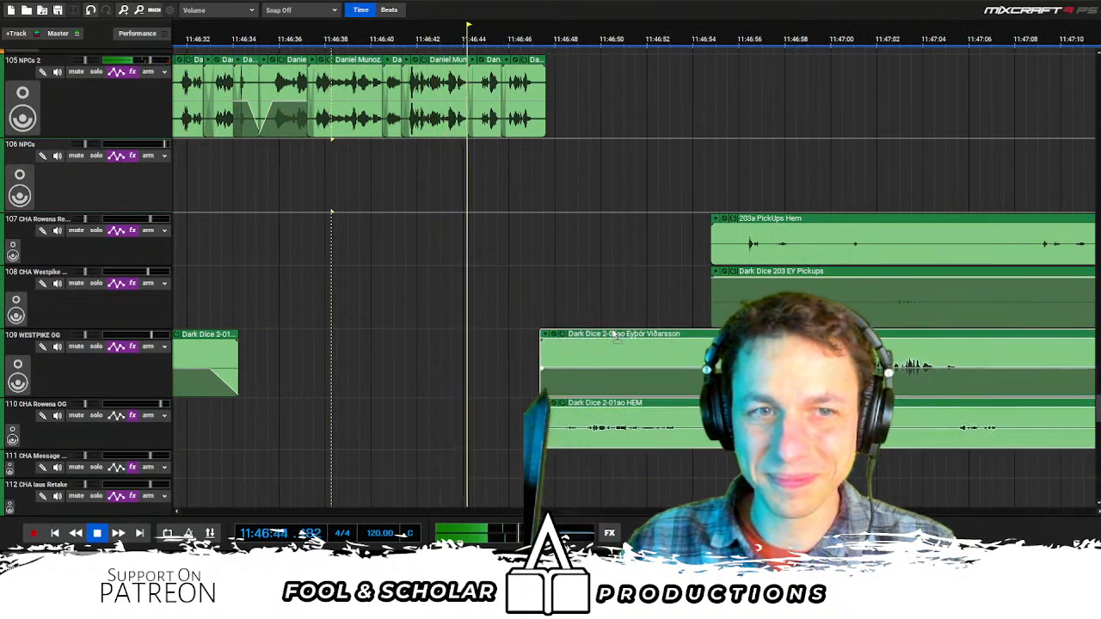
pyautogui.hscroll(1, 509, 284)
pyautogui.moveTo(503, 334); pyautogui.dragTo(481, 329)
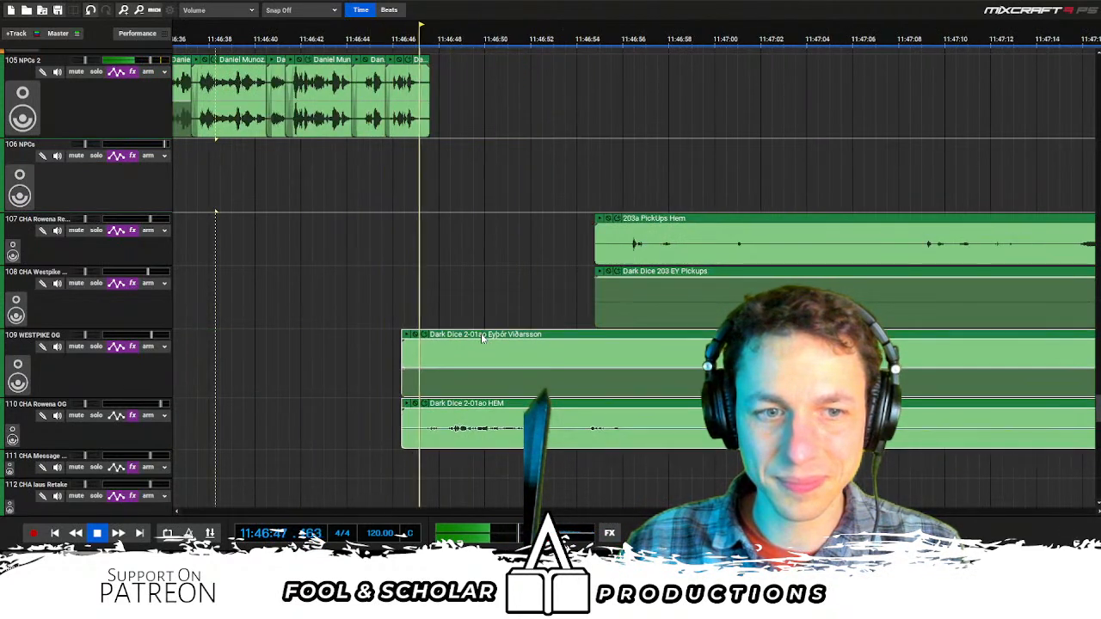
# Trim the Westpike OG clip's start to about 11:46:50 and split both it and the Rowena OG clip at about 11:46:53
pyautogui.moveTo(362, 381); pyautogui.dragTo(479, 379)
pyautogui.click(560, 383)
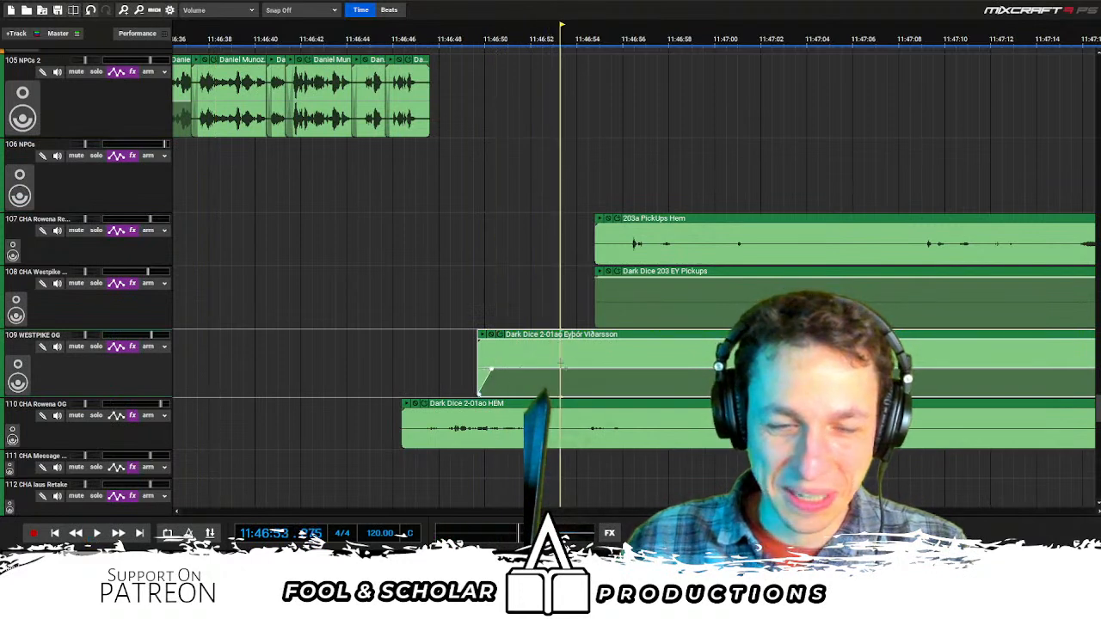
pyautogui.hotkey('ctrl', 't')
pyautogui.click(566, 422)
pyautogui.hotkey('ctrl', 't')
# Play the split Westpike OG and Rowena OG pieces, fade their ends, and nudge both slightly earlier
pyautogui.click(338, 341)
pyautogui.press('space')
pyautogui.click(396, 308)
pyautogui.moveTo(413, 308); pyautogui.dragTo(465, 421)
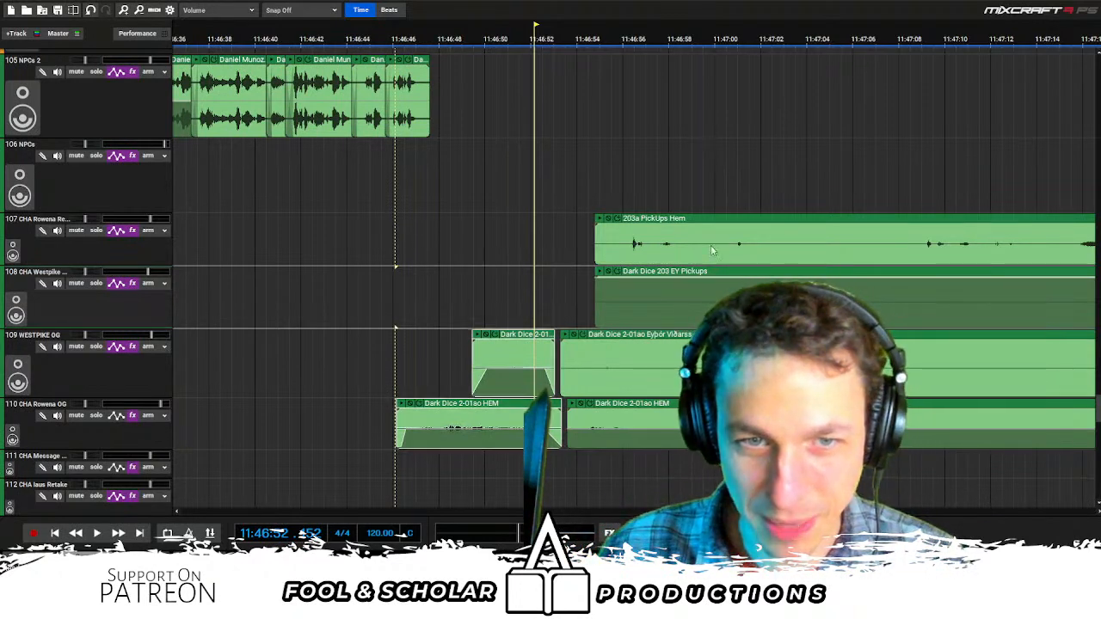
# Move the remaining clips on the four Rowena and Westpike tracks later, with the pickup clips starting at about 11:47:00
pyautogui.moveTo(704, 142); pyautogui.dragTo(757, 293)
pyautogui.moveTo(683, 274); pyautogui.dragTo(816, 273)
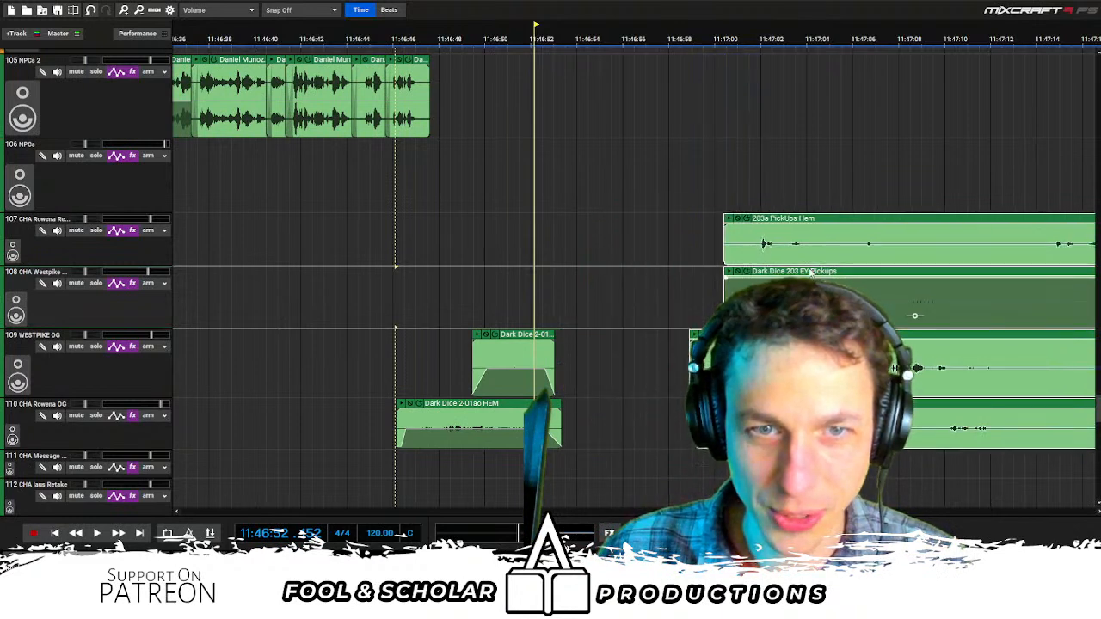
# Move the long remaining NPCs 2 clip earlier to follow its preceding clip at about 11:46:47, and play it
pyautogui.hscroll(3, 810, 273)
pyautogui.scroll(-1, 811, 273)
pyautogui.hscroll(1, 821, 215)
pyautogui.scroll(1, 834, 121)
pyautogui.moveTo(859, 112); pyautogui.dragTo(231, 123)
pyautogui.press('space')
pyautogui.hscroll(-3, 413, 172)
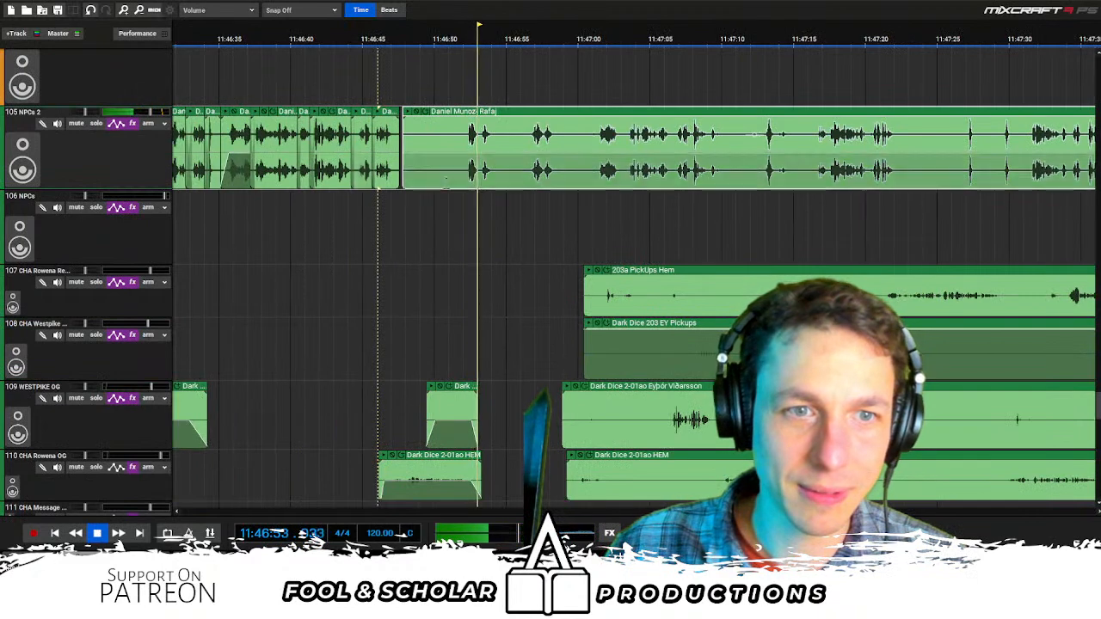
# Isolate the NPCs 2 phrase at about 11:46:52 to 11:46:54 by trimming and splitting, and trim the remainder's start to about 11:47:00
pyautogui.moveTo(461, 183); pyautogui.dragTo(525, 183)
pyautogui.click(526, 191)
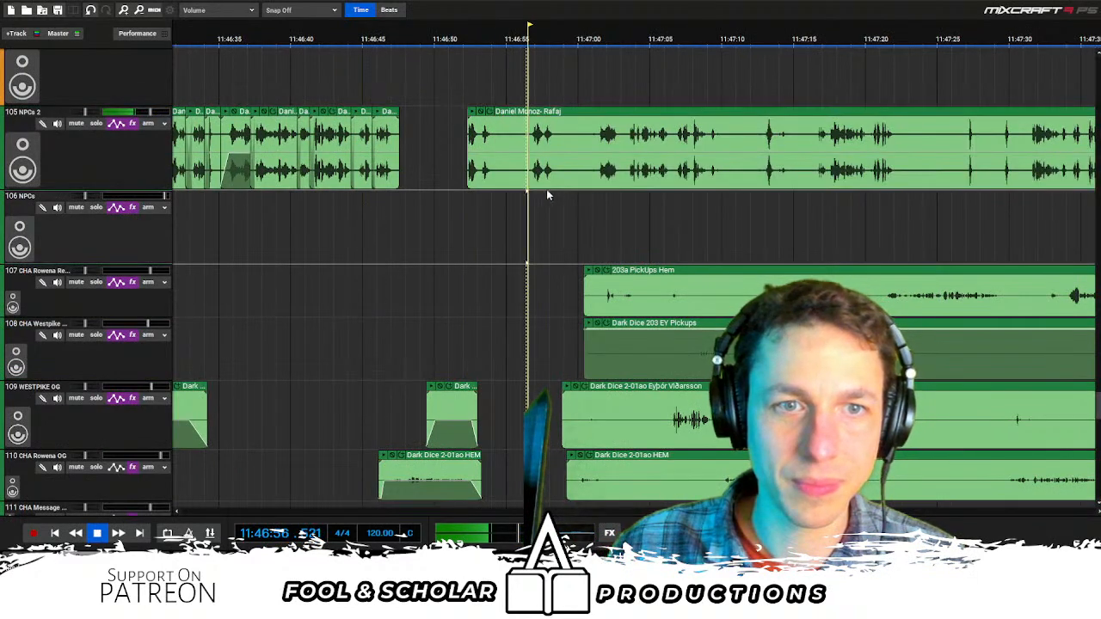
pyautogui.scroll(1, 544, 198)
pyautogui.click(593, 183)
pyautogui.hotkey('ctrl', 't')
pyautogui.moveTo(597, 183); pyautogui.dragTo(717, 183)
pyautogui.scroll(2, 645, 198)
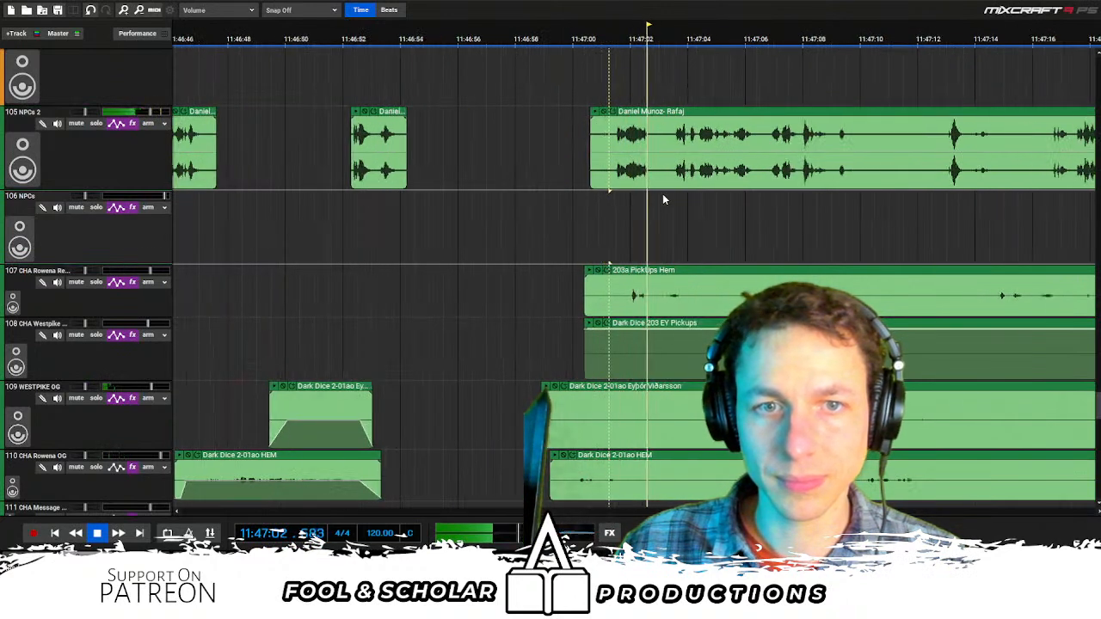
# Fade the start and end of the short NPCs 2 clip at 11:46:52 and play that passage
pyautogui.press('space')
pyautogui.click(375, 163)
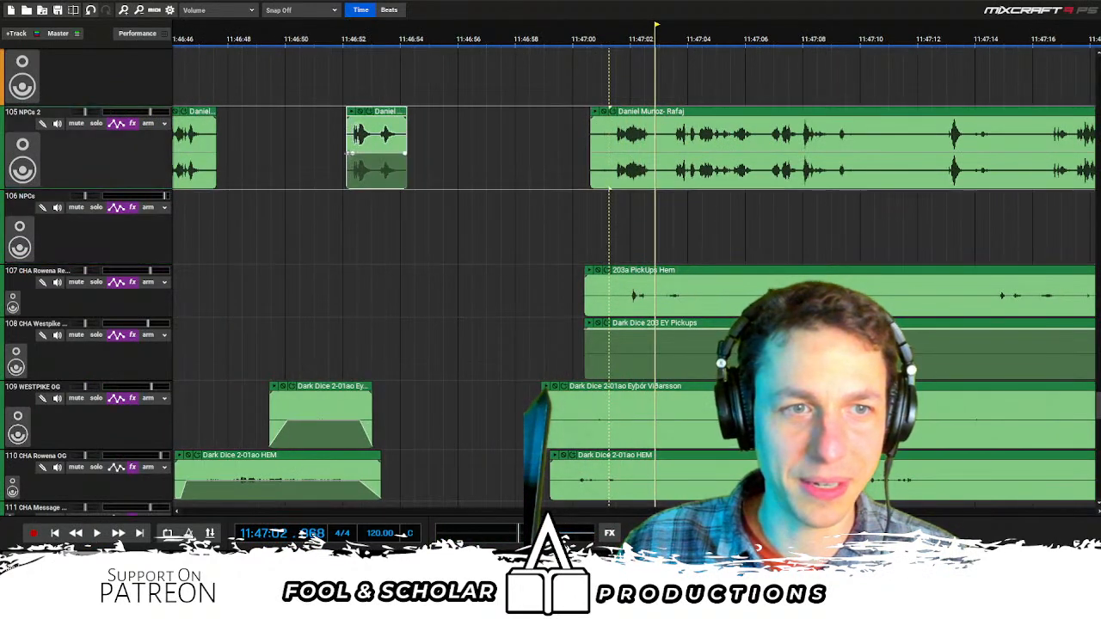
pyautogui.click(395, 157)
pyautogui.moveTo(405, 154); pyautogui.dragTo(406, 187)
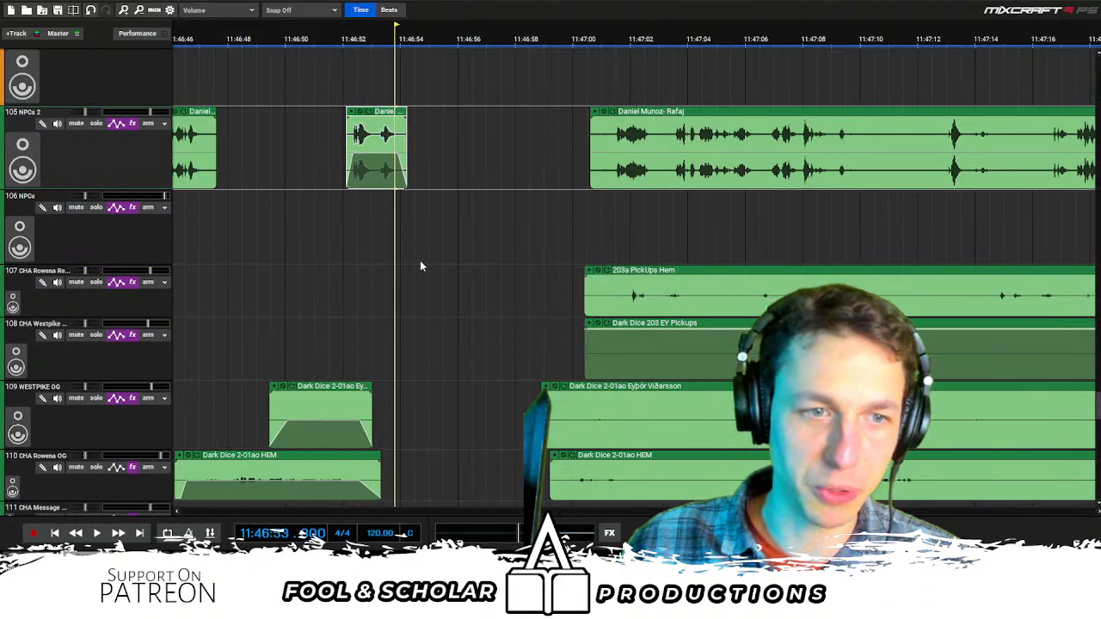
pyautogui.hscroll(-1, 419, 271)
pyautogui.click(449, 258)
pyautogui.scroll(1, 550, 185)
pyautogui.press('space')
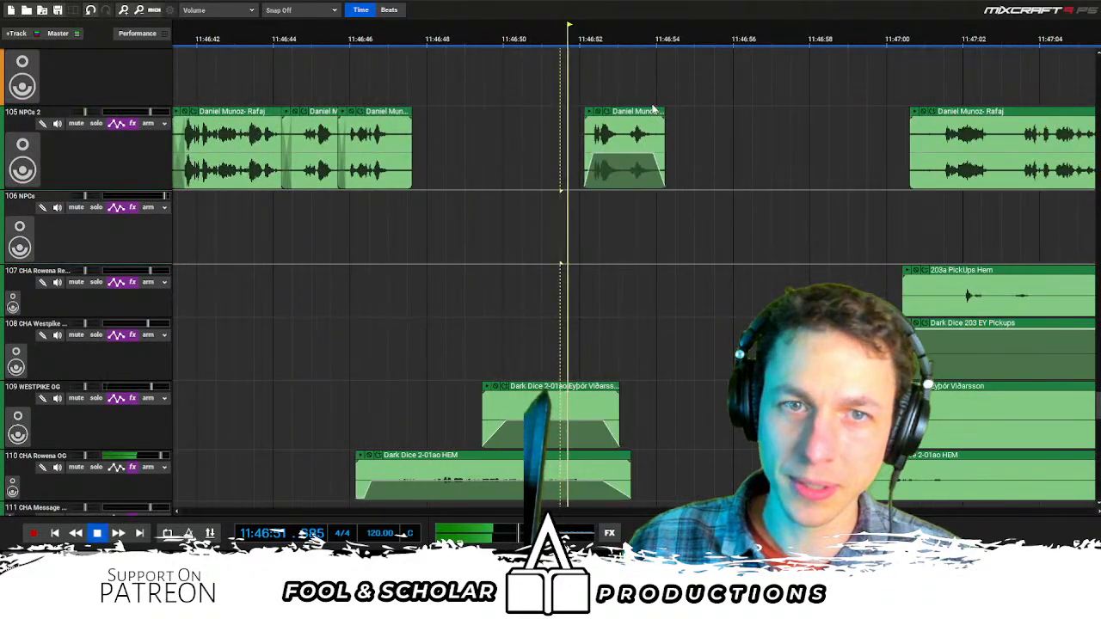
# Move the remaining Westpike OG and Rowena OG clips earlier to overlap their preceding pieces at about 11:46:53, and play the joins
pyautogui.scroll(-1, 676, 147)
pyautogui.moveTo(778, 356); pyautogui.dragTo(983, 418)
pyautogui.press('space')
pyautogui.moveTo(912, 403); pyautogui.dragTo(677, 396)
pyautogui.click(638, 370)
pyautogui.press('space')
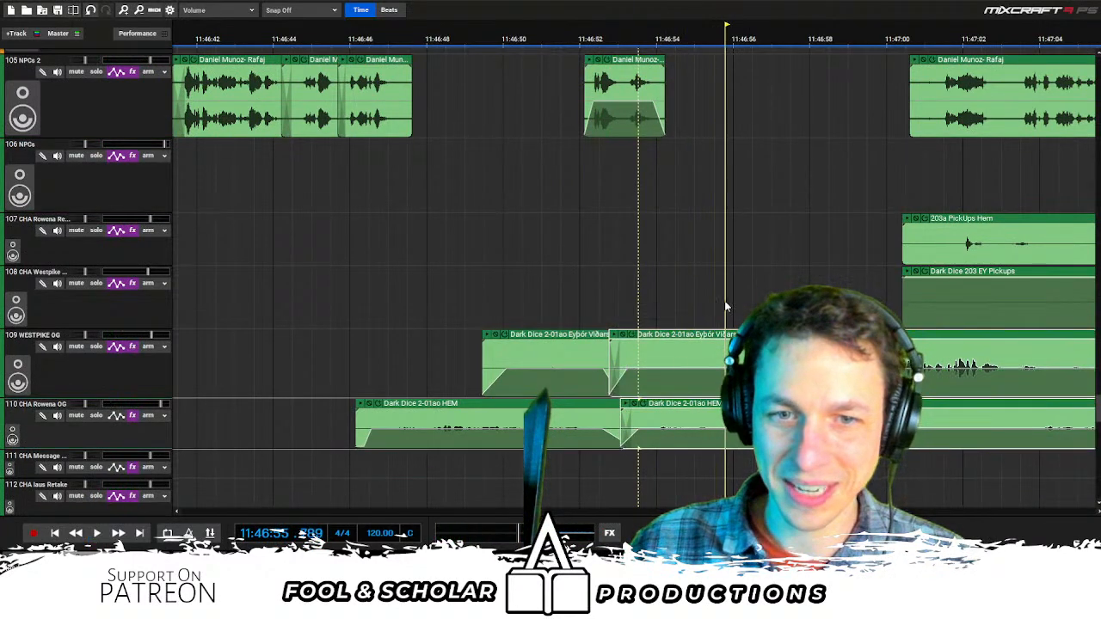
# Split the Westpike OG and Rowena OG clips and move the later Rowena and Westpike clips to start at about 11:47:04
pyautogui.click(894, 447)
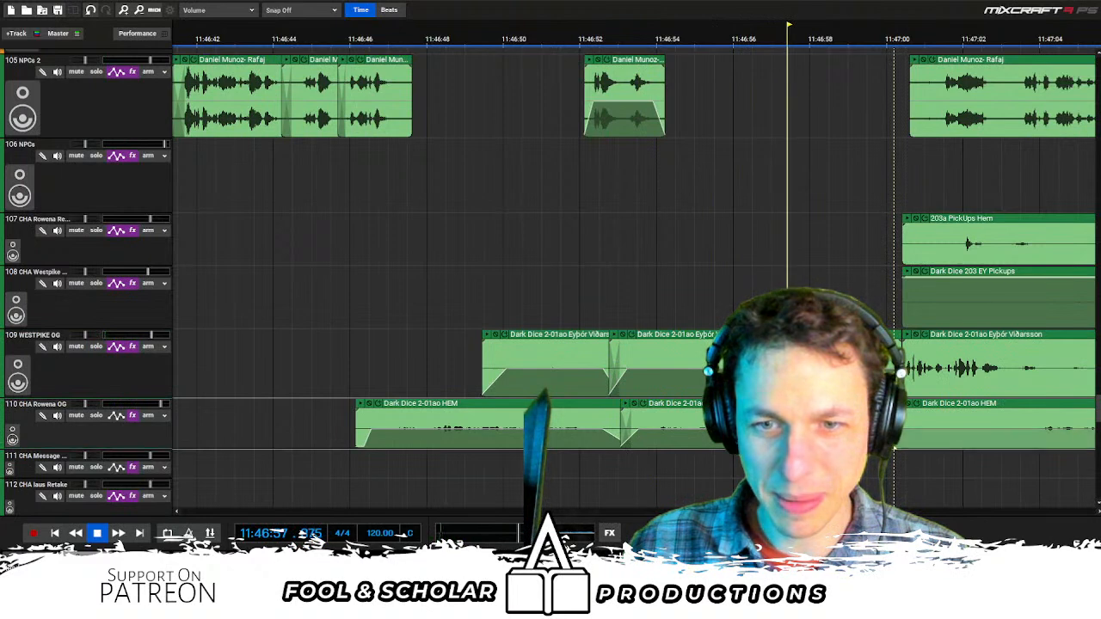
pyautogui.scroll(-1, 920, 423)
pyautogui.moveTo(894, 421); pyautogui.dragTo(925, 220)
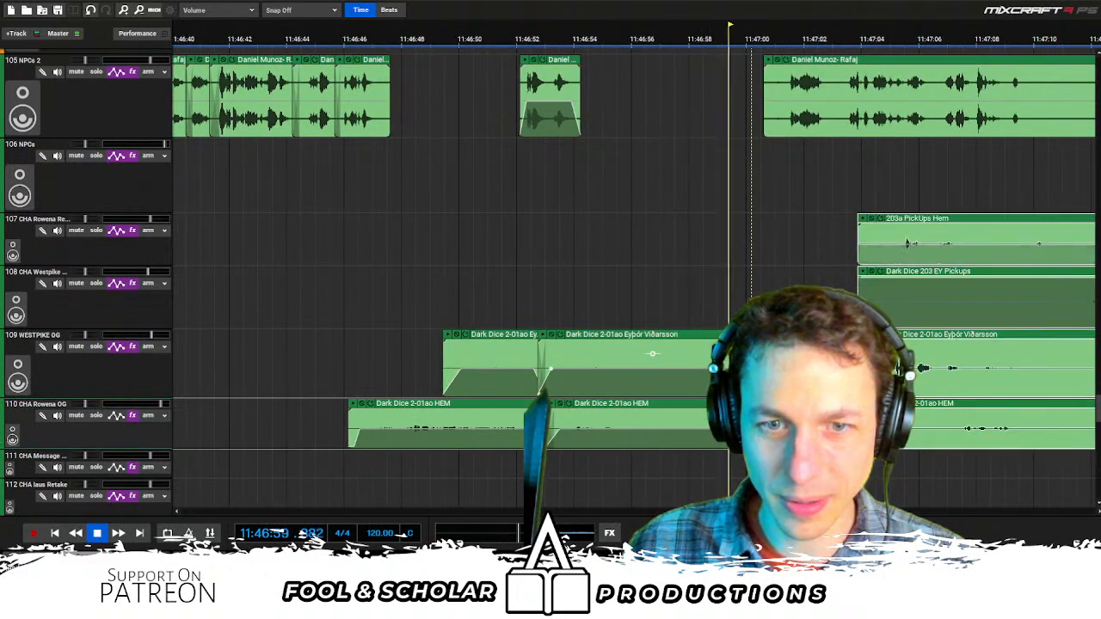
# Trim the newly split Westpike OG and Rowena OG pieces to end at about 11:46:57 and fade them out
pyautogui.click(636, 429)
pyautogui.moveTo(746, 429); pyautogui.dragTo(750, 446)
pyautogui.press('space')
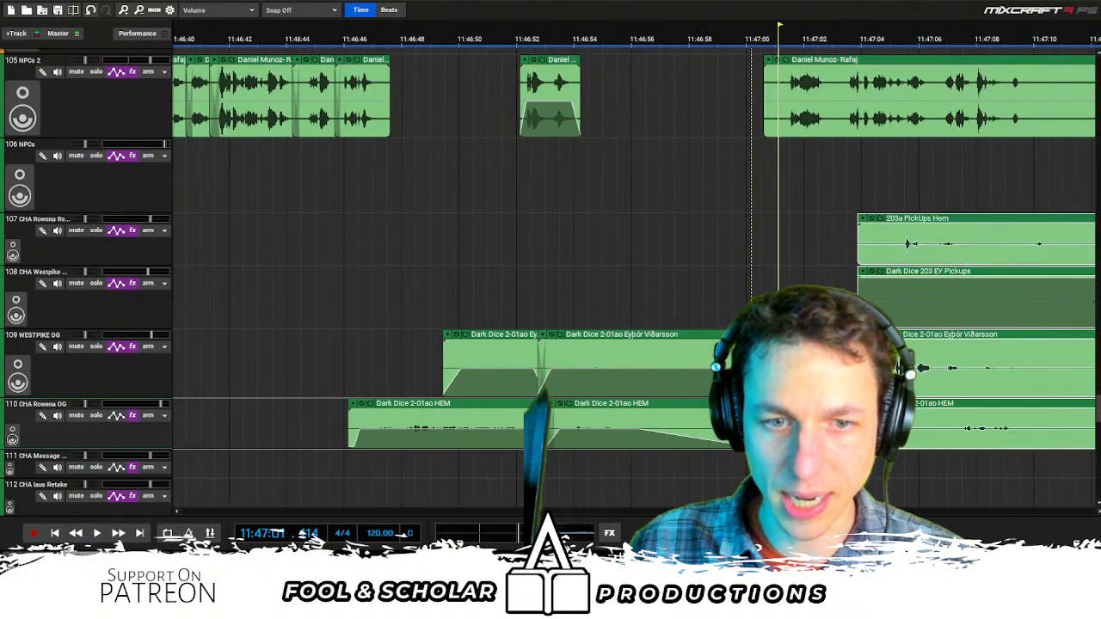
pyautogui.moveTo(751, 357); pyautogui.dragTo(672, 355)
pyautogui.moveTo(755, 410); pyautogui.dragTo(685, 410)
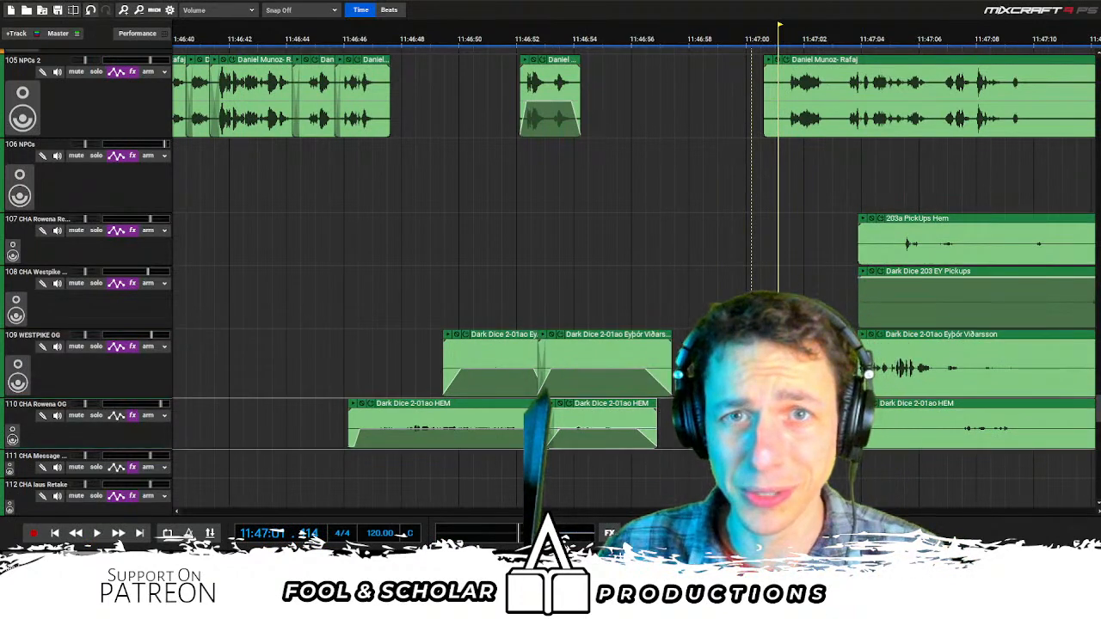
pyautogui.scroll(-1, 572, 269)
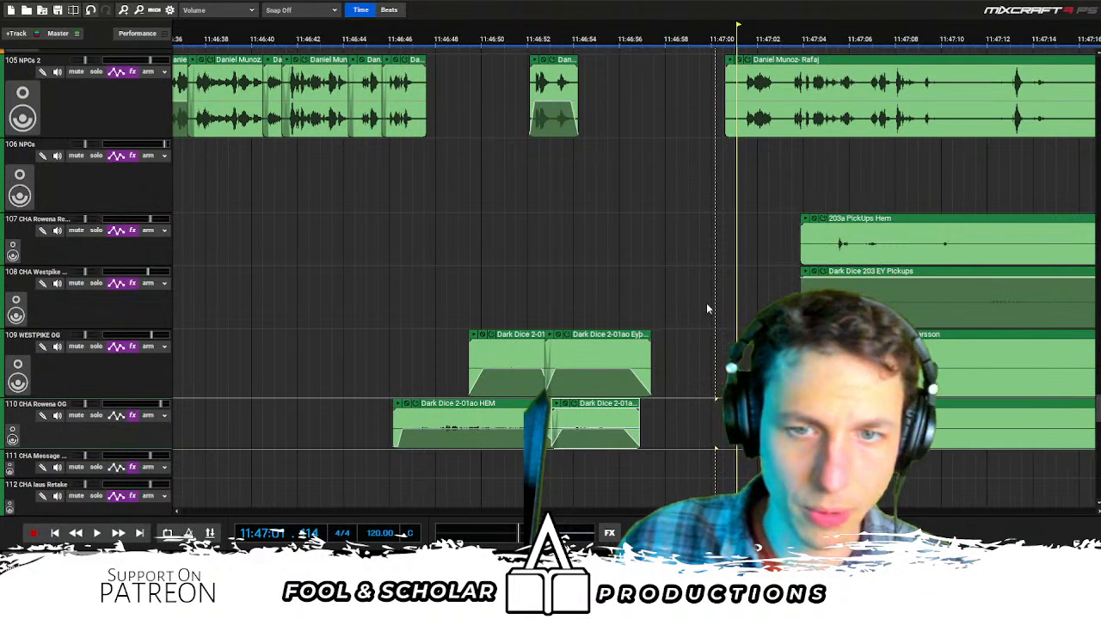
# Move the long NPCs 2 clip earlier to start at about 11:46:57, play it, and split it at about 11:47:07
pyautogui.scroll(1, 685, 198)
pyautogui.click(616, 241)
pyautogui.moveTo(783, 114); pyautogui.dragTo(696, 114)
pyautogui.hscroll(1, 701, 117)
pyautogui.click(804, 215)
pyautogui.press('space')
pyautogui.click(761, 172)
pyautogui.hotkey('ctrl', 't')
# Trim the start of the NPCs 2 remainder to about 11:47:13 and split it at about 11:47:18
pyautogui.click(889, 196)
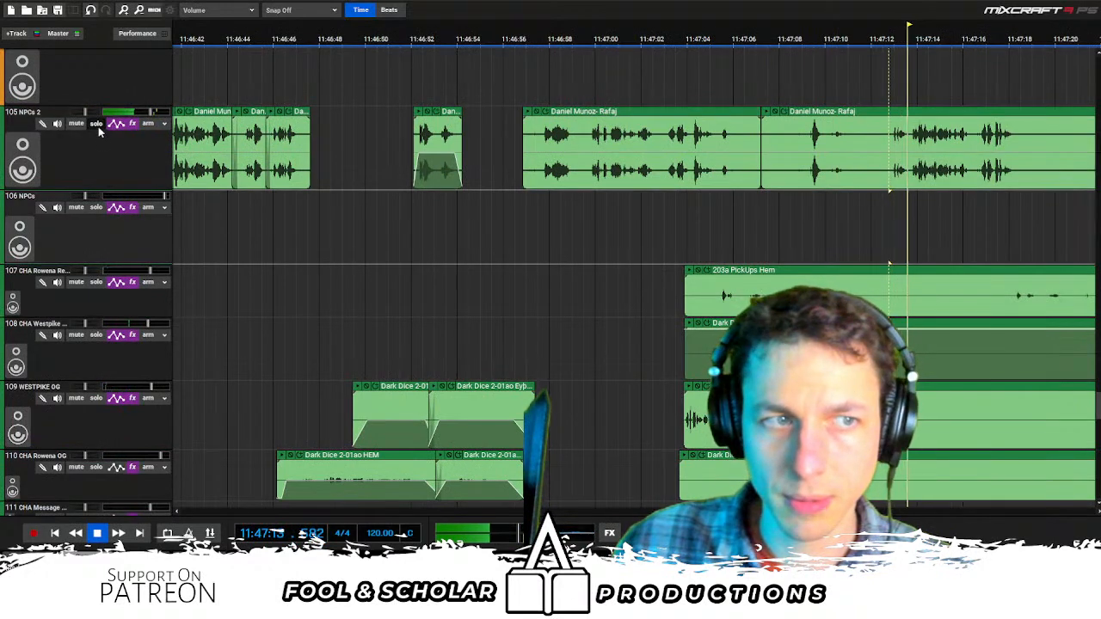
pyautogui.moveTo(761, 182); pyautogui.dragTo(903, 183)
pyautogui.press('space')
pyautogui.hscroll(1, 874, 184)
pyautogui.click(783, 167)
pyautogui.hotkey('ctrl', 't')
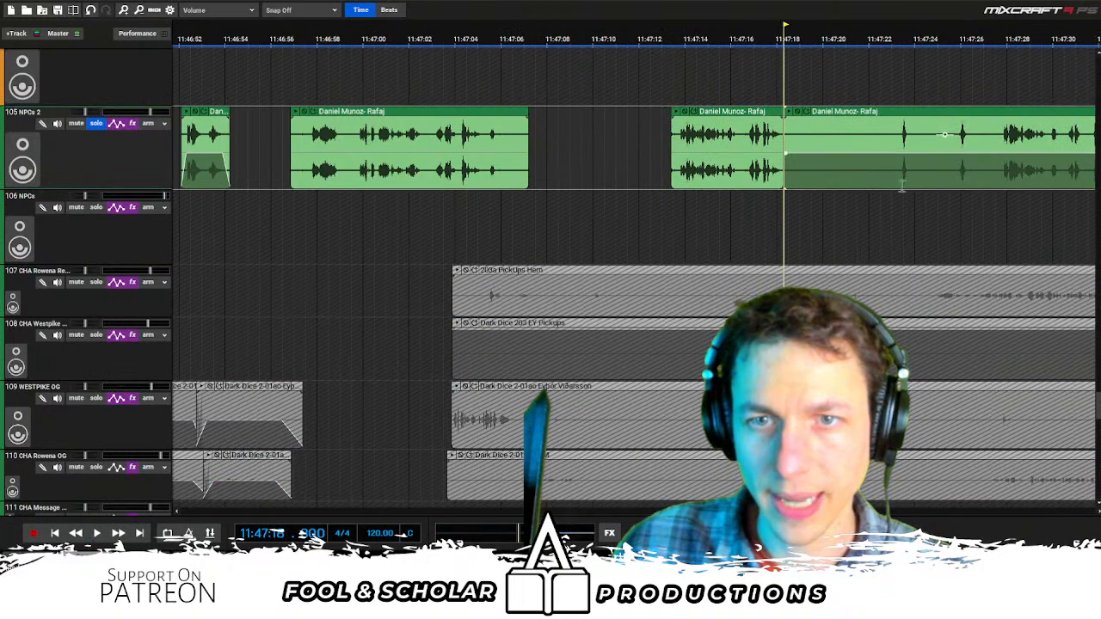
# Play the NPCs 2 audio after 11:47:18 and trim that remainder's start to about 11:47:26
pyautogui.click(965, 198)
pyautogui.press('space')
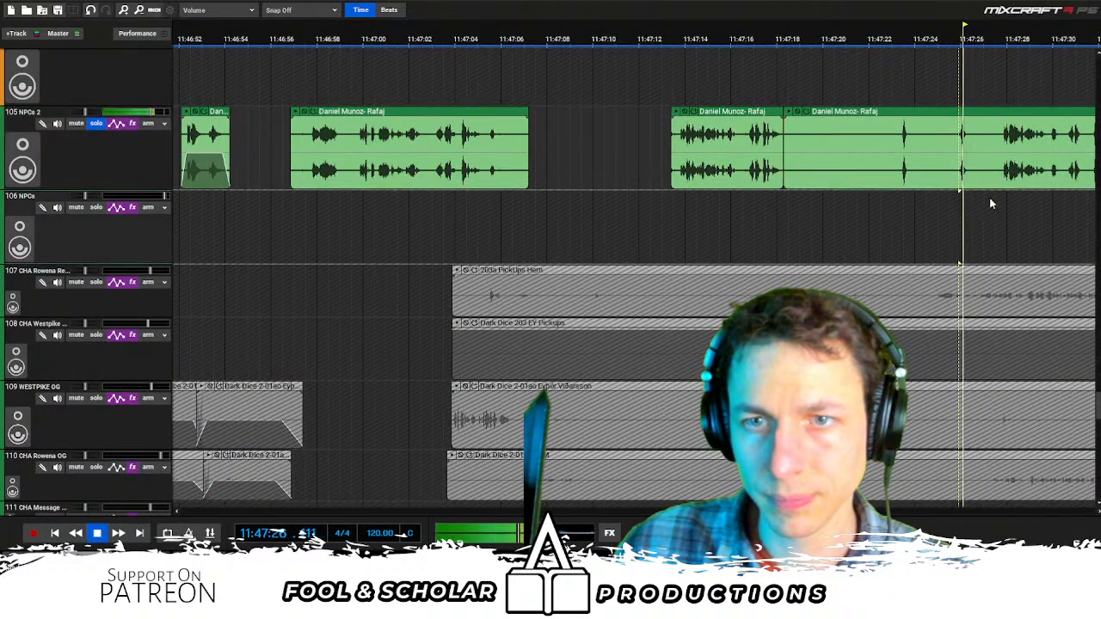
pyautogui.press('space')
pyautogui.moveTo(788, 181); pyautogui.dragTo(979, 175)
pyautogui.hscroll(1, 843, 176)
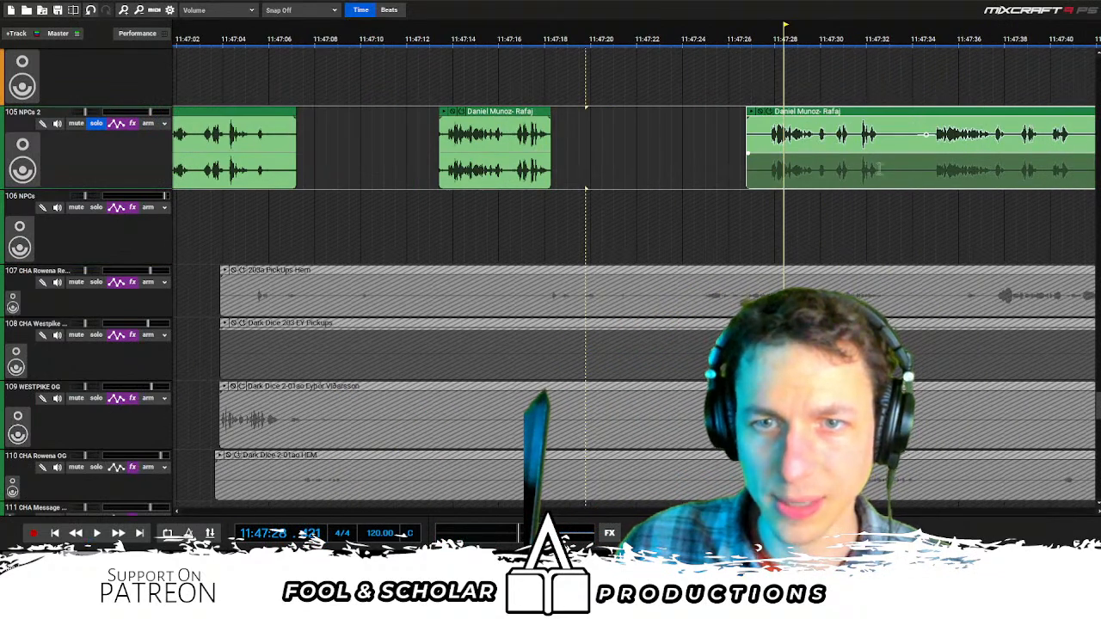
# Cut the silence after the NPCs 2 phrase at 11:47:26 and move that phrase earlier to start at about 11:47:21
pyautogui.moveTo(876, 169); pyautogui.dragTo(919, 177)
pyautogui.press('Delete')
pyautogui.press('space')
pyautogui.press('space')
pyautogui.moveTo(812, 131); pyautogui.dragTo(687, 132)
pyautogui.hscroll(3, 946, 196)
# Split the NPCs 2 clip at about 11:47:41, play ahead, and trim the remainder's start to about 11:47:50
pyautogui.click(738, 182)
pyautogui.hotkey('ctrl', 't')
pyautogui.click(806, 201)
pyautogui.press('space')
pyautogui.click(914, 199)
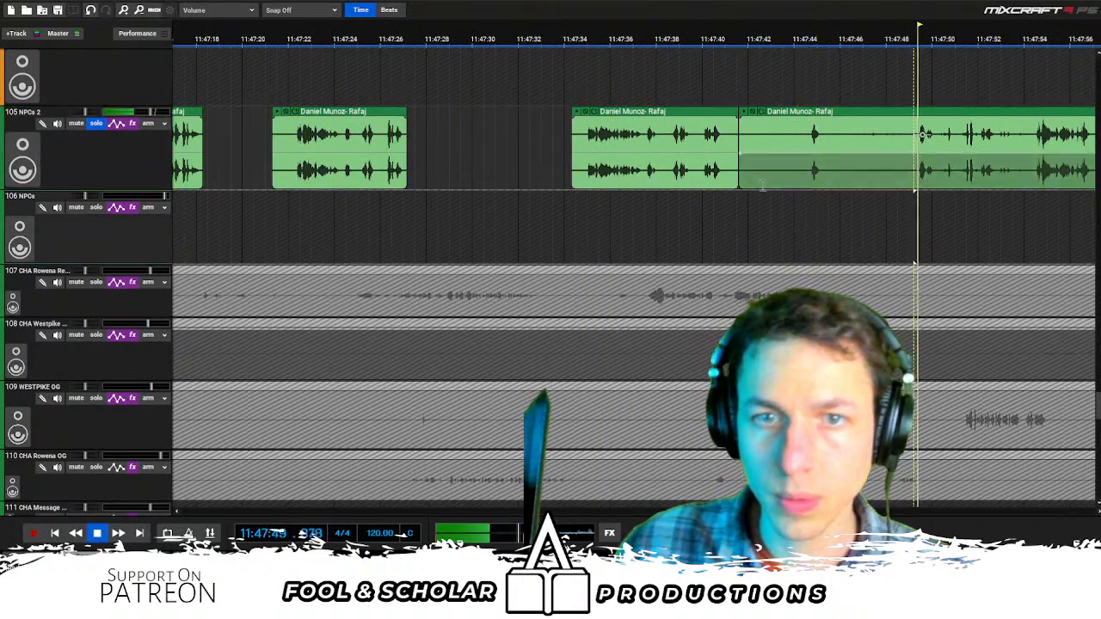
pyautogui.moveTo(739, 151); pyautogui.dragTo(945, 153)
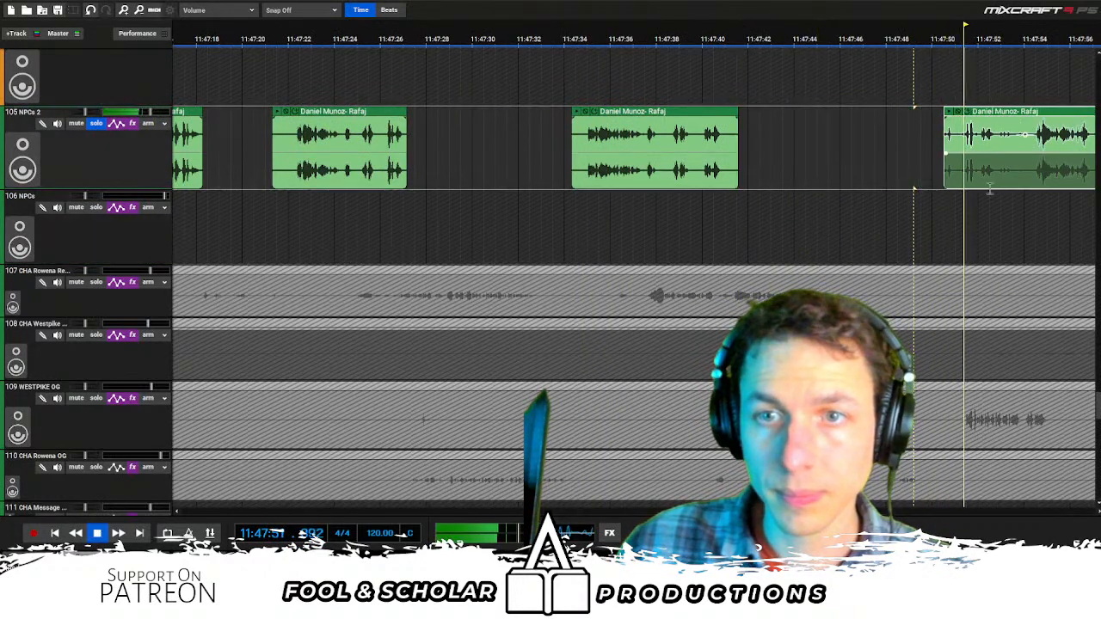
# Play from about 11:47:54 and trim the start of the last NPCs 2 clip to about 11:47:53
pyautogui.click(1030, 192)
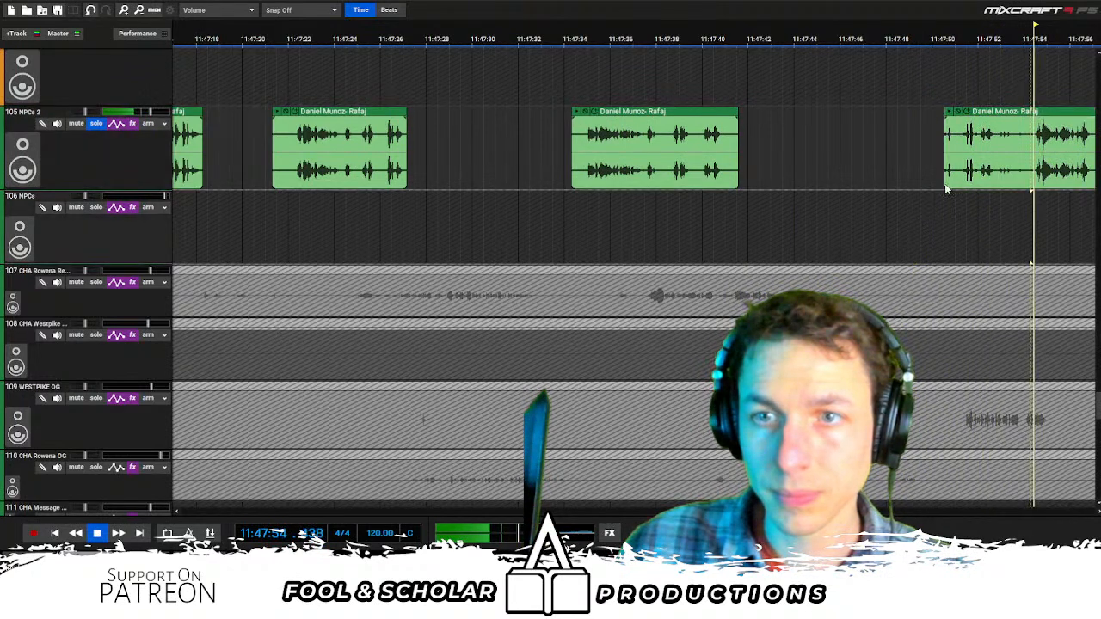
pyautogui.scroll(-1, 949, 186)
pyautogui.moveTo(843, 179); pyautogui.dragTo(904, 179)
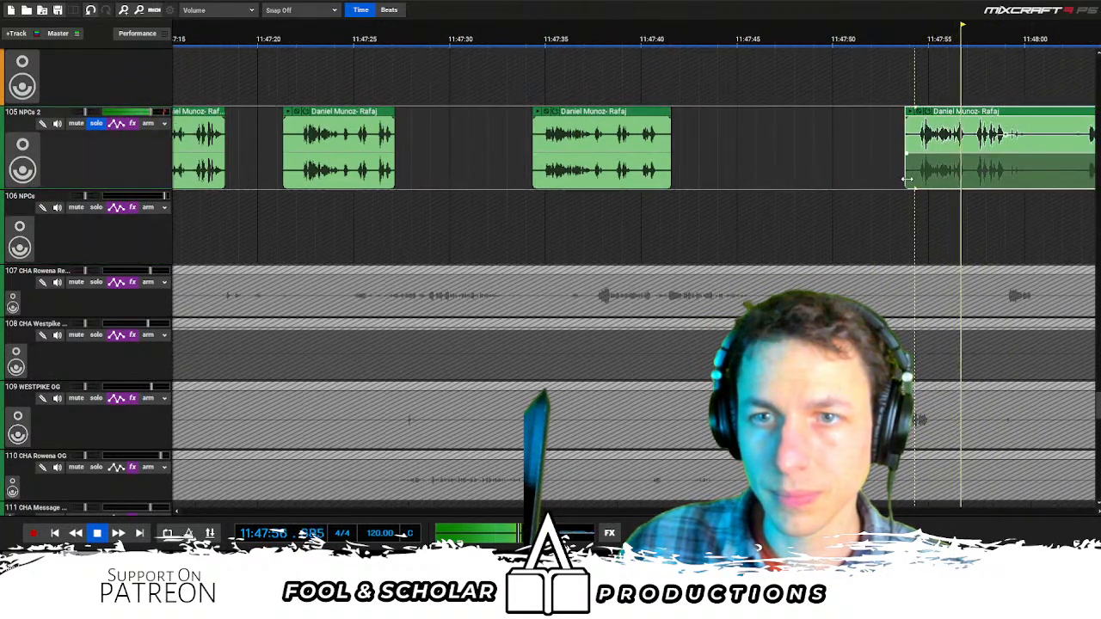
# Listen past 11:48:00, trim the NPCs 2 remainder's start to about 11:48:02, and split it at about 11:48:05
pyautogui.scroll(-1, 903, 179)
pyautogui.scroll(-1, 903, 178)
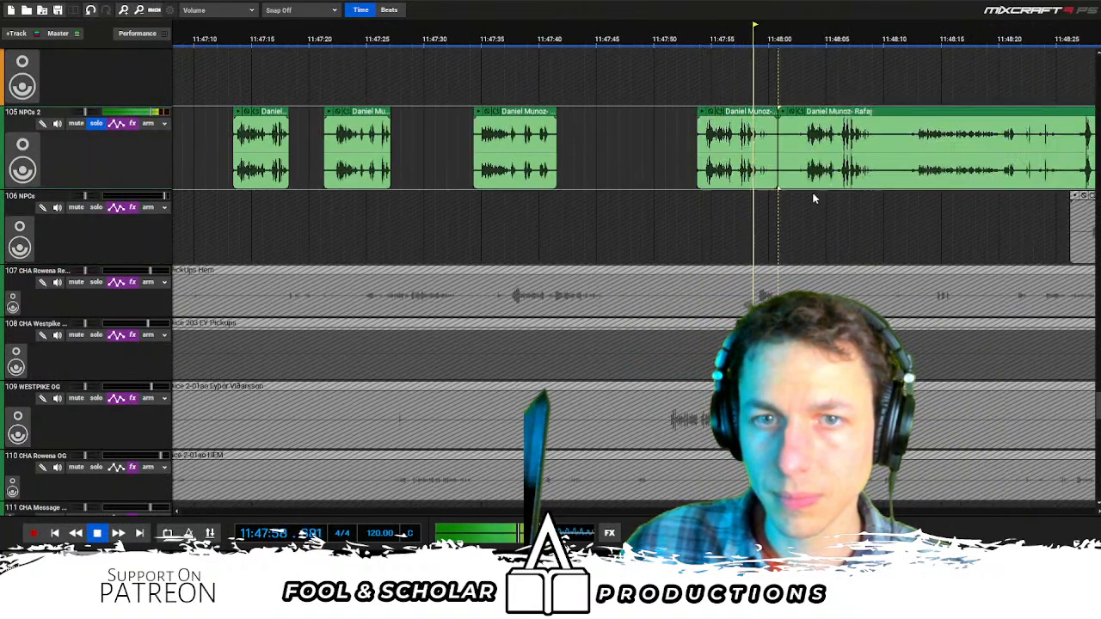
pyautogui.click(838, 201)
pyautogui.moveTo(780, 184); pyautogui.dragTo(834, 161)
pyautogui.click(800, 201)
pyautogui.moveTo(777, 142); pyautogui.dragTo(830, 119)
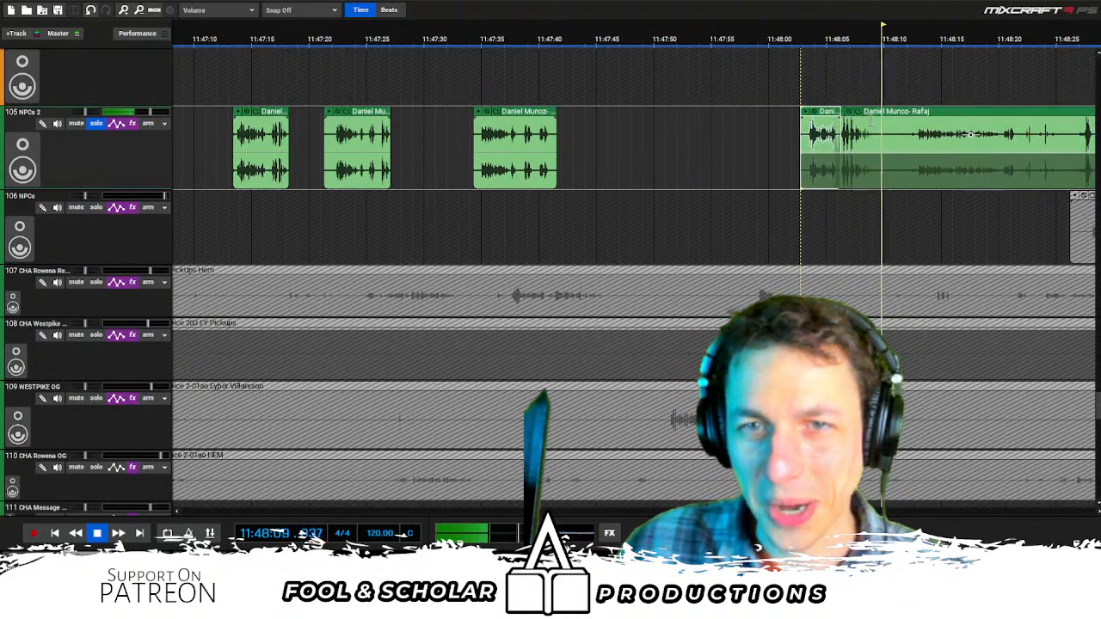
# Remove the three unused NPCs 2 takes and move the later pieces earlier to start at about 11:47:07
pyautogui.press('space')
pyautogui.moveTo(754, 108); pyautogui.dragTo(232, 113)
pyautogui.press('Delete')
pyautogui.hotkey('ctrl', 'z')
pyautogui.hscroll(-1, 233, 113)
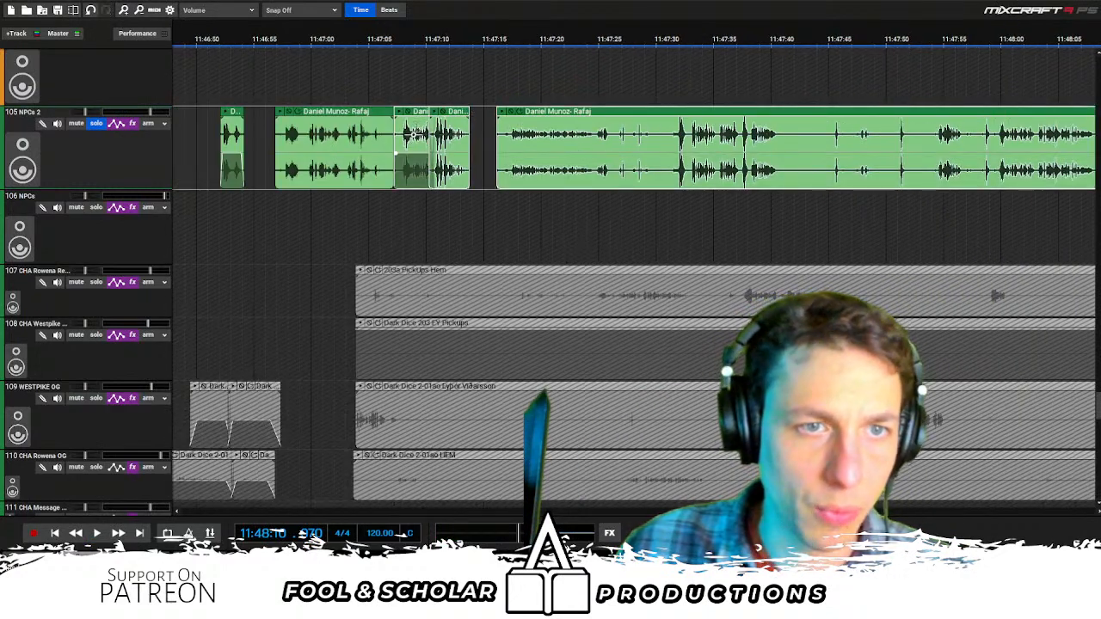
pyautogui.moveTo(423, 116); pyautogui.dragTo(433, 116)
# Play the NPCs 2 clip starting at about 11:46:57 and delete it
pyautogui.click(322, 209)
pyautogui.press('space')
pyautogui.click(334, 132)
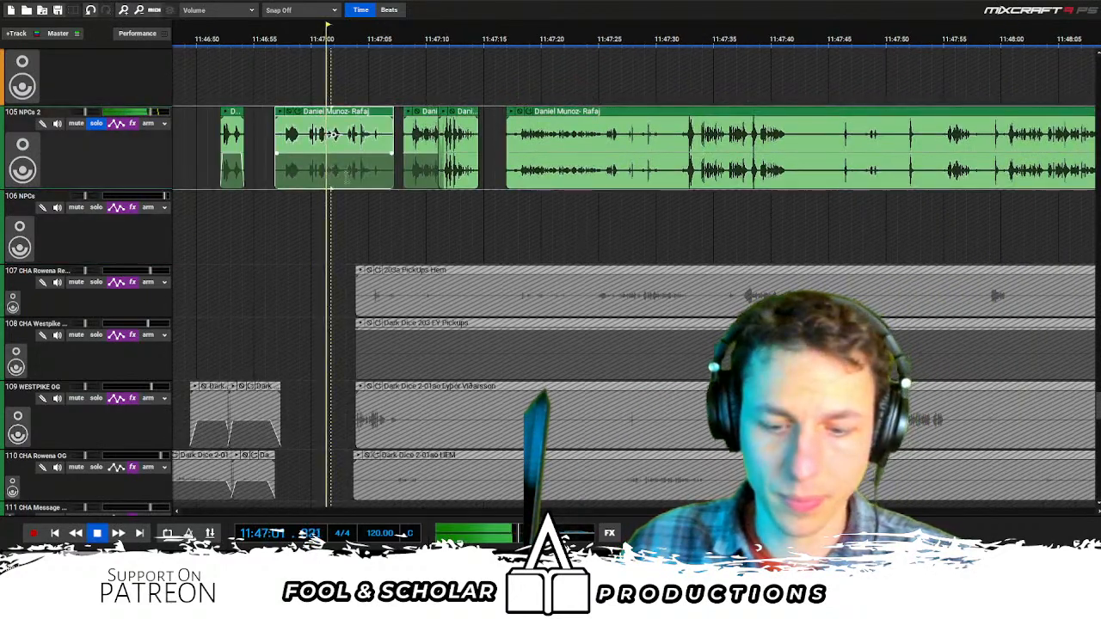
pyautogui.press('Delete')
pyautogui.press('space')
# Move the two adjoining NPCs 2 pieces earlier to start at about 11:46:55, play them, and fade their outer ends
pyautogui.click(259, 212)
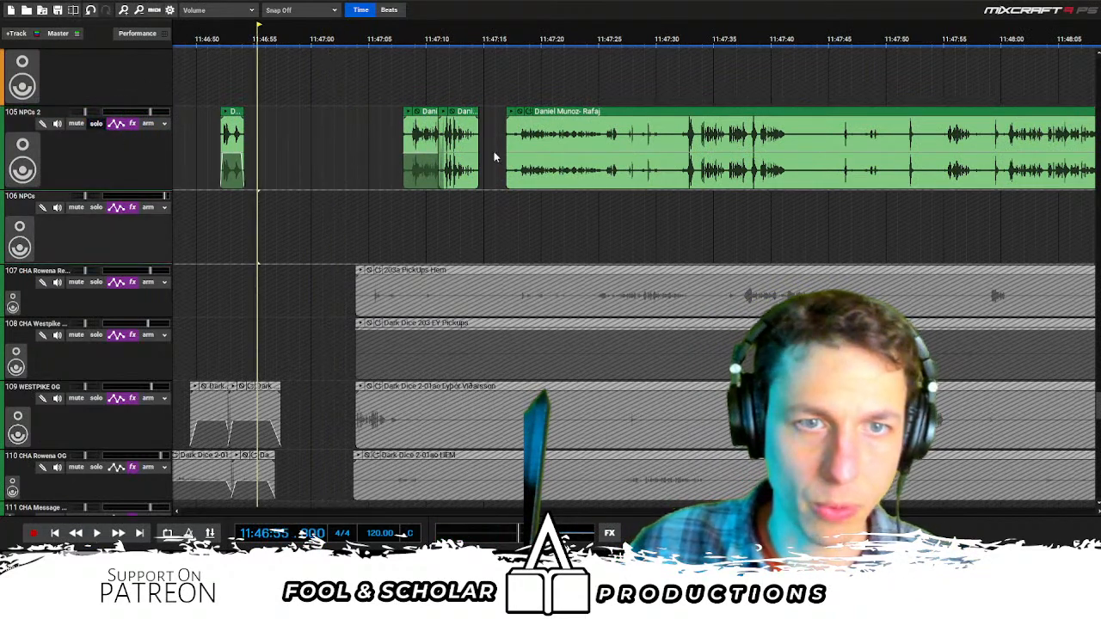
pyautogui.scroll(3, 668, 175)
pyautogui.moveTo(656, 225); pyautogui.dragTo(1028, 118)
pyautogui.moveTo(941, 112); pyautogui.dragTo(622, 110)
pyautogui.click(589, 50)
pyautogui.press('space')
pyautogui.moveTo(592, 234); pyautogui.dragTo(612, 153)
# Move the remaining Westpike OG and Rowena OG clips earlier to start at about 11:47:00 and play them
pyautogui.moveTo(761, 275); pyautogui.dragTo(901, 495)
pyautogui.moveTo(901, 456); pyautogui.dragTo(811, 455)
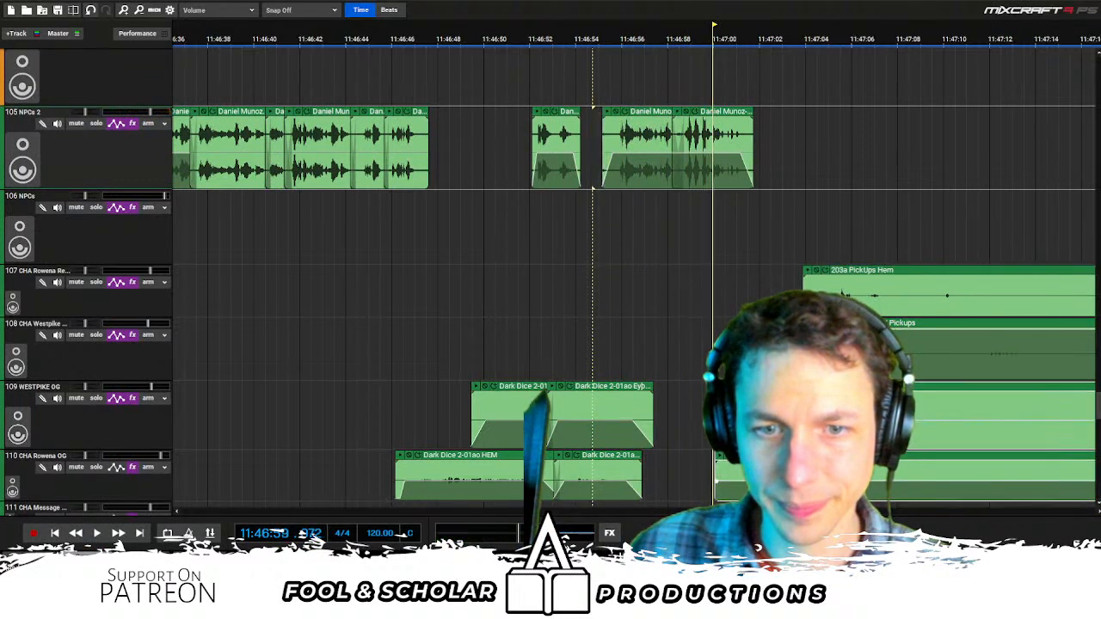
pyautogui.press('space')
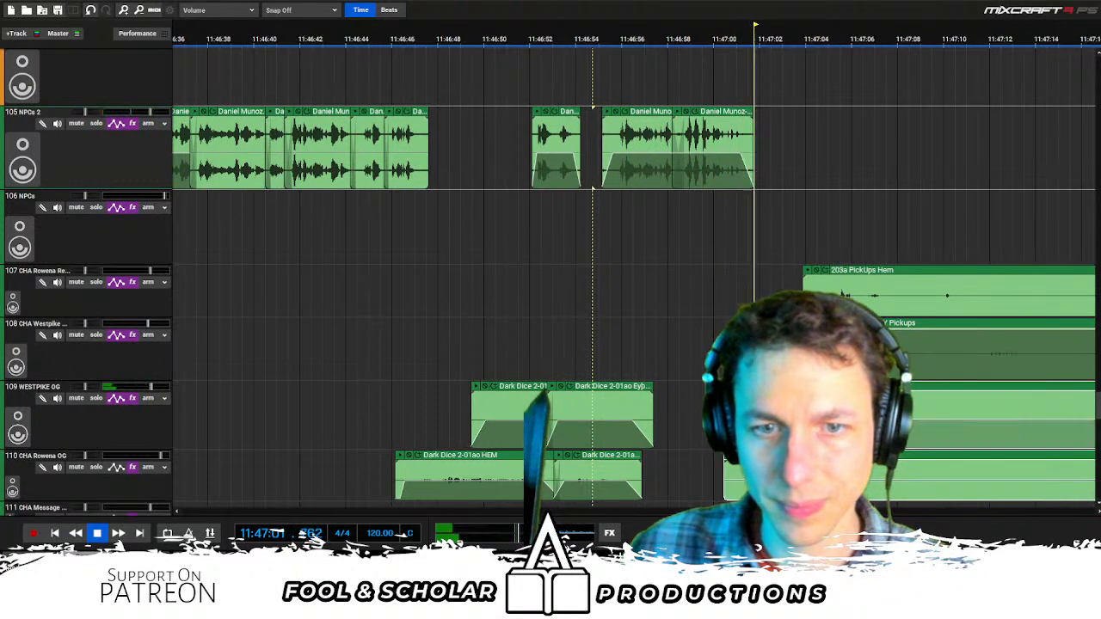
# Move both pickup clips later to about 11:47:09 and adjust the Westpike OG clip's start to about 11:47:00
pyautogui.click(703, 319)
pyautogui.moveTo(766, 284); pyautogui.dragTo(979, 294)
pyautogui.scroll(-3, 718, 329)
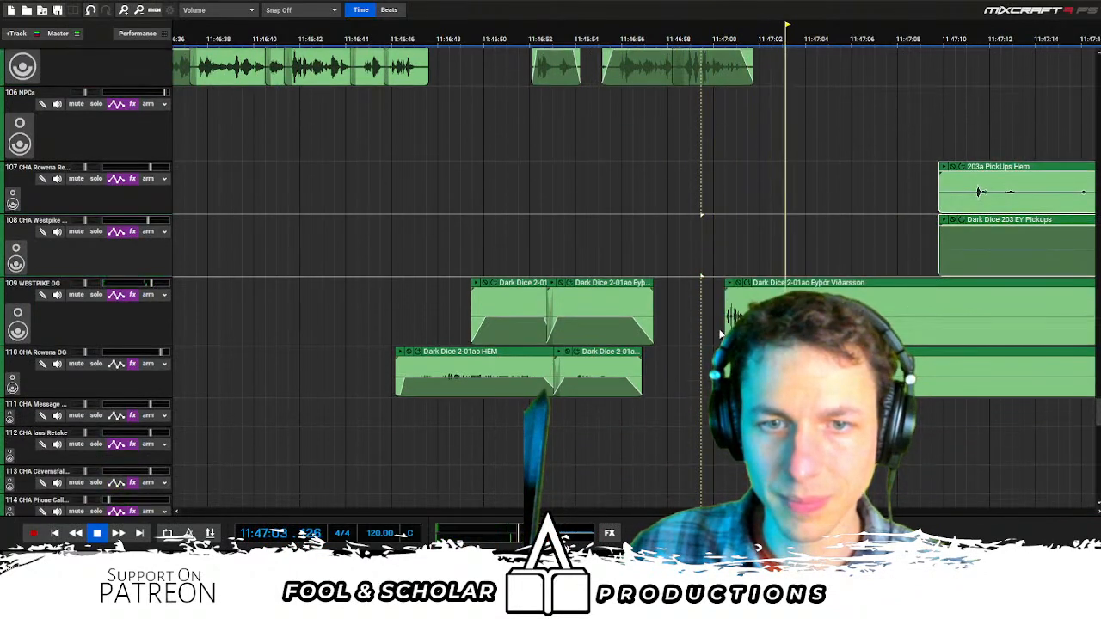
pyautogui.moveTo(717, 330); pyautogui.dragTo(711, 329)
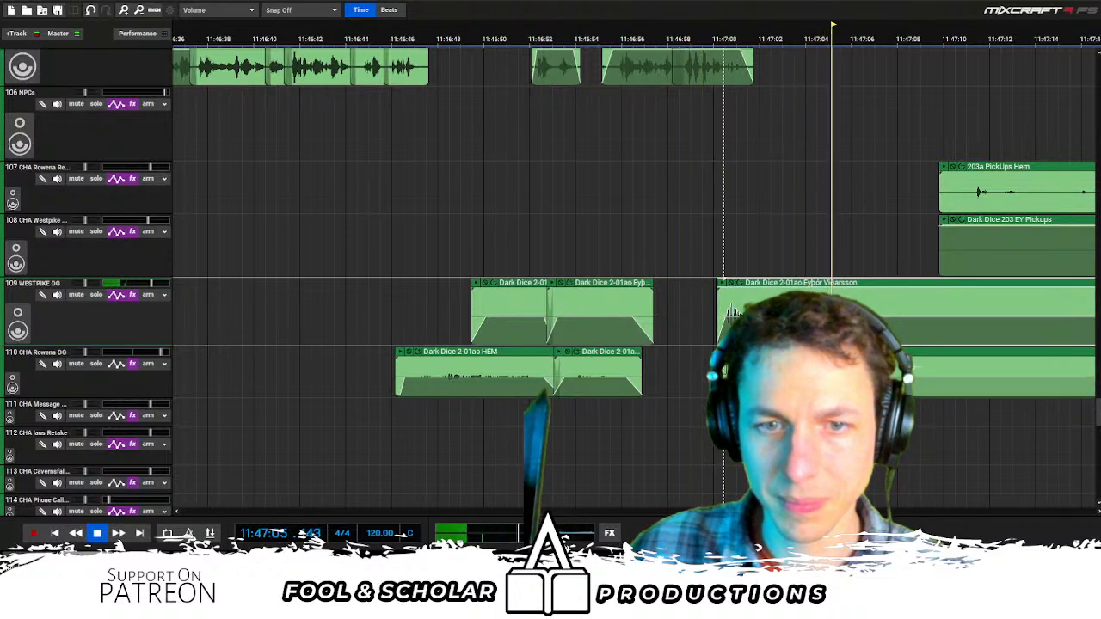
# Cut a short section from the Westpike OG clip at about 11:47:07 and from the Rowena OG clip at about 11:47:08
pyautogui.moveTo(806, 253); pyautogui.dragTo(915, 318)
pyautogui.press('Delete')
pyautogui.moveTo(905, 374); pyautogui.dragTo(931, 374)
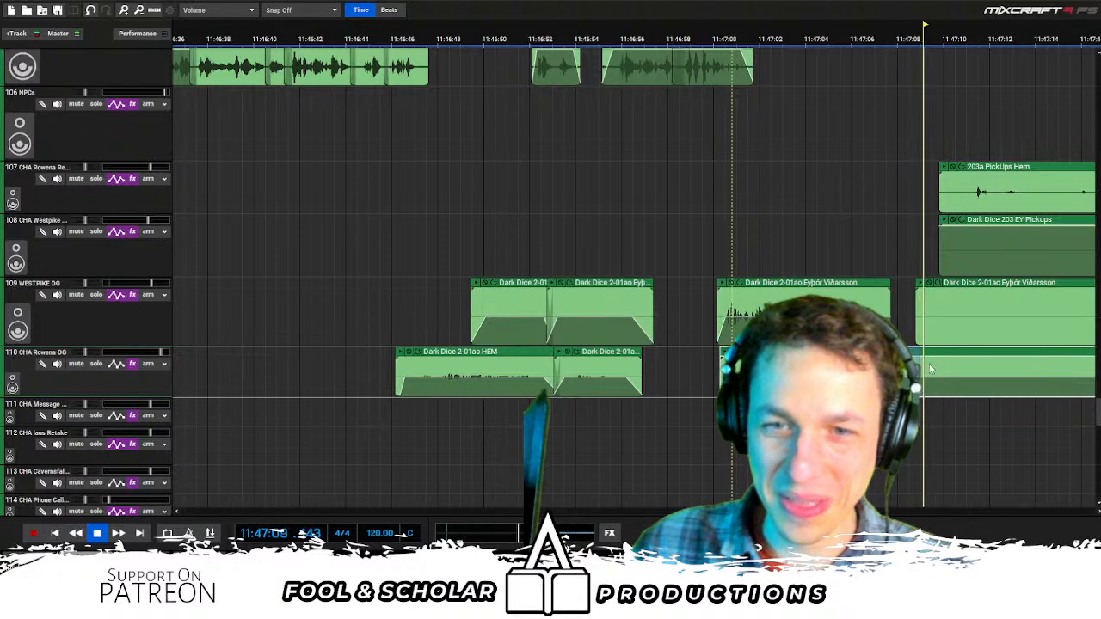
pyautogui.press('Delete')
pyautogui.press('space')
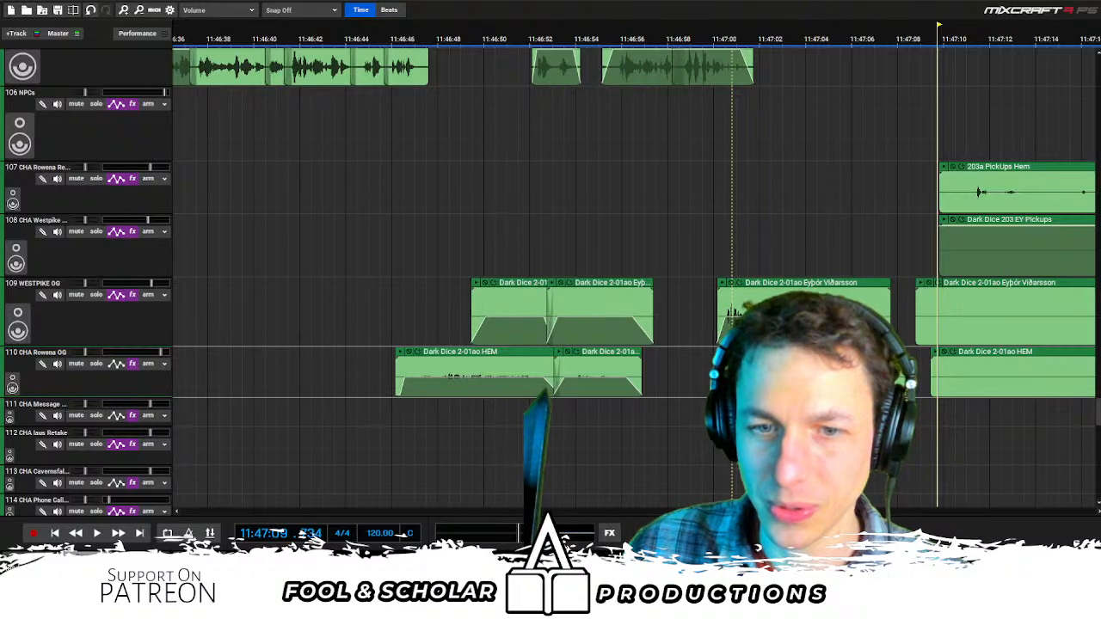
# Move the remaining clips on the four Rowena and Westpike tracks later, with the pickup clips starting at about 11:47:19
pyautogui.hscroll(3, 777, 244)
pyautogui.moveTo(683, 430); pyautogui.dragTo(1058, 169)
pyautogui.scroll(2, 1053, 172)
# Move the long NPCs 2 clip earlier, adjust its start to about 11:47:08, and play it
pyautogui.moveTo(947, 95); pyautogui.dragTo(737, 93)
pyautogui.press('space')
pyautogui.moveTo(662, 164); pyautogui.dragTo(671, 165)
pyautogui.hscroll(3, 670, 164)
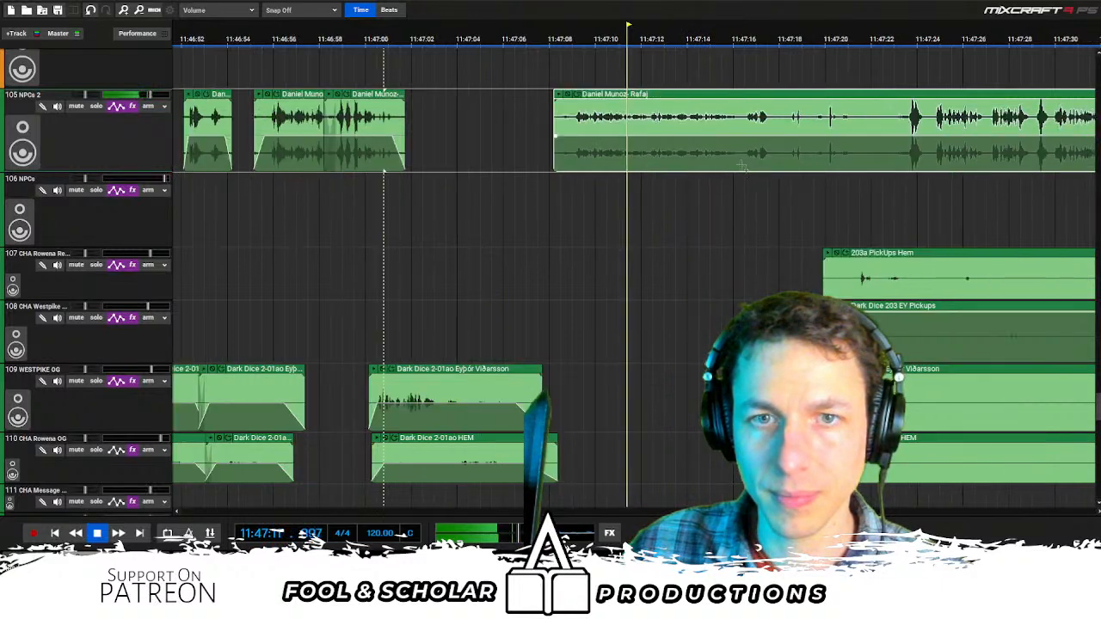
# Solo the NPCs 2 track and trim the long clip's start to about 11:47:23 with a short fade-in
pyautogui.click(93, 107)
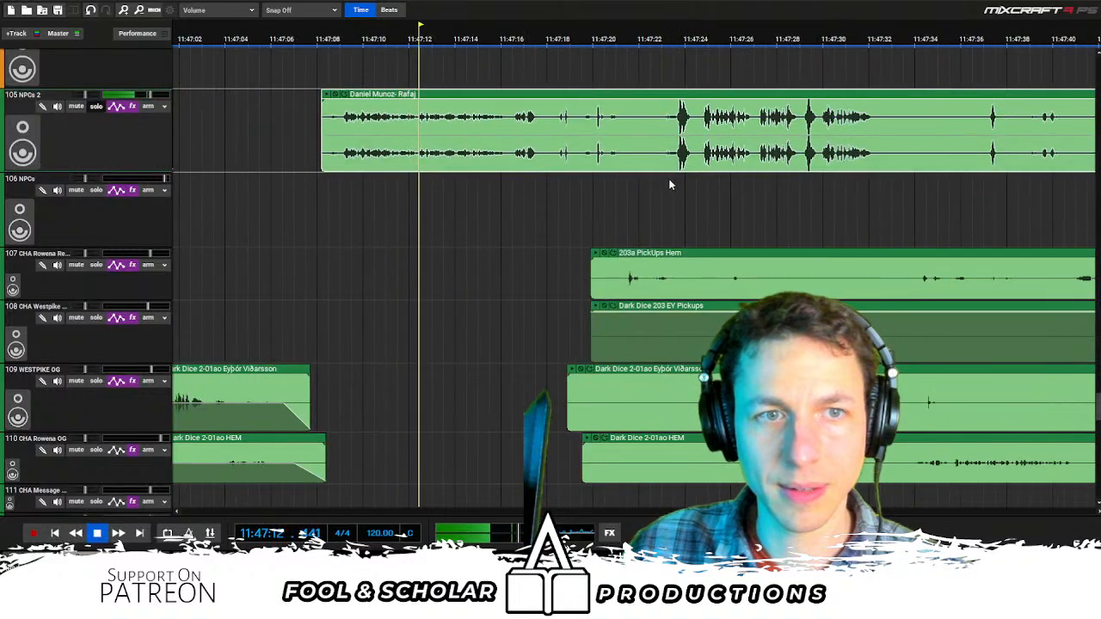
pyautogui.scroll(-1, 662, 182)
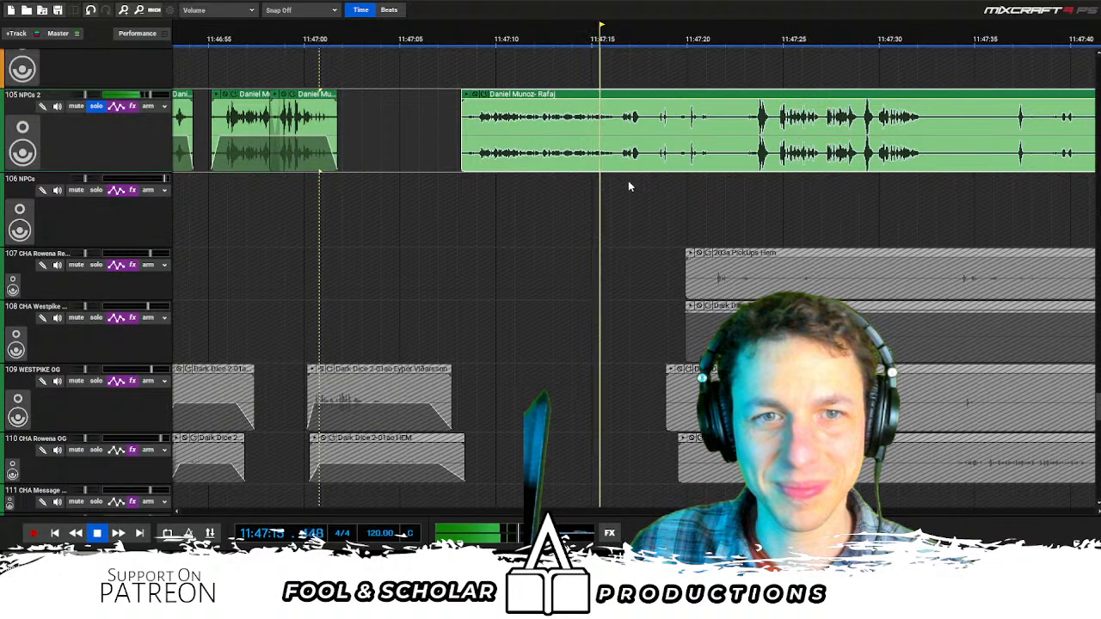
pyautogui.click(658, 175)
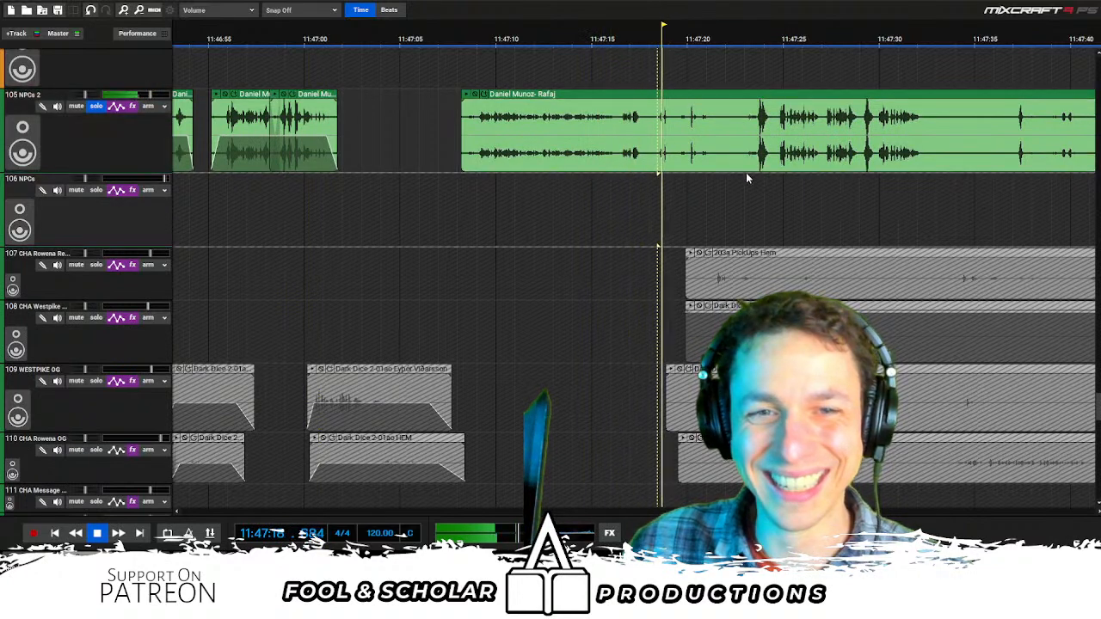
pyautogui.click(750, 175)
pyautogui.moveTo(462, 162); pyautogui.dragTo(755, 138)
pyautogui.hscroll(2, 770, 187)
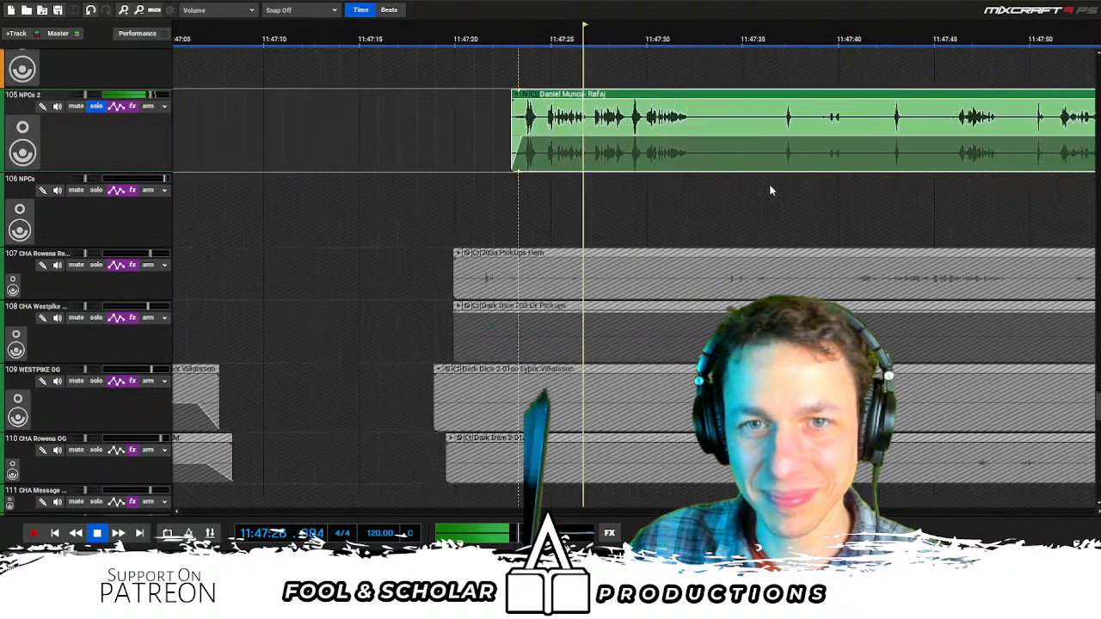
# Split the NPCs 2 clip at about 11:47:51 and trim the end of its first part back to about 11:47:32
pyautogui.click(879, 181)
pyautogui.hscroll(2, 872, 181)
pyautogui.click(834, 182)
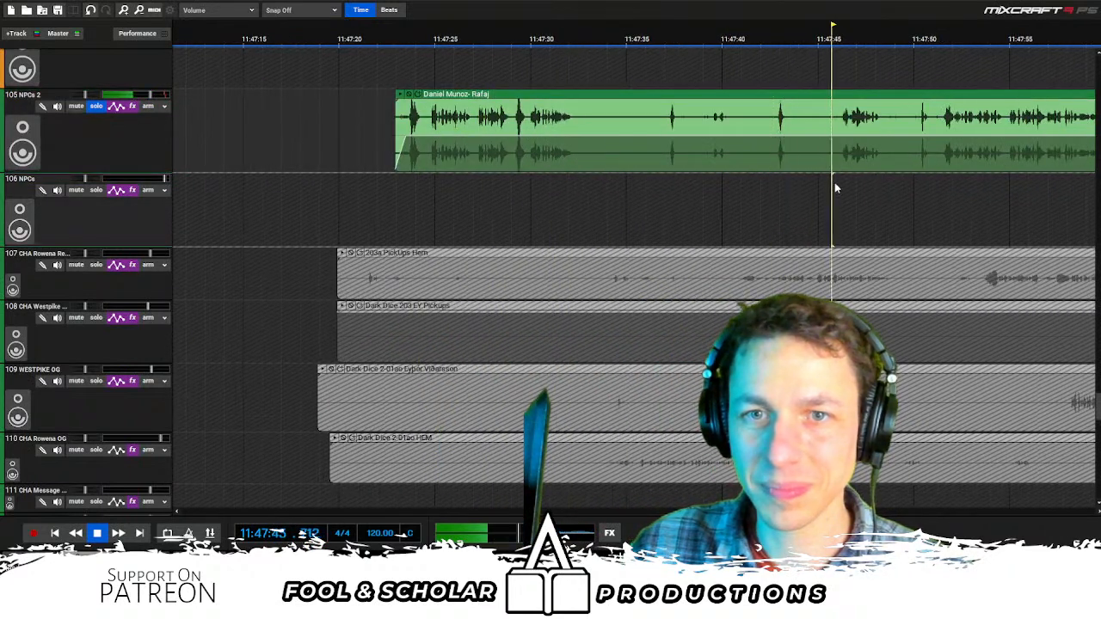
pyautogui.click(921, 183)
pyautogui.click(938, 154)
pyautogui.hotkey('ctrl', 't')
pyautogui.moveTo(935, 154); pyautogui.dragTo(583, 156)
pyautogui.scroll(-2, 884, 105)
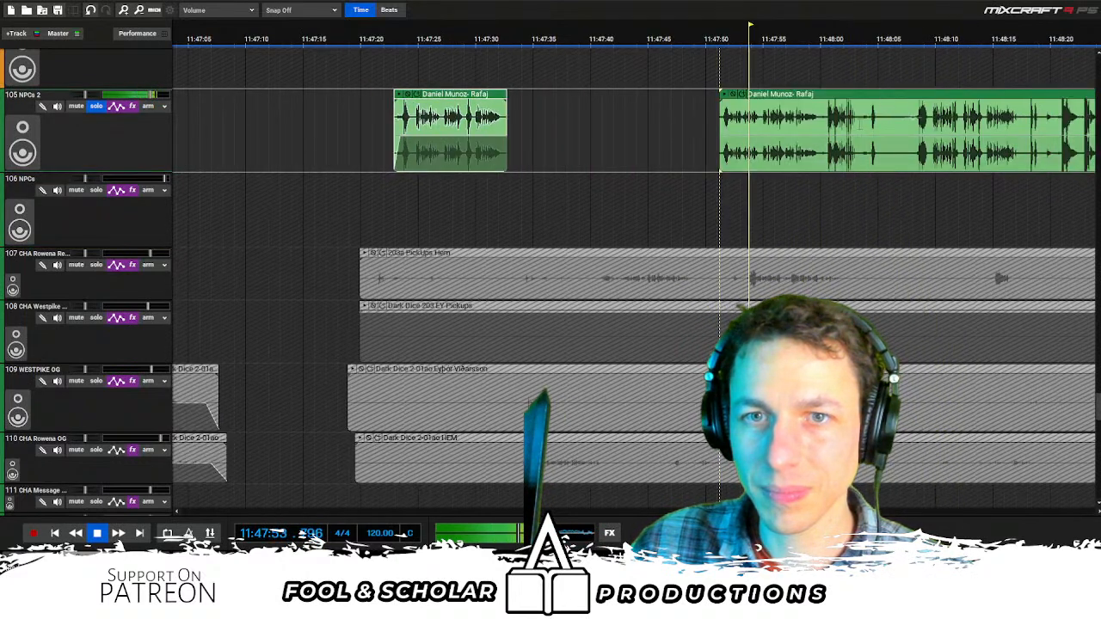
# Split the long NPCs 2 clip at about 11:48:08 and trim the preceding part's end to about 11:48:05
pyautogui.click(660, 172)
pyautogui.hotkey('ctrl', 't')
pyautogui.moveTo(658, 154); pyautogui.dragTo(634, 155)
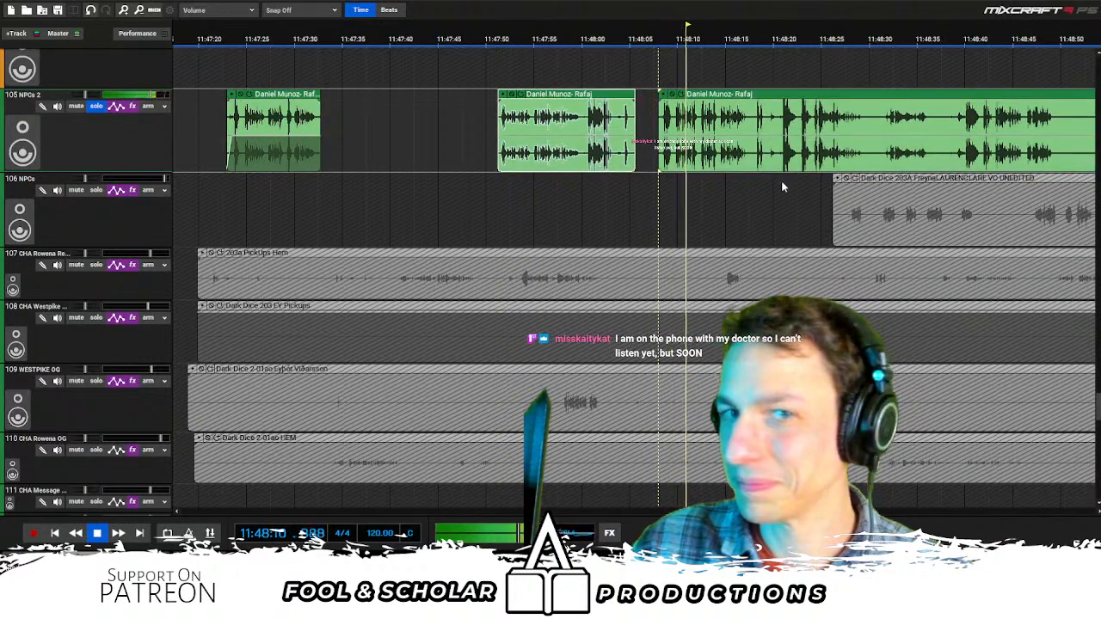
# Split the last NPCs 2 clip at about 11:48:37 and trim away the audio between about 11:48:30 and 11:48:39
pyautogui.hscroll(3, 882, 116)
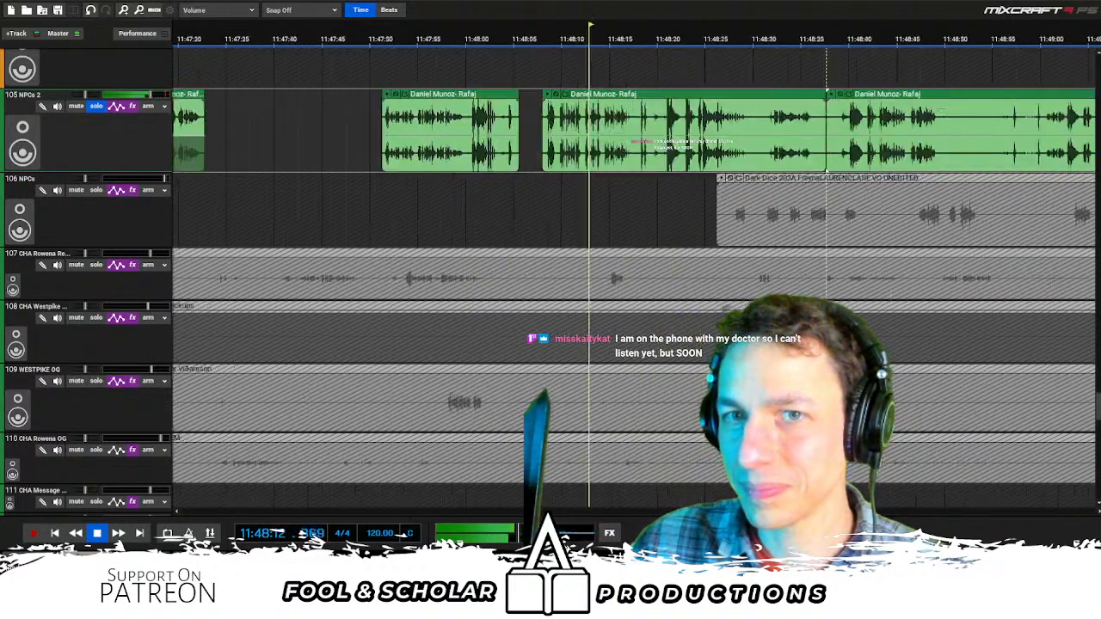
pyautogui.click(841, 86)
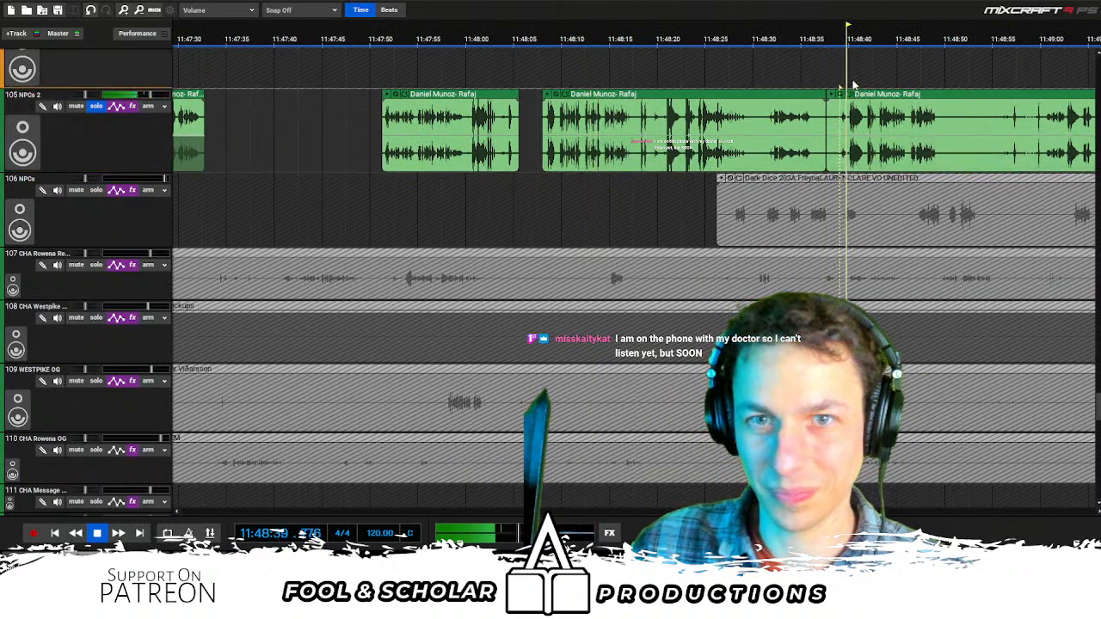
pyautogui.moveTo(827, 112); pyautogui.dragTo(760, 110)
pyautogui.click(765, 101)
# Split the NPCs 2 clip at about 11:48:20 and move its second part later to about 11:48:30
pyautogui.click(665, 92)
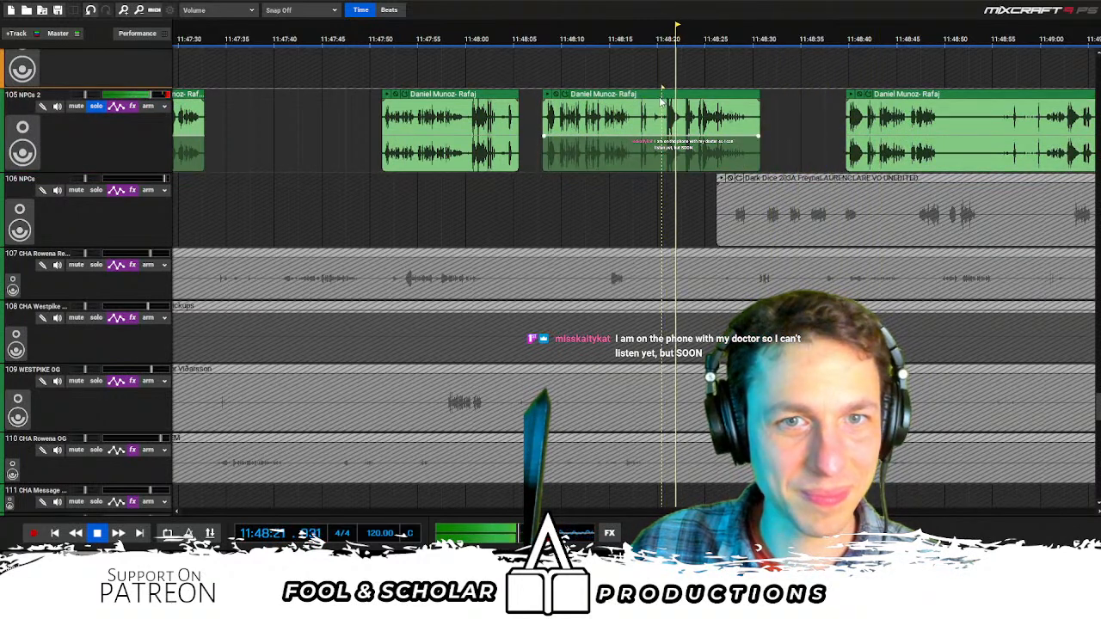
pyautogui.hotkey('ctrl', 't')
pyautogui.moveTo(695, 94); pyautogui.dragTo(786, 93)
# Play the NPCs 2 clip at about 11:48:08, fade it in and trim its end to about 11:48:17 with a fade-out
pyautogui.click(551, 86)
pyautogui.scroll(1, 655, 117)
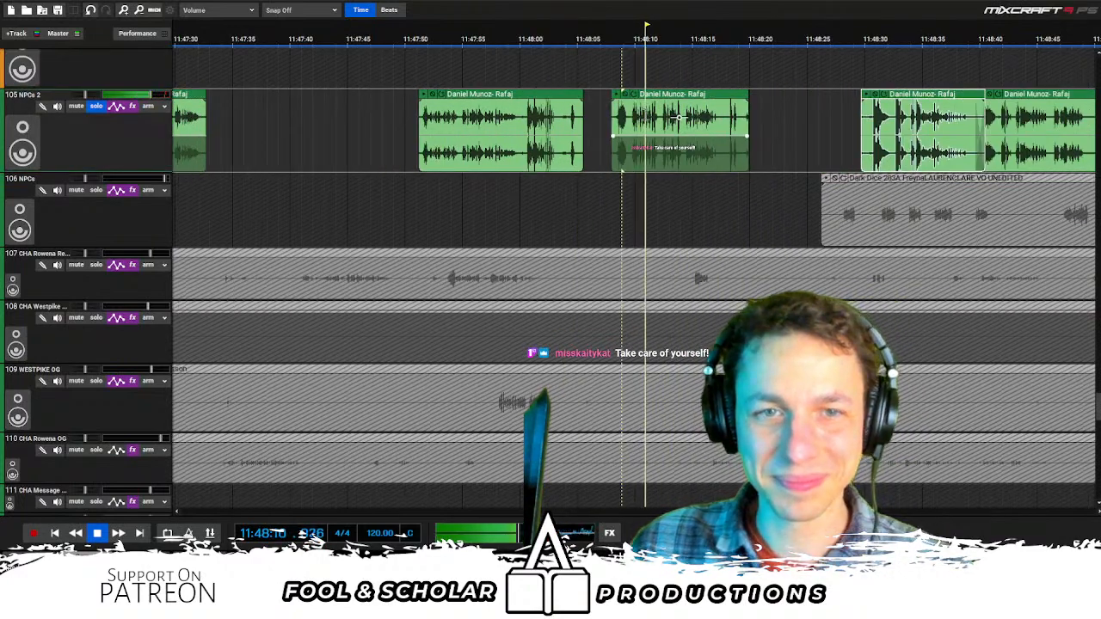
pyautogui.scroll(1, 680, 117)
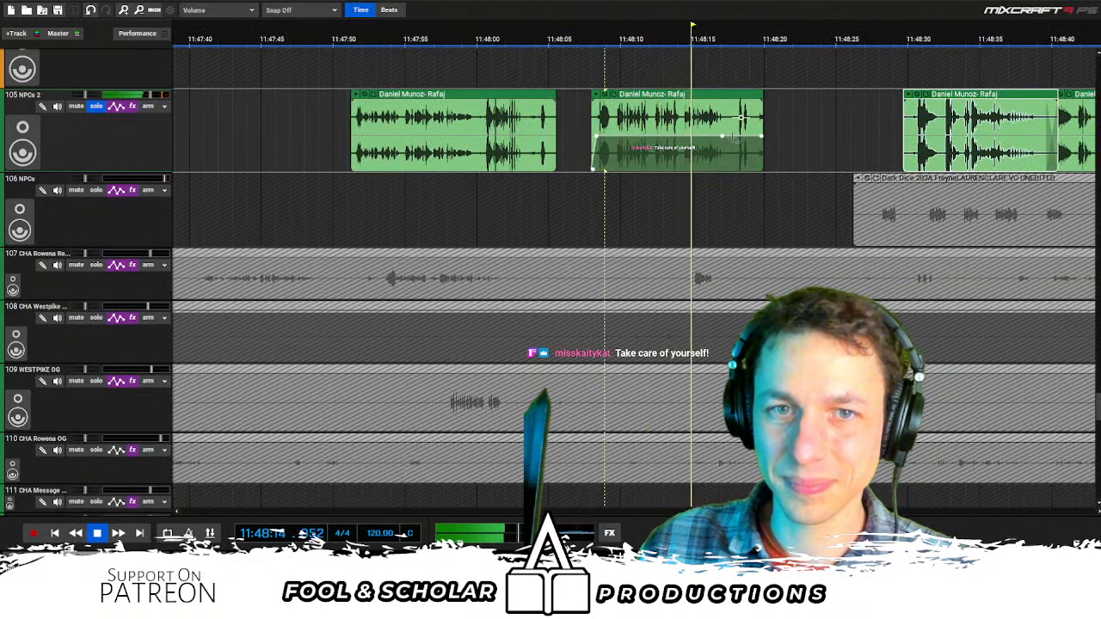
pyautogui.moveTo(762, 128); pyautogui.dragTo(732, 128)
# Split the NPCs 2 clip at about 11:48:00 and delete the part after the cut
pyautogui.click(478, 187)
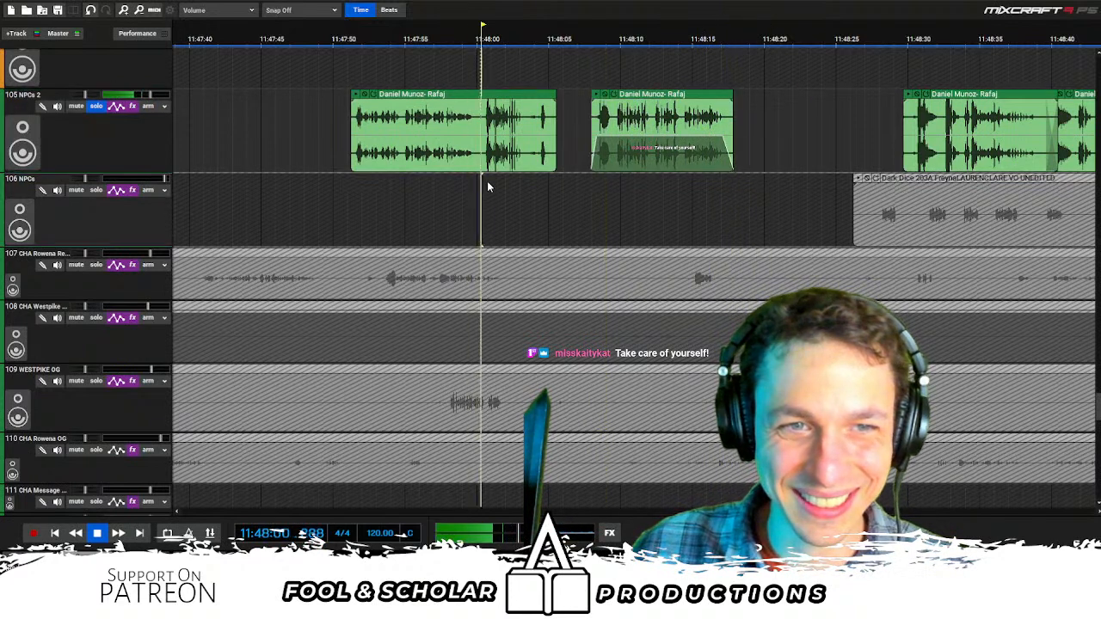
pyautogui.click(712, 162)
pyautogui.hotkey('ctrl', 't')
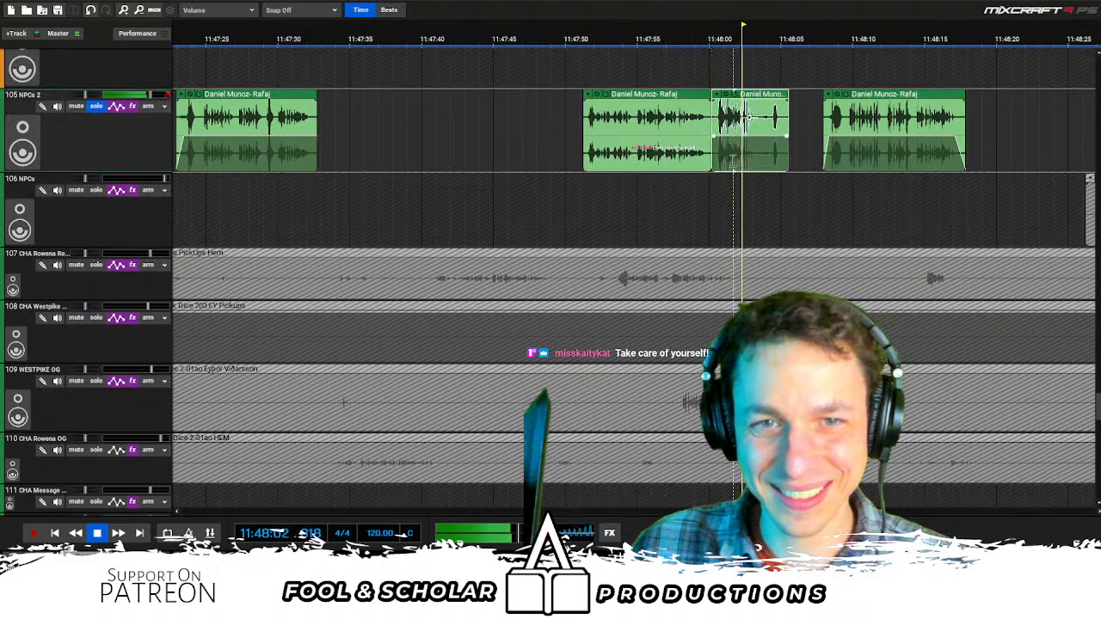
pyautogui.press('Delete')
# Move the faded NPCs 2 clip earlier to about 11:48:02 and delete the clip before it in two pieces, split at about 11:47:54
pyautogui.click(574, 176)
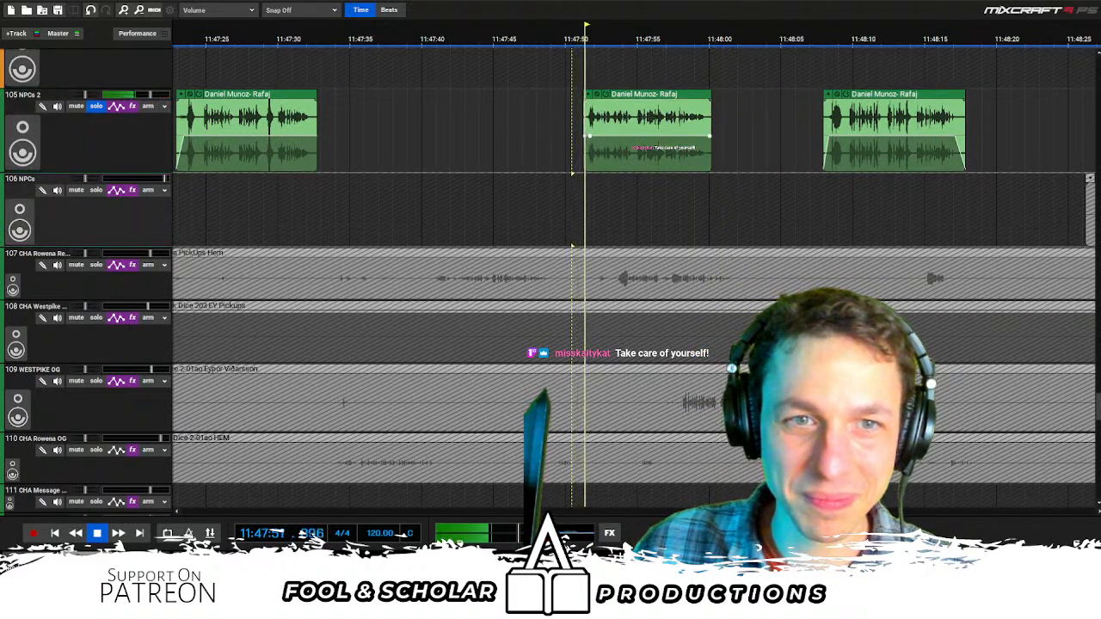
pyautogui.moveTo(851, 99); pyautogui.dragTo(775, 99)
pyautogui.click(634, 155)
pyautogui.hotkey('ctrl', 't')
pyautogui.click(623, 155)
pyautogui.press('Delete')
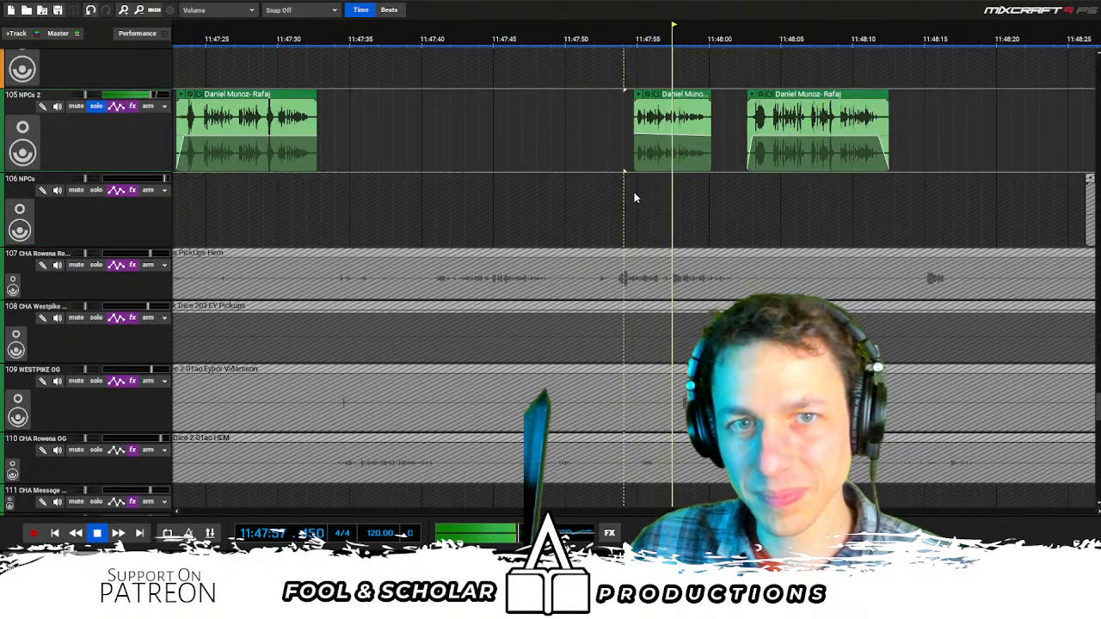
pyautogui.moveTo(635, 194); pyautogui.dragTo(710, 152)
pyautogui.click(699, 99)
pyautogui.press('Delete')
# Move the remaining faded NPCs 2 clip earlier so it starts at about 11:47:35
pyautogui.moveTo(793, 99); pyautogui.dragTo(464, 98)
pyautogui.click(204, 182)
pyautogui.hscroll(-1, 209, 183)
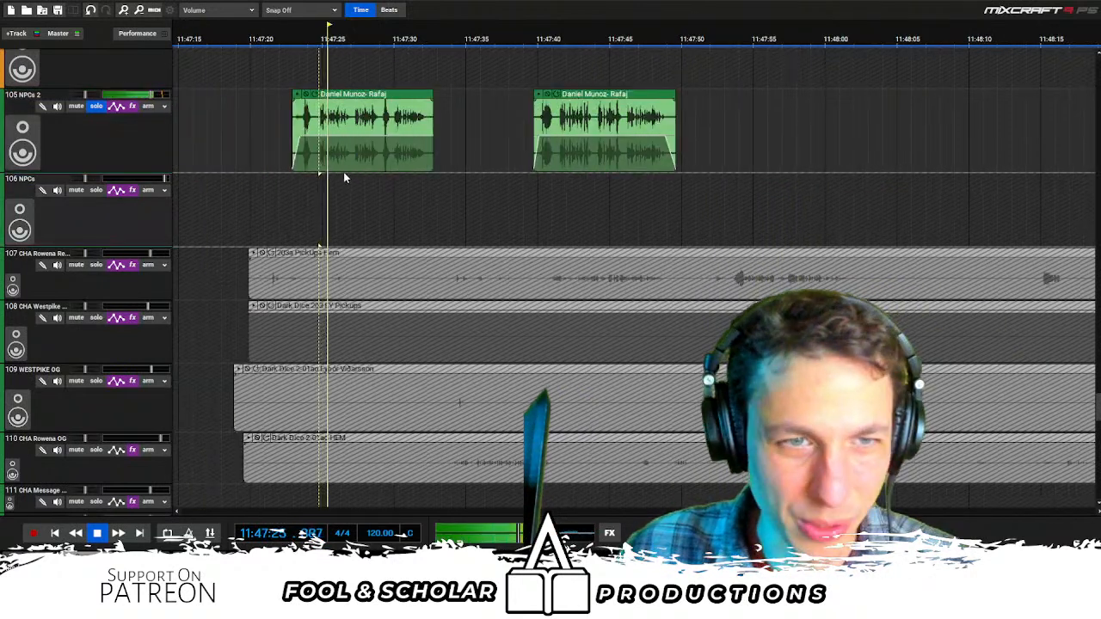
pyautogui.moveTo(574, 100); pyautogui.dragTo(514, 102)
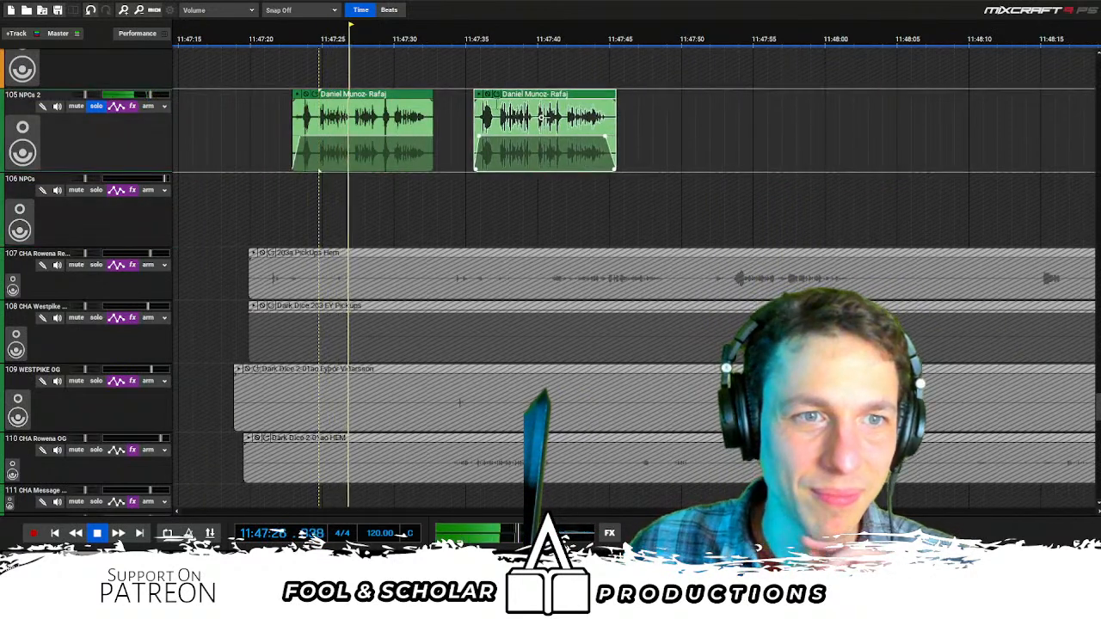
# Split the faded NPCs 2 clip at about 11:47:39, delete its first part and move the rest to about 11:47:33
pyautogui.click(312, 183)
pyautogui.hscroll(-3, 540, 118)
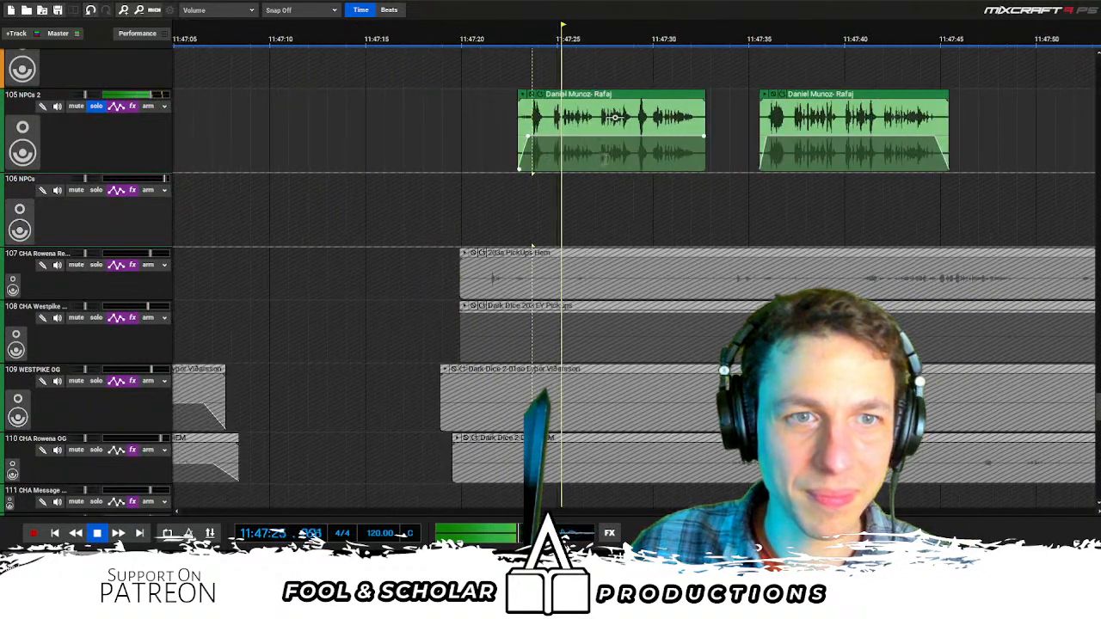
pyautogui.hotkey('ctrl', 't')
pyautogui.click(835, 116)
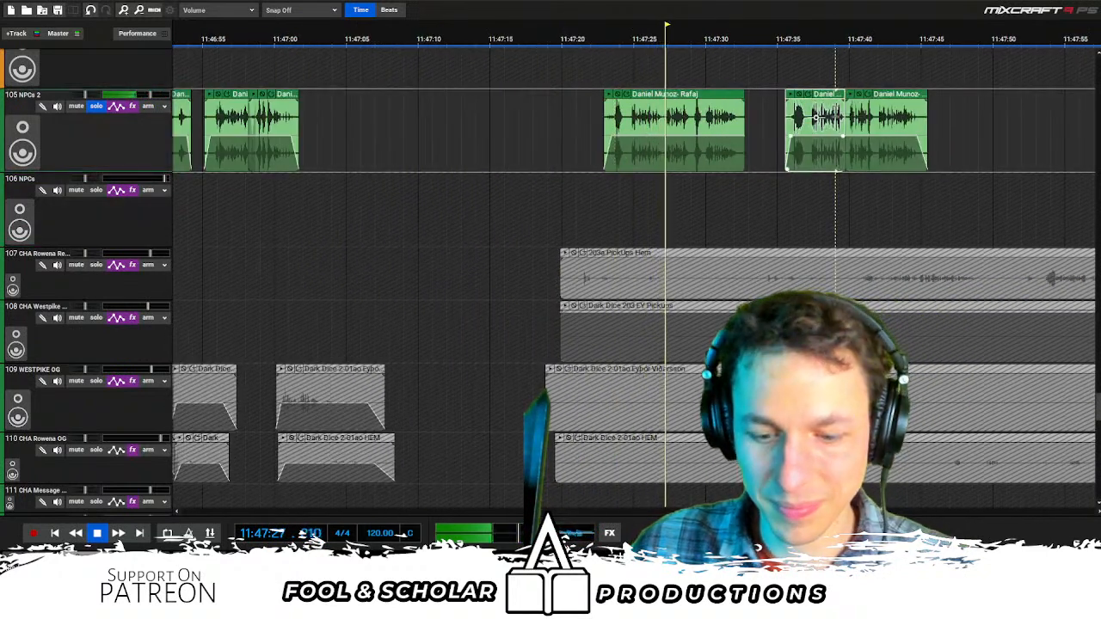
pyautogui.press('Delete')
pyautogui.moveTo(892, 102); pyautogui.dragTo(806, 102)
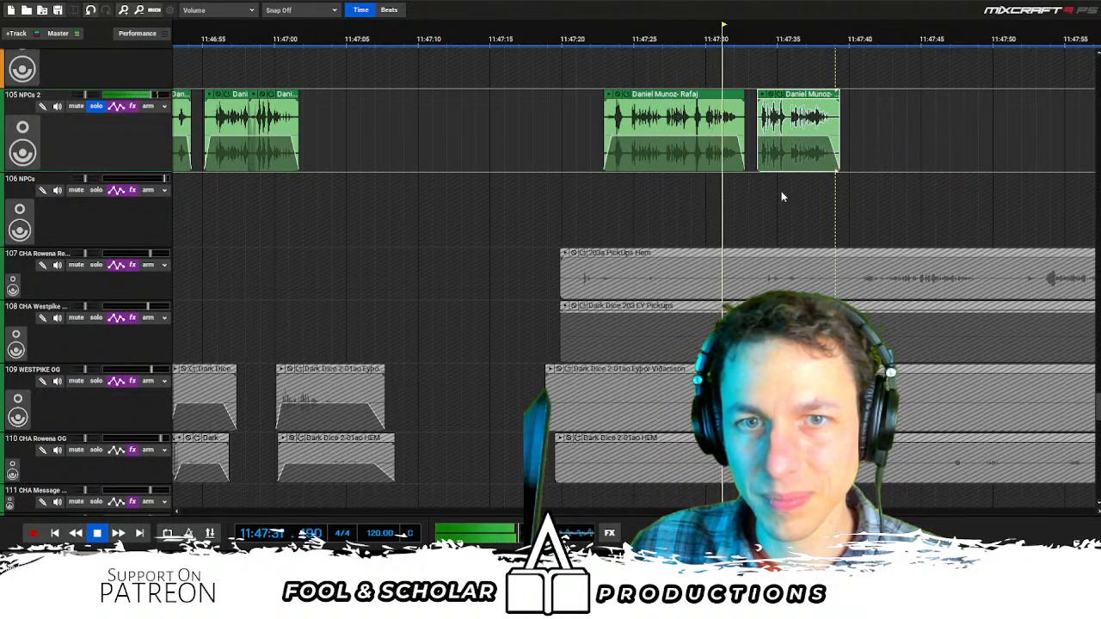
# Split the first NPCs 2 clip at about 11:47:27 and trim the second part's start to about 11:47:29
pyautogui.click(760, 180)
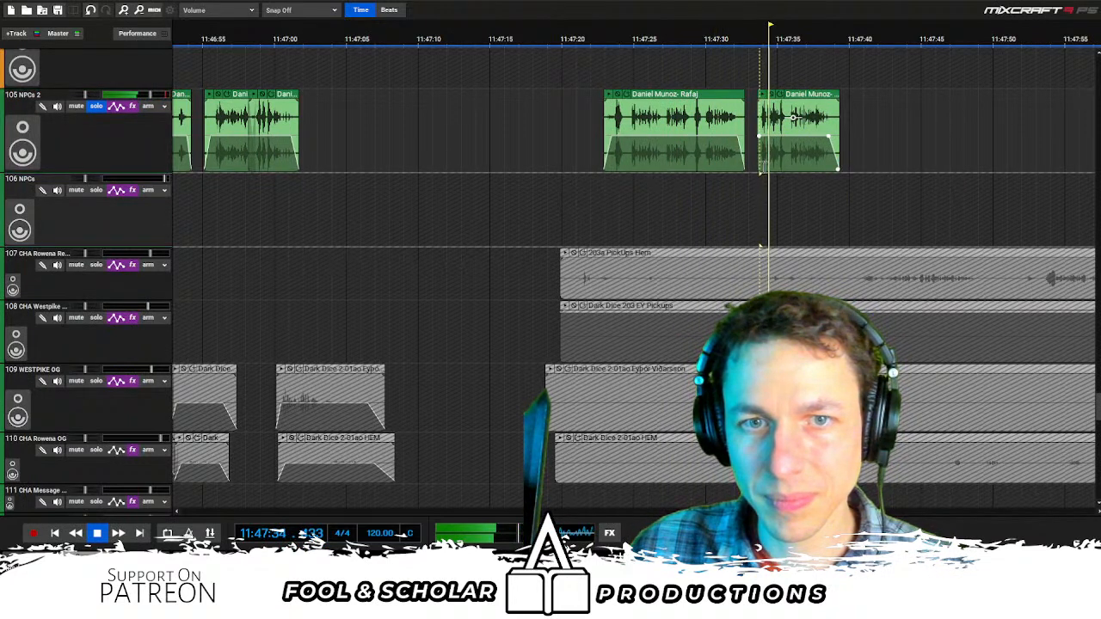
pyautogui.scroll(1, 753, 160)
pyautogui.click(513, 159)
pyautogui.hotkey('ctrl', 't')
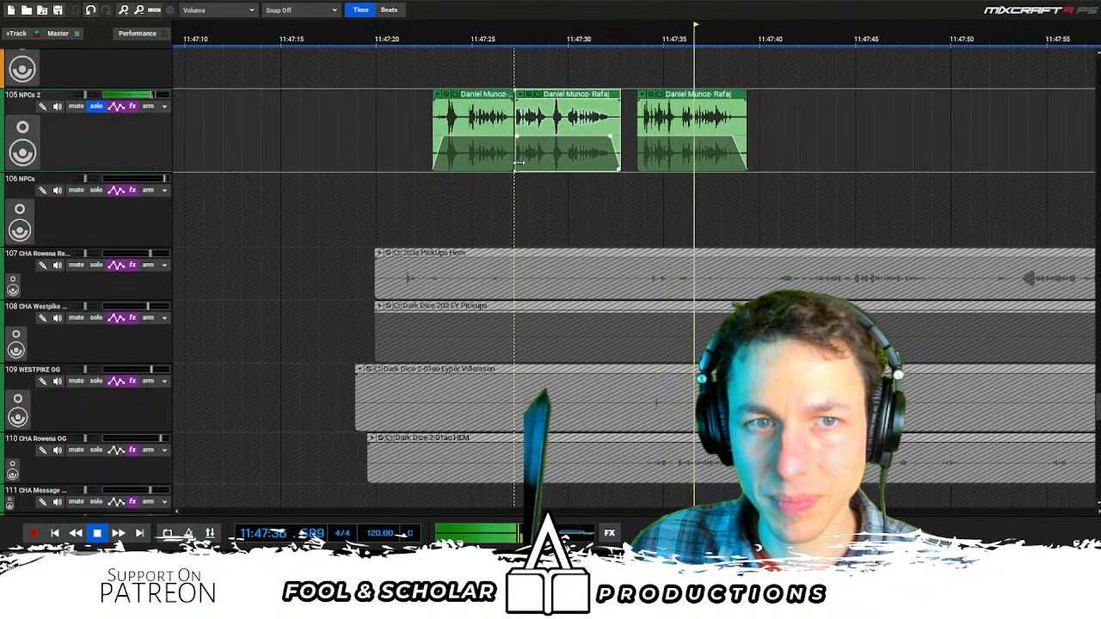
pyautogui.moveTo(514, 162); pyautogui.dragTo(544, 162)
# Delete the middle NPCs 2 clip and move the following audio directly behind the first clip at about 11:47:27
pyautogui.click(677, 147)
pyautogui.hotkey('ctrl', 't')
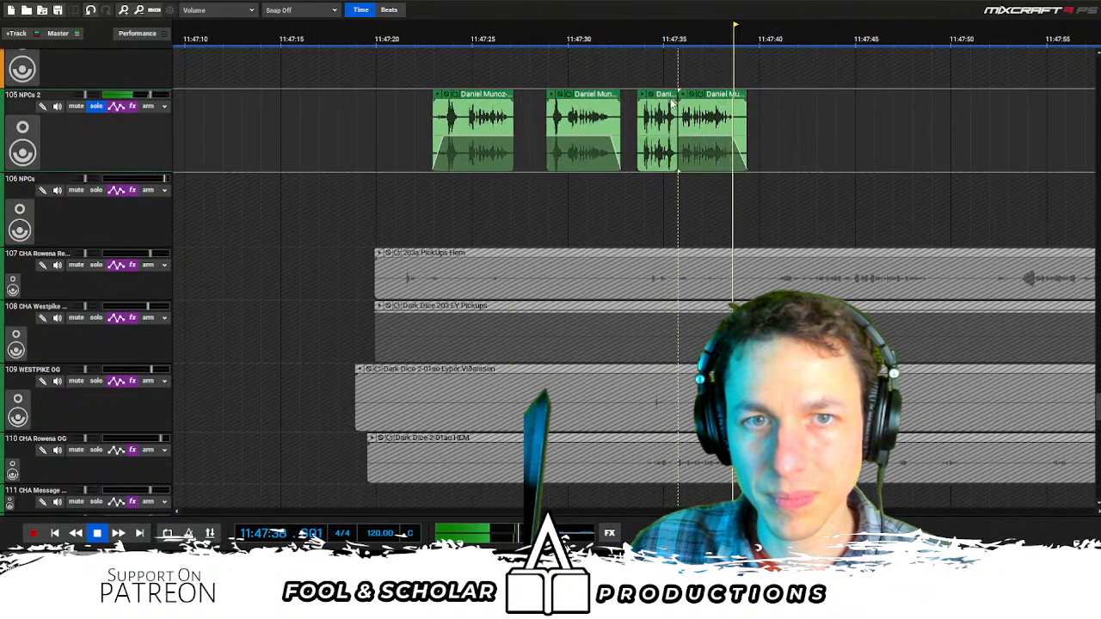
pyautogui.click(594, 120)
pyautogui.press('Delete')
pyautogui.moveTo(710, 93); pyautogui.dragTo(602, 96)
# Move both joined NPCs 2 clips earlier together to about 11:47:13 and turn off the track's solo
pyautogui.hscroll(-3, 567, 121)
pyautogui.moveTo(535, 127); pyautogui.dragTo(879, 128)
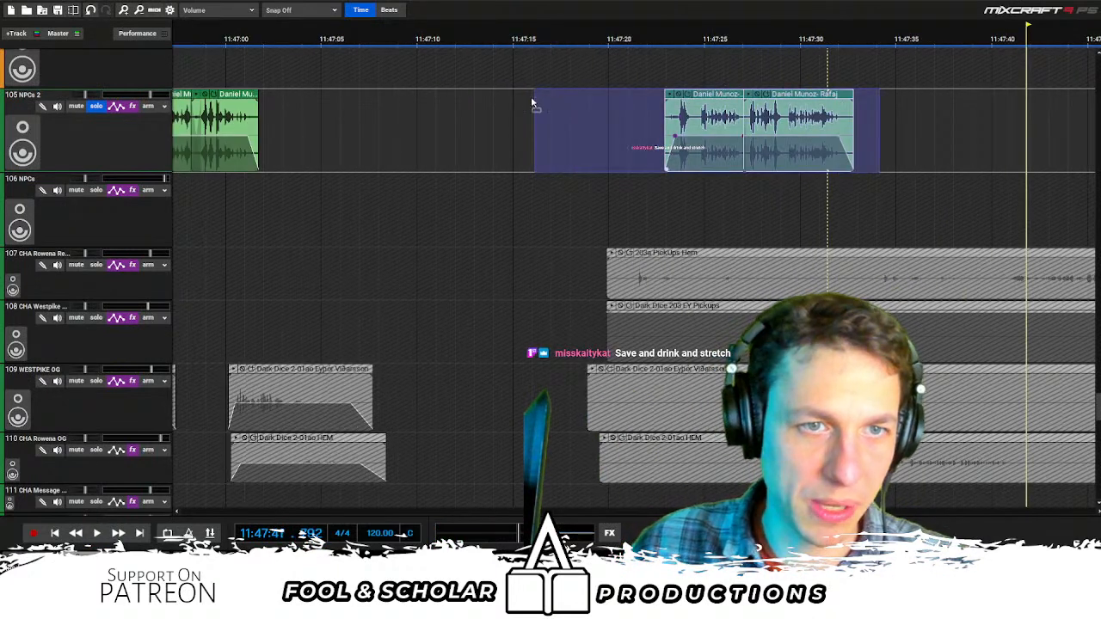
pyautogui.moveTo(608, 101); pyautogui.dragTo(423, 100)
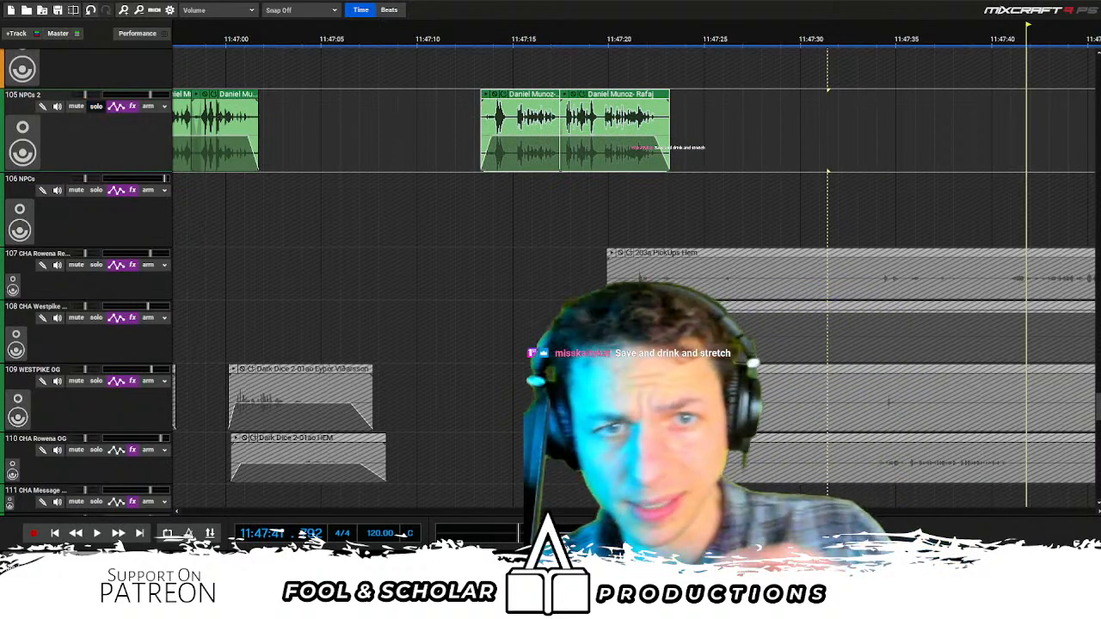
pyautogui.click(96, 107)
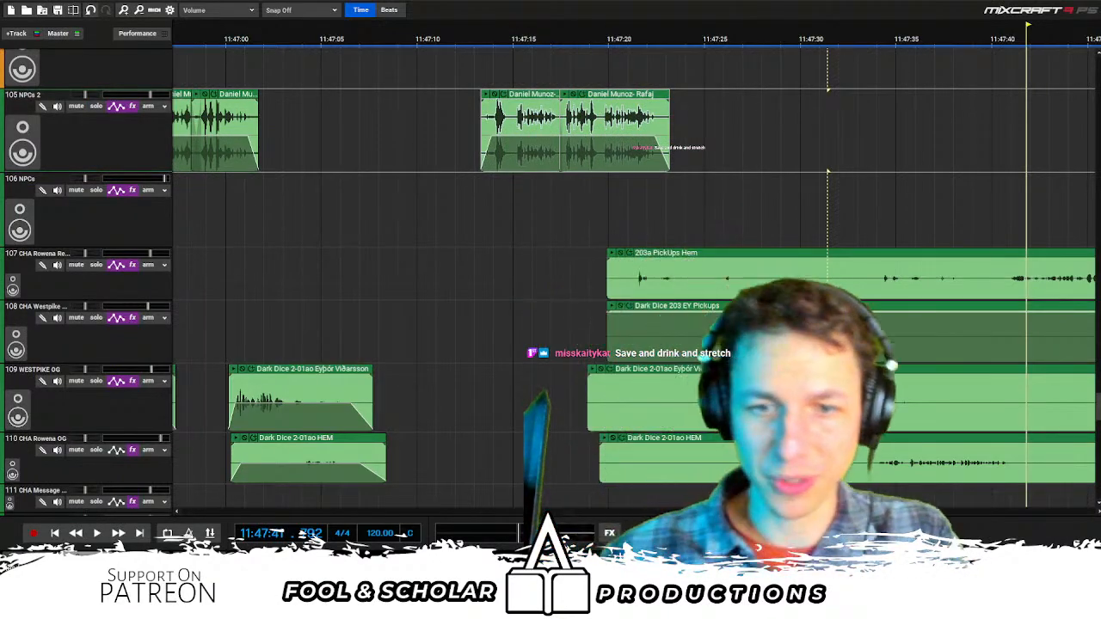
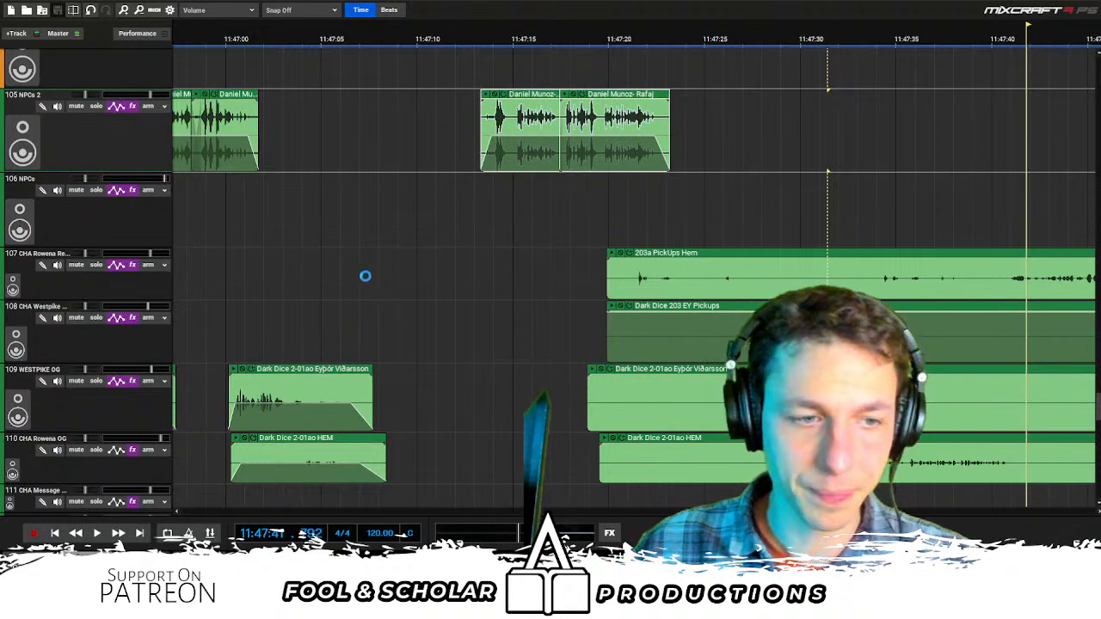
# Play from about 11:47:03 and move the two joined NPCs 2 clips earlier to about 11:47:05
pyautogui.click(311, 250)
pyautogui.press('space')
pyautogui.moveTo(351, 254); pyautogui.dragTo(380, 99)
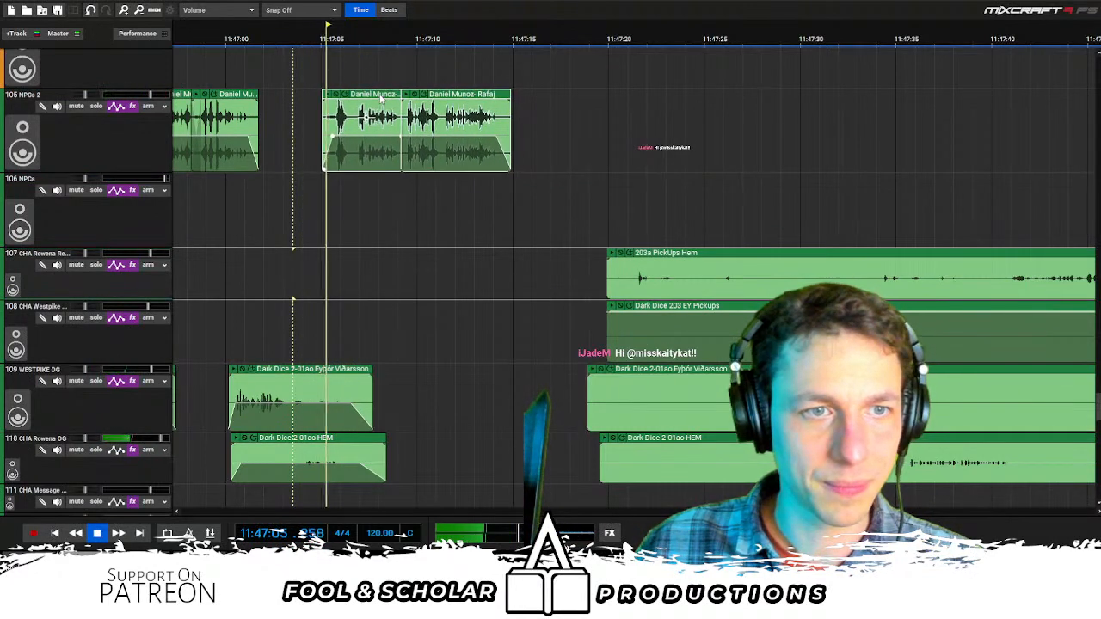
# Select the Rowena and Westpike pickup clips and move them later to about 11:47:39
pyautogui.moveTo(529, 277); pyautogui.dragTo(727, 464)
pyautogui.moveTo(543, 217); pyautogui.dragTo(711, 340)
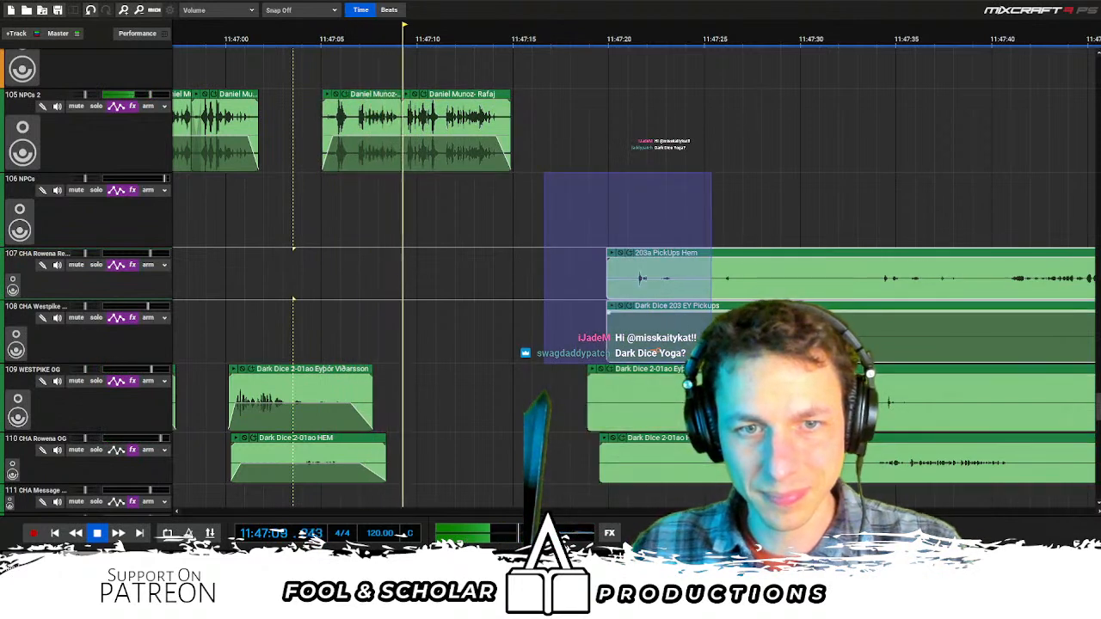
pyautogui.scroll(-2, 694, 258)
pyautogui.moveTo(707, 252); pyautogui.dragTo(936, 253)
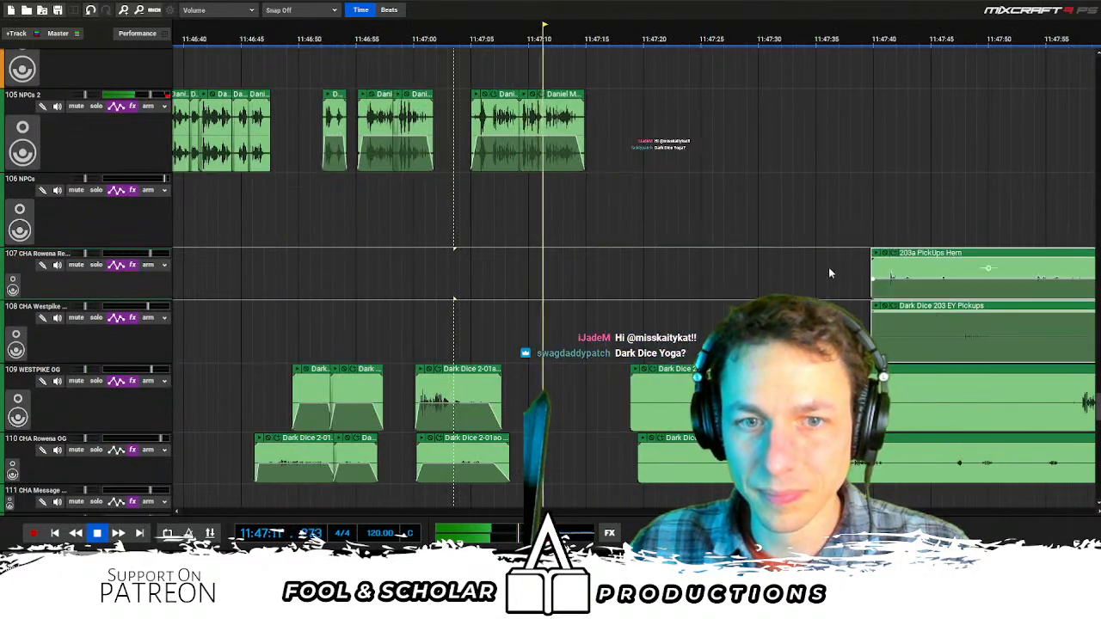
pyautogui.hscroll(2, 988, 268)
# Move the long Westpike OG and Rowena OG clips about 20 seconds earlier and trim both starts to about 11:47:12
pyautogui.moveTo(491, 345); pyautogui.dragTo(433, 432)
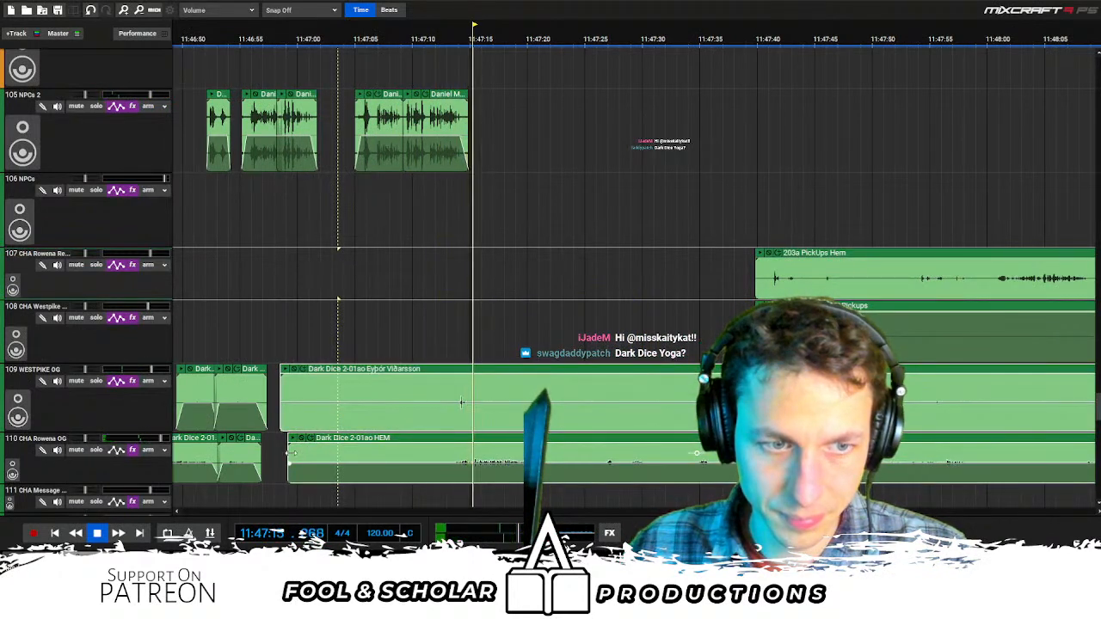
pyautogui.moveTo(292, 464); pyautogui.dragTo(453, 464)
pyautogui.moveTo(292, 415); pyautogui.dragTo(448, 415)
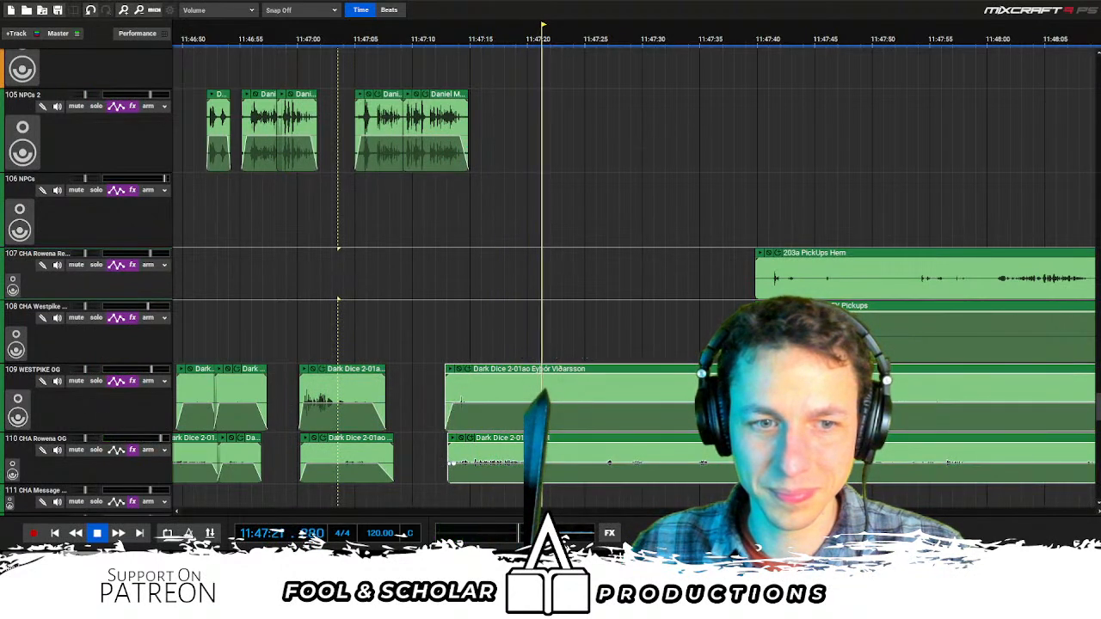
pyautogui.click(497, 413)
pyautogui.hotkey('ctrl', 't')
pyautogui.moveTo(499, 414); pyautogui.dragTo(524, 413)
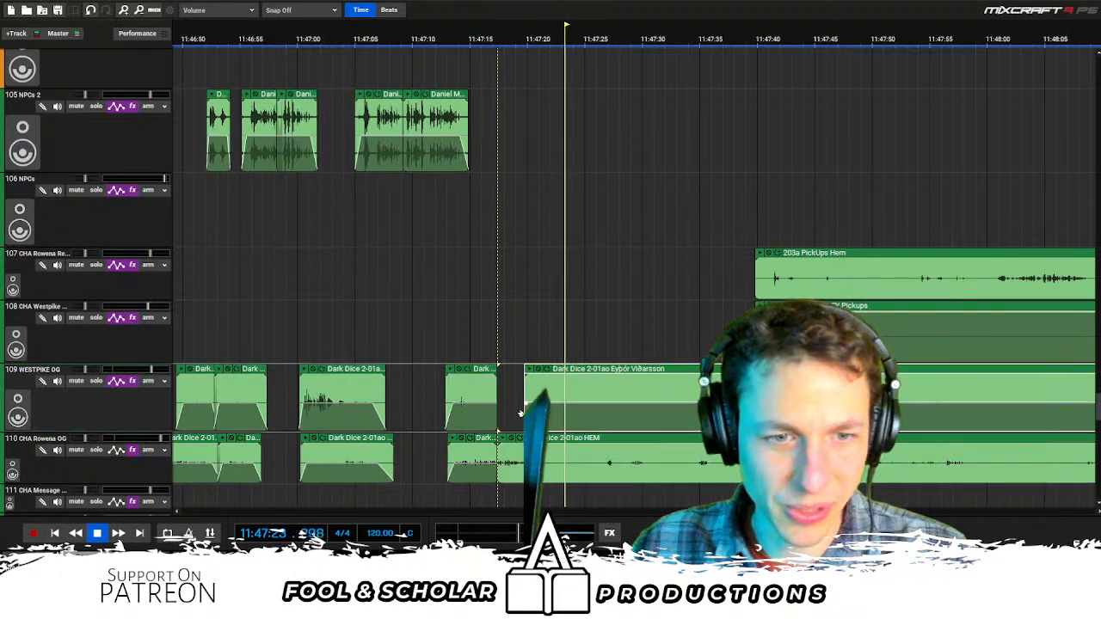
pyautogui.hotkey('ctrl', 'z')
pyautogui.hotkey('ctrl', 'z')
# Cut gaps in the long Westpike OG and Rowena OG clips after their first lines and trim the Westpike piece's end to about 11:47:16
pyautogui.moveTo(508, 318); pyautogui.dragTo(603, 404)
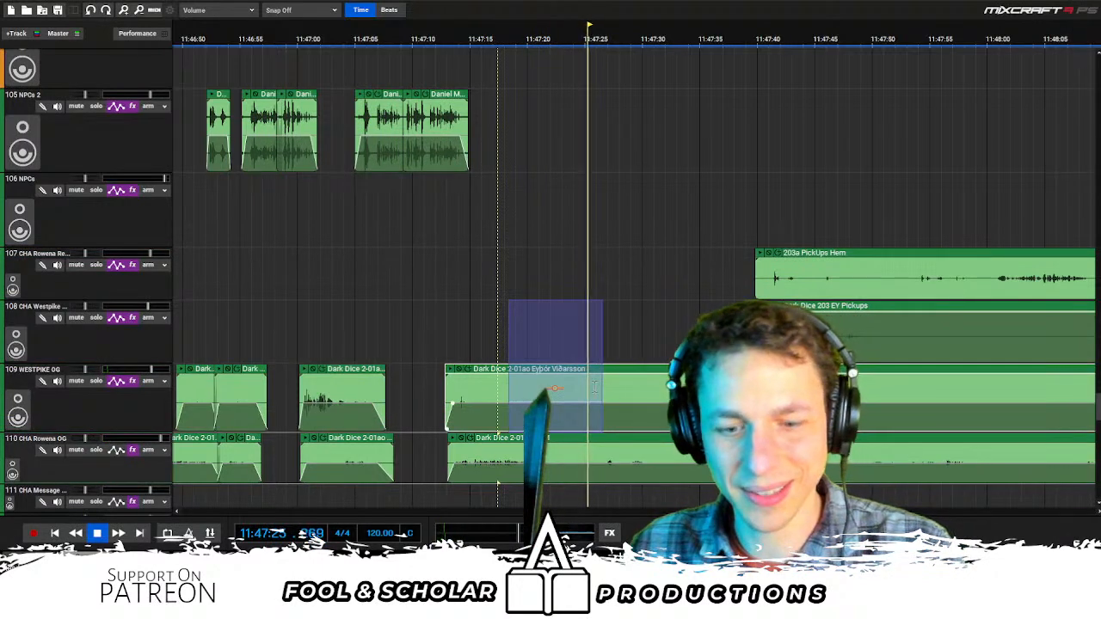
pyautogui.press('Delete')
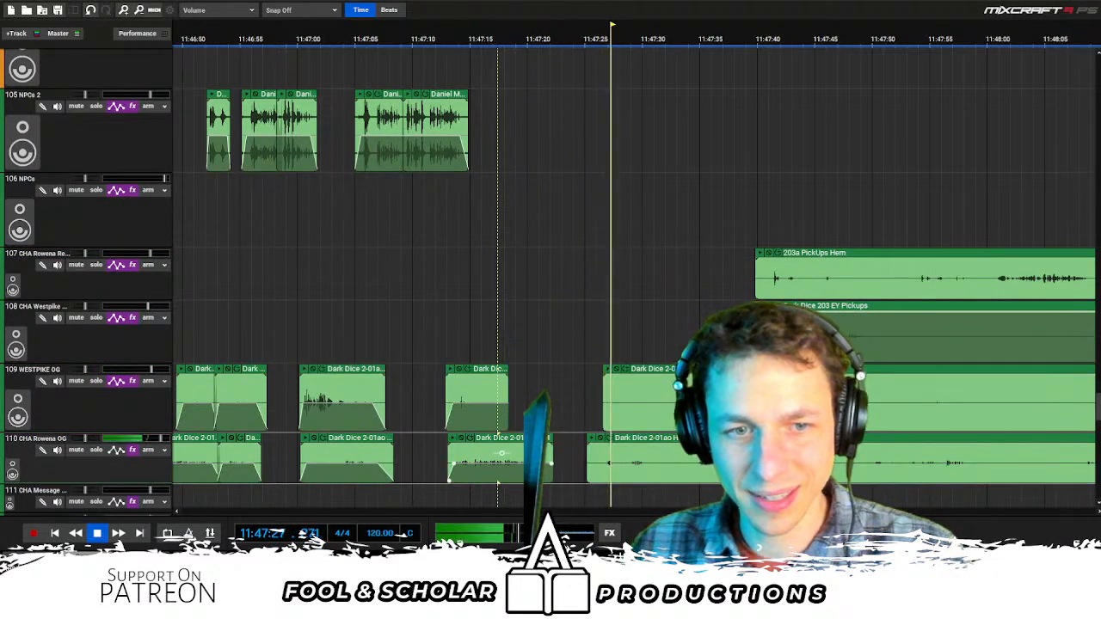
pyautogui.click(469, 332)
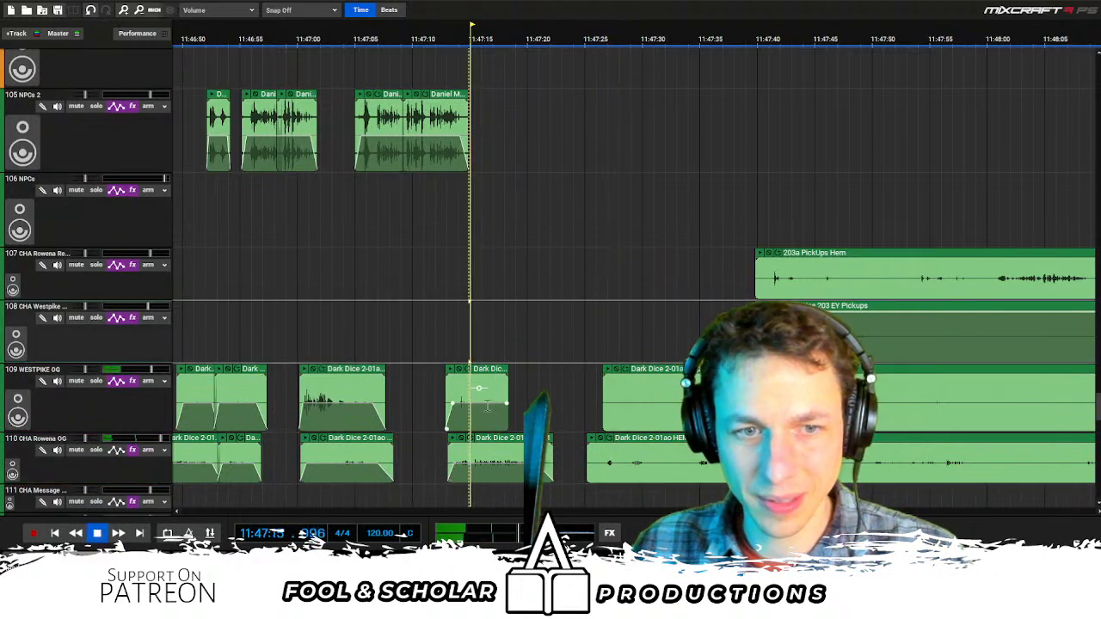
pyautogui.moveTo(485, 402)
pyautogui.mouseDown()
pyautogui.moveTo(475, 403)
pyautogui.moveTo(498, 399)
pyautogui.moveTo(482, 399)
pyautogui.mouseUp()
pyautogui.moveTo(435, 322); pyautogui.dragTo(575, 494)
pyautogui.click(534, 387)
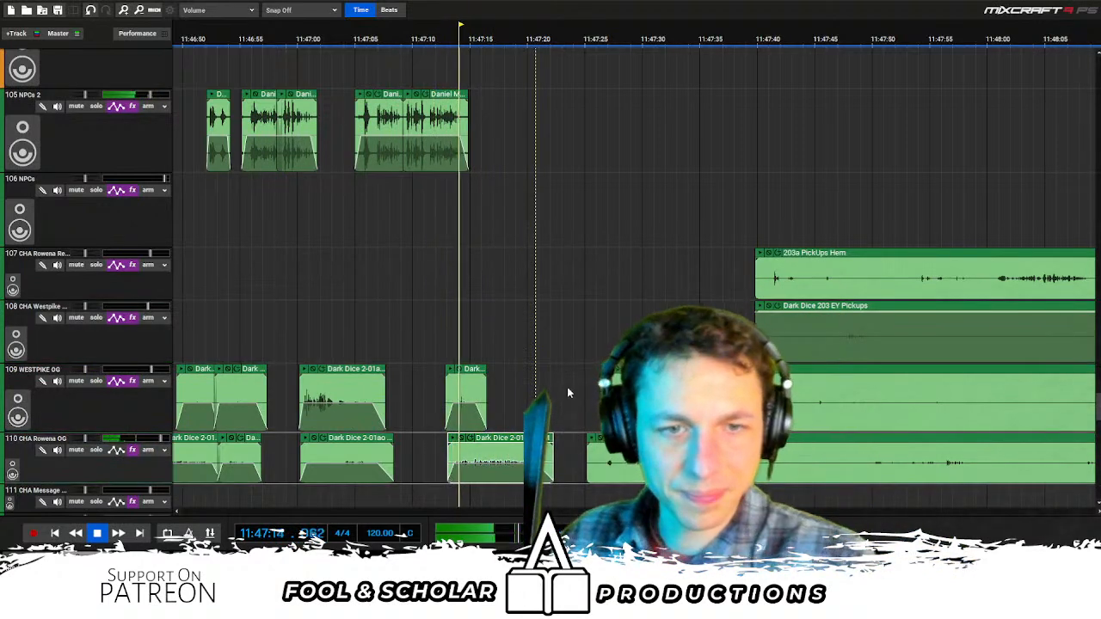
# Move the following Westpike, Rowena and pickup clips about 4.5 seconds later together and shorten the short Westpike clip with a fade-out
pyautogui.moveTo(660, 442)
pyautogui.mouseDown()
pyautogui.moveTo(700, 466)
pyautogui.moveTo(688, 460)
pyautogui.mouseUp()
pyautogui.hotkey('ctrl', 'z')
pyautogui.moveTo(700, 133); pyautogui.dragTo(952, 507)
pyautogui.moveTo(657, 338); pyautogui.dragTo(709, 338)
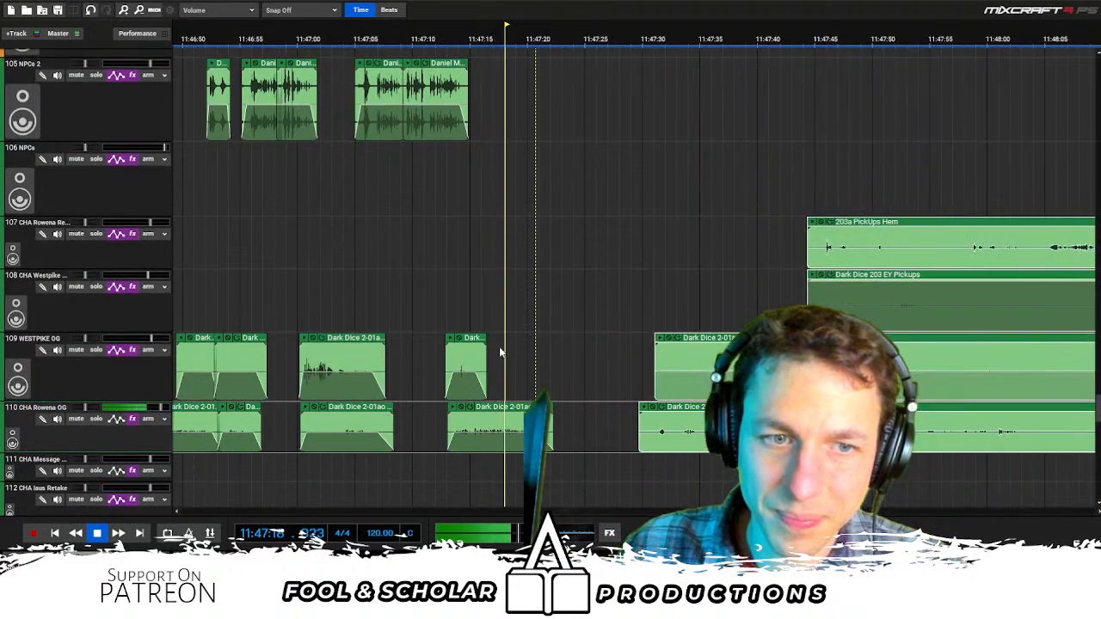
pyautogui.click(482, 370)
pyautogui.moveTo(529, 369); pyautogui.dragTo(576, 343)
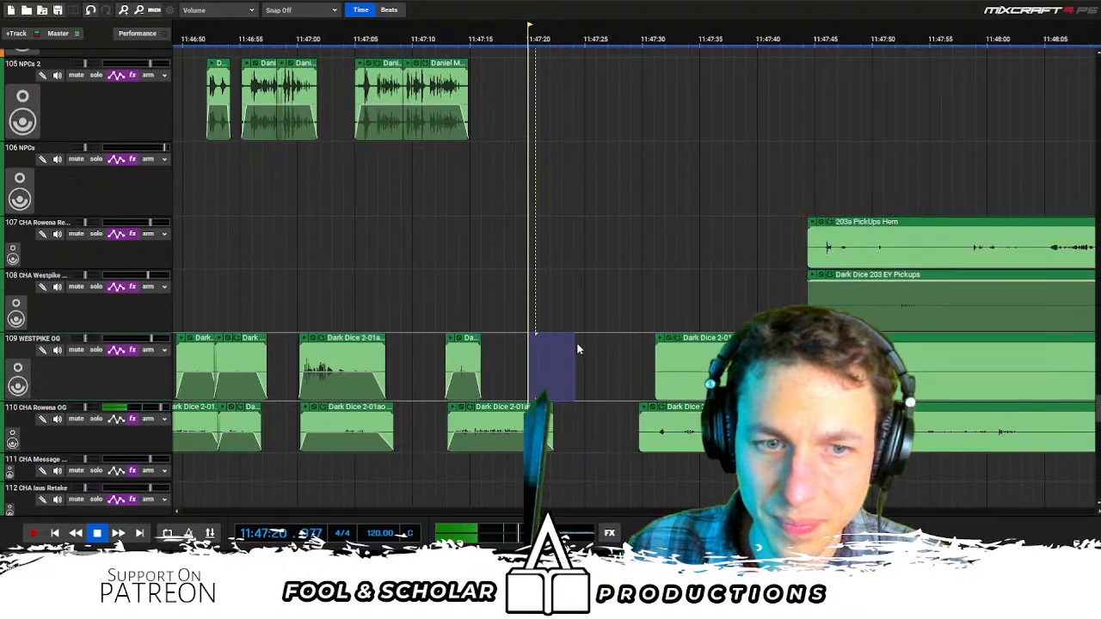
# Move the two long NPCs 2 clips earlier together to about 11:47:20 and play them with the track soloed
pyautogui.hscroll(1, 688, 200)
pyautogui.scroll(1, 721, 192)
pyautogui.hscroll(3, 720, 193)
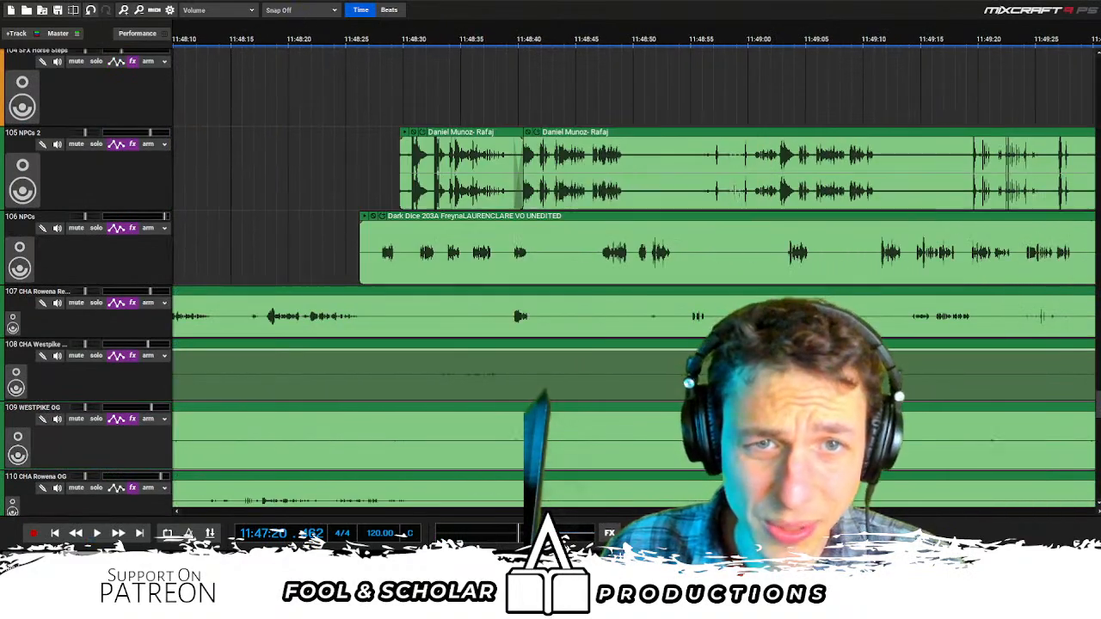
pyautogui.moveTo(435, 103); pyautogui.dragTo(615, 164)
pyautogui.moveTo(550, 133); pyautogui.dragTo(290, 135)
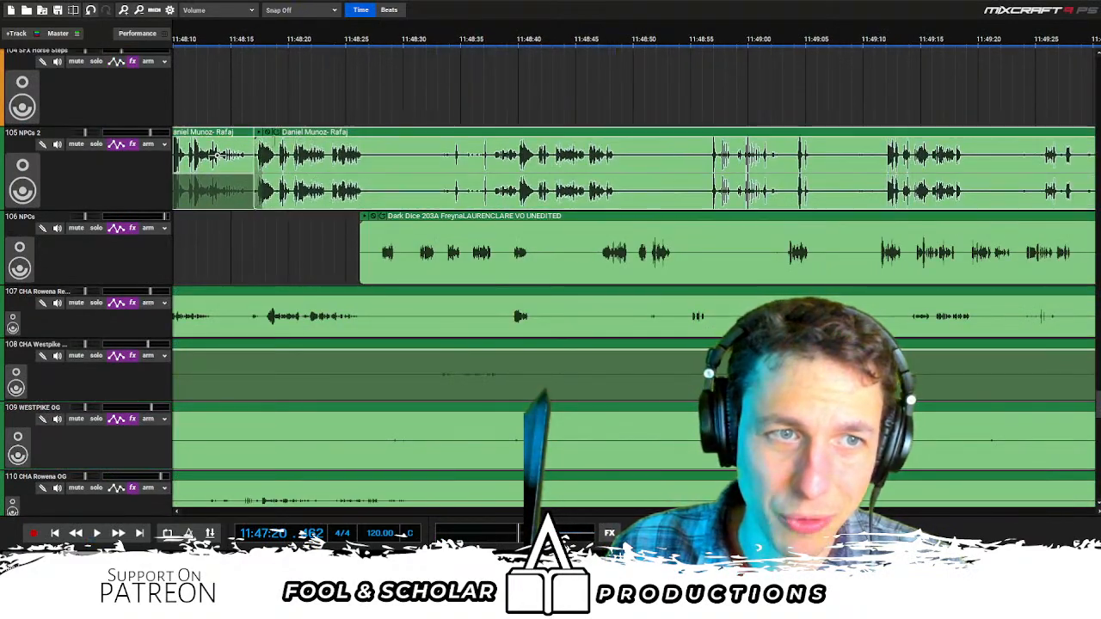
pyautogui.hscroll(-3, 404, 143)
pyautogui.moveTo(729, 136); pyautogui.dragTo(186, 135)
pyautogui.press('space')
pyautogui.hscroll(-3, 407, 255)
pyautogui.moveTo(408, 255); pyautogui.dragTo(466, 258)
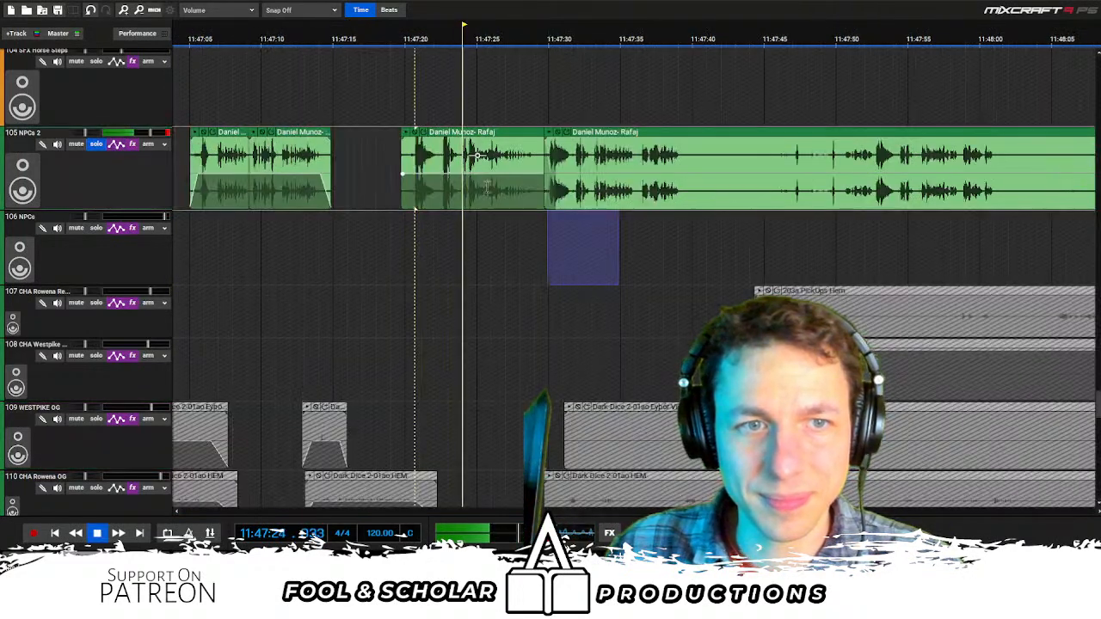
# Fade in the first moved NPCs 2 clip at about 11:47:20 and slightly lower the volume of its opening
pyautogui.scroll(1, 472, 155)
pyautogui.click(514, 174)
pyautogui.moveTo(498, 175)
pyautogui.mouseDown()
pyautogui.moveTo(497, 208)
pyautogui.moveTo(515, 183)
pyautogui.mouseUp()
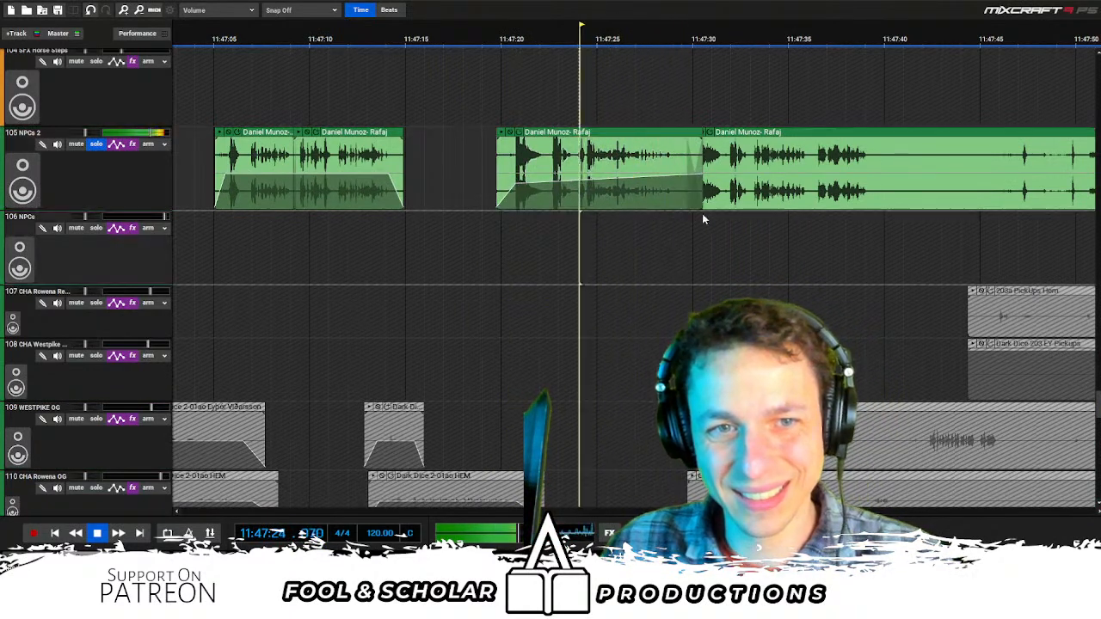
# Split the second long NPCs 2 clip at about 11:47:33 and delete its short opening piece after comparing it with the earlier take
pyautogui.click(747, 217)
pyautogui.scroll(-1, 747, 217)
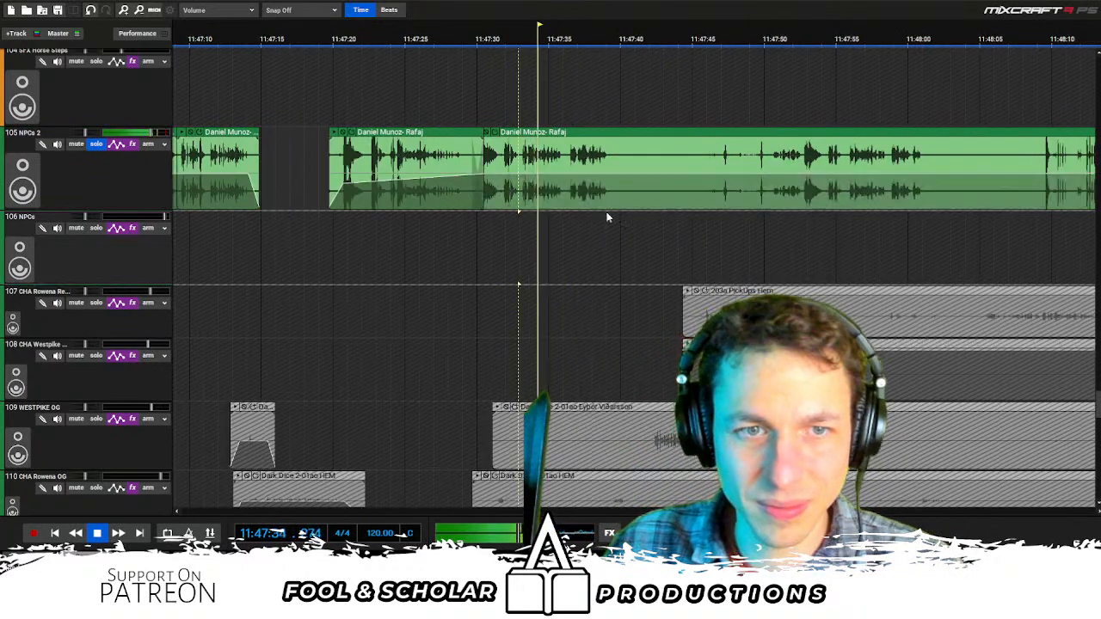
pyautogui.click(480, 224)
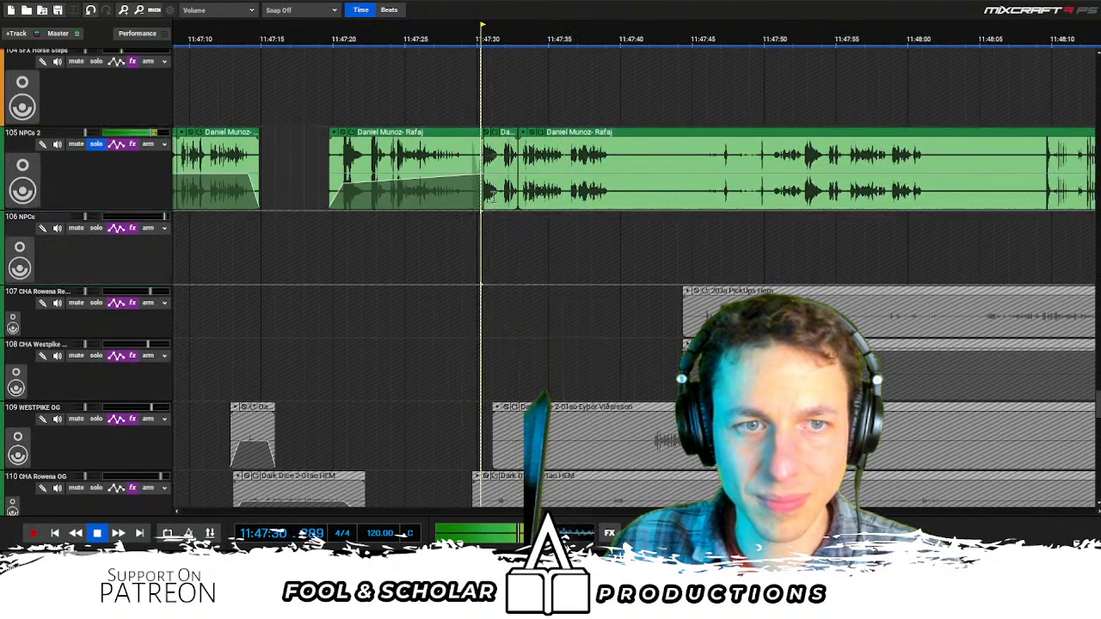
pyautogui.click(495, 204)
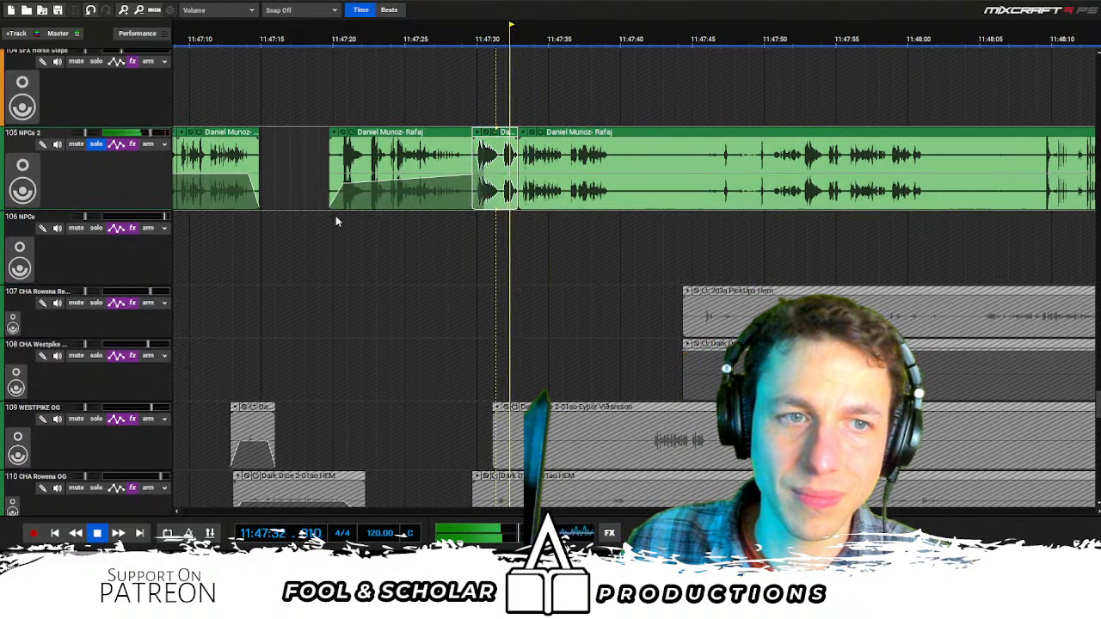
pyautogui.click(340, 216)
pyautogui.click(508, 193)
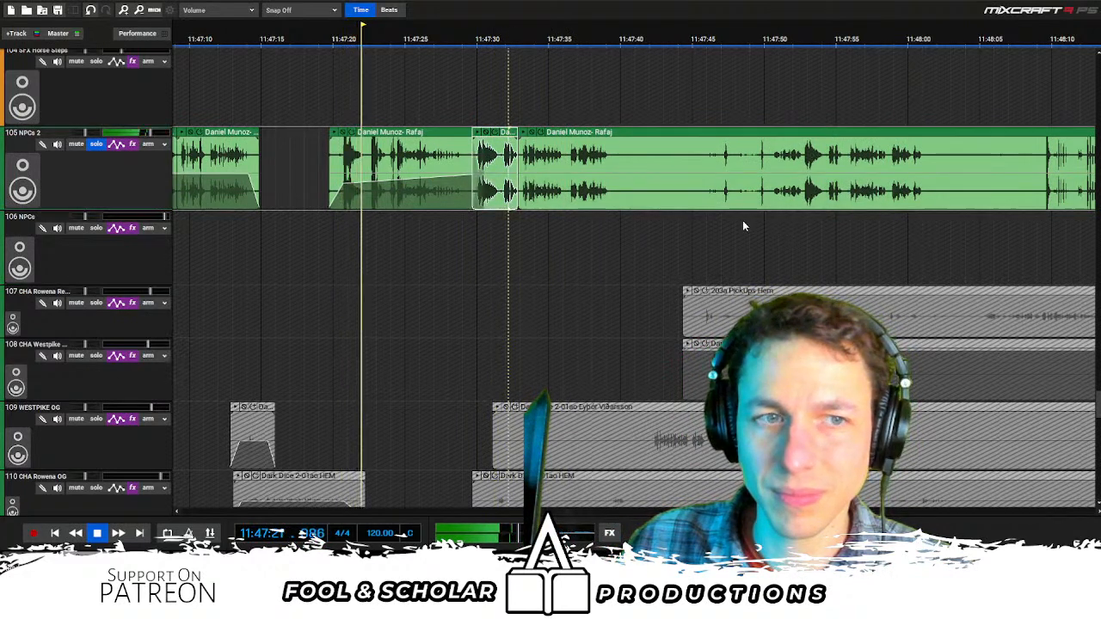
pyautogui.press('Delete')
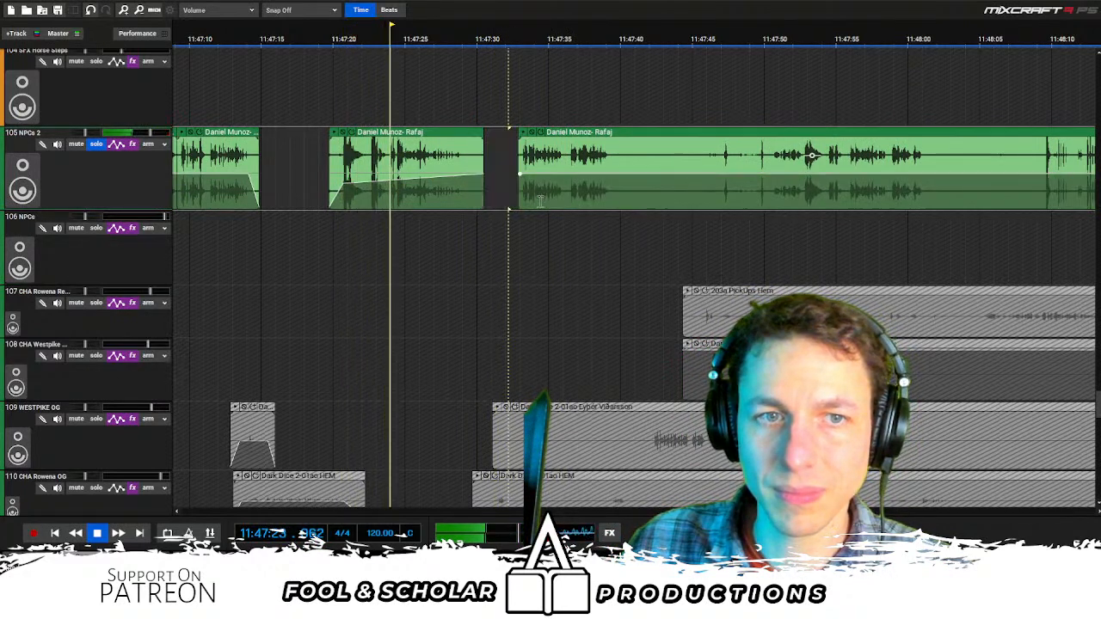
# Split the NPCs 2 clip starting at 11:47:20 at about 11:47:24 and delete the part after the split
pyautogui.click(389, 198)
pyautogui.press('t')
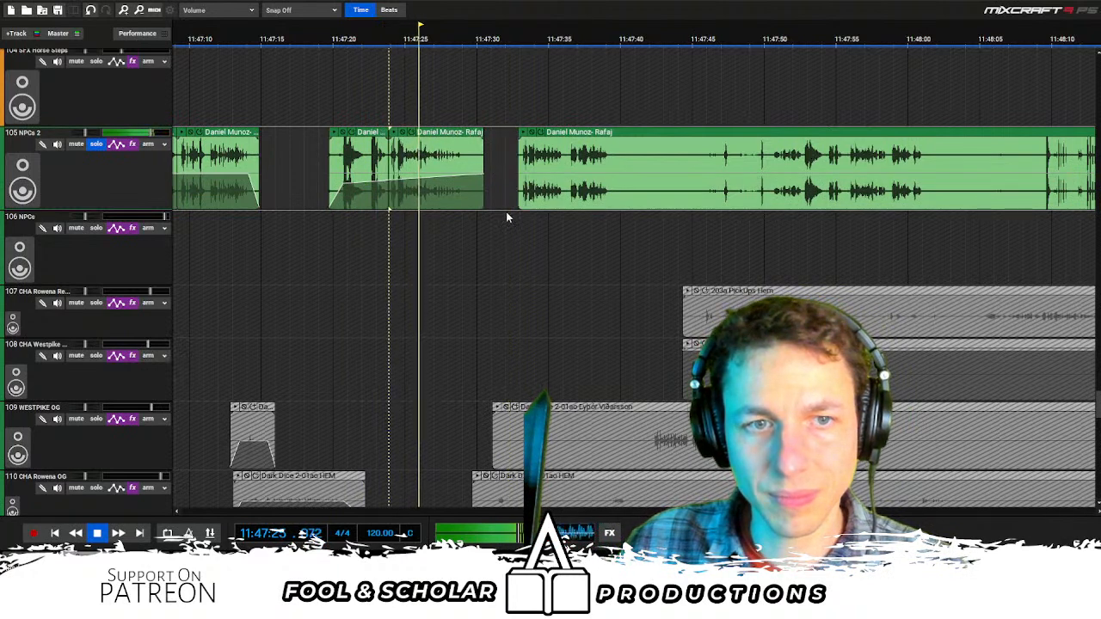
pyautogui.click(520, 215)
pyautogui.click(440, 185)
pyautogui.press('Delete')
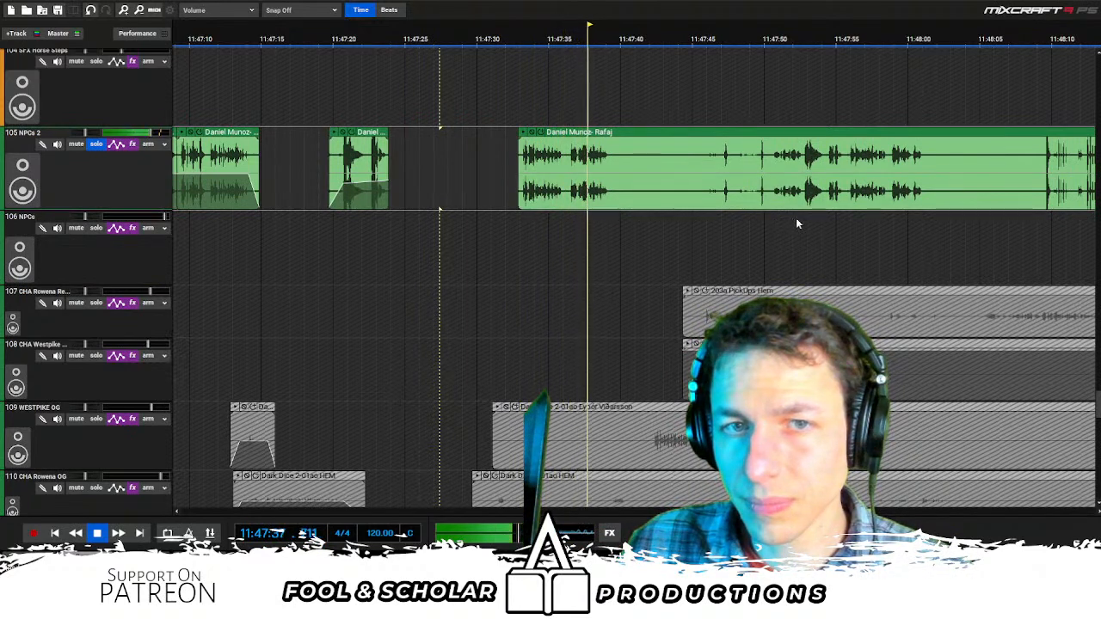
# Cut the section from about 11:47:40 to 11:47:52 out of the long NPCs 2 clip and replay the early take for comparison
pyautogui.click(801, 215)
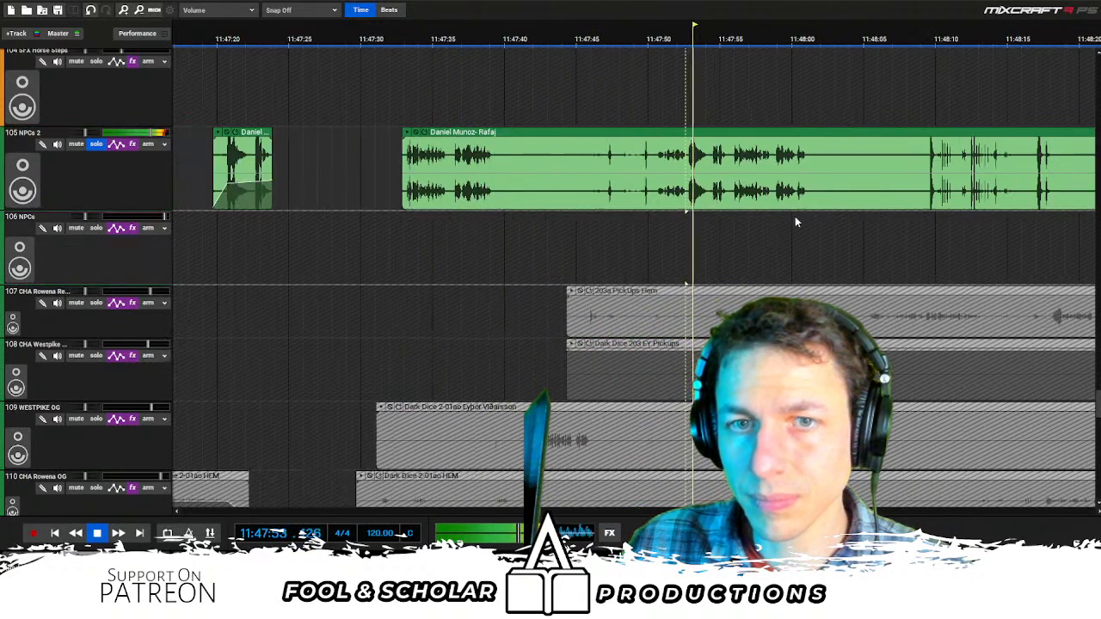
pyautogui.moveTo(505, 200); pyautogui.dragTo(673, 197)
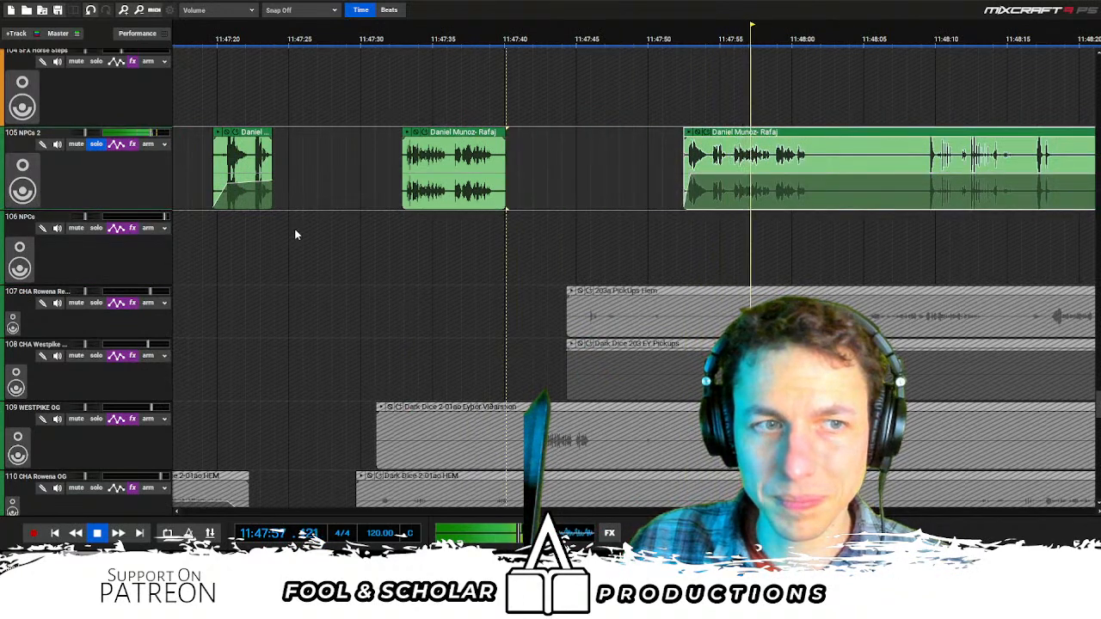
pyautogui.click(255, 232)
pyautogui.click(216, 221)
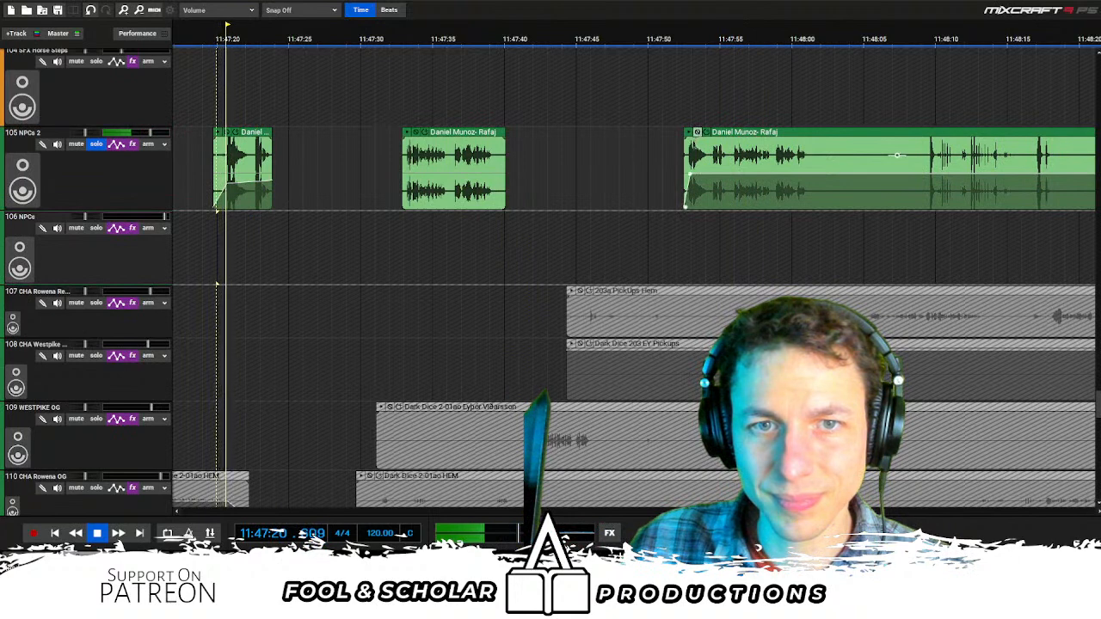
# Replace the early NPCs 2 clip's opening up to about 11:47:22 with the piece split off the long clip at about 11:47:54
pyautogui.click(690, 116)
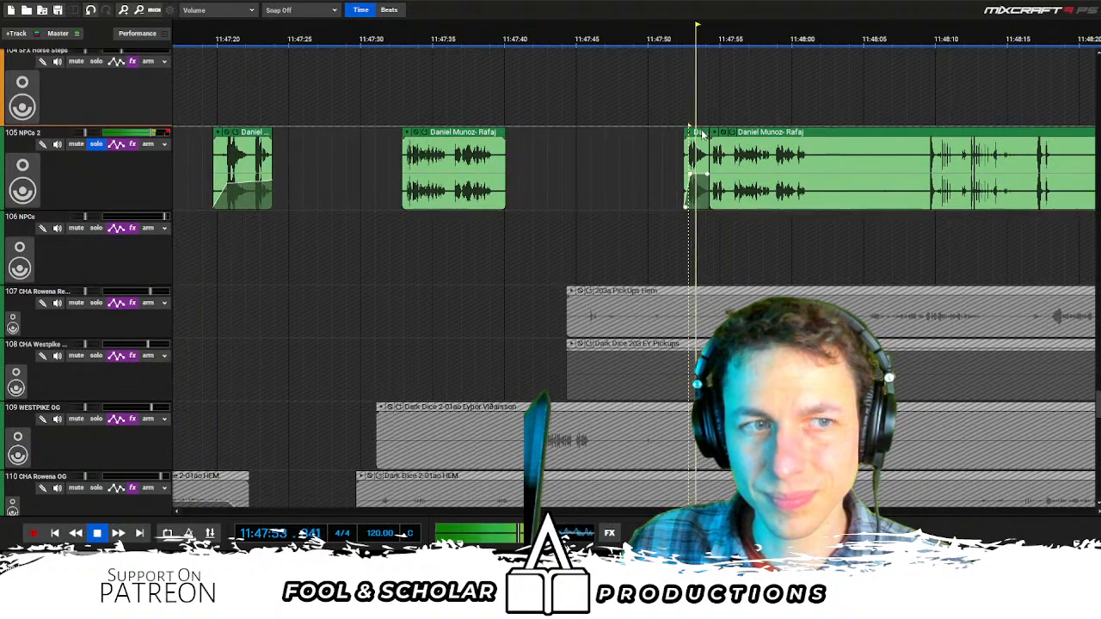
pyautogui.moveTo(214, 197); pyautogui.dragTo(251, 198)
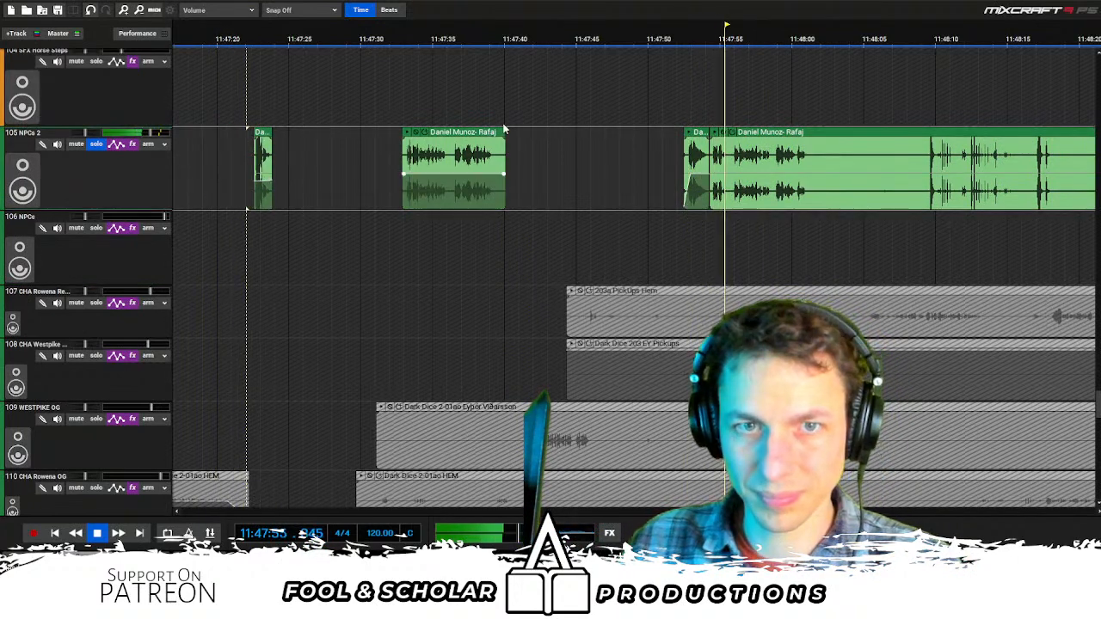
pyautogui.moveTo(712, 138); pyautogui.dragTo(248, 129)
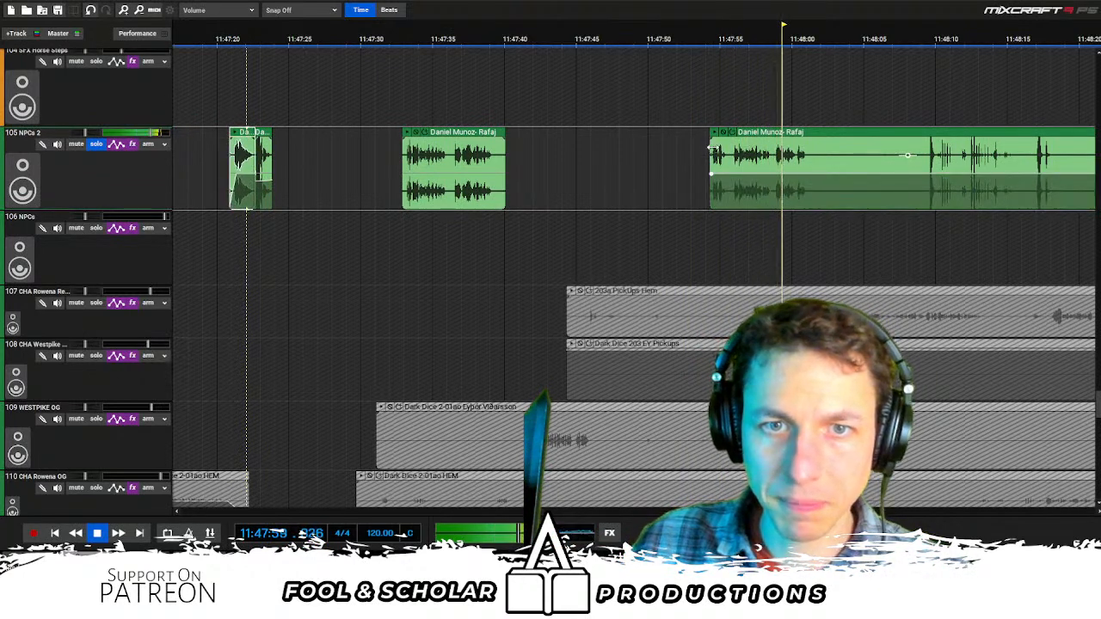
# Move the long NPCs 2 clip earlier to about 11:47:42 and separate its opening line as a clip ending near 11:47:48
pyautogui.moveTo(711, 148); pyautogui.dragTo(721, 148)
pyautogui.click(405, 227)
pyautogui.moveTo(834, 132); pyautogui.dragTo(711, 159)
pyautogui.click(626, 160)
pyautogui.hotkey('ctrl', 't')
pyautogui.click(532, 219)
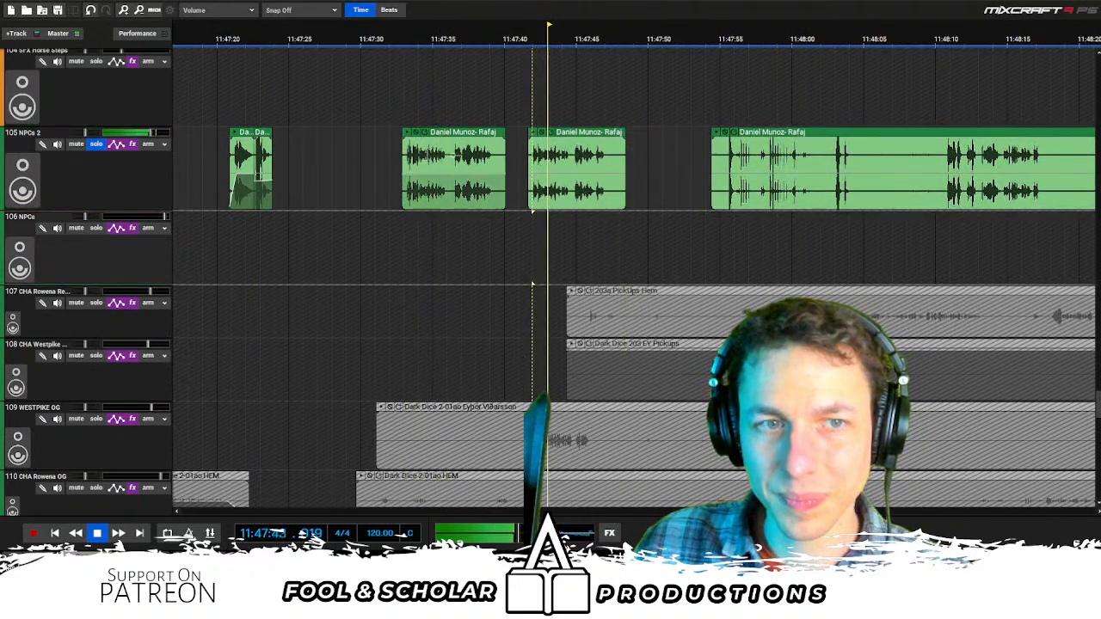
# Join the separated line to the early NPCs 2 pieces at about 11:47:24 and delete the alternate take near 11:47:33
pyautogui.scroll(1, 651, 136)
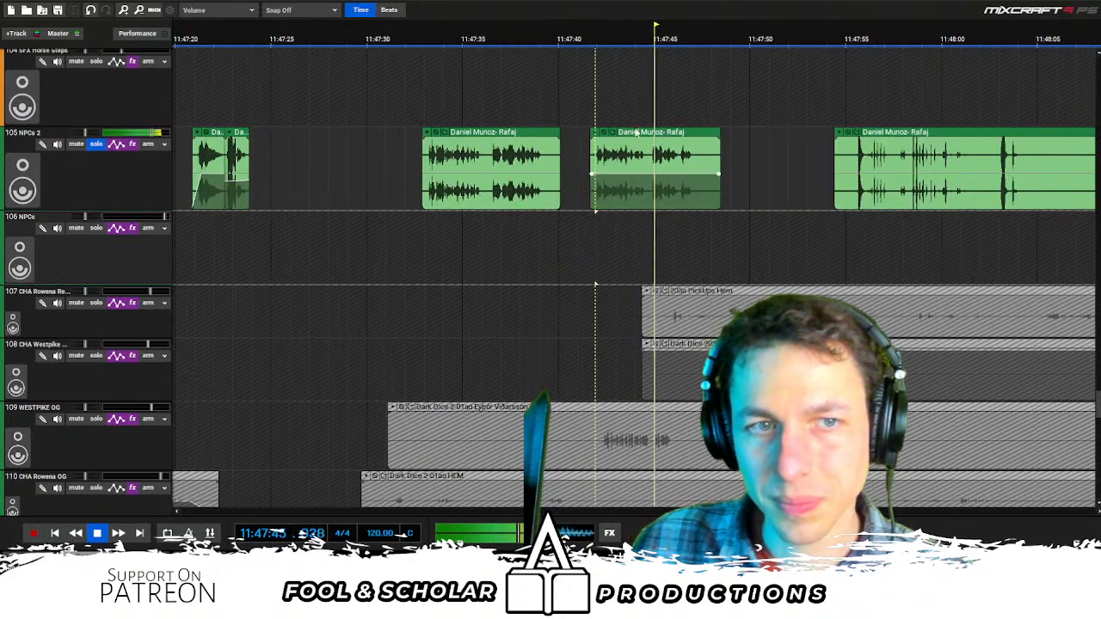
pyautogui.moveTo(649, 136); pyautogui.dragTo(307, 144)
pyautogui.click(538, 148)
pyautogui.press('Delete')
# Move the remaining long NPCs 2 clip earlier to about 11:47:40, trimming its start slightly, and turn off the track's solo
pyautogui.moveTo(879, 140); pyautogui.dragTo(609, 141)
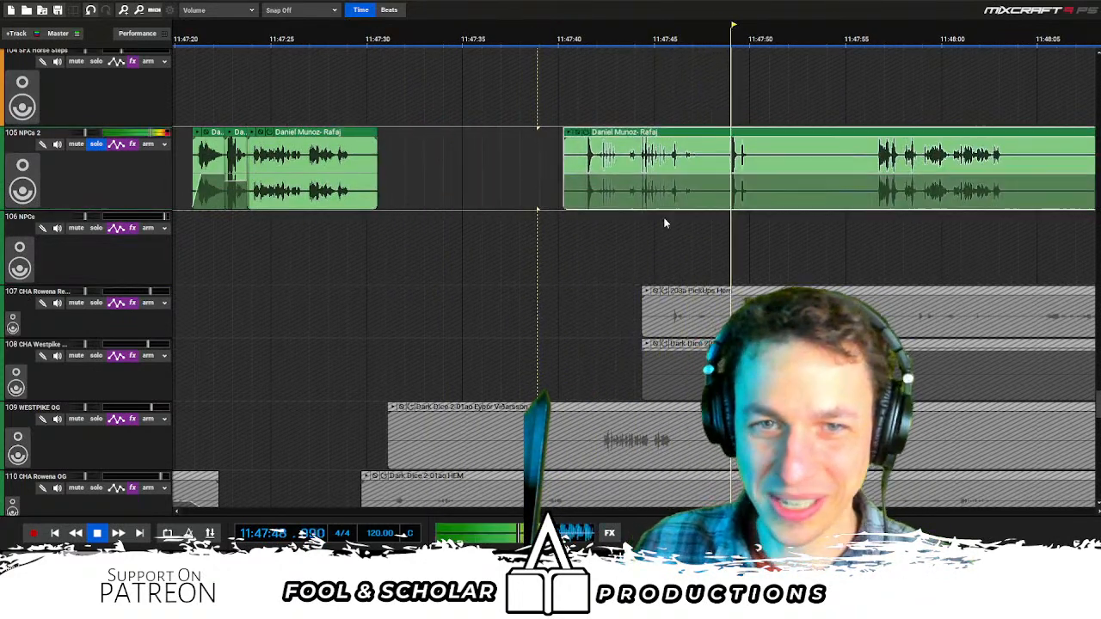
pyautogui.click(644, 220)
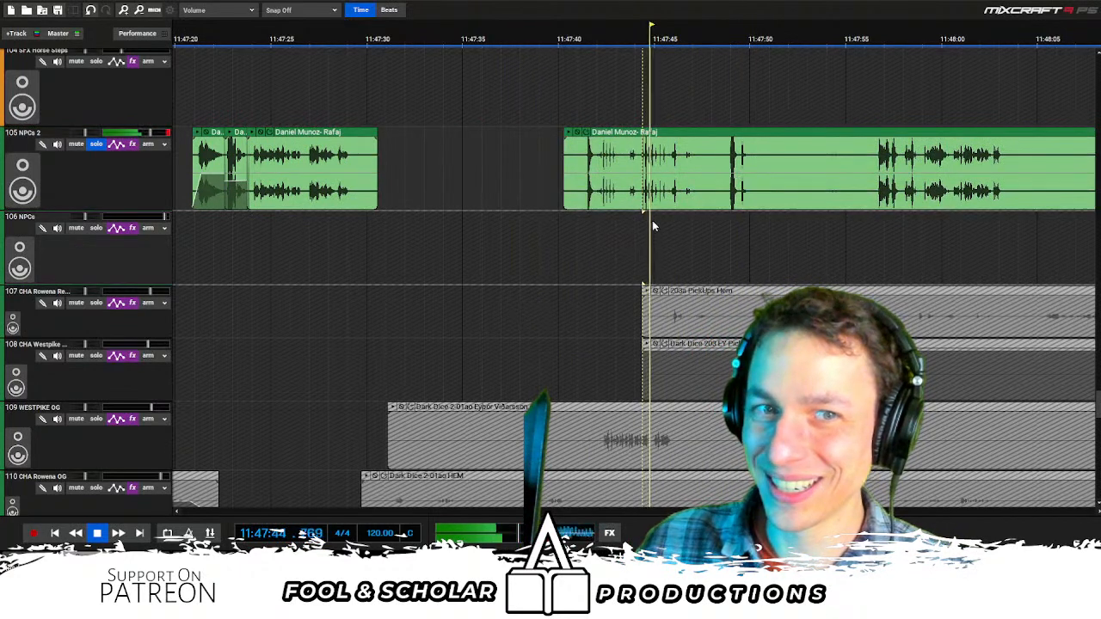
pyautogui.click(581, 223)
pyautogui.moveTo(563, 196); pyautogui.dragTo(569, 196)
pyautogui.press('space')
pyautogui.hscroll(-1, 148, 167)
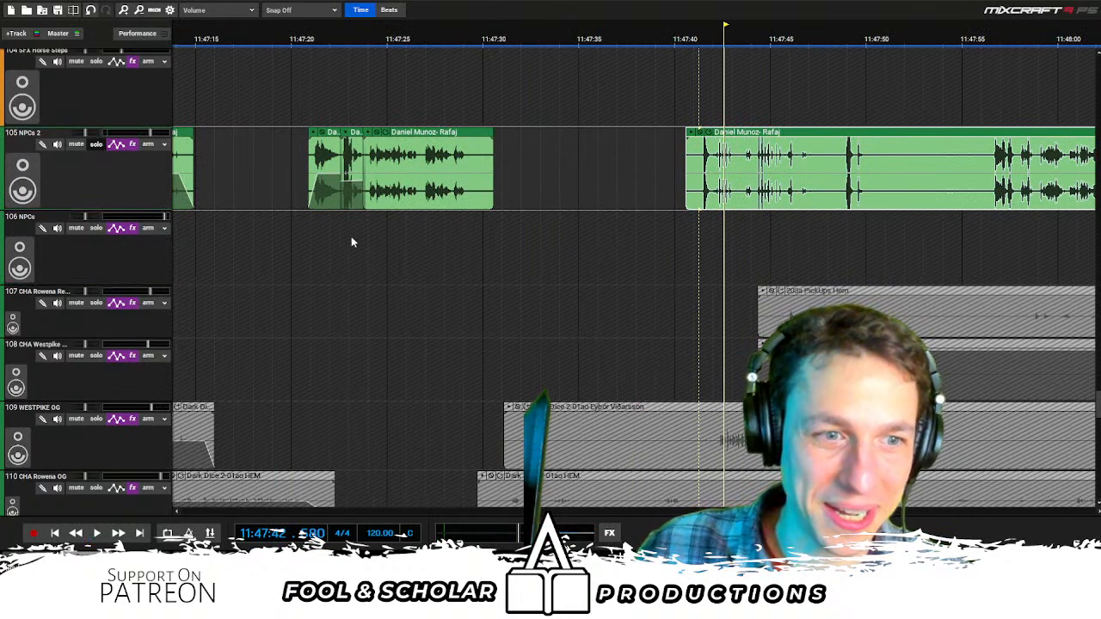
pyautogui.hscroll(-2, 497, 254)
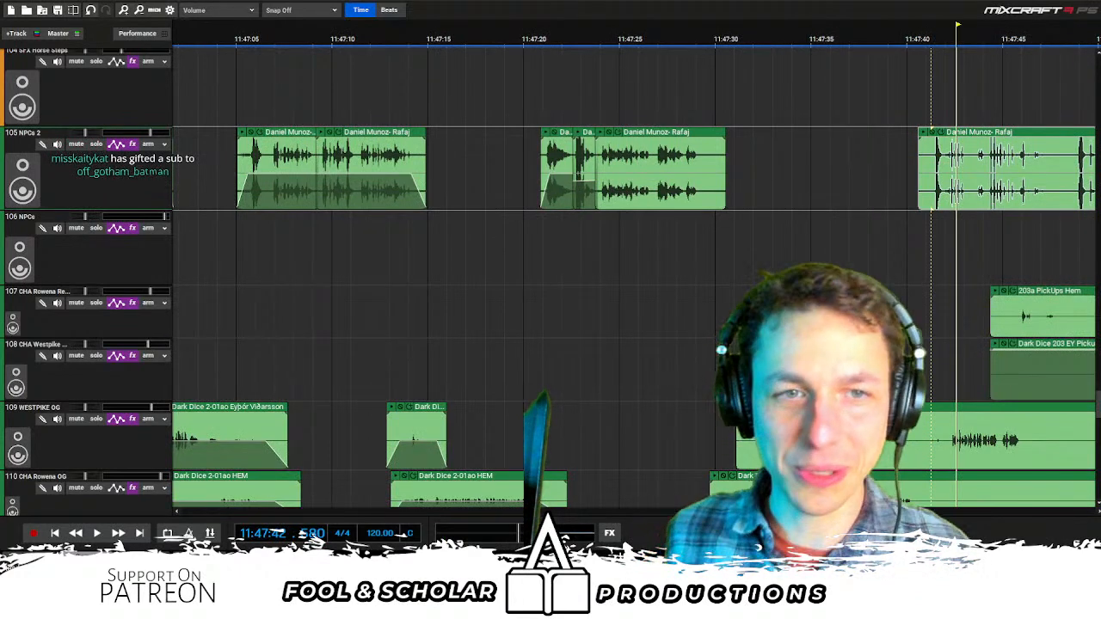
# Move the three joined NPCs 2 clips slightly earlier together to about 11:47:20 and replay the transition into them
pyautogui.click(513, 239)
pyautogui.press('space')
pyautogui.scroll(-1, 516, 238)
pyautogui.moveTo(574, 222); pyautogui.dragTo(685, 138)
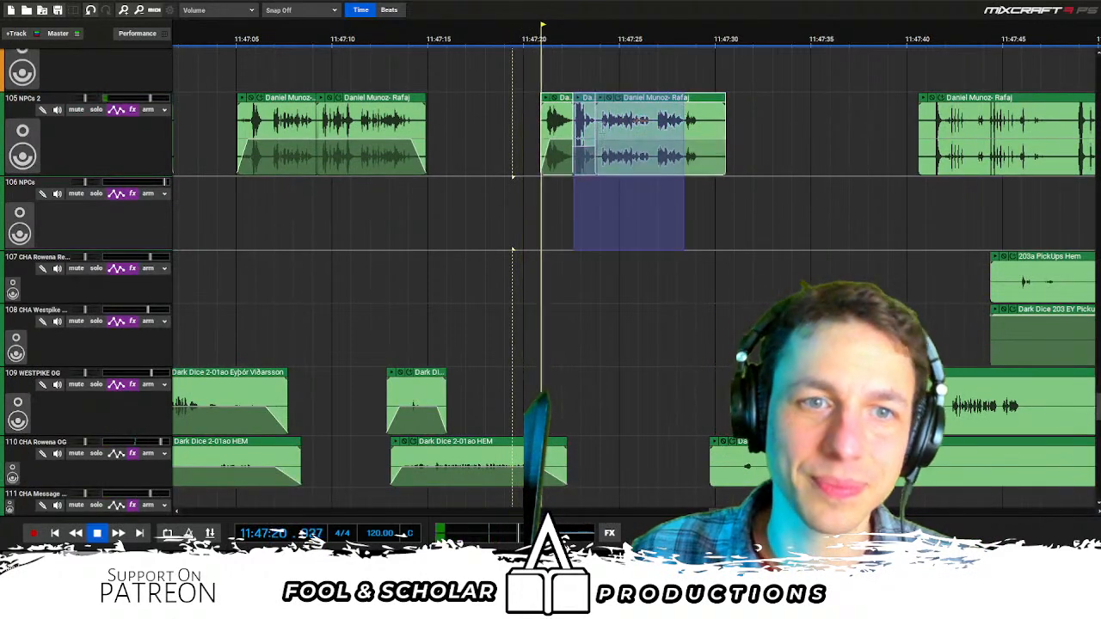
pyautogui.click(515, 37)
pyautogui.moveTo(562, 99); pyautogui.dragTo(549, 100)
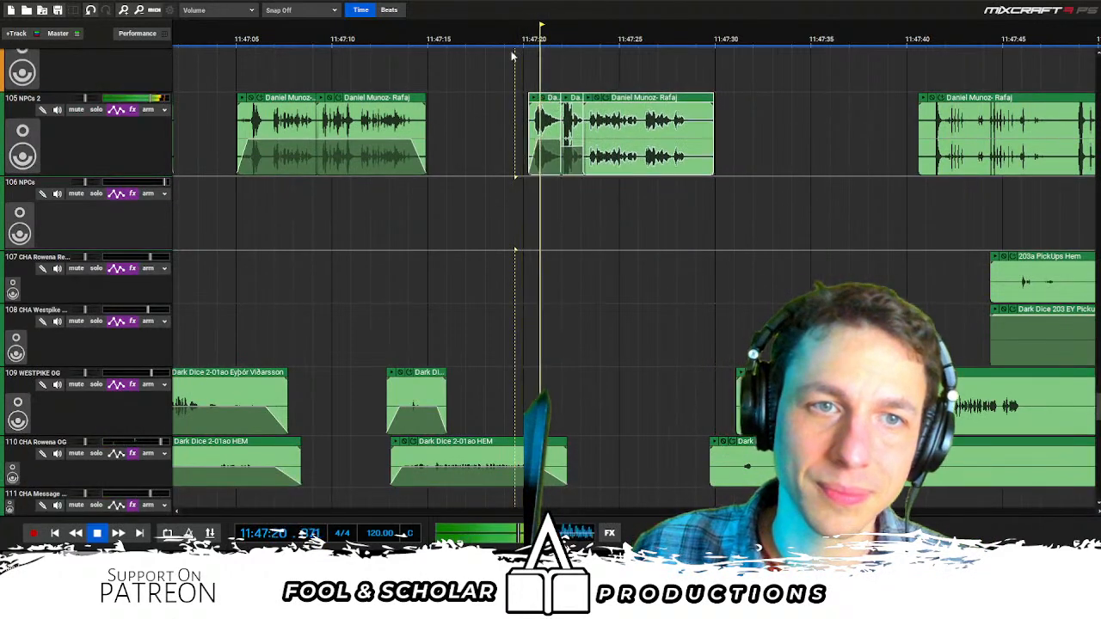
pyautogui.click(497, 38)
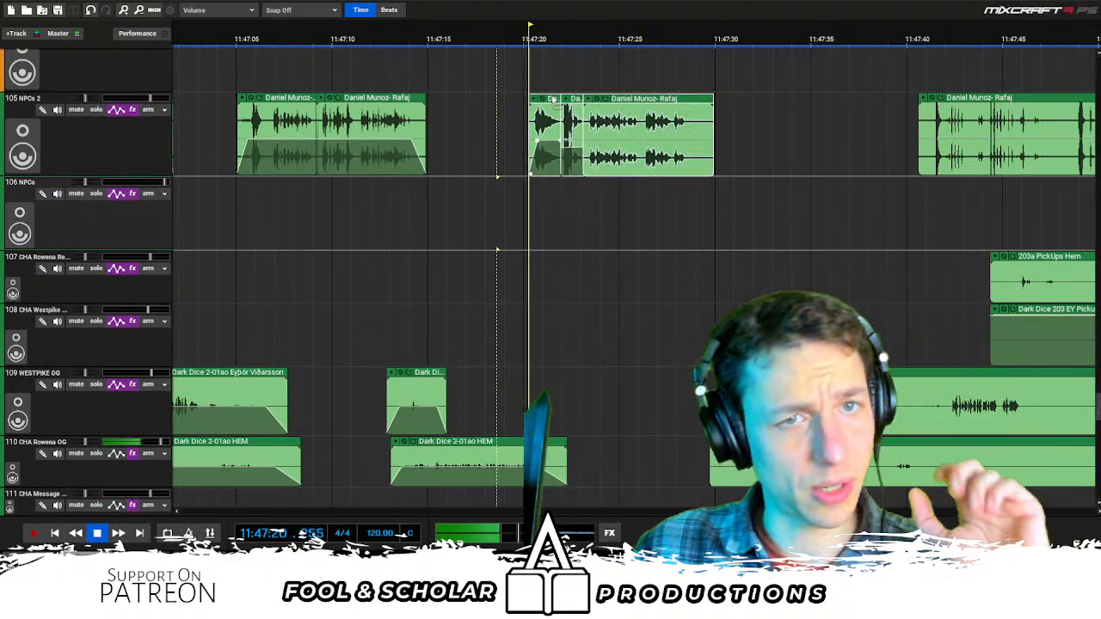
# Move the long Westpike OG and Rowena OG clips slightly earlier together, so the Rowena clip starts at about 11:47:27
pyautogui.moveTo(693, 303); pyautogui.dragTo(720, 442)
pyautogui.hscroll(1, 715, 423)
pyautogui.scroll(-1, 714, 423)
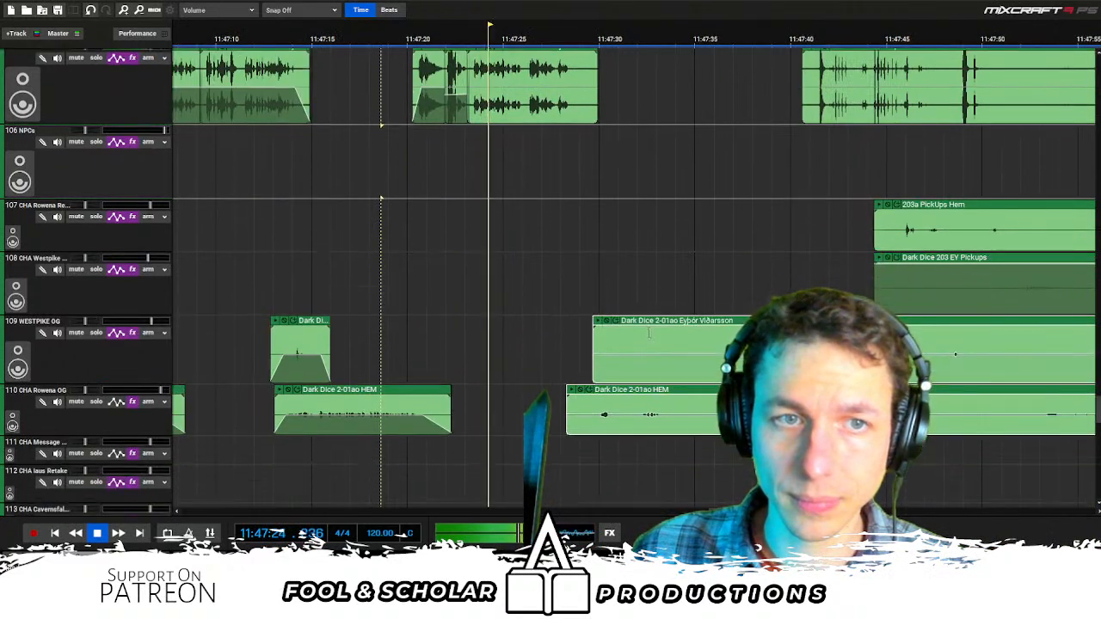
pyautogui.moveTo(539, 313); pyautogui.dragTo(637, 390)
pyautogui.moveTo(513, 294); pyautogui.dragTo(579, 367)
pyautogui.click(543, 370)
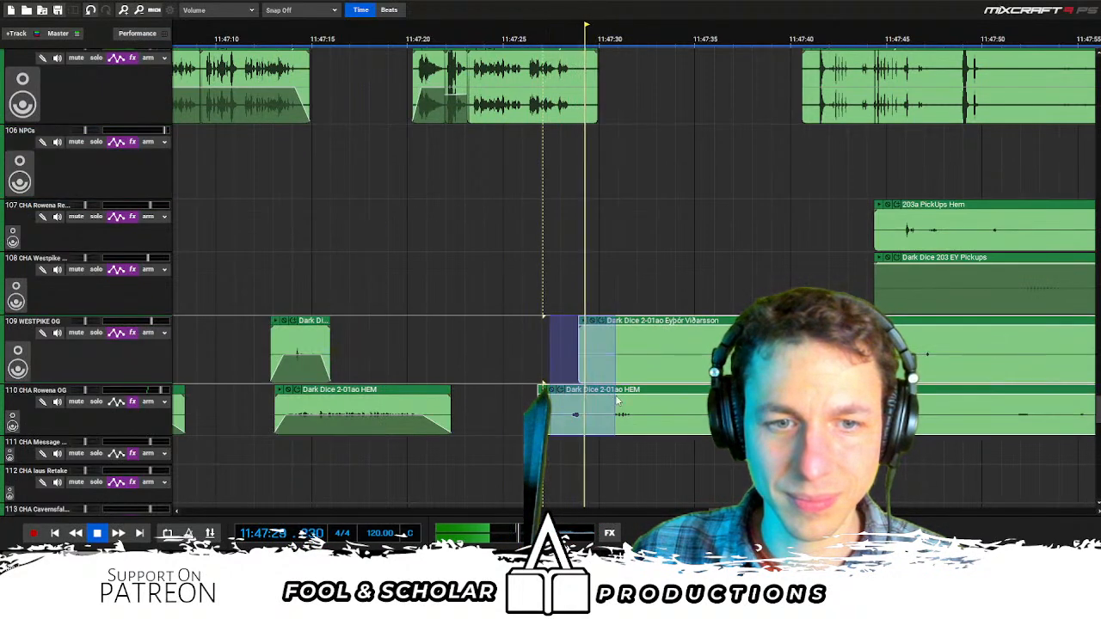
# Remove the silent openings of the long clips, starting Westpike OG at about 11:47:31 and Rowena OG at about 11:47:28
pyautogui.moveTo(595, 373); pyautogui.dragTo(628, 372)
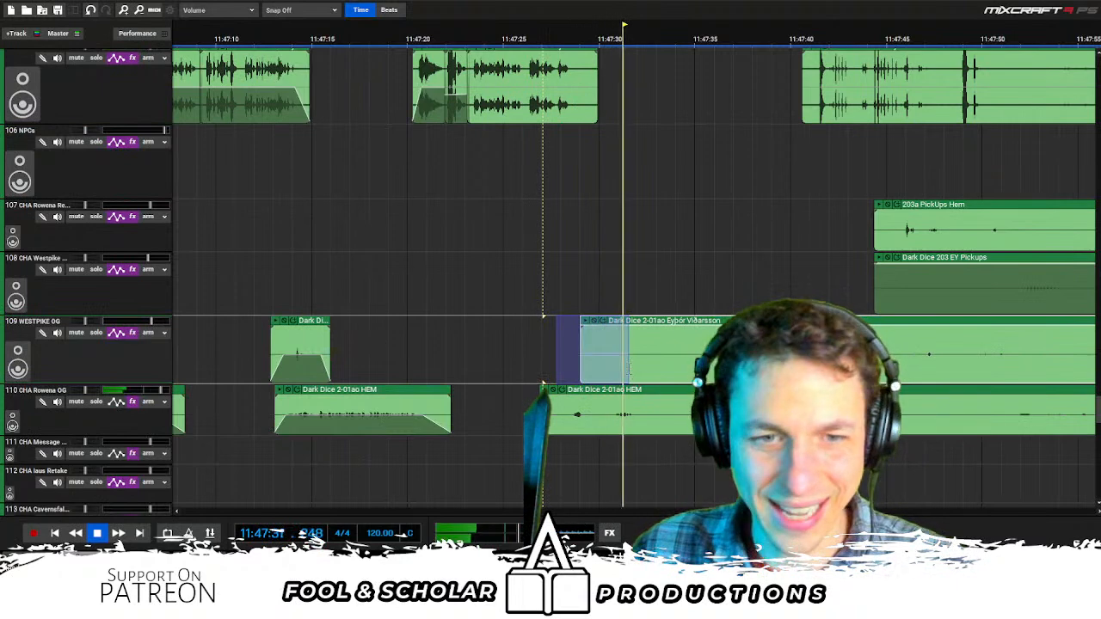
pyautogui.press('Delete')
pyautogui.moveTo(516, 370); pyautogui.dragTo(565, 413)
pyautogui.press('Delete')
# Separate the Rowena OG line ending near 11:47:30 and shift the remaining Rowena and Westpike audio later, starting at about 11:47:37 and 11:47:44
pyautogui.click(566, 415)
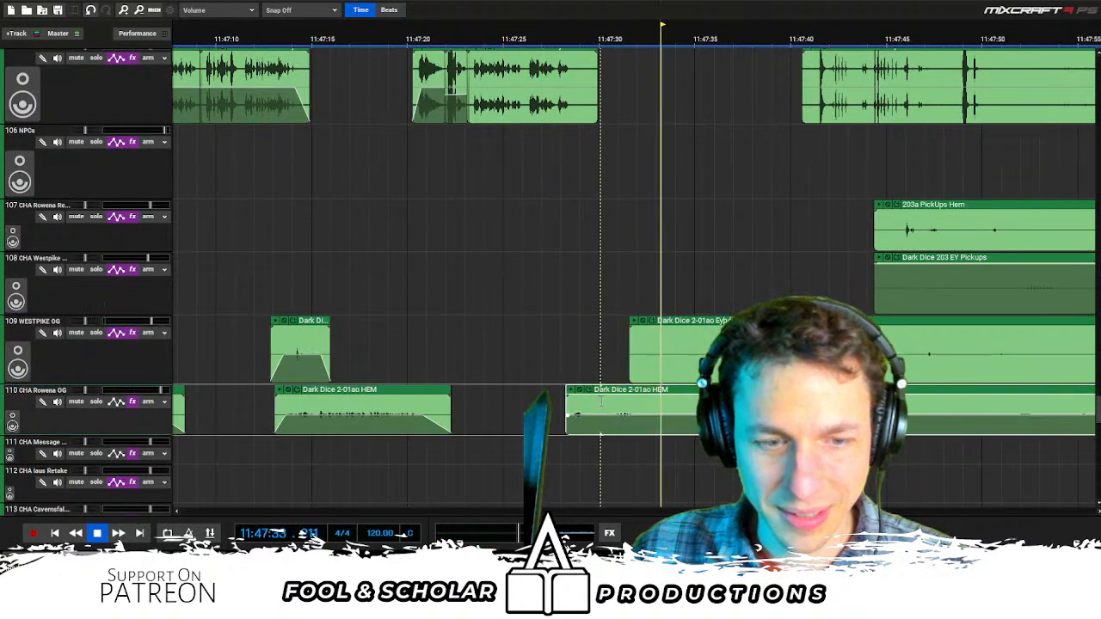
pyautogui.moveTo(588, 361); pyautogui.dragTo(692, 344)
pyautogui.press('Delete')
pyautogui.press('Delete')
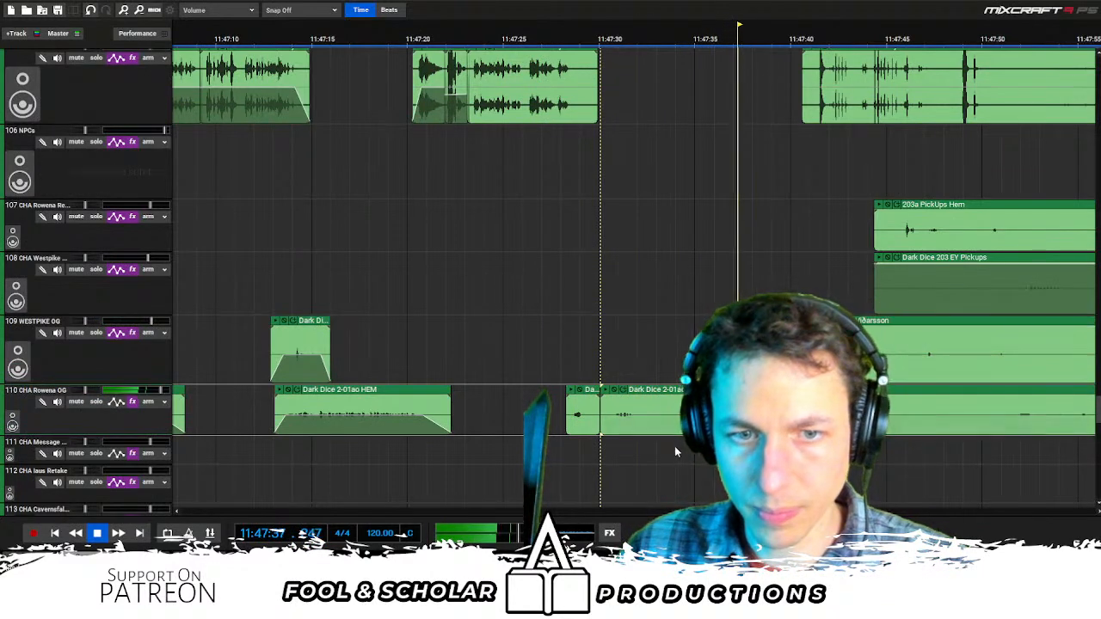
pyautogui.moveTo(669, 444); pyautogui.dragTo(765, 413)
pyautogui.press('Delete')
pyautogui.moveTo(636, 450); pyautogui.dragTo(774, 353)
pyautogui.press('space')
pyautogui.press('Delete')
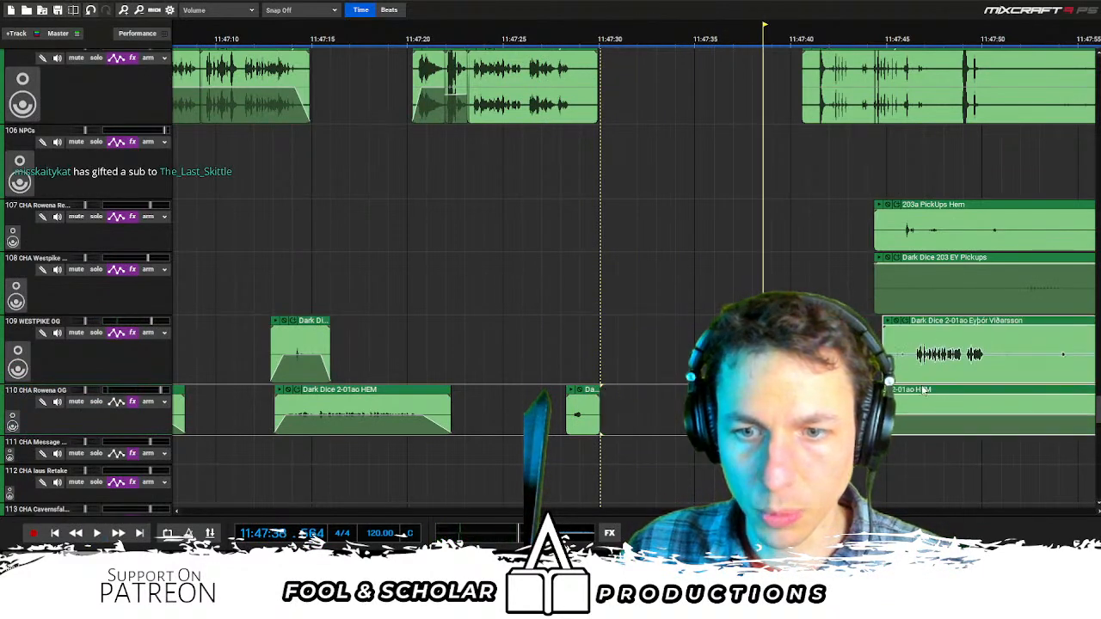
# Nudge the short Rowena OG clip at about 11:47:28 slightly later and fade both of its ends
pyautogui.click(569, 299)
pyautogui.press('space')
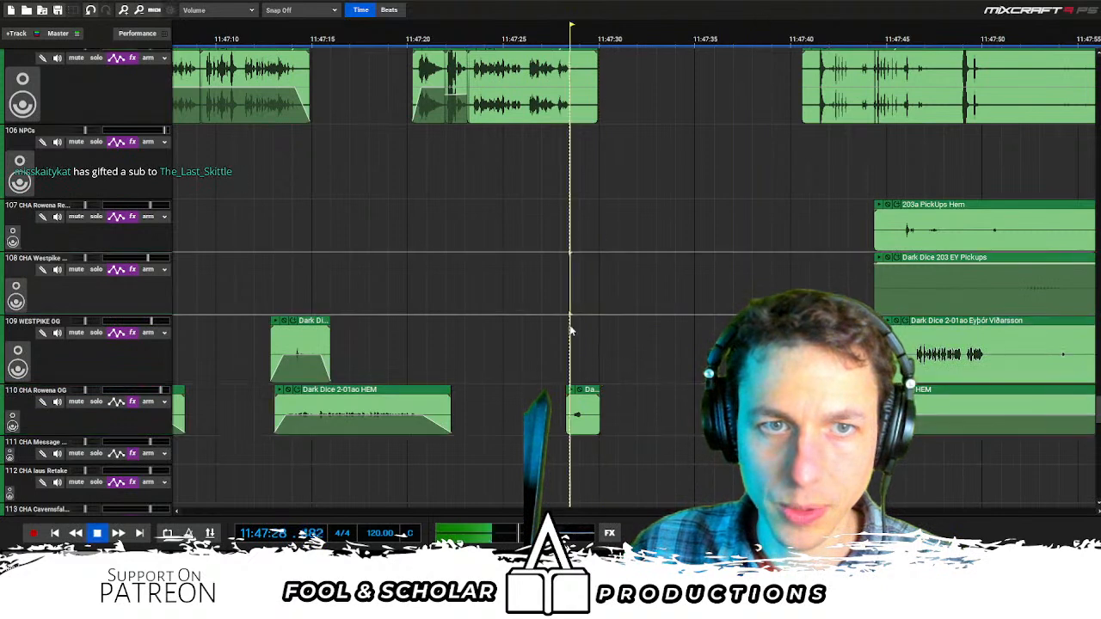
pyautogui.click(552, 291)
pyautogui.moveTo(589, 390); pyautogui.dragTo(590, 390)
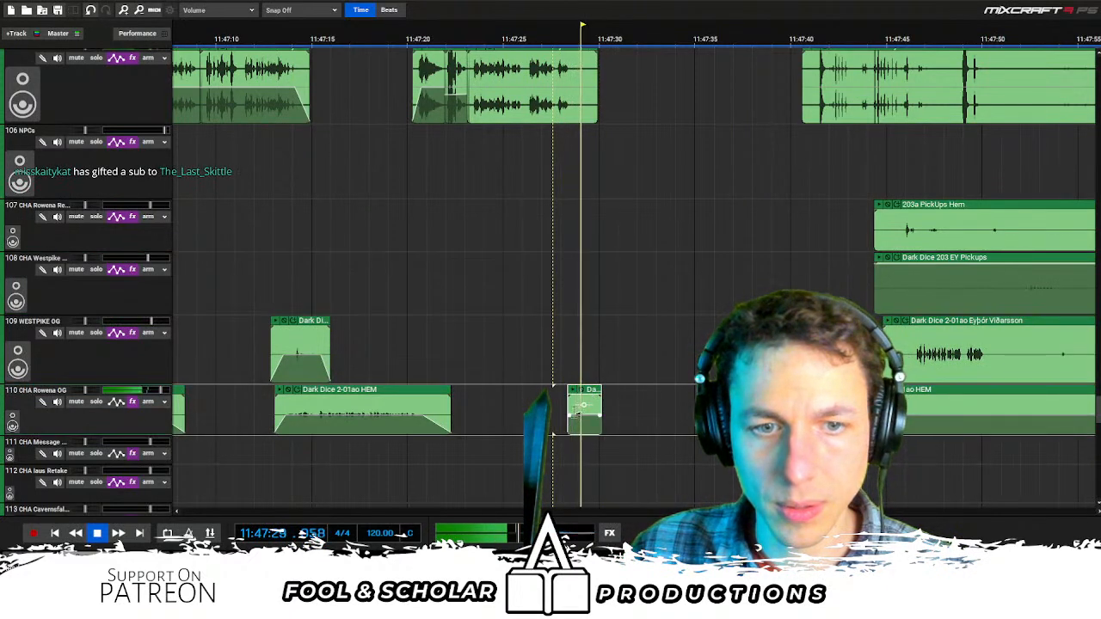
pyautogui.press('space')
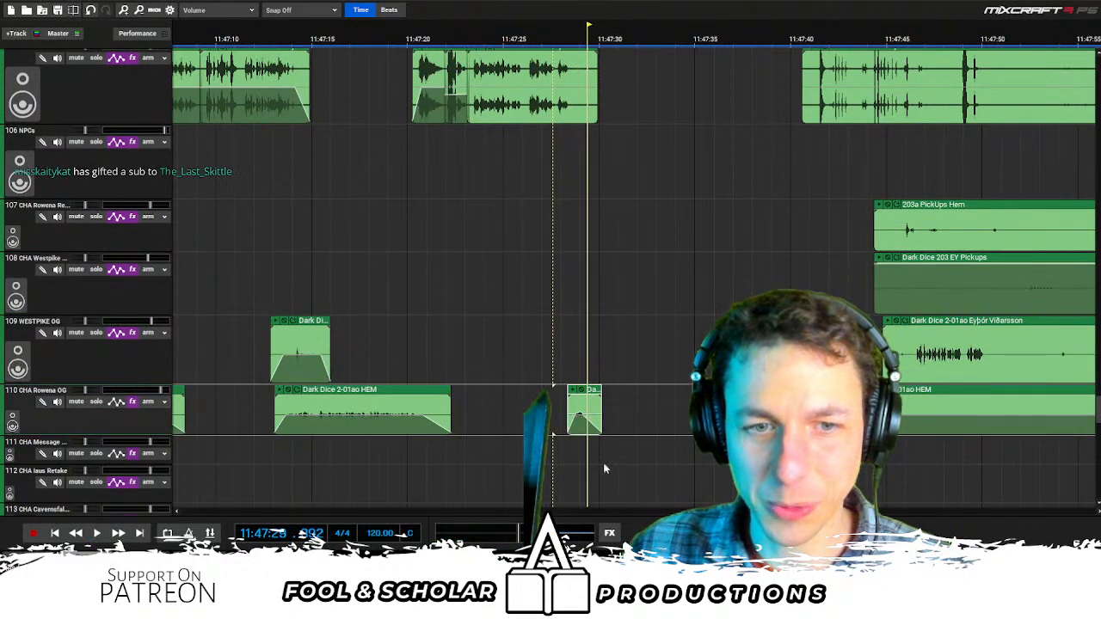
# Move the remaining long NPCs 2 clip earlier to about 11:47:29, against the end of the joined clips
pyautogui.scroll(2, 605, 469)
pyautogui.moveTo(856, 119); pyautogui.dragTo(630, 115)
pyautogui.press('space')
pyautogui.scroll(1, 591, 179)
pyautogui.hscroll(1, 589, 182)
pyautogui.moveTo(605, 211); pyautogui.dragTo(570, 207)
# Split the long NPCs 2 clip at about 11:47:32, fade out the first piece and trim its start slightly
pyautogui.click(564, 140)
pyautogui.hotkey('ctrl', 't')
pyautogui.hotkey('ctrl', 'z')
pyautogui.click(575, 142)
pyautogui.hotkey('ctrl', 't')
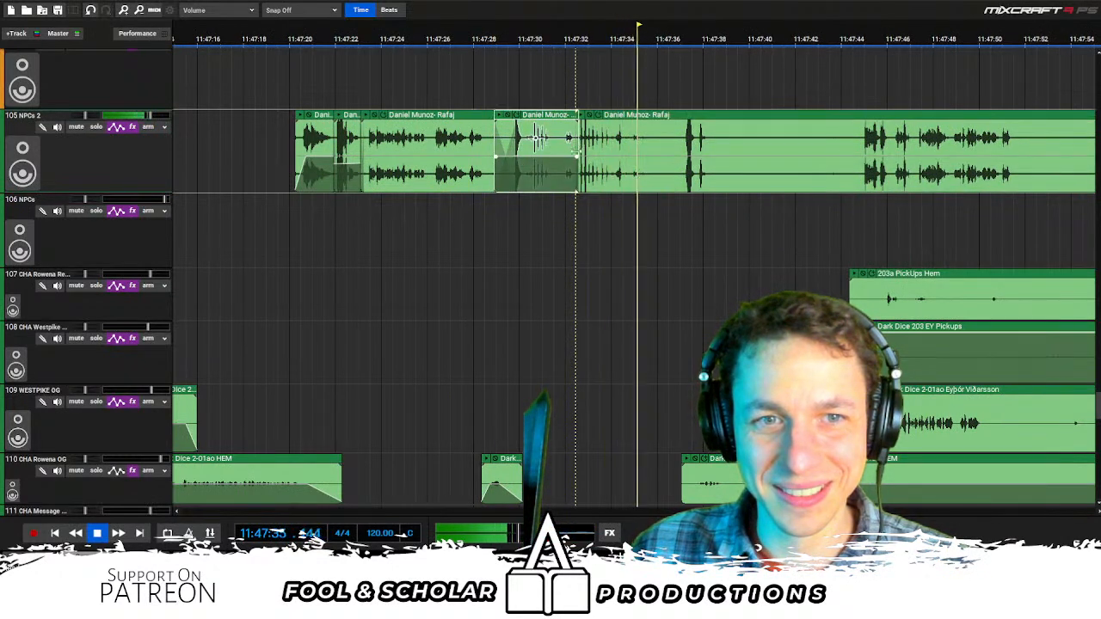
pyautogui.press('space')
pyautogui.moveTo(495, 146); pyautogui.dragTo(502, 146)
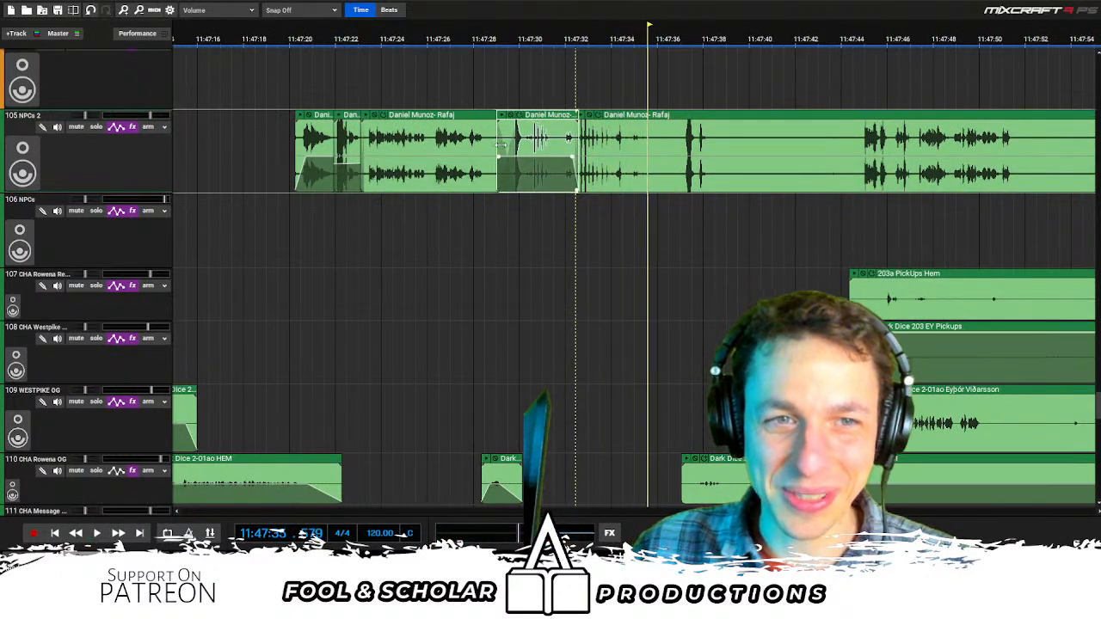
# Split the long NPCs 2 clip at about 11:47:36 and trim the later piece's start to about 11:47:37
pyautogui.click(679, 201)
pyautogui.press('space')
pyautogui.click(856, 82)
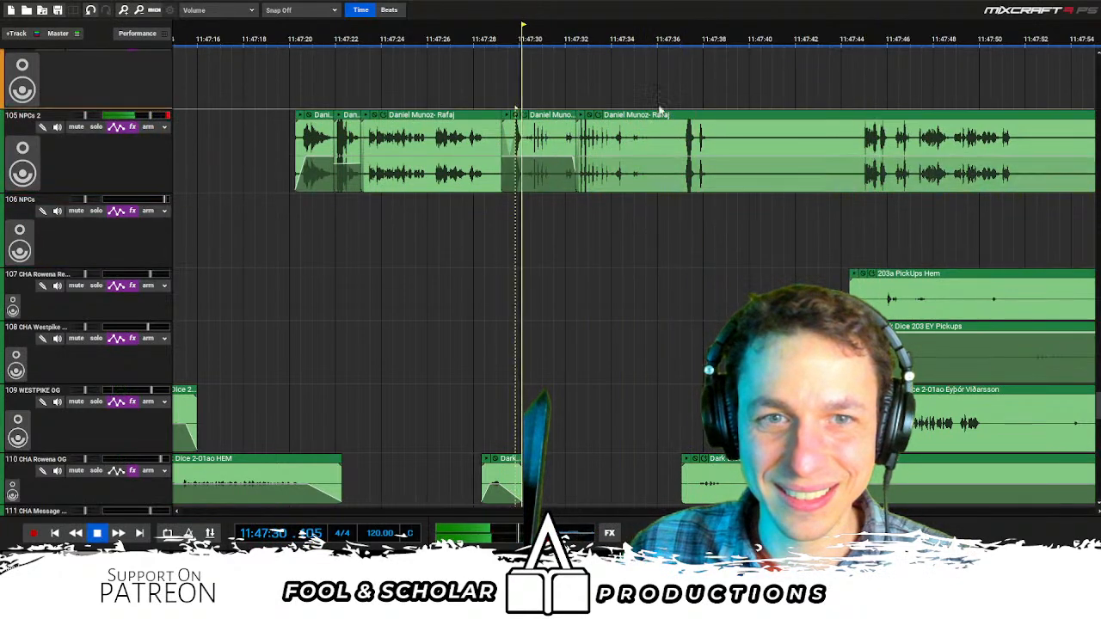
pyautogui.click(653, 134)
pyautogui.press('t')
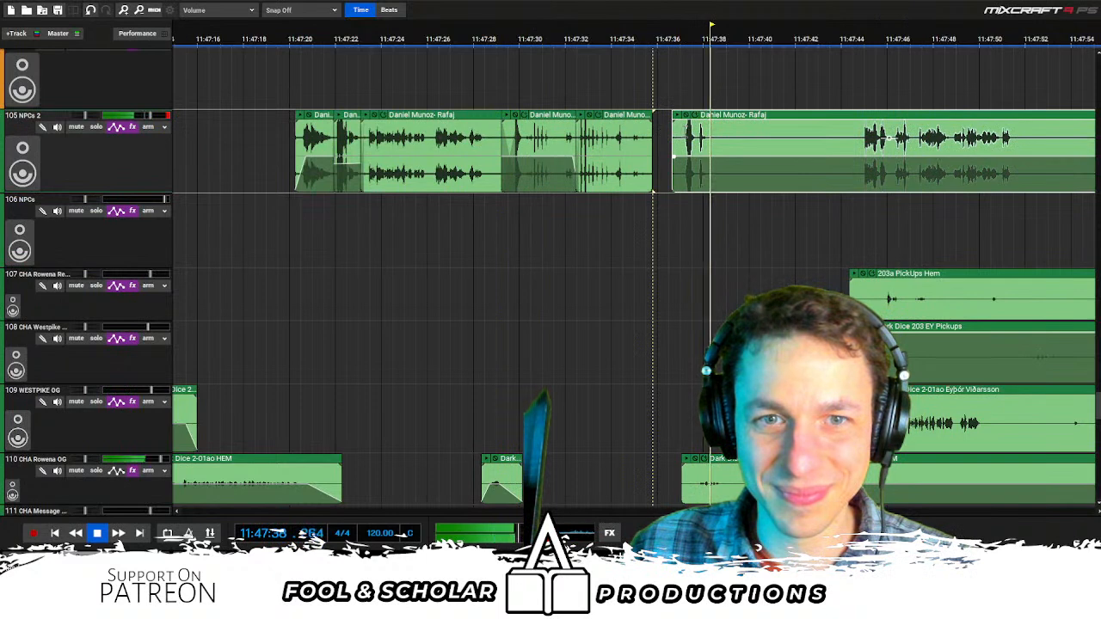
# Separate the short NPCs 2 line ending near 11:47:38 and trim the rest to start at about 11:47:44
pyautogui.press('space')
pyautogui.click(698, 136)
pyautogui.press('t')
pyautogui.moveTo(699, 138); pyautogui.dragTo(843, 137)
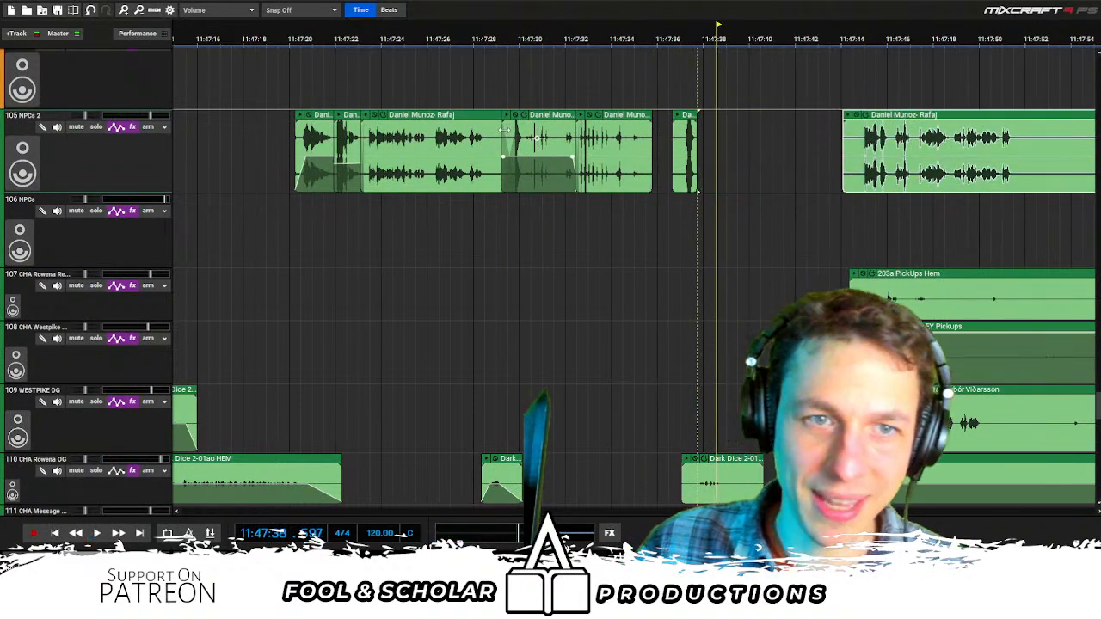
# Replace the opening of the NPCs 2 piece at about 11:47:29 with the short line clip from about 11:47:37 and replay it
pyautogui.moveTo(505, 129); pyautogui.dragTo(534, 131)
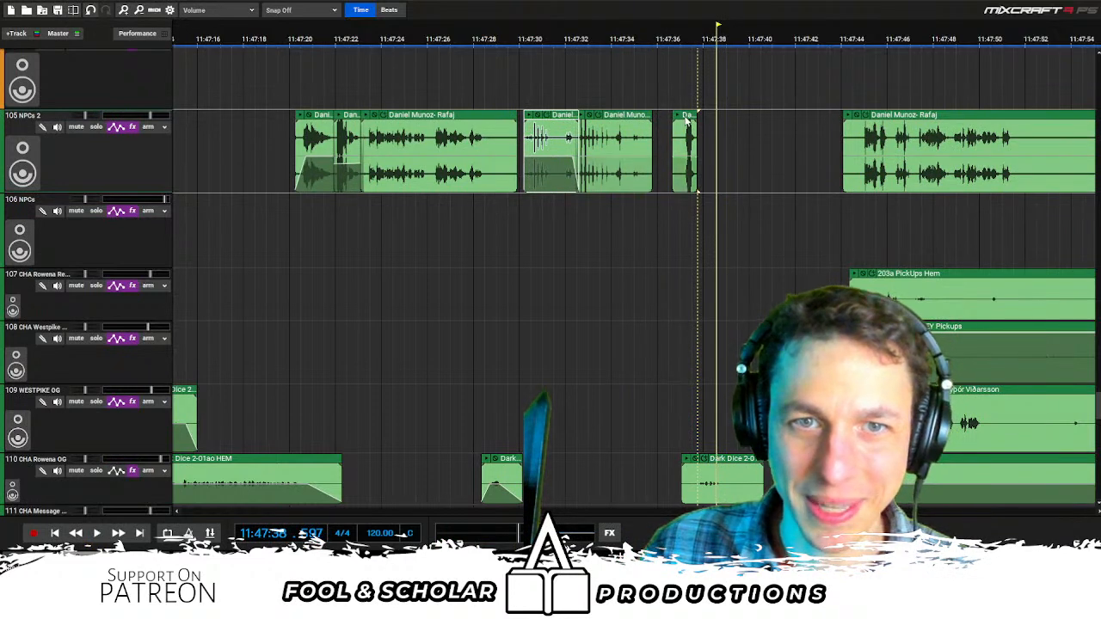
pyautogui.moveTo(685, 121); pyautogui.dragTo(532, 103)
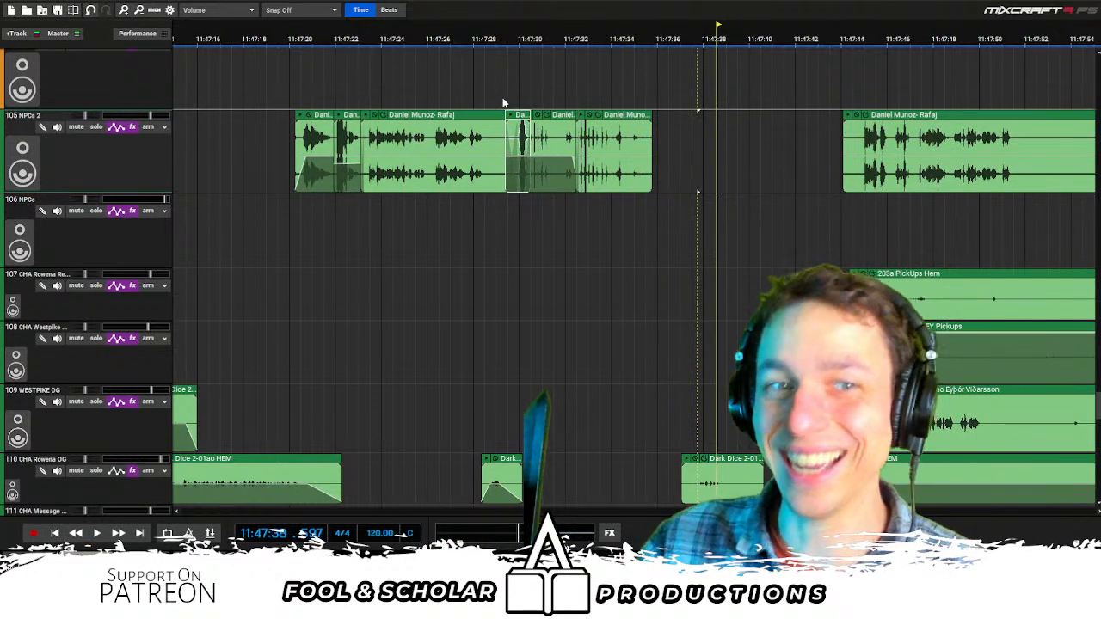
pyautogui.click(503, 103)
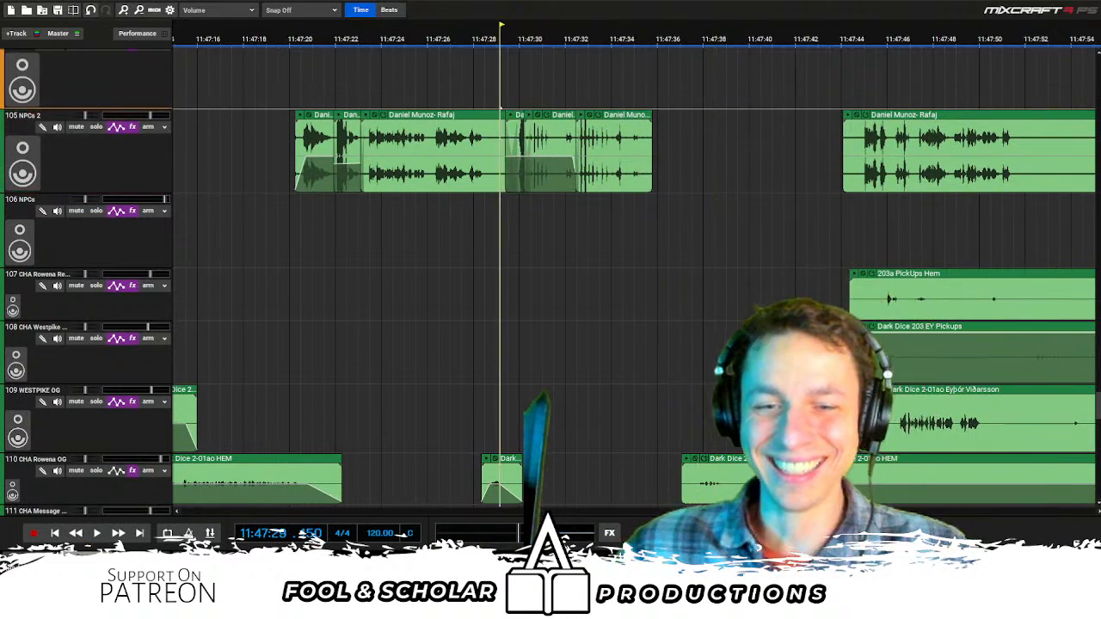
pyautogui.press('space')
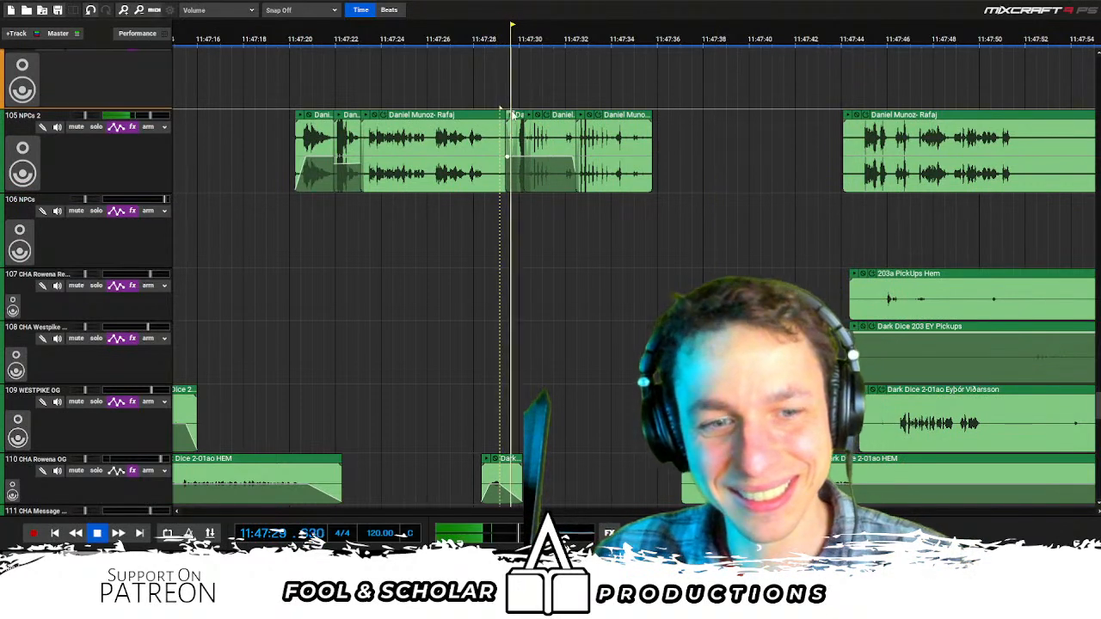
# Move the last three joined NPCs 2 clips slightly earlier together to about 11:47:29
pyautogui.click(469, 103)
pyautogui.moveTo(521, 102); pyautogui.dragTo(614, 119)
pyautogui.moveTo(512, 123); pyautogui.dragTo(565, 96)
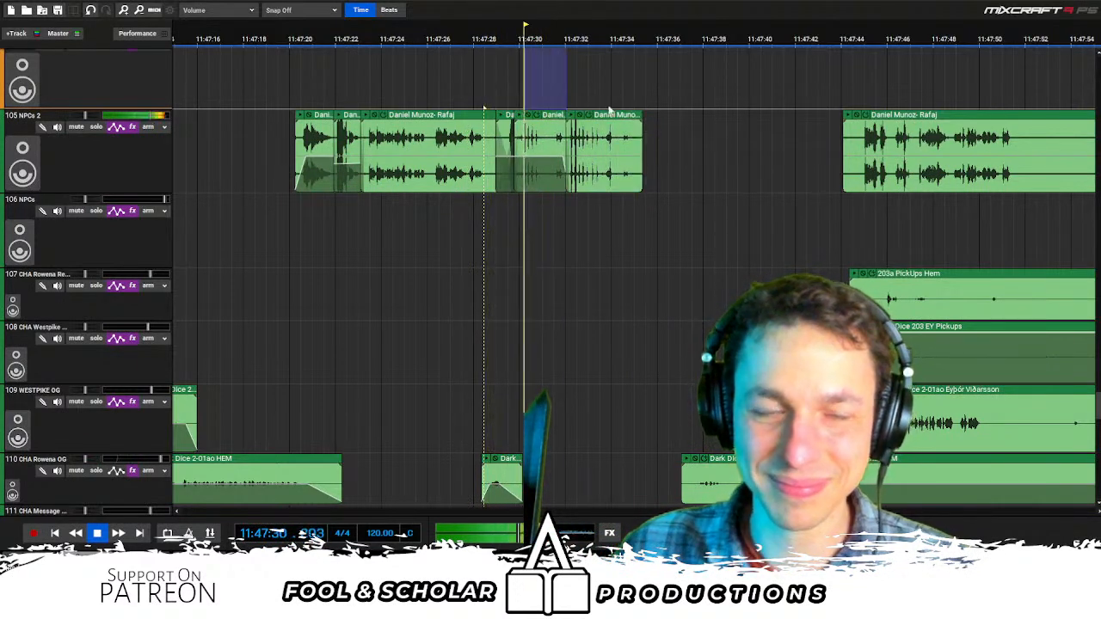
# Move the short Rowena OG clip at about 11:47:37 earlier to about 11:47:31 and fade both of its ends
pyautogui.hscroll(2, 633, 229)
pyautogui.scroll(-1, 576, 234)
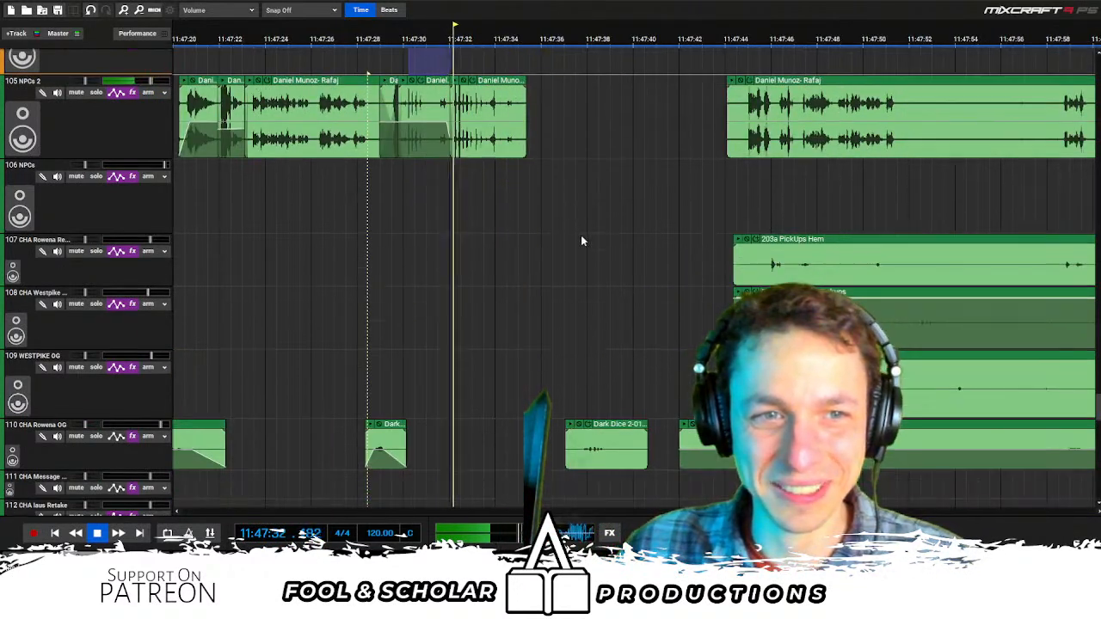
pyautogui.click(585, 402)
pyautogui.click(395, 343)
pyautogui.moveTo(611, 432); pyautogui.dragTo(465, 433)
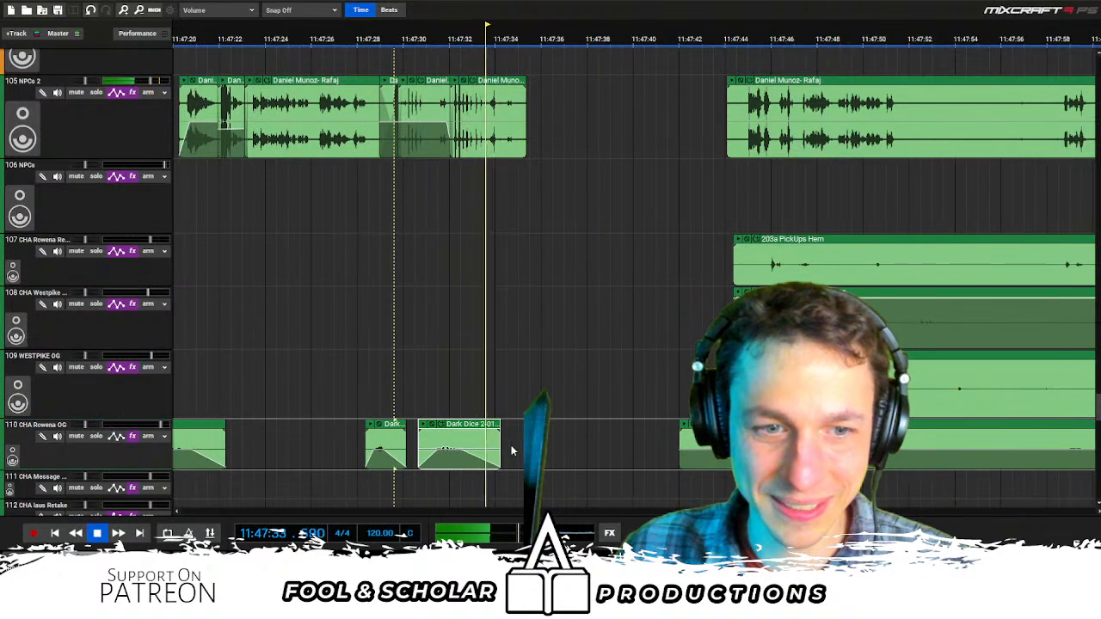
# Solo NPCs 2, split its long clip at about 11:48:04 and trim the first piece's end to about 11:47:52
pyautogui.click(741, 161)
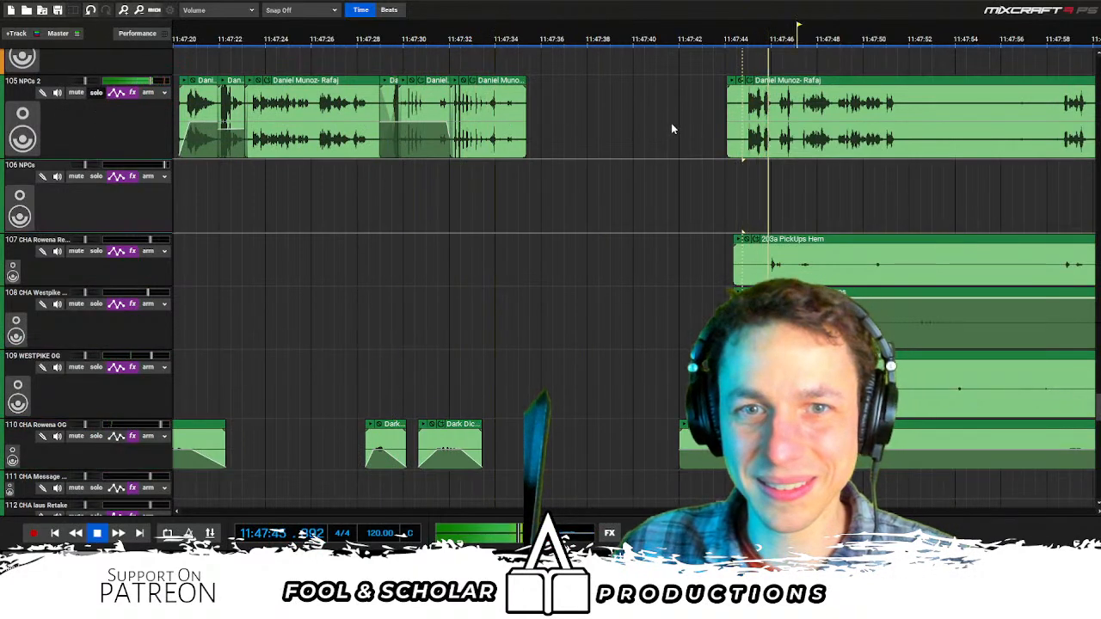
pyautogui.hscroll(2, 671, 129)
pyautogui.click(973, 170)
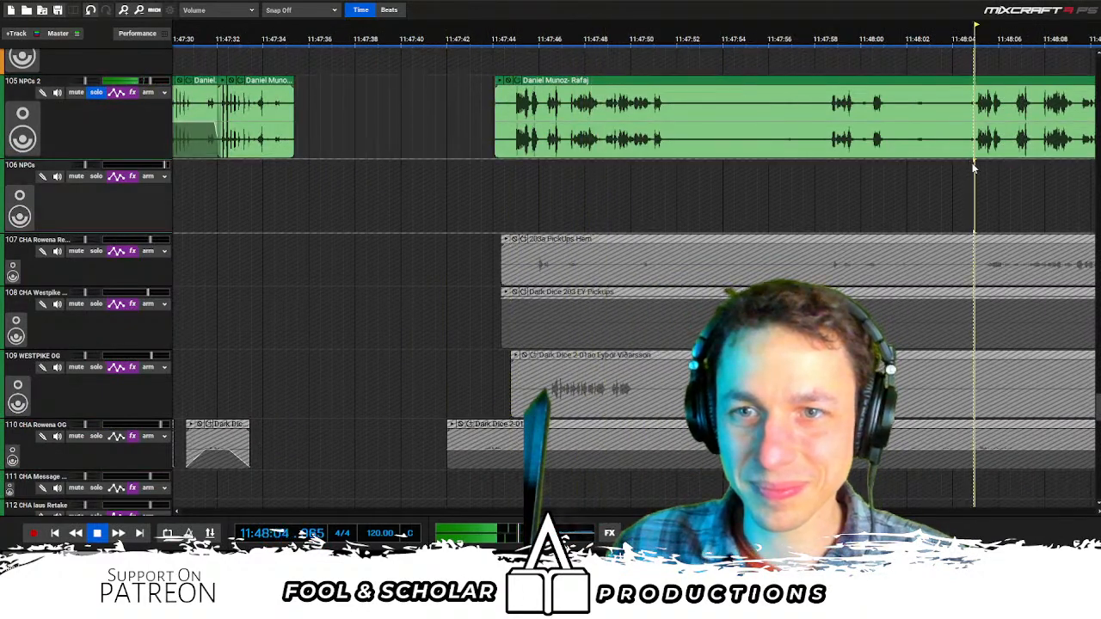
pyautogui.click(964, 139)
pyautogui.hotkey('ctrl', 't')
pyautogui.click(835, 167)
pyautogui.moveTo(962, 142); pyautogui.dragTo(680, 133)
pyautogui.press('space')
# Split the remaining long NPCs 2 clip at about 11:48:12 and listen to the takes that follow
pyautogui.hscroll(4, 800, 148)
pyautogui.click(693, 146)
pyautogui.hotkey('ctrl', 't')
pyautogui.click(915, 175)
pyautogui.press('space')
pyautogui.click(934, 176)
pyautogui.scroll(-1, 933, 174)
pyautogui.click(862, 101)
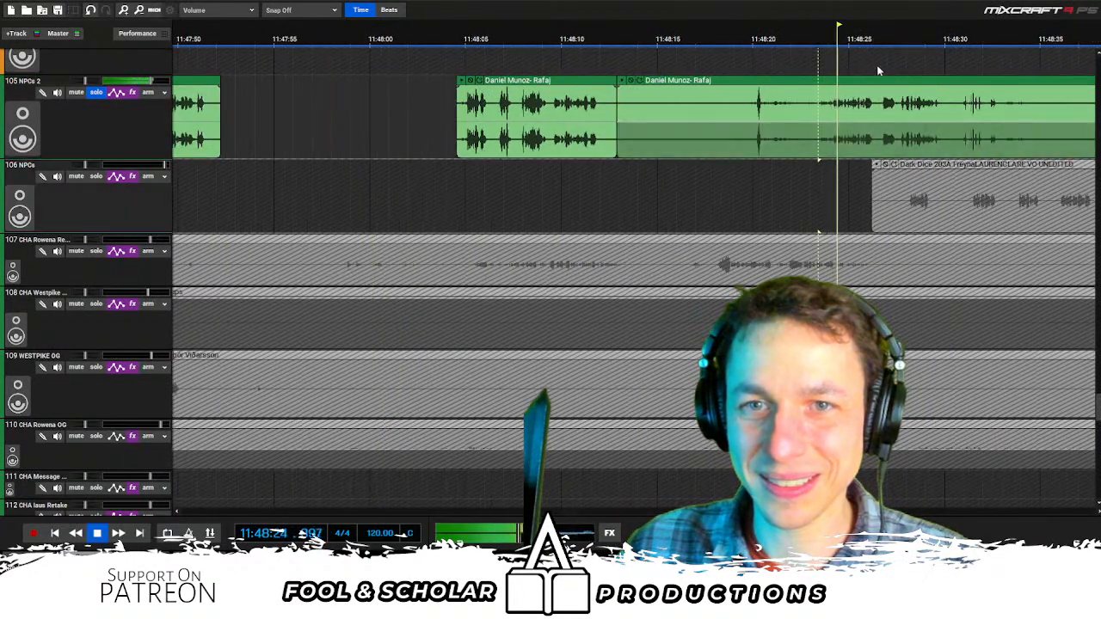
# Audition the following takes and trim the long NPCs 2 clip's start forward to about 11:49:31
pyautogui.scroll(-2, 918, 66)
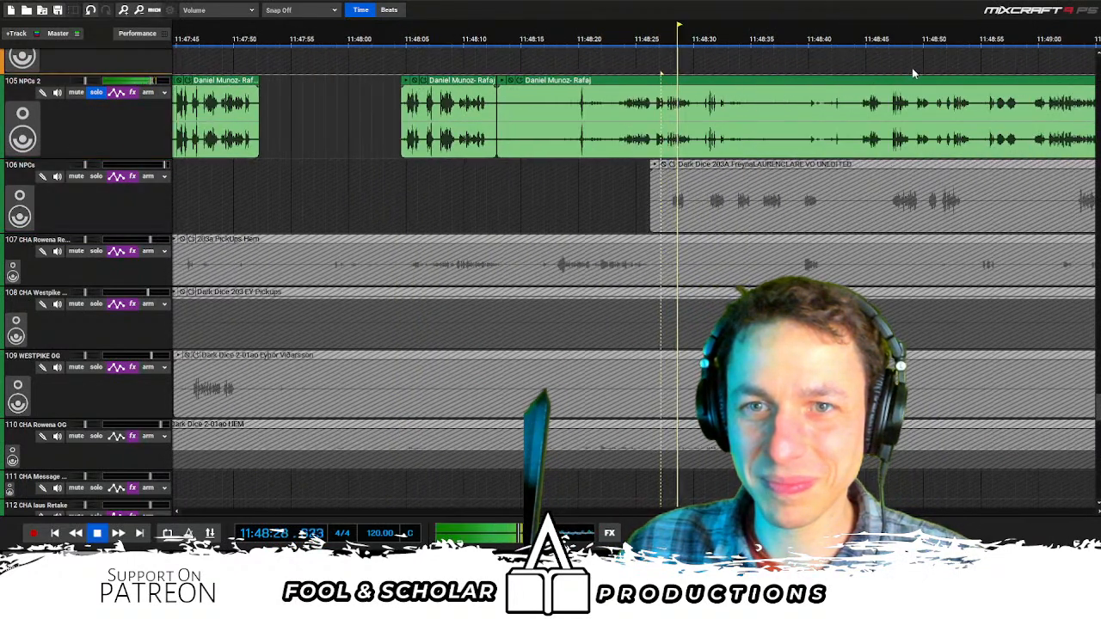
pyautogui.click(865, 69)
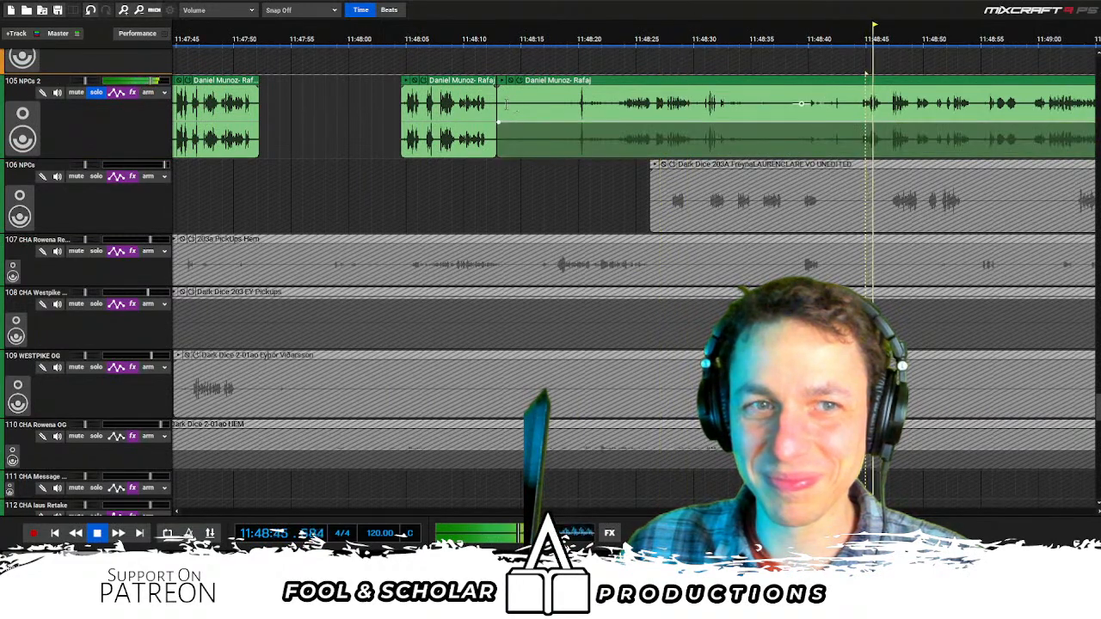
pyautogui.moveTo(499, 102); pyautogui.dragTo(883, 103)
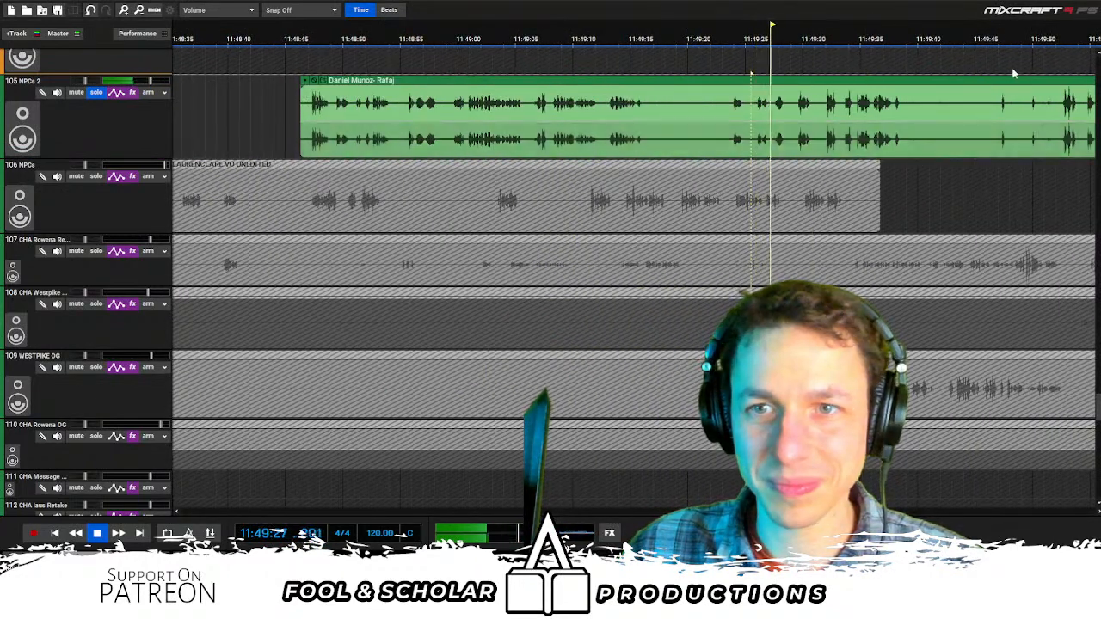
pyautogui.moveTo(301, 79); pyautogui.dragTo(817, 79)
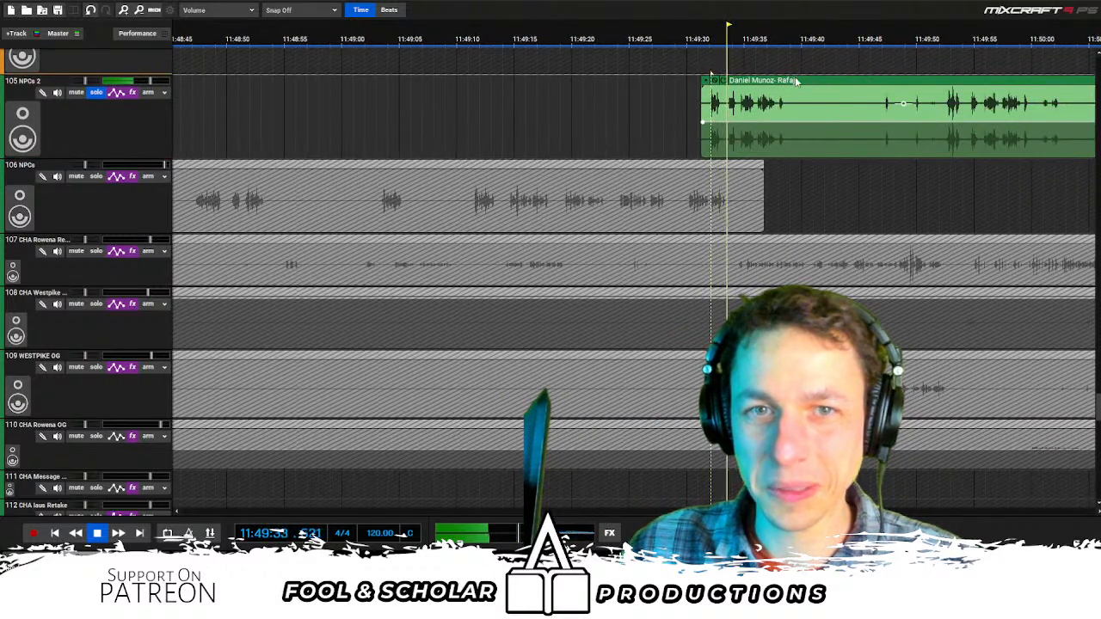
# Move the long NPCs 2 clip earlier to about 11:48:13 and separate its lines into clips ending near 11:48:21 and 11:48:44
pyautogui.scroll(-2, 796, 82)
pyautogui.hscroll(-3, 773, 87)
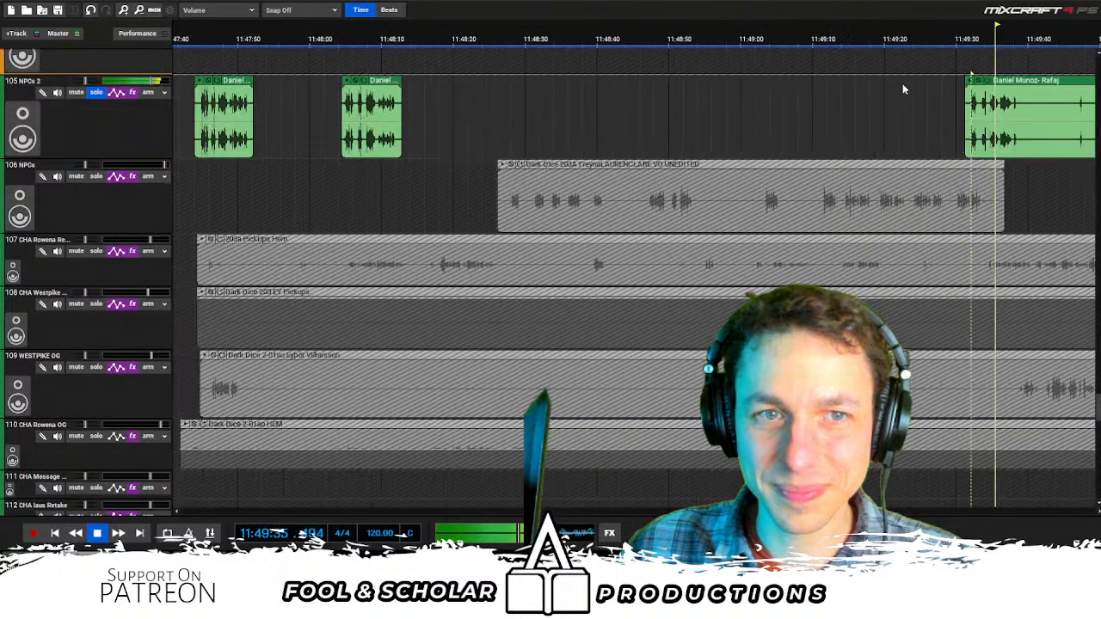
pyautogui.moveTo(968, 80); pyautogui.dragTo(547, 96)
pyautogui.click(553, 65)
pyautogui.click(631, 92)
pyautogui.hotkey('ctrl', 't')
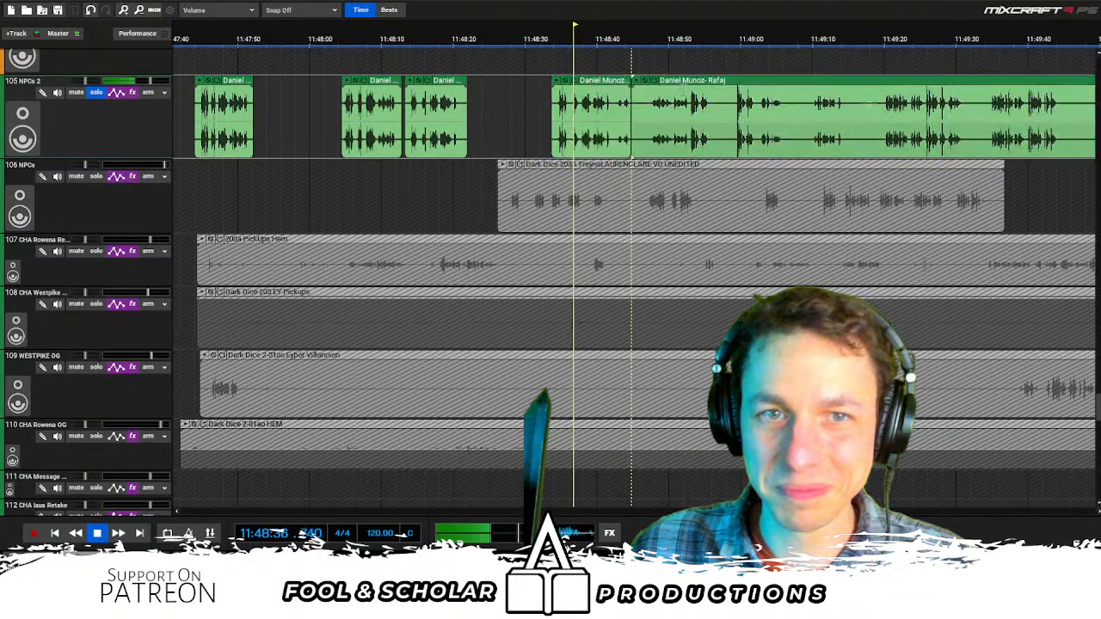
# Move the NPCs 2 line at about 11:48:33 earlier to 11:48:29, trim its end, and start the remaining long clip near 11:48:52
pyautogui.click(655, 67)
pyautogui.moveTo(556, 89)
pyautogui.mouseDown()
pyautogui.moveTo(564, 90)
pyautogui.moveTo(557, 80)
pyautogui.mouseUp()
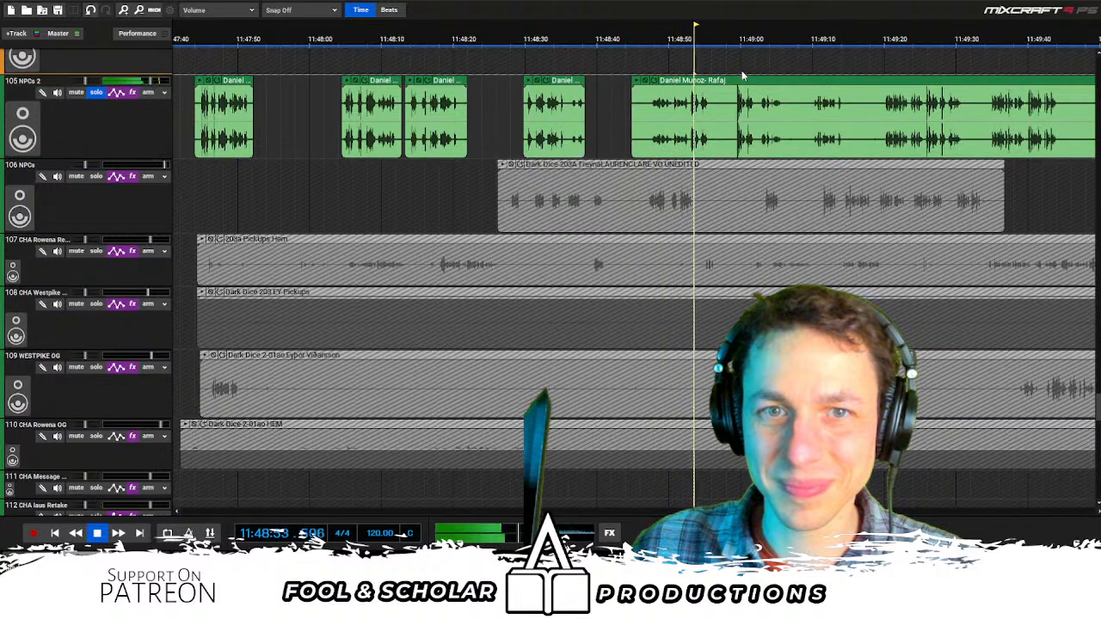
pyautogui.moveTo(632, 87); pyautogui.dragTo(673, 88)
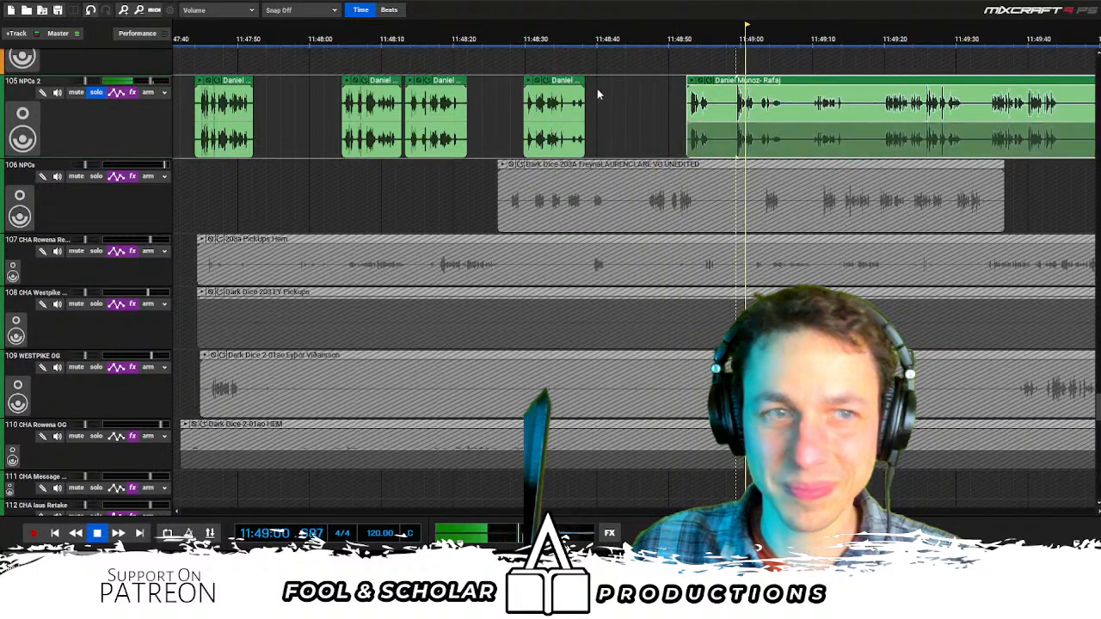
# Replay the separated NPCs 2 line clips between about 11:47:44 and 11:48:38 to compare the takes
pyautogui.click(207, 175)
pyautogui.hscroll(-1, 572, 141)
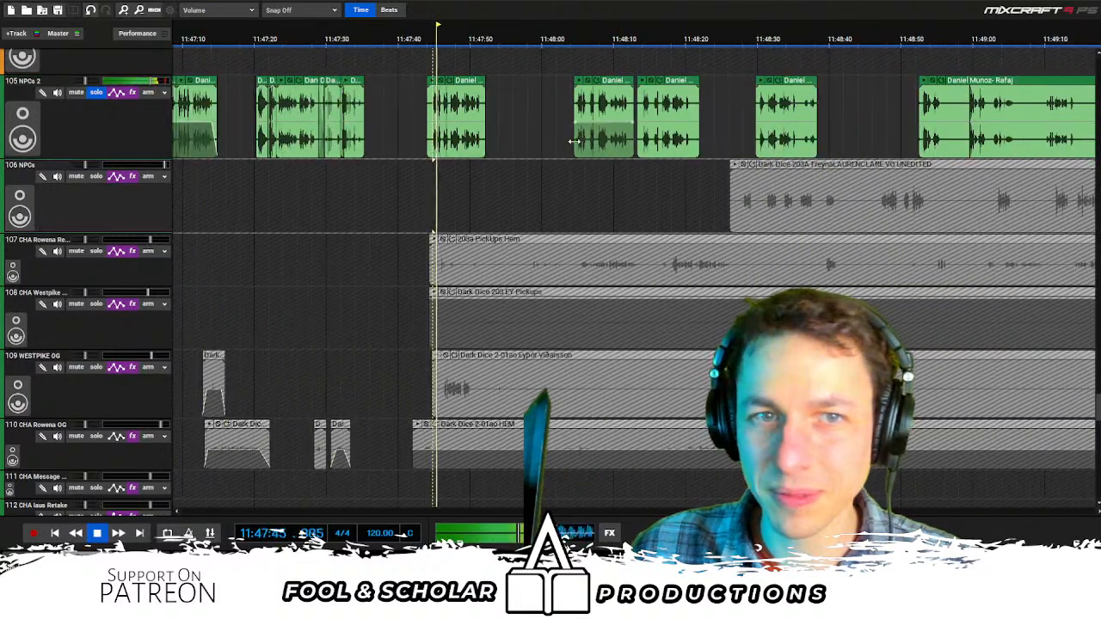
pyautogui.scroll(1, 603, 107)
pyautogui.click(986, 69)
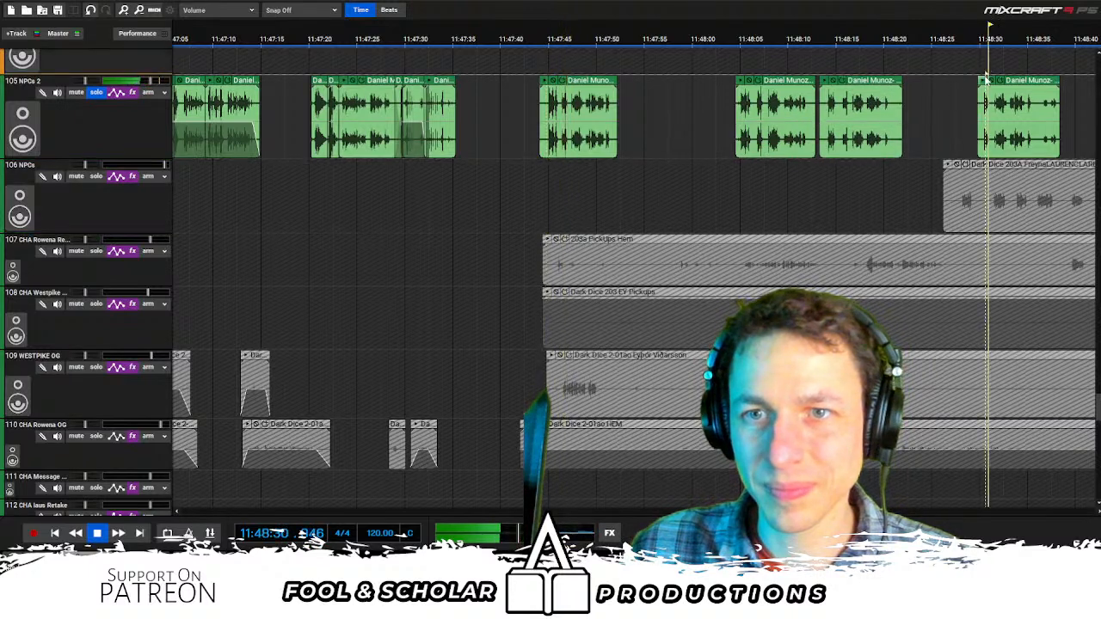
pyautogui.click(736, 167)
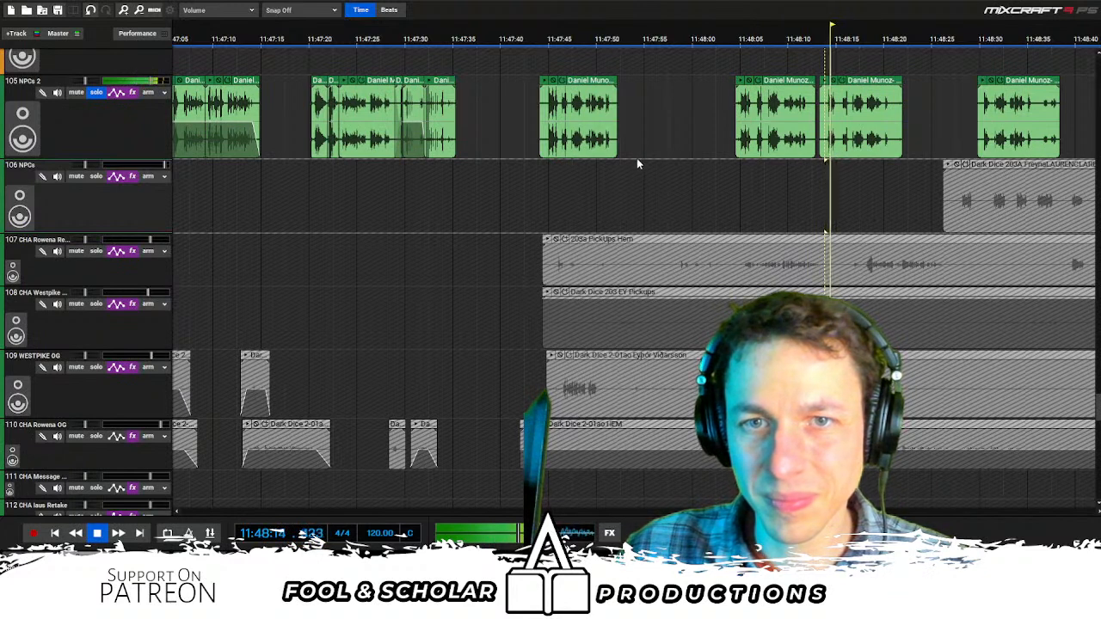
# Audition the NPCs 2 take at 11:48:04, split it near 11:48:07, and move its opening piece to about 11:47:35
pyautogui.click(542, 167)
pyautogui.click(739, 169)
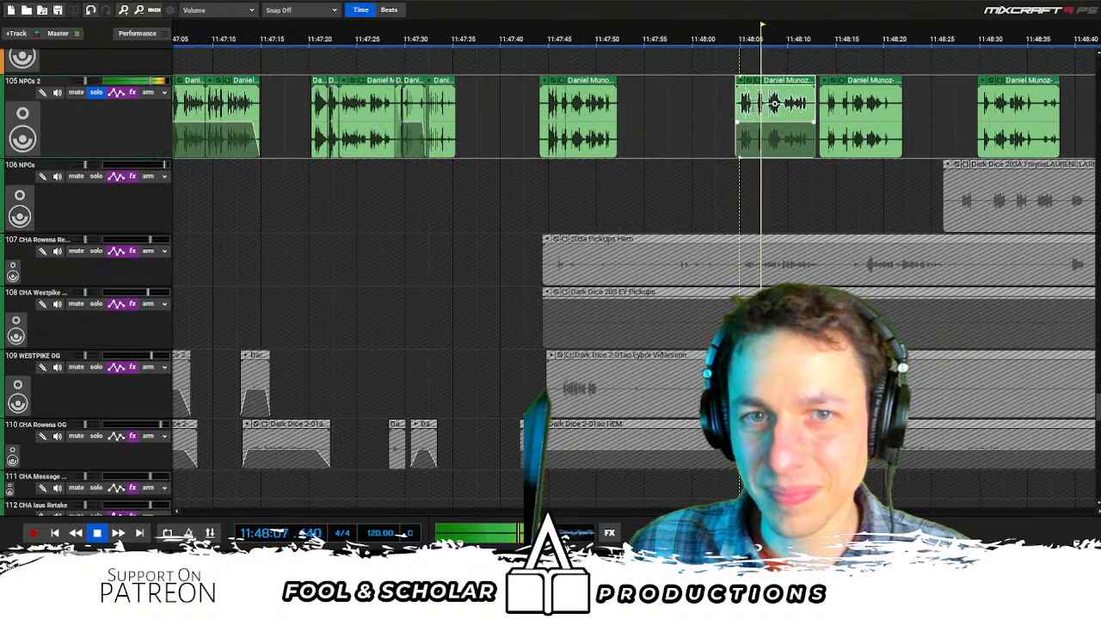
pyautogui.click(755, 105)
pyautogui.hotkey('ctrl', 't')
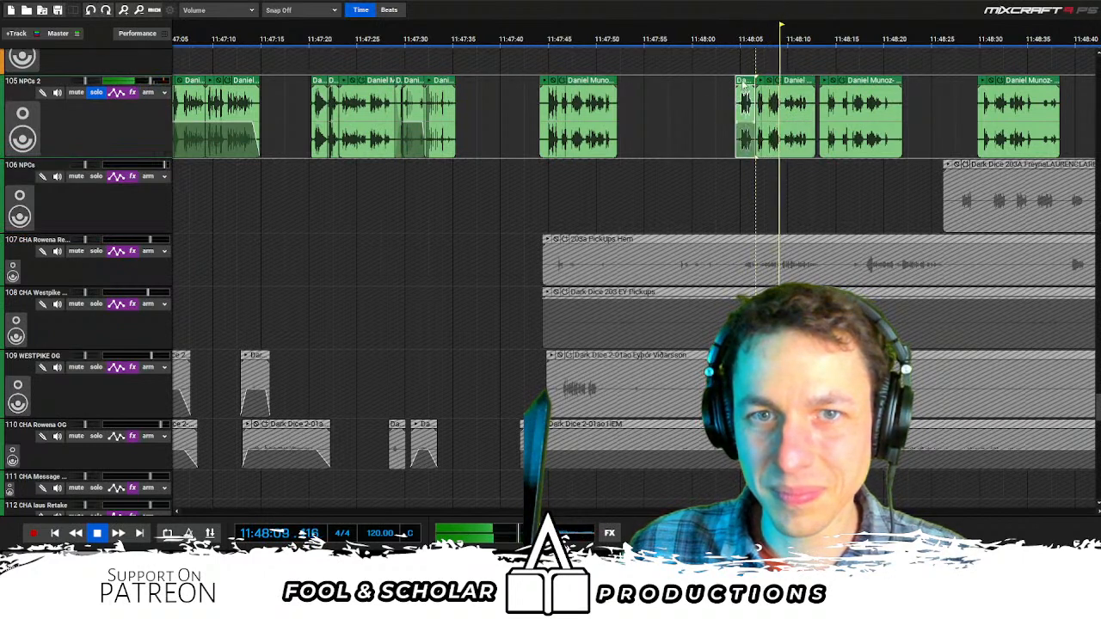
pyautogui.moveTo(741, 83); pyautogui.dragTo(478, 84)
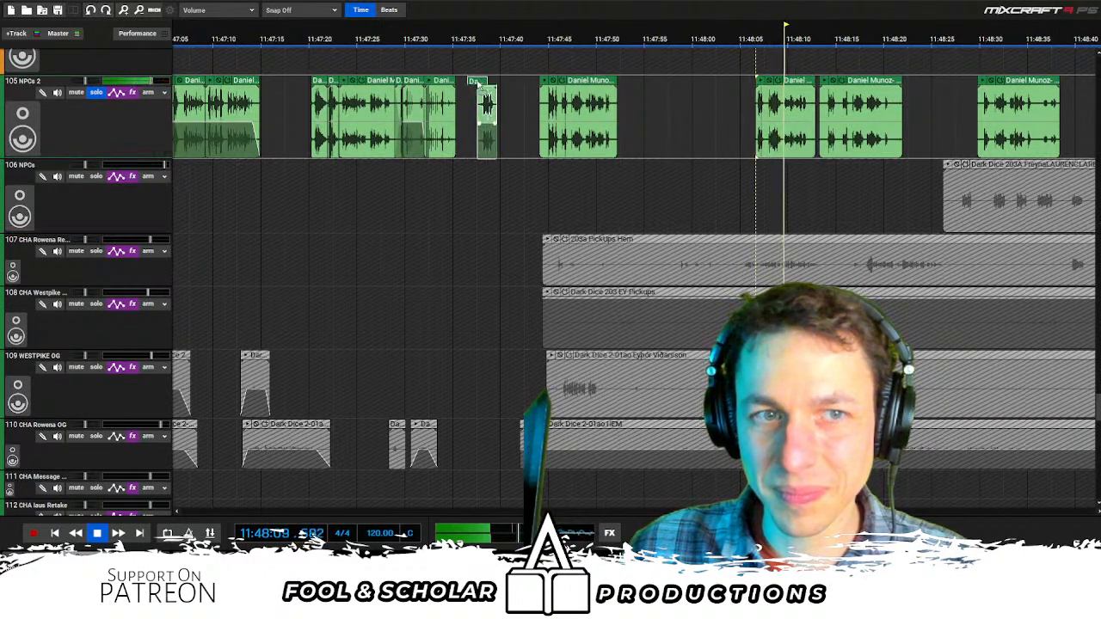
# Play the NPCs 2 take at 11:48:29, trim its end to about 11:48:35, and move it to about 11:47:37
pyautogui.click(980, 68)
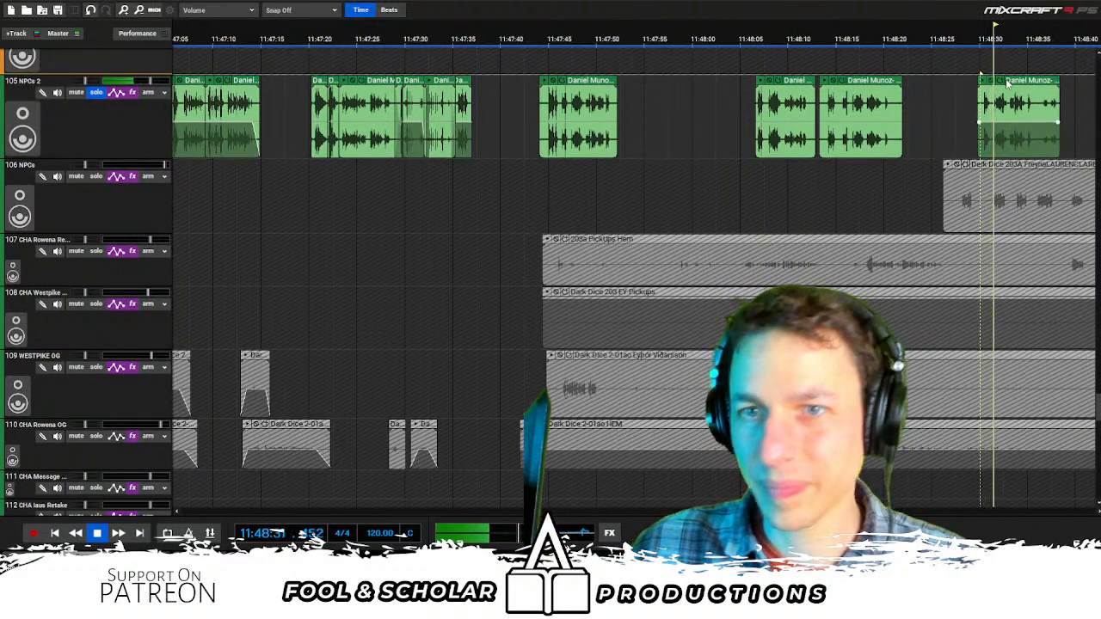
pyautogui.scroll(1, 844, 96)
pyautogui.scroll(1, 841, 110)
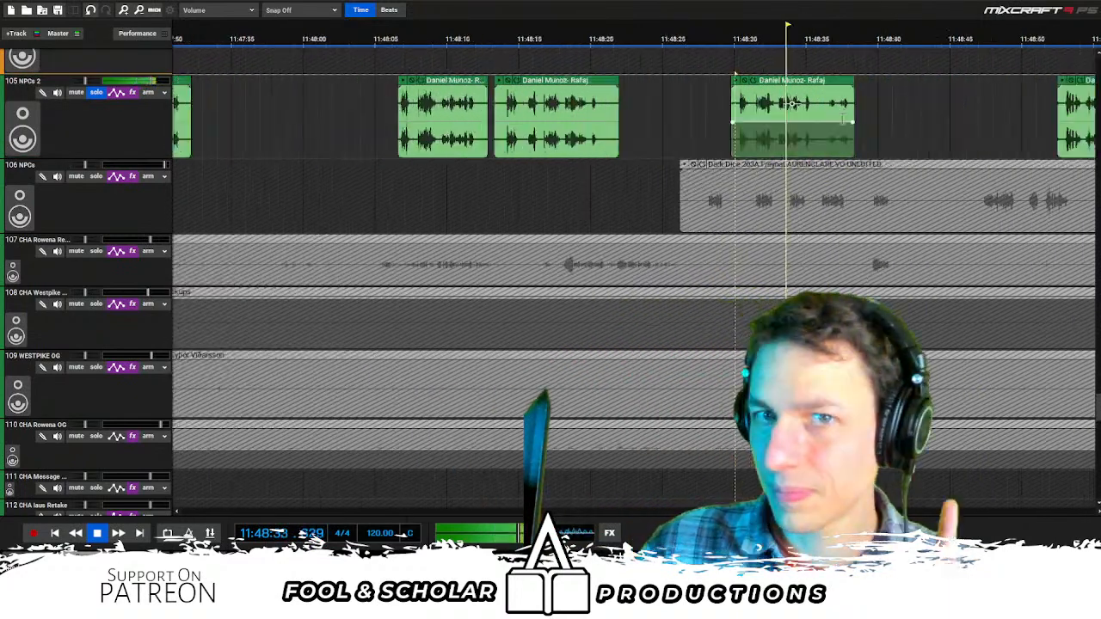
pyautogui.scroll(-1, 791, 103)
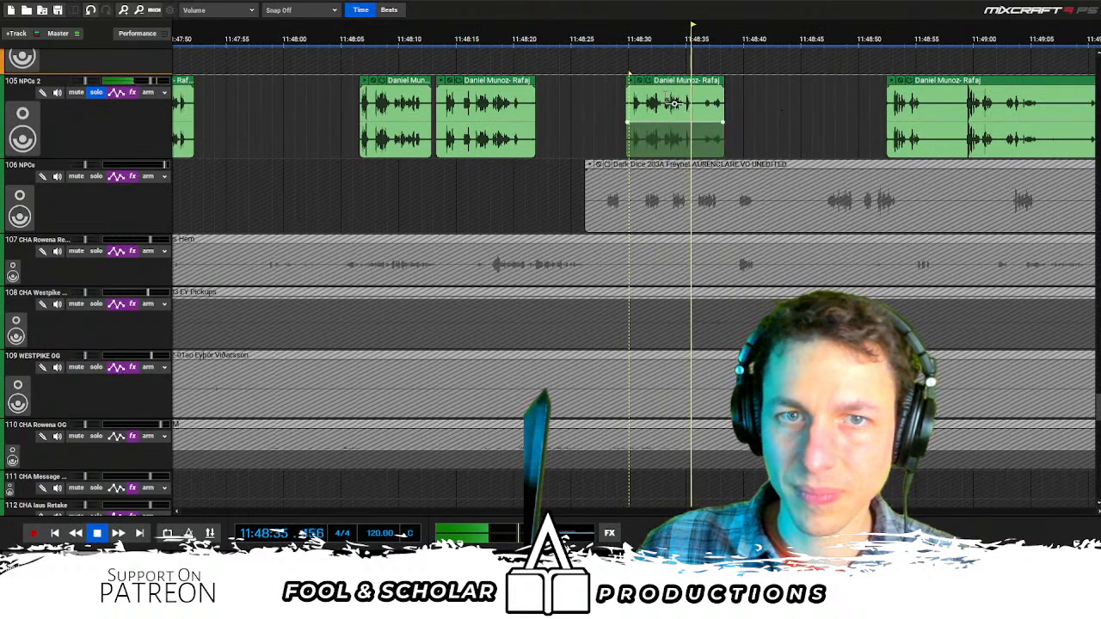
pyautogui.click(698, 92)
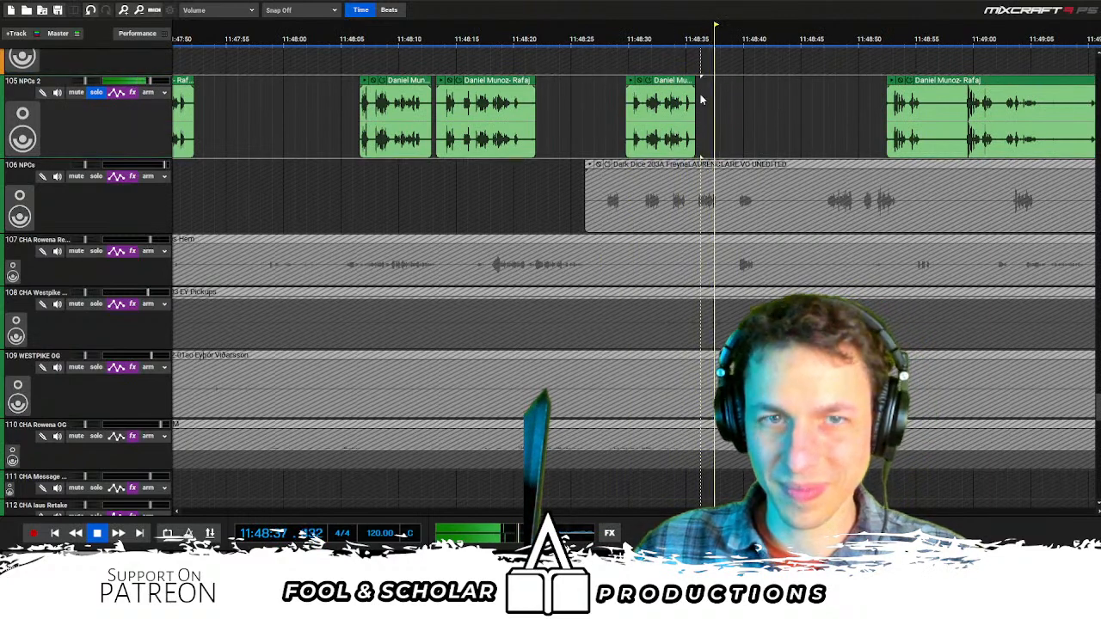
pyautogui.scroll(-1, 688, 93)
pyautogui.moveTo(699, 89); pyautogui.dragTo(323, 82)
pyautogui.press('space')
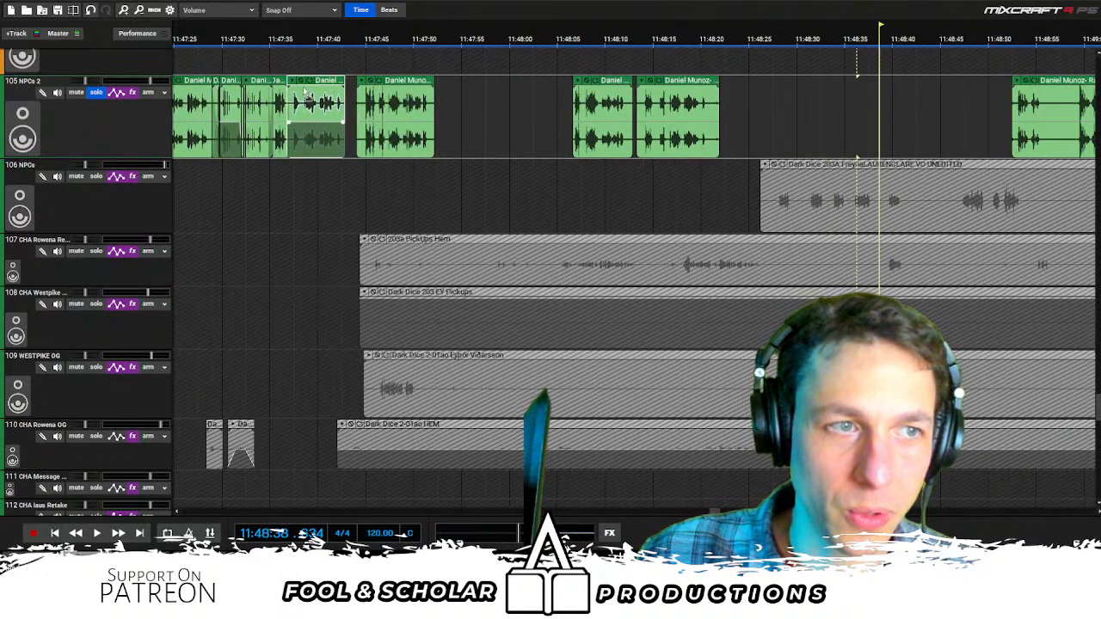
# Unsolo the NPCs 2 track, play the assembled lines, and move the last two joined clips earlier to about 11:47:34
pyautogui.click(93, 92)
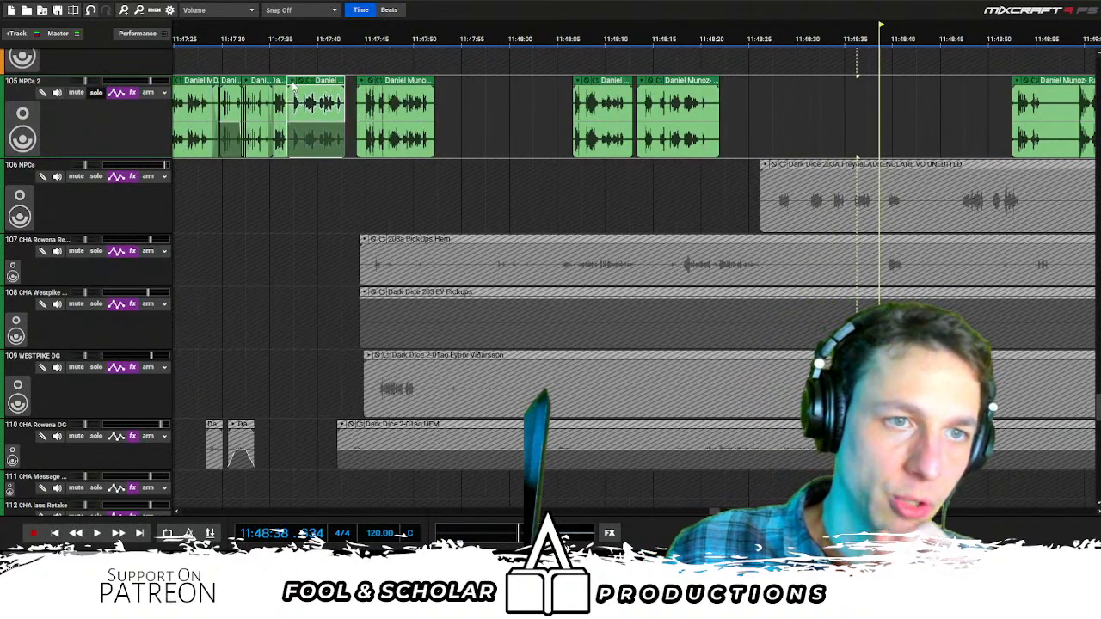
pyautogui.click(260, 73)
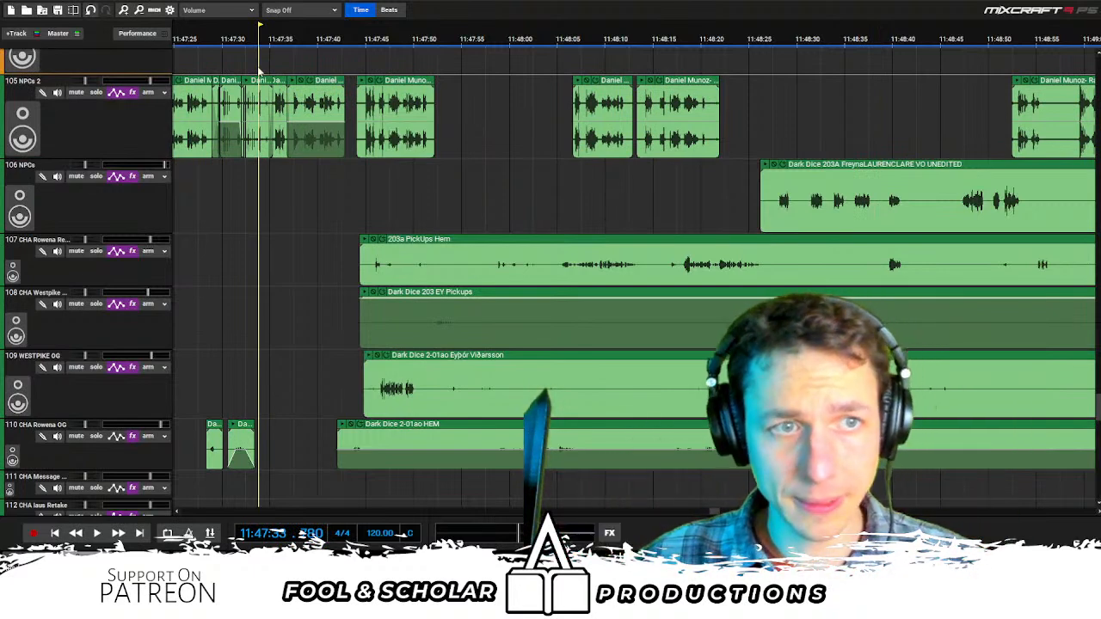
pyautogui.press('space')
pyautogui.scroll(3, 603, 187)
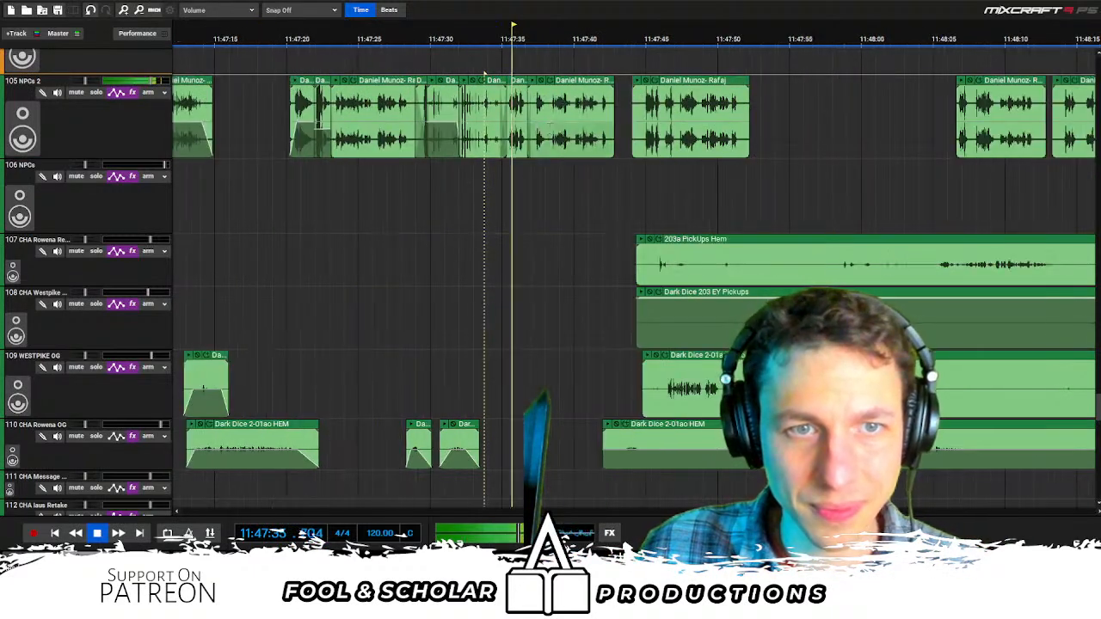
pyautogui.click(558, 192)
pyautogui.moveTo(646, 194); pyautogui.dragTo(709, 120)
pyautogui.moveTo(719, 80); pyautogui.dragTo(709, 83)
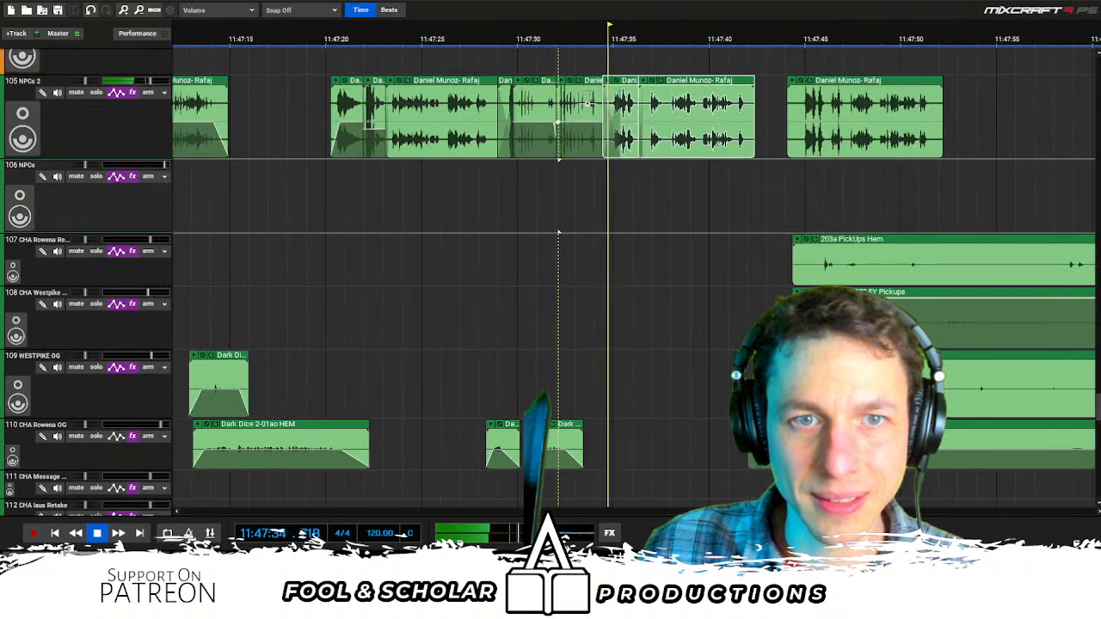
# Tighten the join between the two moved NPCs 2 clips by starting the longer one near 11:47:36, and replay it
pyautogui.click(592, 103)
pyautogui.press('space')
pyautogui.moveTo(620, 227); pyautogui.dragTo(682, 80)
pyautogui.moveTo(627, 206); pyautogui.dragTo(689, 82)
pyautogui.click(593, 101)
pyautogui.press('space')
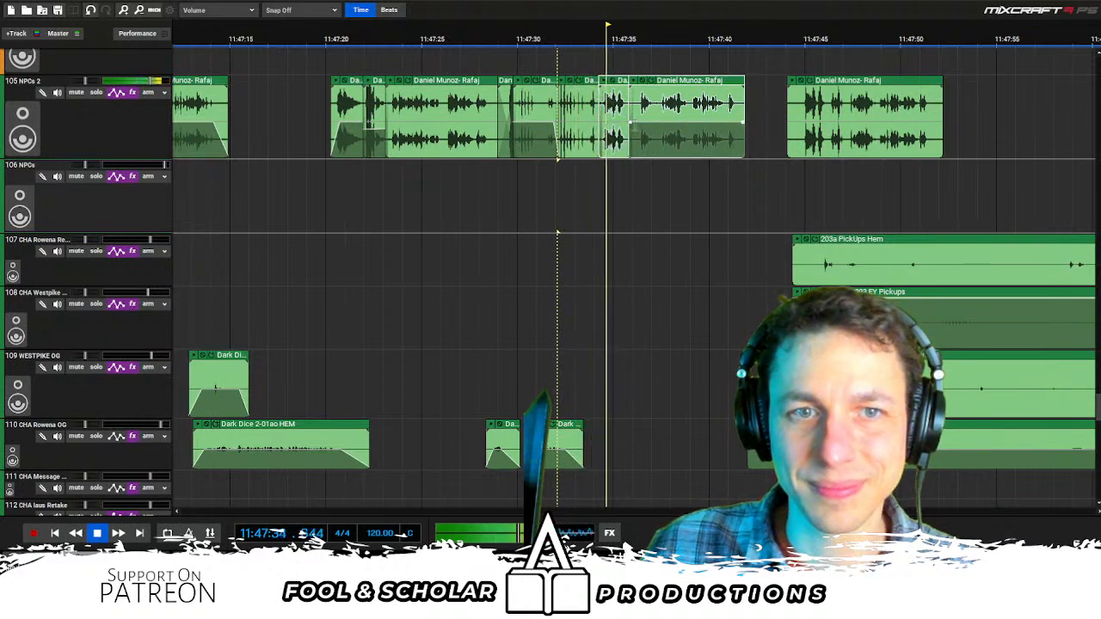
# Dip the longer NPCs 2 clip's volume near 11:47:37, split it there, and pull the remainder slightly earlier
pyautogui.scroll(2, 684, 147)
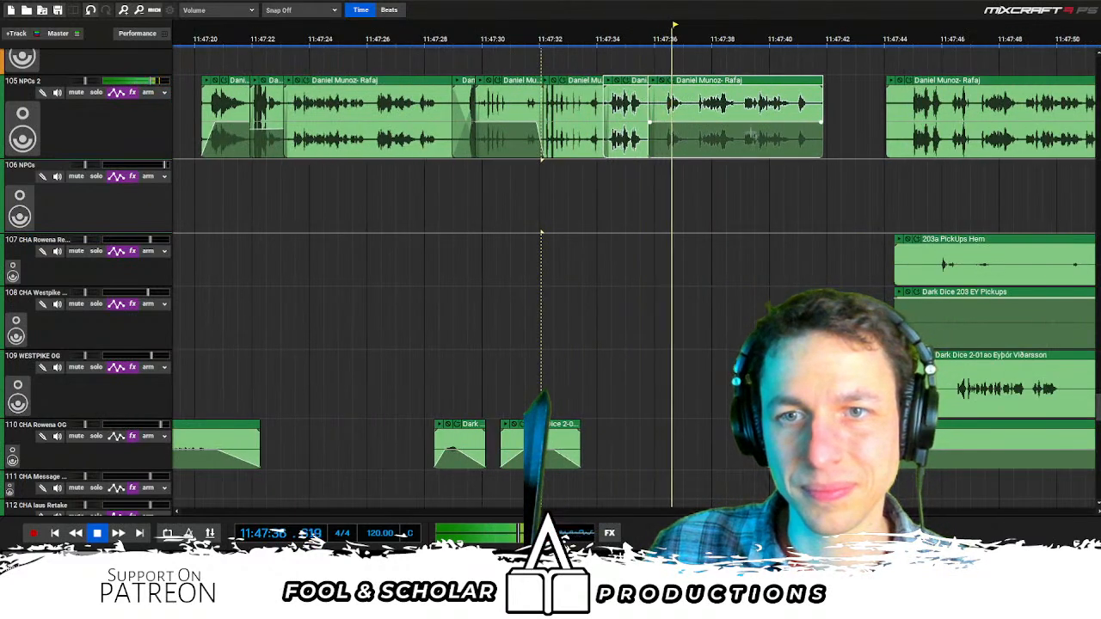
pyautogui.scroll(-2, 568, 177)
pyautogui.moveTo(577, 177); pyautogui.dragTo(670, 194)
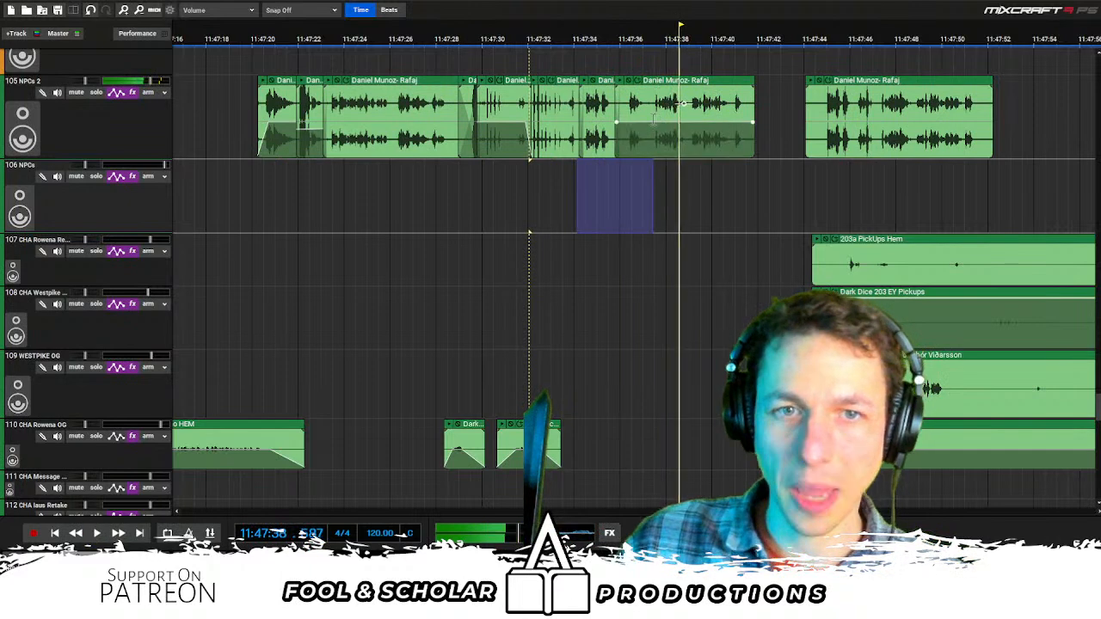
pyautogui.click(695, 104)
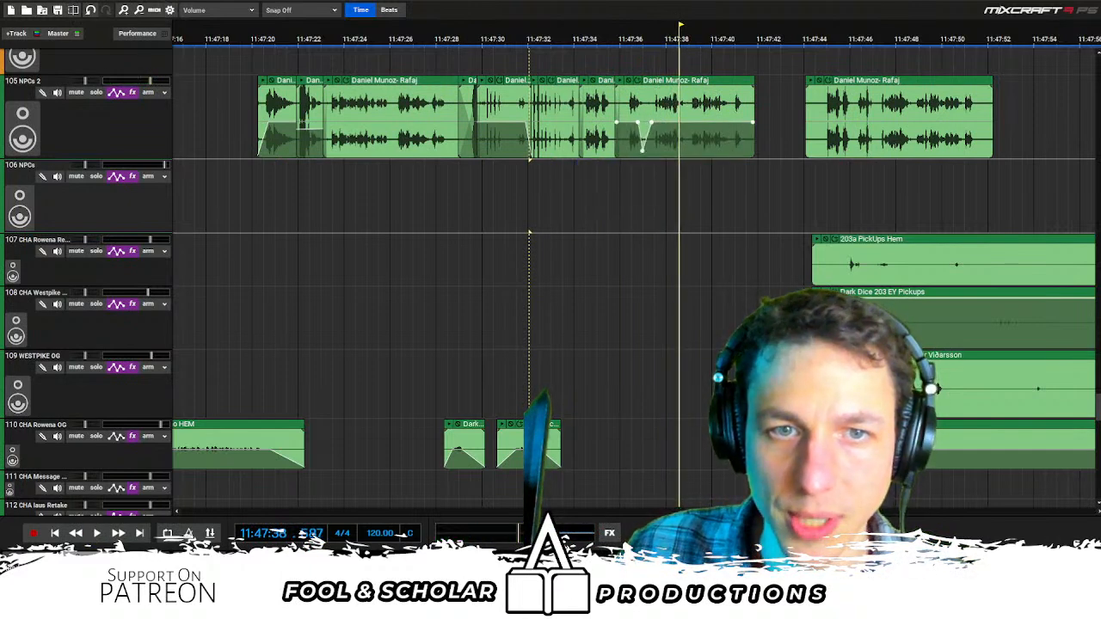
pyautogui.click(623, 191)
pyautogui.press('space')
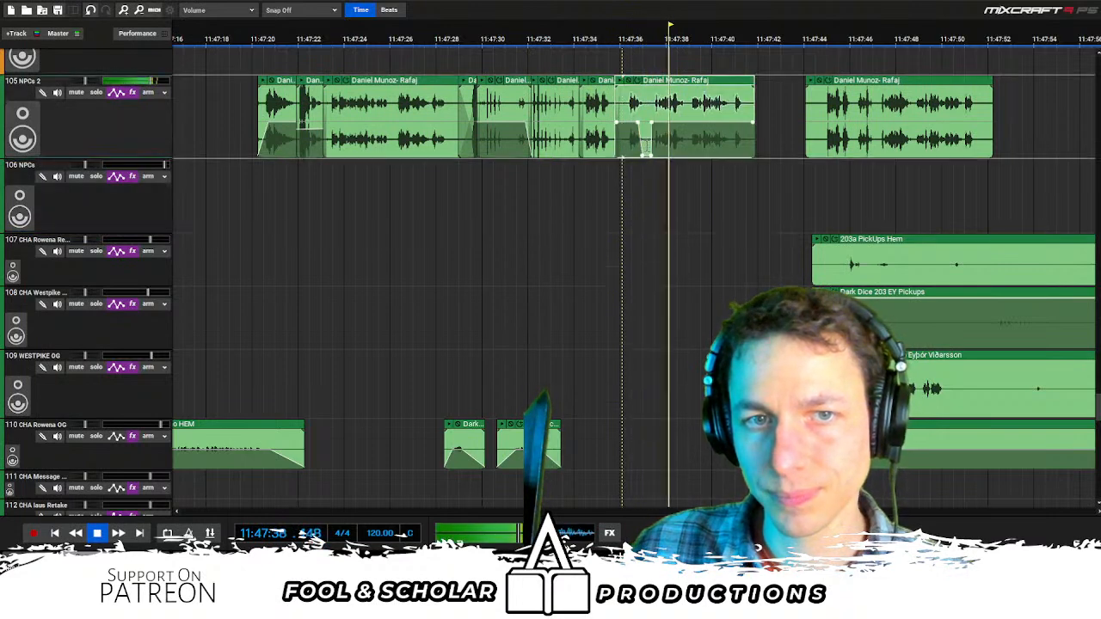
pyautogui.click(631, 193)
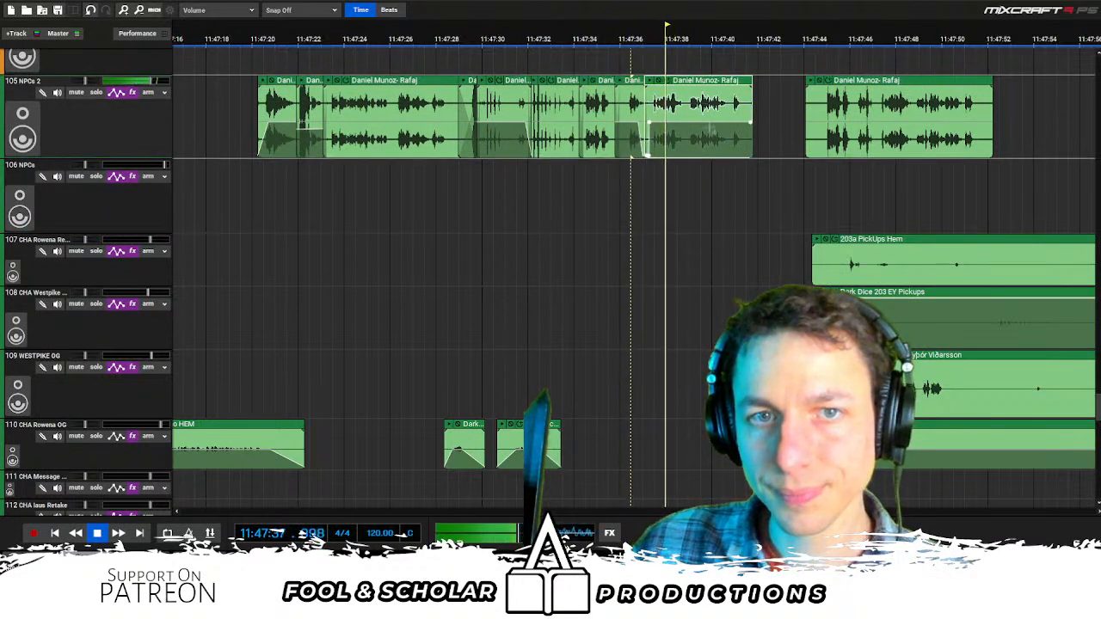
pyautogui.hscroll(1, 711, 128)
# Move the next NPCs 2 take to about 11:47:42, solo the track, and delete the take's portion before about 11:47:47
pyautogui.moveTo(610, 190); pyautogui.dragTo(636, 164)
pyautogui.moveTo(741, 80); pyautogui.dragTo(697, 78)
pyautogui.click(756, 163)
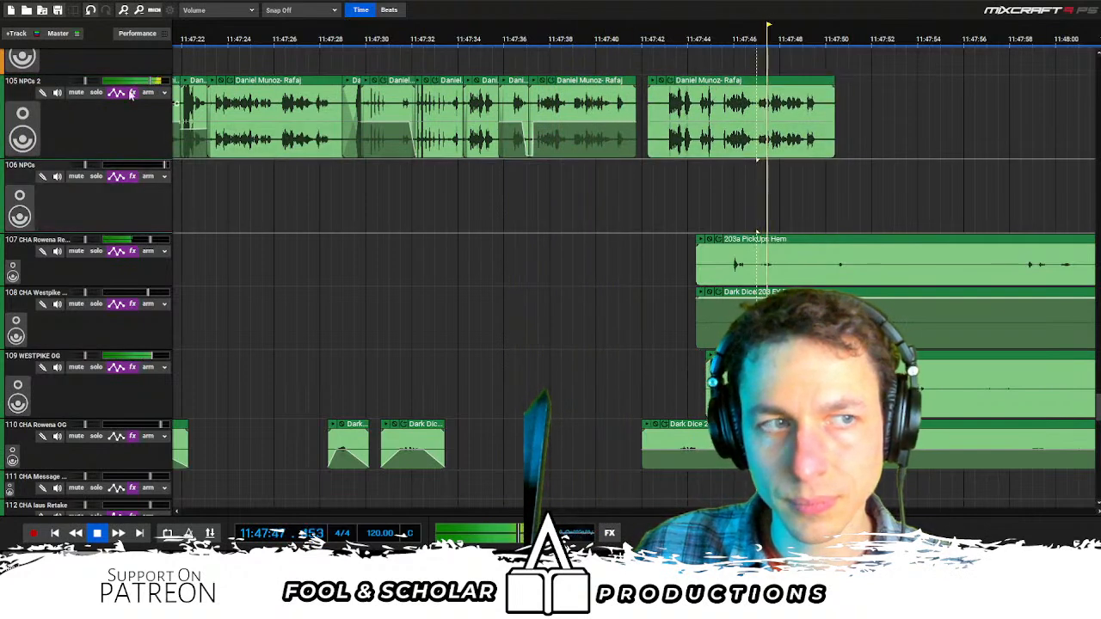
pyautogui.press('s')
pyautogui.click(753, 140)
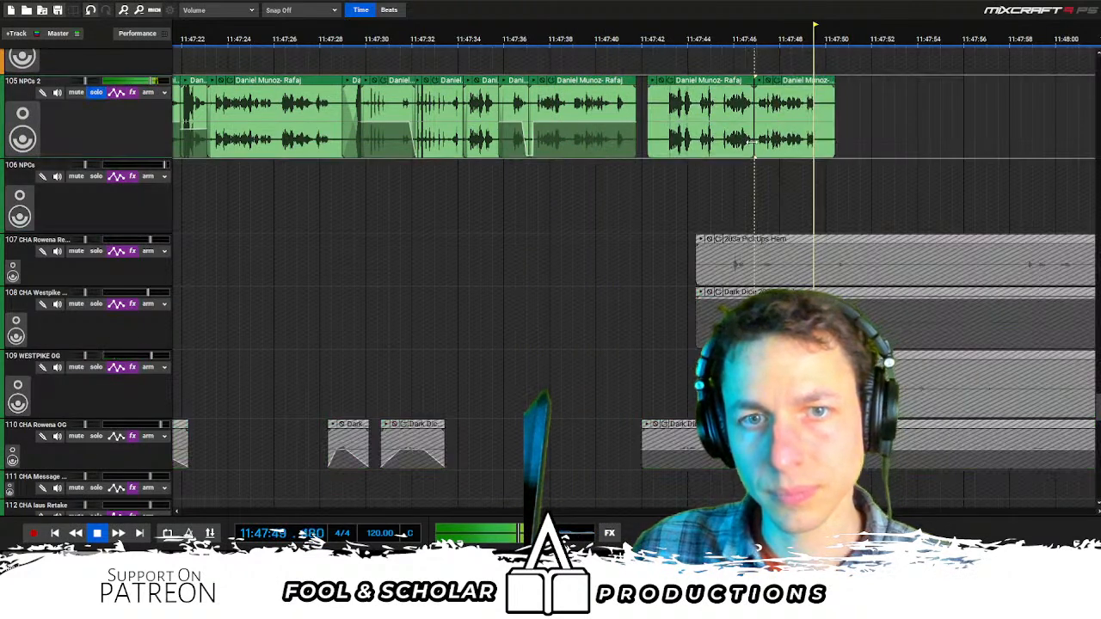
pyautogui.hotkey('ctrl', 't')
pyautogui.click(748, 141)
pyautogui.press('Delete')
# Cut the previous NPCs 2 line's section between about 11:47:39 and 11:47:41, and fill the gap with the remaining take
pyautogui.click(614, 161)
pyautogui.hotkey('ctrl', 't')
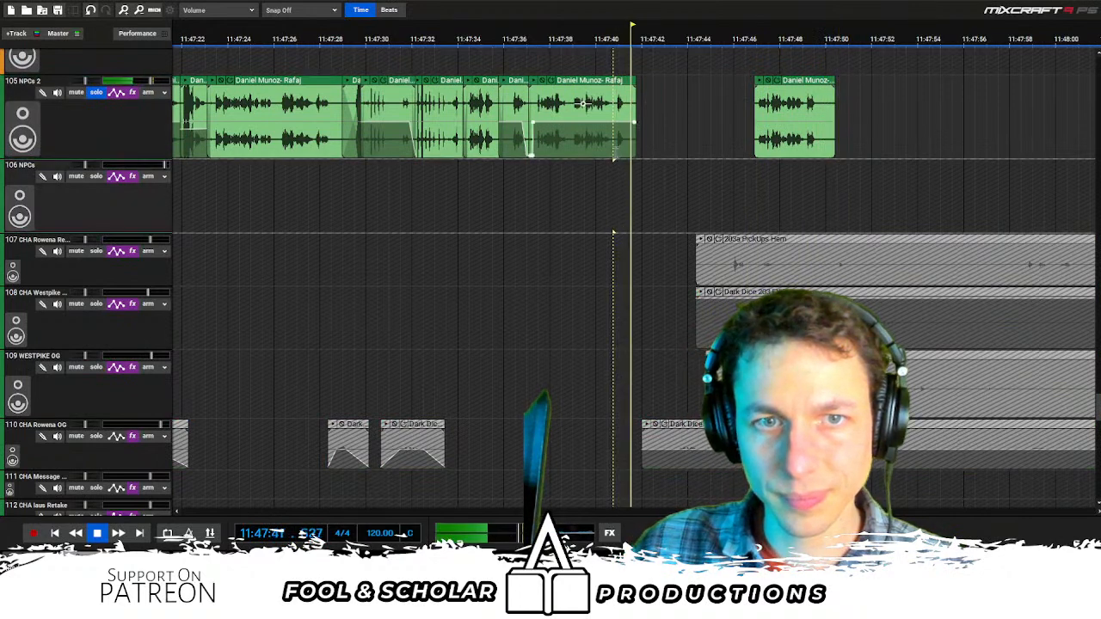
pyautogui.click(549, 164)
pyautogui.hotkey('ctrl', 't')
pyautogui.click(589, 138)
pyautogui.press('Delete')
pyautogui.moveTo(794, 82); pyautogui.dragTo(616, 92)
# Replay the spliced NPCs 2 line from about 11:47:39 and fade out its final clip near 11:47:42
pyautogui.click(567, 163)
pyautogui.press('space')
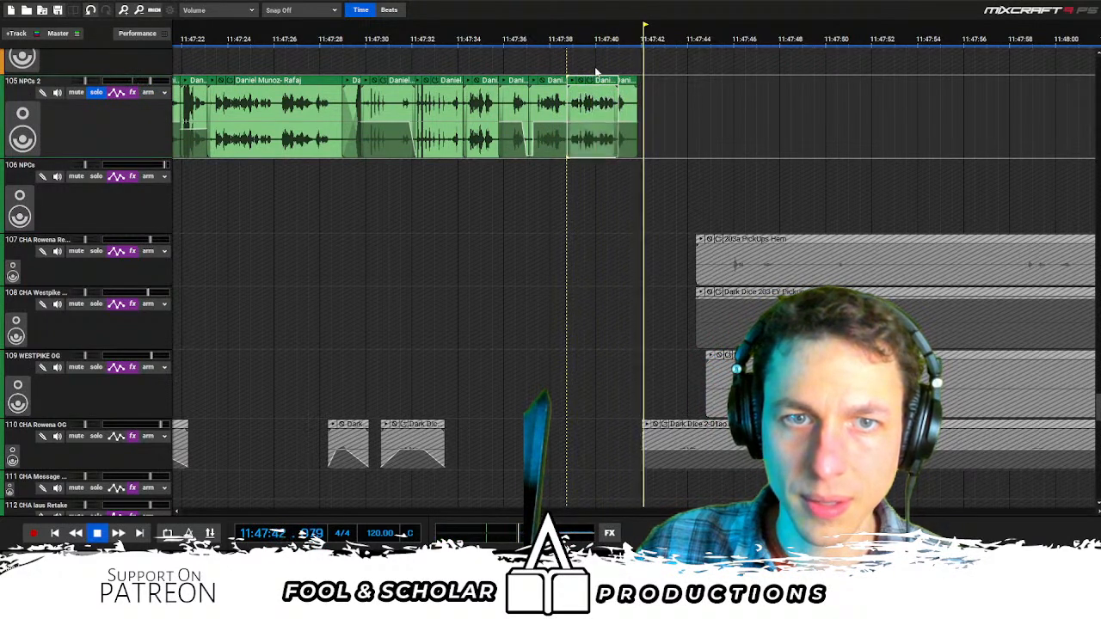
pyautogui.click(595, 69)
pyautogui.click(568, 66)
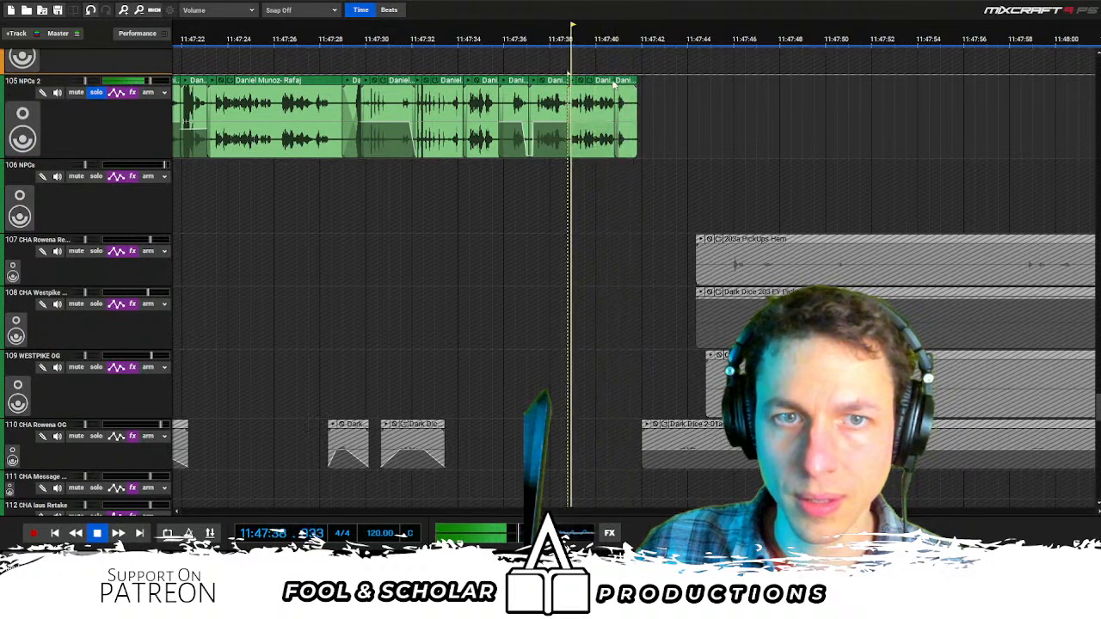
pyautogui.click(625, 104)
pyautogui.click(630, 122)
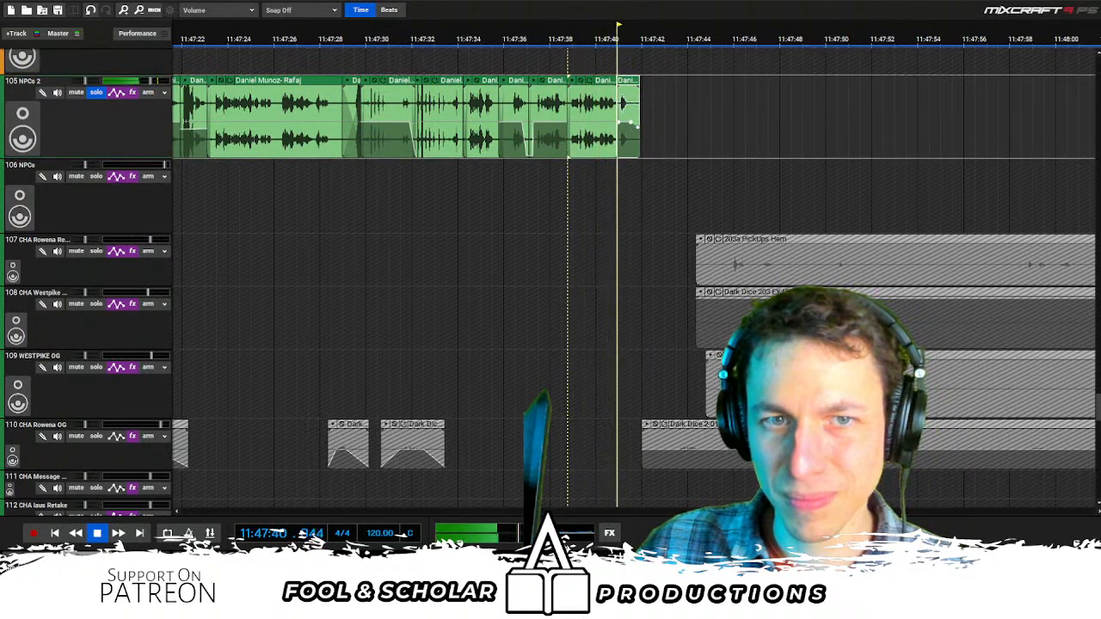
pyautogui.moveTo(637, 122); pyautogui.dragTo(639, 157)
pyautogui.press('space')
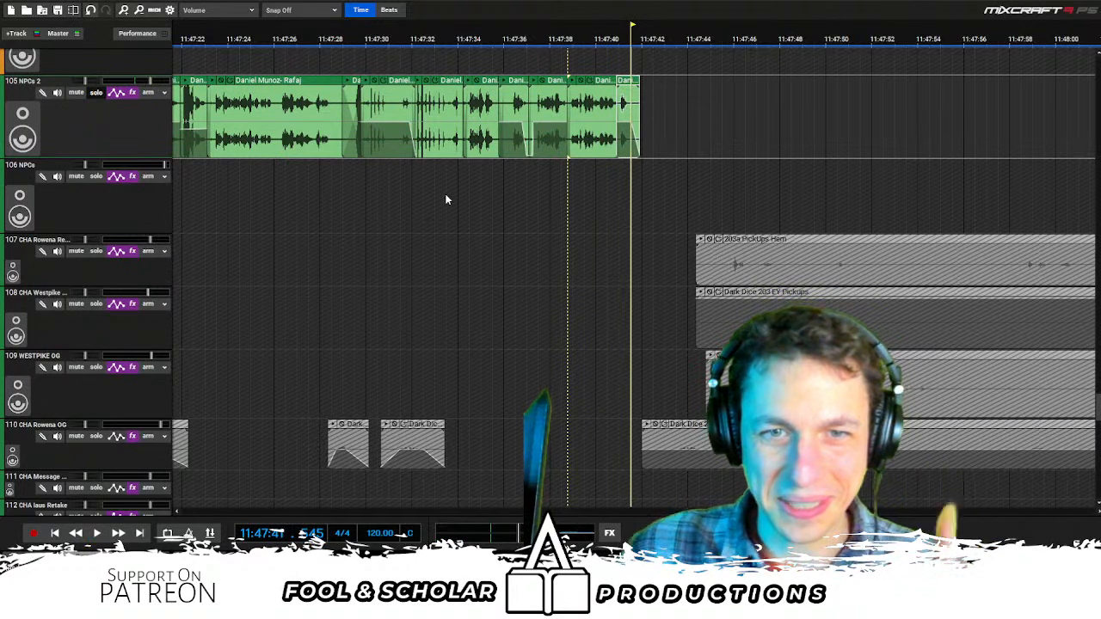
# Play all tracks, split the Rowena OG clip near 11:47:45, and move the Rowena and Westpike pickup clips to about 11:47:56
pyautogui.press('space')
pyautogui.click(686, 293)
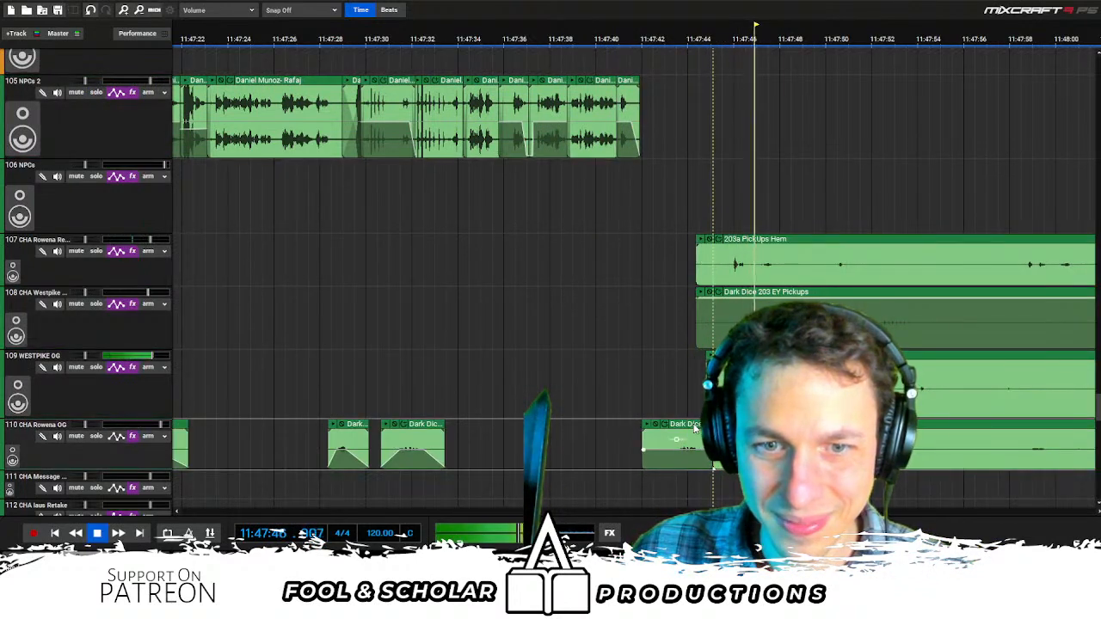
pyautogui.press('space')
pyautogui.moveTo(638, 214); pyautogui.dragTo(1006, 296)
# Move the separated Rowena OG line earlier to overlap the NPCs 2 ending, starting it near 11:47:41 with fades on both ends
pyautogui.press('space')
pyautogui.click(588, 396)
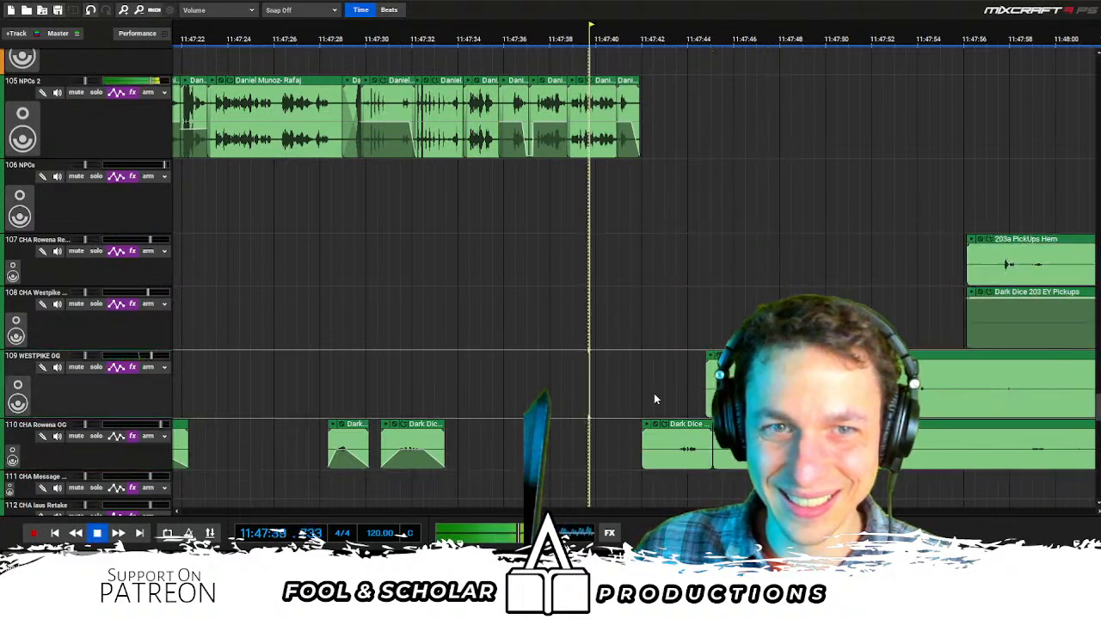
pyautogui.moveTo(676, 448); pyautogui.dragTo(632, 447)
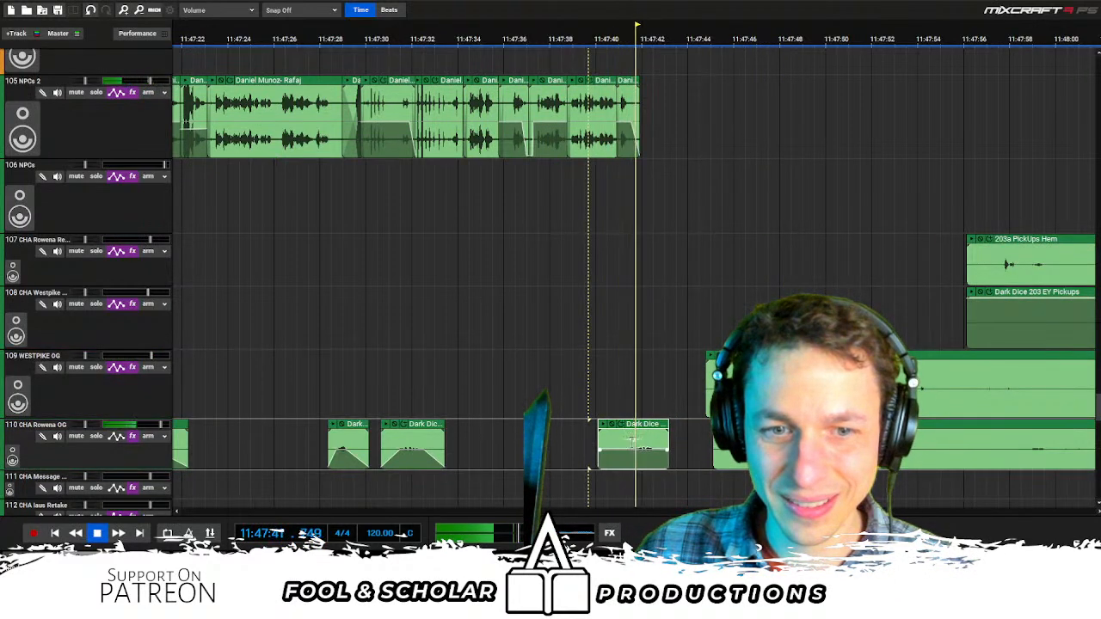
pyautogui.press('space')
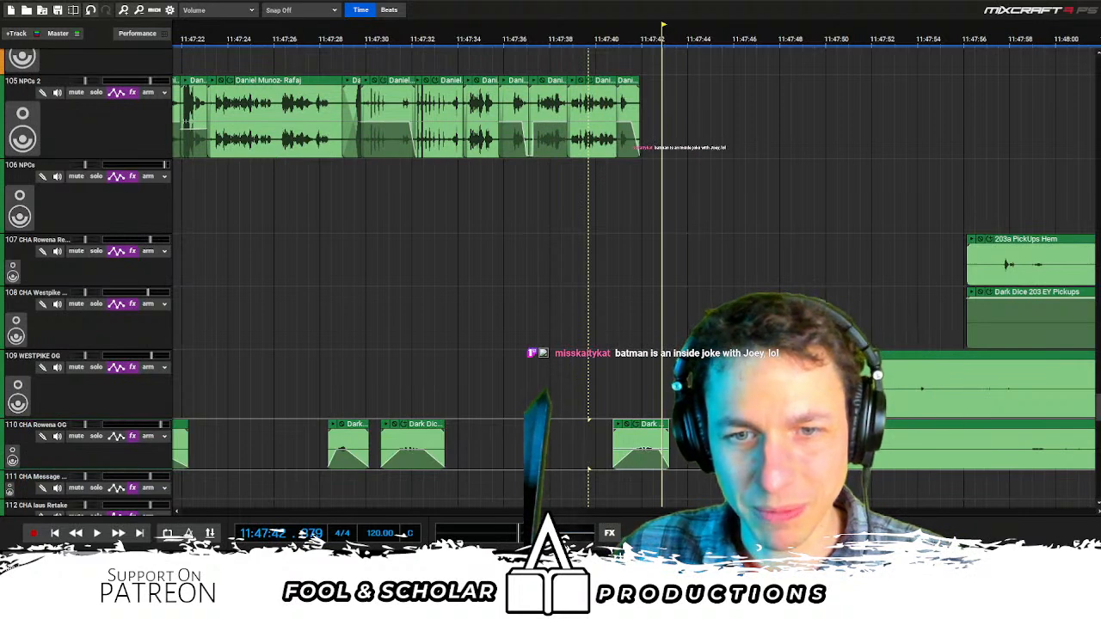
# Move the Westpike OG clip earlier to about 11:47:41, fade in its start, and replay the overlap with Rowena
pyautogui.click(849, 383)
pyautogui.click(628, 356)
pyautogui.press('space')
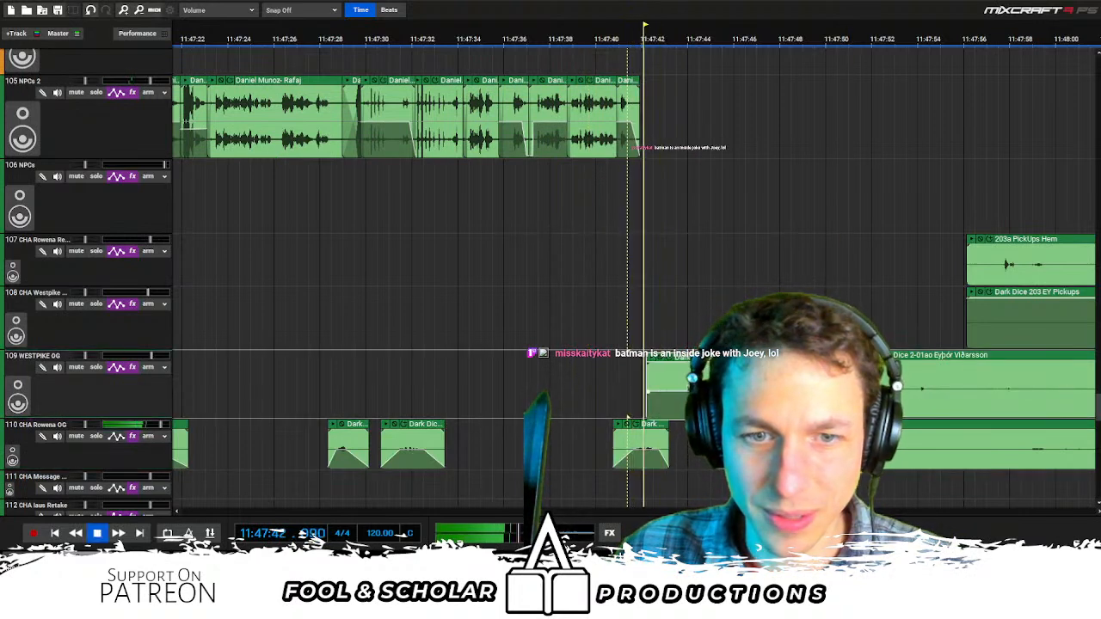
pyautogui.press('space')
pyautogui.press('space')
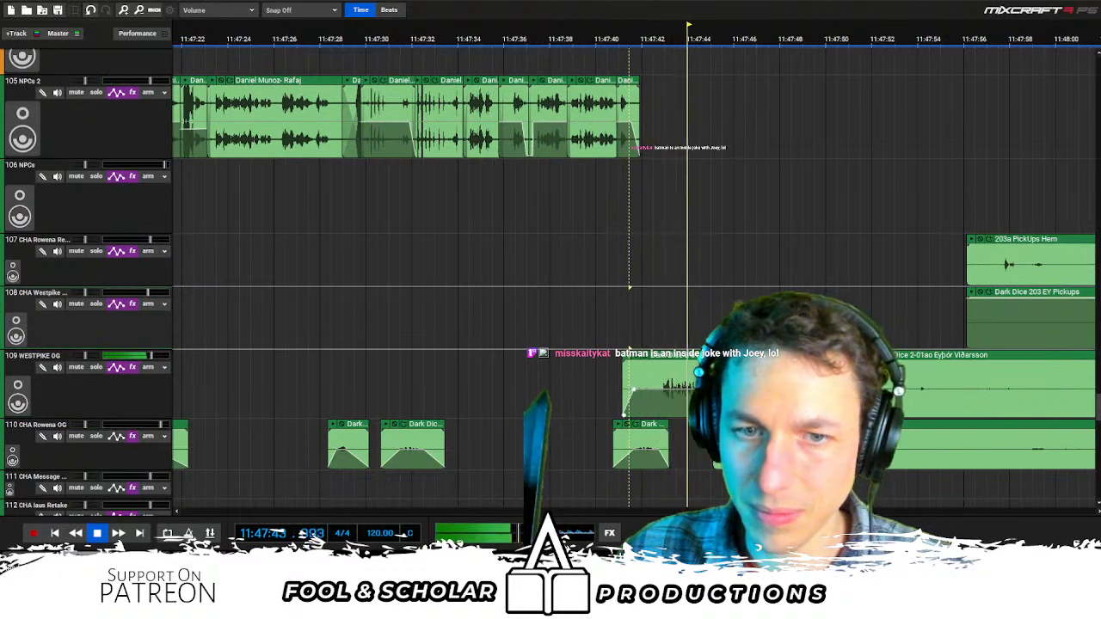
# End the Westpike OG line near 11:47:47 with a fade-out, and move the remaining OG clips to 11:47:59 and pickups to 11:48:08
pyautogui.moveTo(483, 434); pyautogui.dragTo(660, 436)
pyautogui.click(687, 329)
pyautogui.hscroll(1, 687, 330)
pyautogui.moveTo(539, 345); pyautogui.dragTo(751, 238)
pyautogui.moveTo(798, 239); pyautogui.dragTo(1079, 240)
pyautogui.click(674, 320)
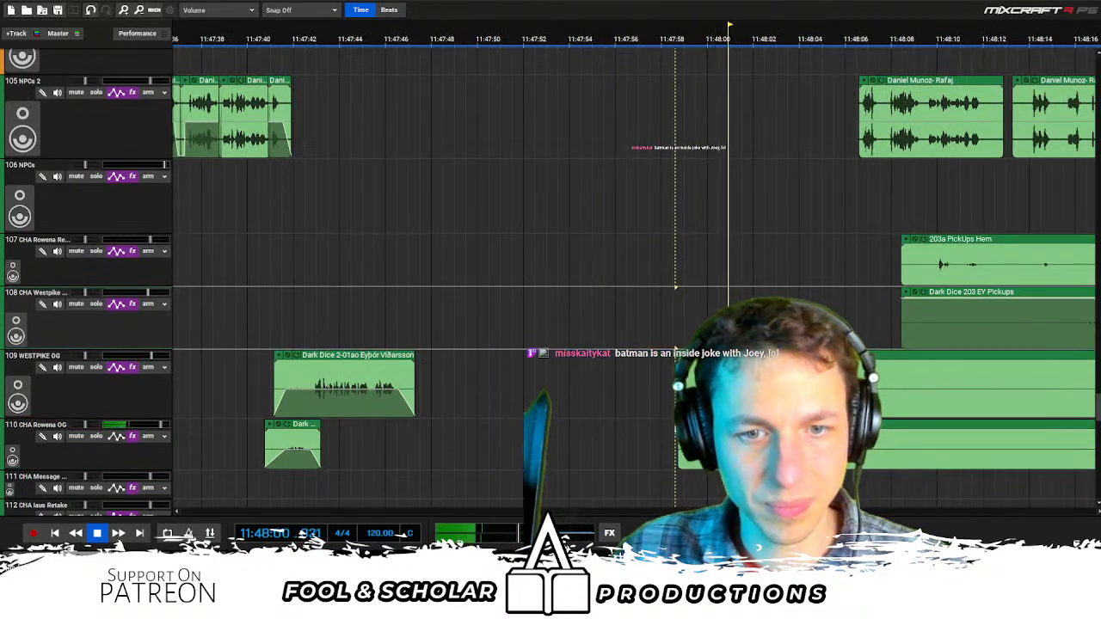
# Fade in the remaining Rowena OG clip and move it together with the remaining Westpike OG clip to about 11:47:55
pyautogui.click(686, 448)
pyautogui.moveTo(678, 449); pyautogui.dragTo(673, 481)
pyautogui.press('space')
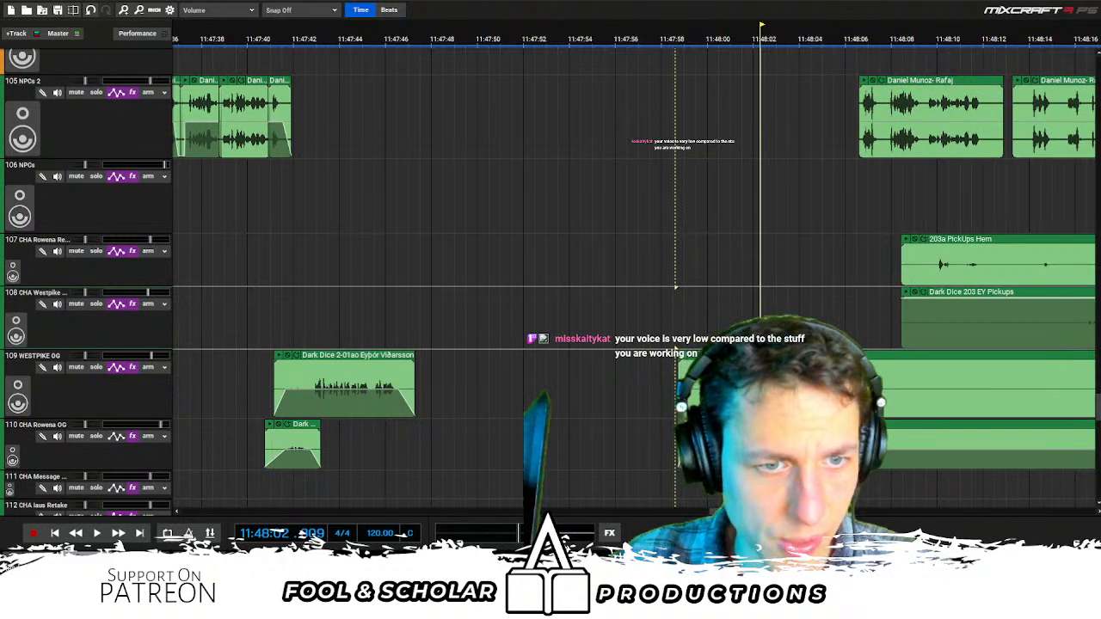
pyautogui.click(565, 329)
pyautogui.press('space')
pyautogui.moveTo(581, 328); pyautogui.dragTo(712, 439)
pyautogui.moveTo(748, 361); pyautogui.dragTo(671, 359)
# Split the remaining Rowena OG clip near 11:48:05 and fade out the end of its first part
pyautogui.hscroll(2, 662, 357)
pyautogui.moveTo(535, 331); pyautogui.dragTo(568, 332)
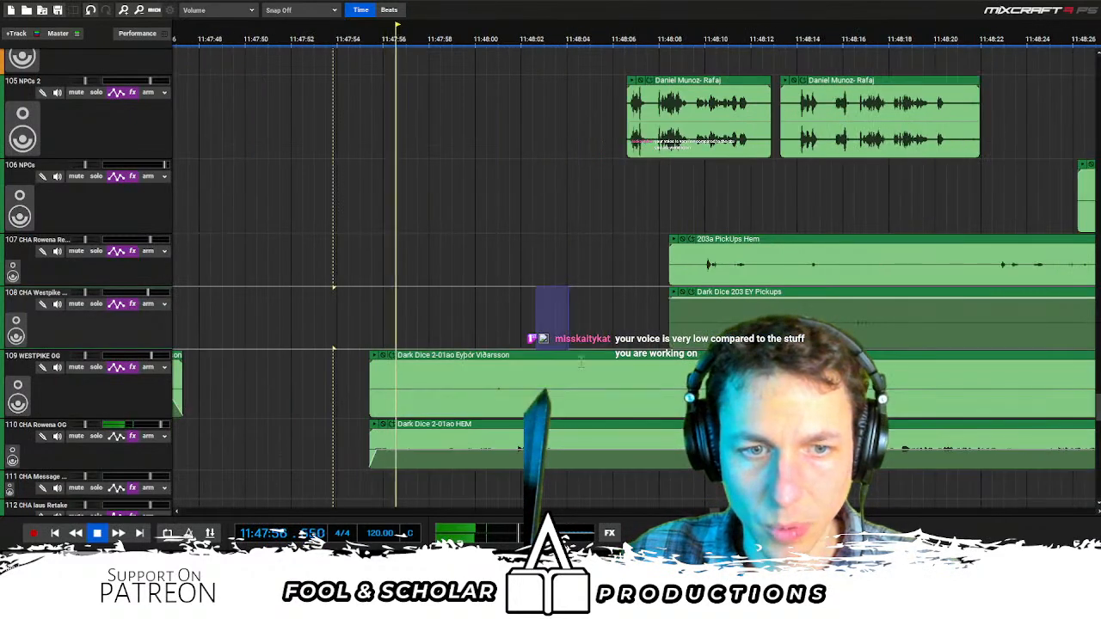
pyautogui.click(586, 436)
pyautogui.hotkey('ctrl', 't')
pyautogui.moveTo(583, 432); pyautogui.dragTo(567, 432)
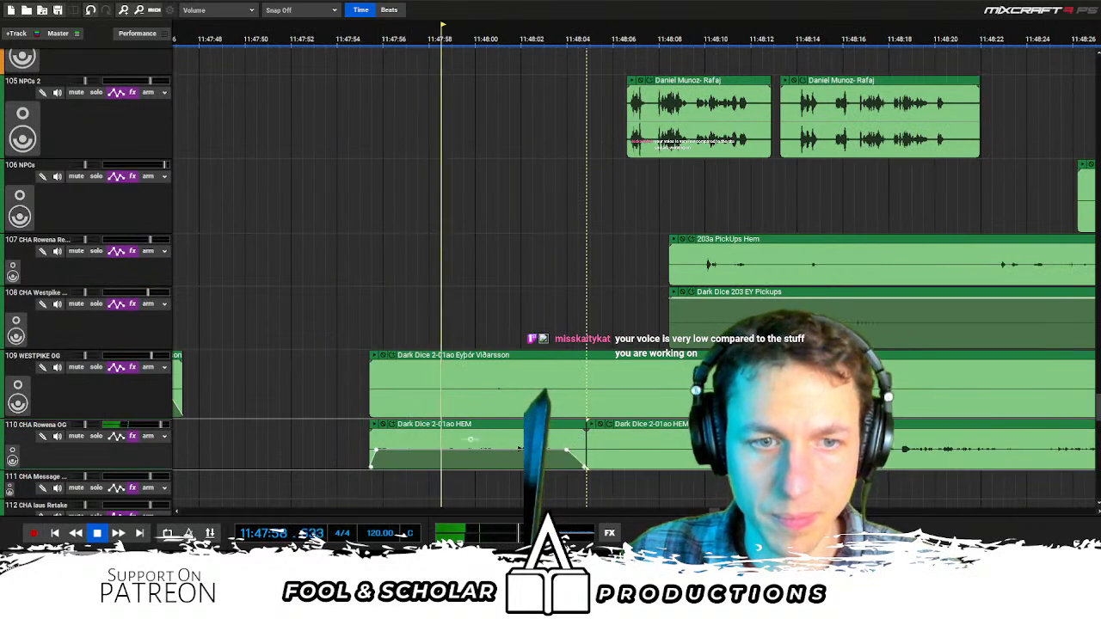
# Trim the Westpike OG clip's start to about 11:48:07 and cut the Rowena OG audio between about 11:48:01.7 and 11:48:05.5
pyautogui.moveTo(371, 406); pyautogui.dragTo(631, 392)
pyautogui.press('space')
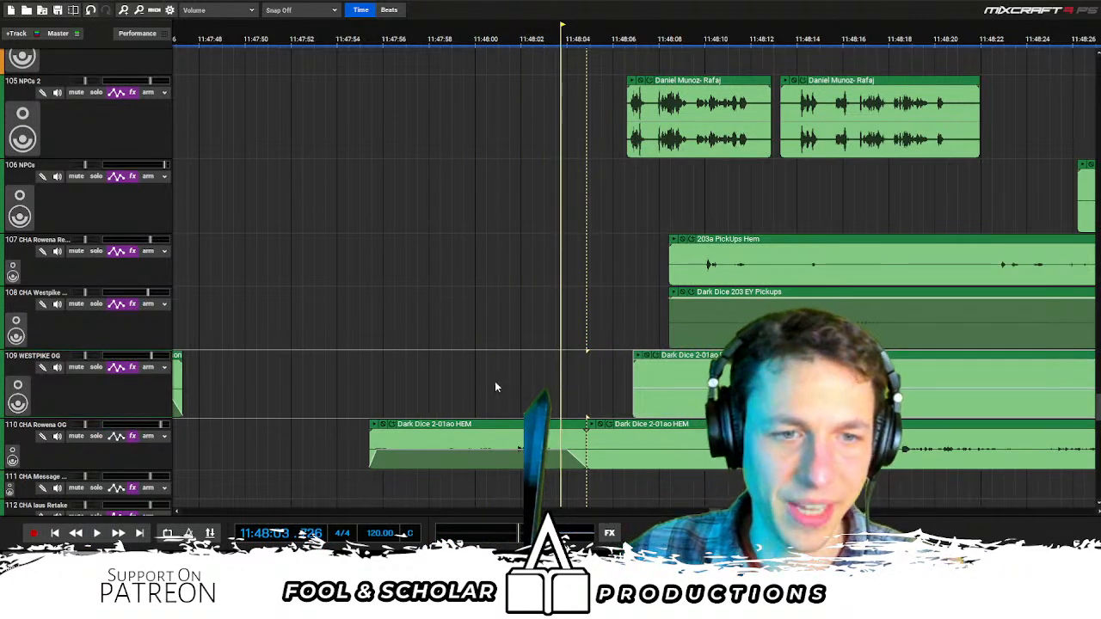
pyautogui.moveTo(513, 406); pyautogui.dragTo(602, 460)
pyautogui.press('Delete')
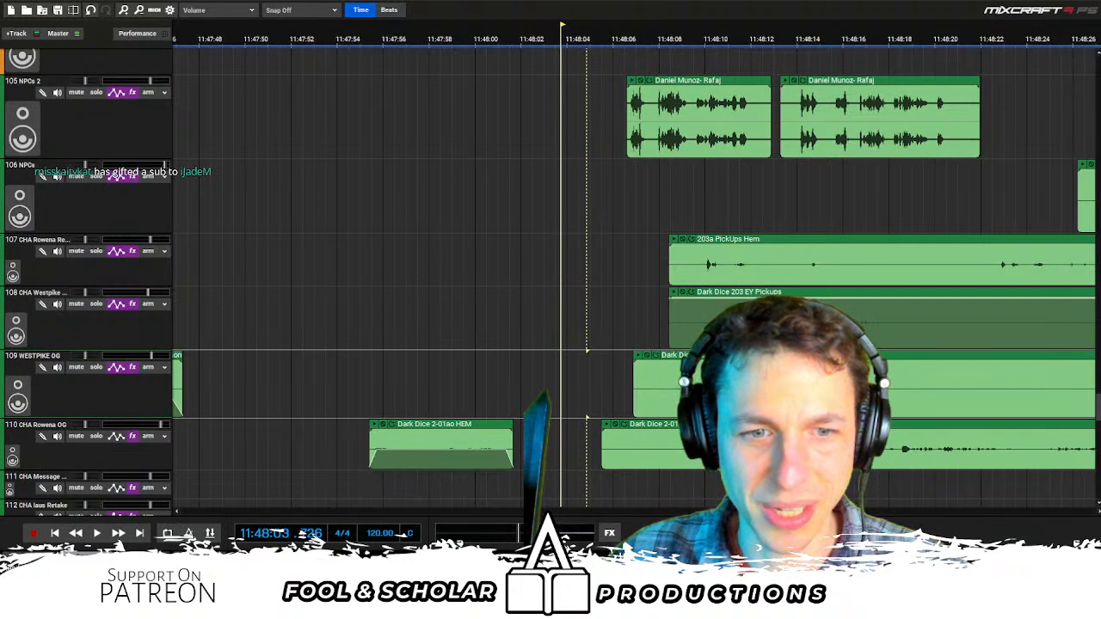
# Replay the Rowena OG line from about 11:47:57 and move the two following NPCs 2 clips to about 11:48:15
pyautogui.hscroll(3, 639, 313)
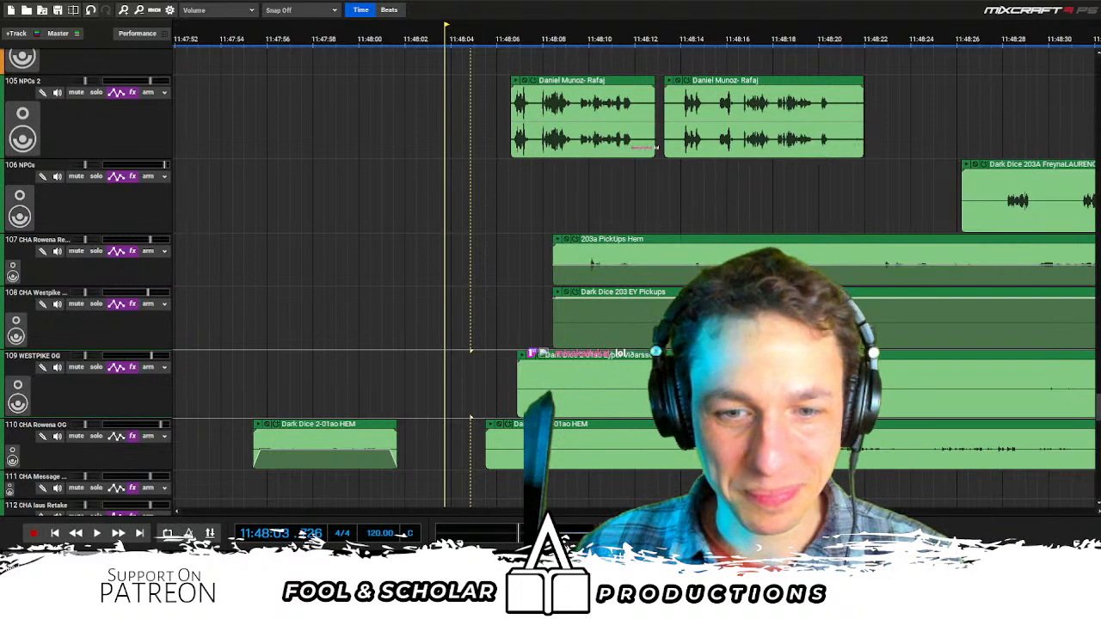
pyautogui.click(514, 213)
pyautogui.click(364, 183)
pyautogui.press('space')
pyautogui.press('space')
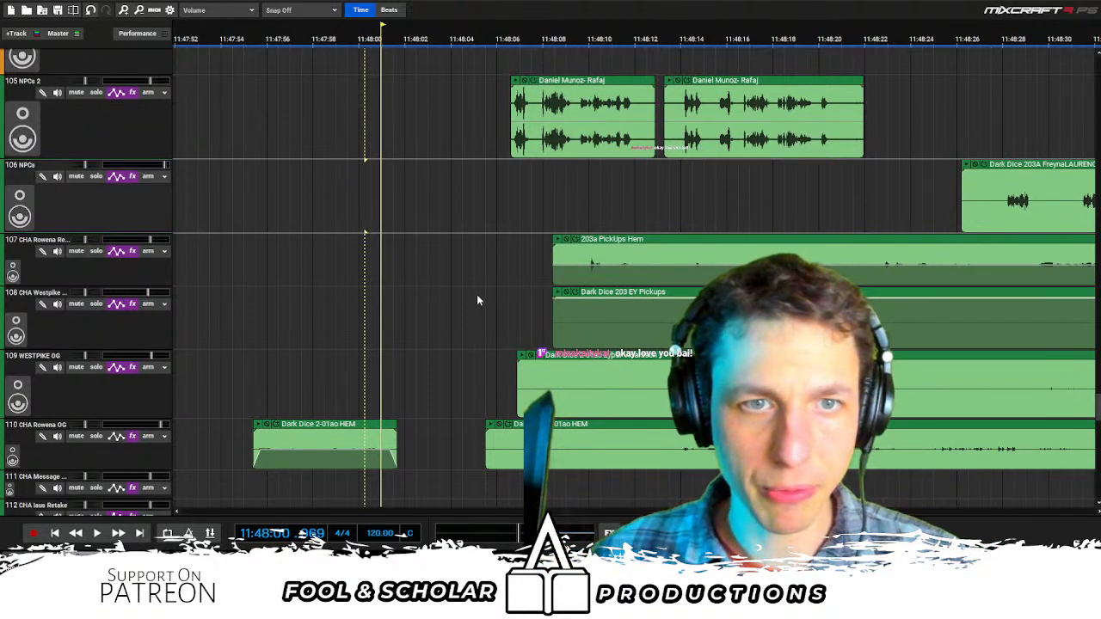
pyautogui.hscroll(-5, 475, 305)
pyautogui.click(528, 240)
pyautogui.press('space')
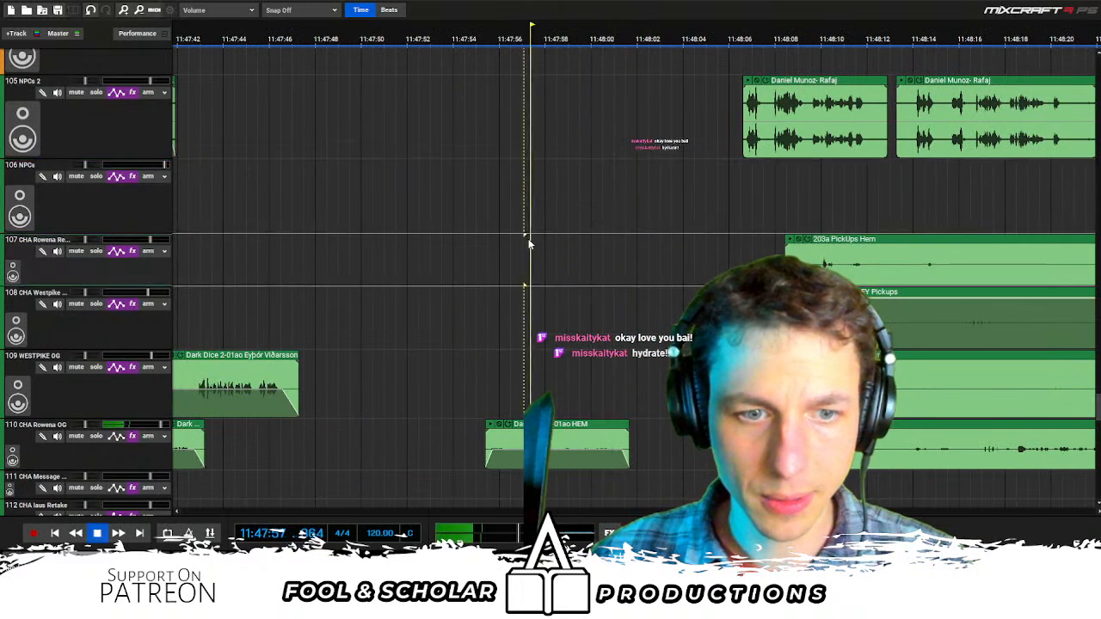
pyautogui.hscroll(3, 533, 236)
pyautogui.moveTo(506, 215); pyautogui.dragTo(749, 121)
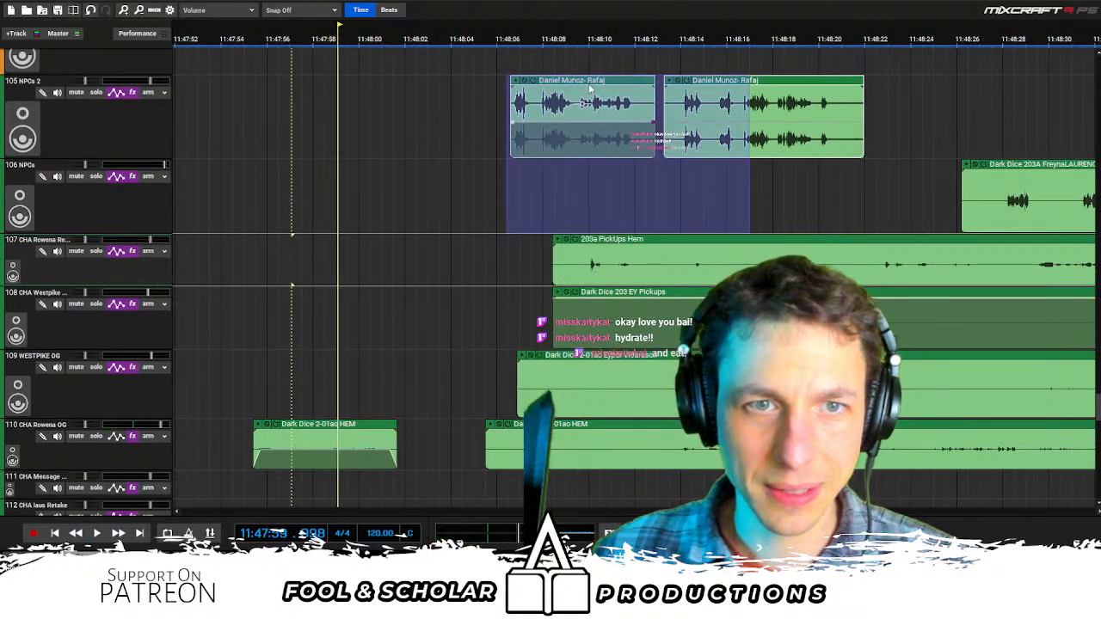
pyautogui.moveTo(602, 86); pyautogui.dragTo(805, 86)
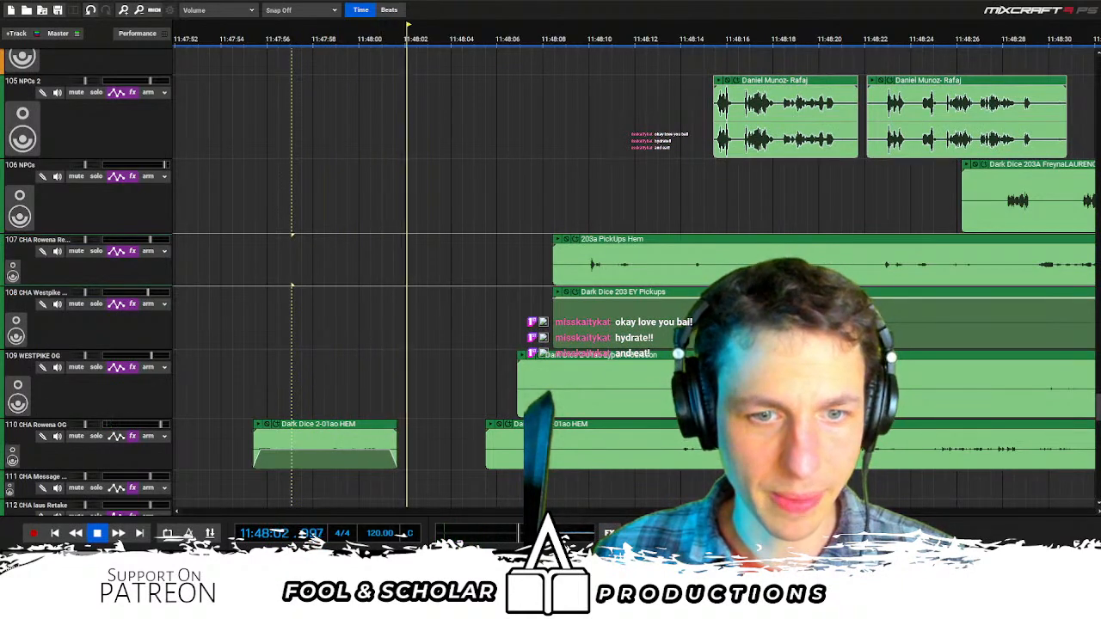
# Move the Rowena and Westpike pickup clips earlier together and trim their starts to about 11:48:02
pyautogui.moveTo(499, 160); pyautogui.dragTo(577, 319)
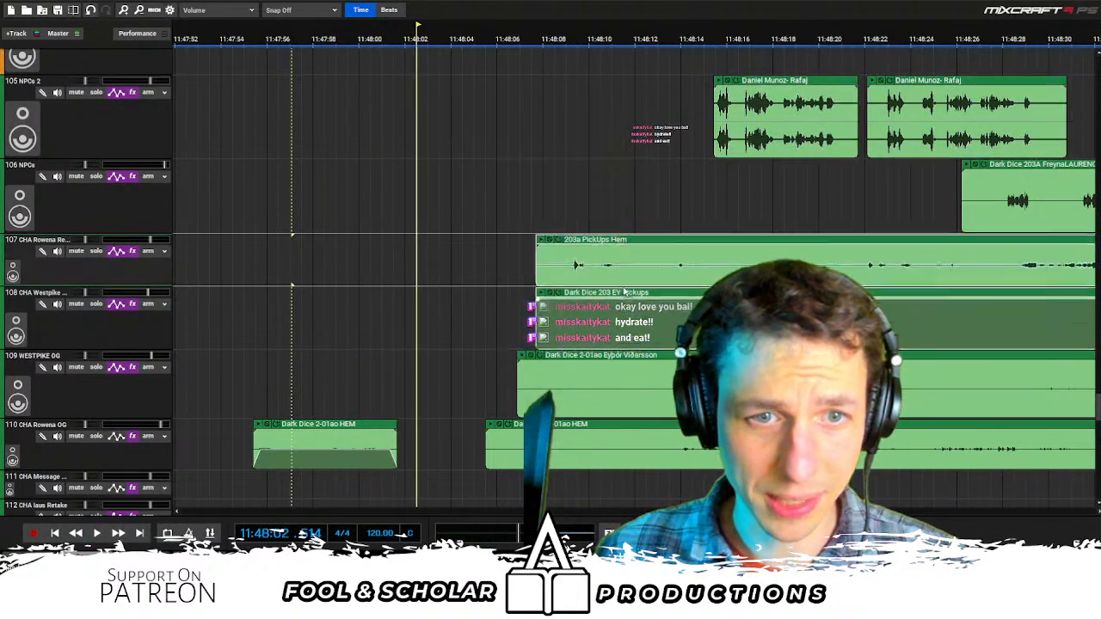
pyautogui.moveTo(644, 292); pyautogui.dragTo(475, 294)
pyautogui.moveTo(366, 263); pyautogui.dragTo(402, 296)
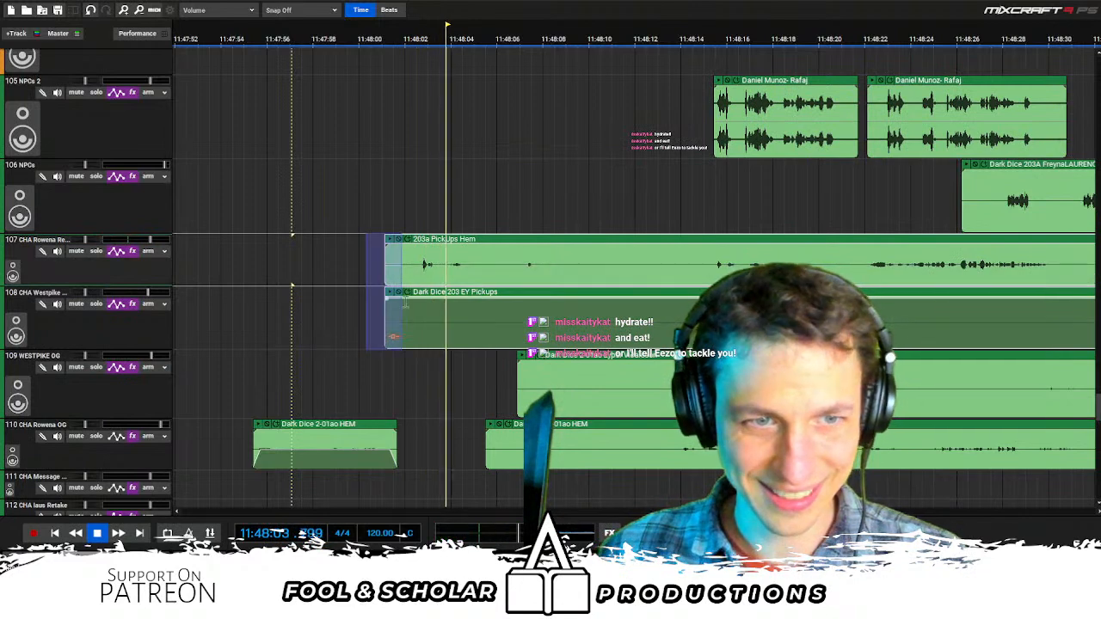
pyautogui.press('Delete')
pyautogui.moveTo(483, 220); pyautogui.dragTo(555, 301)
pyautogui.press('Delete')
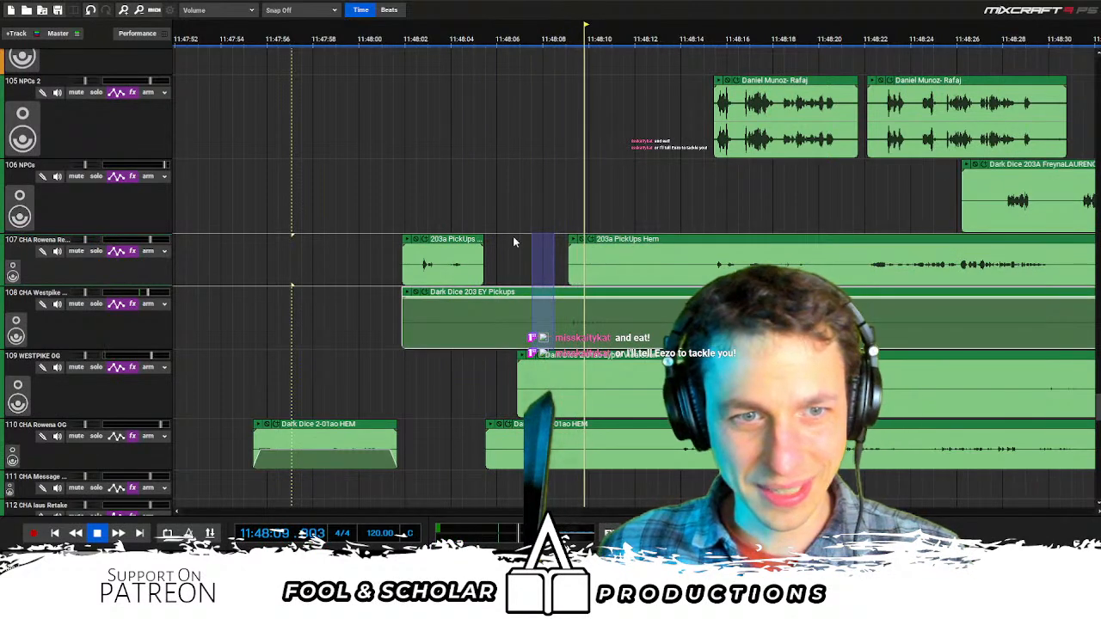
pyautogui.hotkey('ctrl', 'z')
pyautogui.hotkey('ctrl', 'z')
# Cut both pickup clips between about 11:48:13 and 11:48:14.7, and fade the first parts in and out
pyautogui.moveTo(661, 234); pyautogui.dragTo(660, 347)
pyautogui.press('Delete')
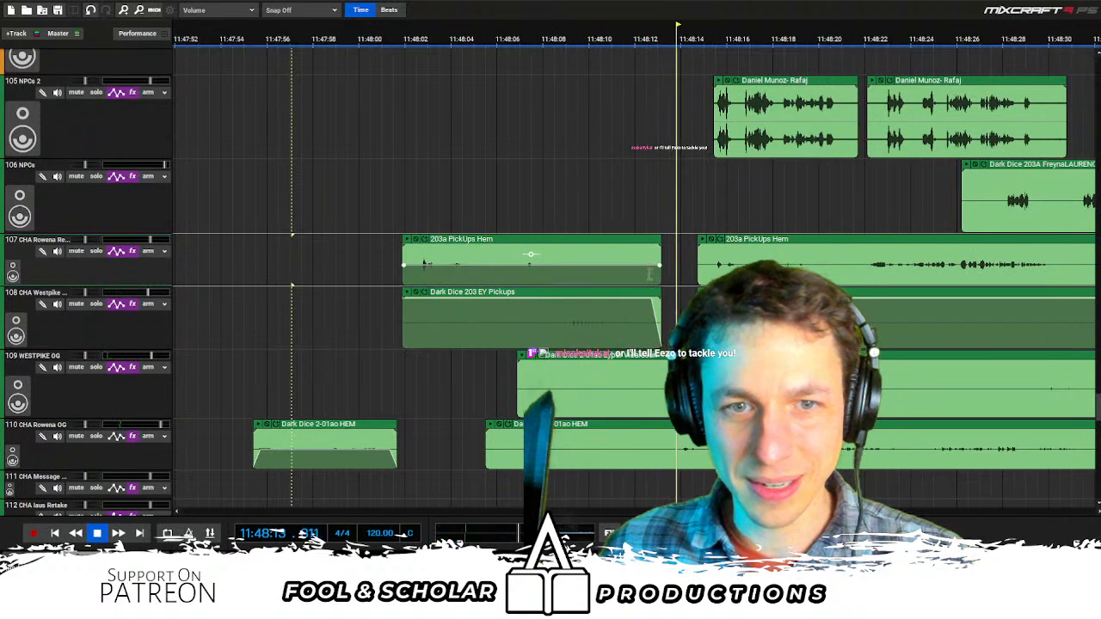
pyautogui.press('space')
pyautogui.click(650, 270)
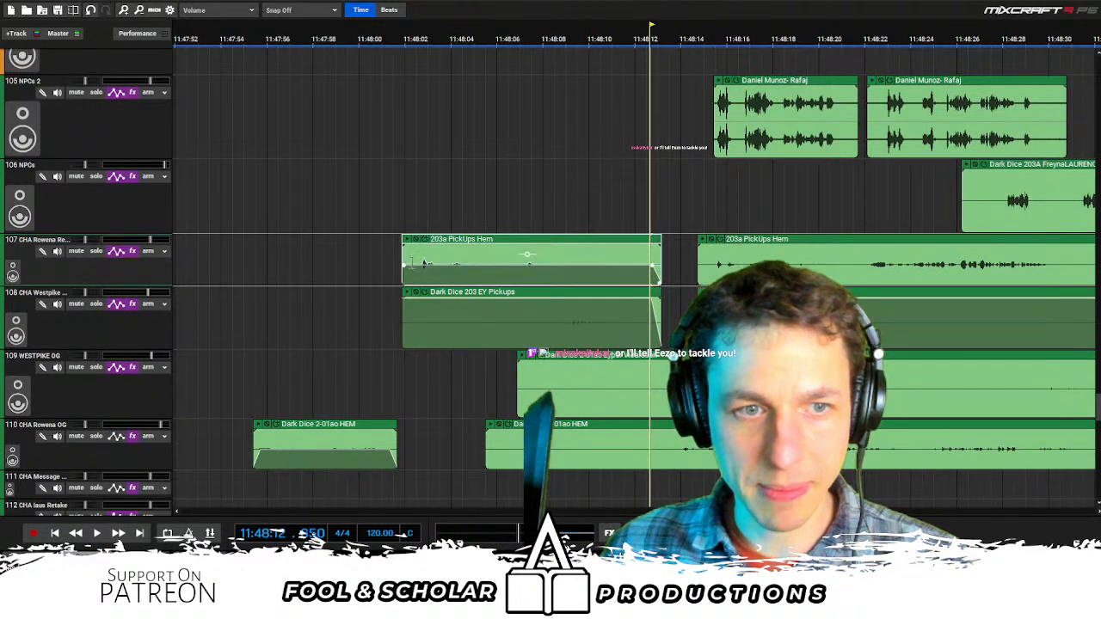
pyautogui.click(414, 302)
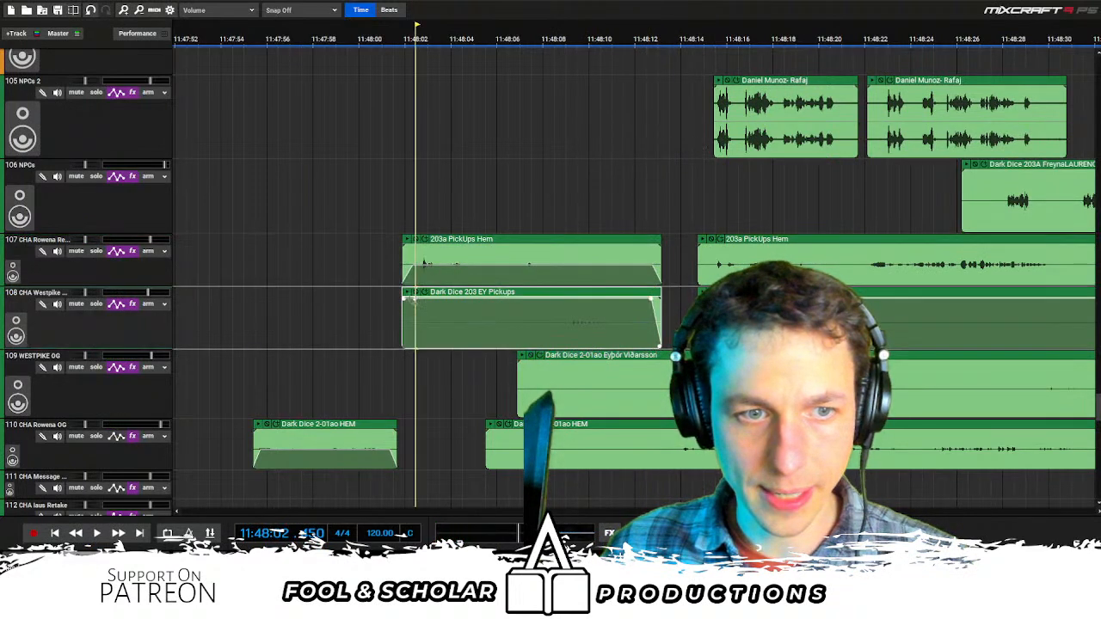
# Move the Rowena and Westpike OG clips to about 11:48:17 and 11:48:18, and the NPC clips later, starting at about 11:48:32
pyautogui.moveTo(424, 385); pyautogui.dragTo(565, 486)
pyautogui.moveTo(592, 361); pyautogui.dragTo(851, 361)
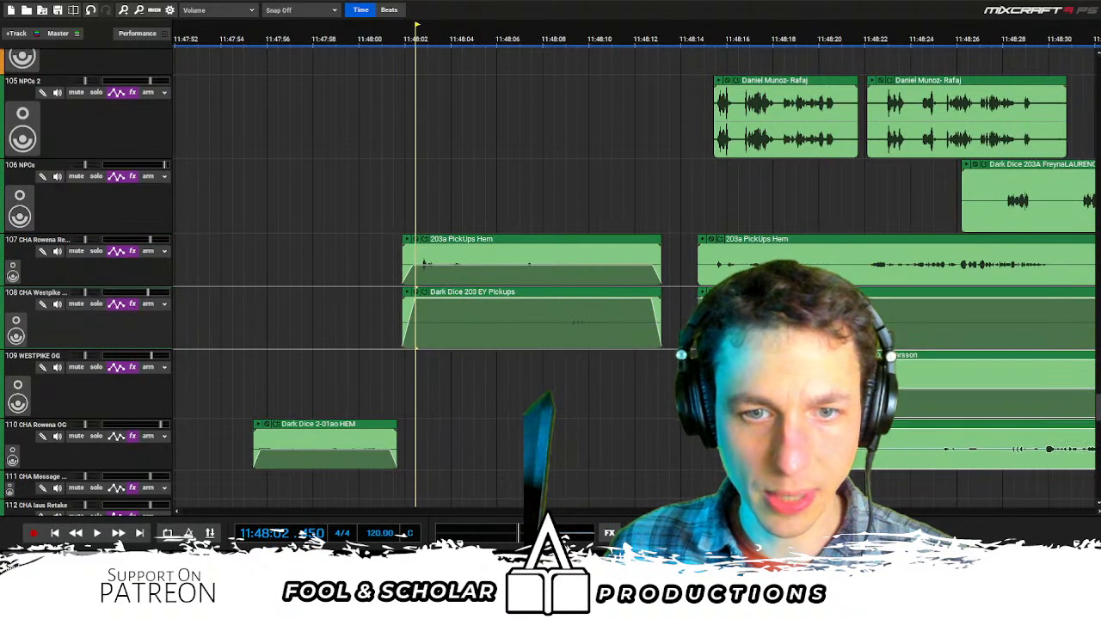
pyautogui.hscroll(3, 609, 233)
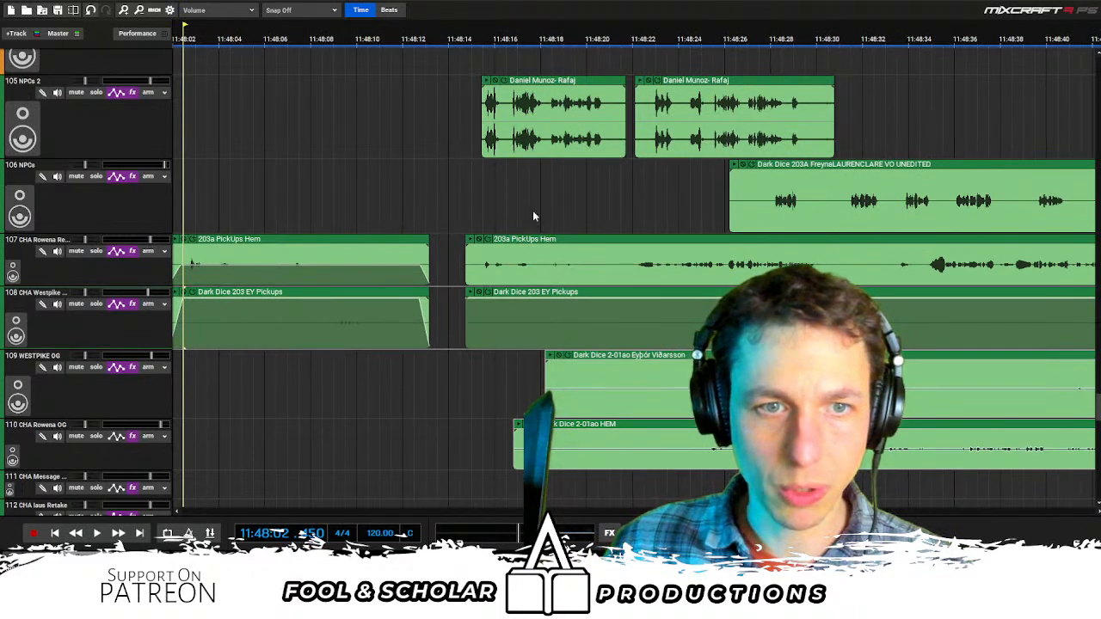
pyautogui.moveTo(441, 215); pyautogui.dragTo(806, 112)
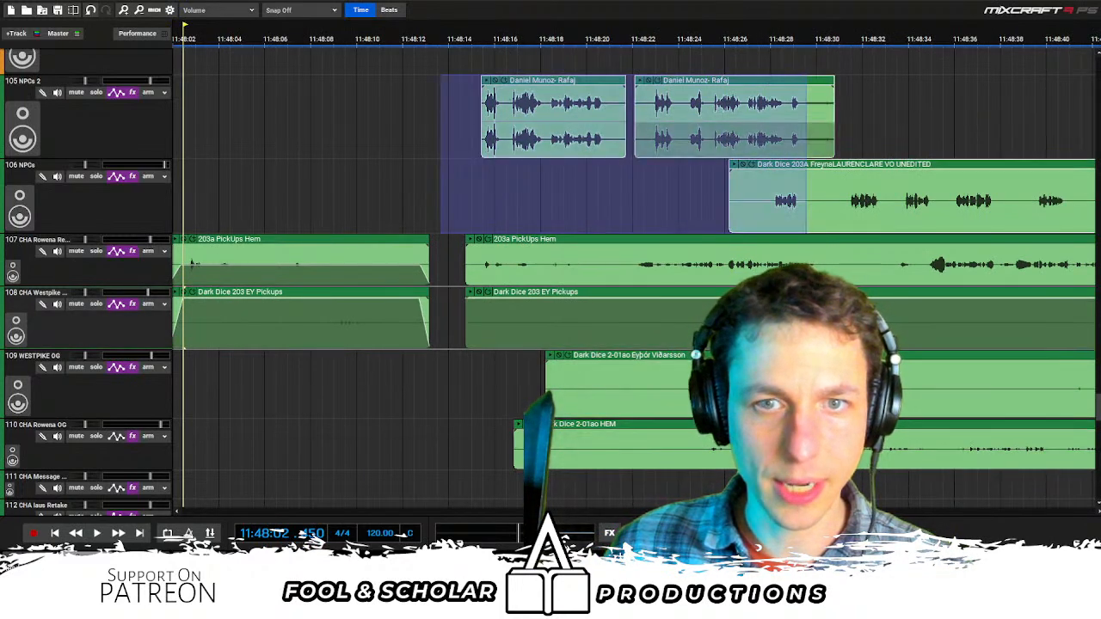
pyautogui.moveTo(629, 129); pyautogui.dragTo(554, 107)
pyautogui.moveTo(509, 209); pyautogui.dragTo(881, 112)
pyautogui.moveTo(563, 87); pyautogui.dragTo(949, 89)
# Listen to the Rowena OG track in solo and trim its remaining clip's start to about 11:48:28
pyautogui.click(728, 185)
pyautogui.press('space')
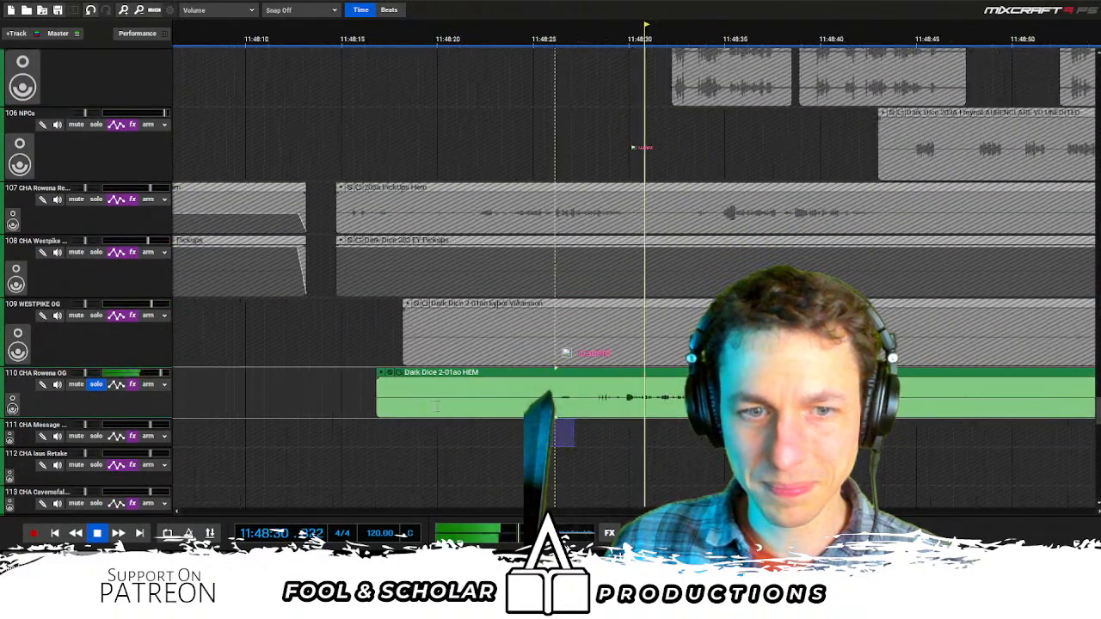
pyautogui.moveTo(372, 416); pyautogui.dragTo(593, 416)
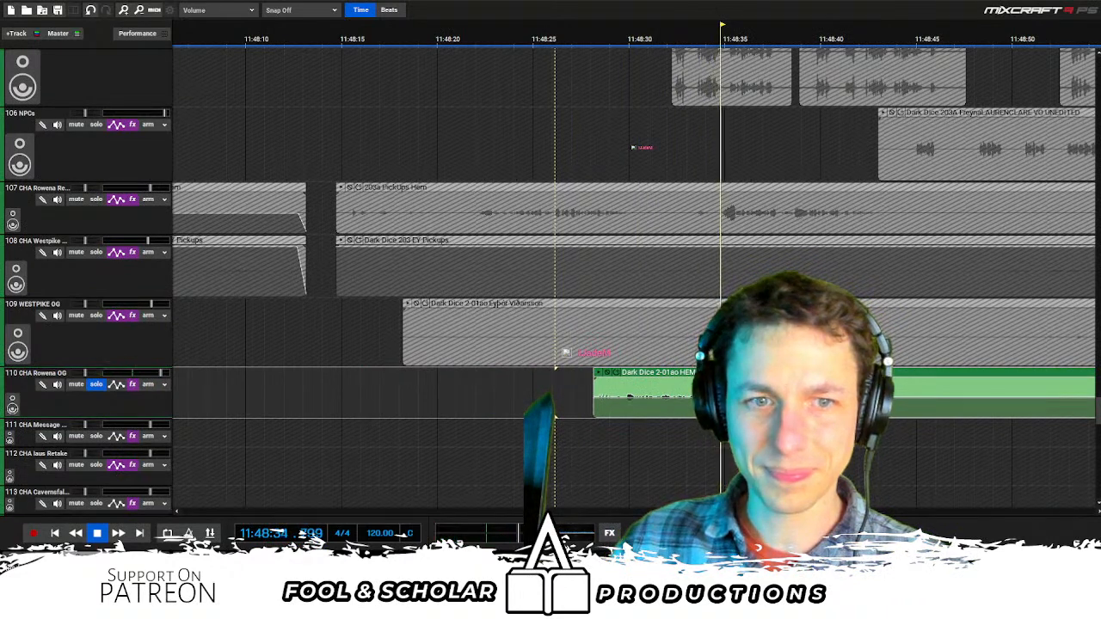
pyautogui.scroll(-1, 501, 419)
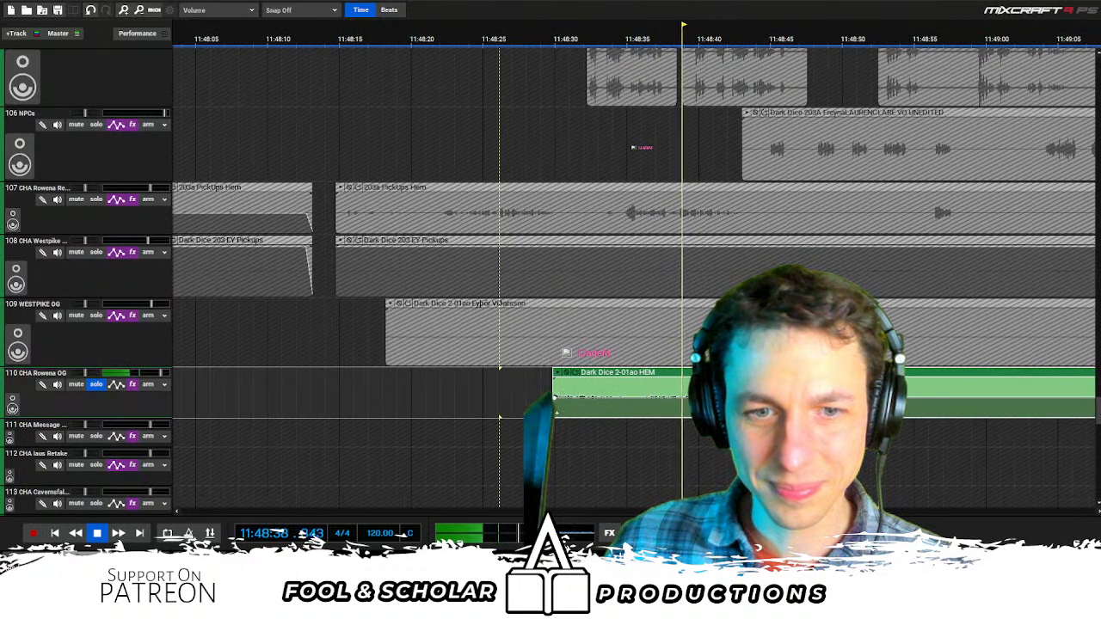
pyautogui.hotkey('ctrl', 'z')
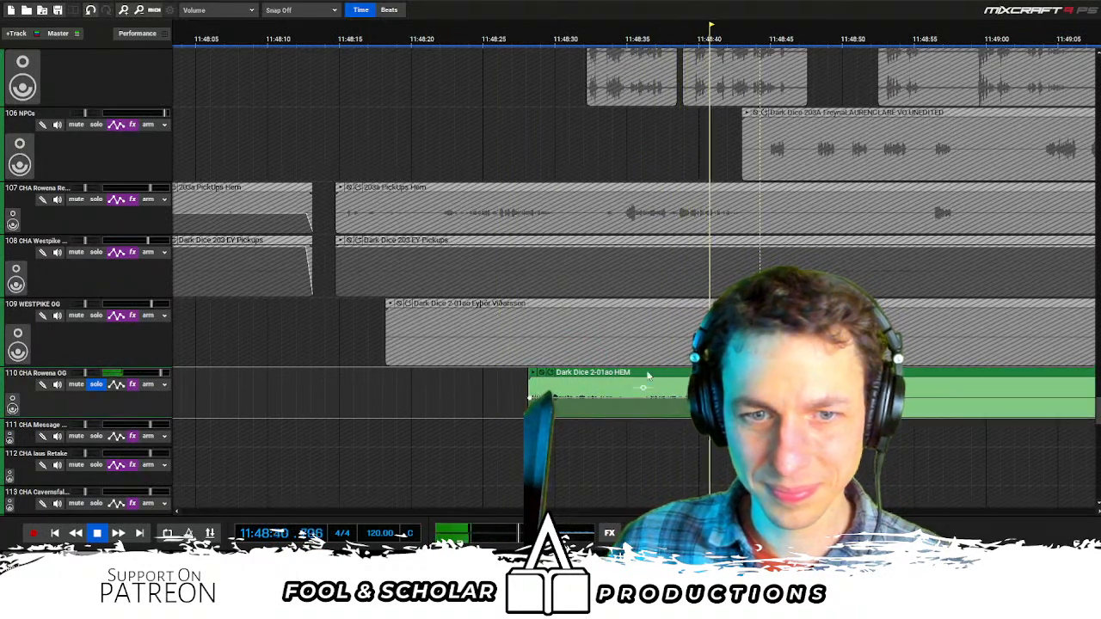
pyautogui.hotkey('ctrl', 'y')
pyautogui.press('space')
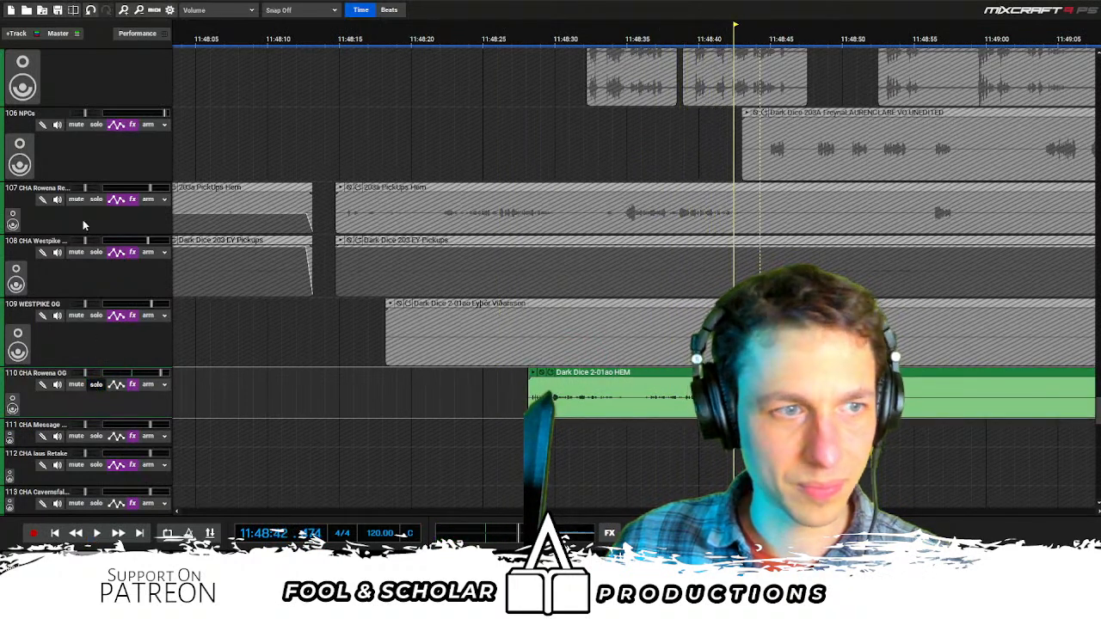
# Solo the Rowena pickups track, split its clip near 11:48:33 and 11:48:45, and fade both ends of the middle part
pyautogui.click(439, 188)
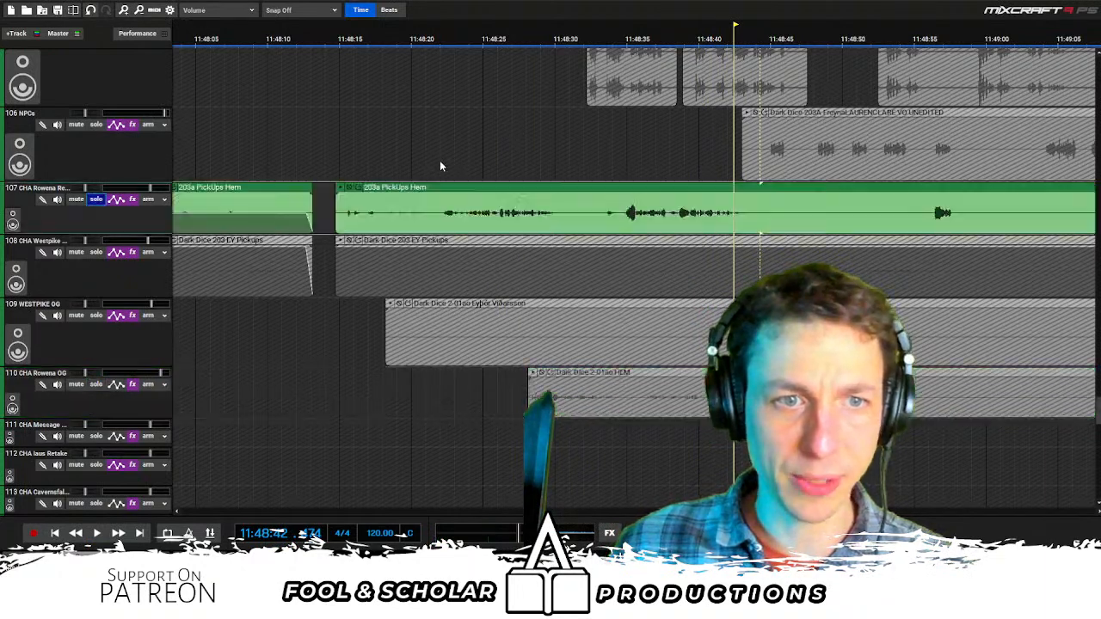
pyautogui.press('space')
pyautogui.moveTo(351, 188); pyautogui.dragTo(450, 187)
pyautogui.click(602, 186)
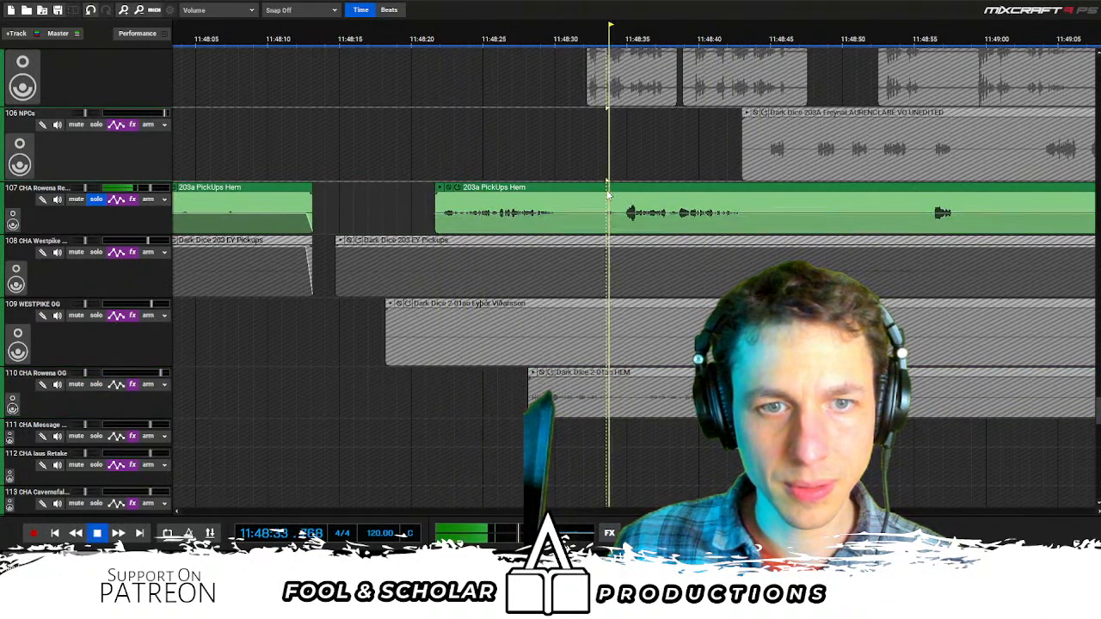
pyautogui.hotkey('ctrl', 't')
pyautogui.click(771, 197)
pyautogui.hotkey('ctrl', 't')
pyautogui.moveTo(770, 196); pyautogui.dragTo(746, 207)
pyautogui.moveTo(600, 196); pyautogui.dragTo(607, 215)
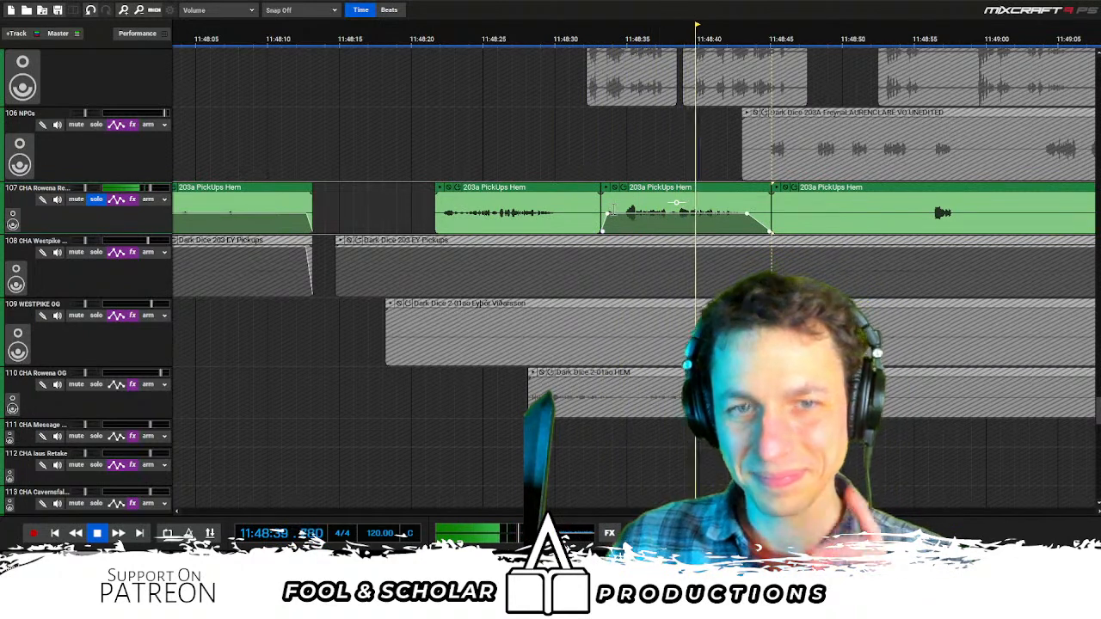
# Delete the Rowena pickup part before the faded take and move that take to about 11:48:17, ending the solo
pyautogui.click(570, 200)
pyautogui.press('Delete')
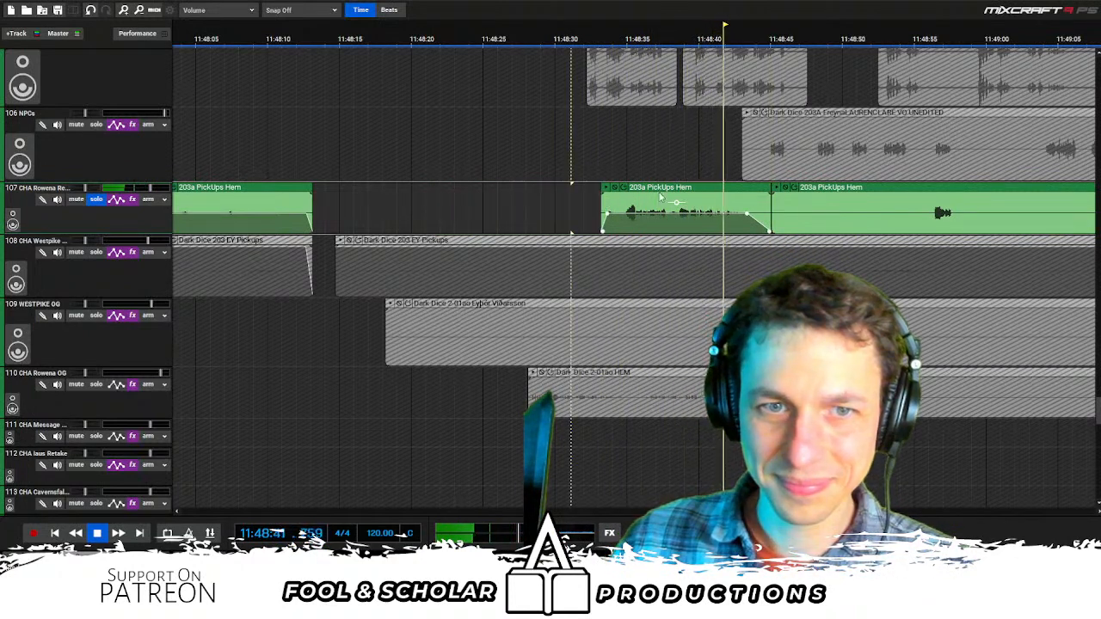
pyautogui.moveTo(651, 188); pyautogui.dragTo(414, 186)
pyautogui.press('space')
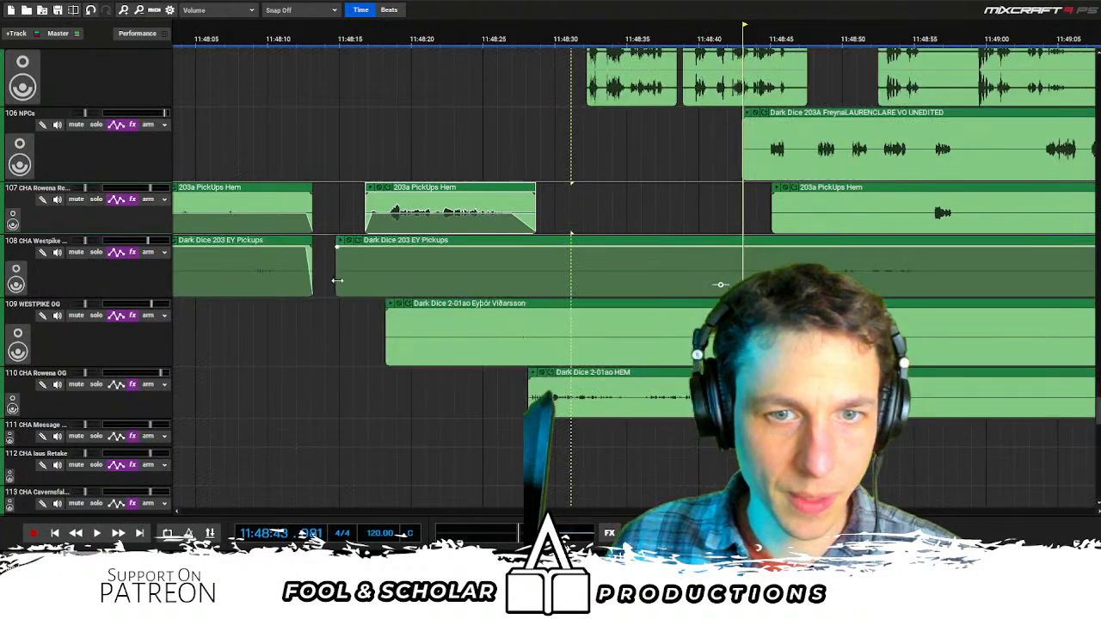
# Trim the remaining Westpike pickups clip's start to about 11:48:40 and both OG clips' starts to about 11:48:44
pyautogui.moveTo(337, 283); pyautogui.dragTo(701, 281)
pyautogui.moveTo(387, 319); pyautogui.dragTo(757, 335)
pyautogui.click(593, 374)
pyautogui.press('Delete')
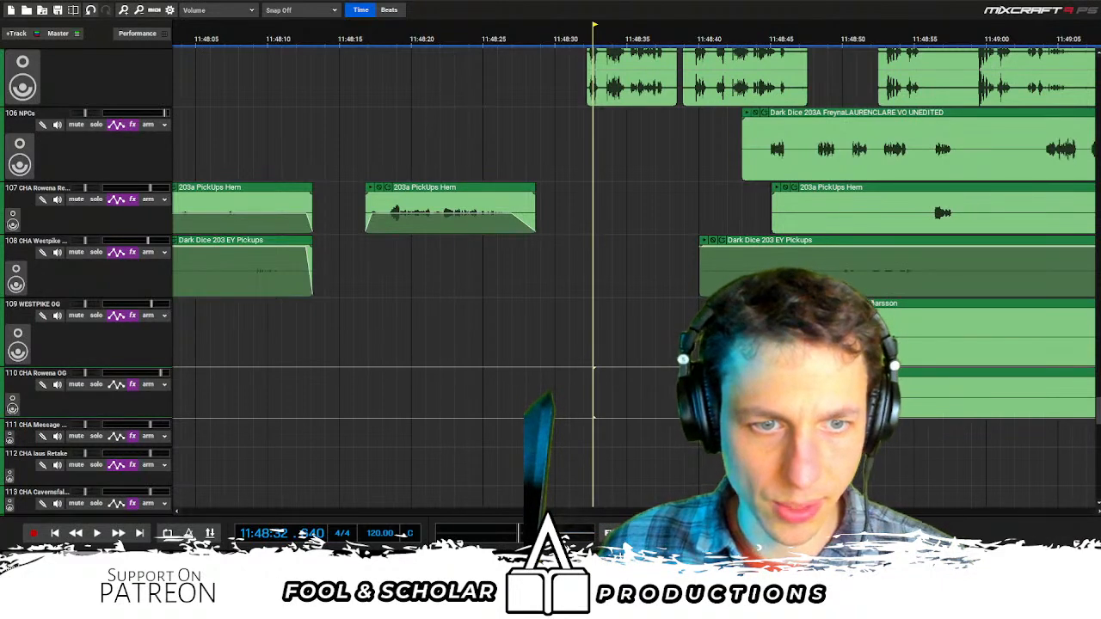
# Delete the two NPCs 2 clips near 11:48:32 and 11:48:39, and move the following NPCs 2 clip to about 11:48:31
pyautogui.scroll(1, 516, 182)
pyautogui.click(484, 176)
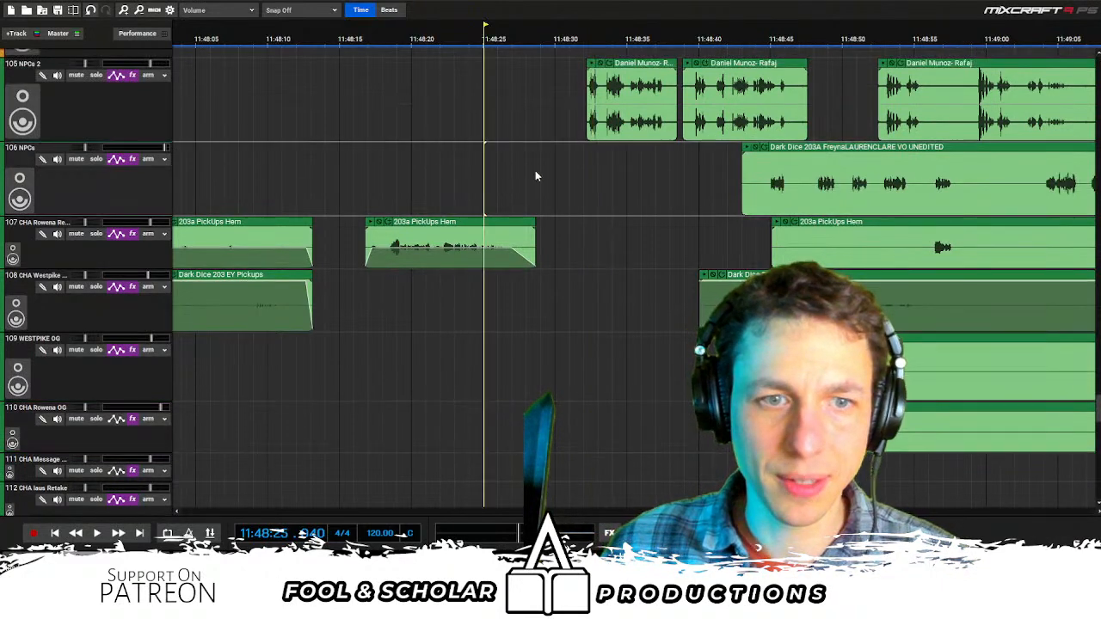
pyautogui.scroll(1, 524, 172)
pyautogui.moveTo(479, 163); pyautogui.dragTo(967, 112)
pyautogui.press('space')
pyautogui.moveTo(641, 99); pyautogui.dragTo(478, 100)
pyautogui.moveTo(313, 114); pyautogui.dragTo(614, 98)
pyautogui.press('Delete')
pyautogui.click(670, 80)
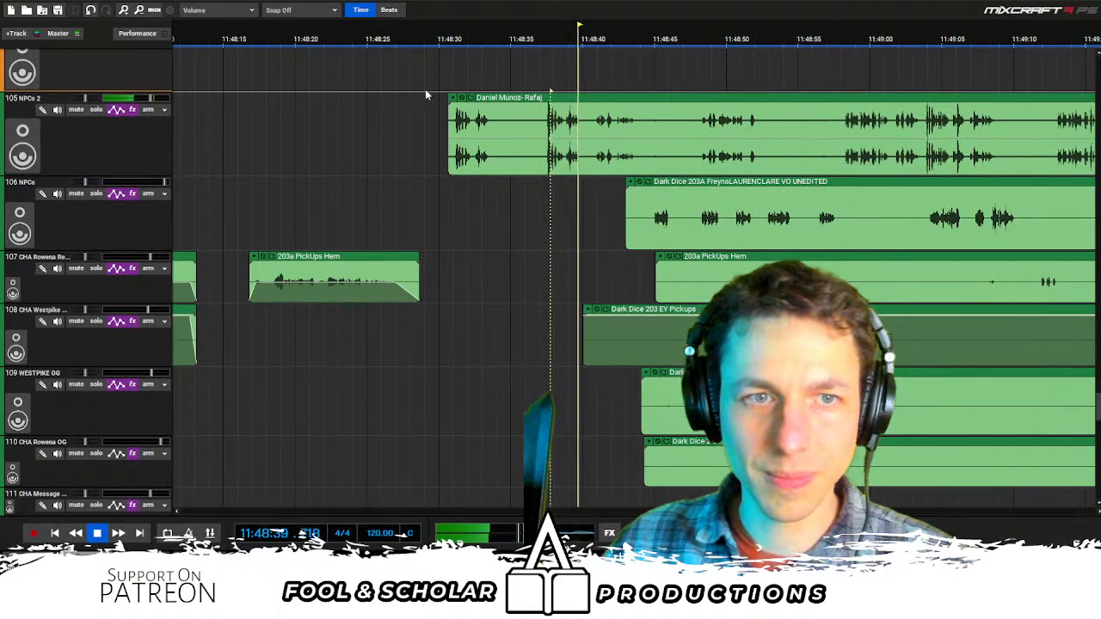
# Split the NPCs 2 clip near 11:48:35, remove the take after the split, and trim the remaining part's start to about 11:49:09
pyautogui.click(508, 113)
pyautogui.moveTo(508, 112); pyautogui.dragTo(556, 97)
pyautogui.press('Delete')
pyautogui.click(537, 86)
pyautogui.click(628, 82)
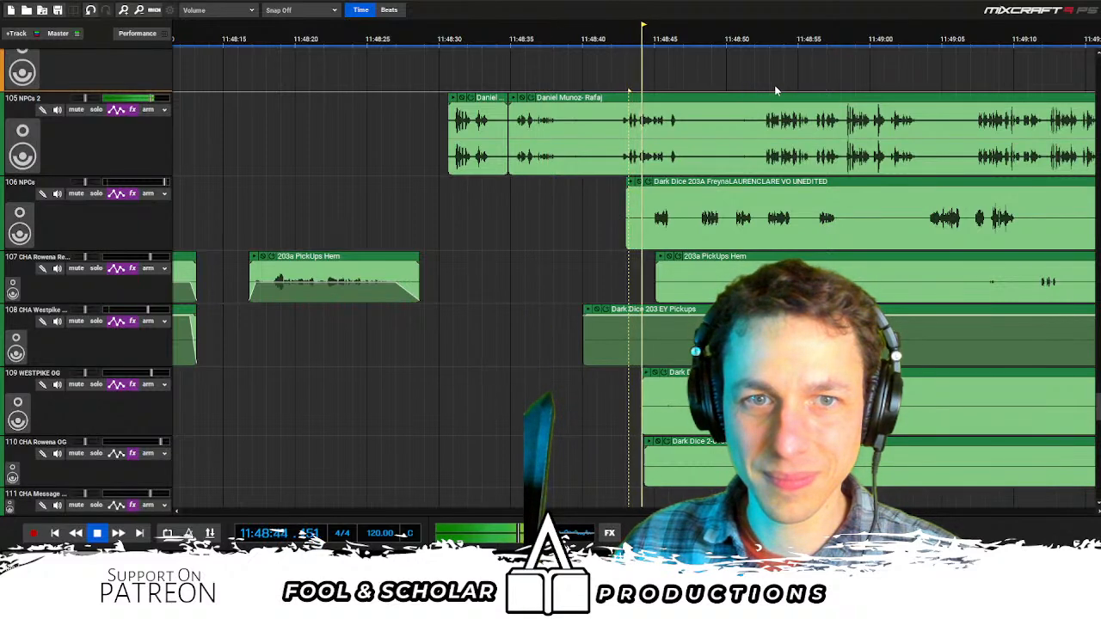
pyautogui.click(768, 84)
pyautogui.moveTo(531, 105); pyautogui.dragTo(1015, 103)
# Move the short NPCs 2 clip to about 11:48:27, fade out its end and fade in its start
pyautogui.click(389, 189)
pyautogui.moveTo(490, 101); pyautogui.dragTo(440, 104)
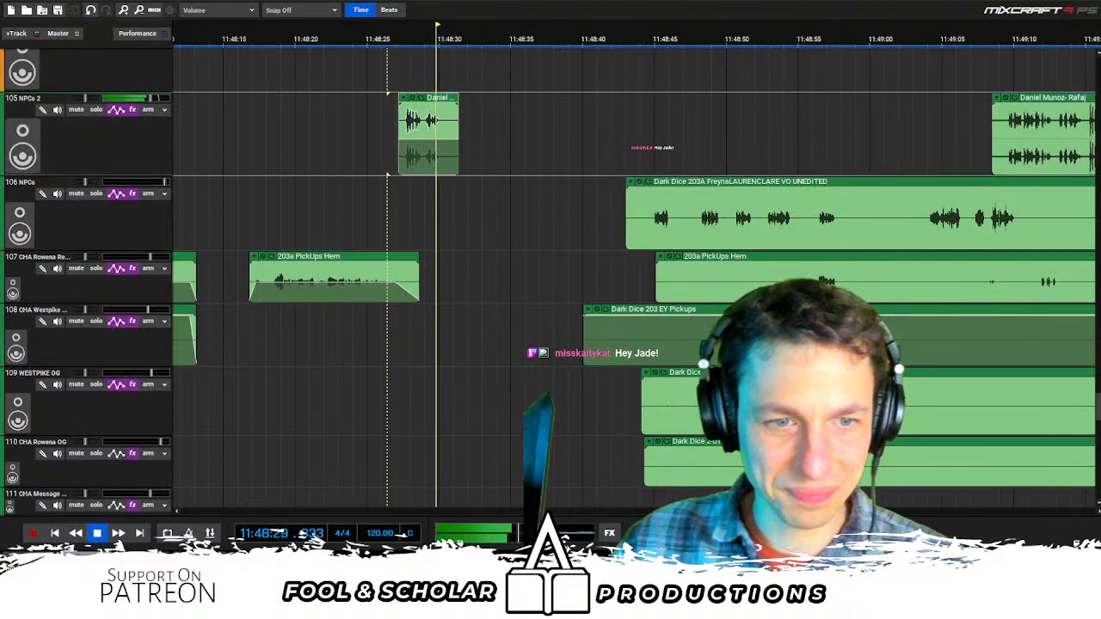
pyautogui.press('space')
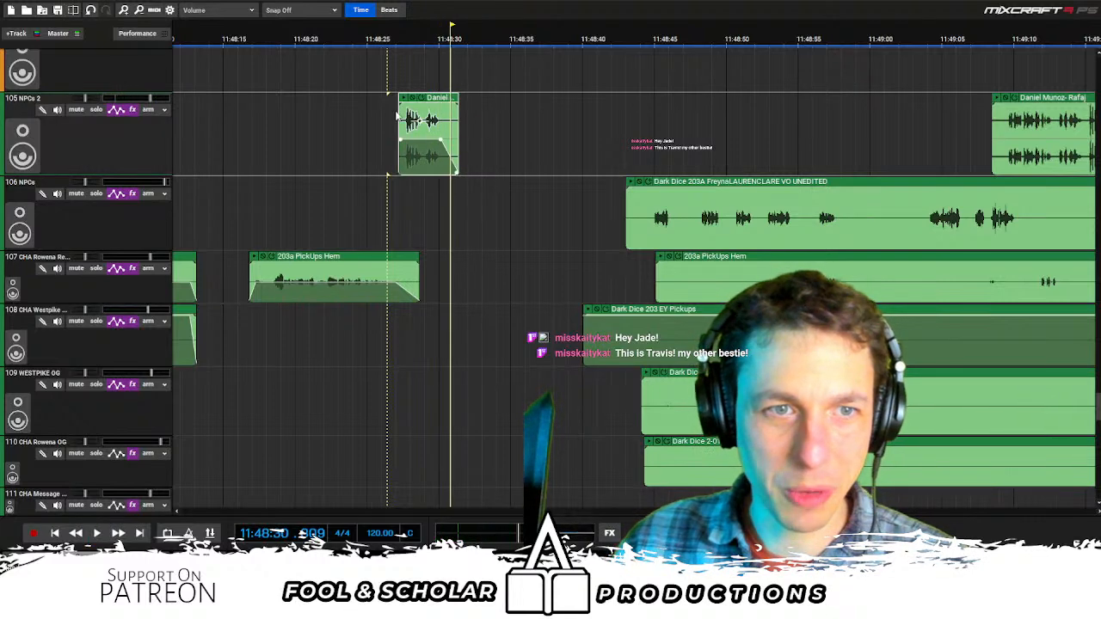
pyautogui.click(405, 142)
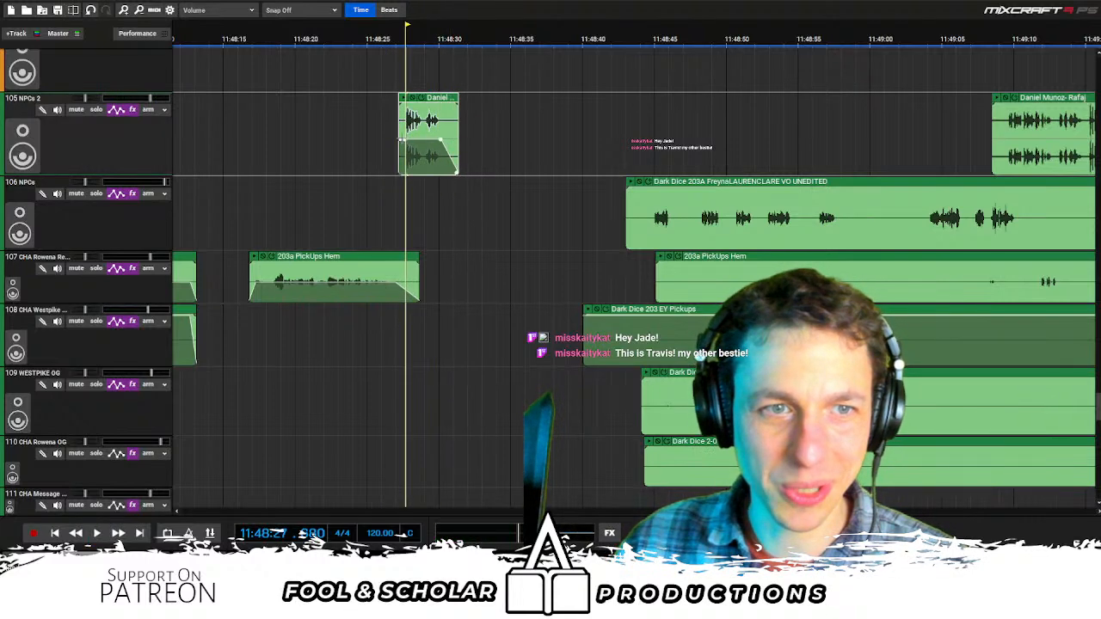